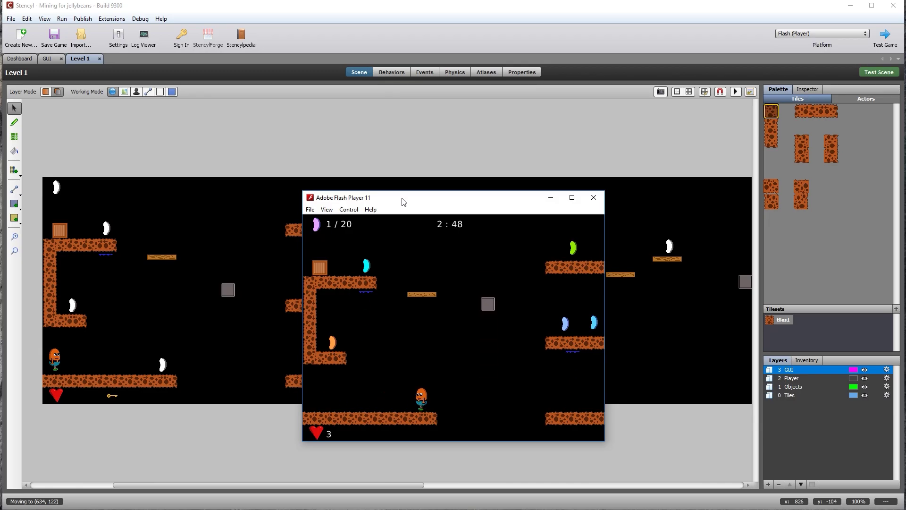
Playtest the upper ledges of Level 1: collect the jellybean, break the crate, and jump onto the wooden plank.
key("Up")
key("Right")
key("Up")
key("Left")
key("Left")
key("Up")
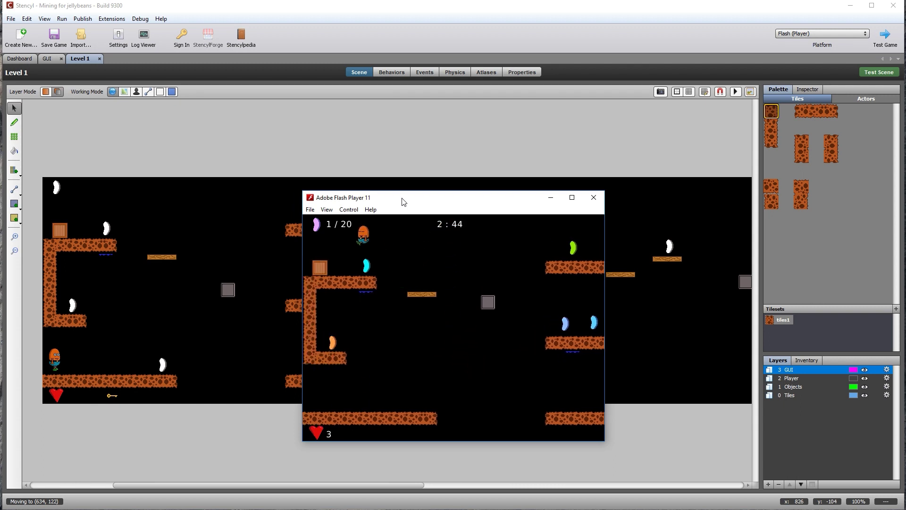
key("Up")
key("Left")
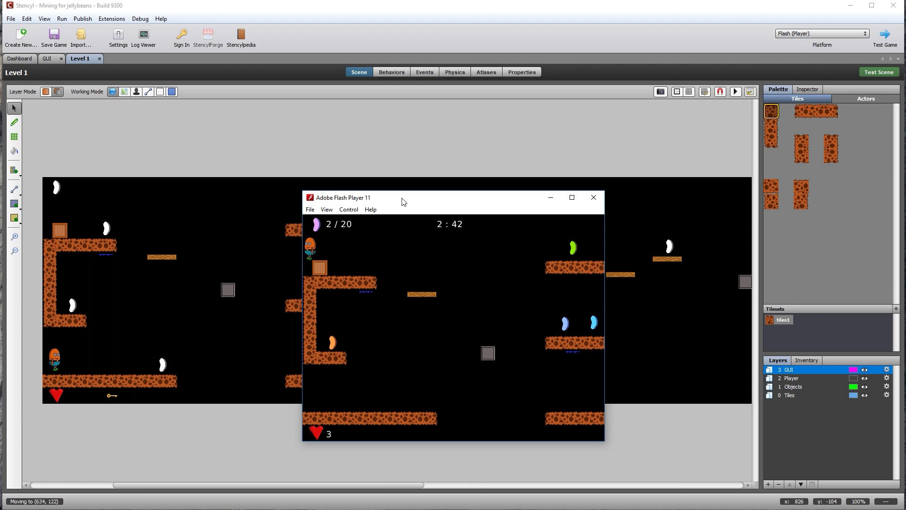
key("Right")
key("Right")
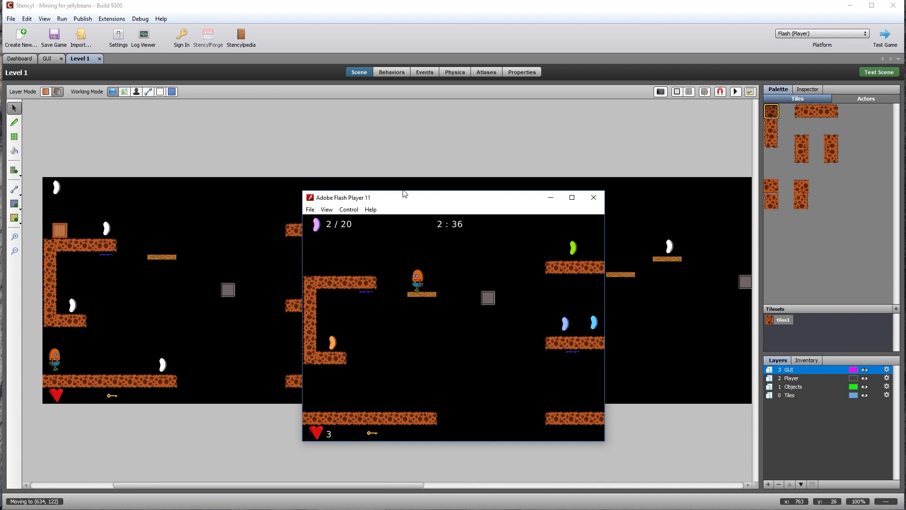
Check the jellybean counter after losing a life and after restarting from the title screen, and close the test game.
key("Right")
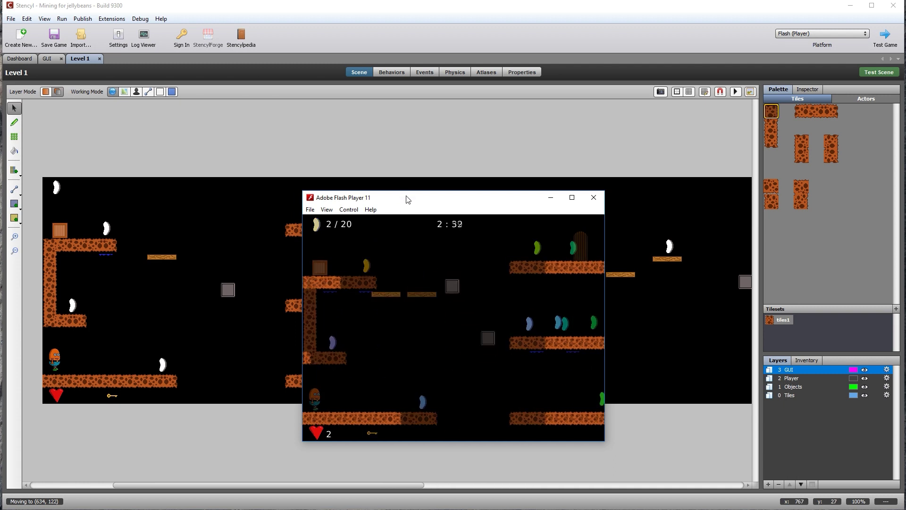
key("Right")
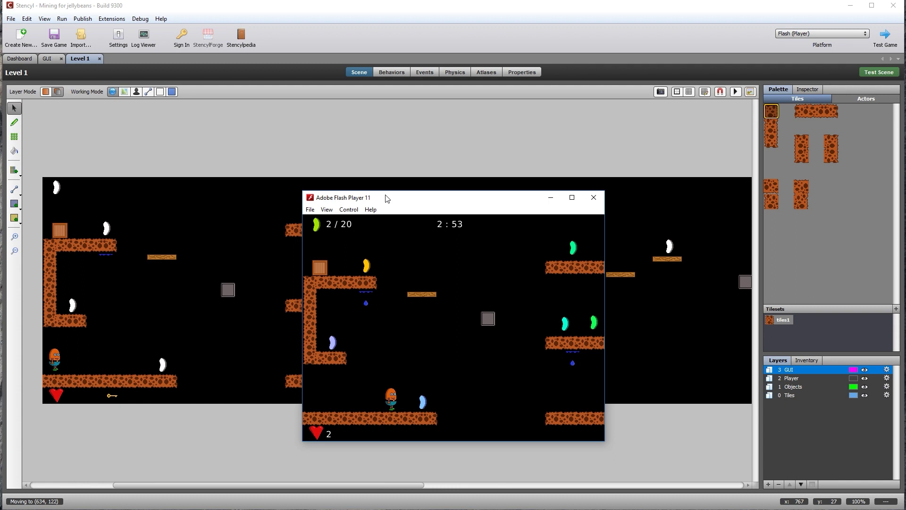
key("Right")
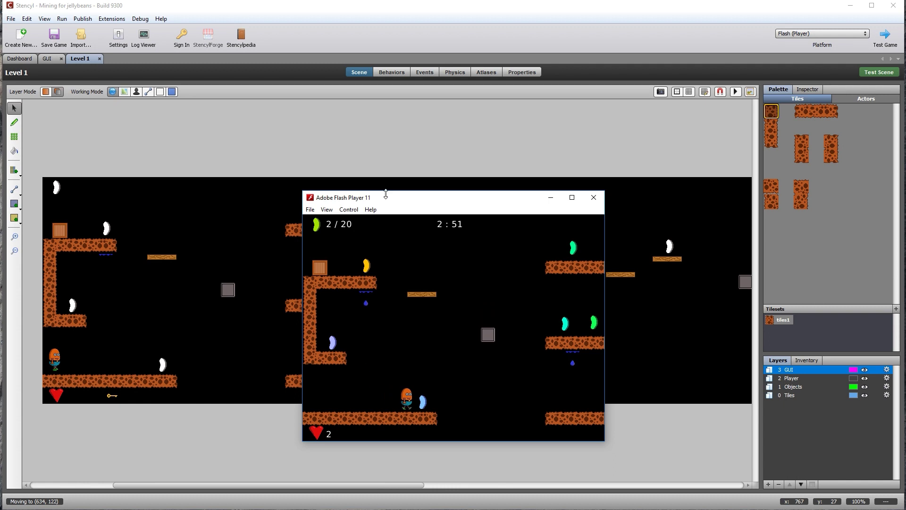
key("Right")
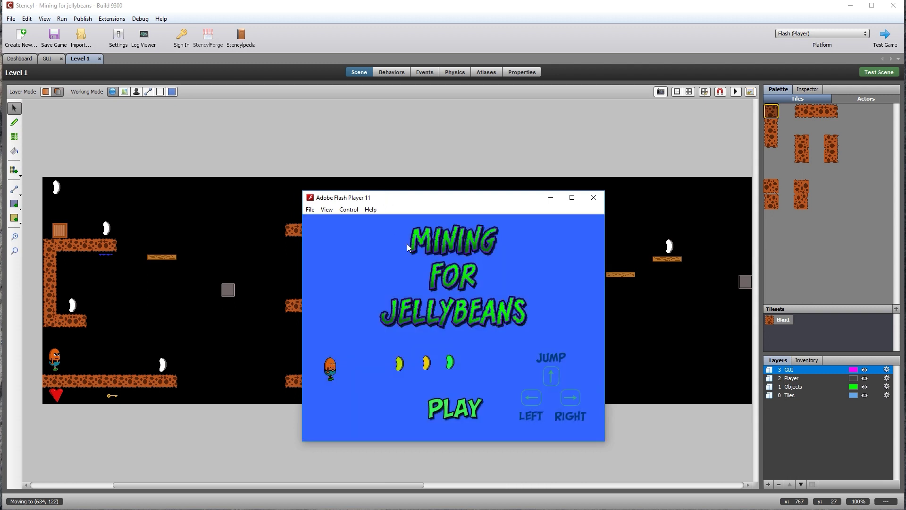
left_click(454, 413)
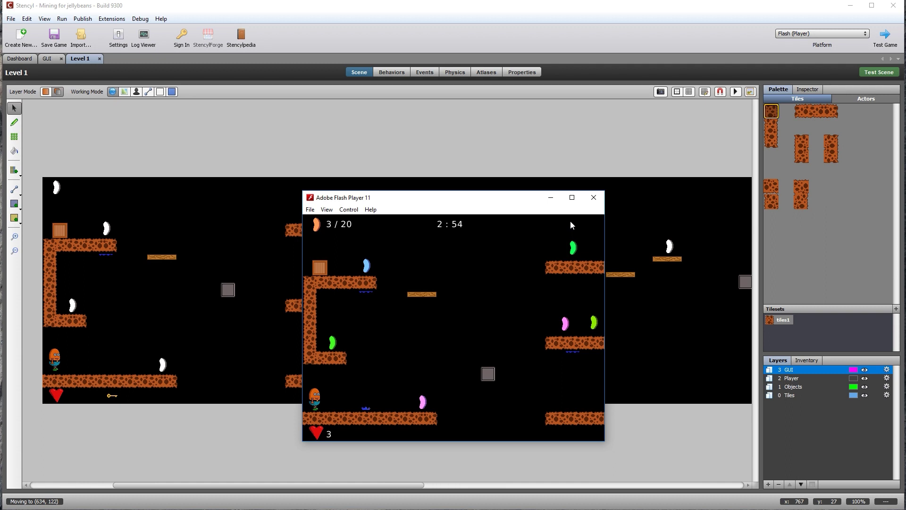
left_click(593, 198)
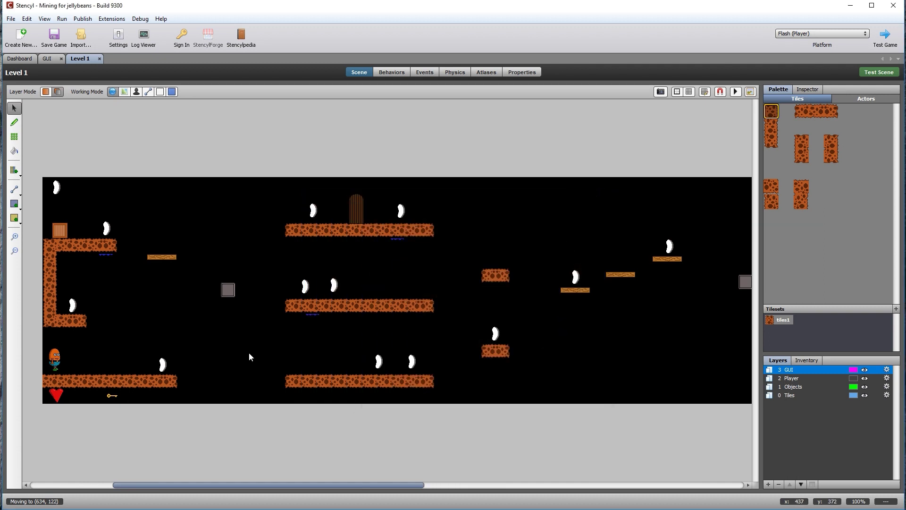
In the GUI scene behavior's created event, add a first block setting the Jellybean game attribute to 0.
left_click(47, 59)
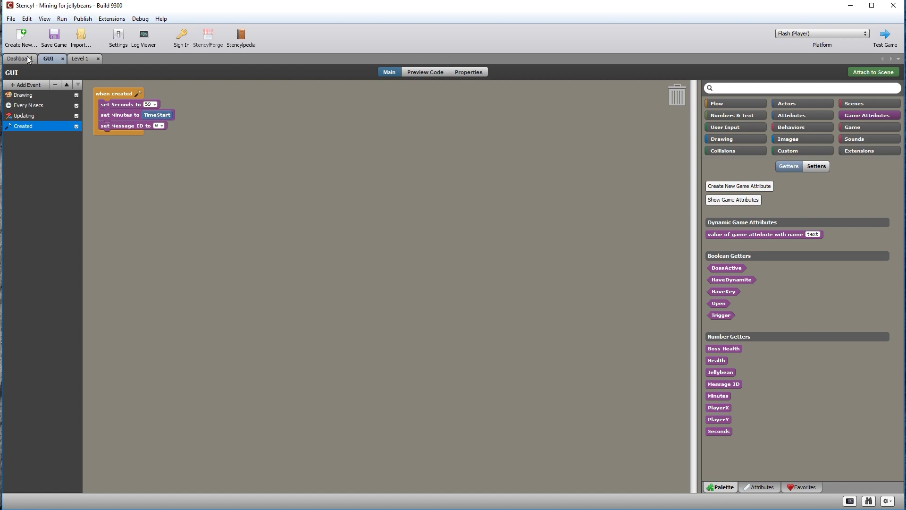
left_click(26, 58)
left_click(47, 153)
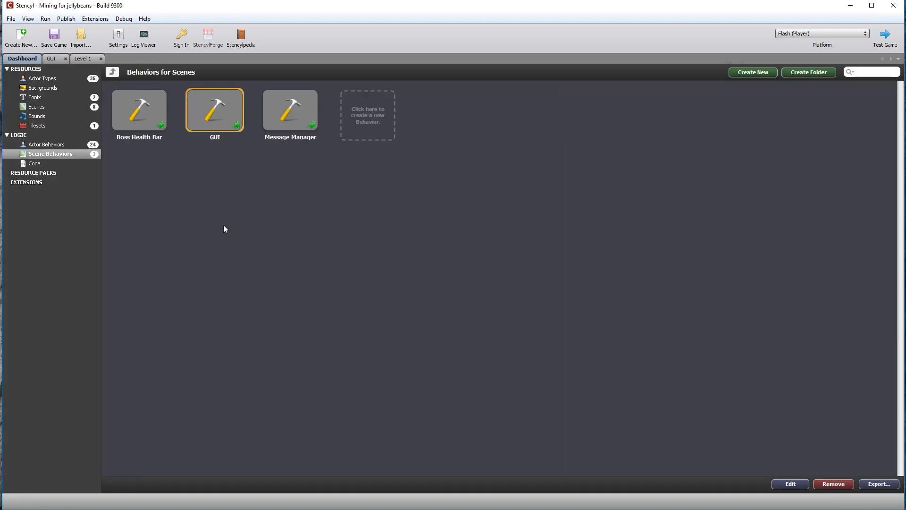
double_click(234, 117)
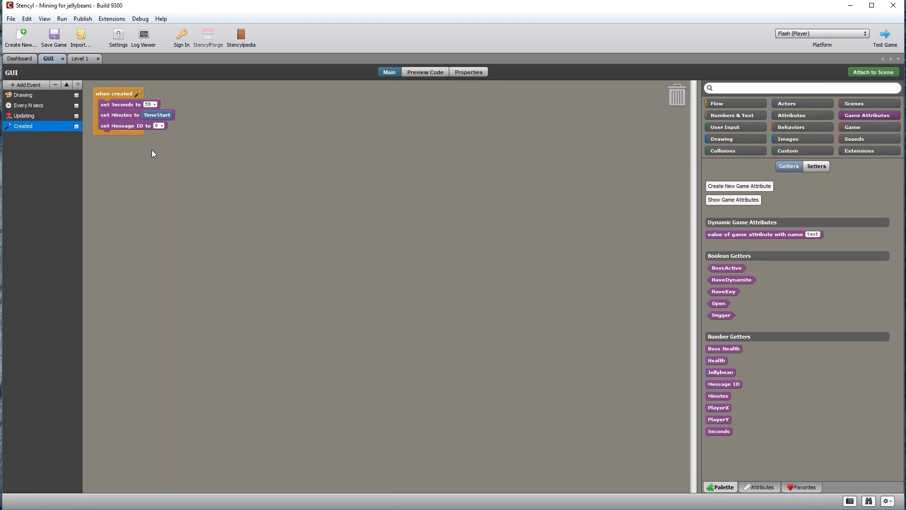
left_click(817, 166)
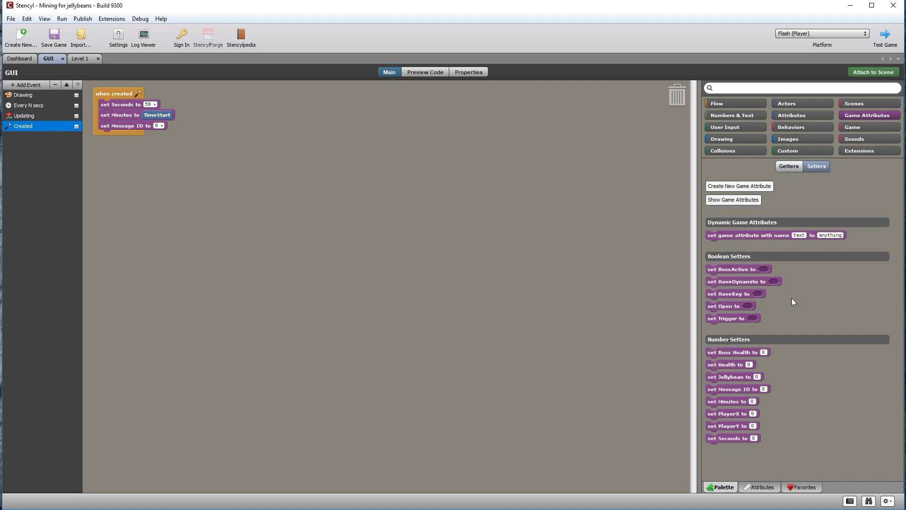
left_click_drag(732, 376, 141, 105)
left_click(152, 105)
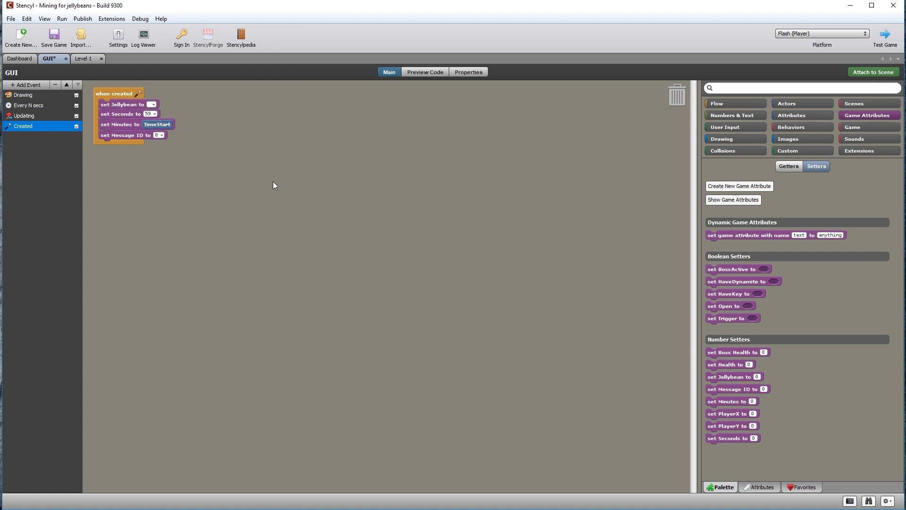
type("0")
Test the Level 1 scene and walk the player along the ground to collect the first jellybean.
left_click(76, 58)
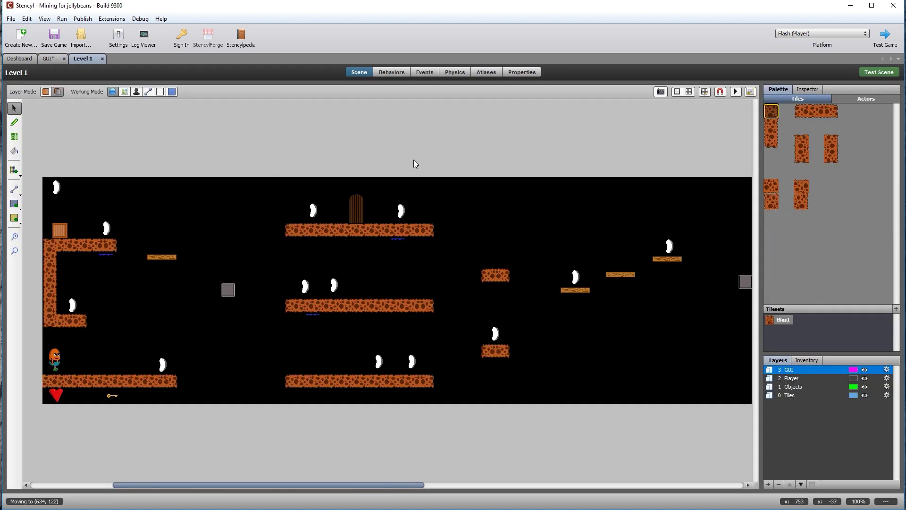
left_click(879, 72)
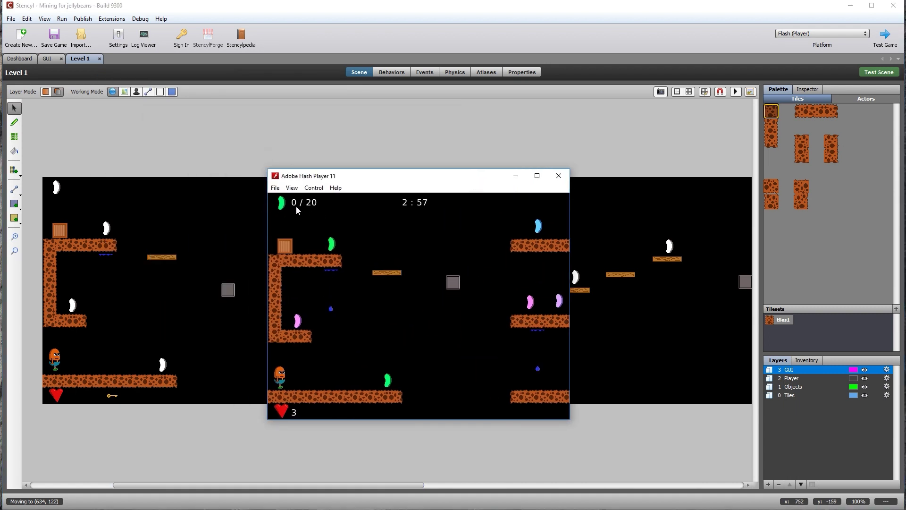
key("Right")
key("Right")
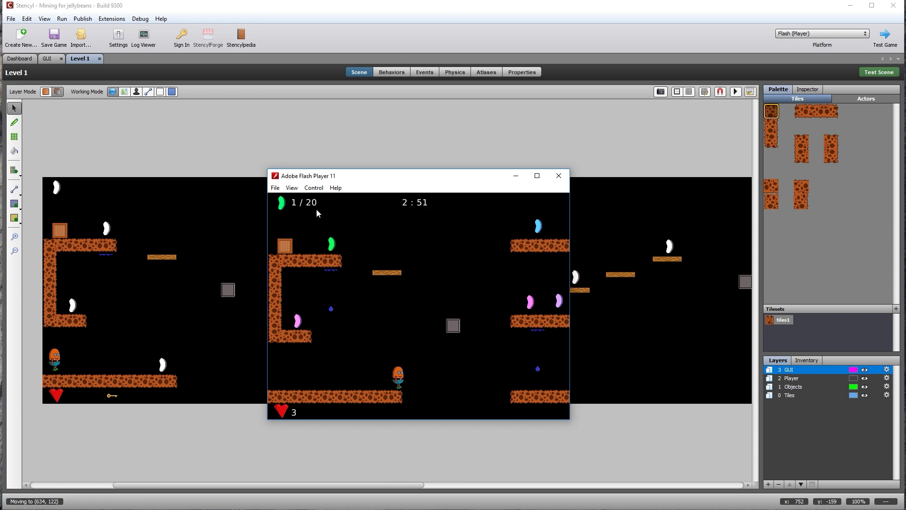
key("Right")
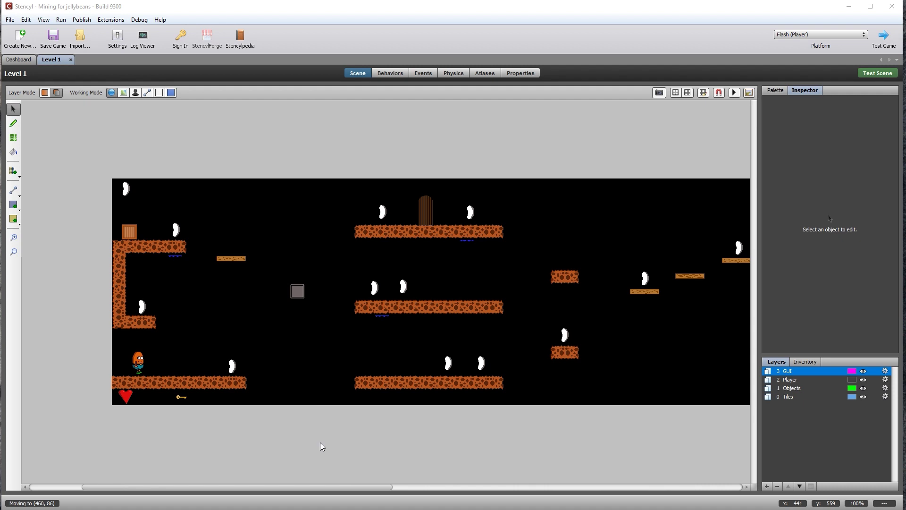
Add an enters-region event for a specific actor to Level 1, containing a block that reloads the scene with Crossfade.
left_click(426, 74)
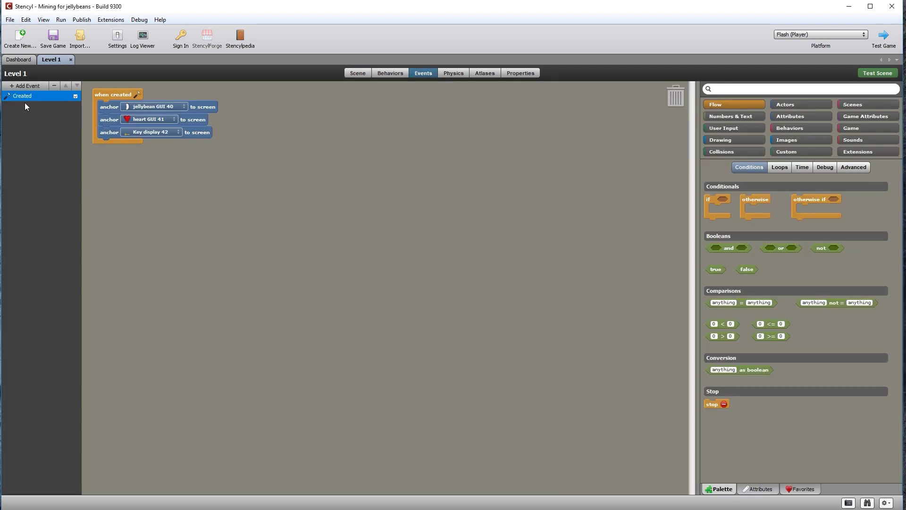
left_click(13, 87)
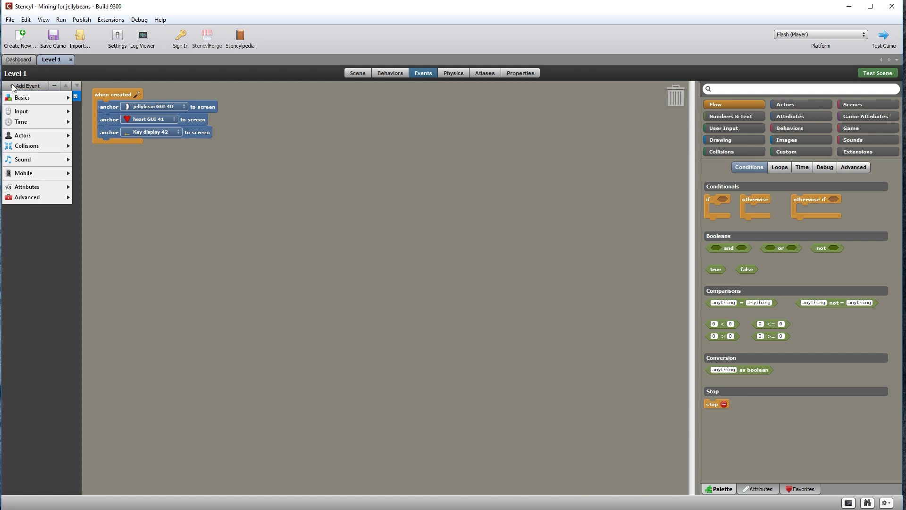
mouse_move(27, 137)
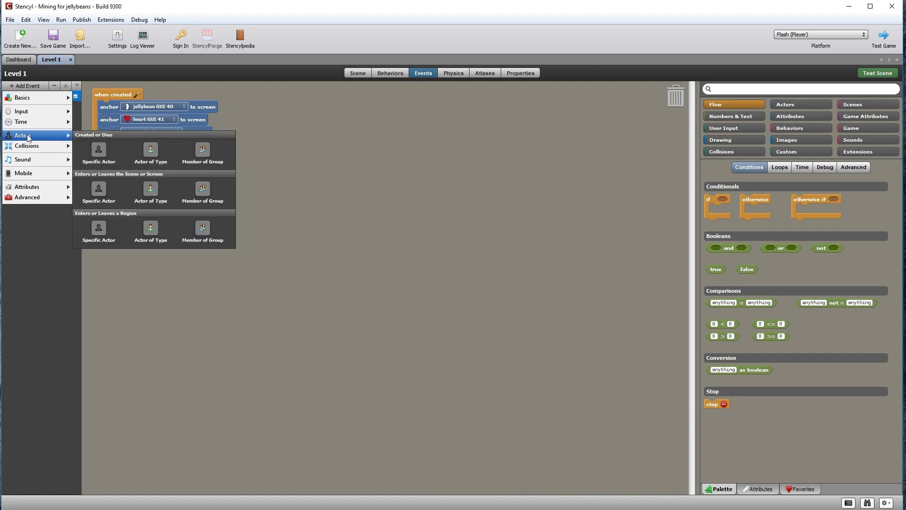
left_click(99, 228)
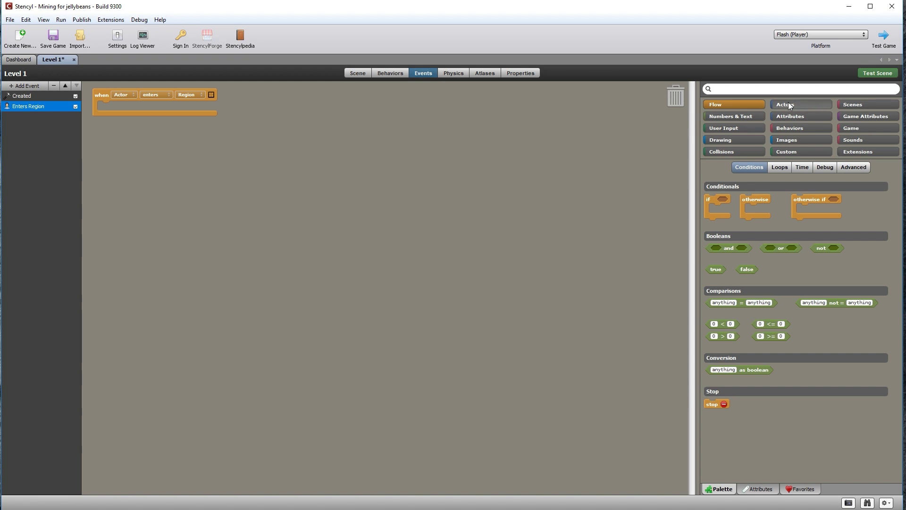
left_click(858, 105)
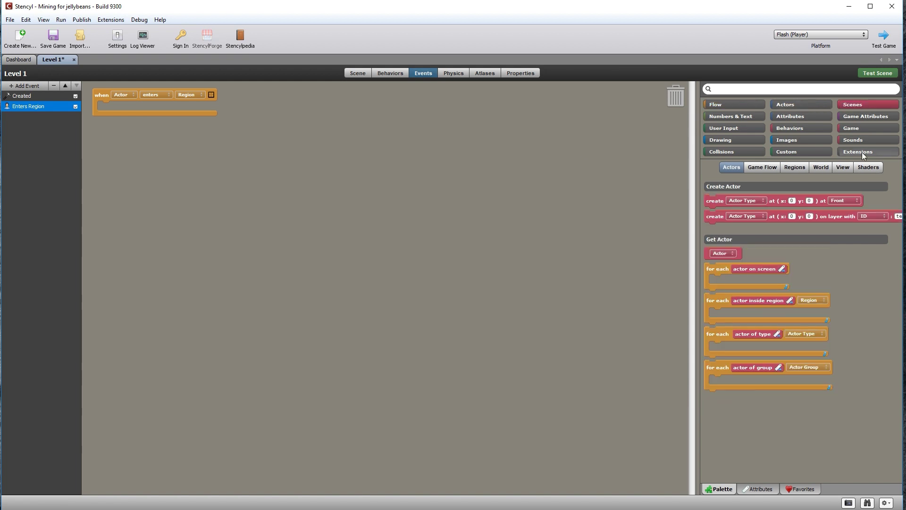
left_click(760, 167)
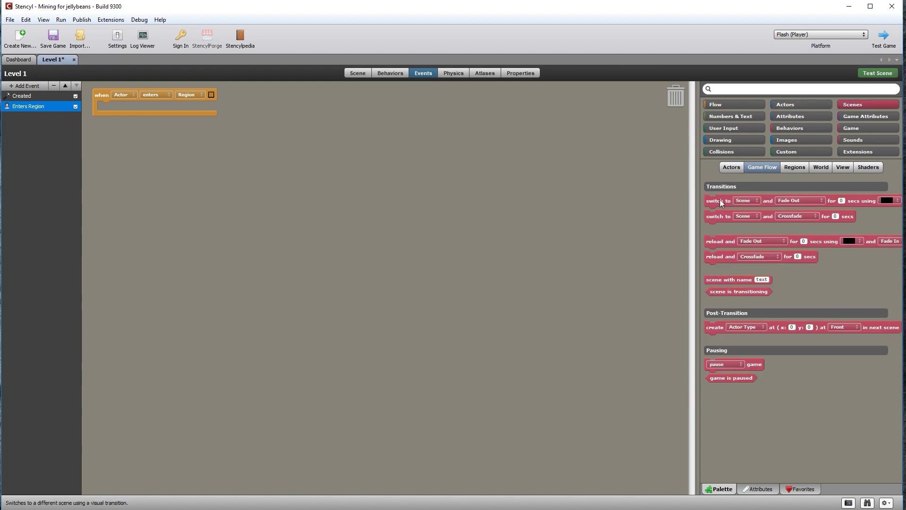
left_click_drag(726, 256, 152, 105)
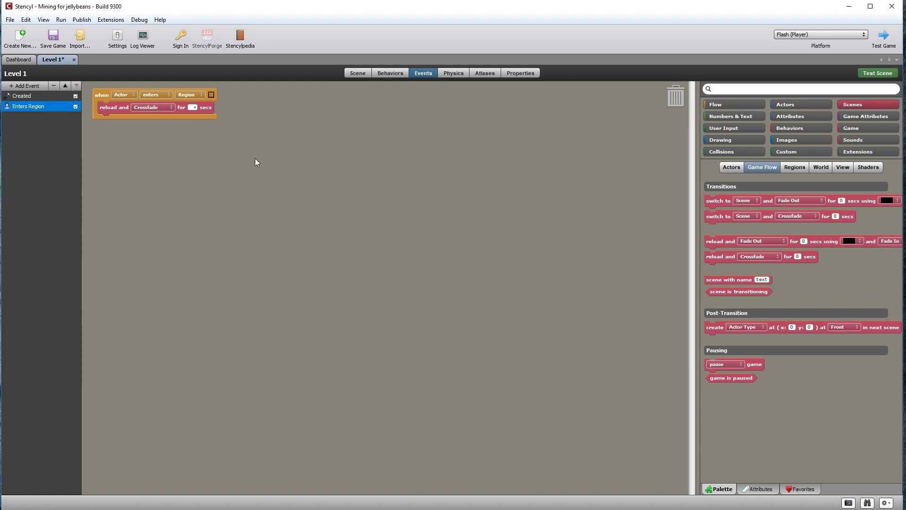
Set the enters-region event to use player 7 as the actor and Region 0 at the door as the region.
left_click(125, 94)
left_click(137, 106)
left_click(305, 325)
left_click(208, 94)
left_click(223, 103)
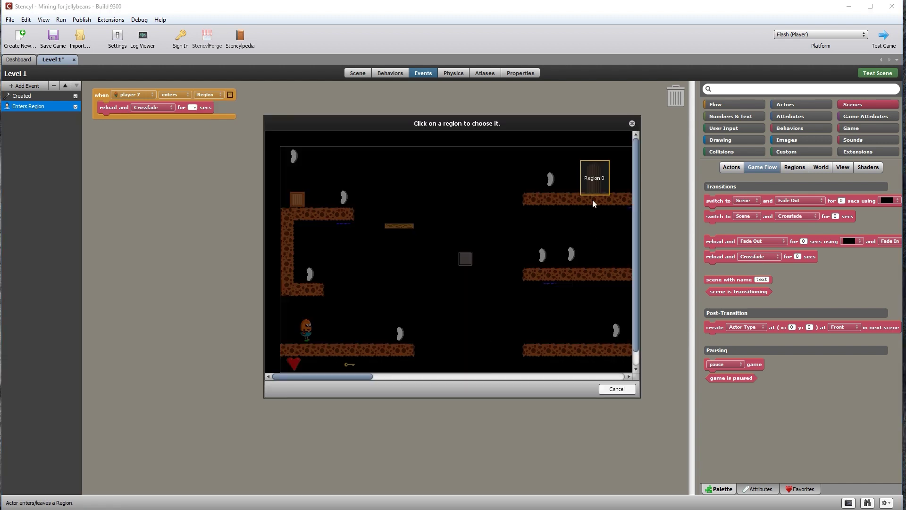
left_click(593, 181)
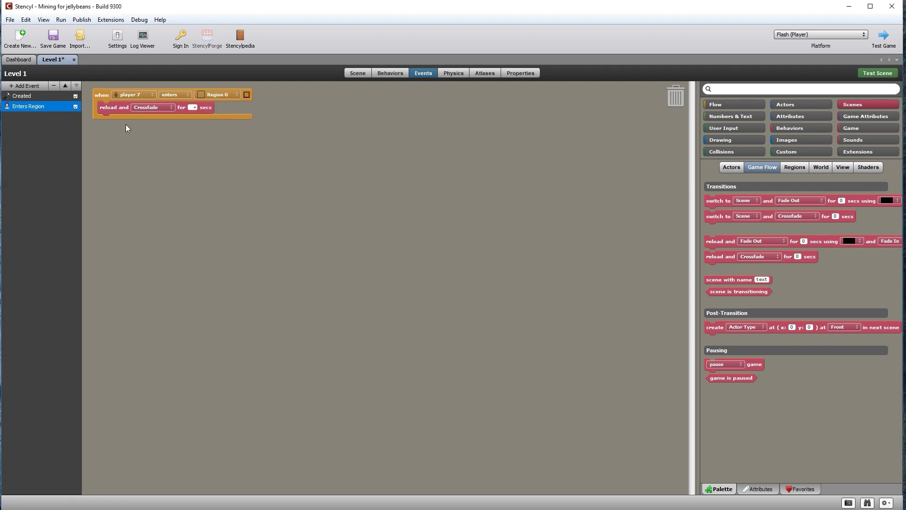
Move the player onto the door's platform at X 522, Y 37 in Level 1 and try testing the scene.
left_click(358, 73)
left_click_drag(138, 362, 370, 202)
left_click(860, 74)
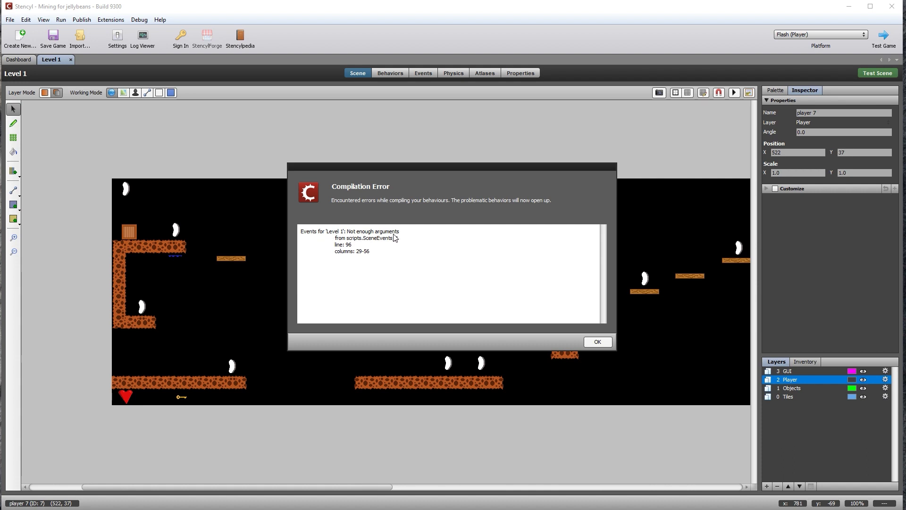
left_click(609, 344)
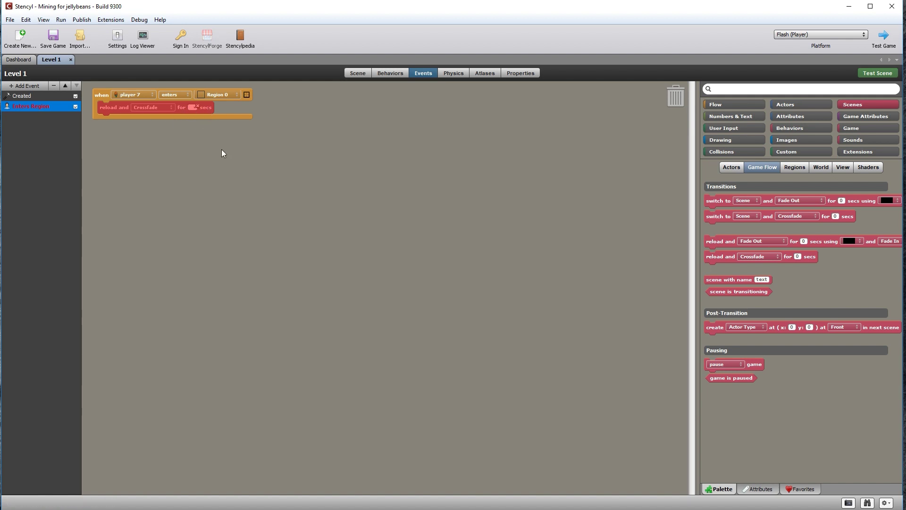
Set the reload block's crossfade to 0.3 seconds and remove the Enters Region event from Level 1.
type("0.3")
left_click(33, 107)
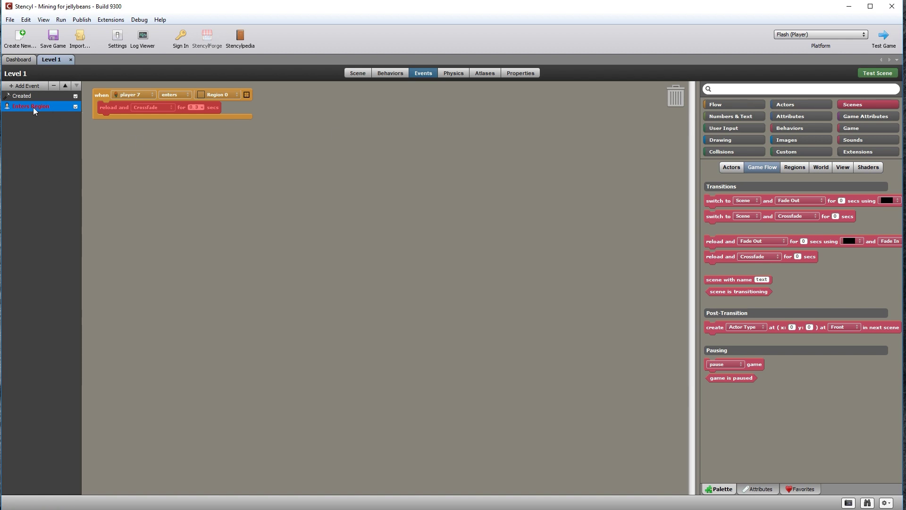
left_click(54, 85)
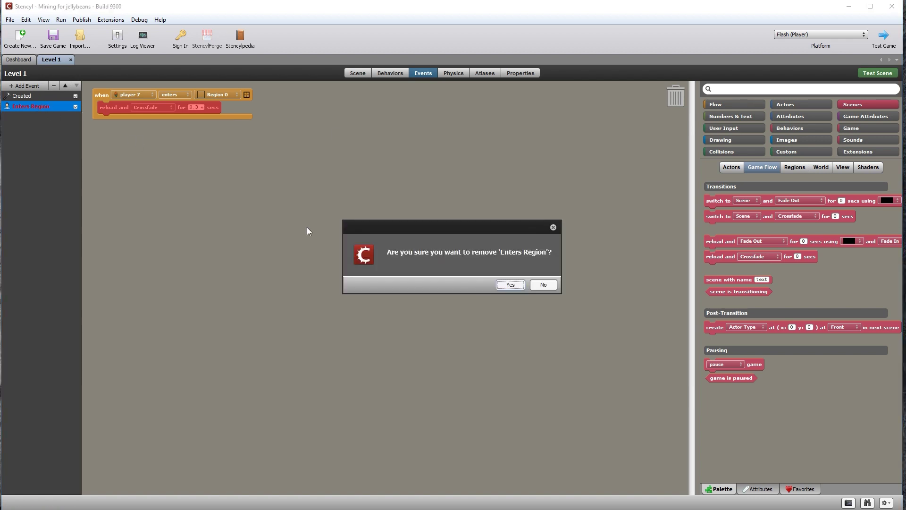
left_click(508, 284)
Add an updating event to Level 1 with a block that sets x to 5 for an unspecified actor.
left_click(12, 86)
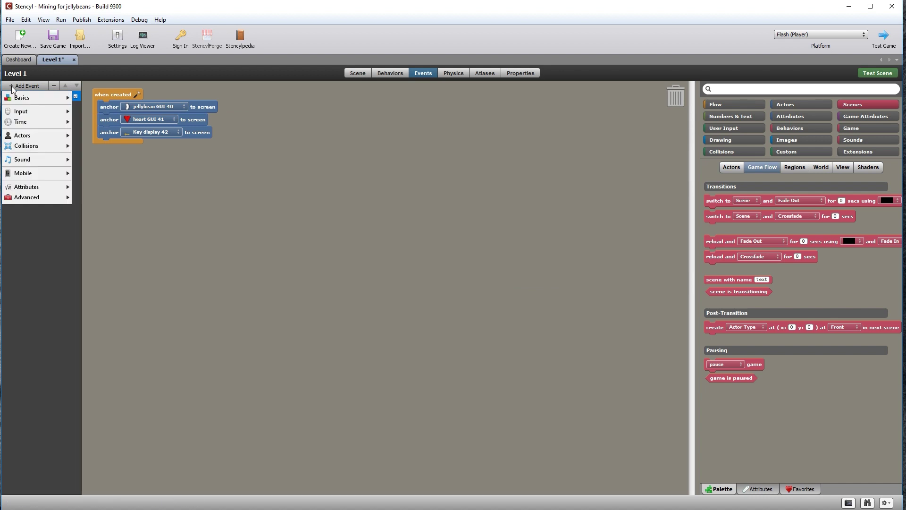
mouse_move(33, 98)
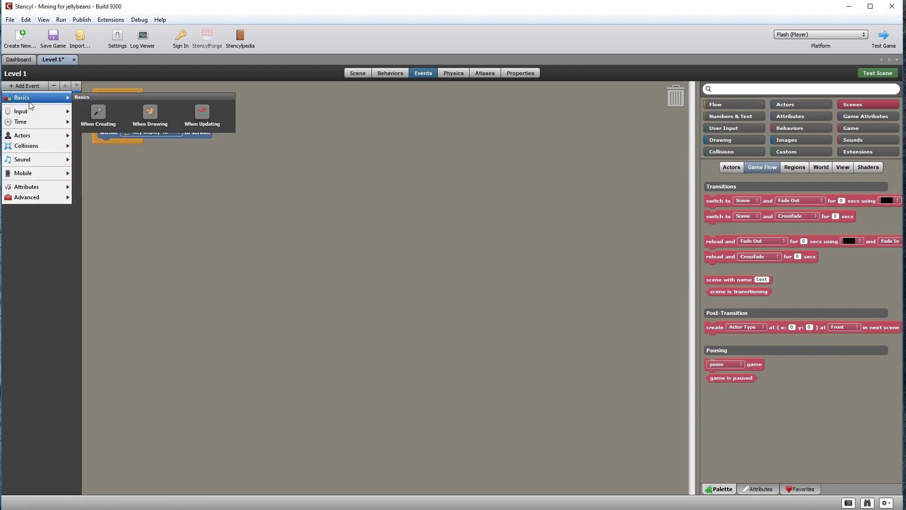
left_click(203, 118)
left_click(808, 104)
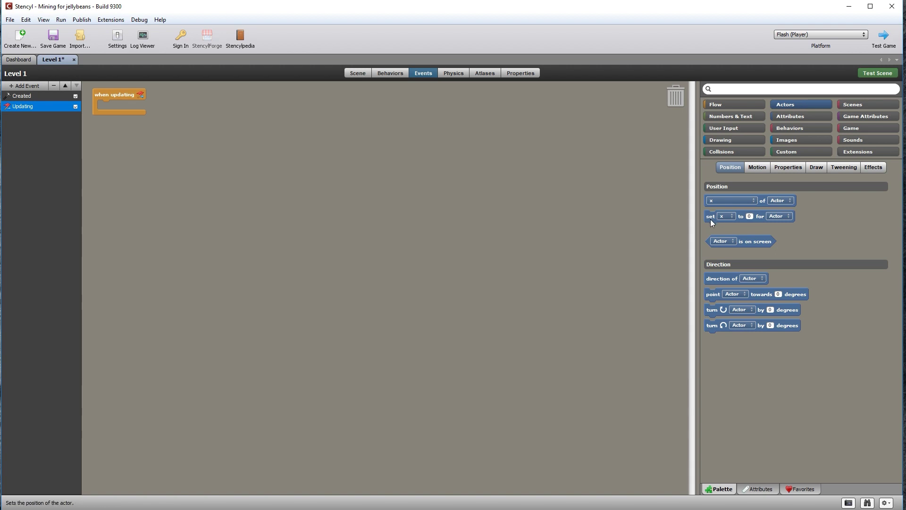
left_click_drag(710, 219, 108, 109)
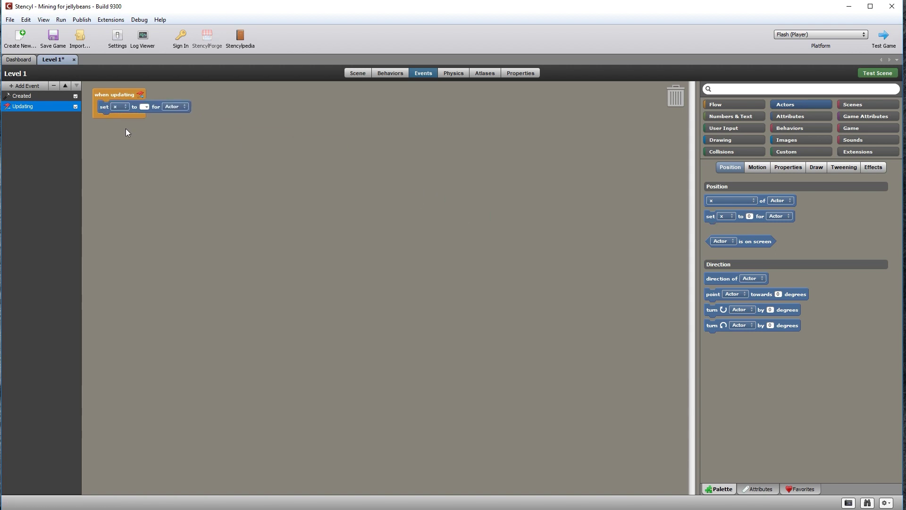
left_click(144, 106)
type("5")
key("Return")
Test the Level 1 scene, examine the ActionScript error, and check the actor choice in the updating event's set x block.
left_click(365, 75)
left_click(879, 73)
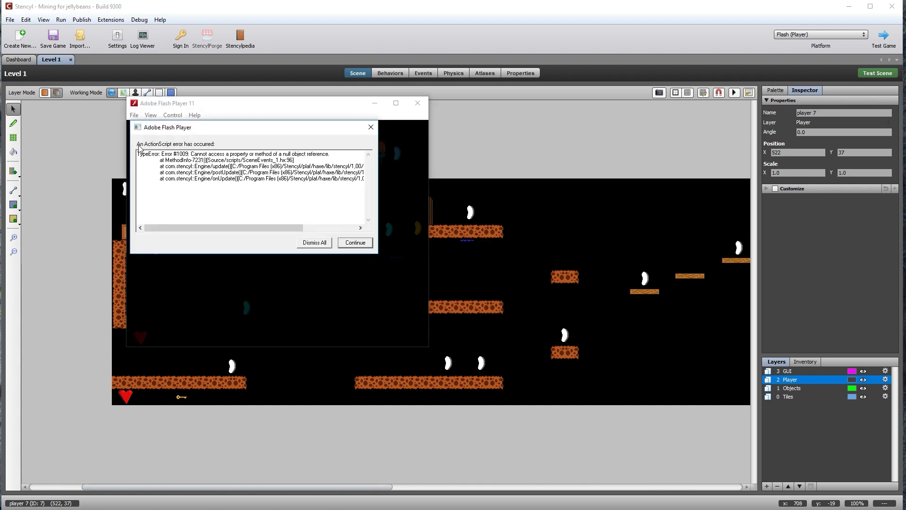
left_click_drag(282, 155, 331, 155)
left_click(336, 154)
left_click(315, 242)
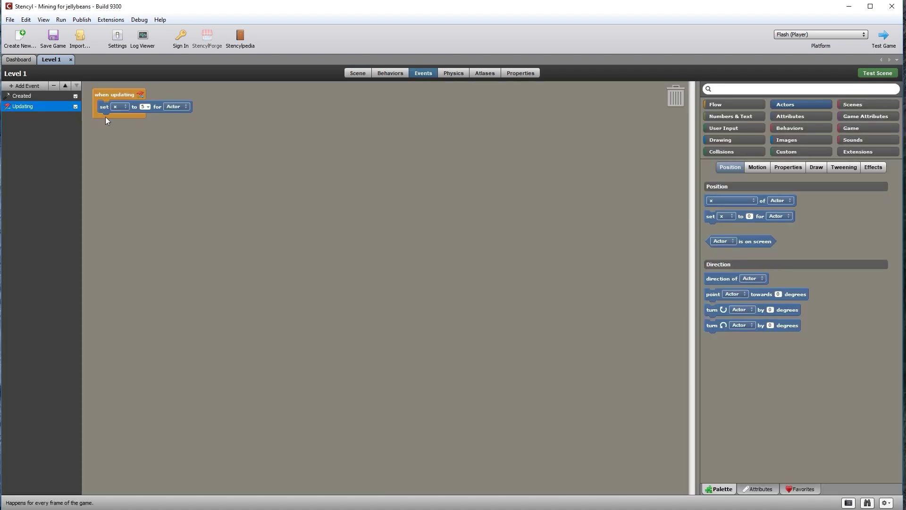
left_click(173, 107)
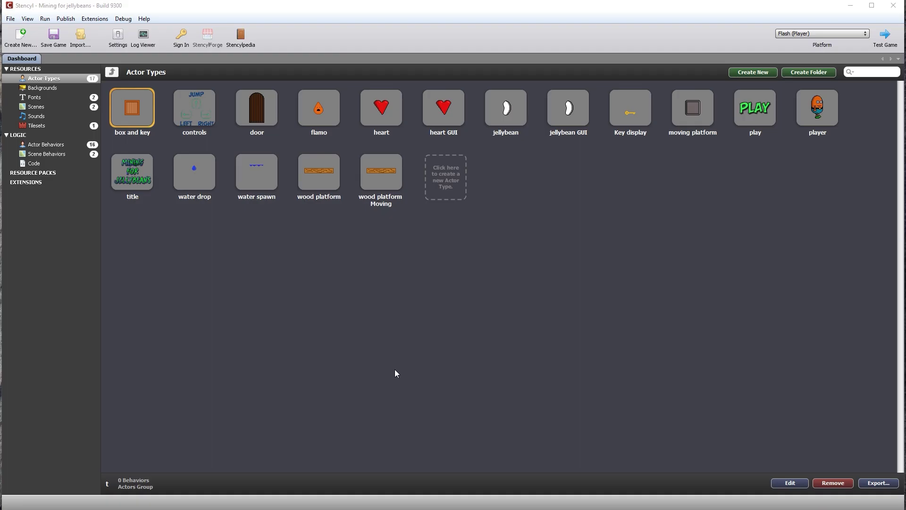
Create a new actor type named Spikes.
left_click(39, 107)
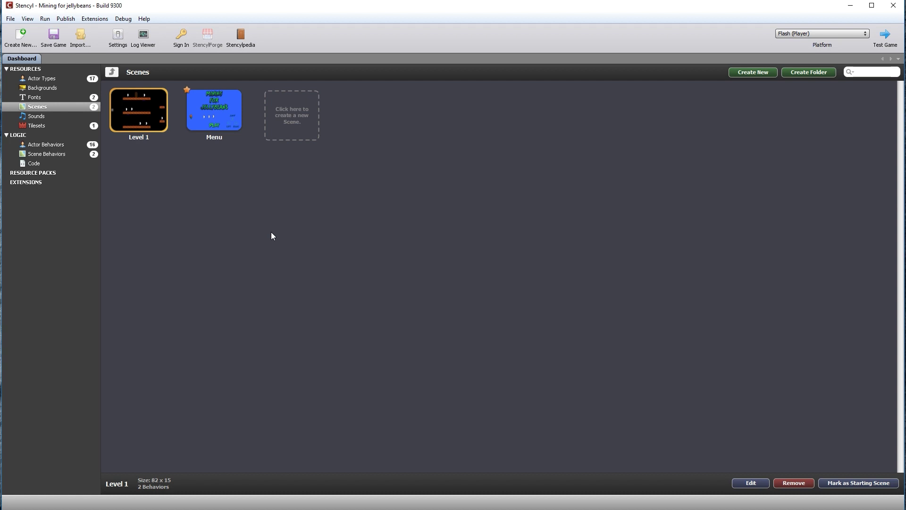
left_click(43, 79)
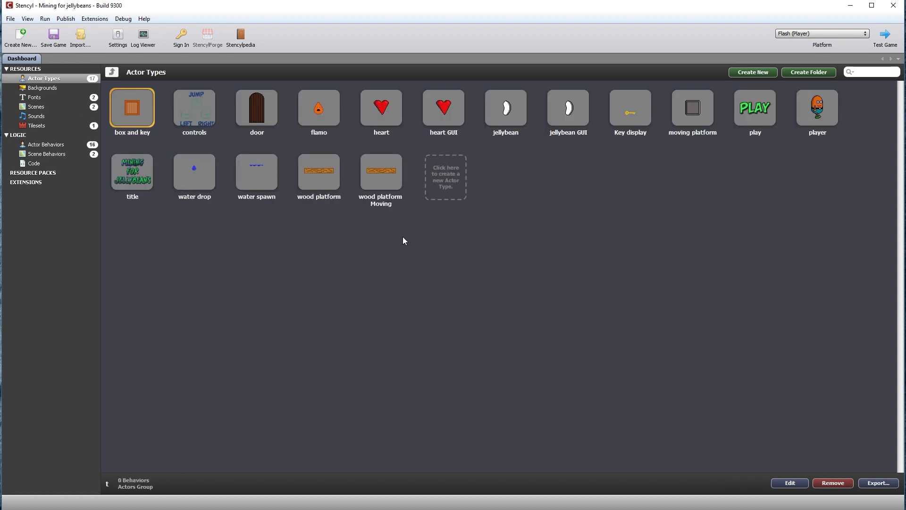
left_click(455, 181)
type("Spikes")
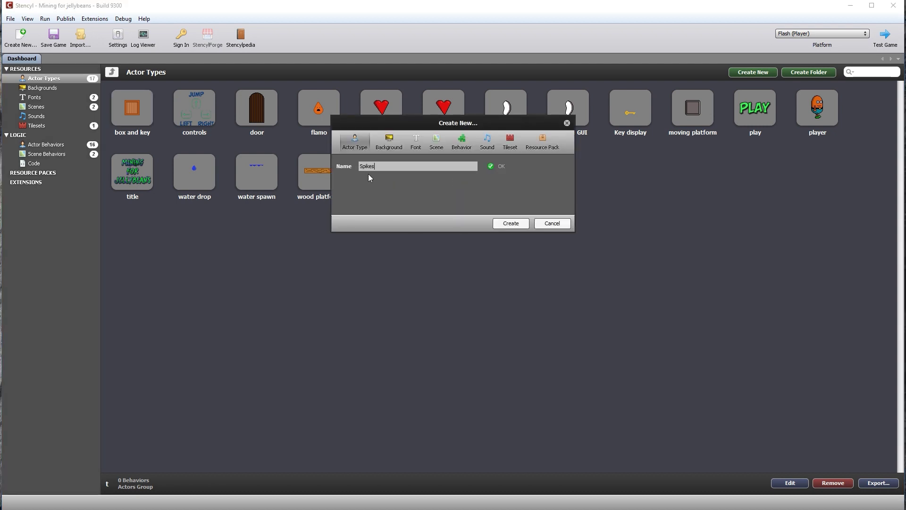
left_click(510, 222)
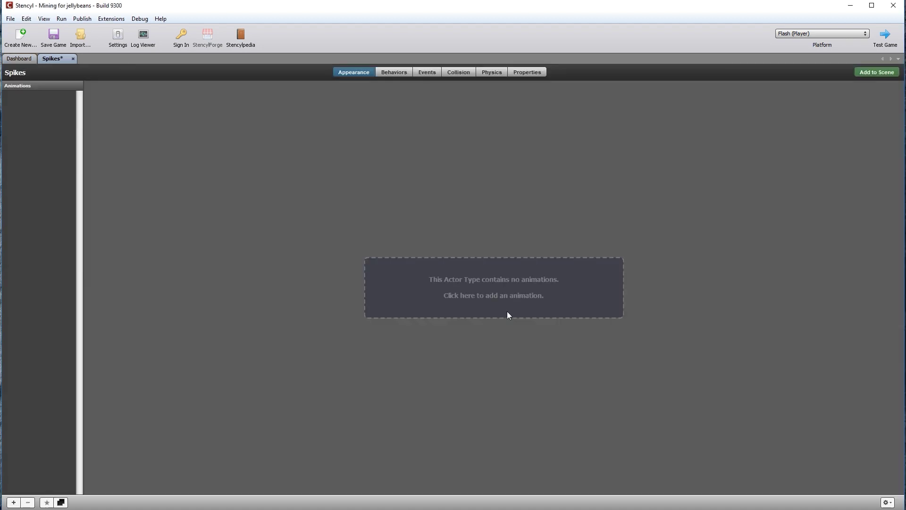
Add an animation to Spikes and import its frames from the image in the Spikes folder, split into 2 columns and 4 rows.
left_click(465, 298)
left_click(113, 208)
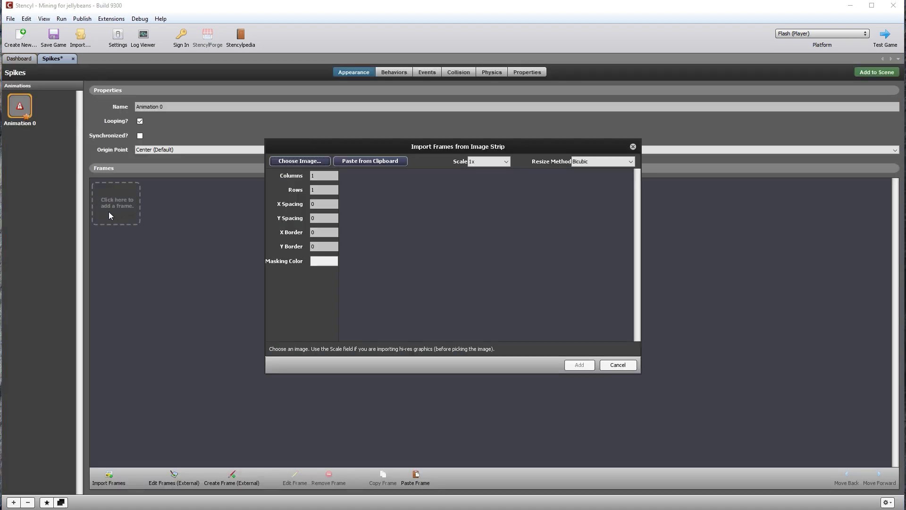
left_click(300, 161)
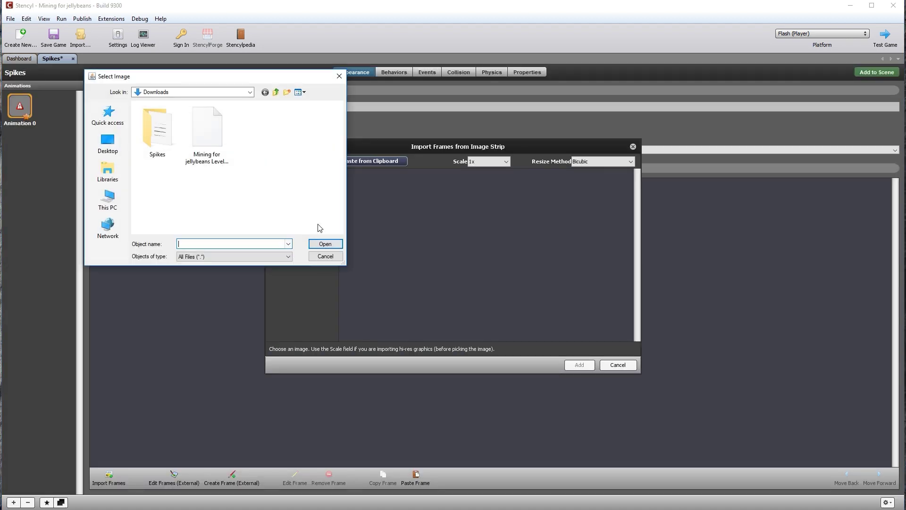
double_click(157, 129)
double_click(156, 111)
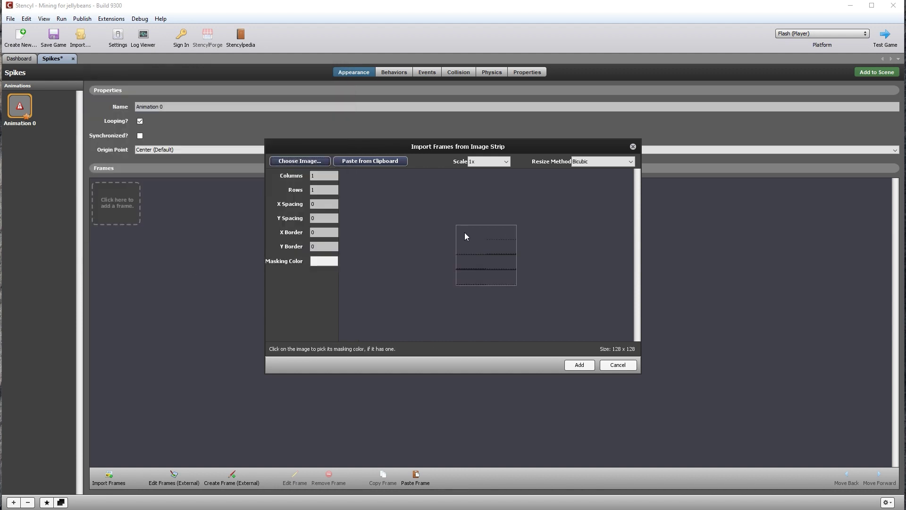
double_click(322, 189)
type("4")
double_click(313, 175)
type("2")
left_click(577, 365)
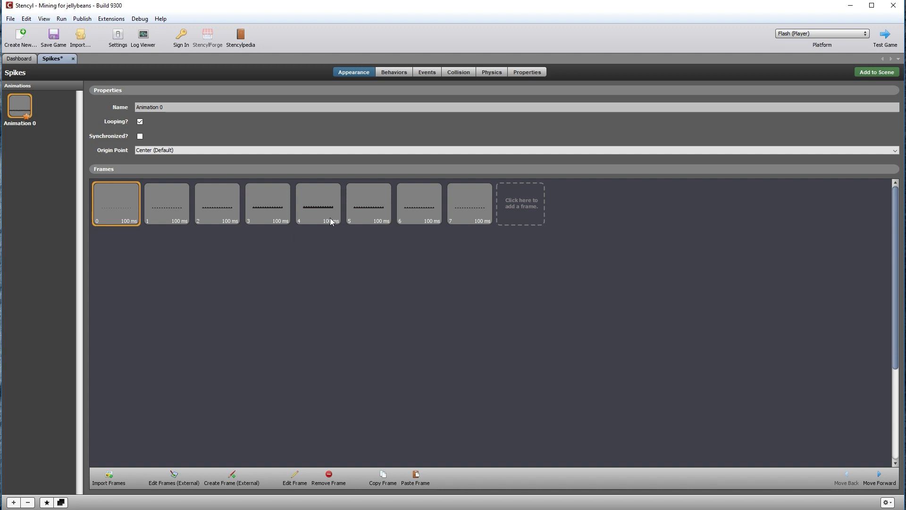
Set the duration of frame 4 to 800 milliseconds and rename the animation as spikes.
double_click(322, 200)
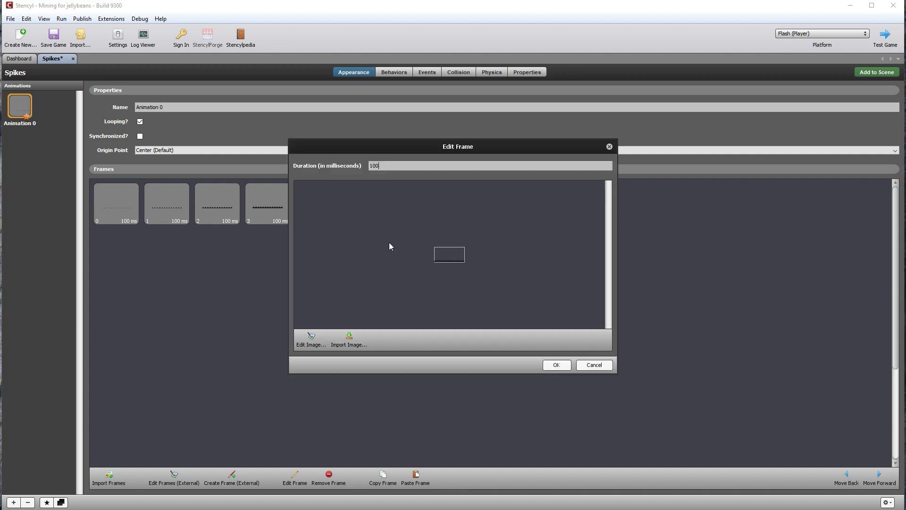
type("800")
left_click(549, 365)
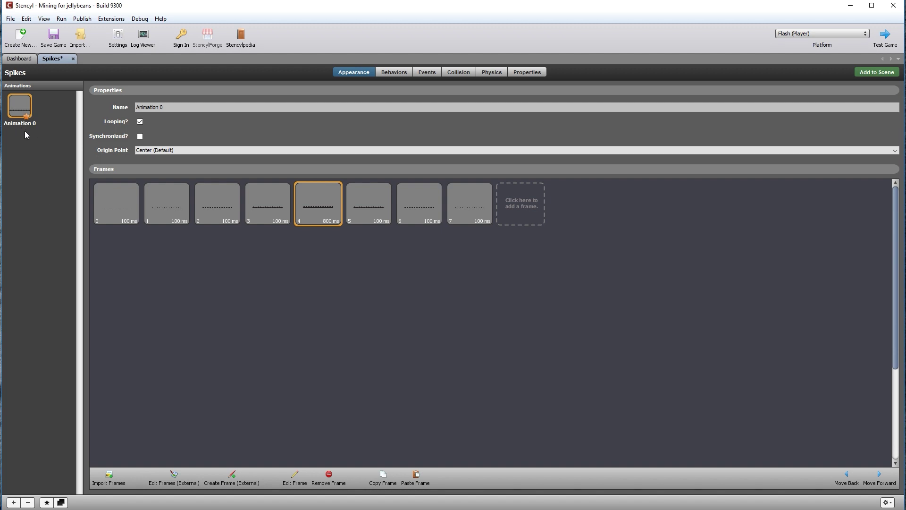
triple_click(167, 108)
type("spikes")
Add a second, non-looping animation named Still containing a copy of the first frame of the spikes animation.
left_click(116, 211)
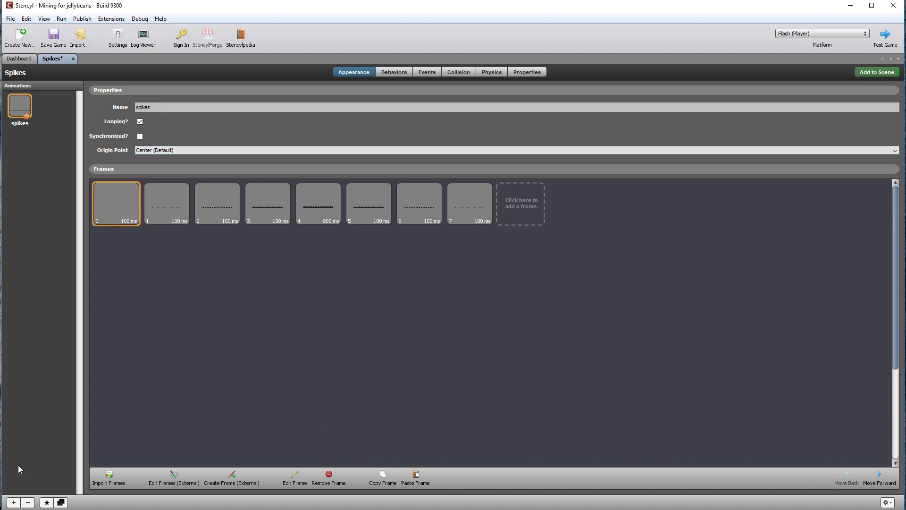
left_click(13, 502)
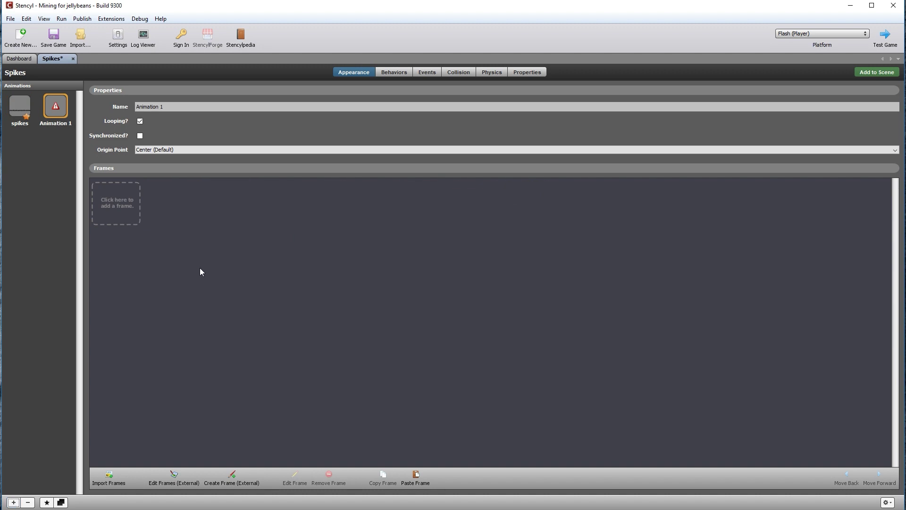
key("ctrl+v")
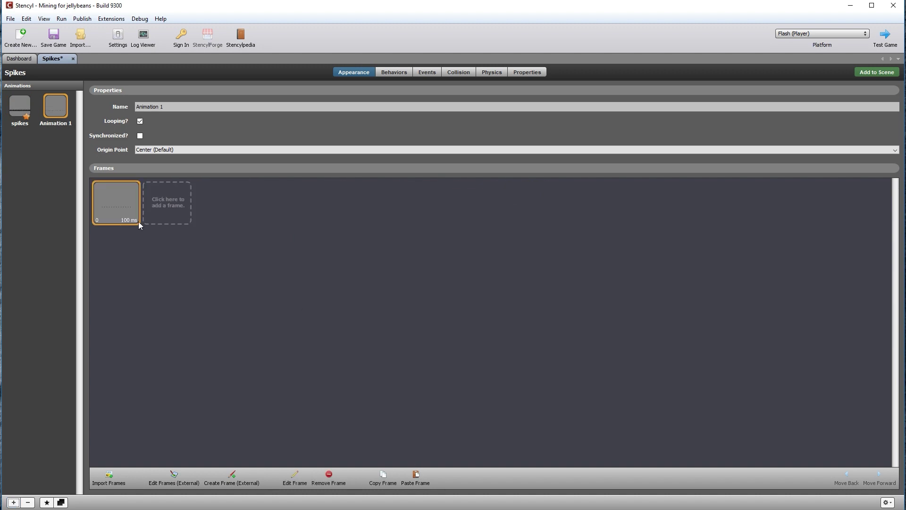
key("shift+Tab")
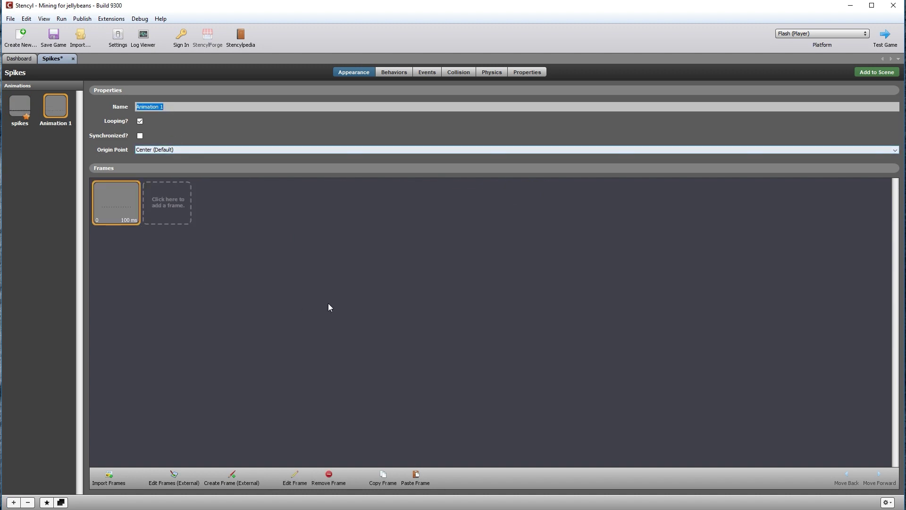
type("Still")
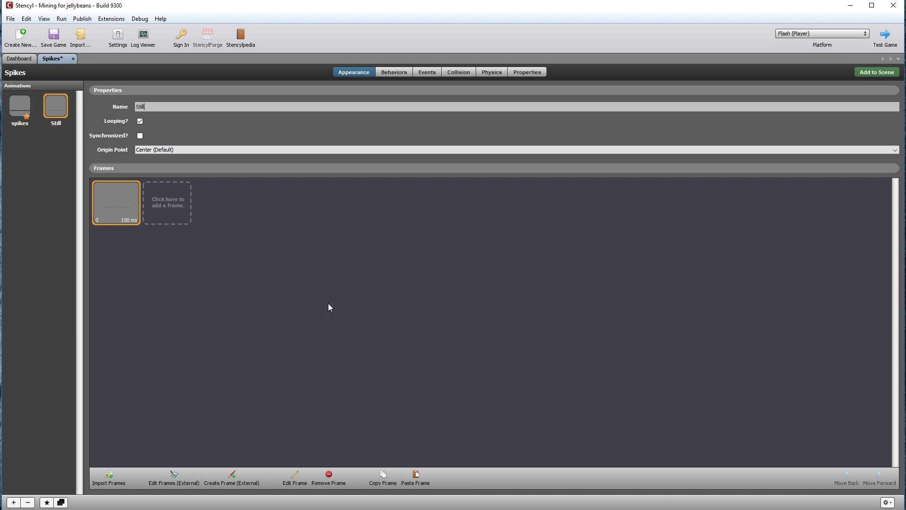
left_click(140, 121)
Set the spikes animation's collision box to a height of 6 and a Y position of 24.
left_click(453, 72)
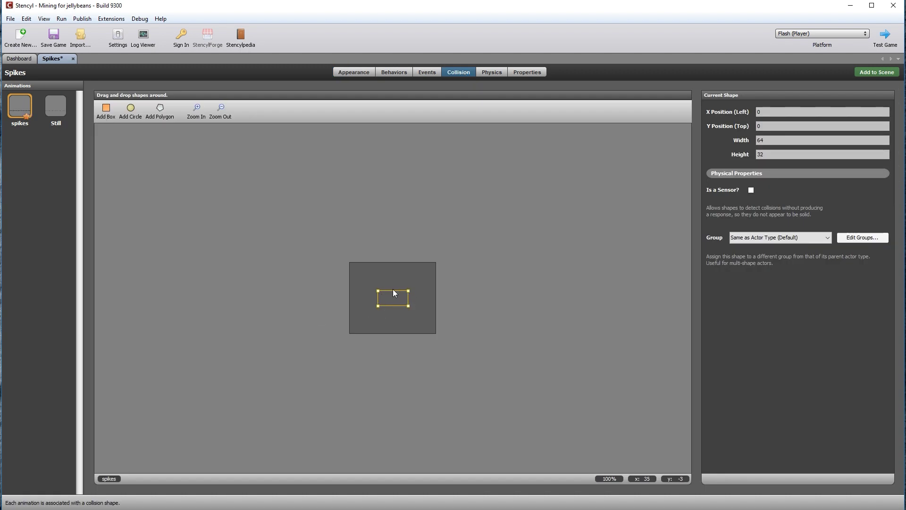
double_click(760, 154)
type("6")
key("Return")
double_click(759, 126)
type("24")
key("Return")
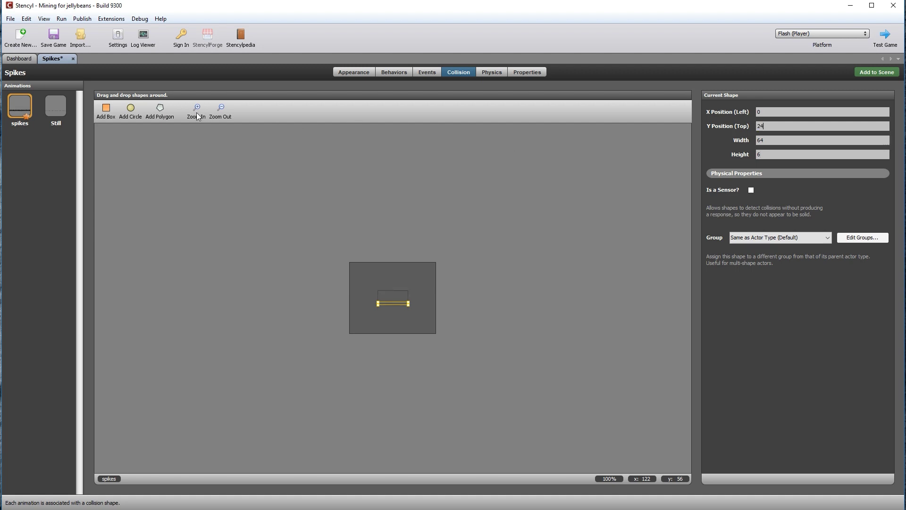
Align the spikes animation's collision box with the spikes by setting its Y position to 26.
left_click(196, 110)
left_click(196, 110)
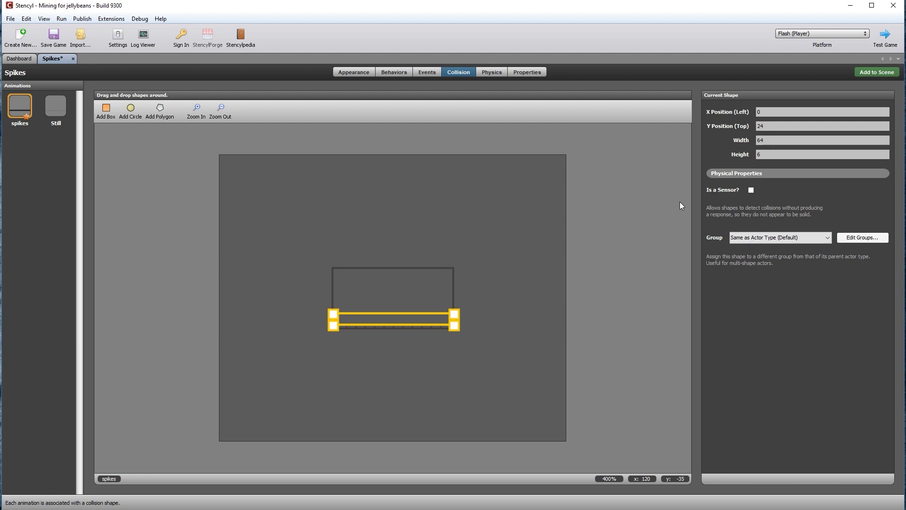
double_click(764, 126)
type("26")
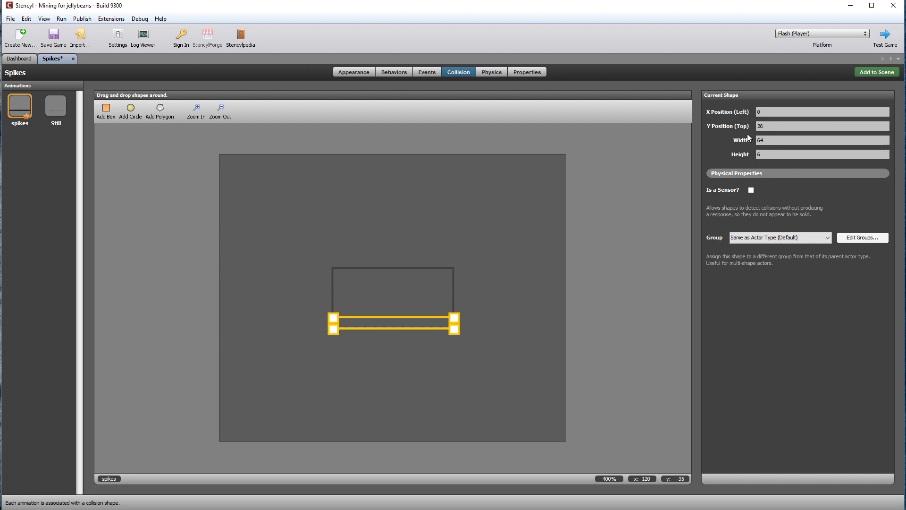
left_click(455, 355)
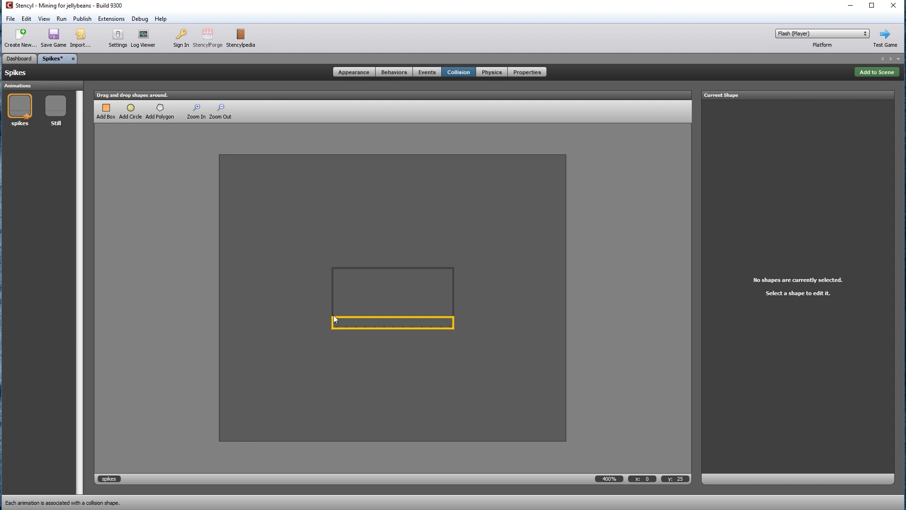
left_click(221, 109)
left_click(222, 109)
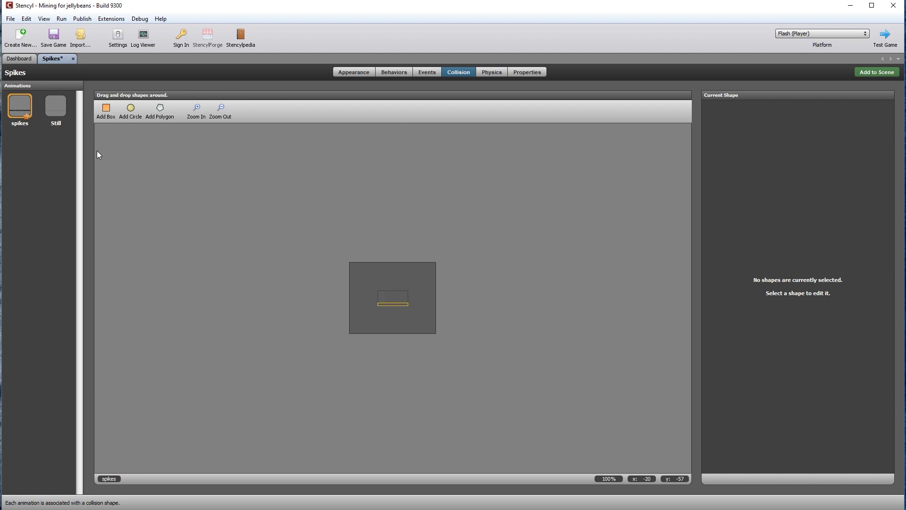
Remove the collision box from the Still animation.
left_click(58, 106)
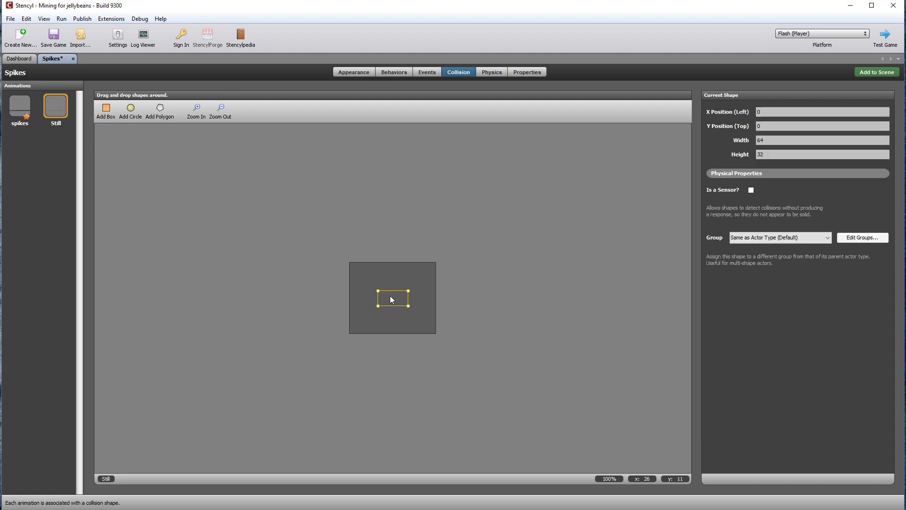
left_click(410, 330)
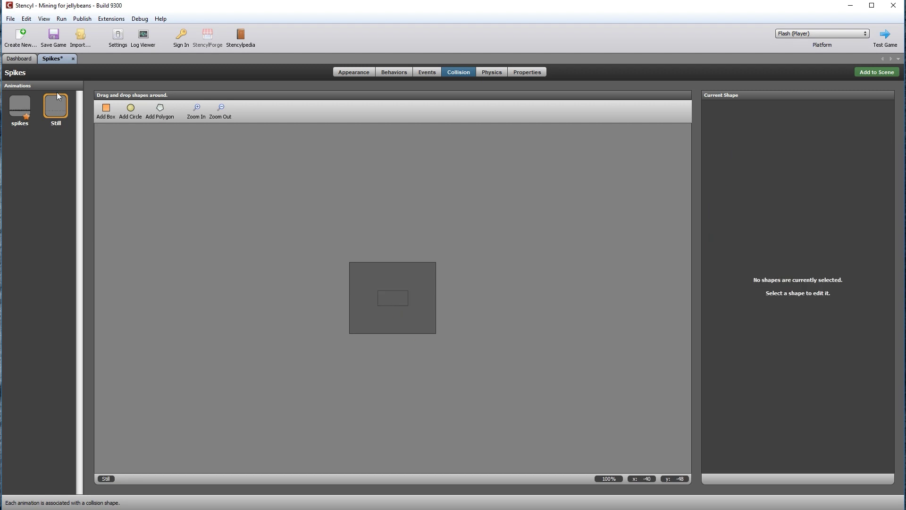
left_click(21, 111)
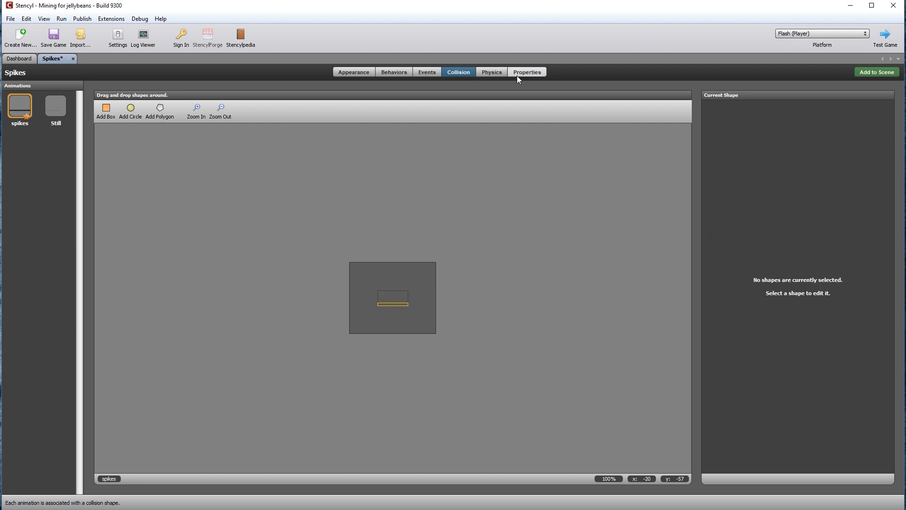
Set the Spikes actor type's physics to Cannot Move and make Still its default animation.
left_click(491, 72)
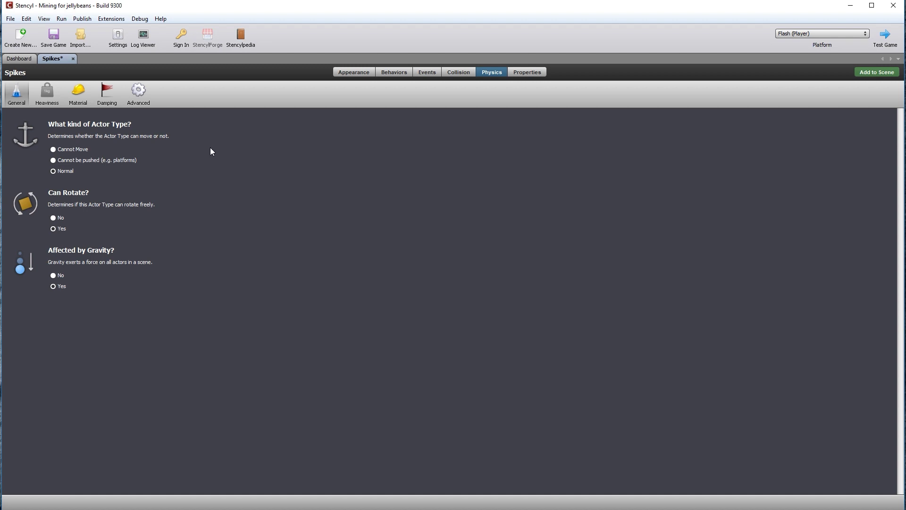
left_click(53, 150)
left_click(354, 72)
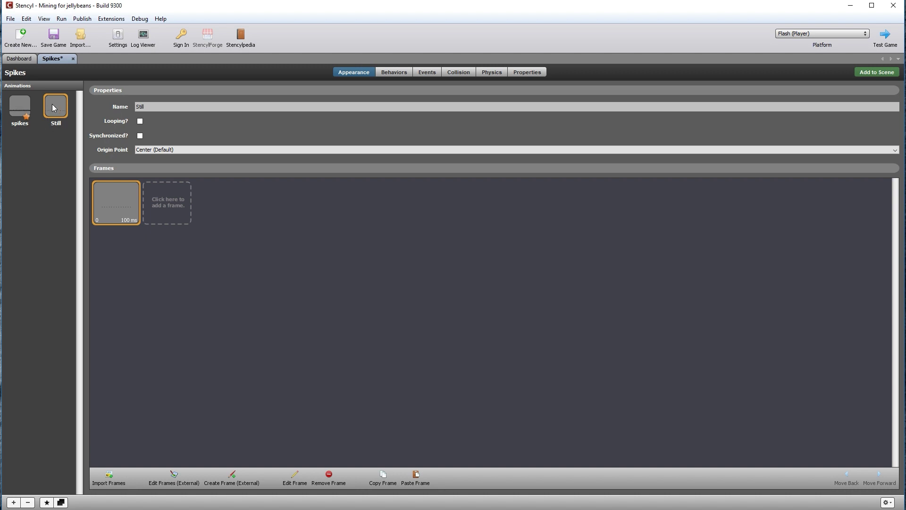
left_click(46, 502)
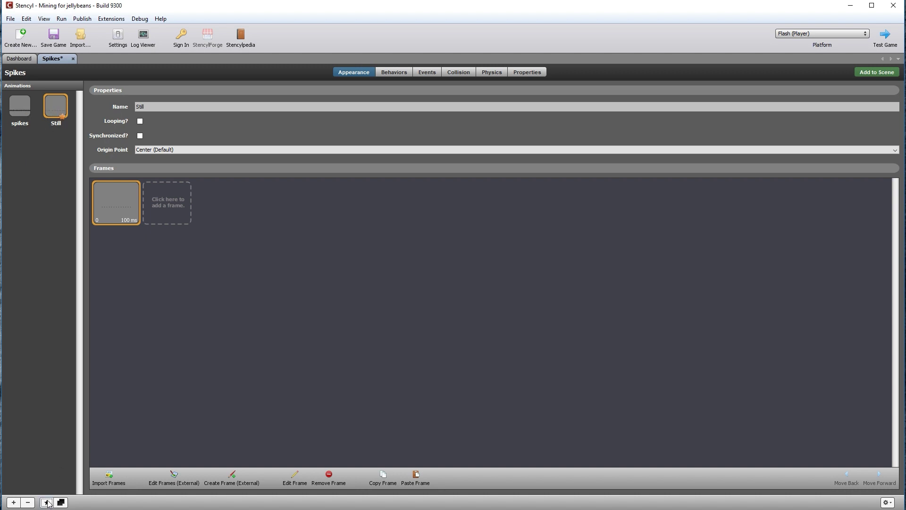
left_click(27, 101)
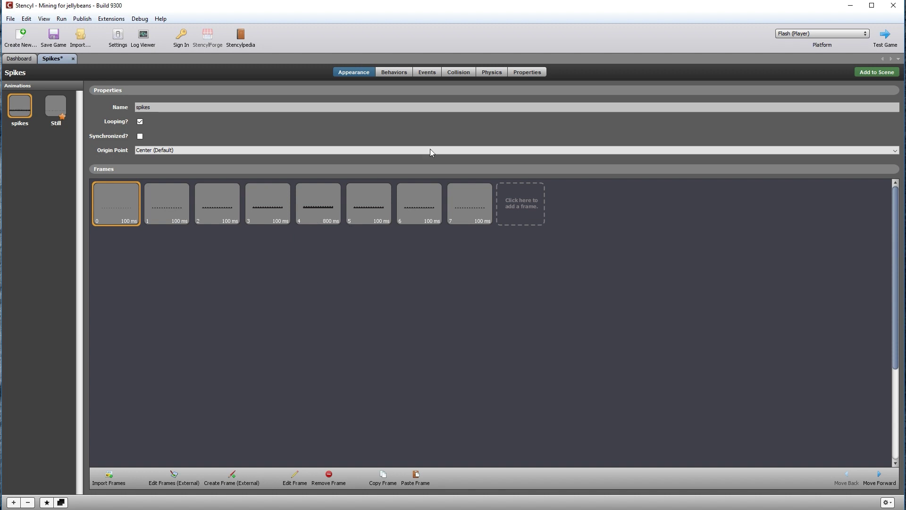
Add a timed event to the Spikes actor type that repeats every 1.5 seconds.
left_click(428, 75)
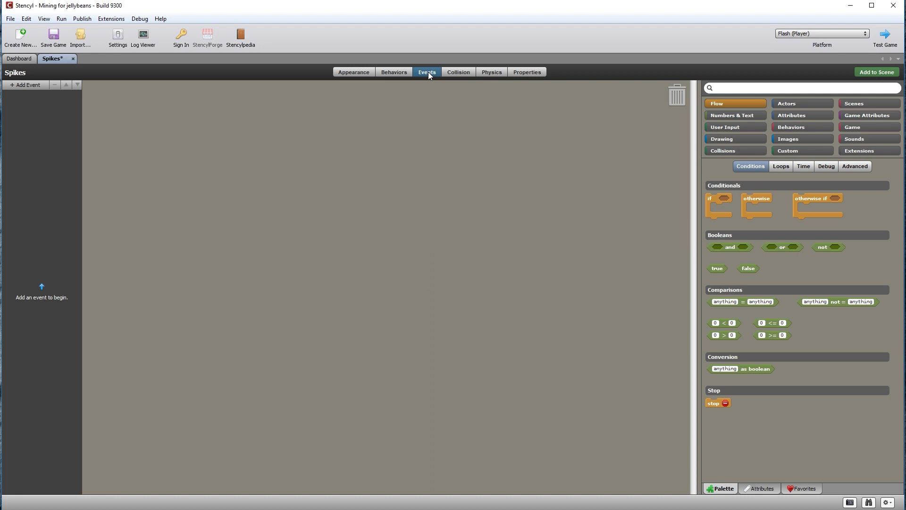
left_click(14, 87)
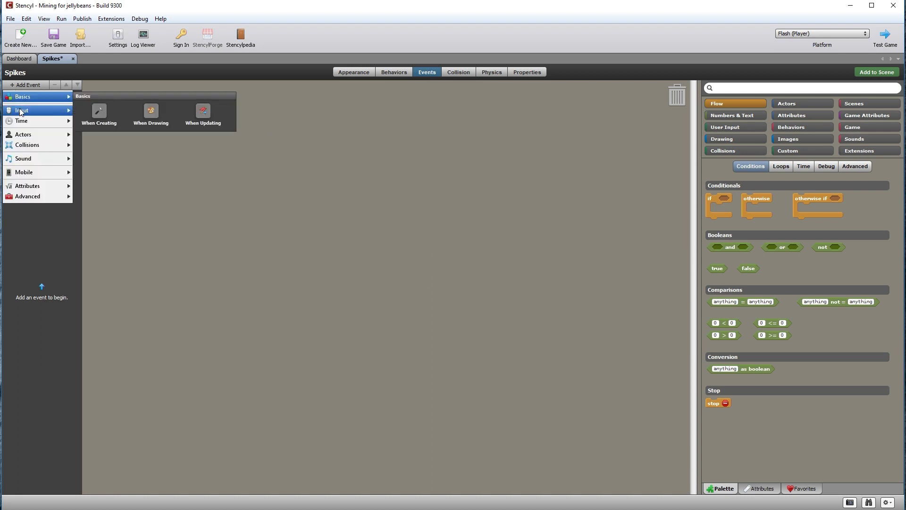
mouse_move(23, 122)
left_click(152, 136)
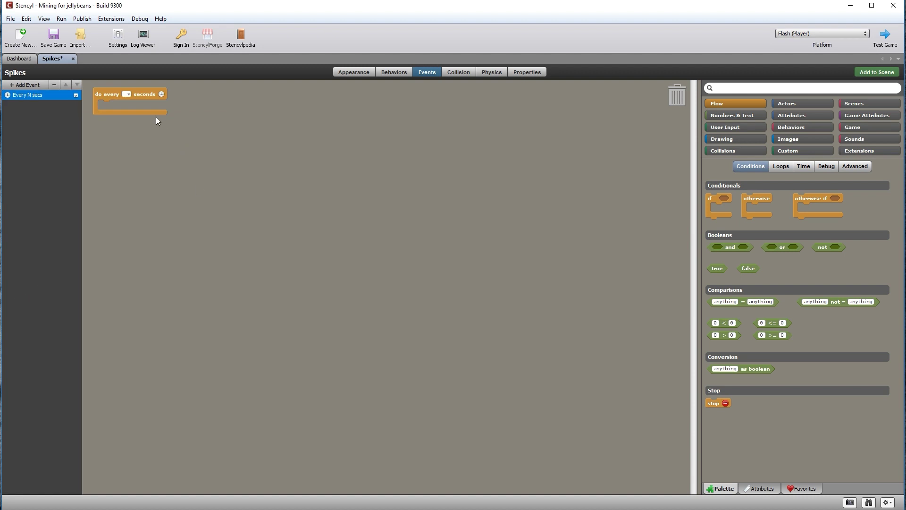
type("1.5")
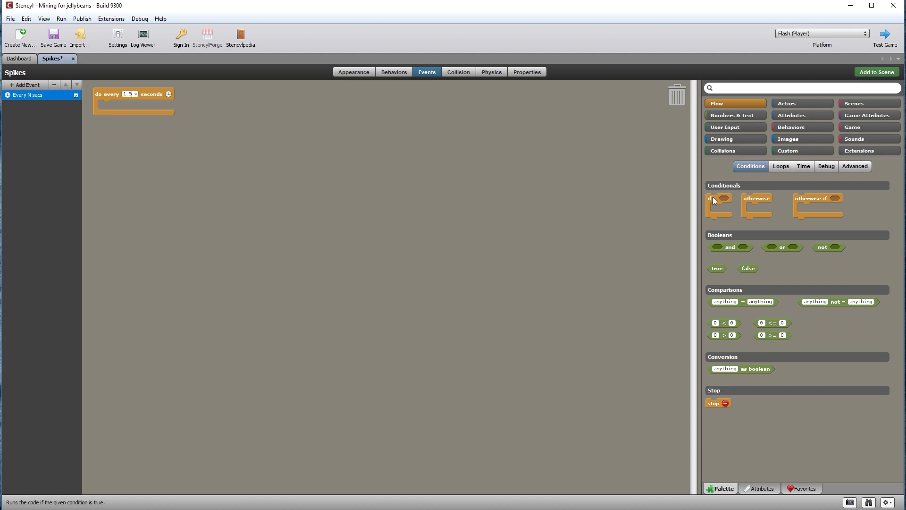
Place an if block and an equality comparison with the current animation for Self as its first value.
left_click_drag(715, 199, 208, 173)
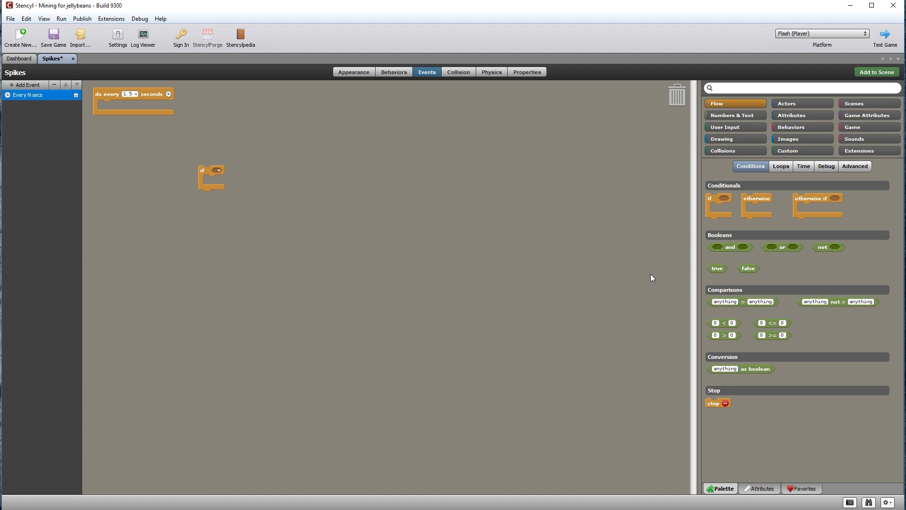
left_click_drag(743, 302, 270, 174)
left_click(809, 104)
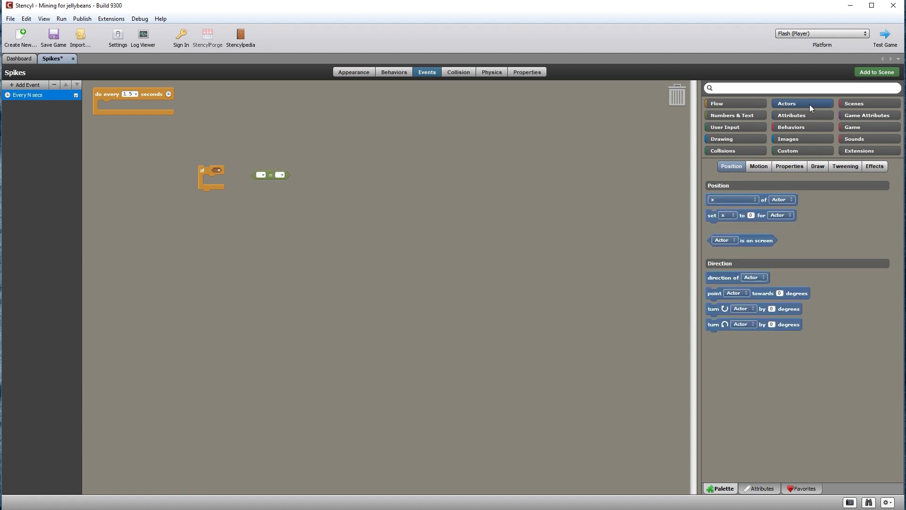
left_click(822, 165)
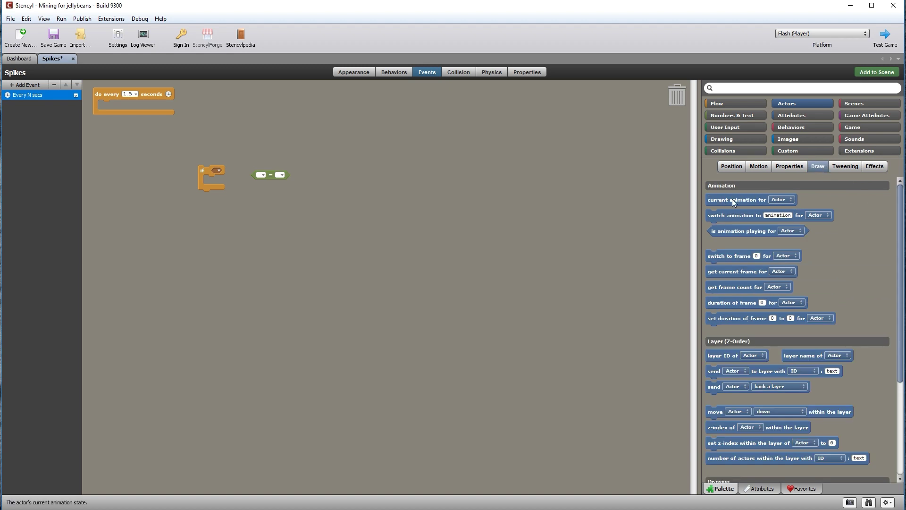
left_click_drag(745, 200, 262, 183)
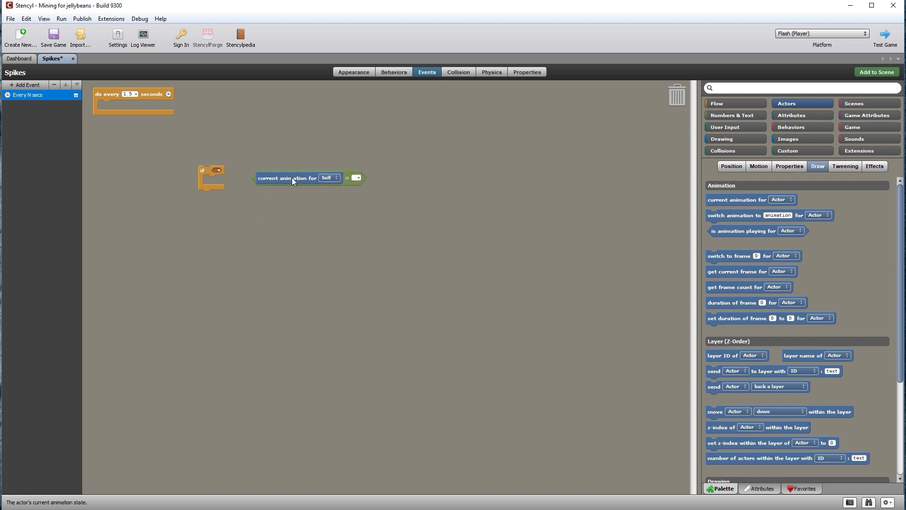
Complete the comparison with the animation name Still and insert it as the if block's condition.
left_click(351, 72)
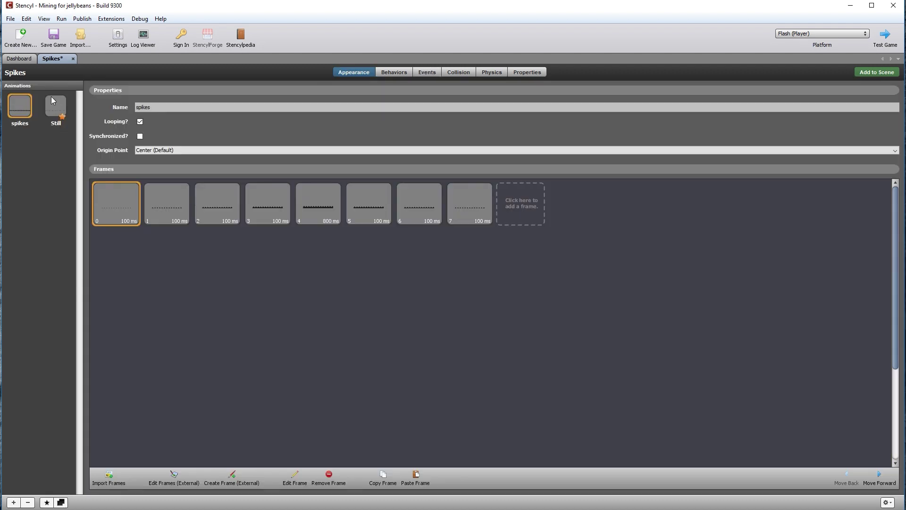
left_click(53, 113)
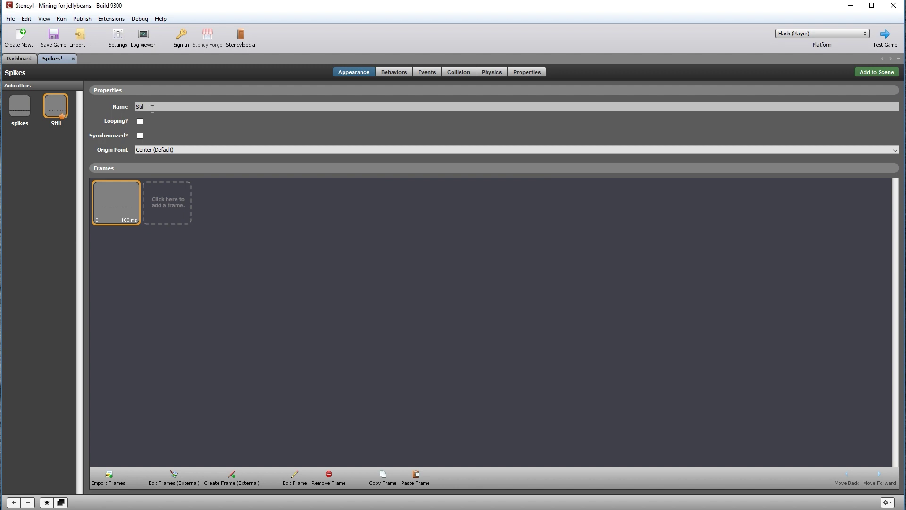
left_click(427, 73)
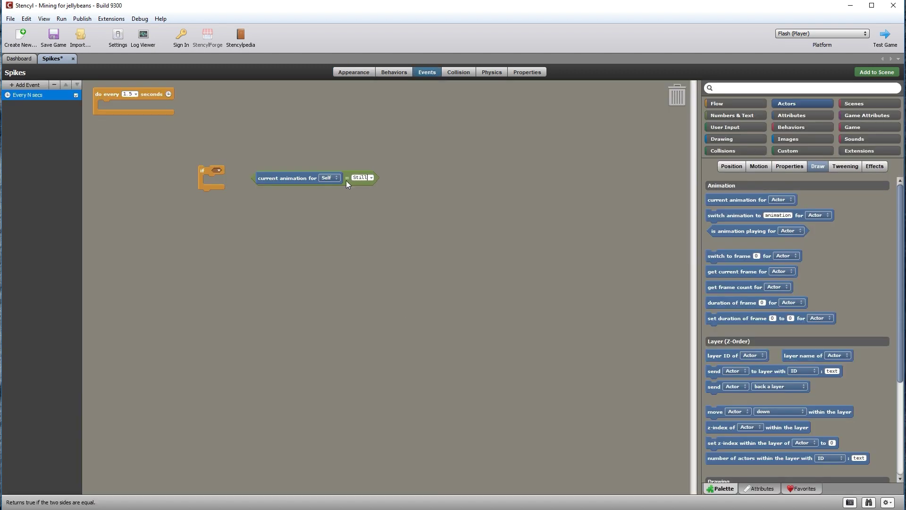
mouse_move(332, 183)
left_mouse_down()
mouse_move(316, 177)
mouse_move(325, 196)
left_mouse_up()
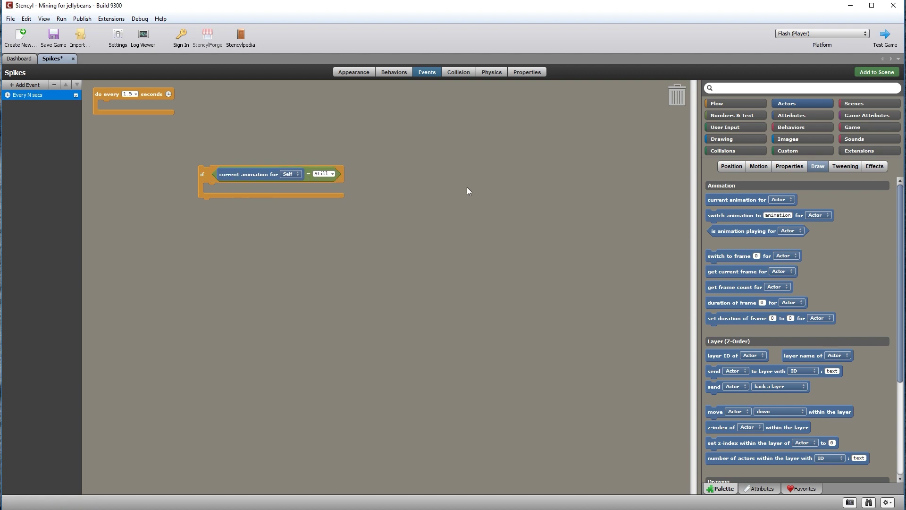
Inside the if block, add an action that switches the animation to spikes for Self.
left_click_drag(732, 217, 281, 190)
left_click(348, 73)
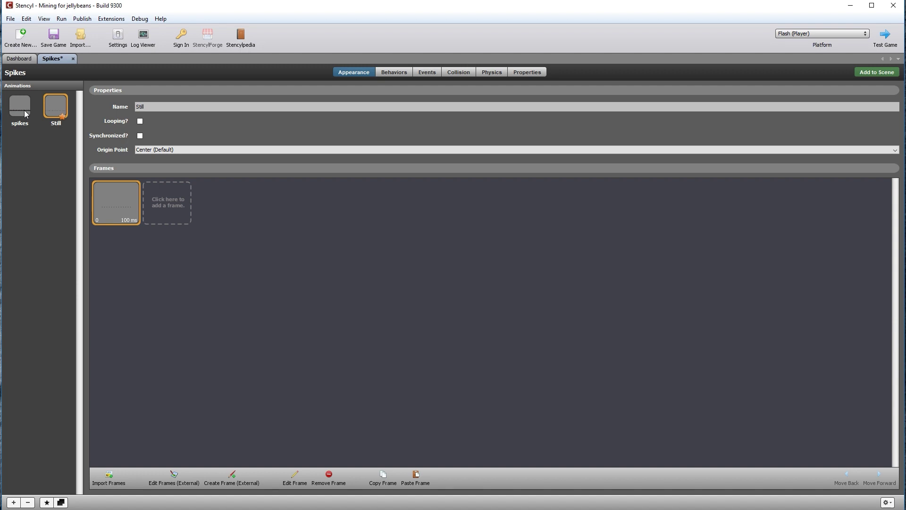
left_click(428, 72)
type("spikes")
key("Return")
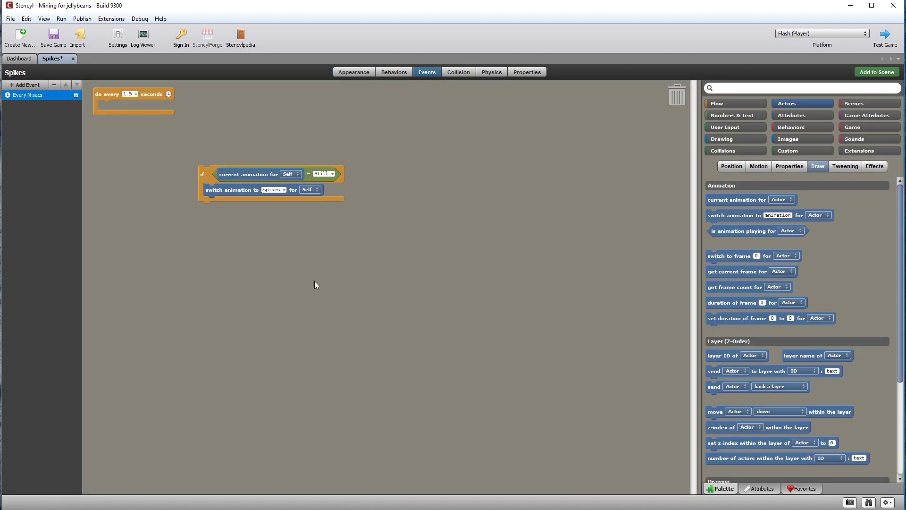
Add an otherwise branch that switches Self's animation to still, and nest the whole conditional inside the 1.5-second event.
left_click(724, 102)
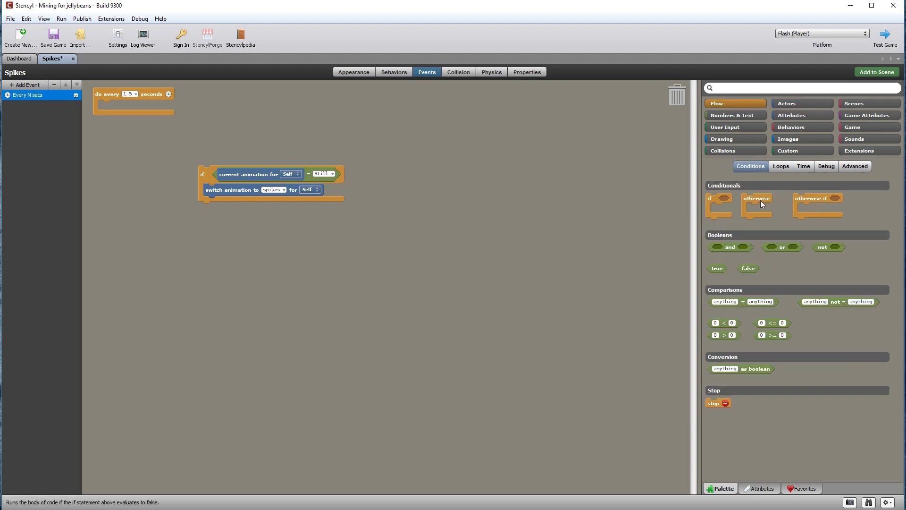
left_click_drag(288, 249, 216, 205)
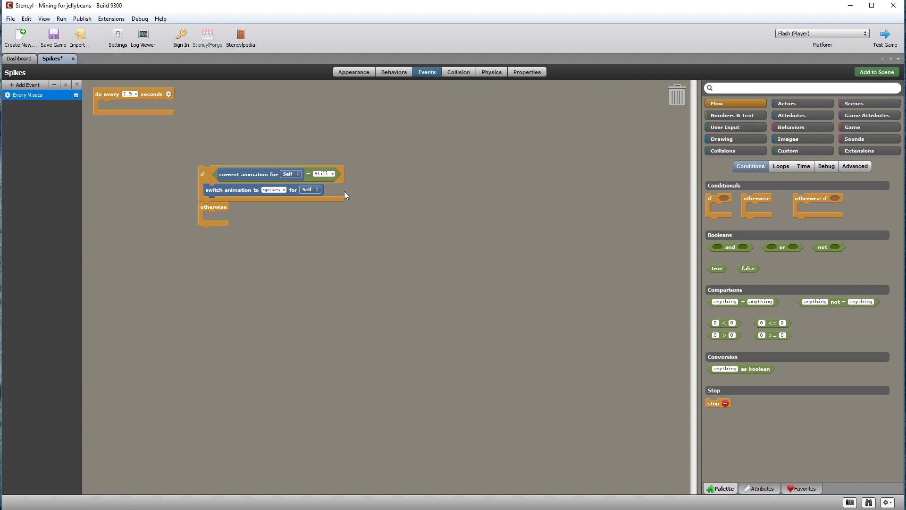
left_click(800, 105)
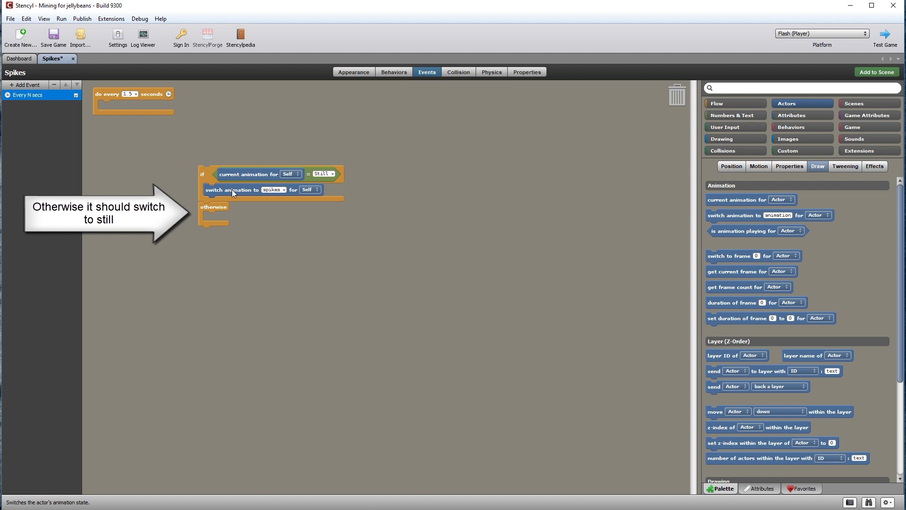
left_click_drag(741, 215, 249, 217)
type("still")
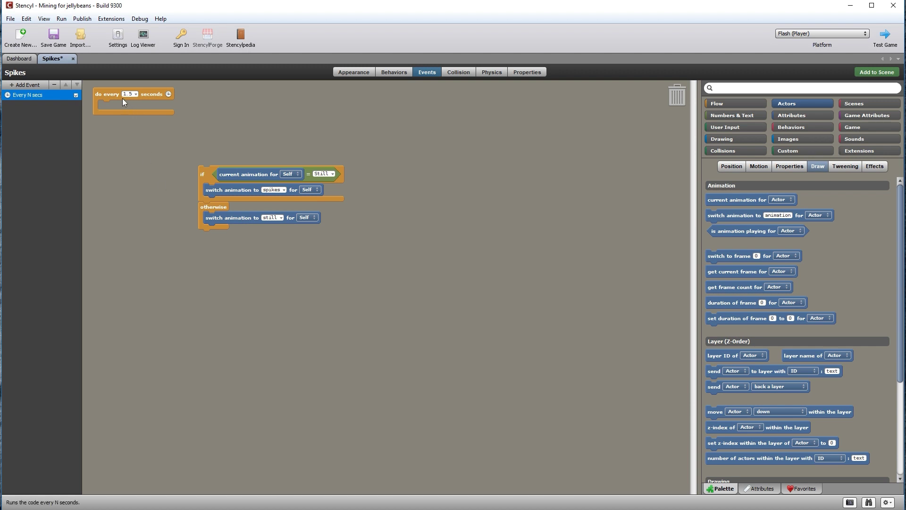
left_click_drag(204, 169, 107, 104)
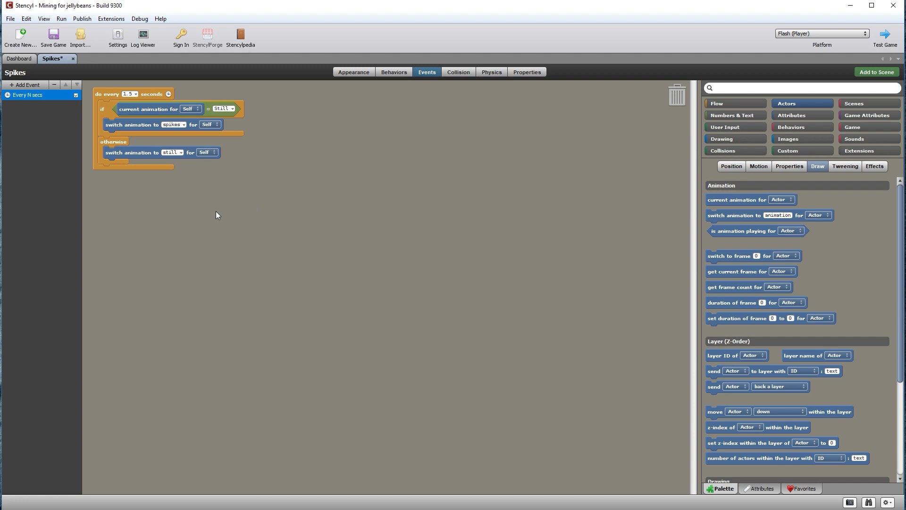
Review the appearance settings of the Spikes actor type's Still and spikes animations.
key("ctrl+1")
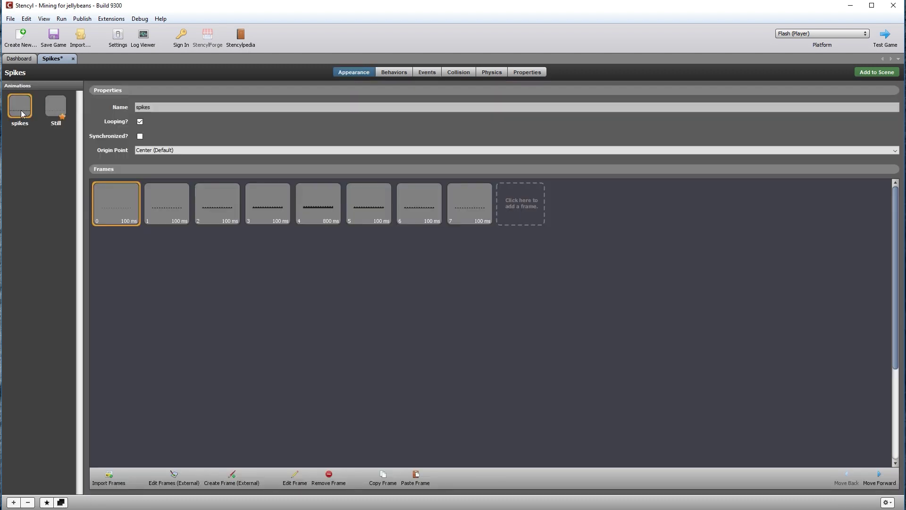
left_click(56, 107)
left_click(20, 108)
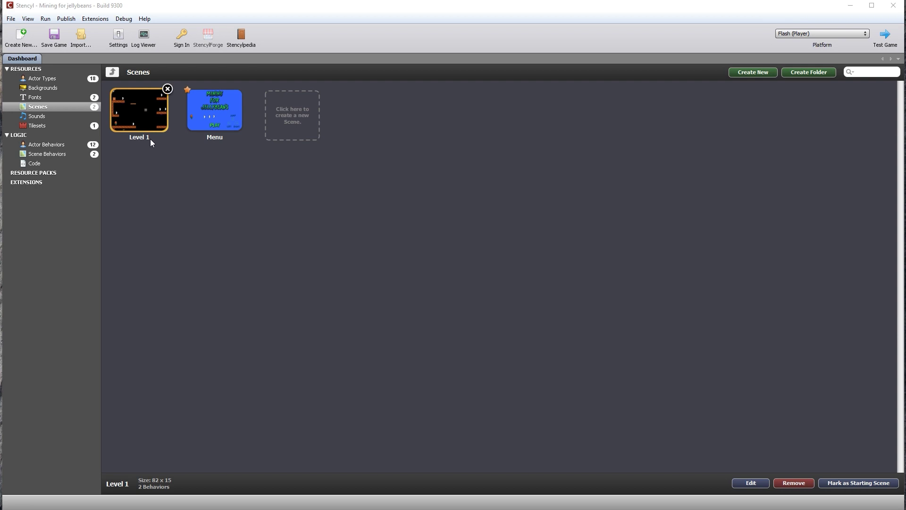
Create a scene named Level 2, 84 tiles wide with a black background, and save the game.
left_click(294, 118)
type("Level 2")
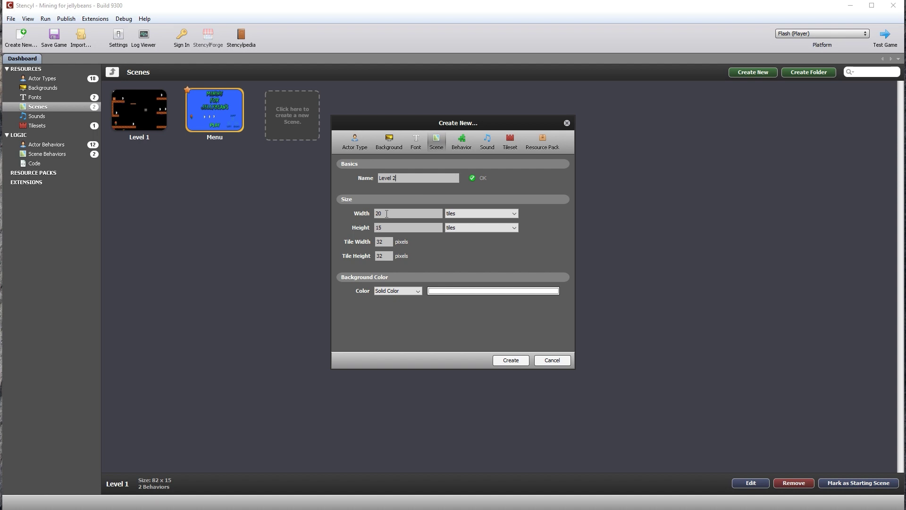
key("Tab")
type("84")
left_click(480, 292)
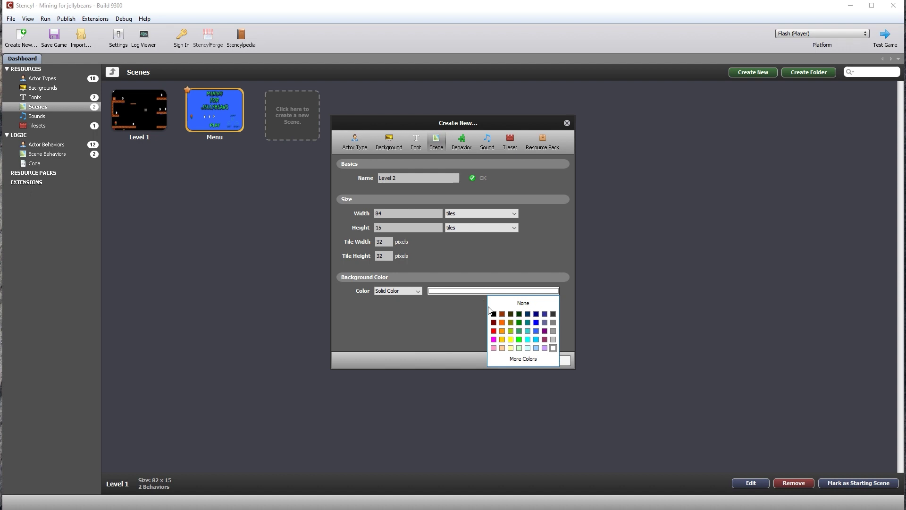
left_click(497, 319)
key("Return")
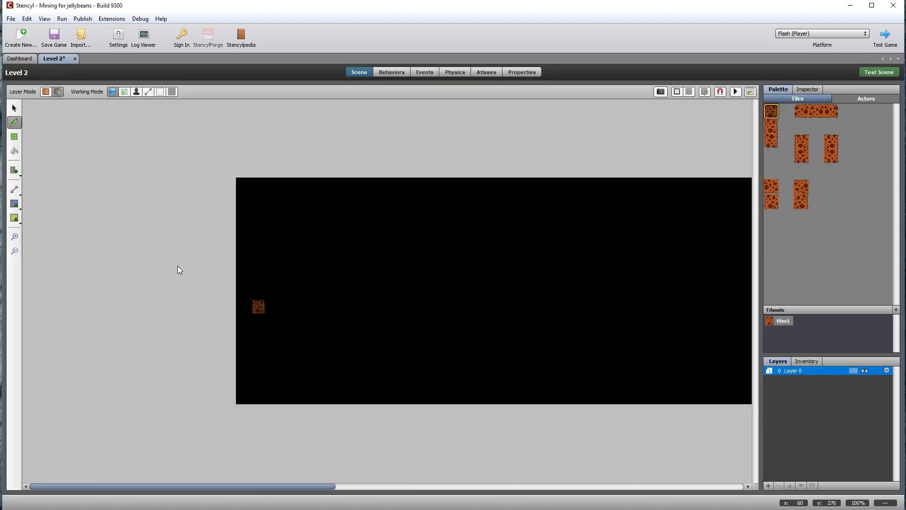
left_click_drag(249, 489, 305, 489)
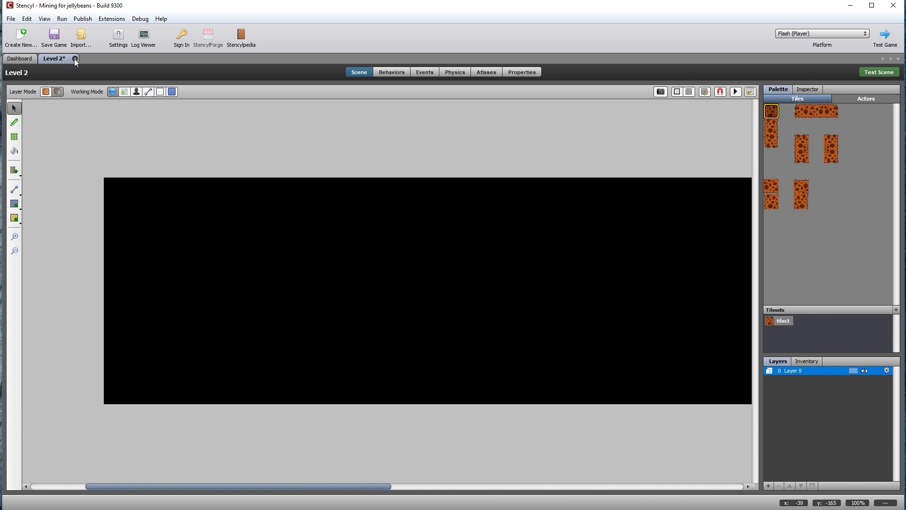
key("ctrl+s")
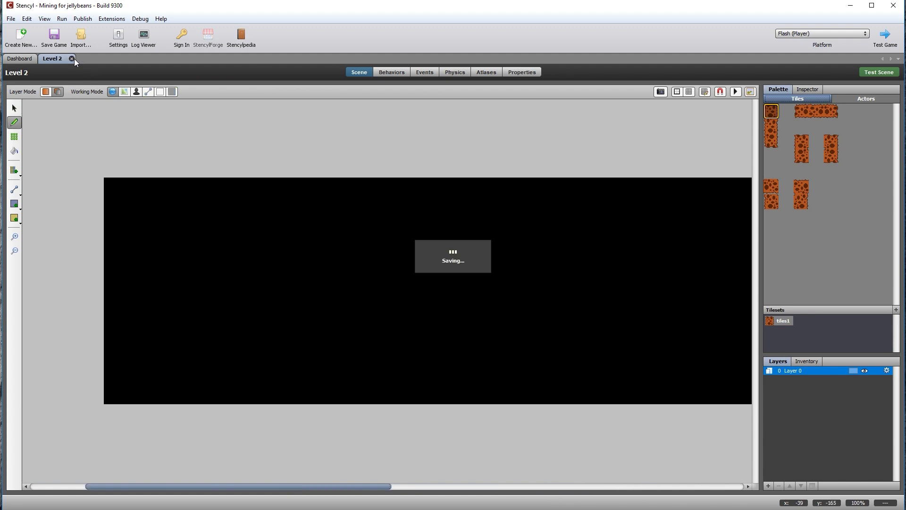
In the Door Open actor behavior's first Enters Region event, set the scene switch to Level 2 and close the behavior.
left_click(19, 59)
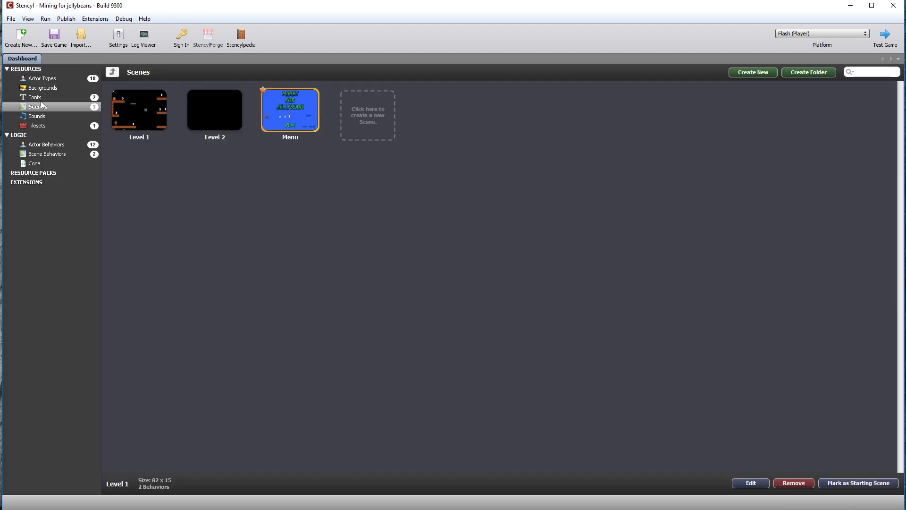
left_click(49, 146)
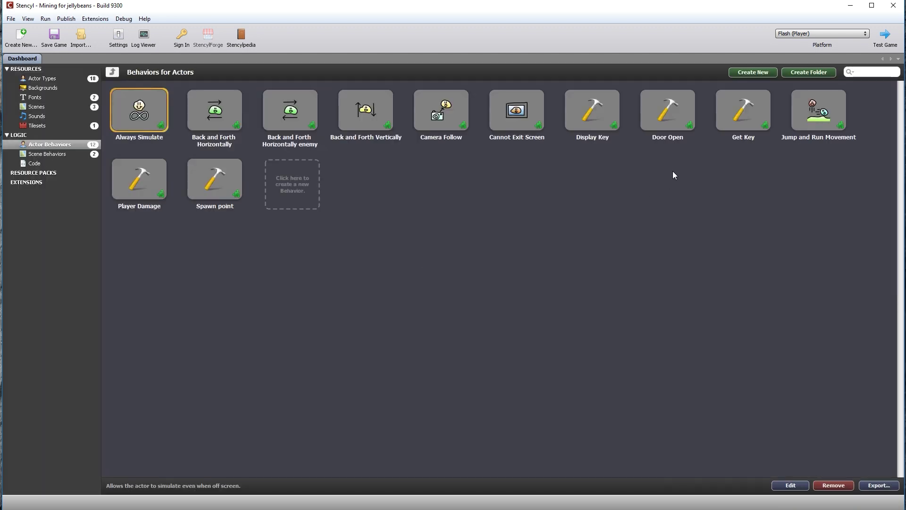
double_click(669, 106)
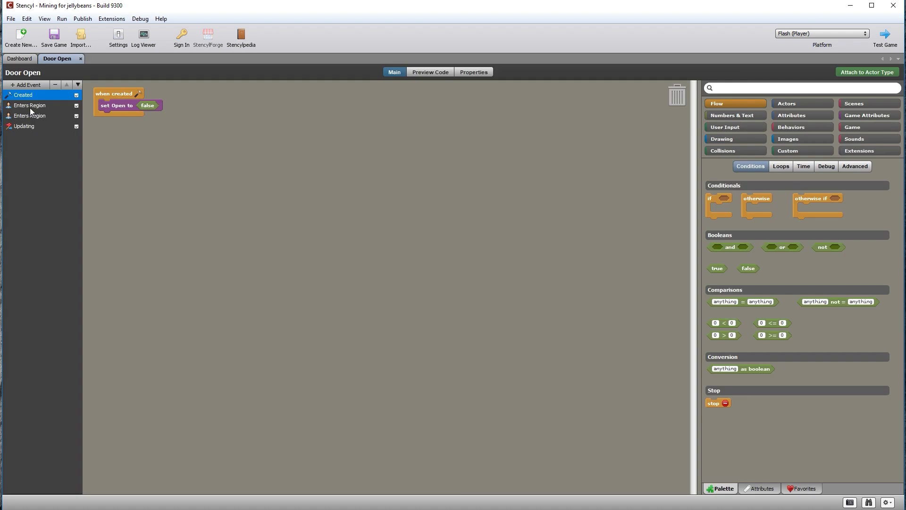
left_click(29, 106)
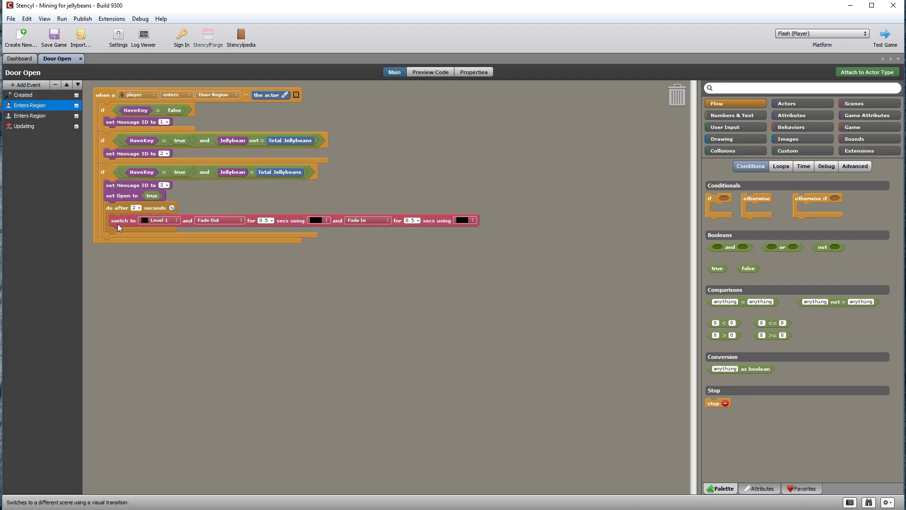
left_click(175, 220)
left_click(174, 221)
left_click(484, 218)
double_click(489, 200)
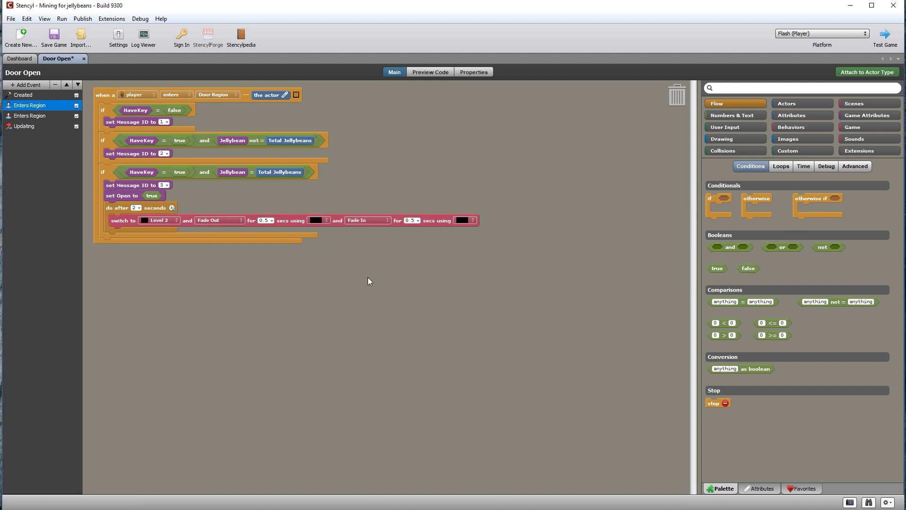
left_click(84, 59)
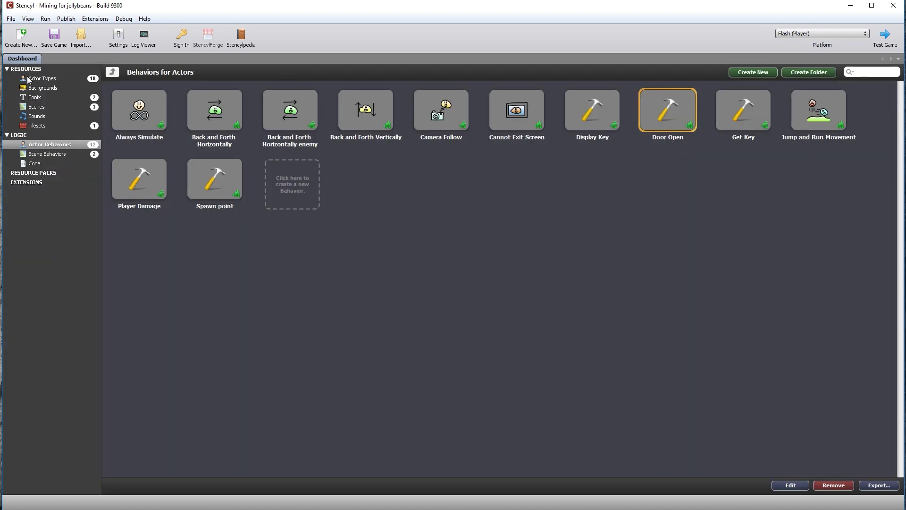
Open the heart actor type and make its collision shape a sensor.
left_click(30, 78)
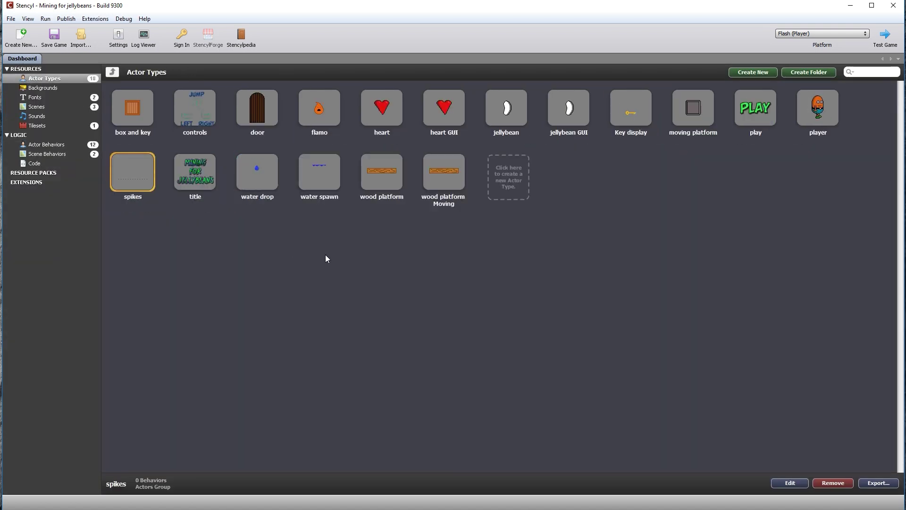
double_click(388, 118)
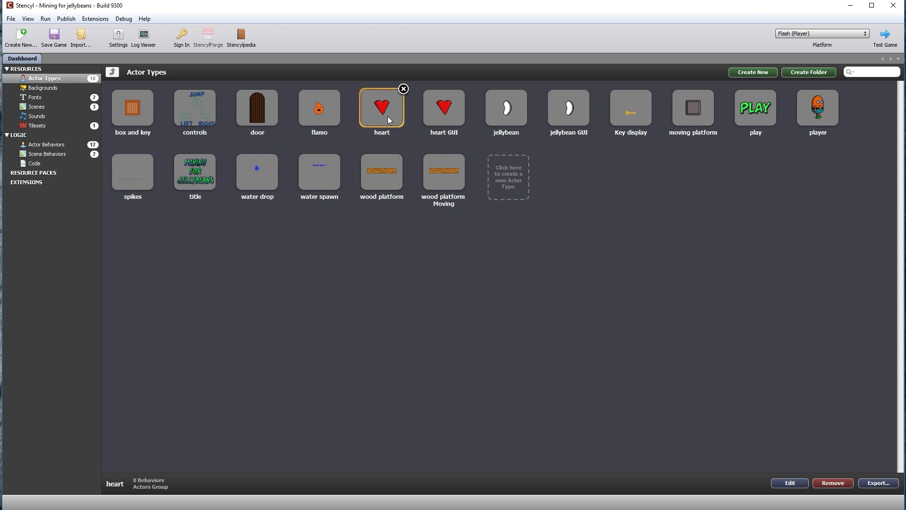
left_click(461, 73)
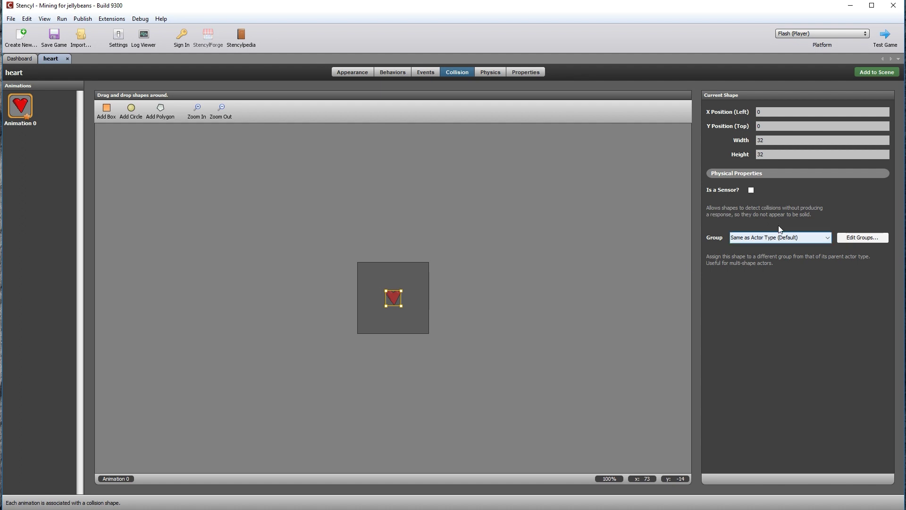
left_click(751, 190)
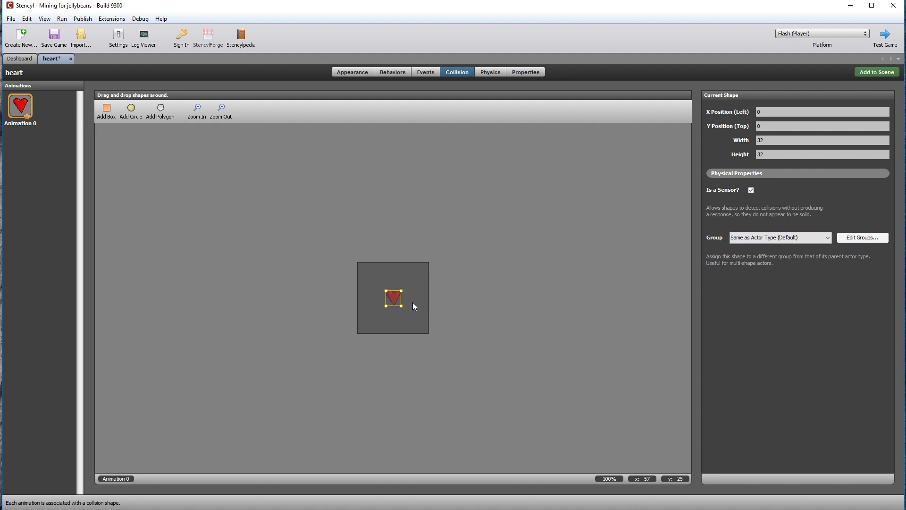
Set the heart's physics to Cannot be pushed with no rotation, save the changes, and close the actor type.
left_click(493, 72)
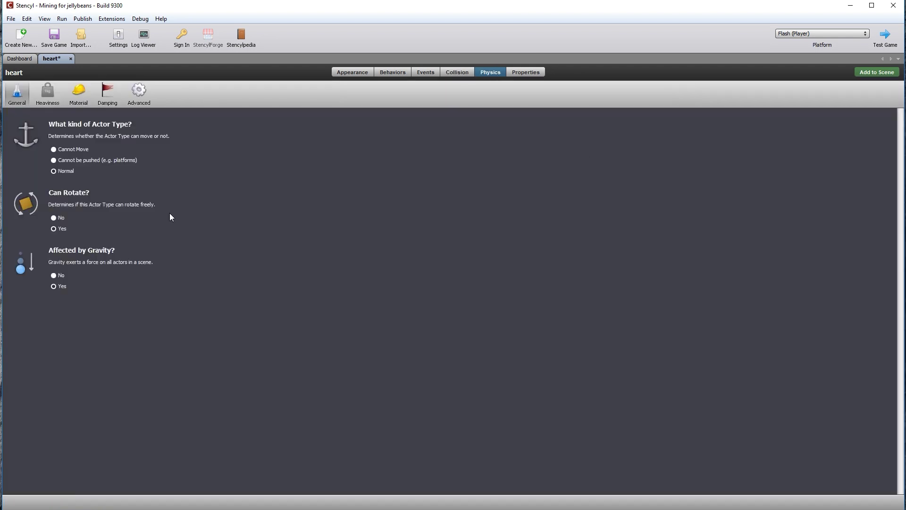
left_click(53, 160)
left_click(59, 218)
left_click(352, 72)
key("ctrl+s")
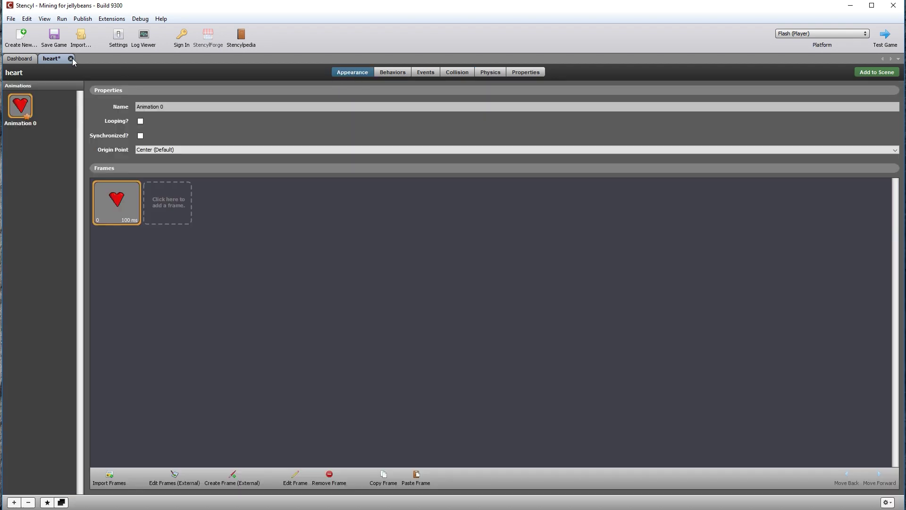
key("ctrl+w")
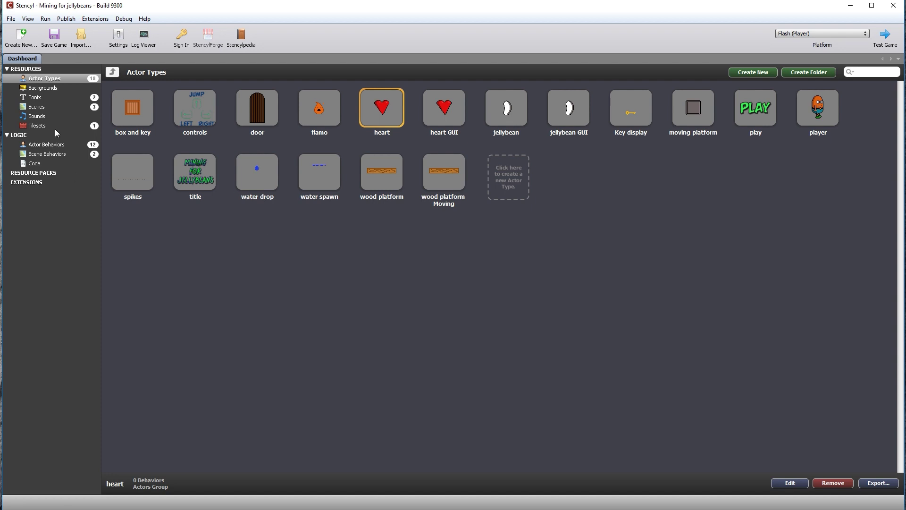
Open the Level 2 scene for editing and show the available actors, keeping the selection tool active.
left_click(35, 106)
double_click(212, 118)
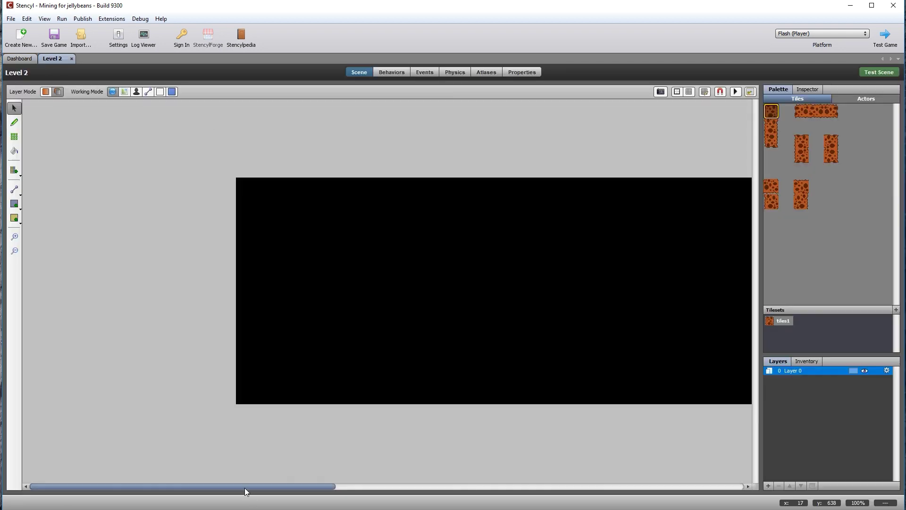
left_click_drag(244, 488, 331, 490)
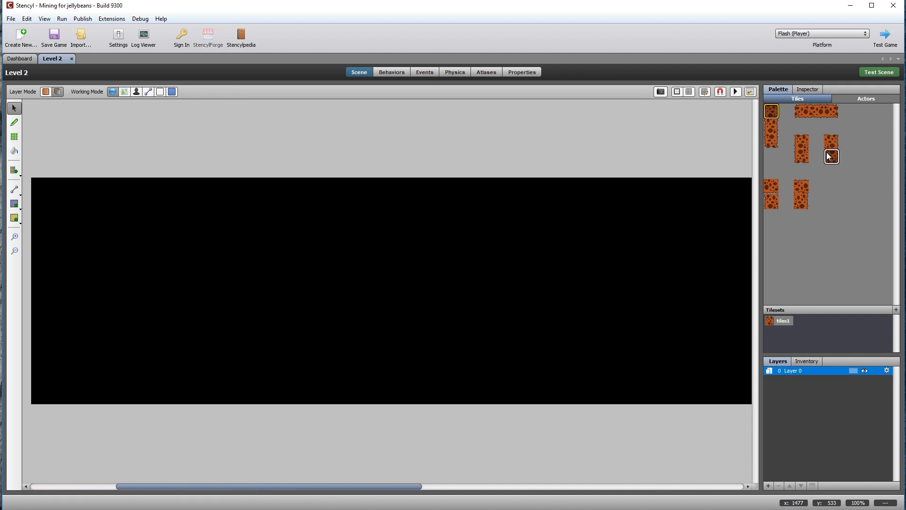
left_click(867, 100)
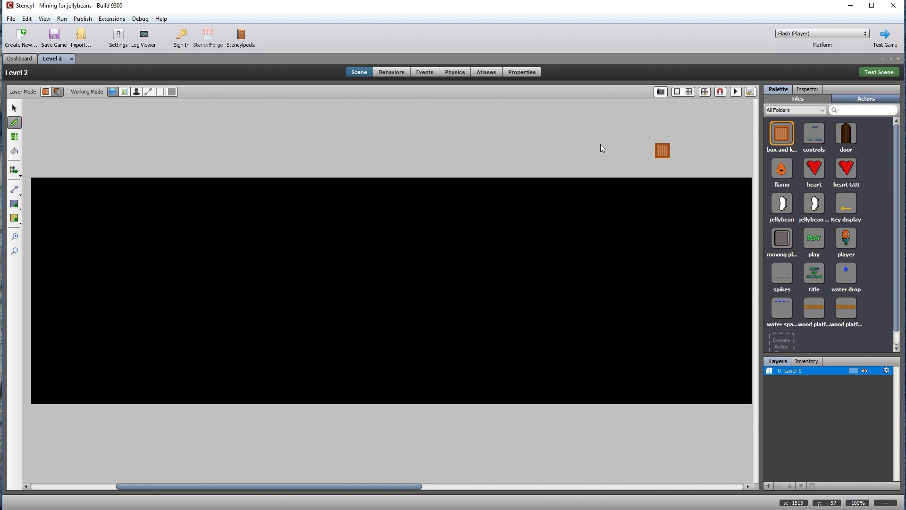
left_click(14, 108)
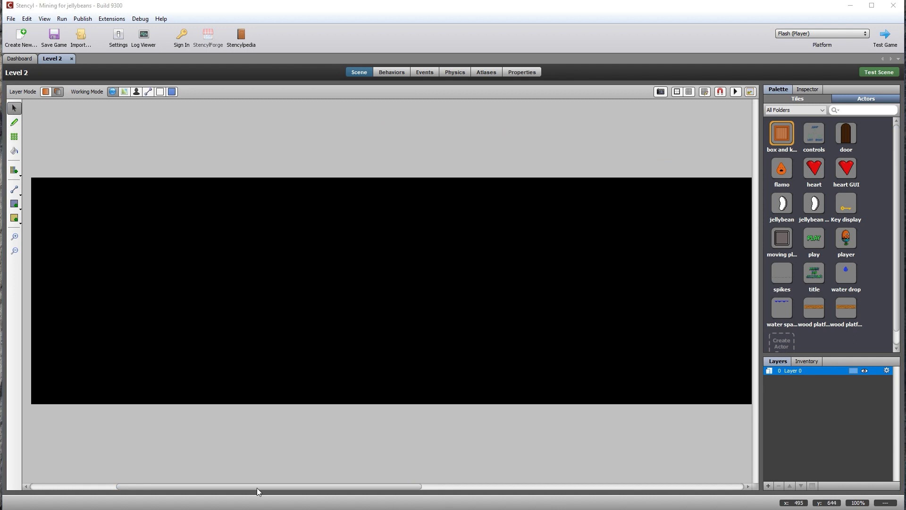
Open the Level 2 layout image from the Downloads folder's Level 2 layout folder and examine the platform, jellybean and enemy placement.
left_click(272, 503)
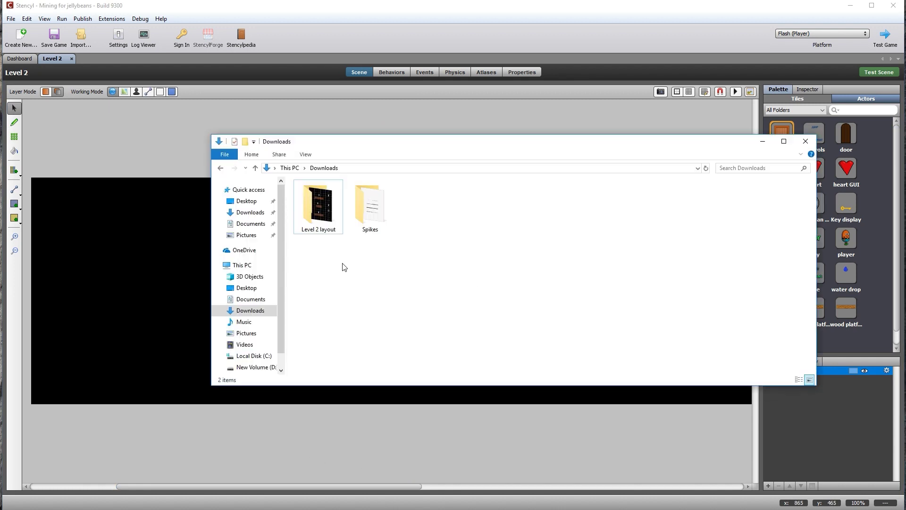
double_click(319, 216)
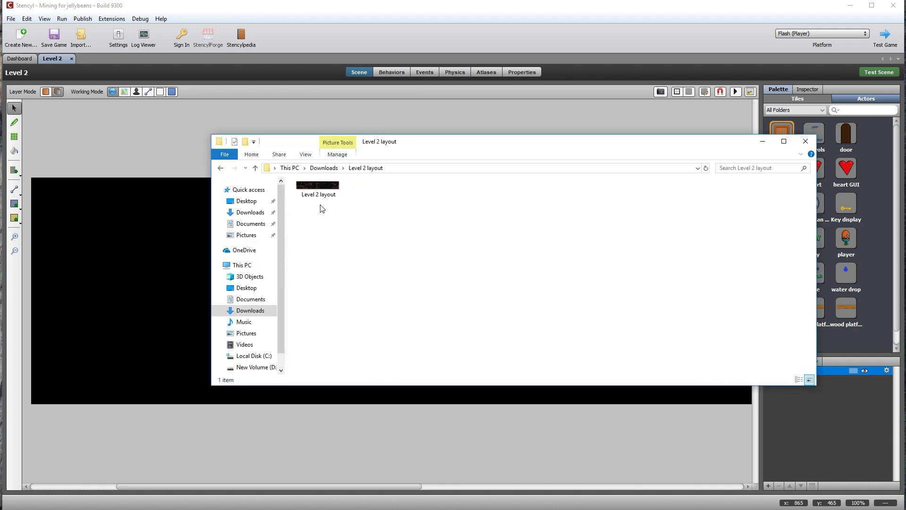
double_click(330, 196)
left_click(422, 3)
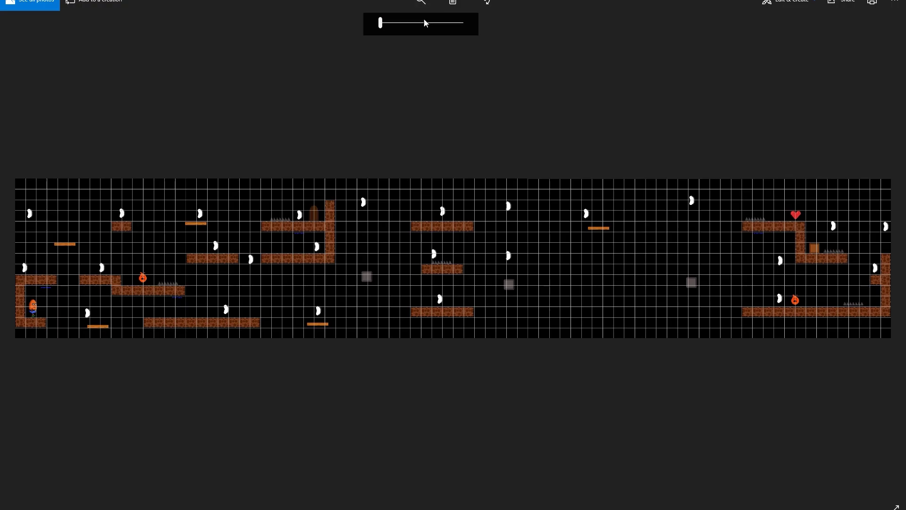
left_click_drag(382, 23, 404, 23)
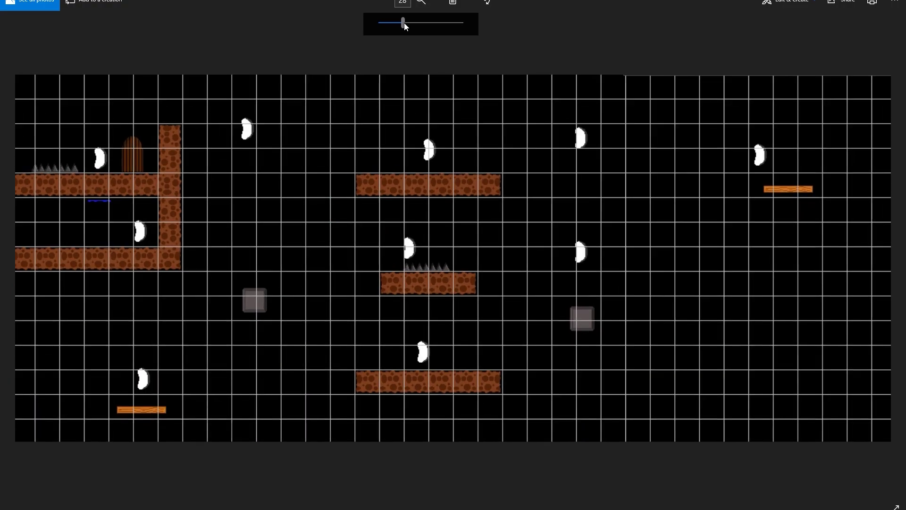
scroll(230, 302, "left", 10)
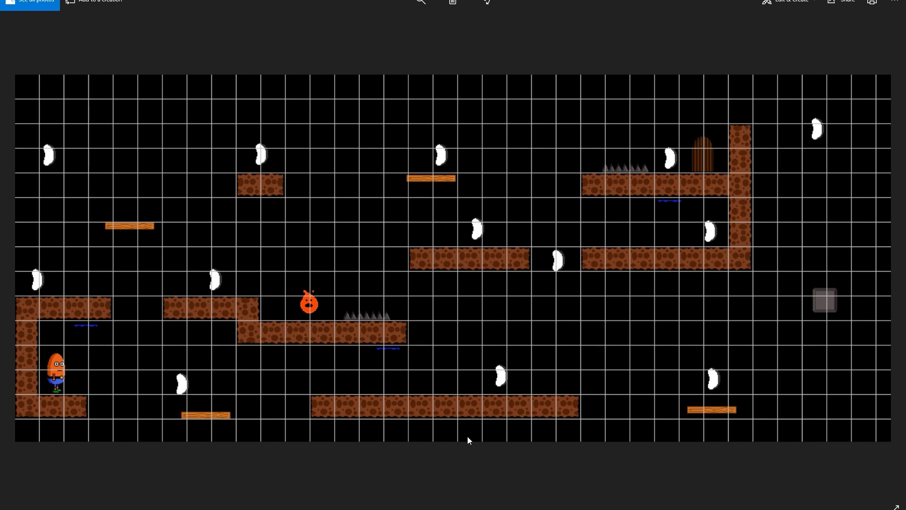
Switch back to Stencyl and show the grid in the Level 2 scene.
left_click(311, 501)
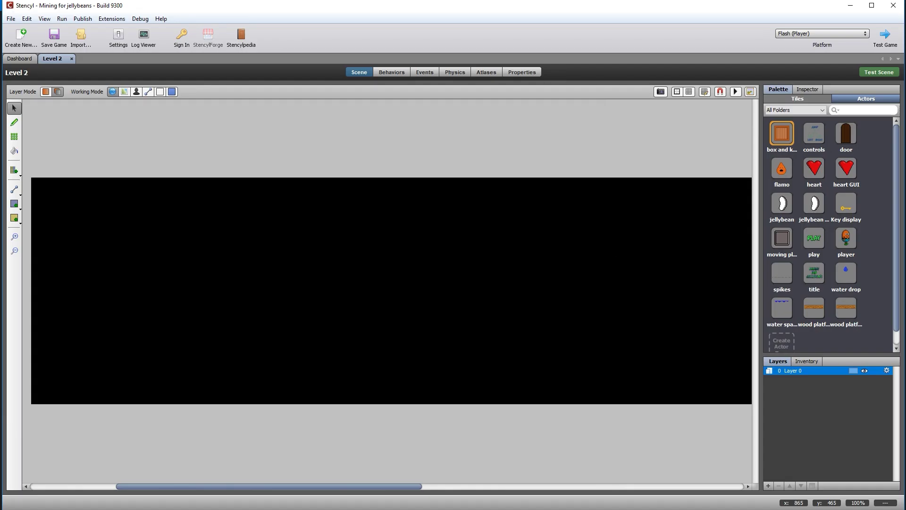
left_click(689, 91)
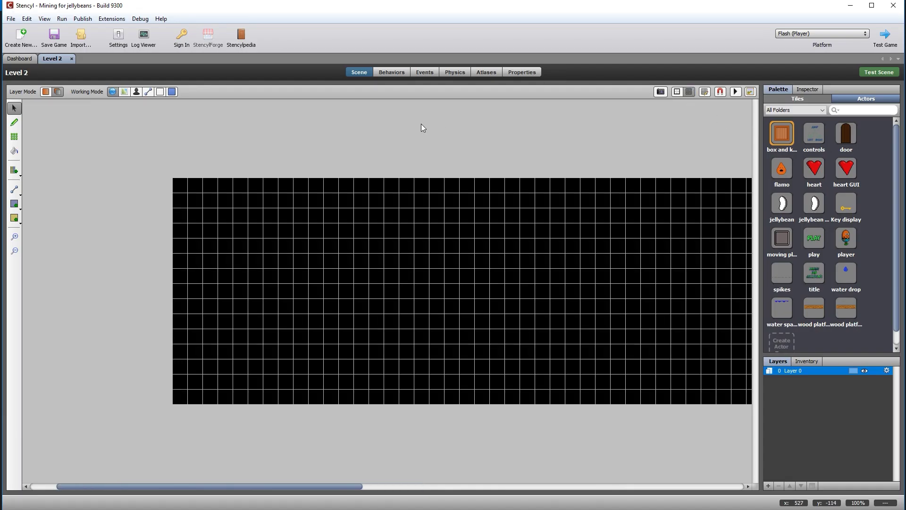
key("alt+Tab")
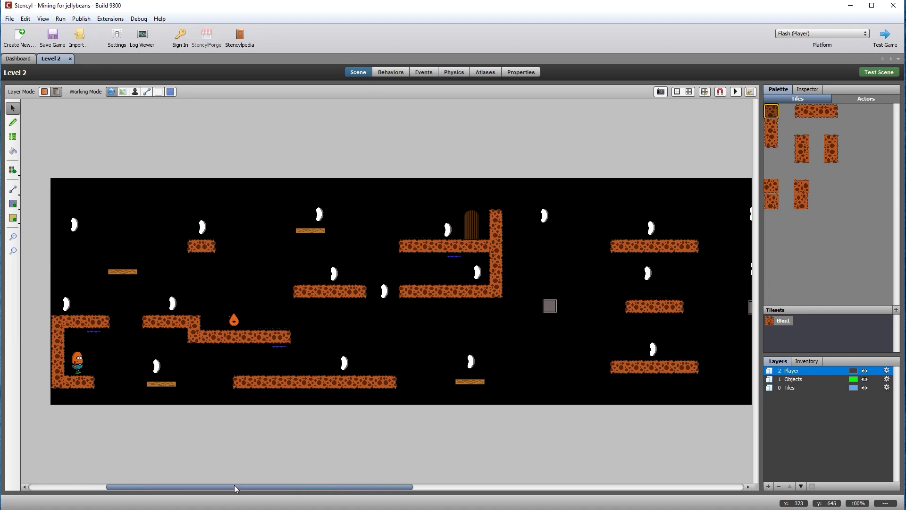
Open the Level 1 scene and compare its layers and jellybean GUI actor with the Level 2 scene.
left_click_drag(235, 488, 241, 488)
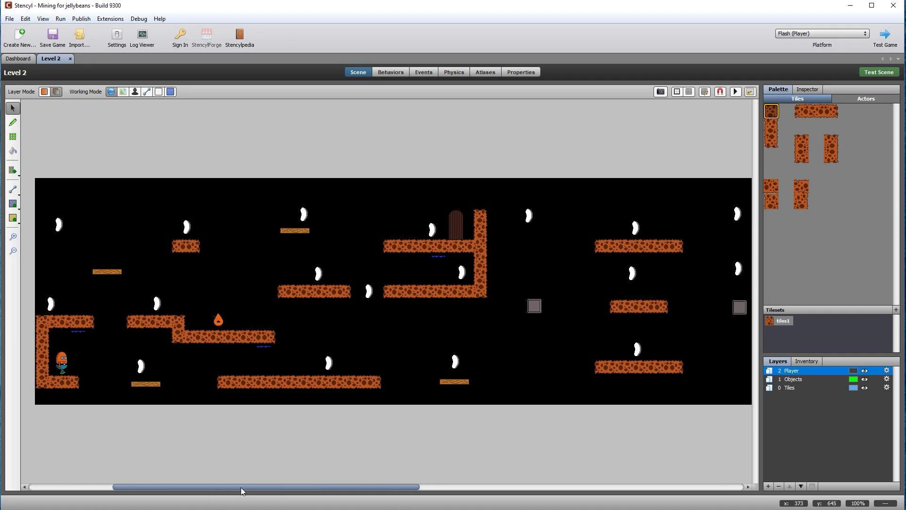
left_click(11, 59)
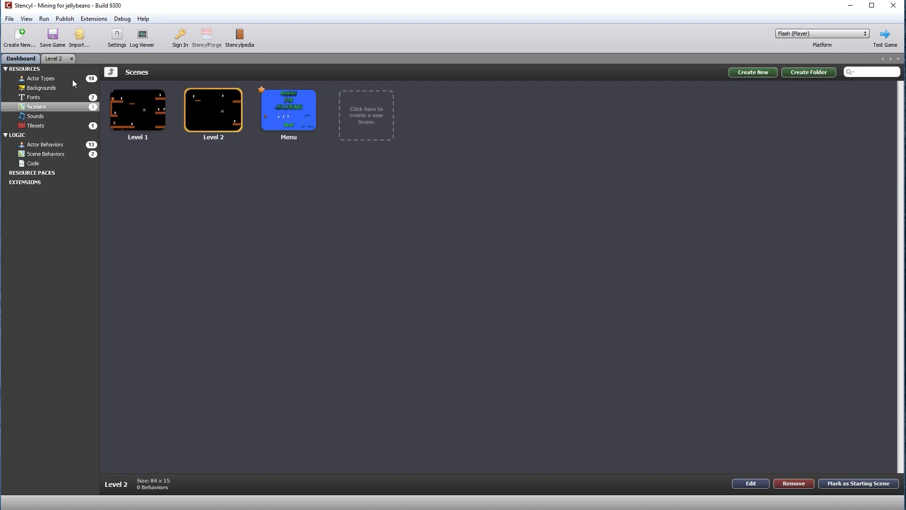
double_click(128, 108)
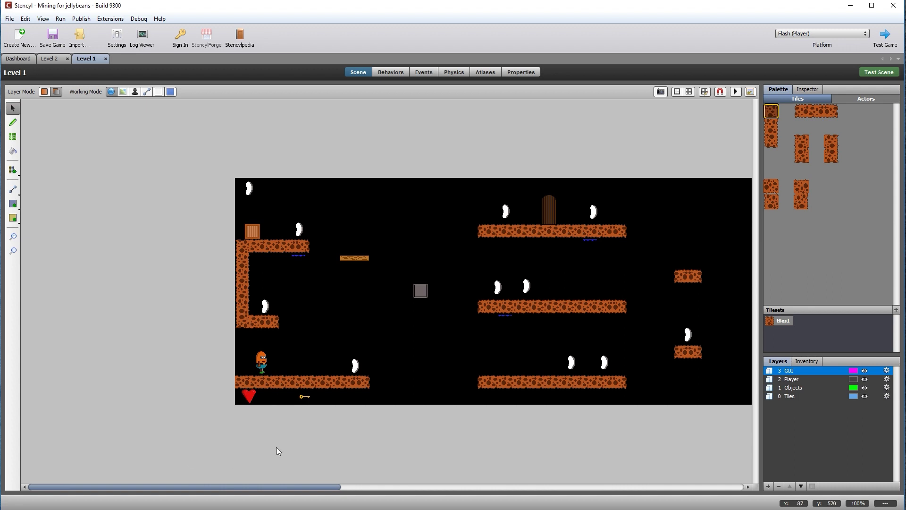
left_click(247, 185)
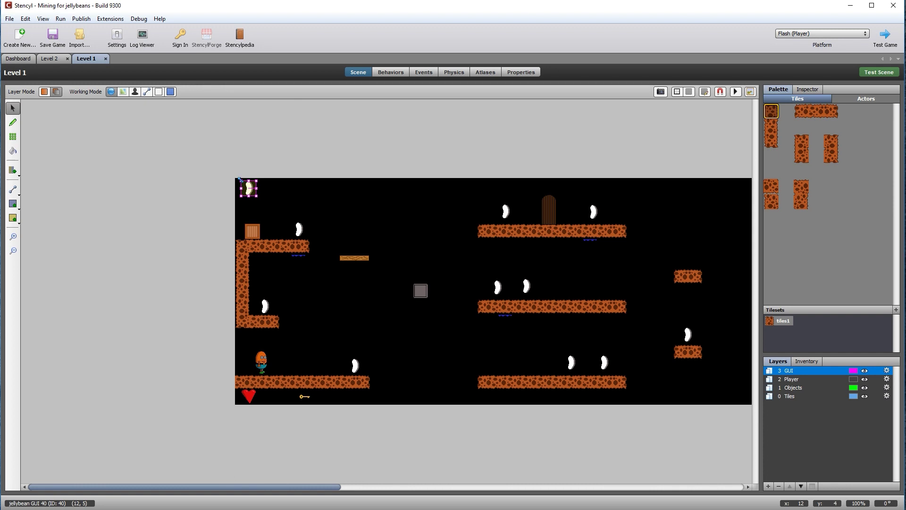
left_click(50, 59)
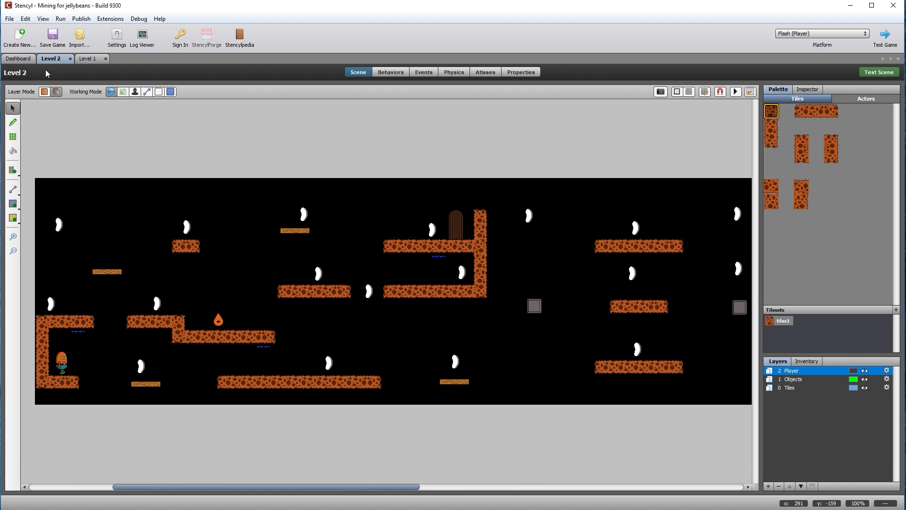
left_click(87, 58)
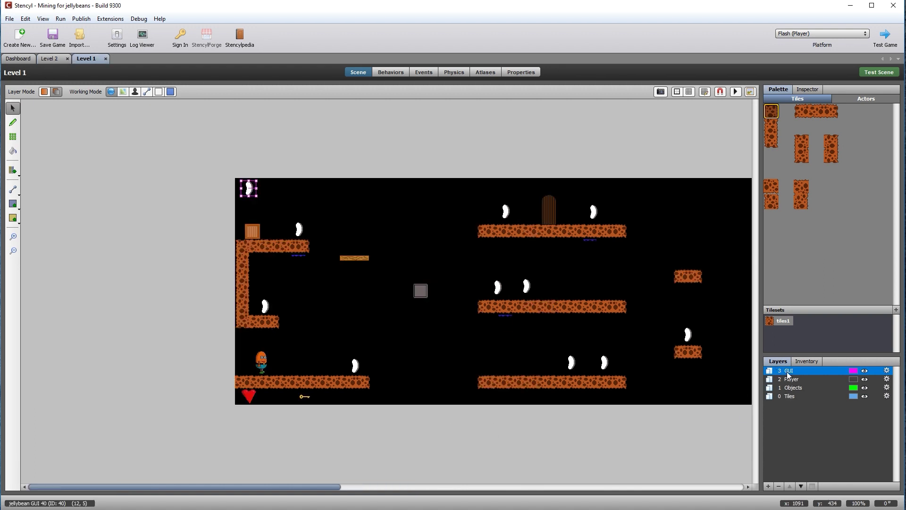
Add a layer named GUI above the Player layer in the Level 2 scene.
left_click(50, 59)
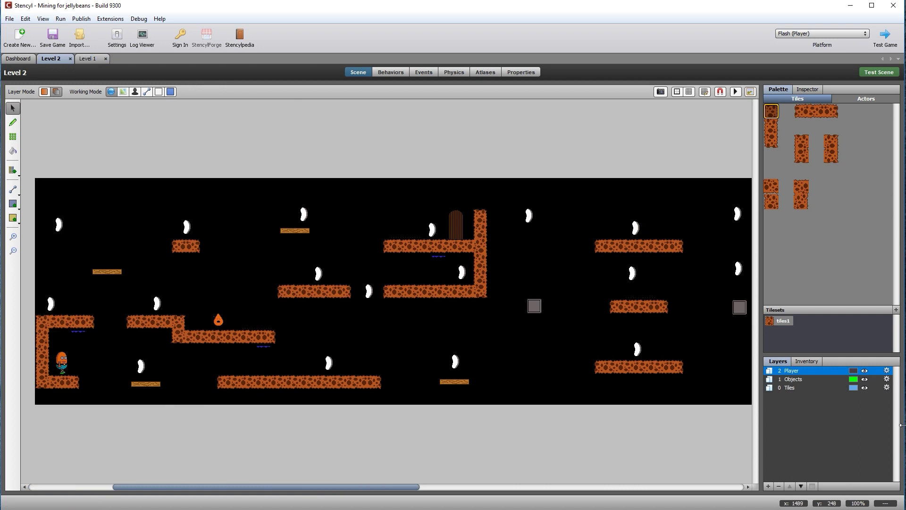
left_click(769, 486)
left_click(778, 469)
type("GUI")
key("Return")
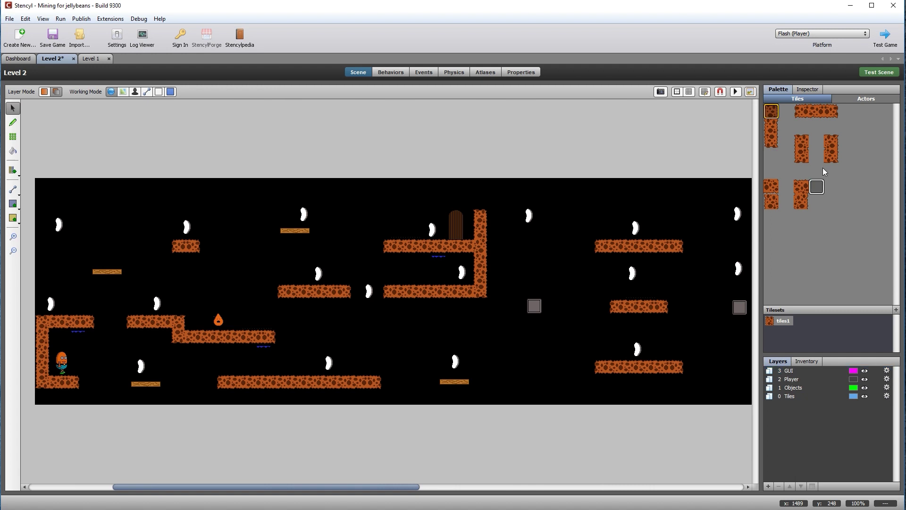
Place a jellybean GUI actor in the upper-left corner of the Level 2 scene at about (9, 5) and nudge its position.
left_click(866, 98)
left_click(814, 204)
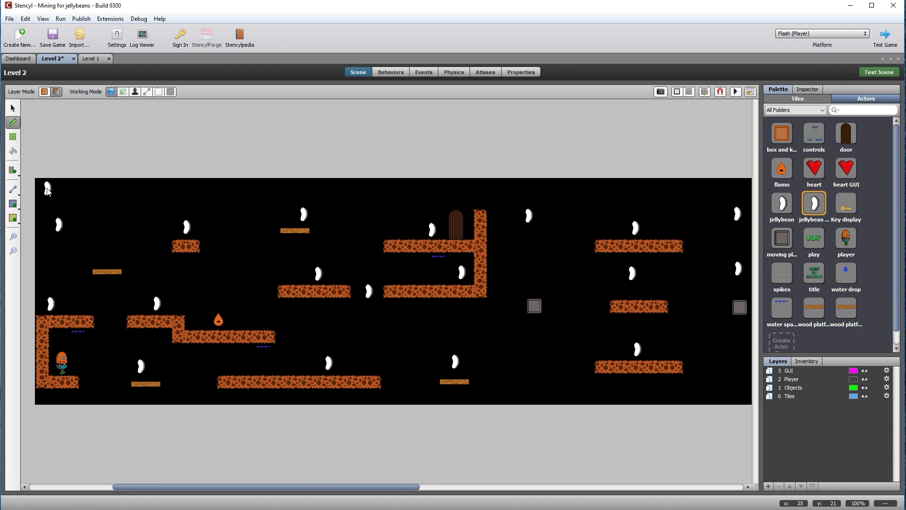
left_click(47, 189)
key("s")
left_click(47, 188)
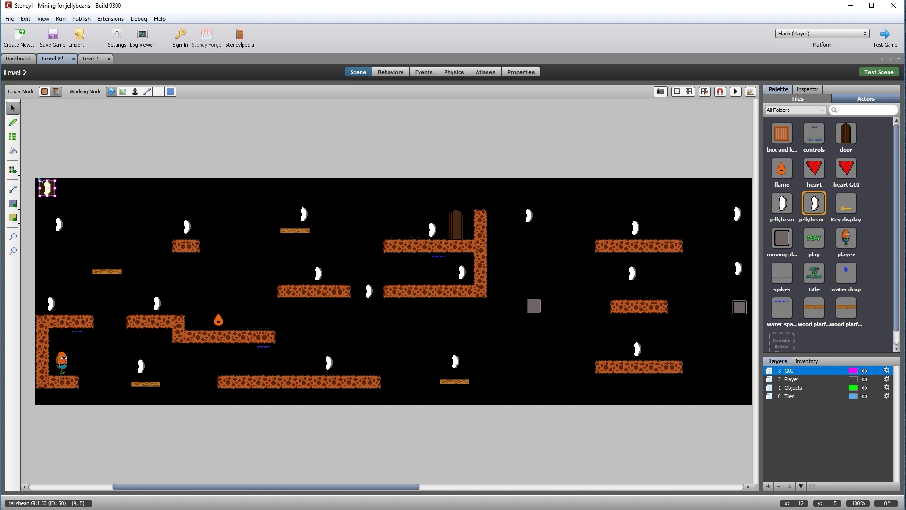
key("Up")
Check the positions of the heart GUI and Key display actors in the Level 1 scene.
left_click(91, 58)
left_click(245, 399)
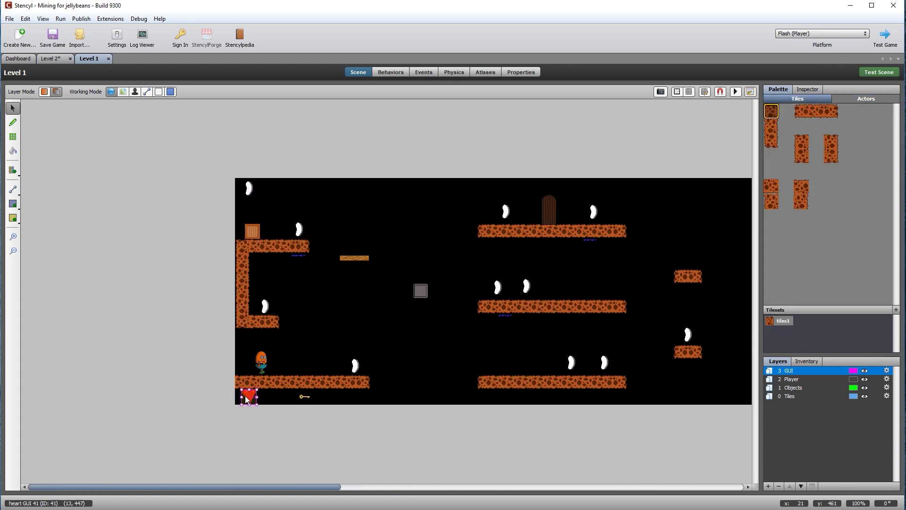
left_click(305, 396)
Copy the Created event that anchors the GUI actors from Level 1 into the events of Level 2.
left_click(429, 74)
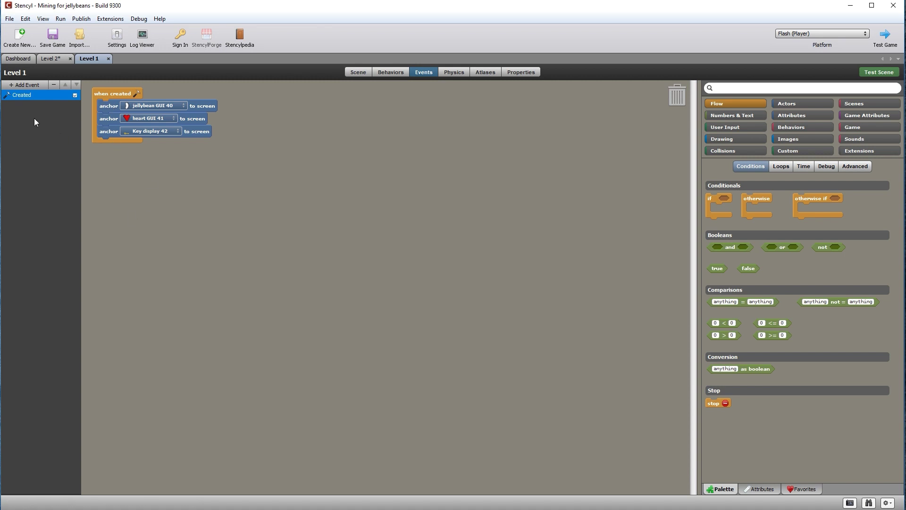
right_click(24, 96)
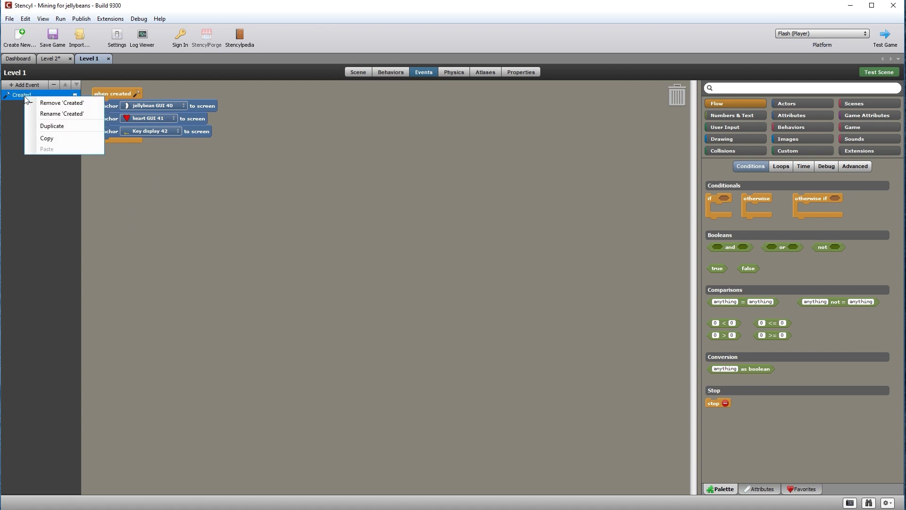
left_click(47, 138)
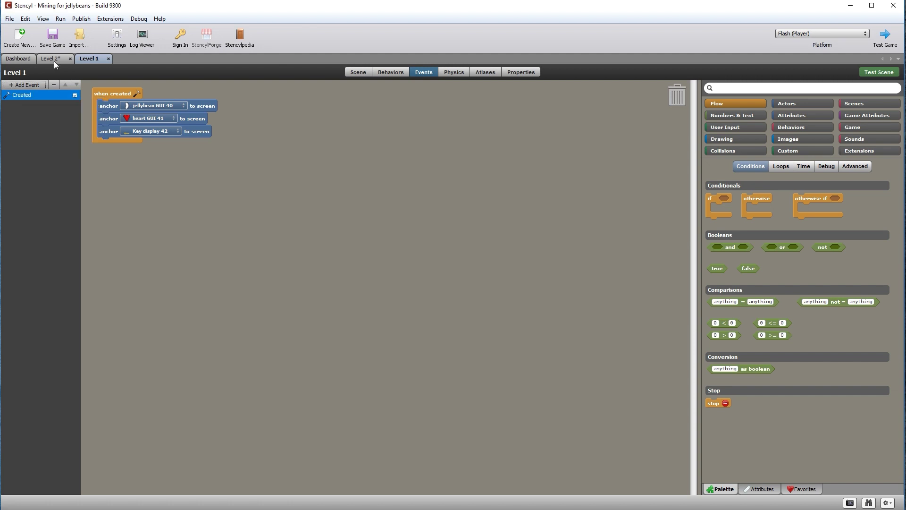
left_click(51, 58)
left_click(423, 71)
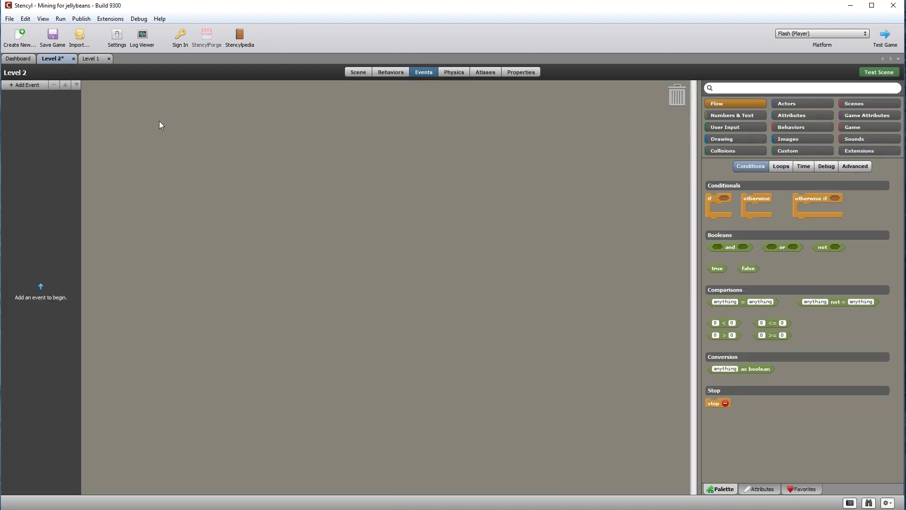
right_click(24, 104)
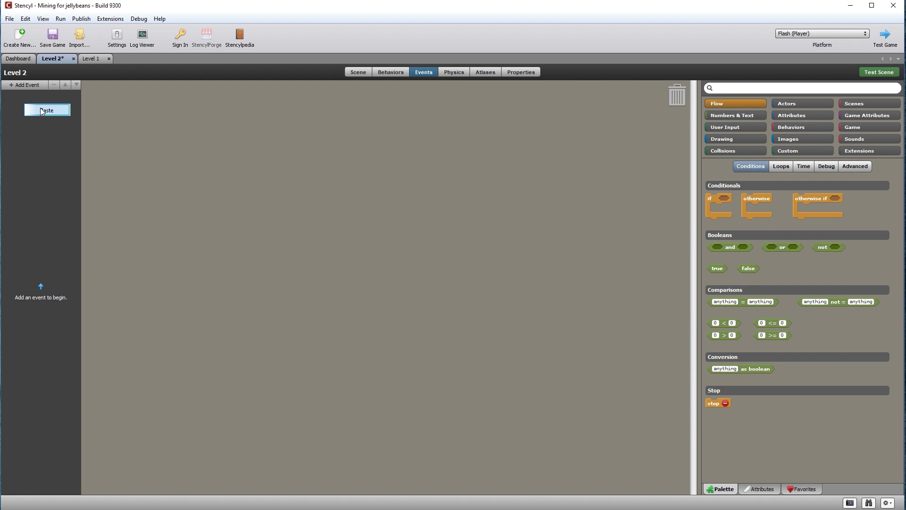
left_click(42, 110)
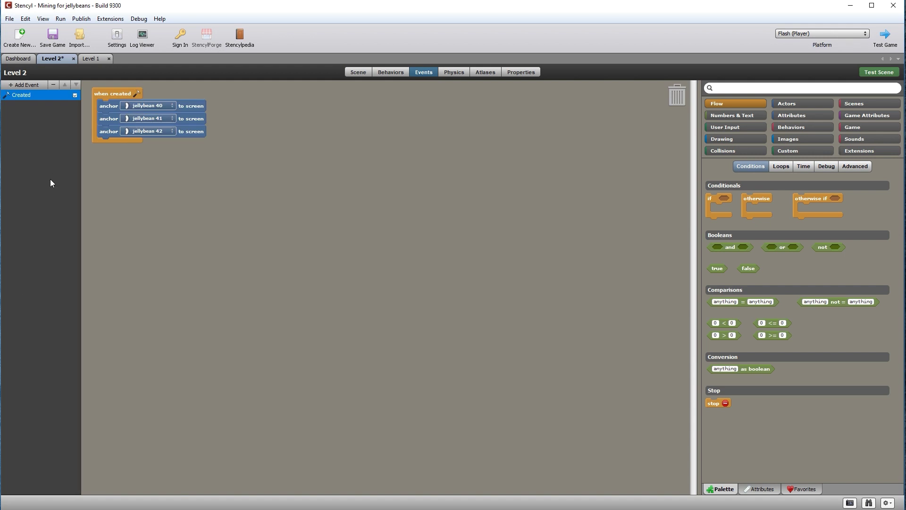
Point the three anchor blocks in Level 2's Created event to the scene's jellybean GUI, heart GUI and Key display actors.
left_click(169, 107)
left_click(169, 106)
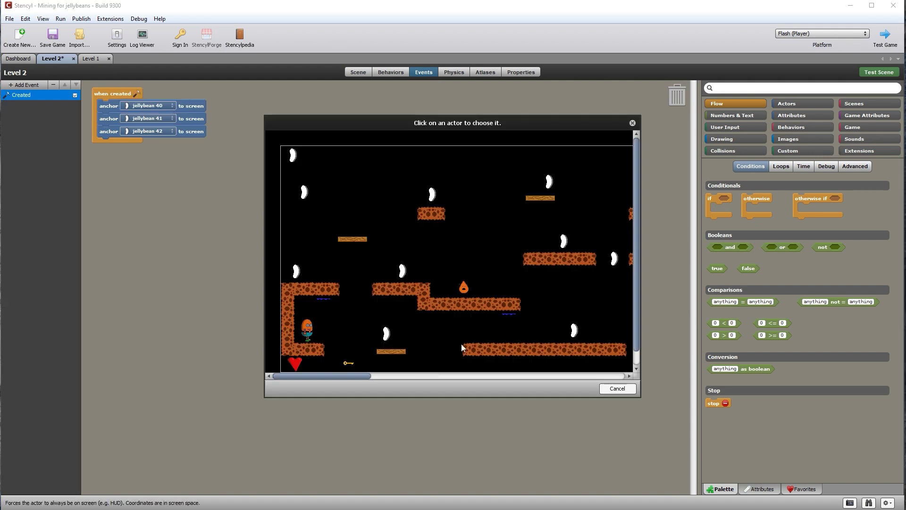
left_click(293, 154)
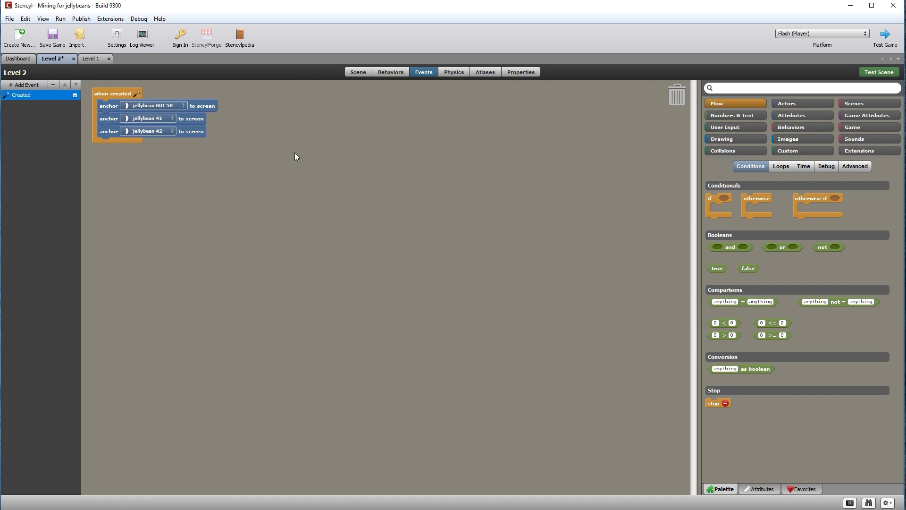
left_click(172, 118)
left_click(158, 120)
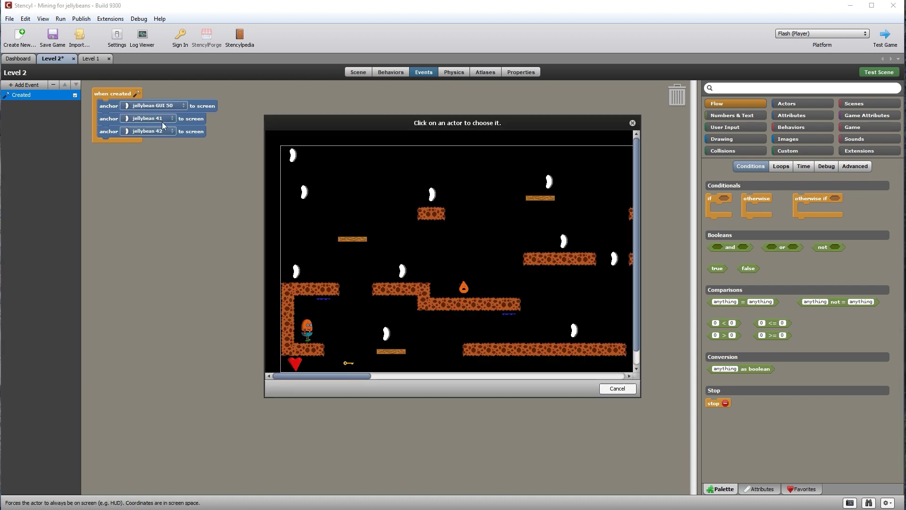
left_click(299, 364)
left_click(169, 133)
left_click(349, 364)
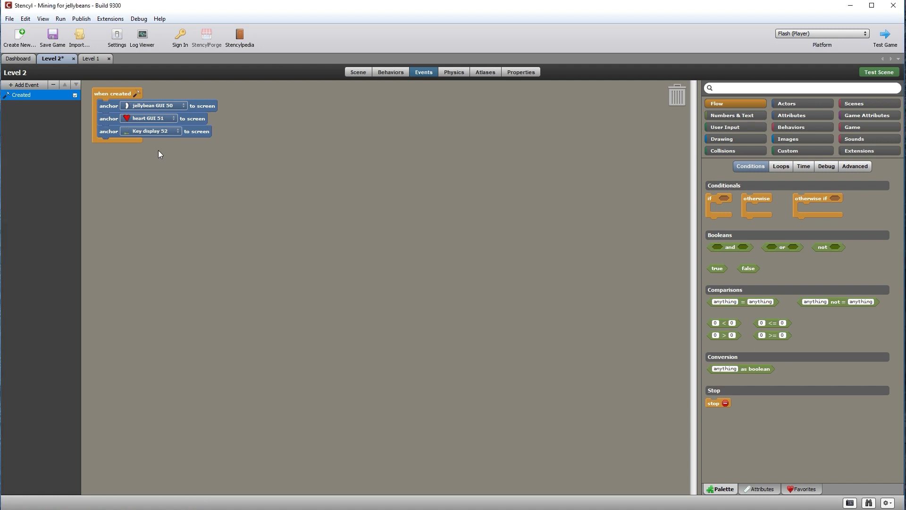
Check which behaviors Level 1 uses and attach the GUI behavior to the Level 2 scene.
left_click(361, 76)
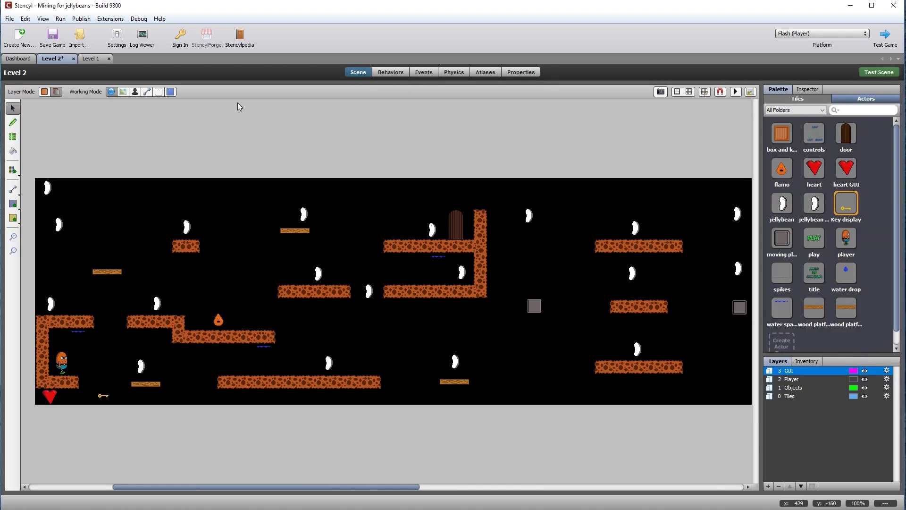
left_click(91, 58)
left_click(390, 73)
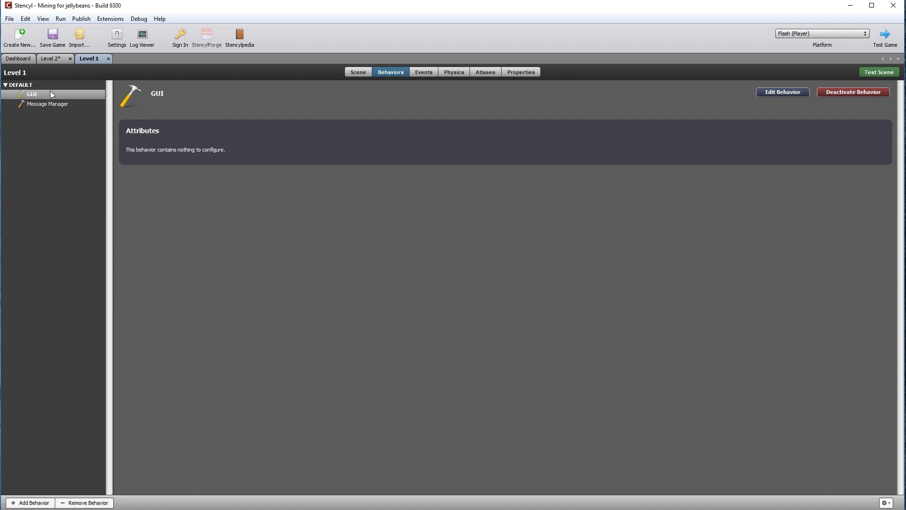
left_click(52, 59)
left_click(399, 73)
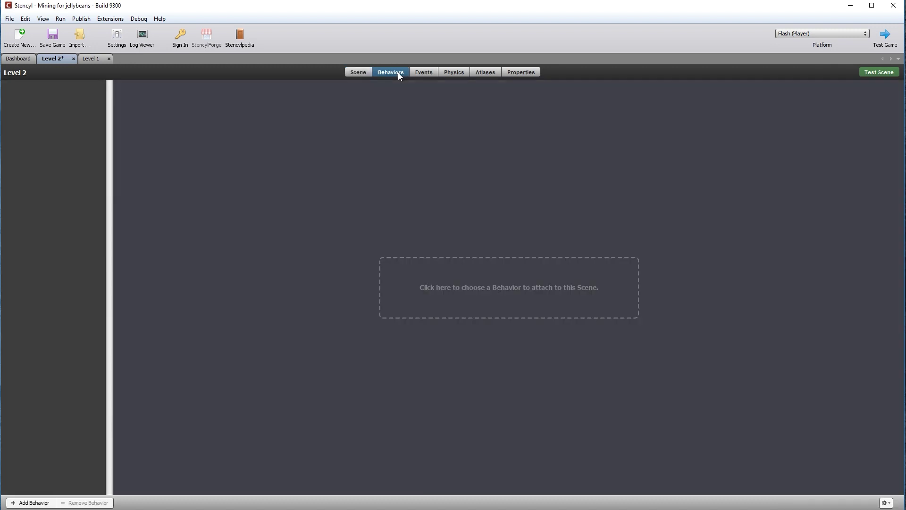
left_click(492, 295)
double_click(353, 176)
left_click(353, 73)
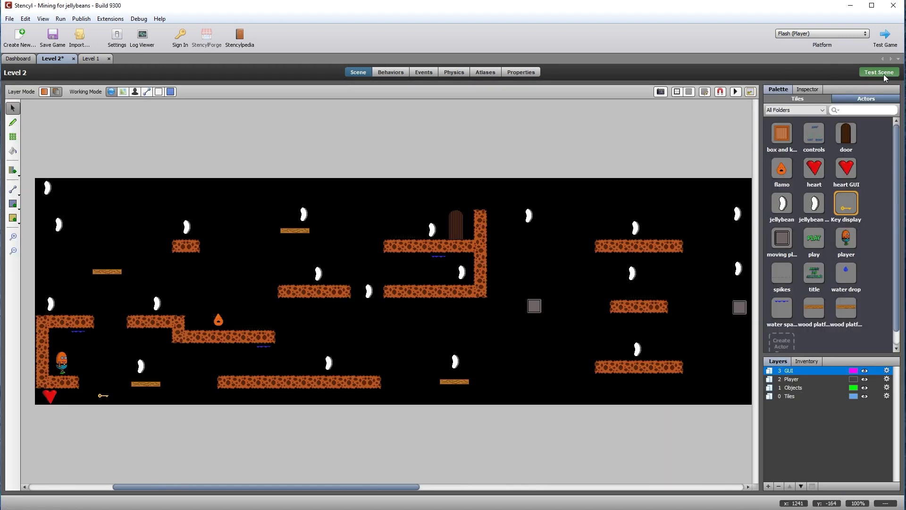
Test the Level 2 scene by moving the player across the wood platform onto the lower ground, then return to the scene editor.
left_click(882, 74)
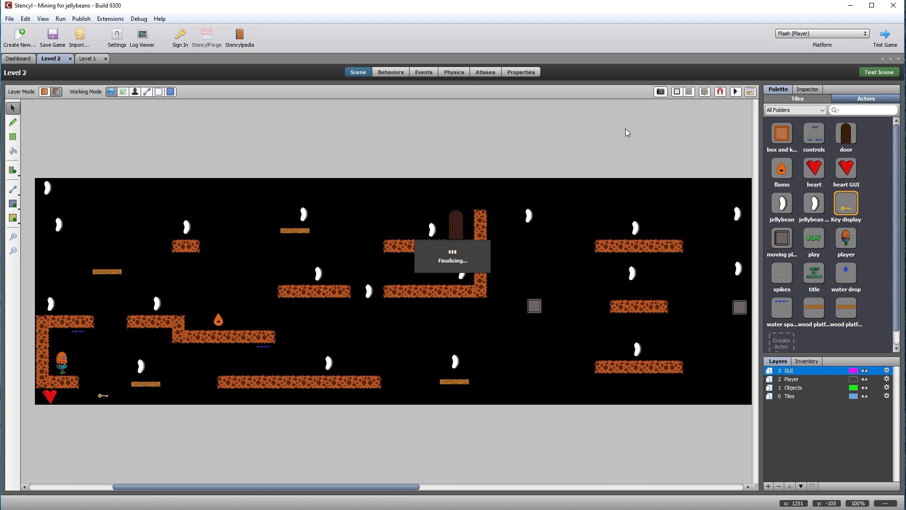
left_click_drag(221, 21, 411, 166)
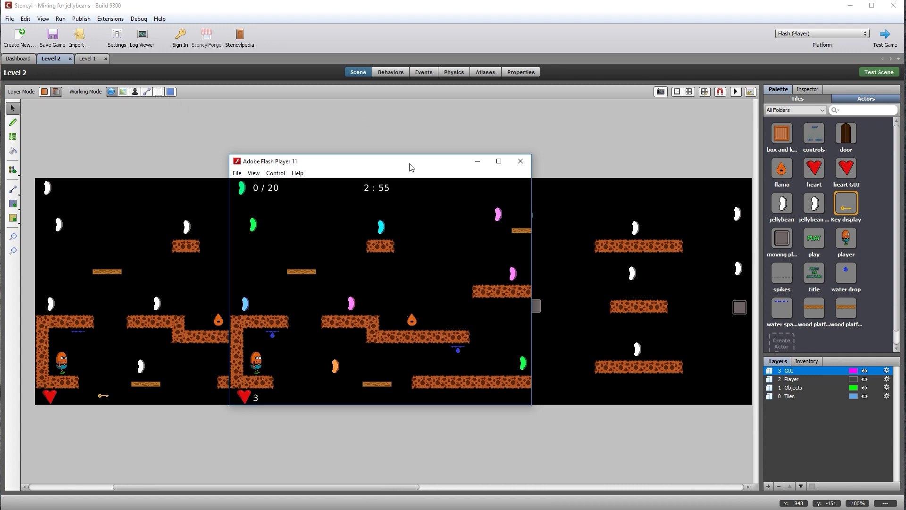
key("Right")
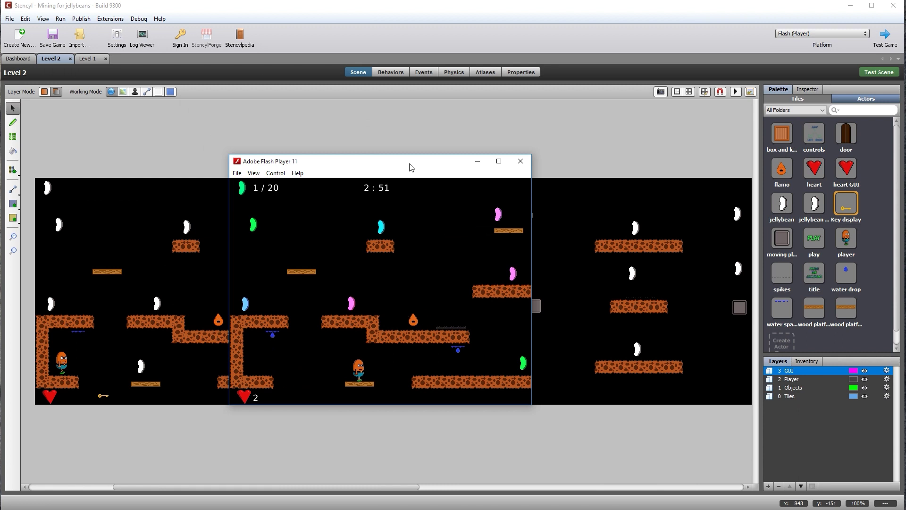
key("Right")
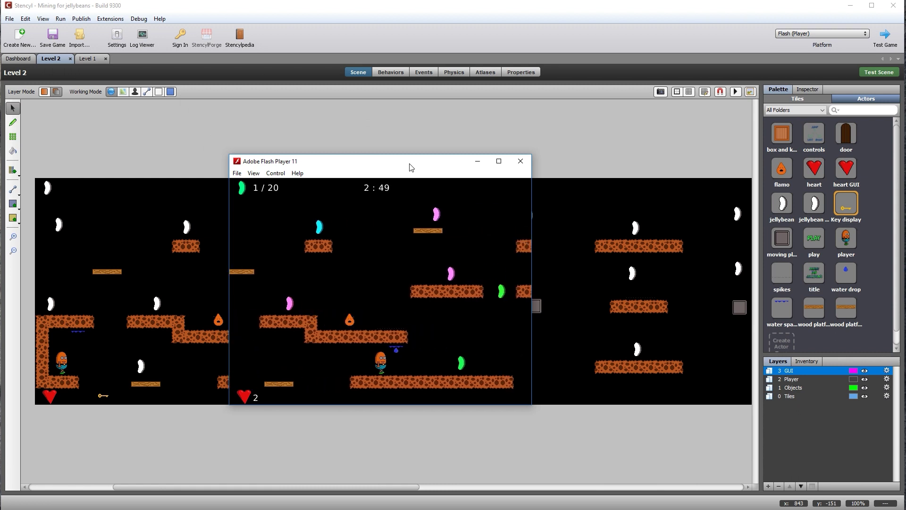
left_click(205, 385)
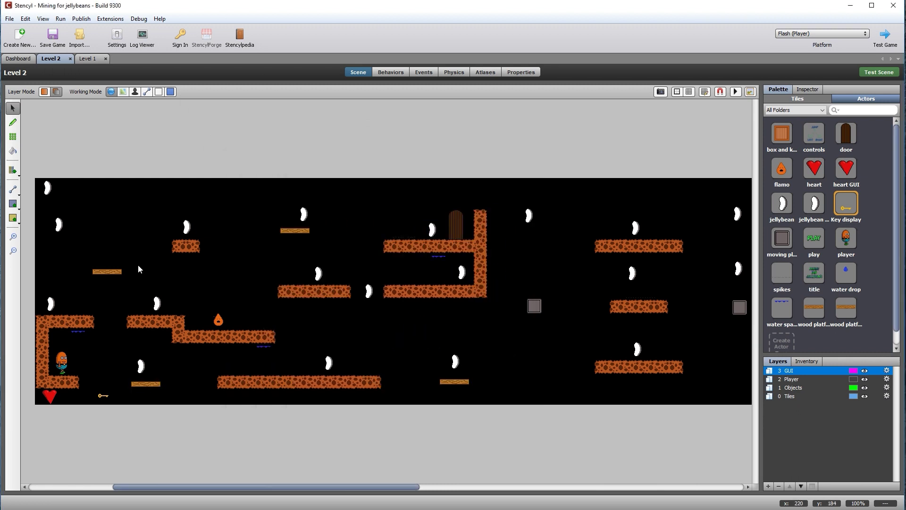
Look over the Level 2 layout, place the player on the middle platform at (516, 168) and test the scene near the flamo.
left_click(100, 271)
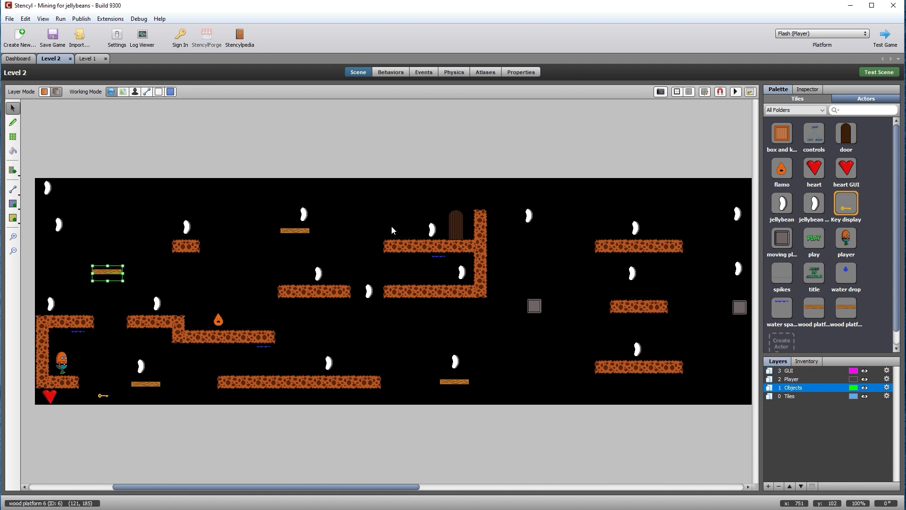
scroll(463, 307, "right", 10, "shift")
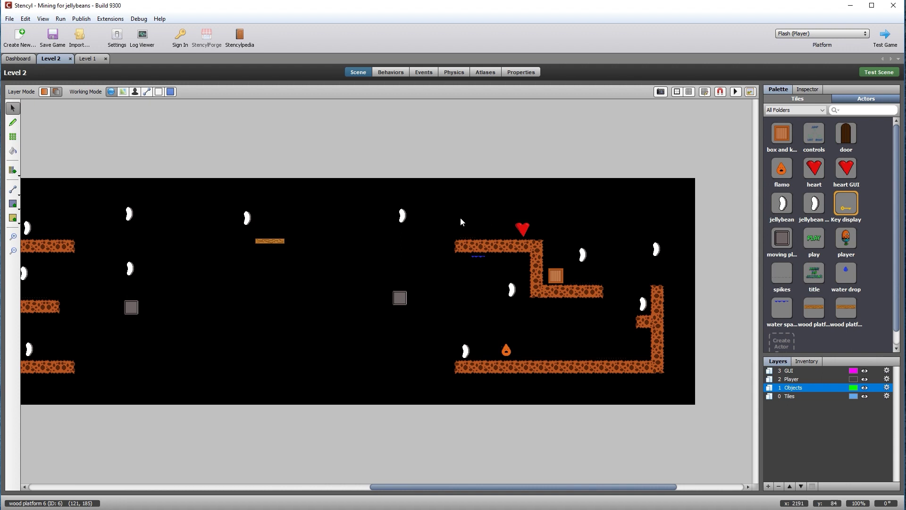
left_click_drag(477, 491, 168, 490)
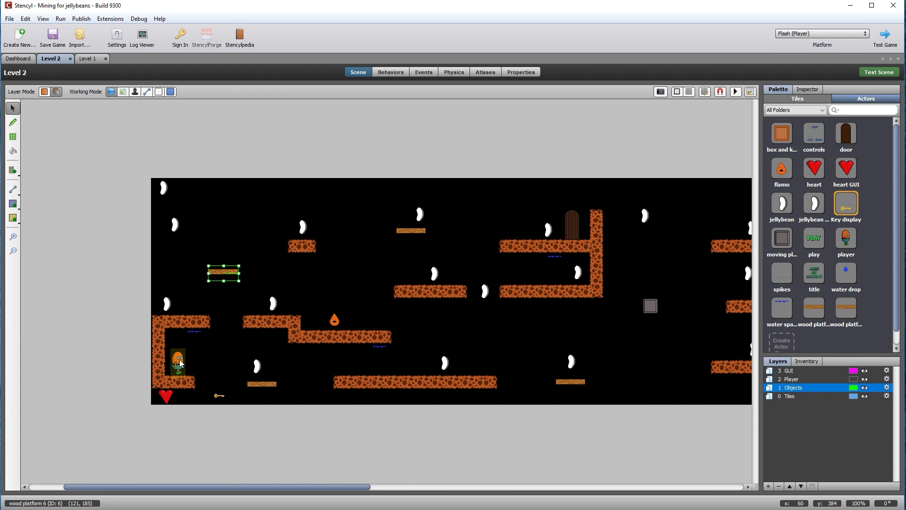
left_click_drag(180, 363, 405, 271)
left_click(879, 72)
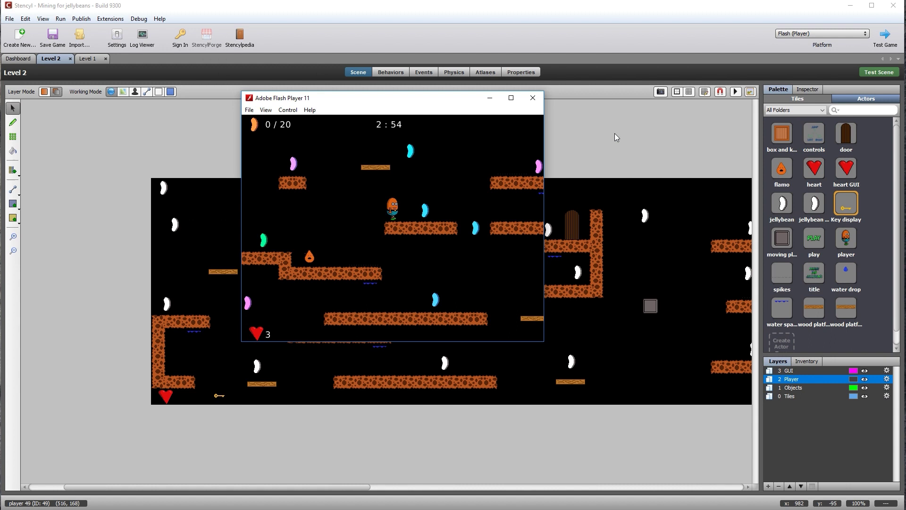
key("Left")
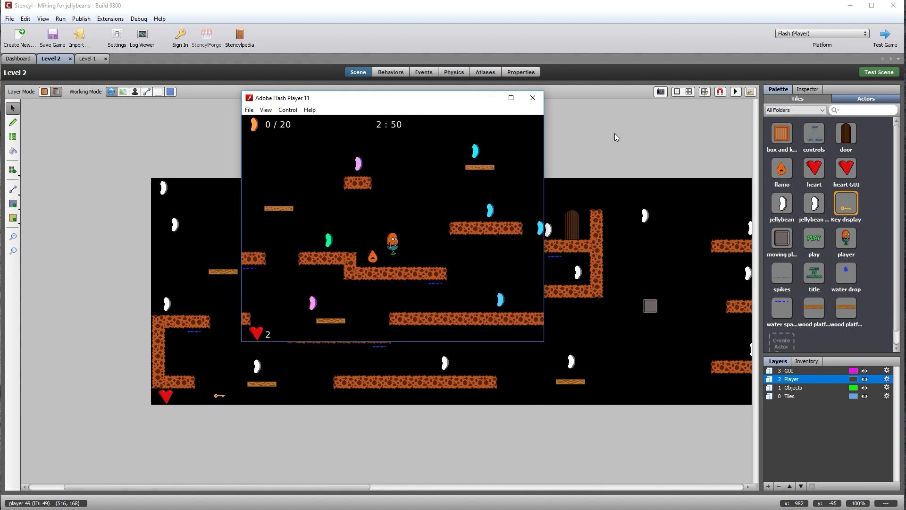
key("Up")
key("Right")
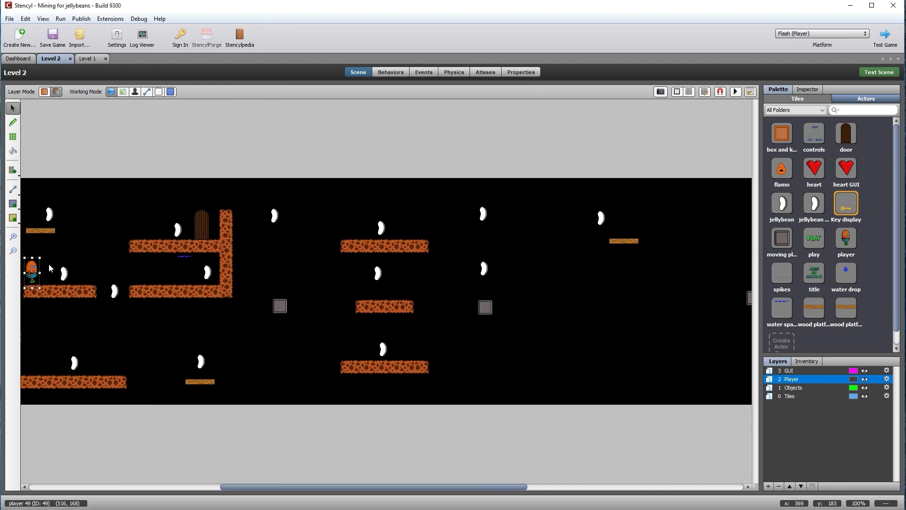
Move the player to the top of the tall wall at the far right end of Level 2, at (2587, 165).
left_click_drag(31, 267, 645, 224)
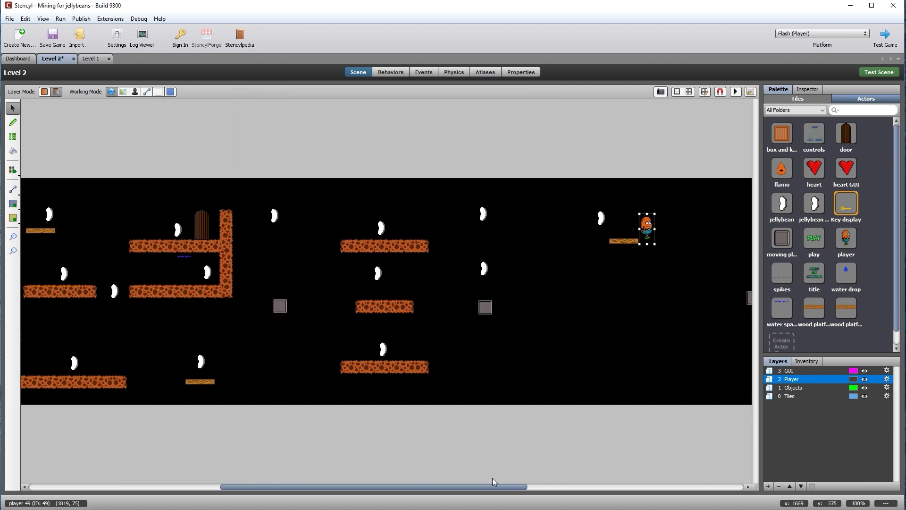
left_click_drag(495, 486, 666, 487)
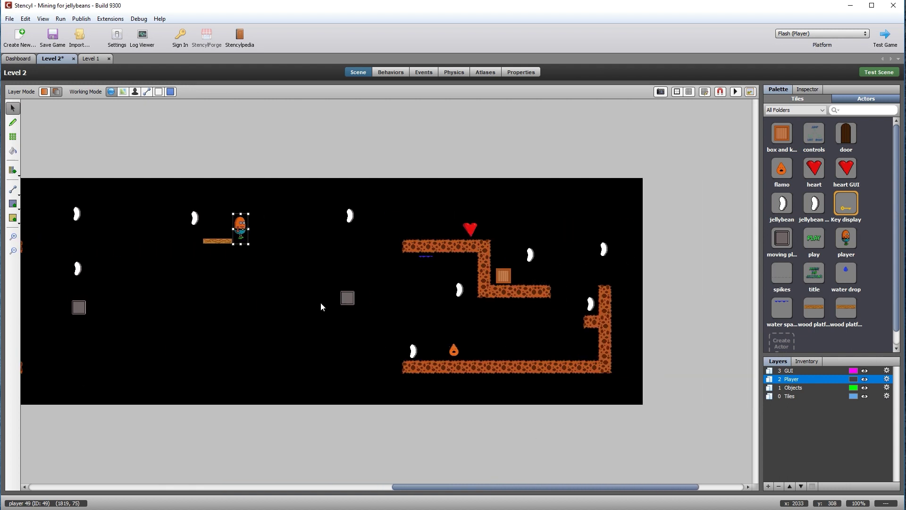
left_click_drag(242, 230, 604, 272)
Test the scene from the new start position, collect the key from the box and the heart, and close the game.
key("ctrl+shift+Return")
left_click_drag(340, 116, 350, 124)
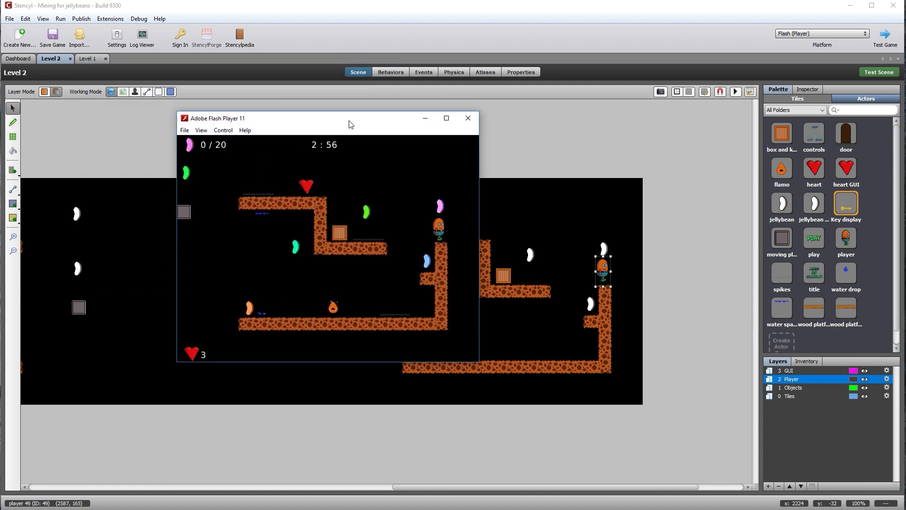
key("Up")
key("Left")
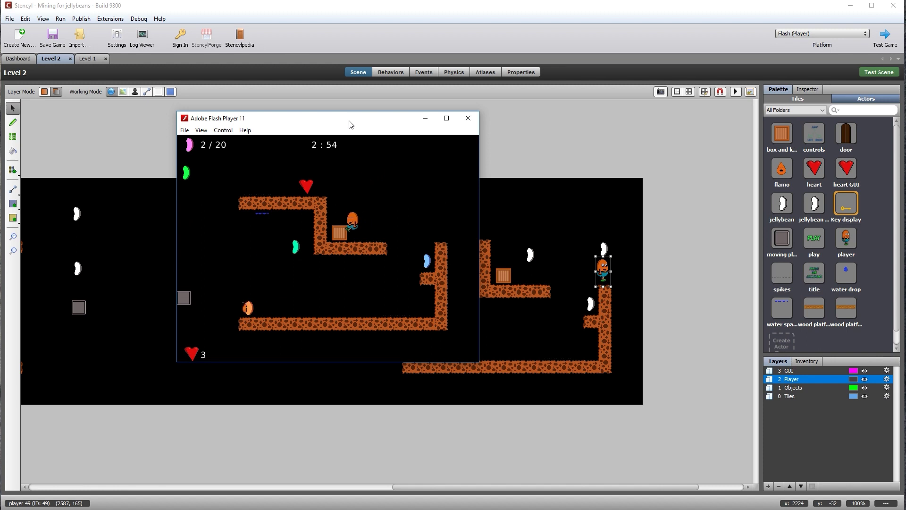
key("Up")
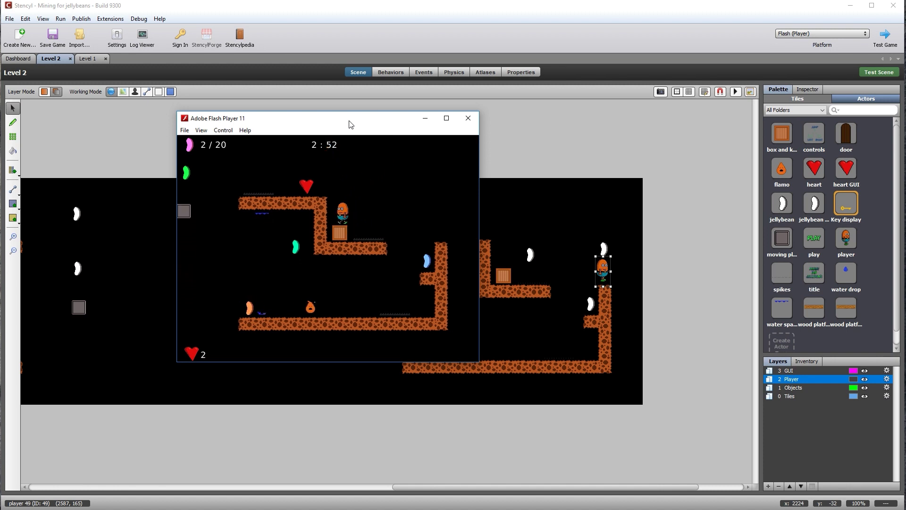
key("Up")
key("Up")
key("Left")
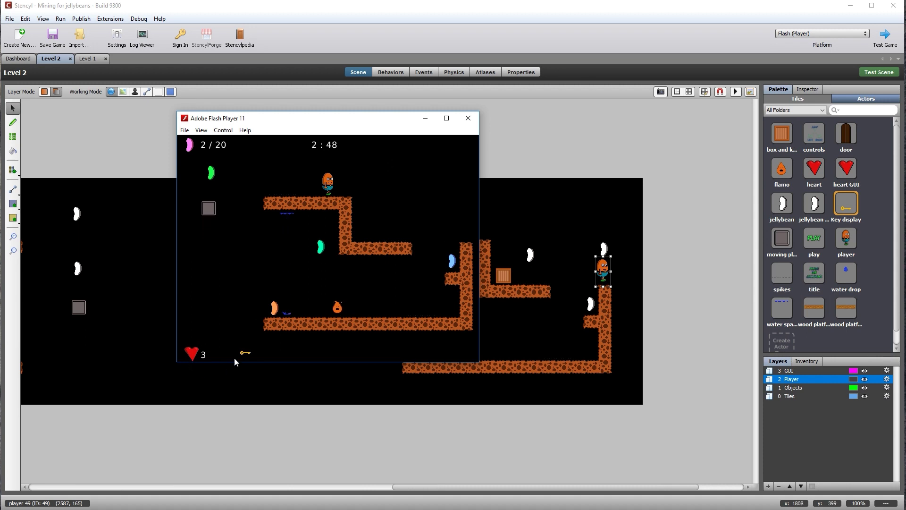
left_click(467, 118)
Close the Level 1 and Level 2 scenes and open the Player Damage actor behavior.
left_click(105, 58)
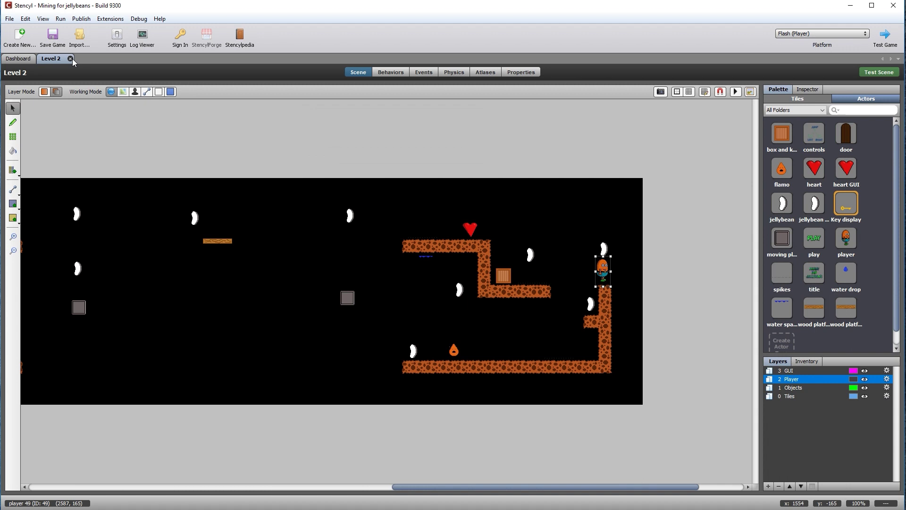
left_click(70, 58)
left_click(37, 79)
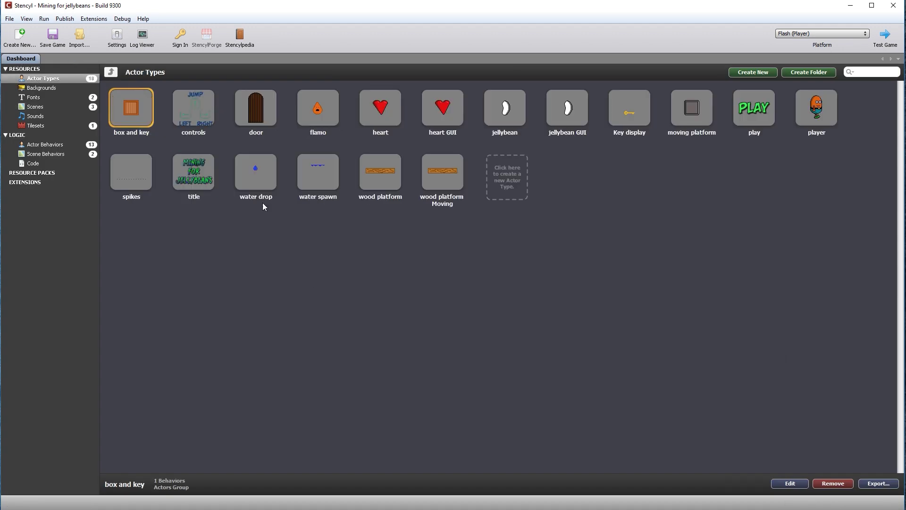
left_click(44, 144)
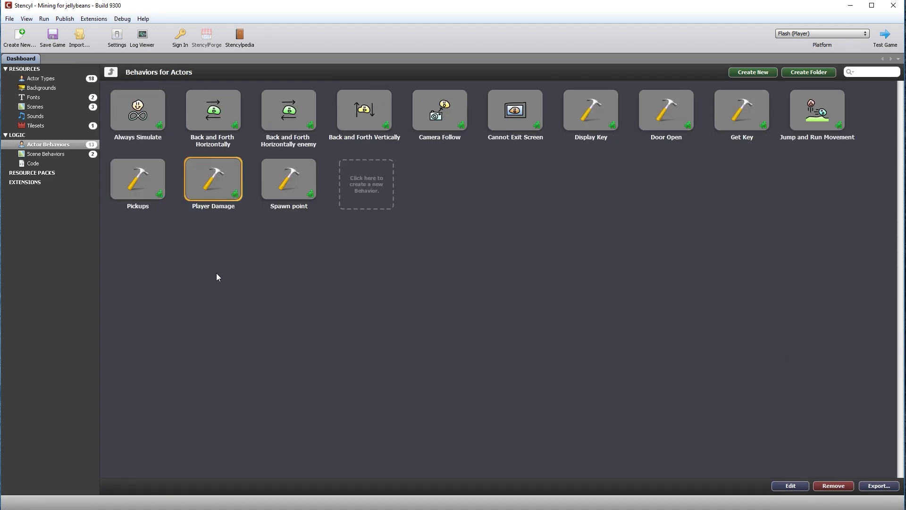
double_click(219, 190)
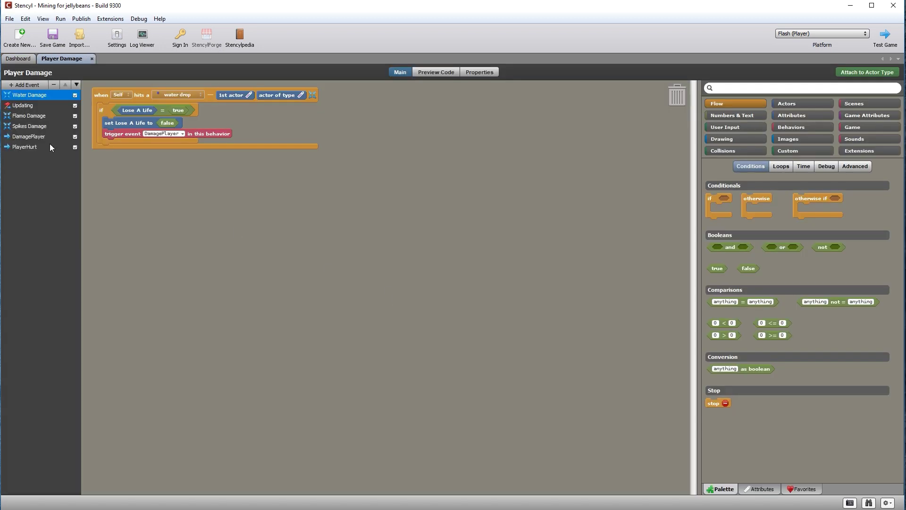
Review the Spikes Damage event of the Player Damage behavior, then the Pickups behavior and the collision event types it can use.
left_click(33, 127)
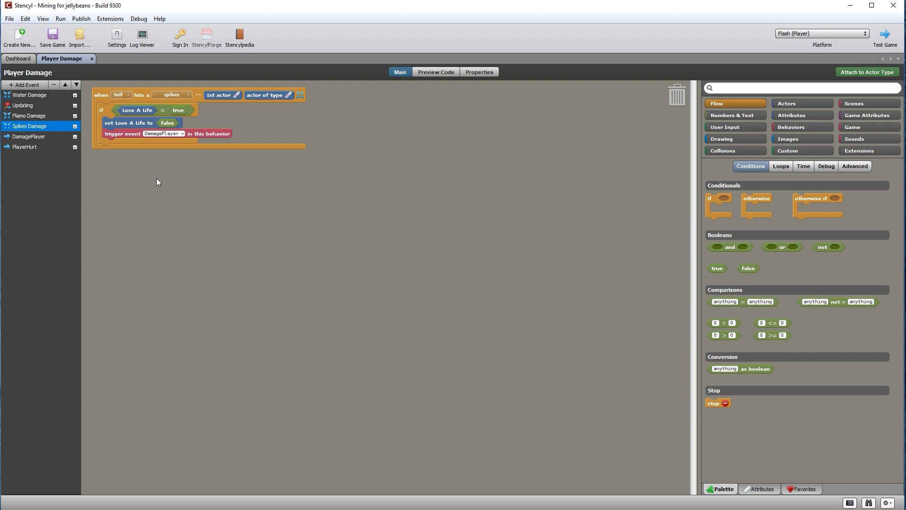
left_click(93, 59)
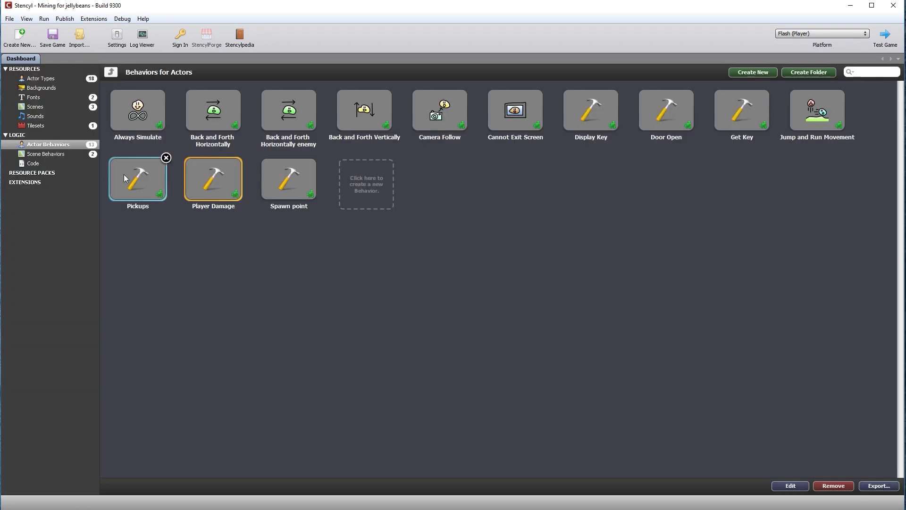
double_click(149, 211)
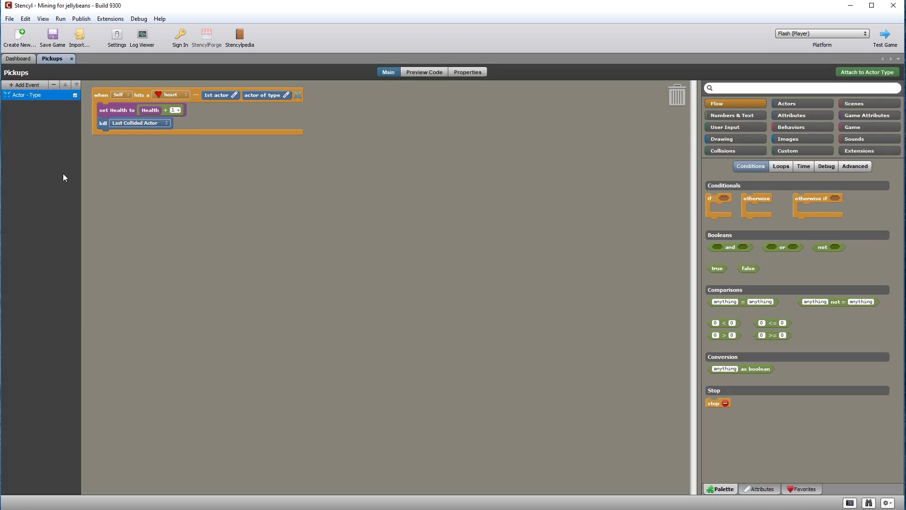
left_click(19, 84)
mouse_move(27, 126)
mouse_move(29, 144)
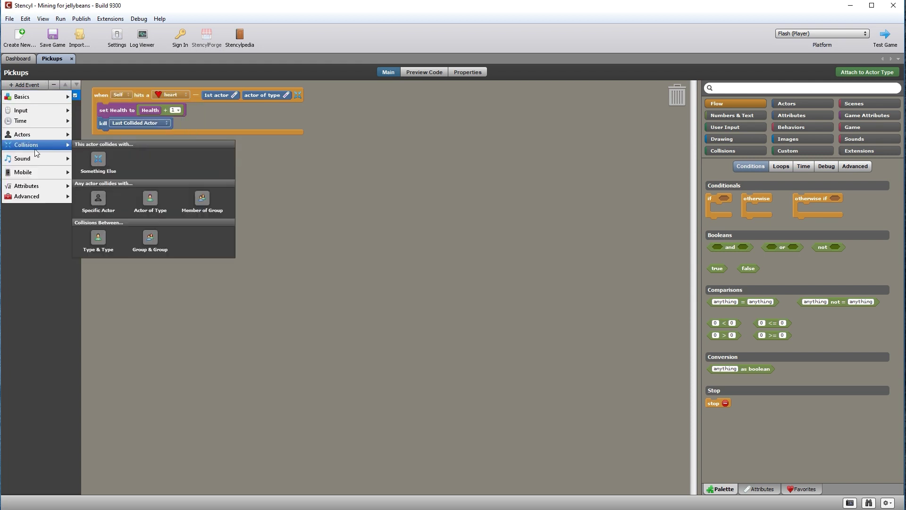
left_click(150, 200)
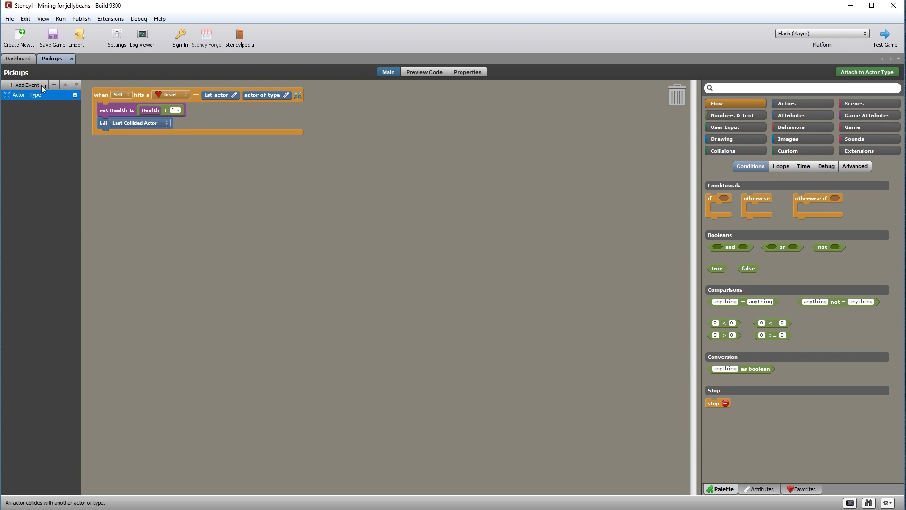
Open the player actor type and view its attached Pickups behavior.
left_click(17, 59)
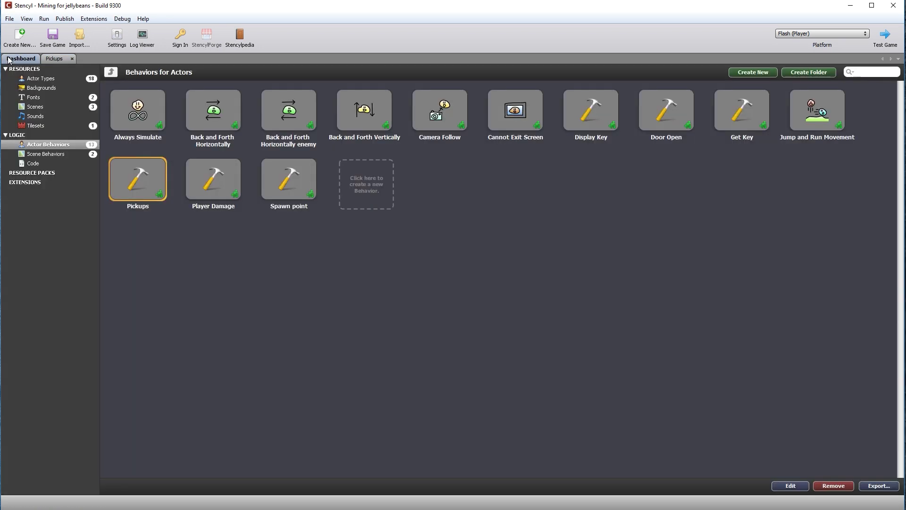
left_click(38, 79)
left_click(821, 116)
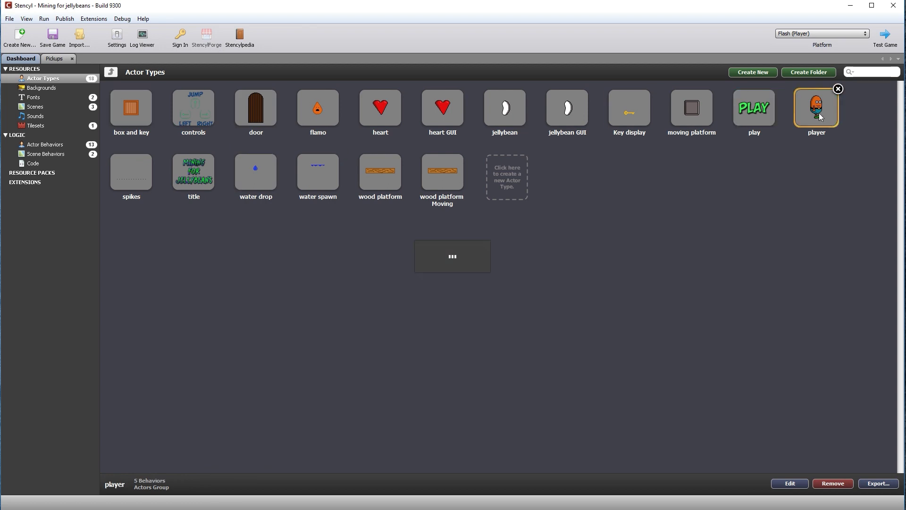
left_click(393, 72)
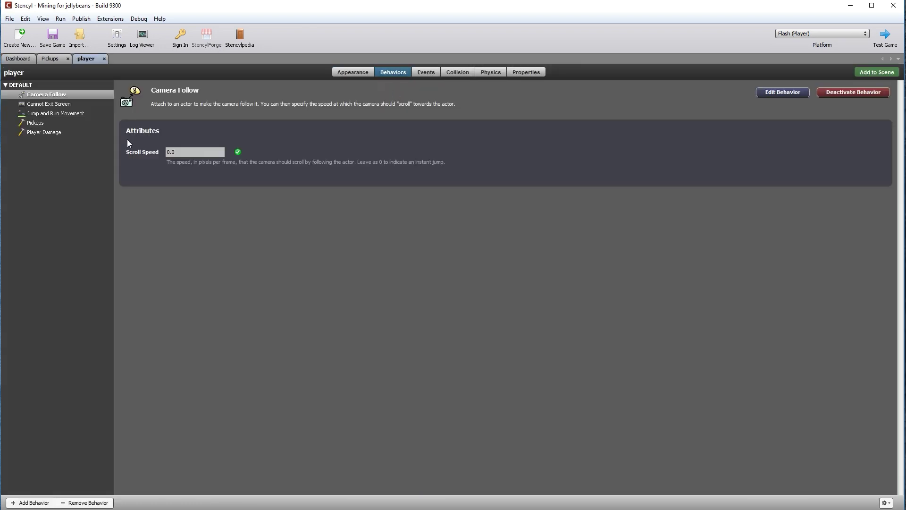
left_click(40, 125)
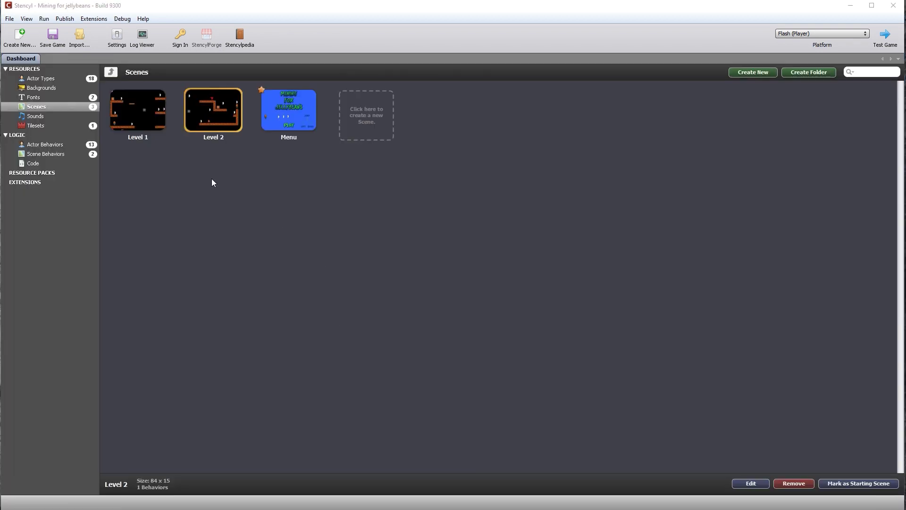
Open the player actor type again and deactivate its Player Damage behavior.
mouse_move(200, 146)
left_click(41, 78)
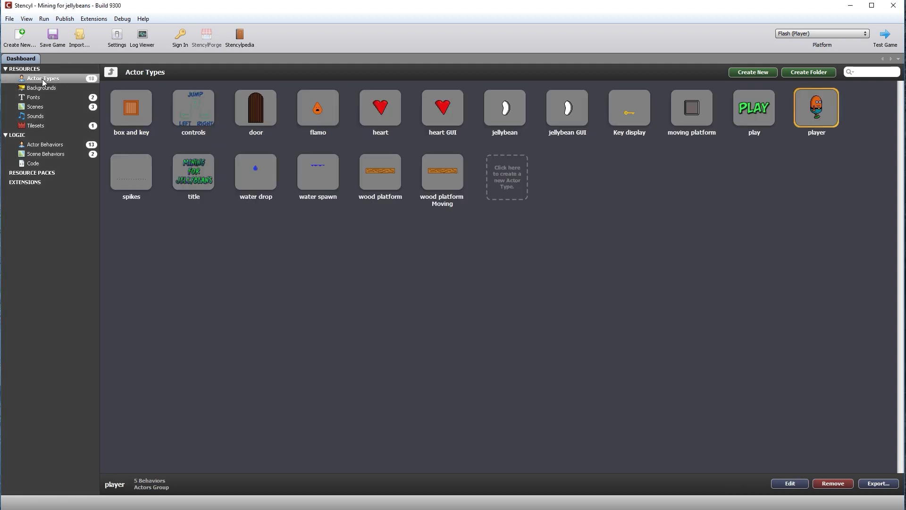
double_click(829, 118)
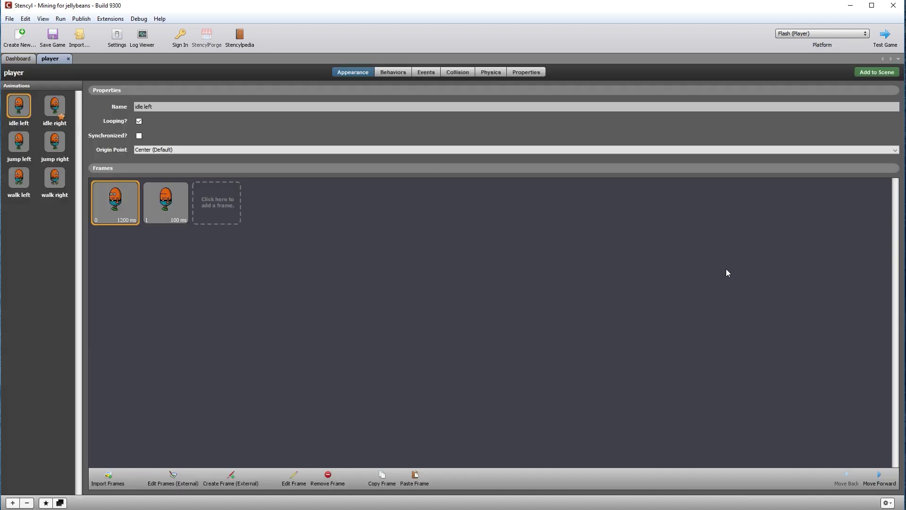
left_click(400, 72)
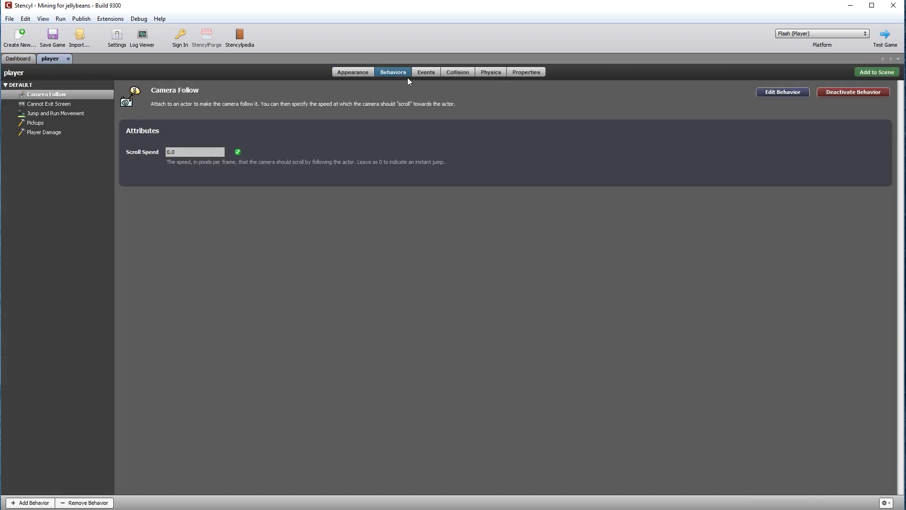
left_click(45, 133)
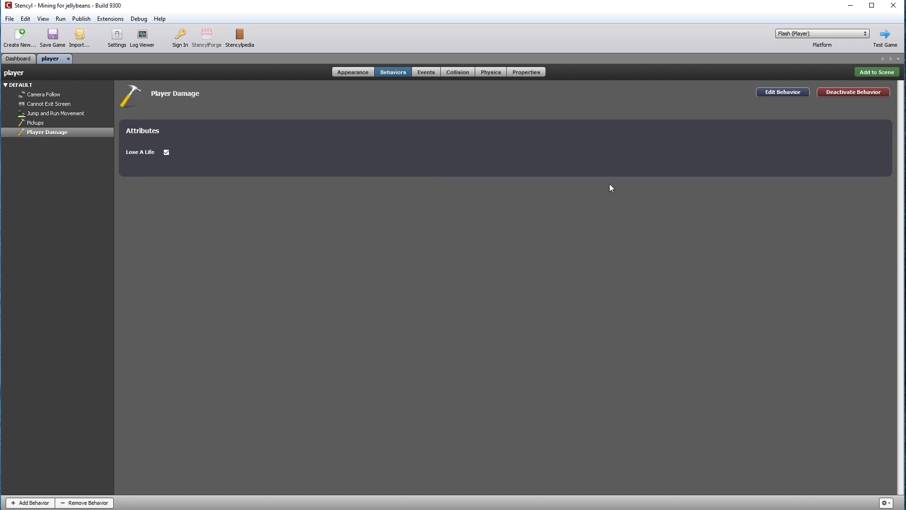
left_click(865, 91)
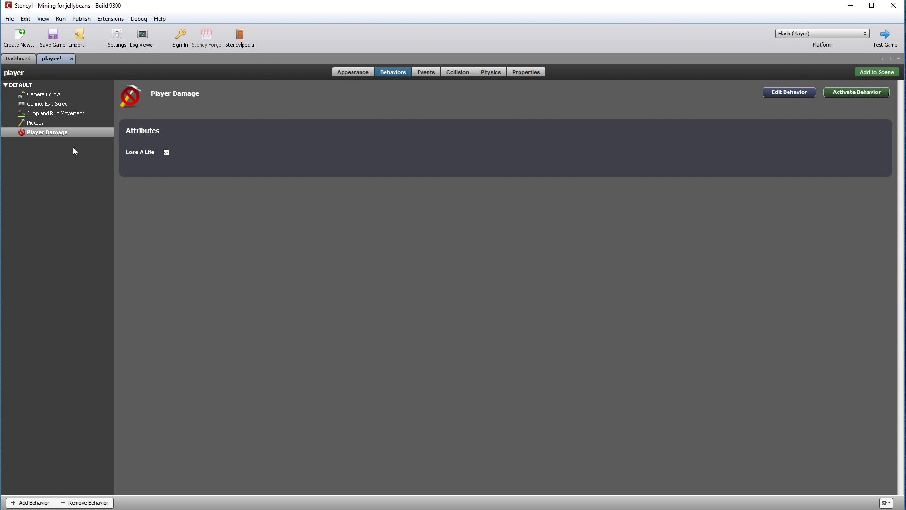
Open the Level 2 scene and move the player from the far right end back to the lower-left starting ledge at (34, 359).
left_click(18, 58)
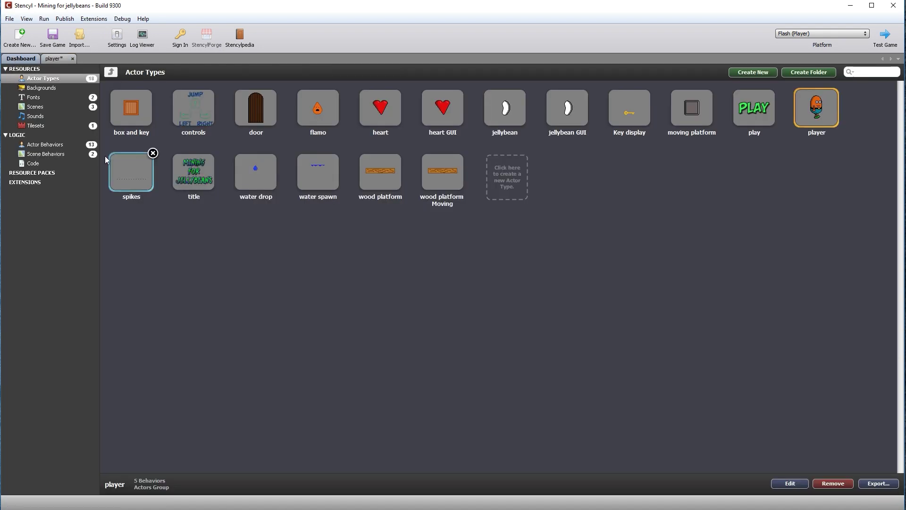
left_click(28, 107)
left_click(195, 121)
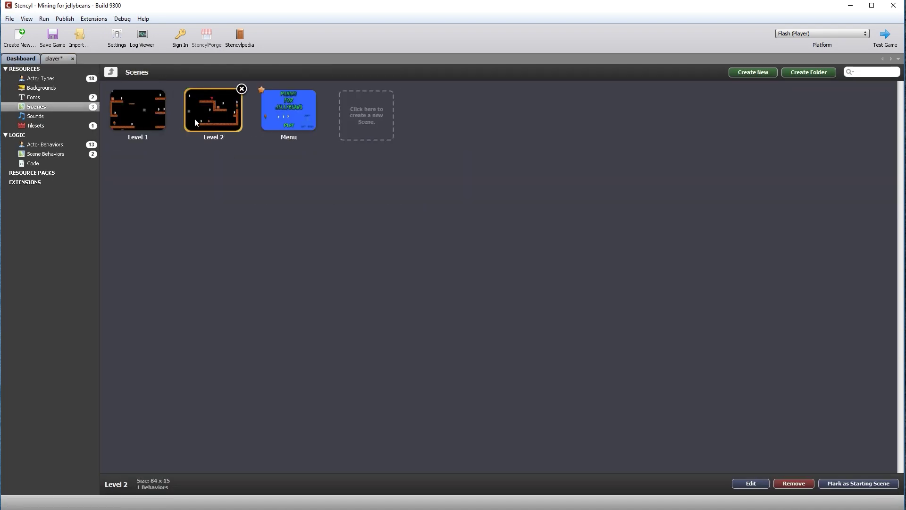
double_click(219, 114)
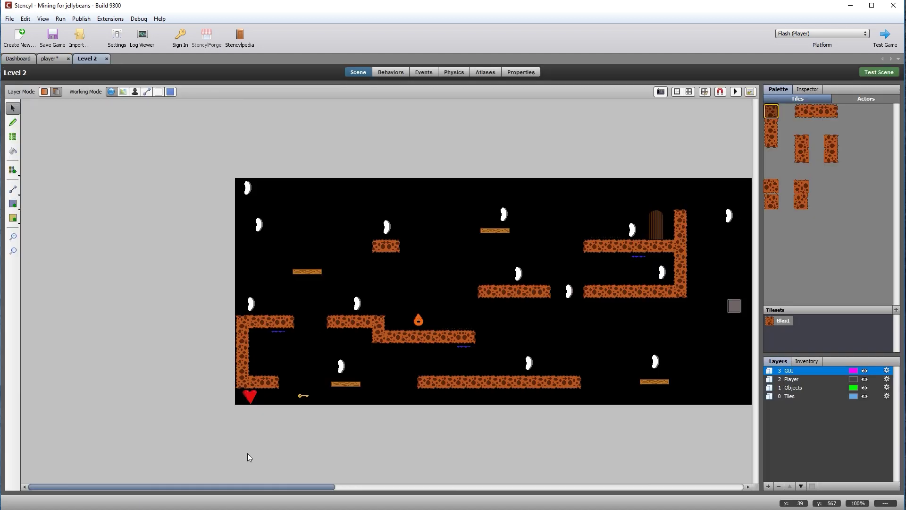
left_click_drag(248, 486, 617, 492)
left_click_drag(591, 271, 80, 354)
left_click_drag(489, 487, 301, 489)
left_click_drag(527, 354, 71, 348)
left_click_drag(341, 488, 208, 488)
left_click_drag(386, 346, 146, 360)
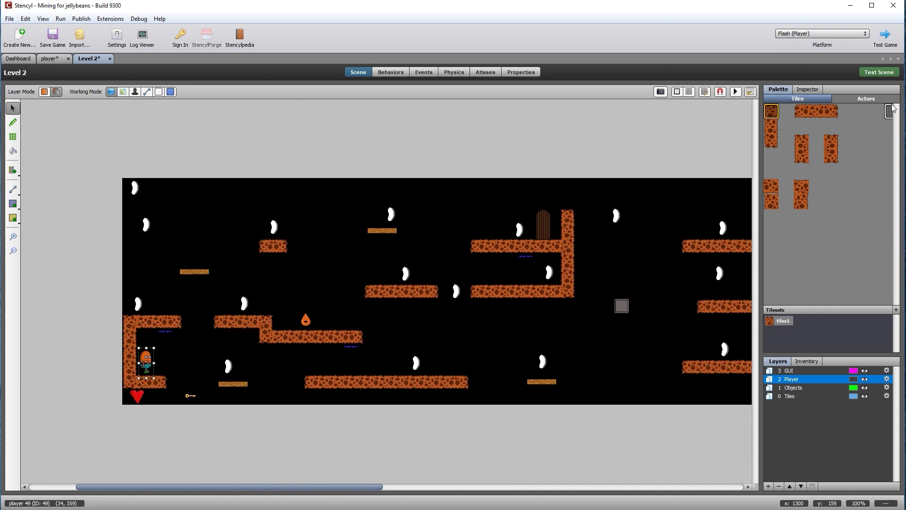
Test the scene from the starting ledge, running and jumping through the level to collect jellybeans, and close the game.
left_click(879, 71)
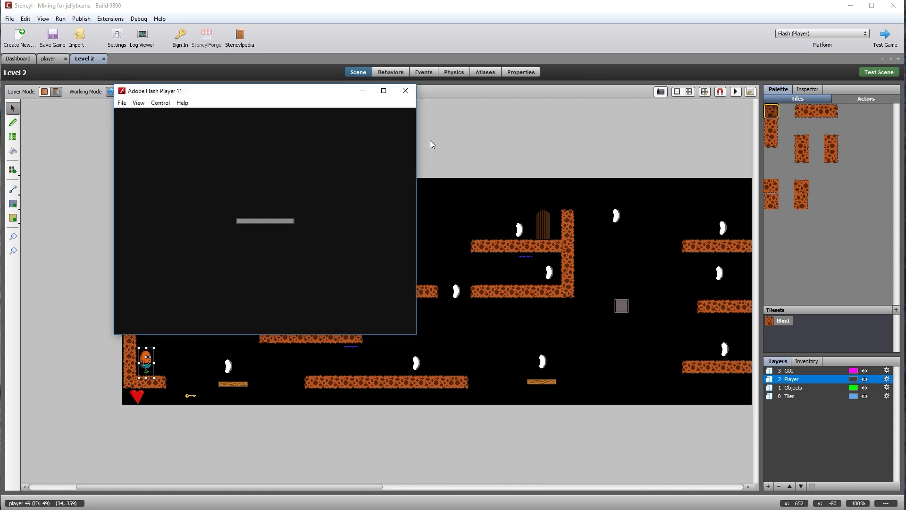
left_click_drag(269, 96, 309, 135)
key("Right")
key("Right")
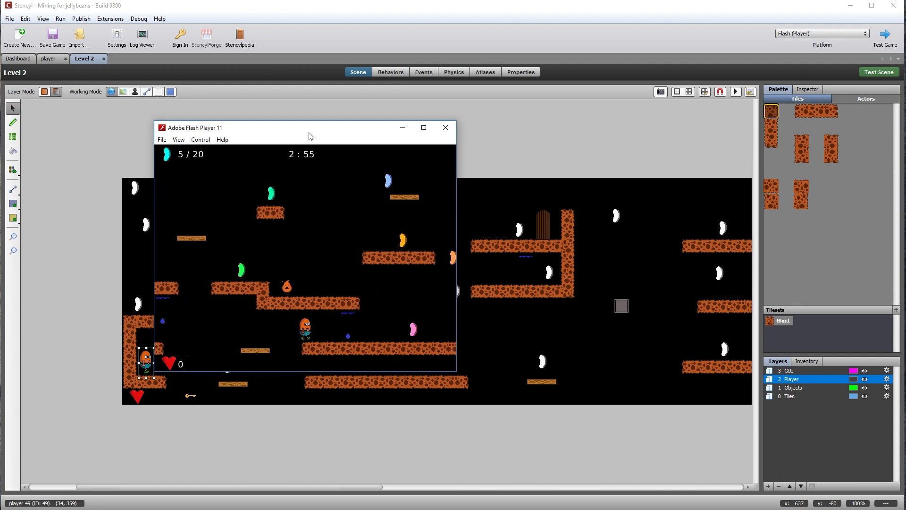
key("Right")
key("Right")
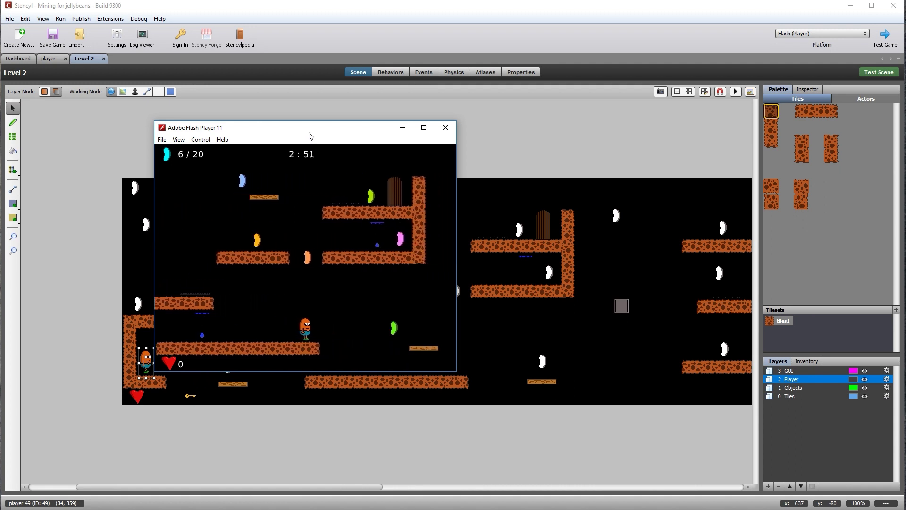
key("Right")
key("Right")
key("Right")
key("Up")
key("Up")
key("Right")
key("Right")
key("Up")
key("Right")
key("Up")
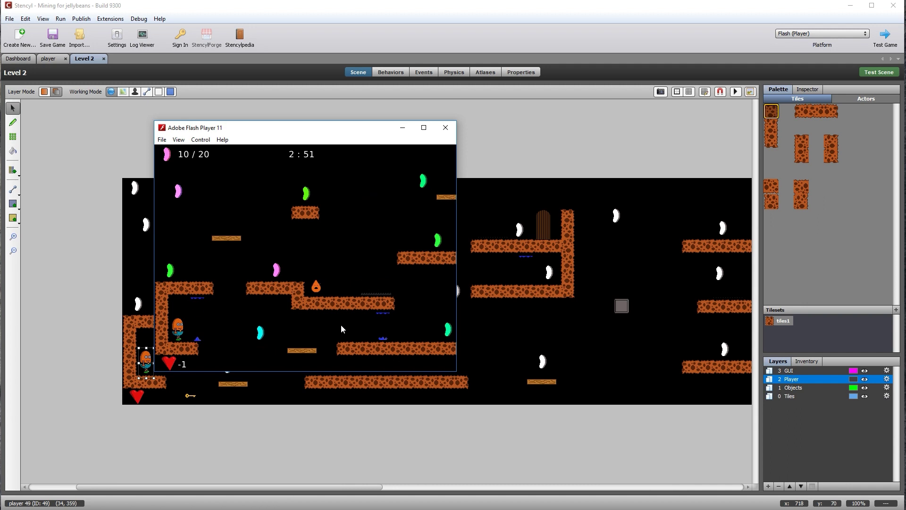
left_click(445, 128)
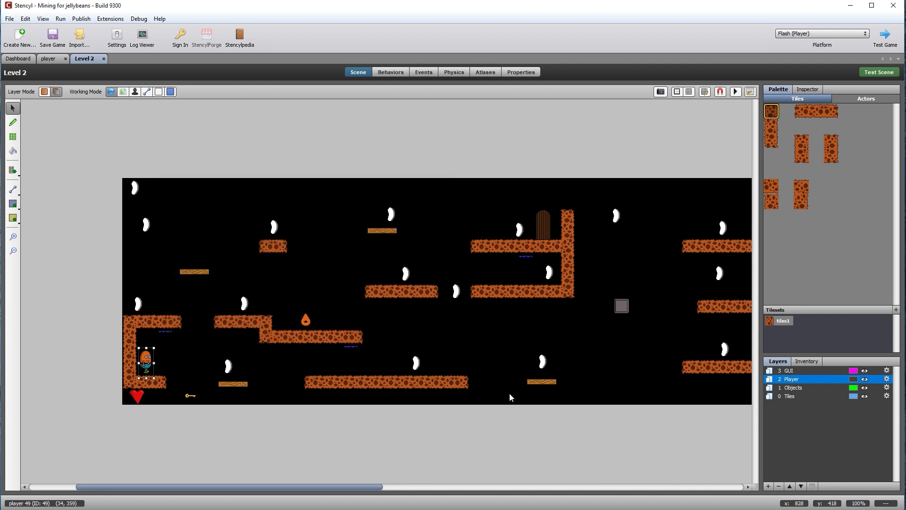
Move the flamo near the starting area to (359, 282) and customize its back-and-forth movement with left and right distances of 40.
left_click(162, 433)
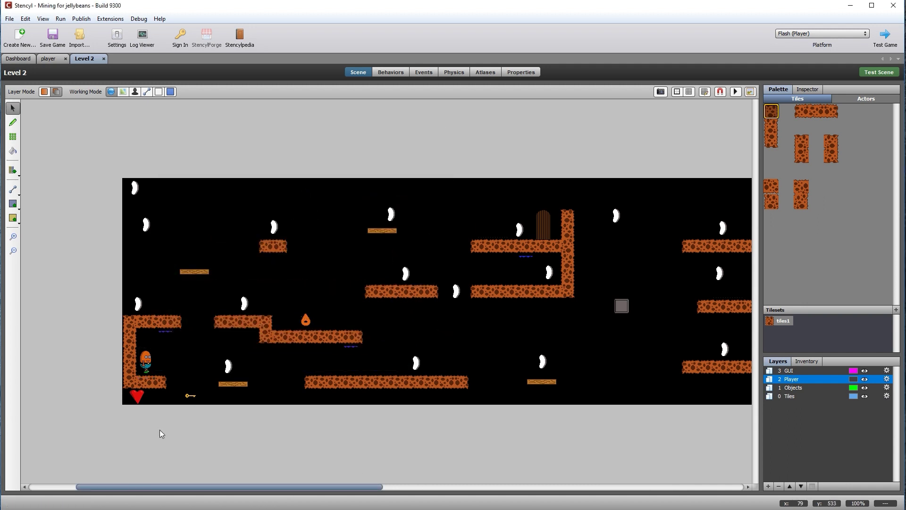
left_click(305, 317)
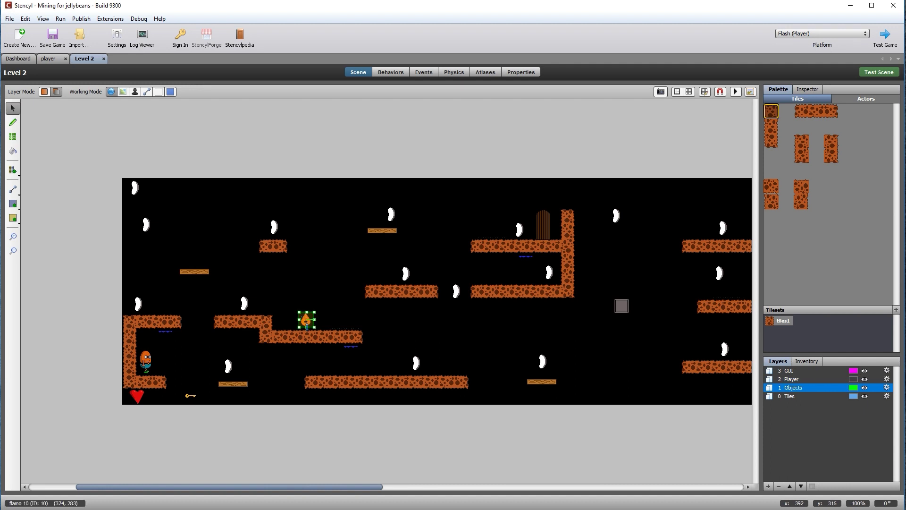
left_click_drag(305, 320, 300, 319)
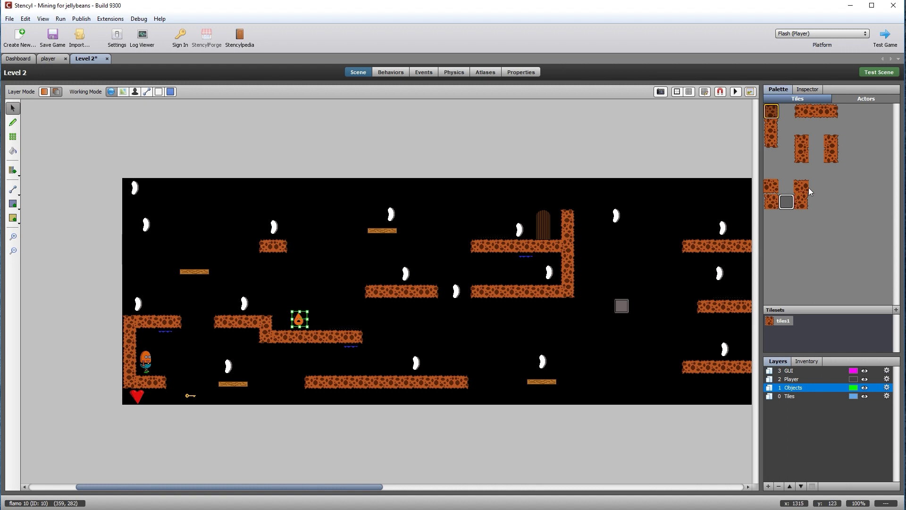
left_click(807, 90)
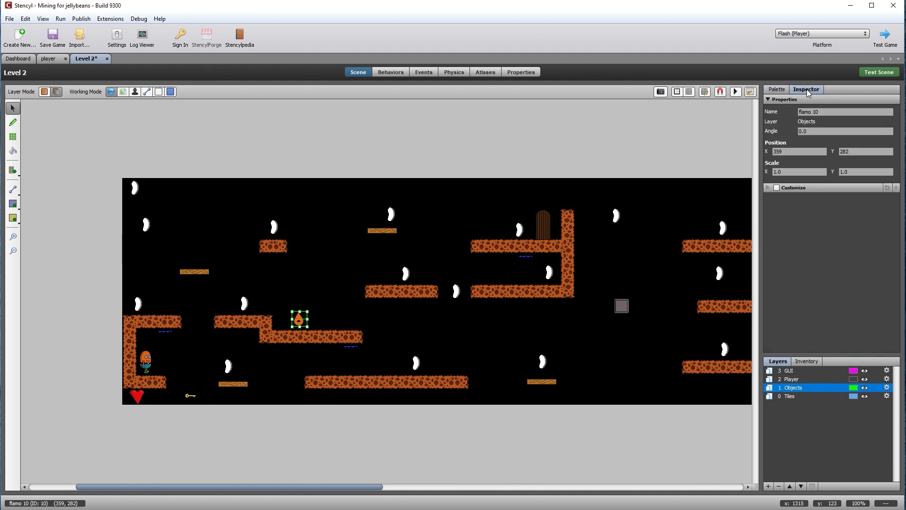
left_click(777, 188)
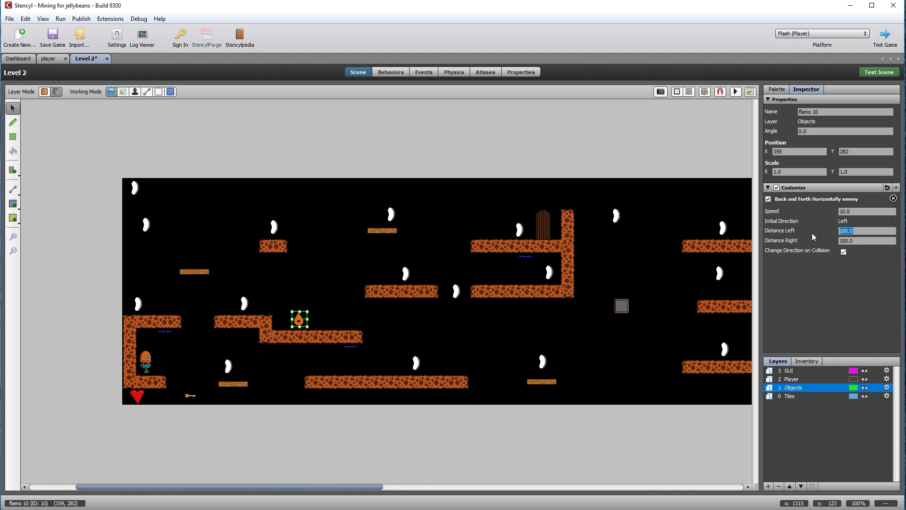
type("404")
Move the moving wood platform to (1697, 120) and customize its Back and Forth Horizontally behavior with a speed of 6.
left_click_drag(200, 487, 437, 500)
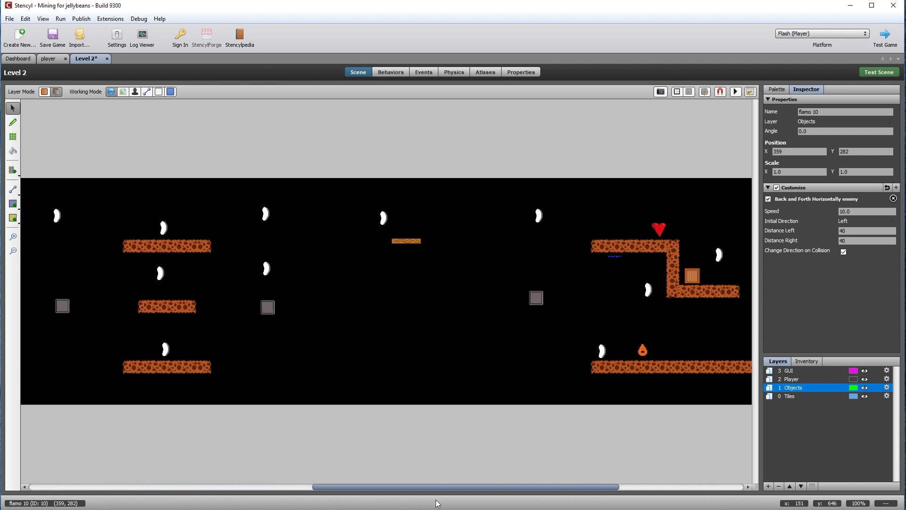
left_click_drag(407, 243, 379, 239)
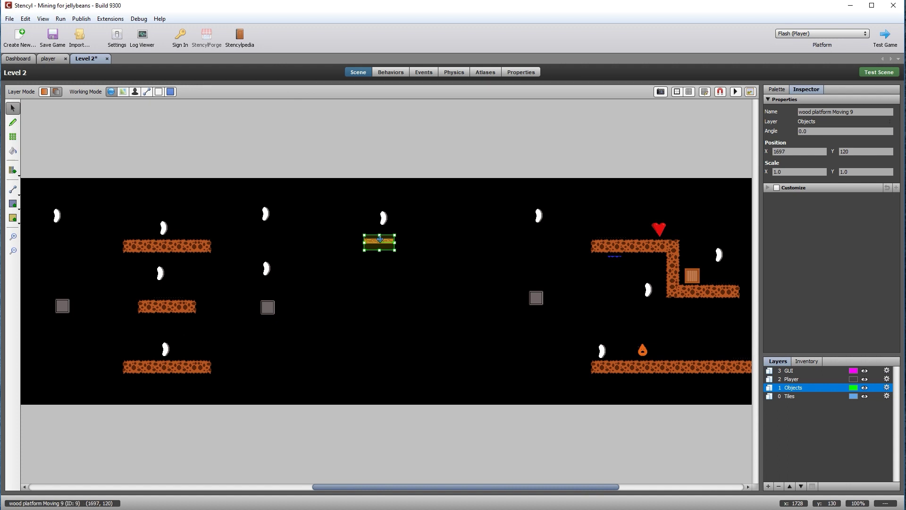
left_click(776, 188)
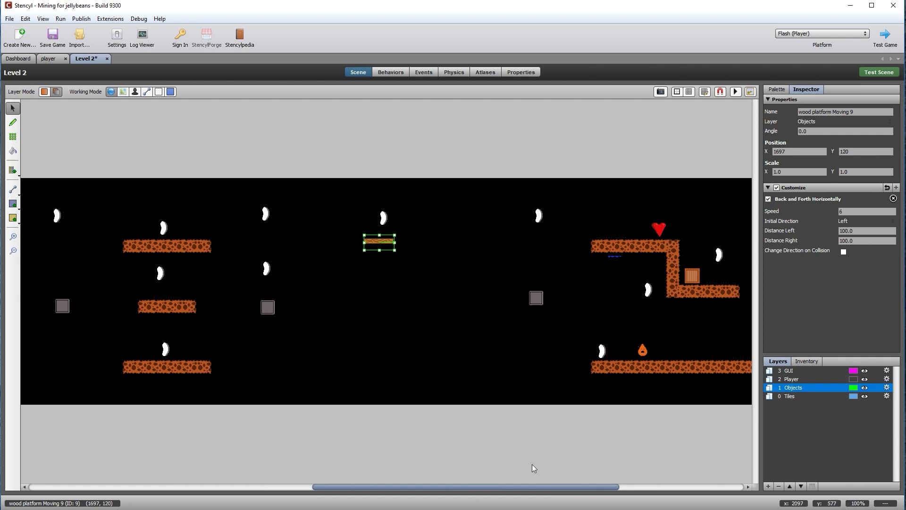
Move the player from the starting ledge to the right end of the upper brick platform at (1333, 69).
left_click_drag(496, 487, 284, 487)
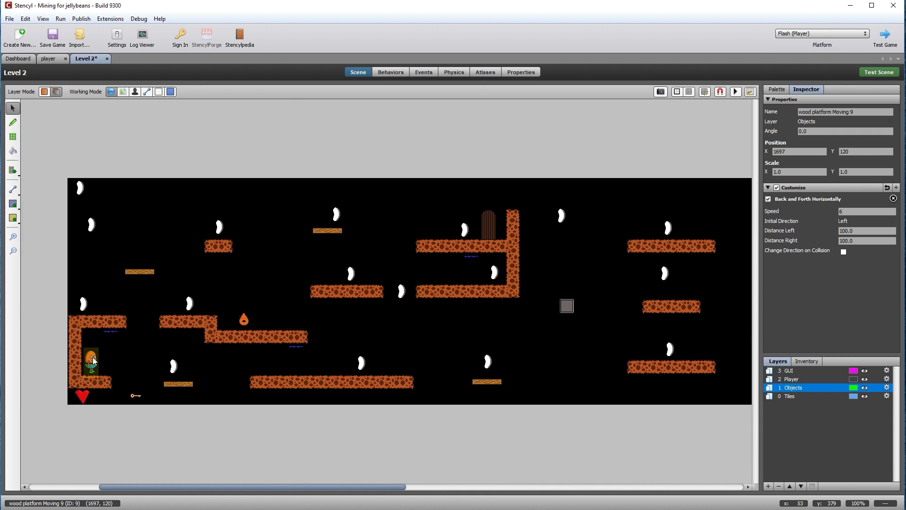
left_click_drag(93, 361, 707, 225)
left_click_drag(381, 488, 522, 488)
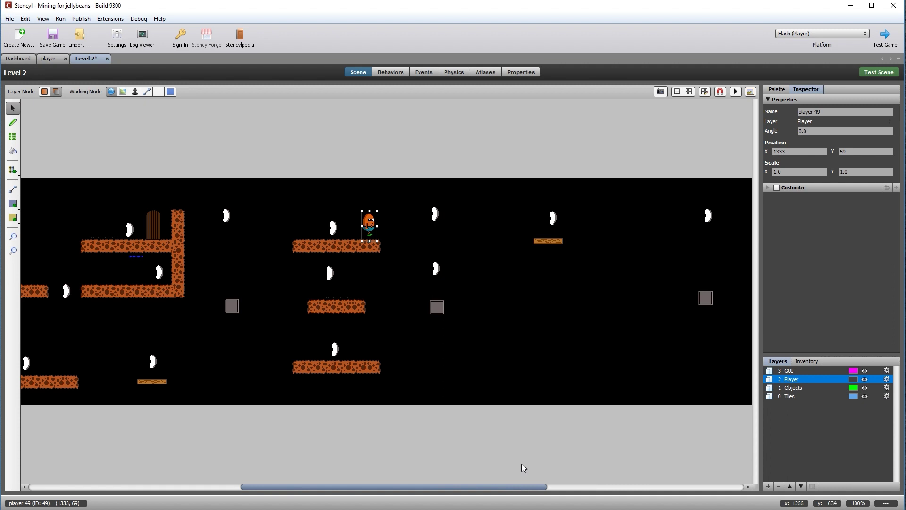
Test the scene, running and jumping across the platforms to the fast moving wood platform, and close the game.
left_click(879, 73)
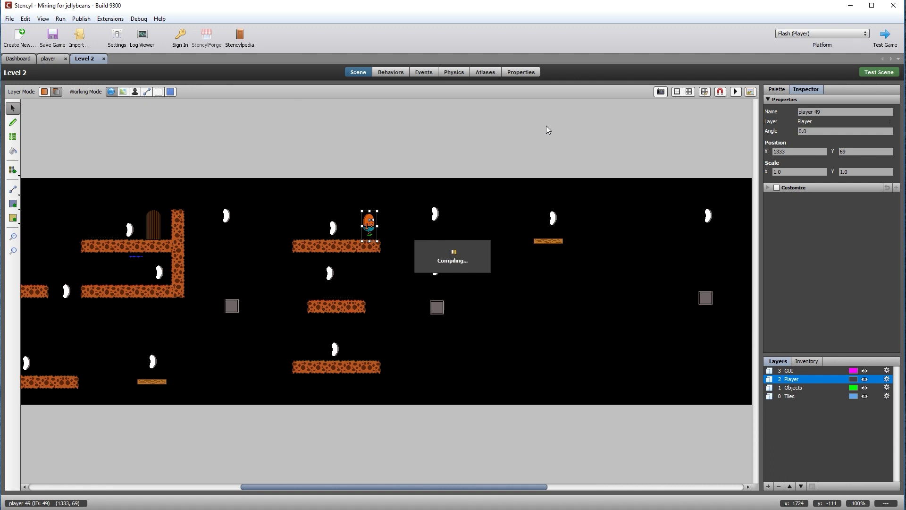
left_click_drag(230, 17, 410, 136)
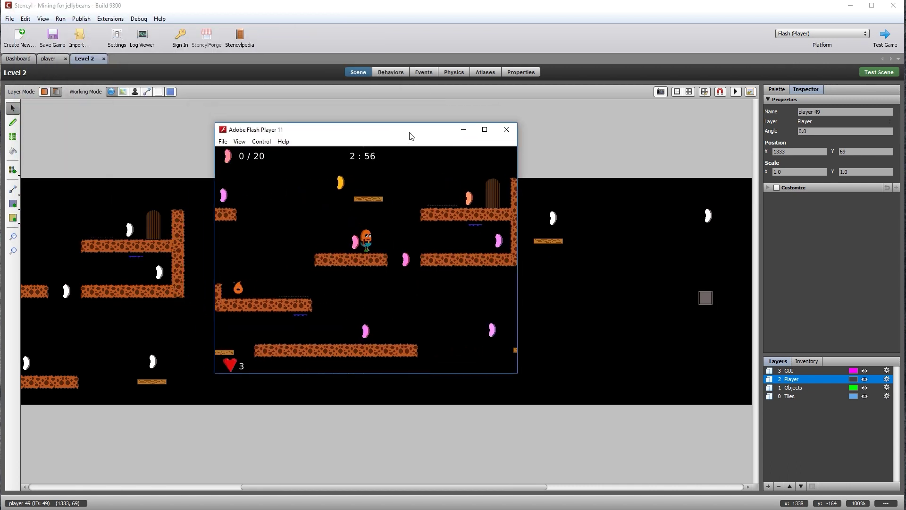
key("Right")
key("Right")
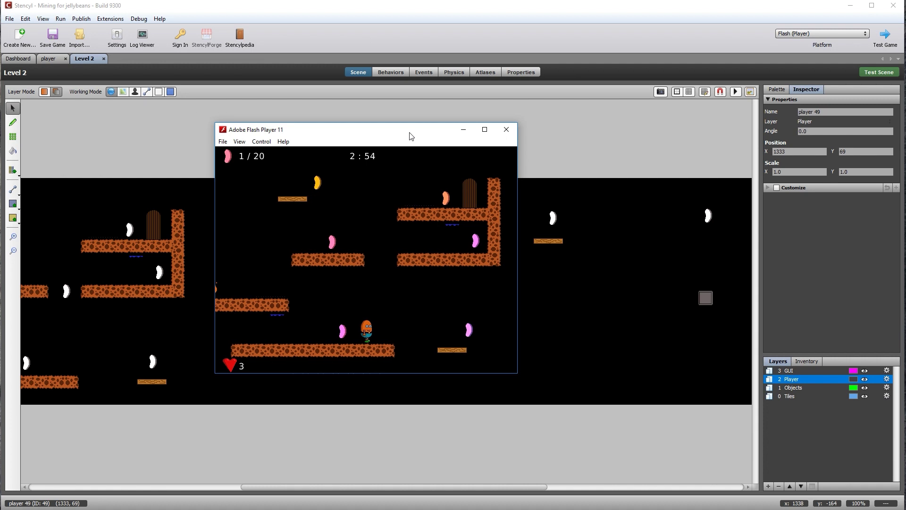
key("Right")
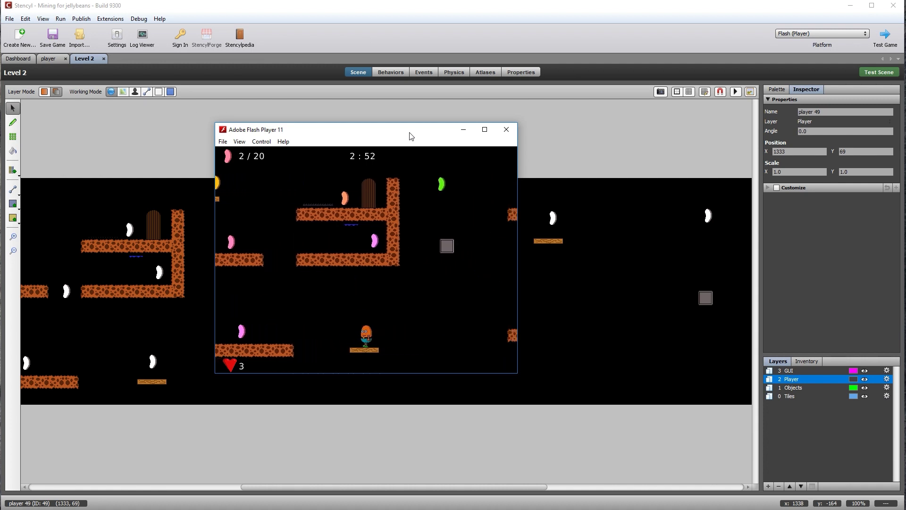
key("Up")
key("Right")
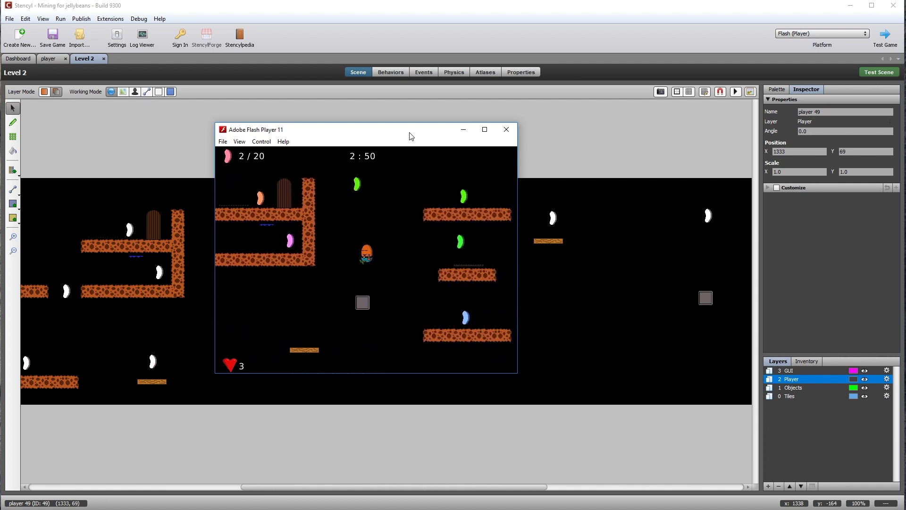
key("Up")
key("Right")
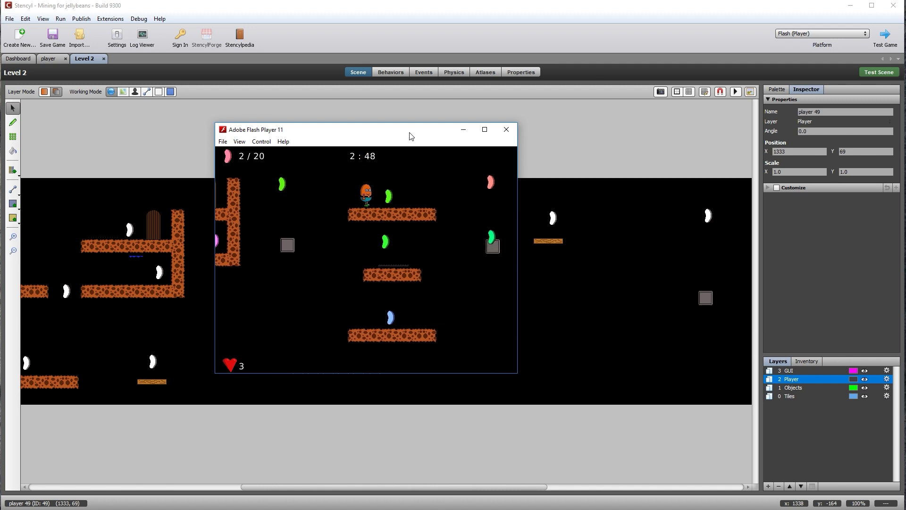
key("Right")
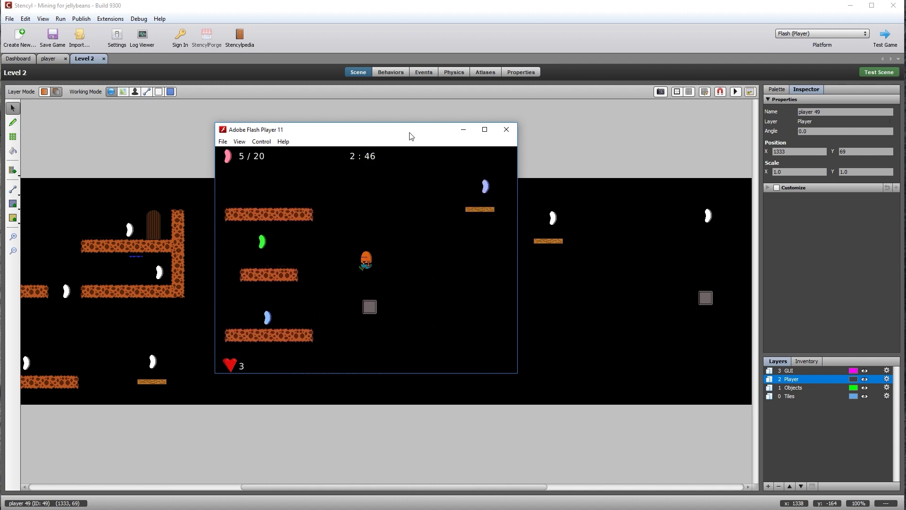
key("Up")
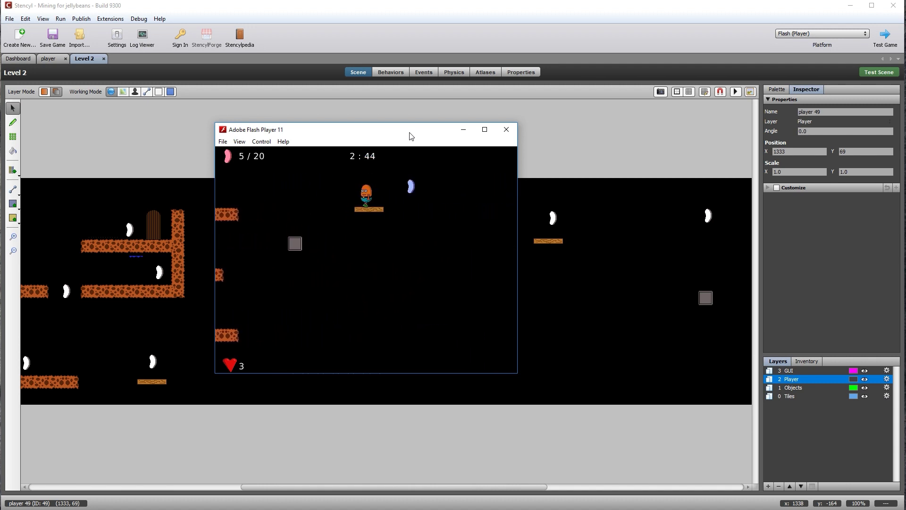
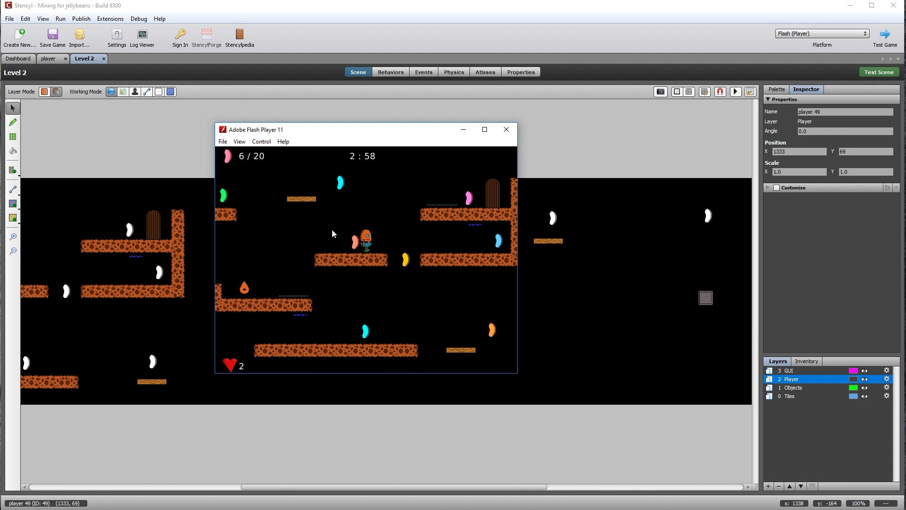
left_click(506, 130)
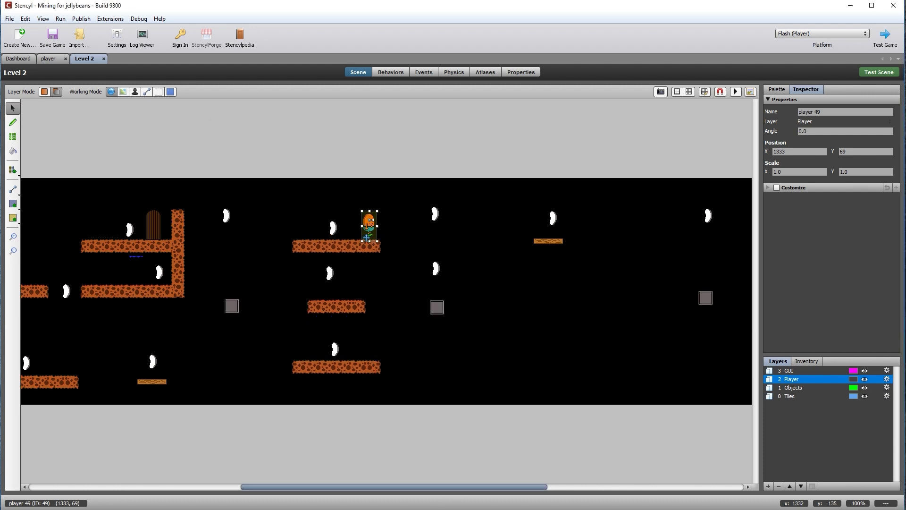
Move the grey moving platform before the heart area to (1982, 239) and the jellybean above it to (1970, 63).
left_click_drag(497, 488, 576, 499)
left_click_drag(521, 299, 489, 295)
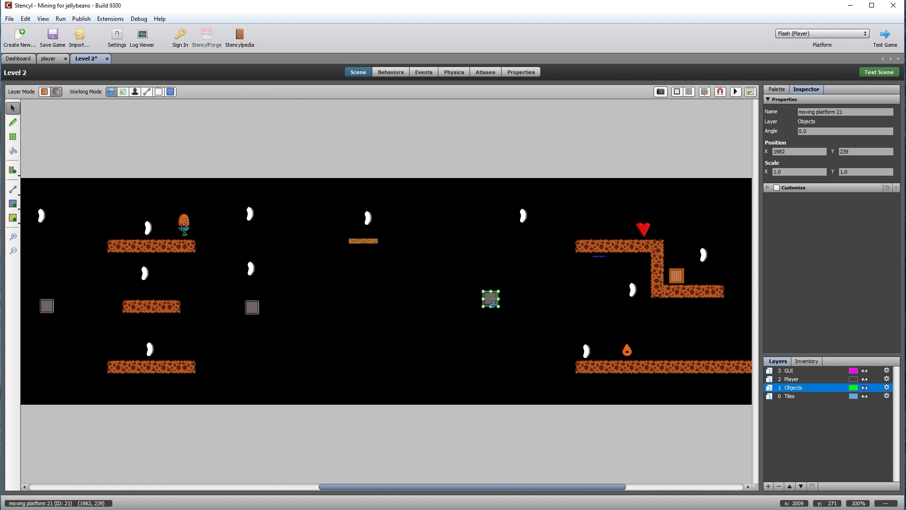
left_click_drag(524, 221, 494, 220)
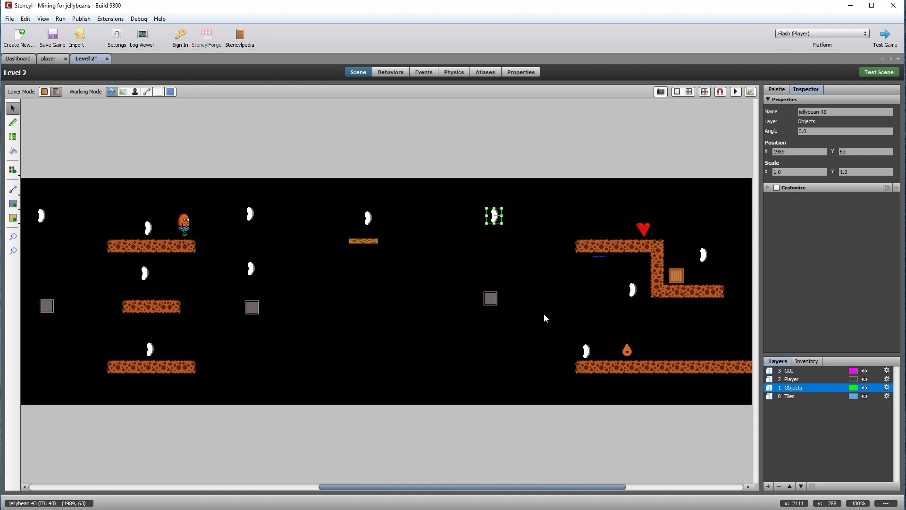
left_click_drag(494, 216, 484, 212)
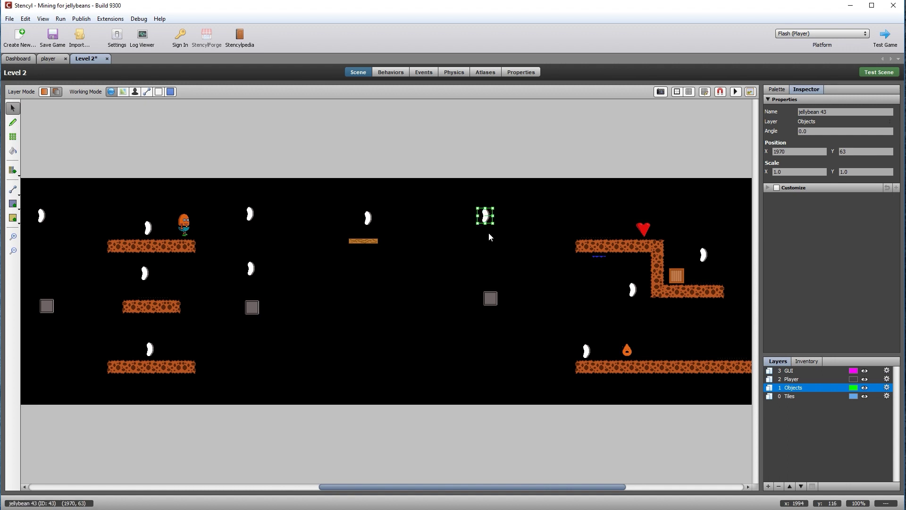
Set the moving wood platform's Back and Forth Horizontally distances to 110 left and 110 right.
left_click(364, 240)
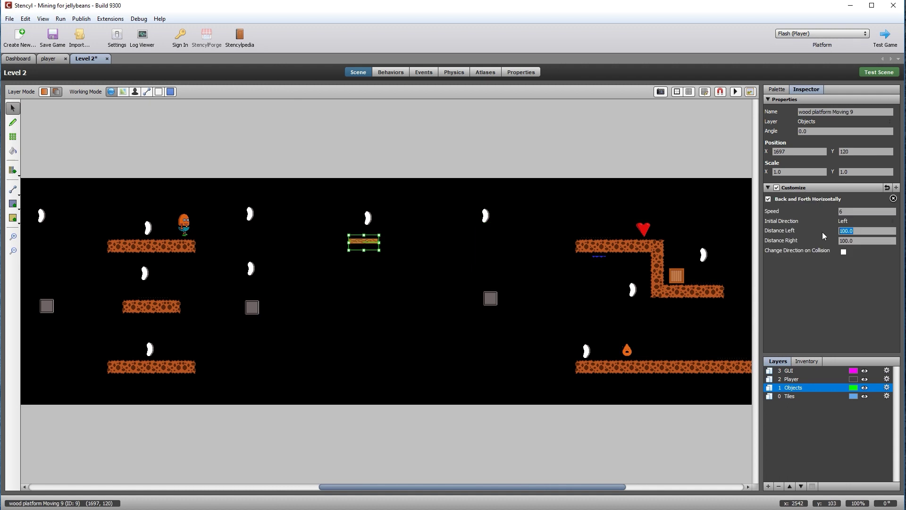
type("110")
left_click_drag(859, 243, 834, 239)
type("110")
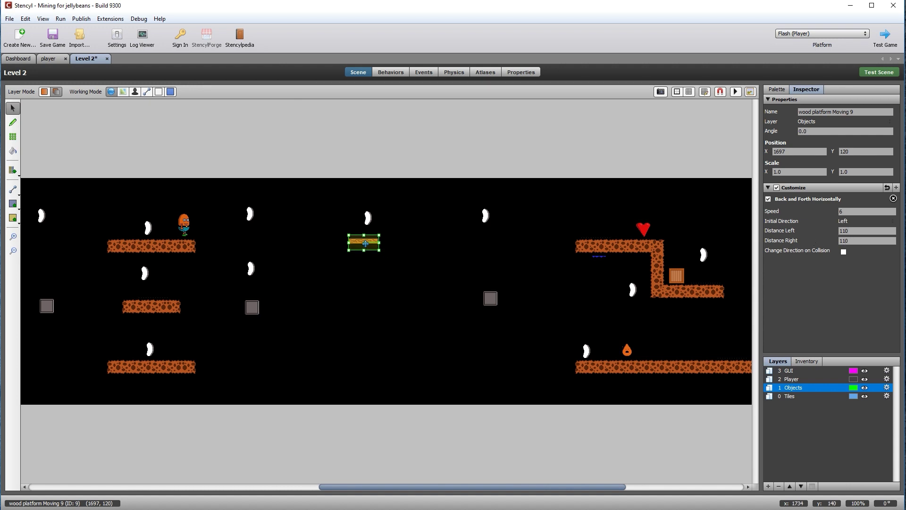
Nudge the moving wood platform slightly right and move the player to the lower brick platform at (1334, 322).
left_click_drag(365, 243, 370, 243)
left_click_drag(184, 226, 184, 346)
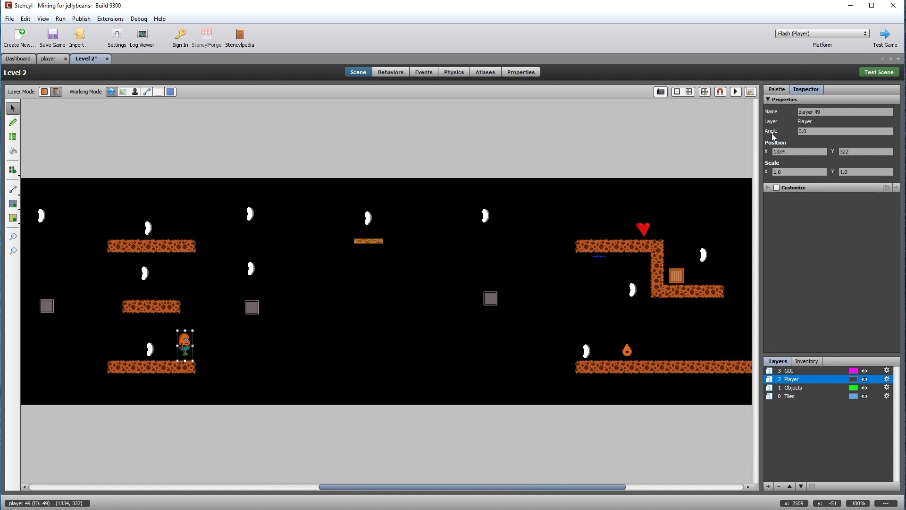
Test the scene again, jumping from the lower wood platform over the stacked brick platforms and trying to reach the fast moving wood platform.
left_click(882, 74)
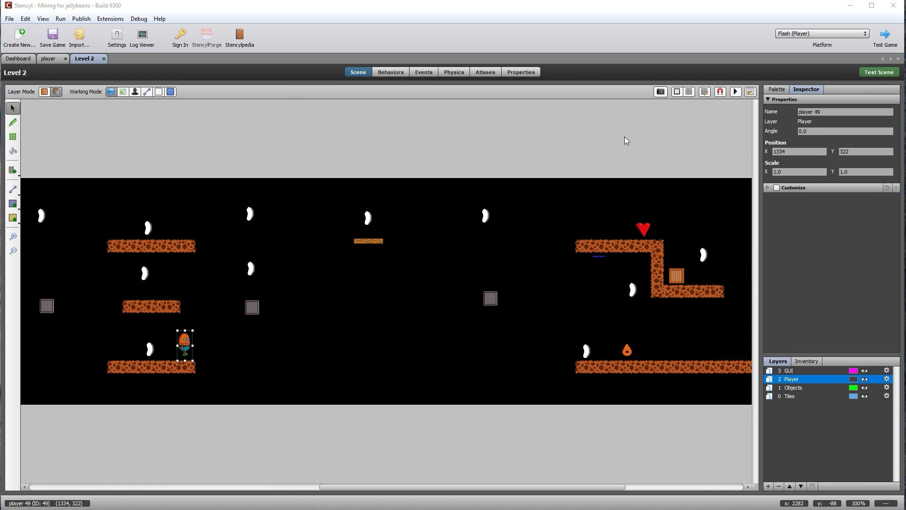
left_click_drag(198, 8, 354, 147)
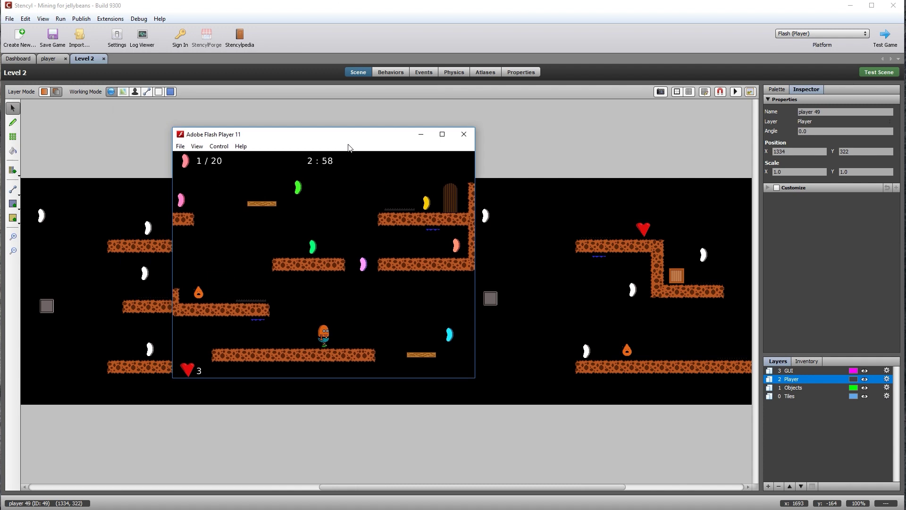
key("Right")
key("Up")
key("Right")
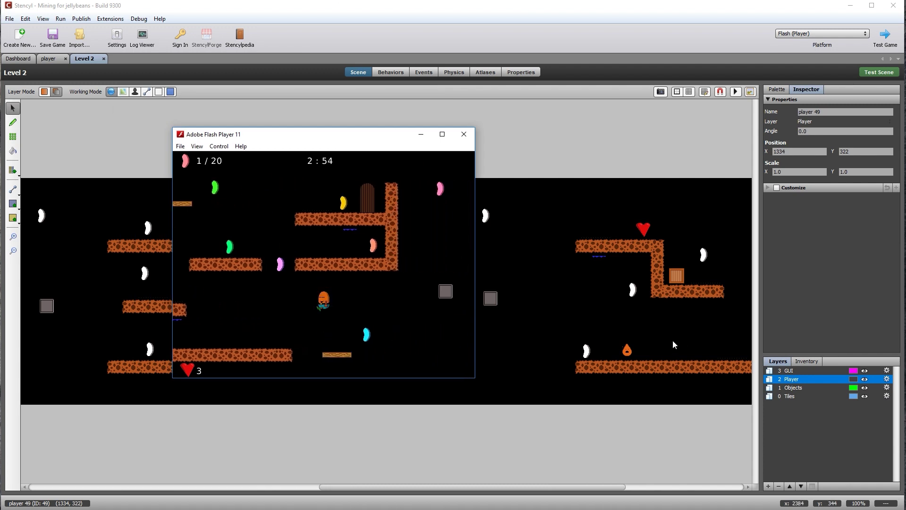
key("Right")
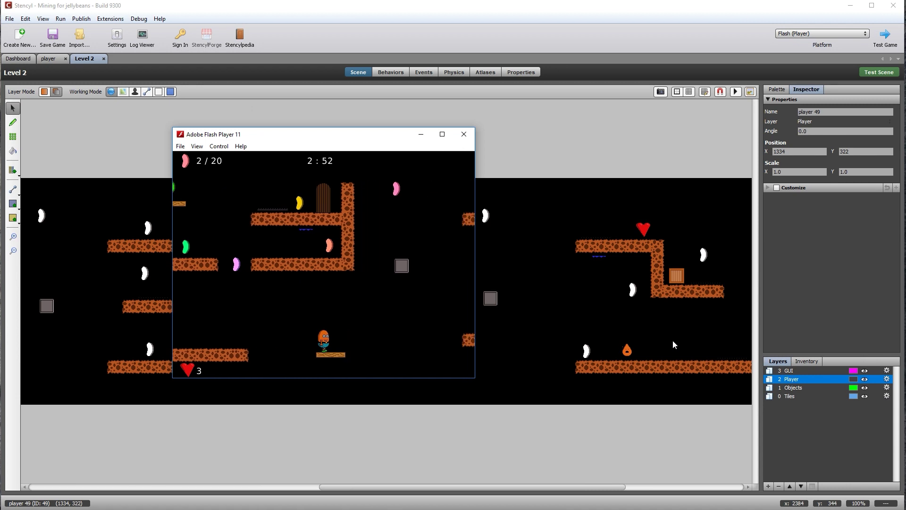
key("Up")
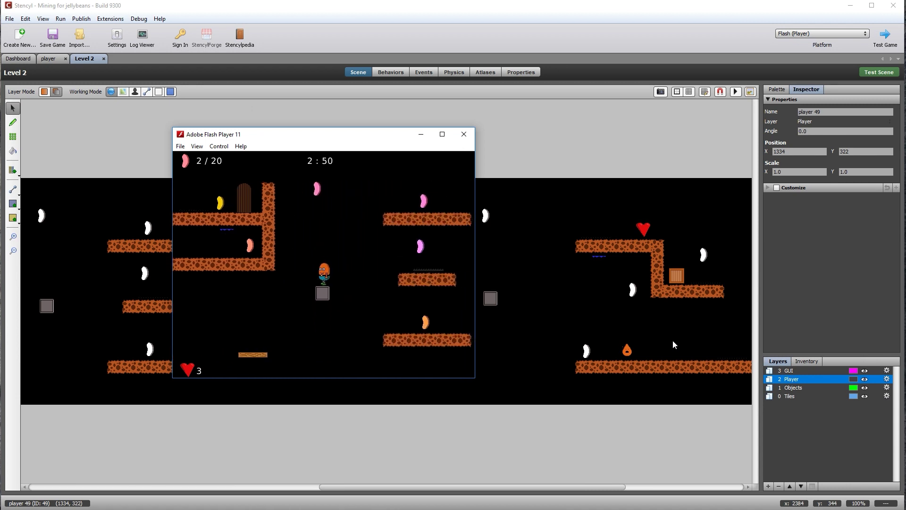
key("Right")
key("Up")
key("Right")
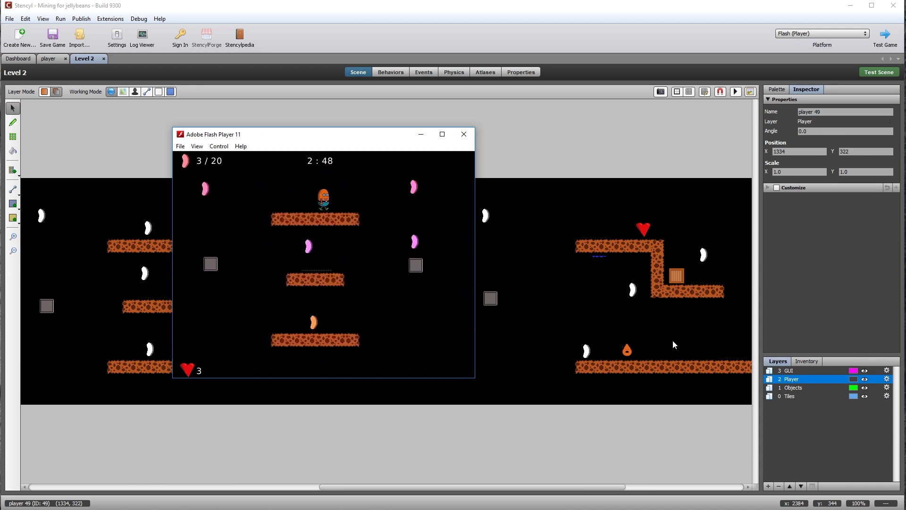
key("Up")
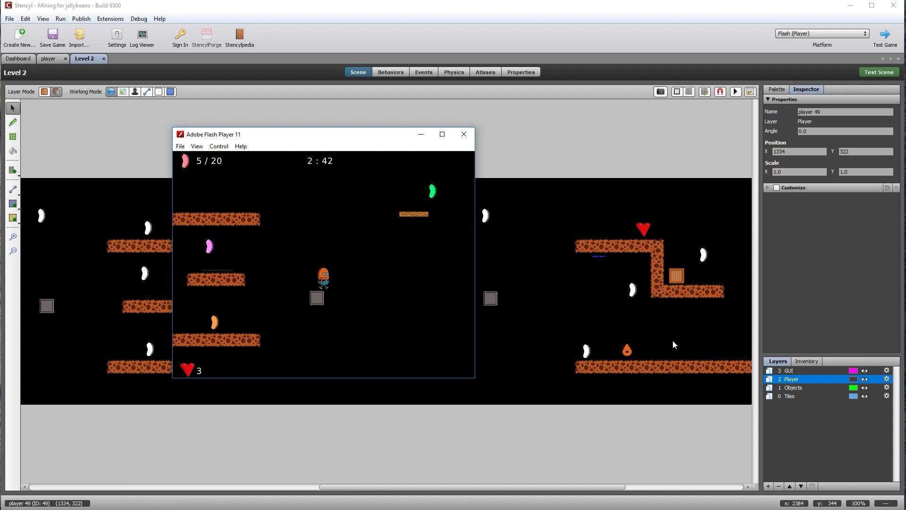
key("Up")
key("Right")
key("Right")
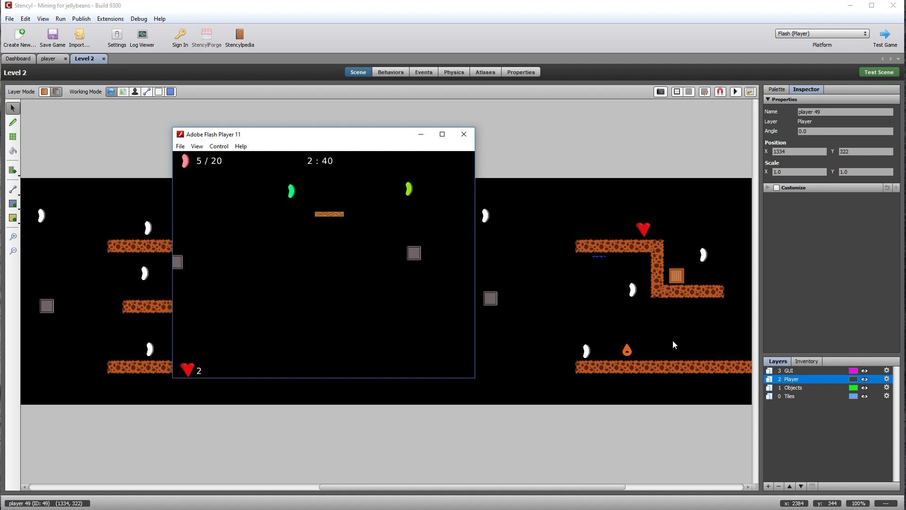
Replay the level from its start, try the jump to the fast moving wood platform once more, and close the game.
key("Right")
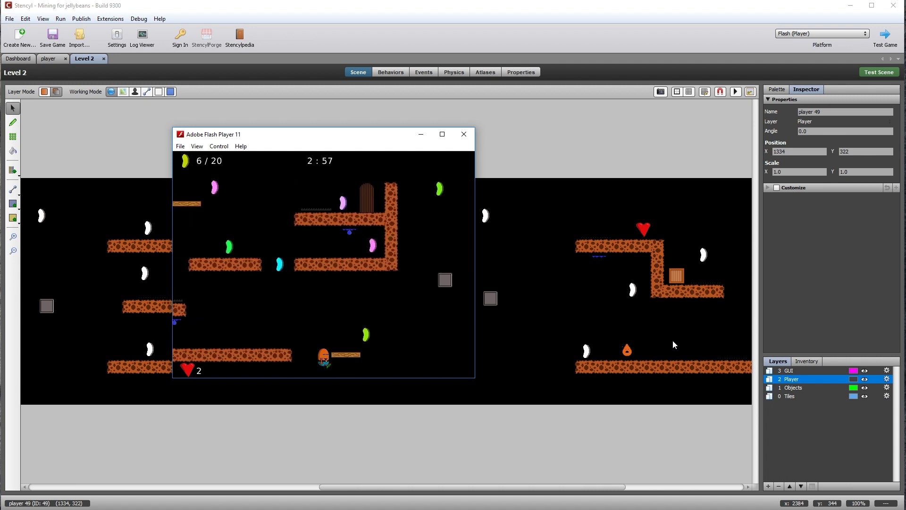
key("Right")
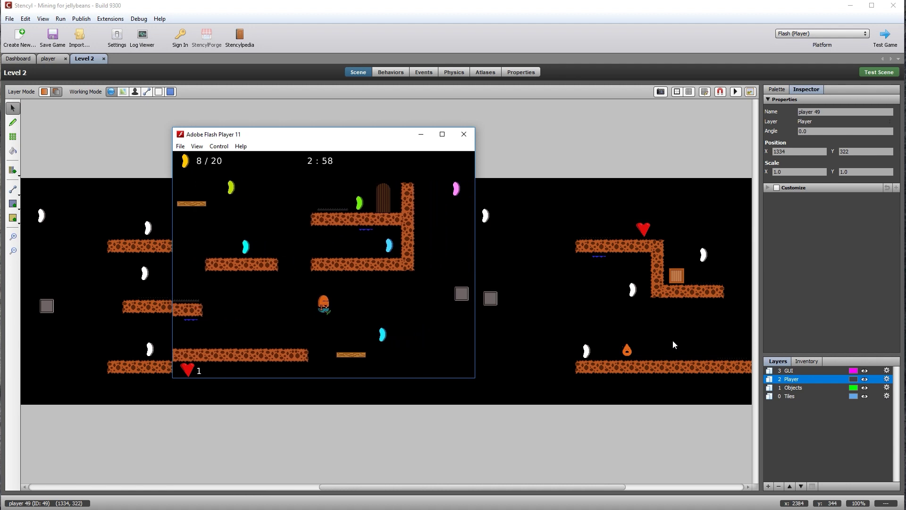
key("Right")
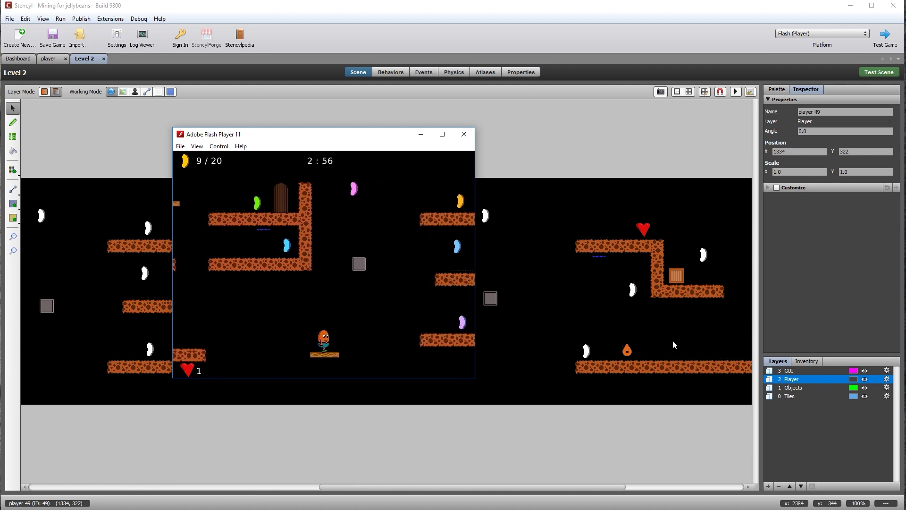
key("Up")
key("Right")
key("Up")
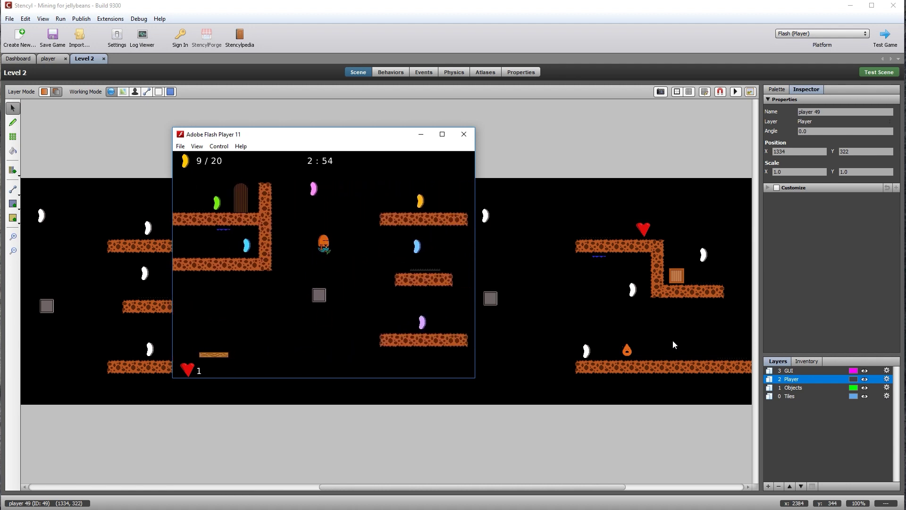
key("Right")
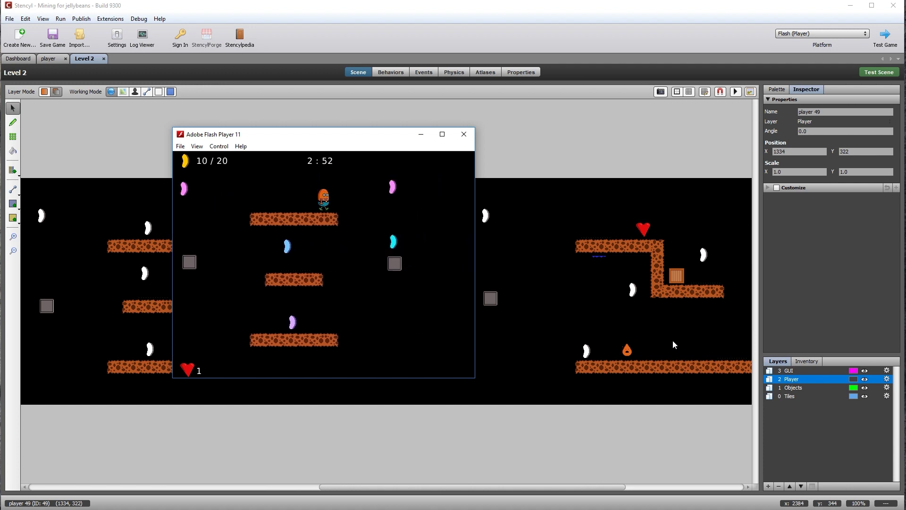
key("Right")
key("Up")
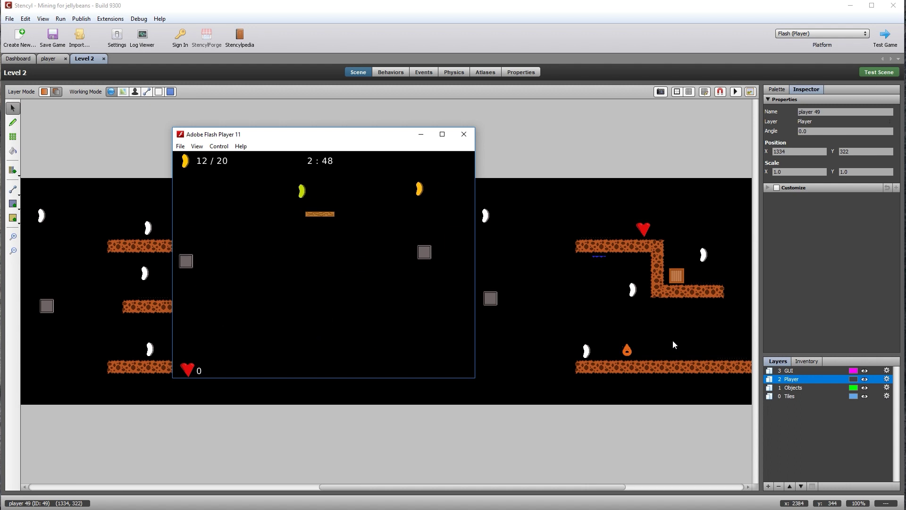
left_click(464, 134)
Undo the wood platform's last nudge and move the player to (1473, 100), between the two jellybeans above the grey moving platform.
key("ctrl+z")
left_click_drag(184, 344, 249, 236)
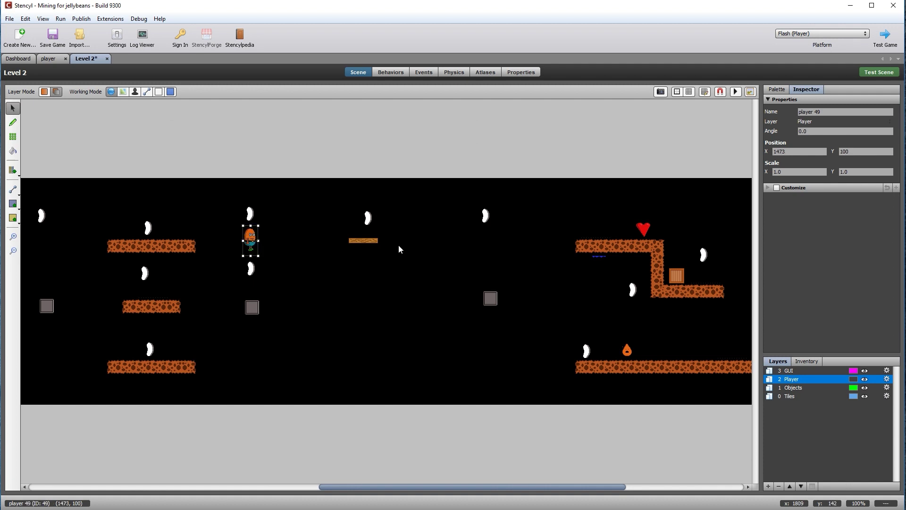
Move the moving wood platform to (1692, 118) with a speed of 7, and save and test the scene.
left_click_drag(364, 241, 361, 242)
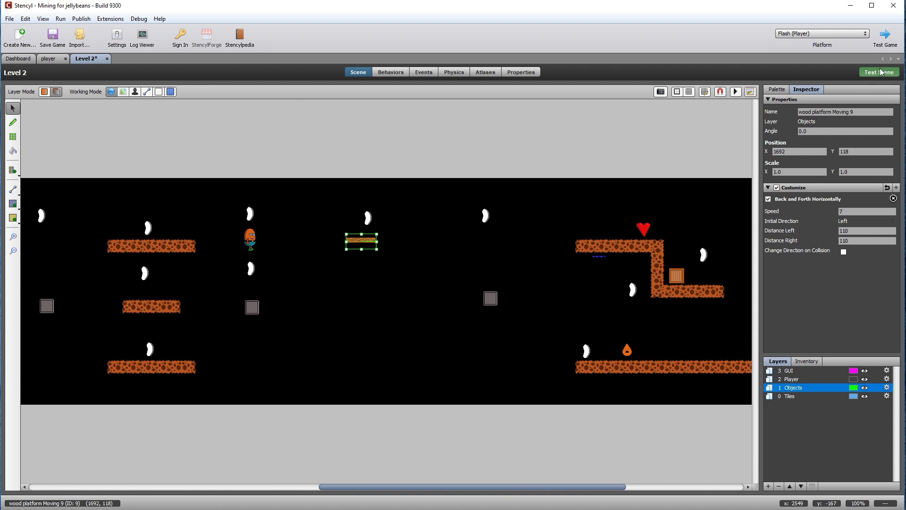
key("ctrl+s")
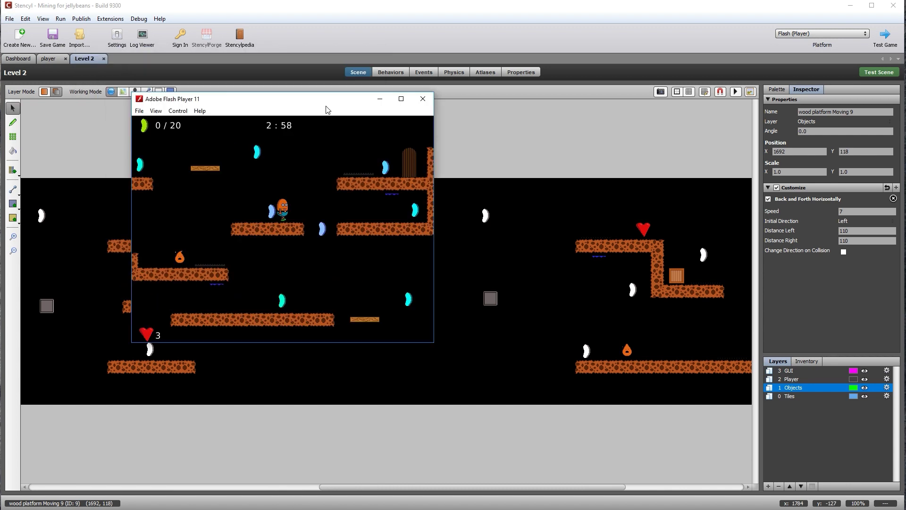
Playtest the scene from the middle brick platform, riding the low wood and grey moving platforms and jumping over the stacked brick platforms.
left_click_drag(326, 107, 342, 123)
key("Right")
key("Left")
key("Right")
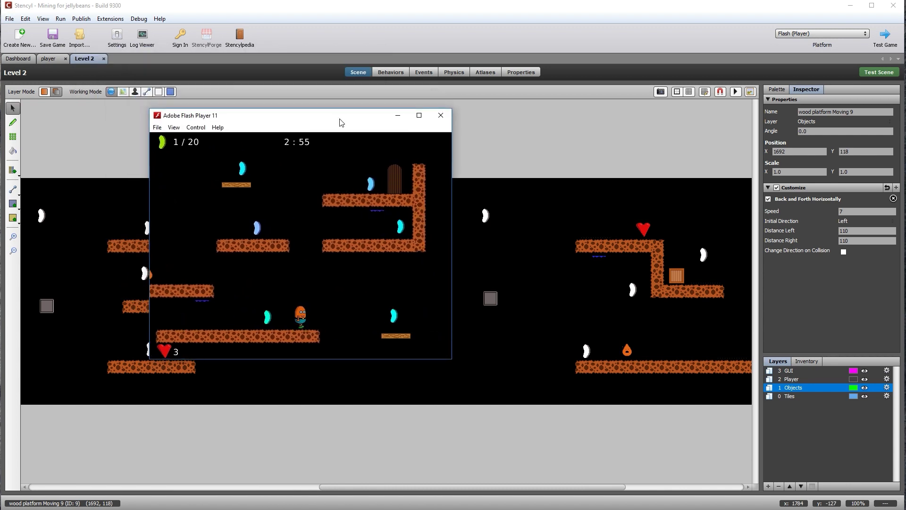
key("Right")
key("Right")
key("Up")
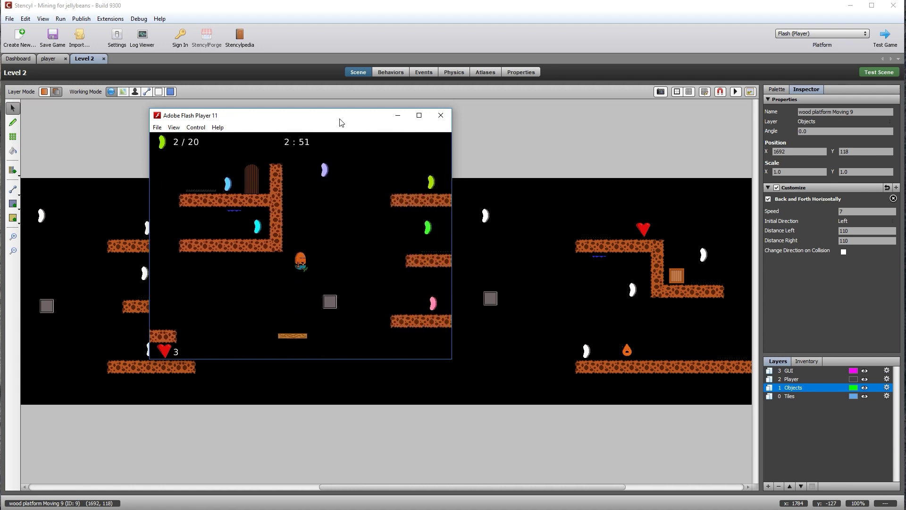
key("Right")
key("Up")
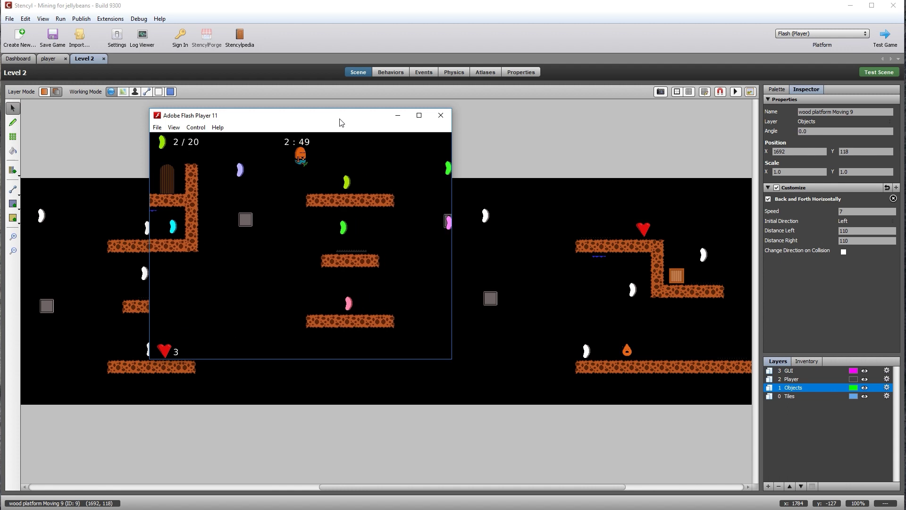
key("Right")
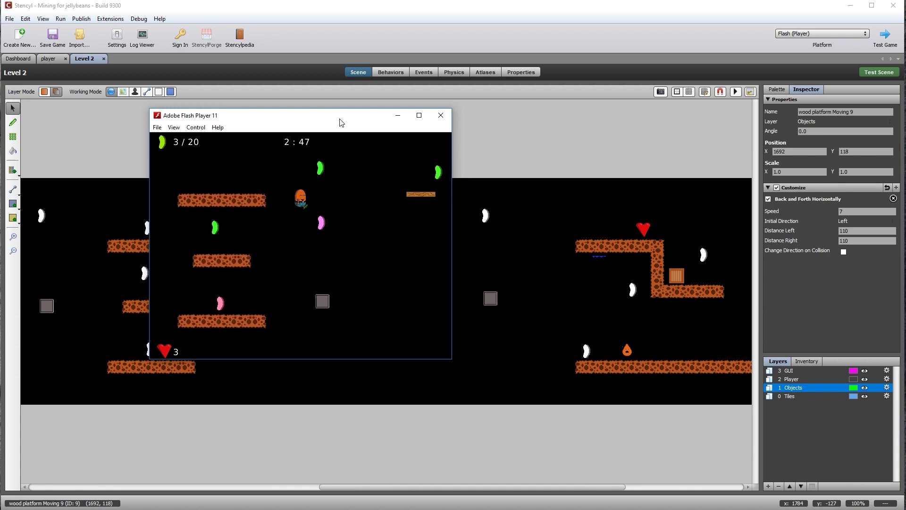
Playtest the jump onto the fast moving wood platform, across the grey platform and past the flamo on the final lower brick floor.
key("Right")
key("Up")
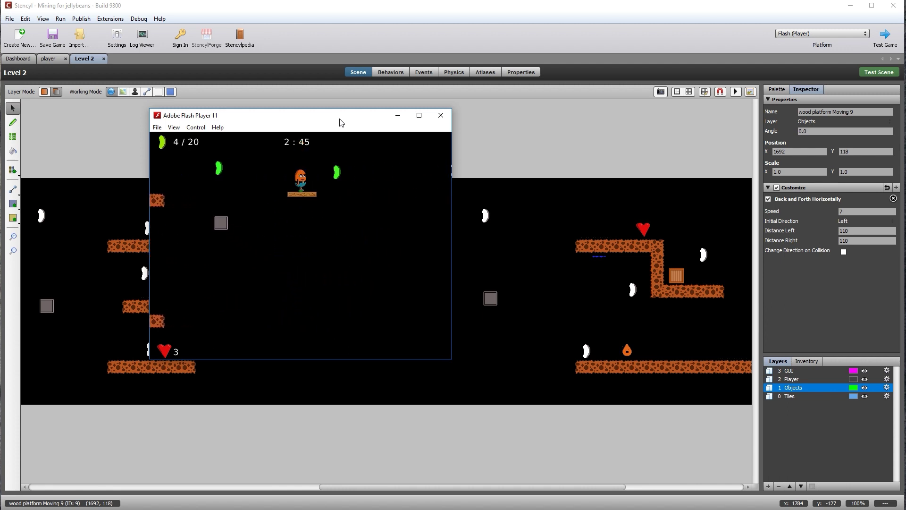
key("Up")
key("Right")
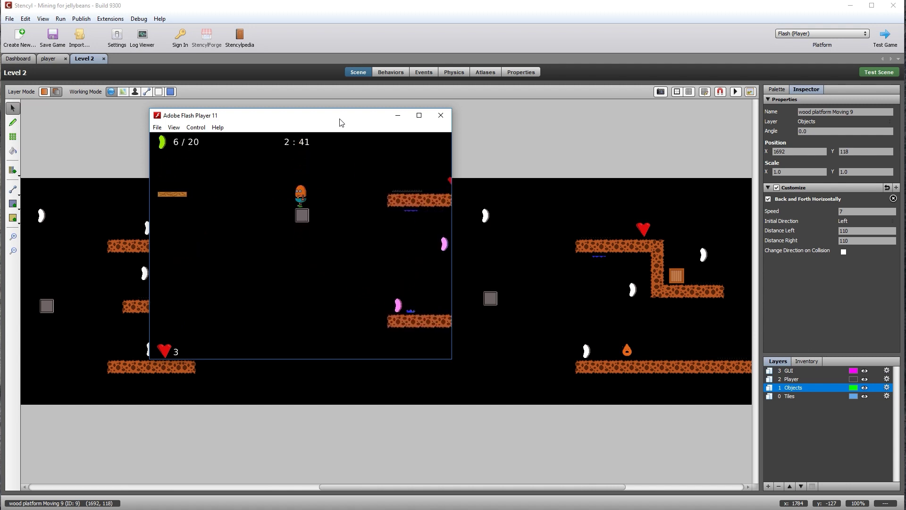
key("Right")
key("Up")
key("Right")
key("Up")
key("Left")
key("Right")
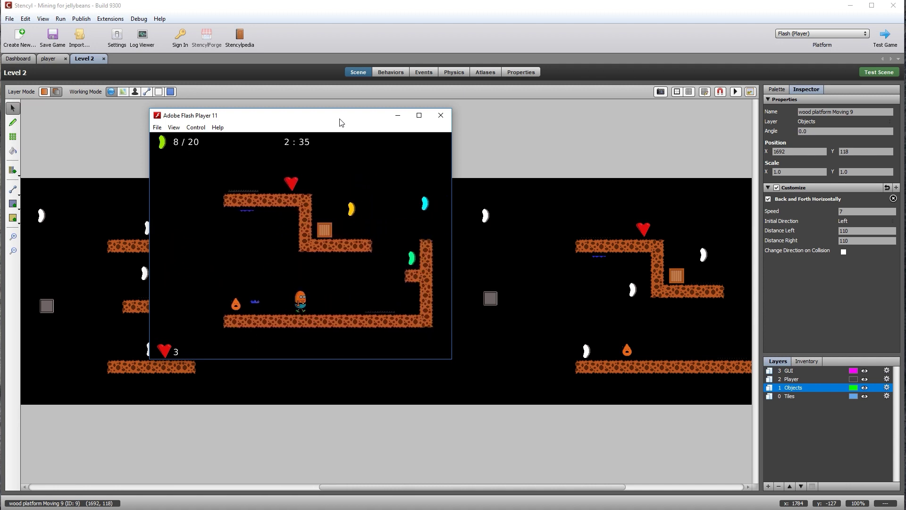
Climb past the ledge jellybean to break the crate for the key, collect the upper heart, and close the game.
key("Right")
key("Up")
key("Left")
key("Up")
key("Left")
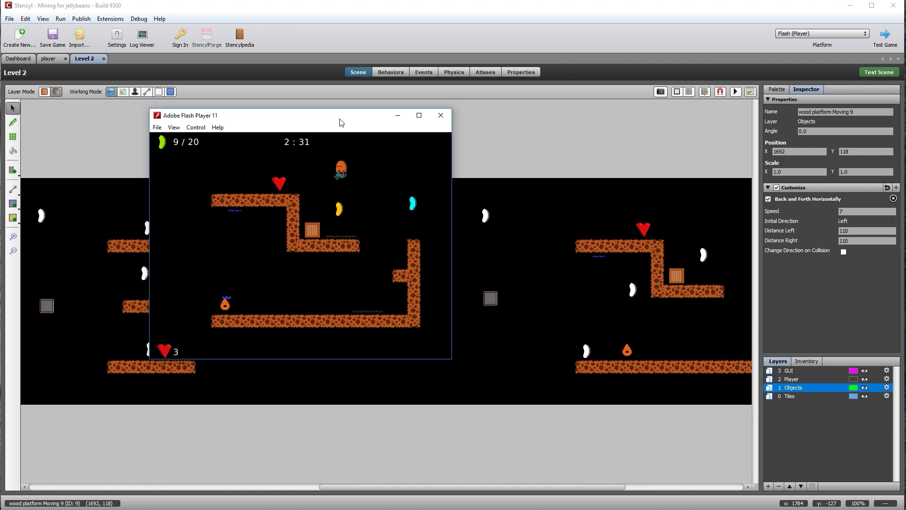
key("Up")
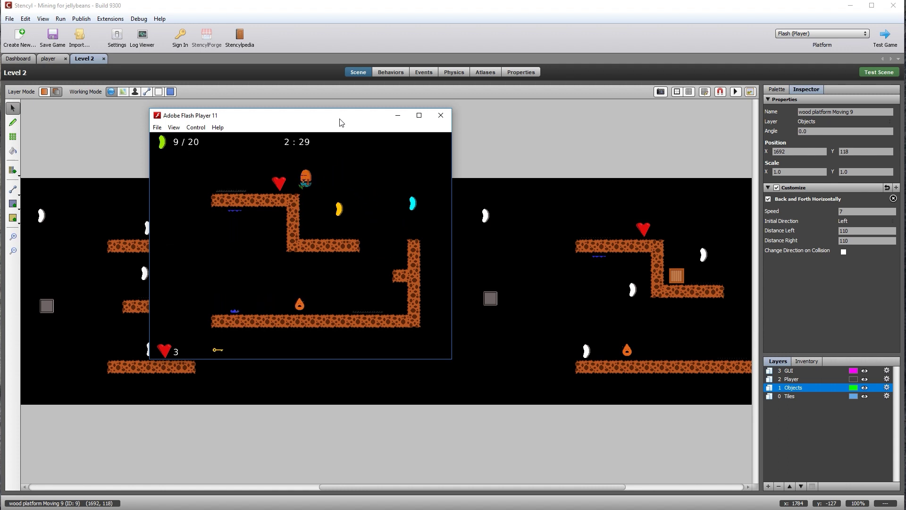
key("Left")
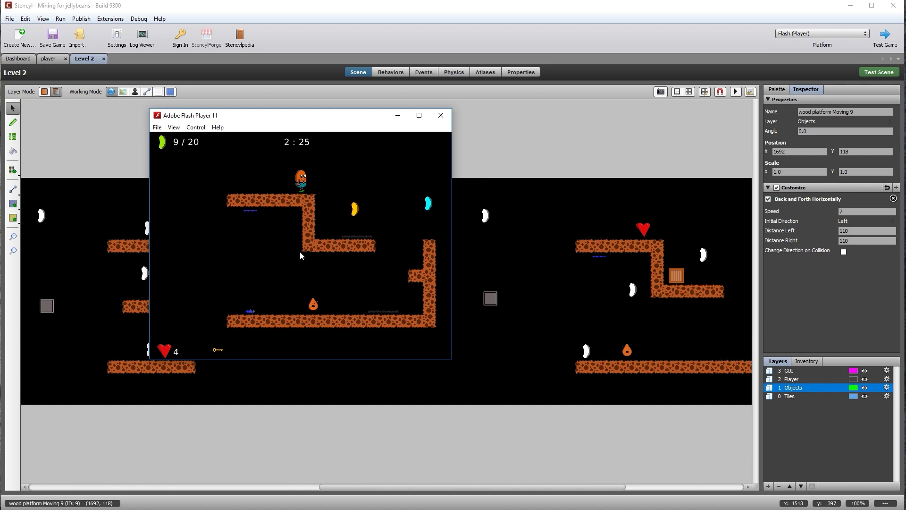
left_click(441, 115)
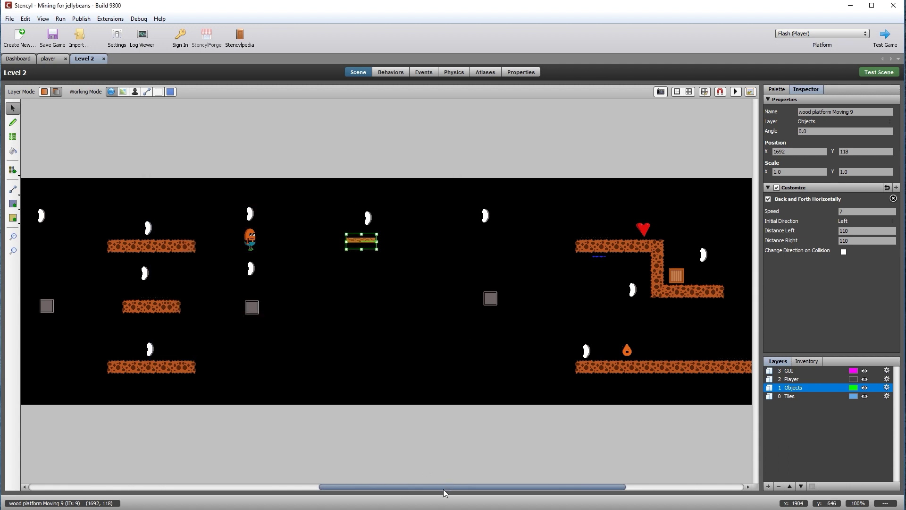
Move the player back to the level's start at (38, 359), run a brief scene test, and close the game.
scroll(444, 491, "left", 5)
left_click_drag(725, 239, 51, 361)
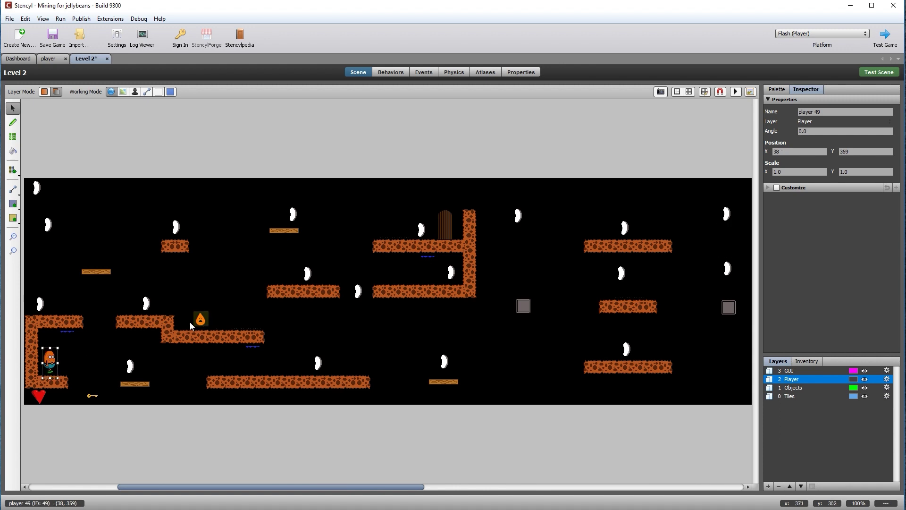
left_click(880, 73)
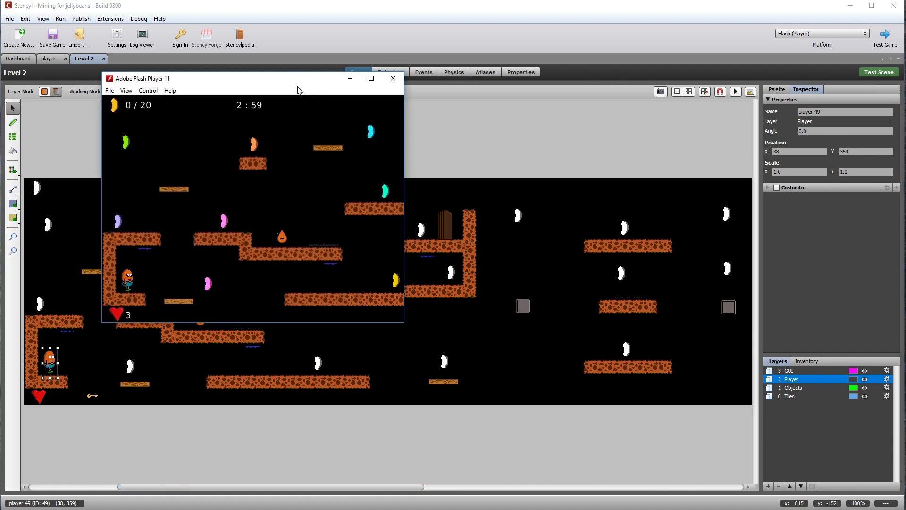
left_click_drag(236, 78, 340, 197)
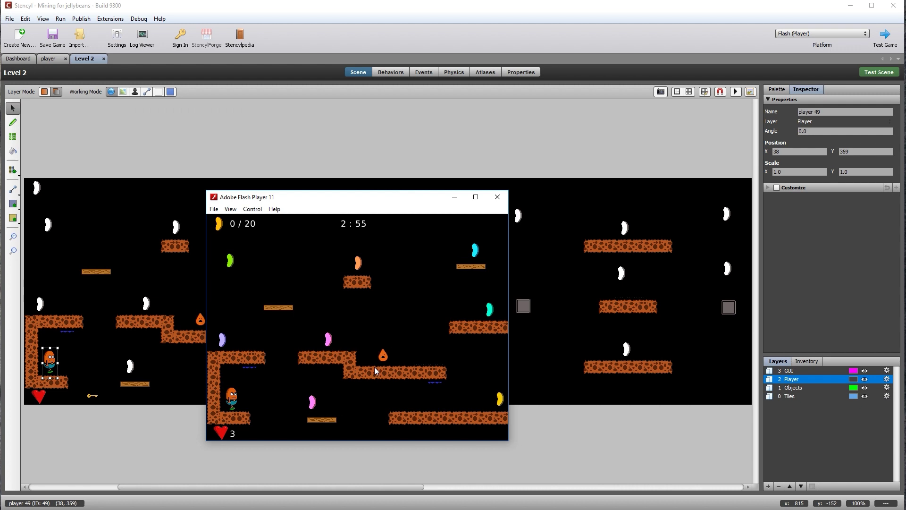
left_click(498, 197)
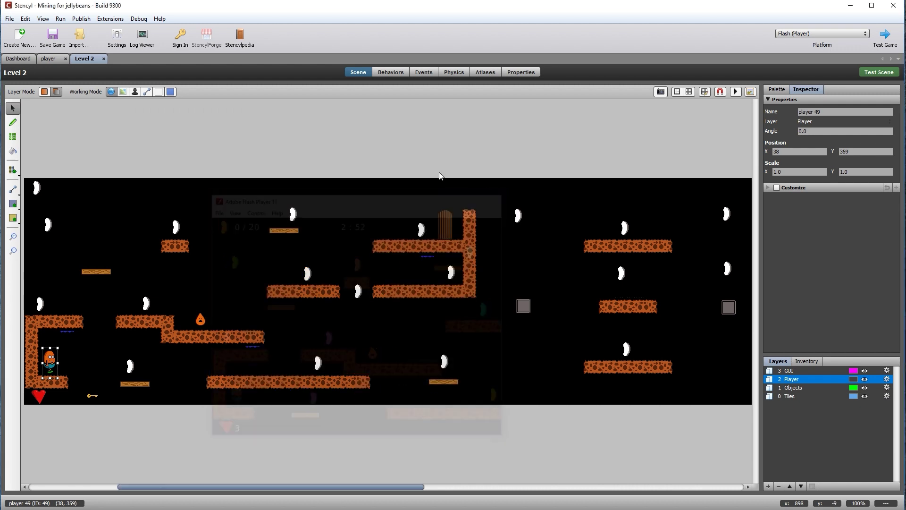
Activate the player's Player Damage behavior and save the game.
left_click(49, 58)
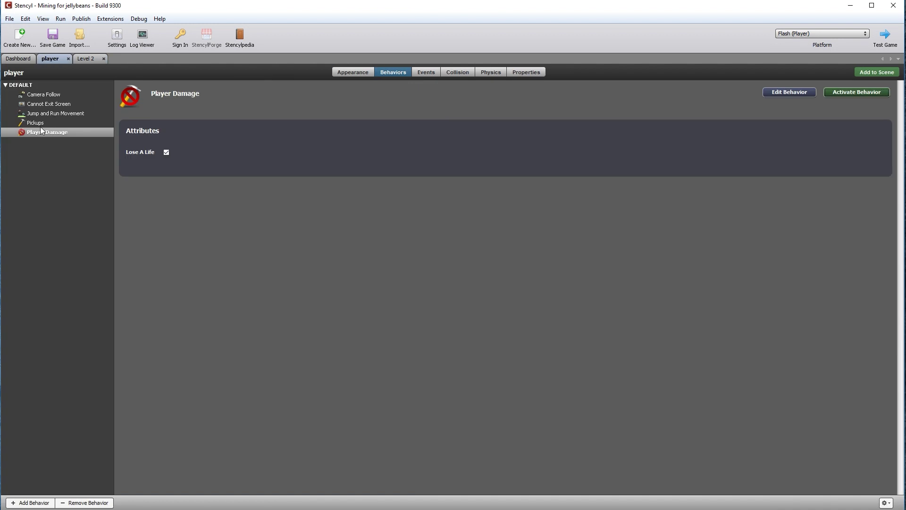
left_click(862, 93)
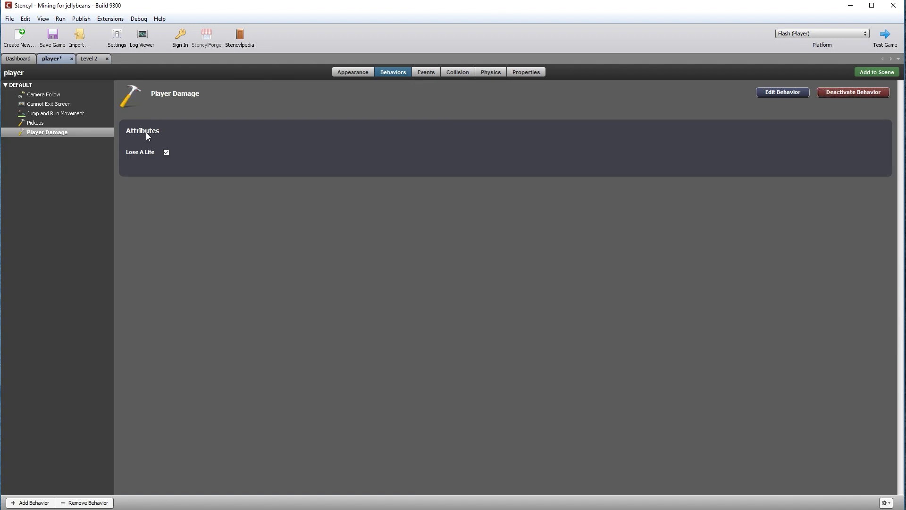
key("ctrl+s")
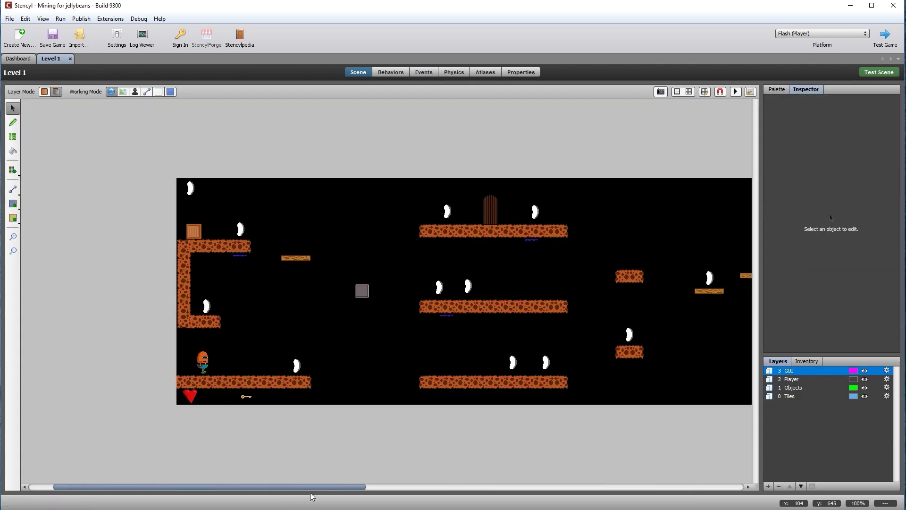
Check the door region in Level 1 and draw a 68 × 70 region around the Level 2 door at (856, 60).
left_click(158, 94)
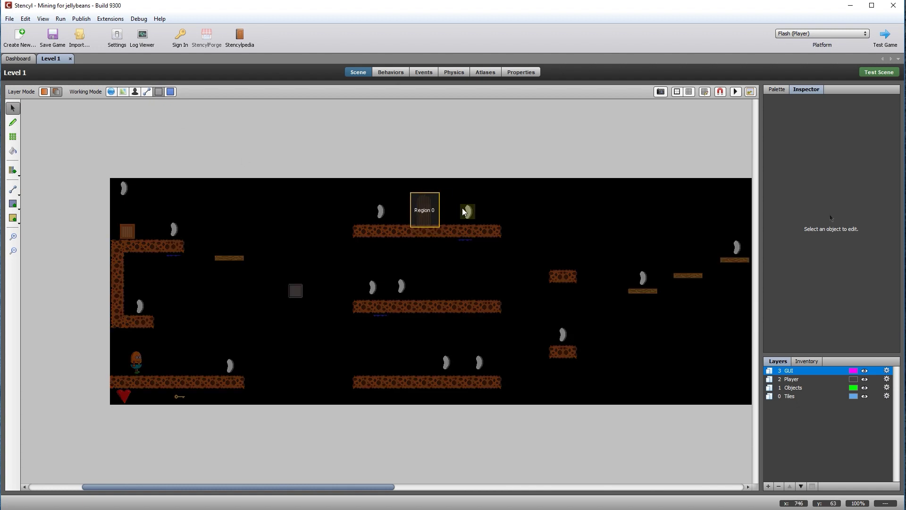
left_click(19, 59)
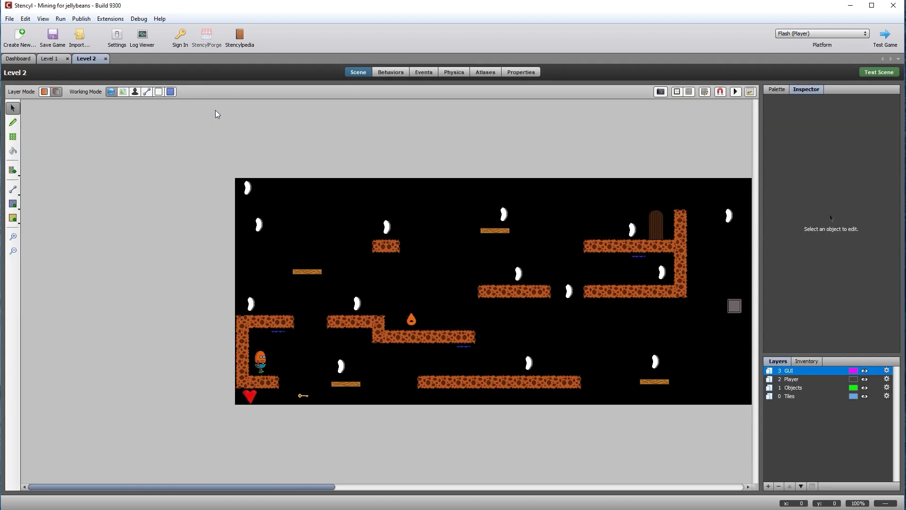
left_click_drag(329, 490, 446, 490)
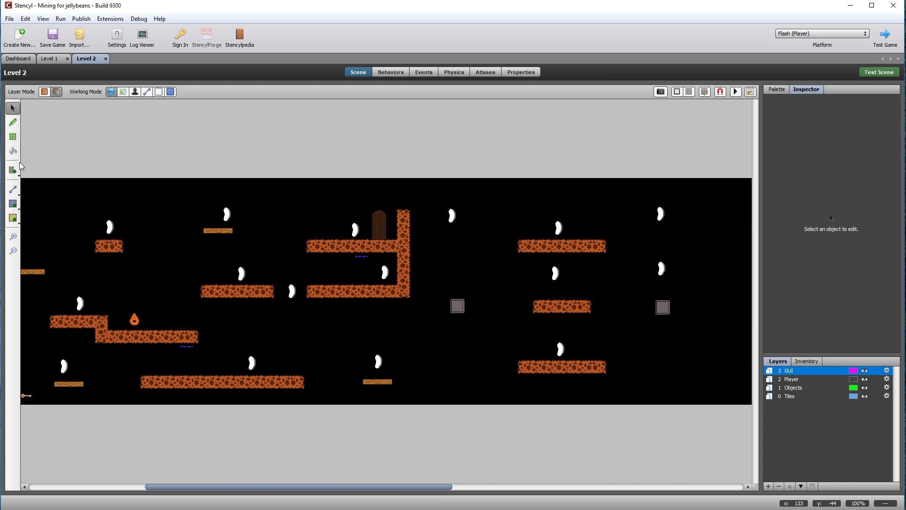
left_click(13, 203)
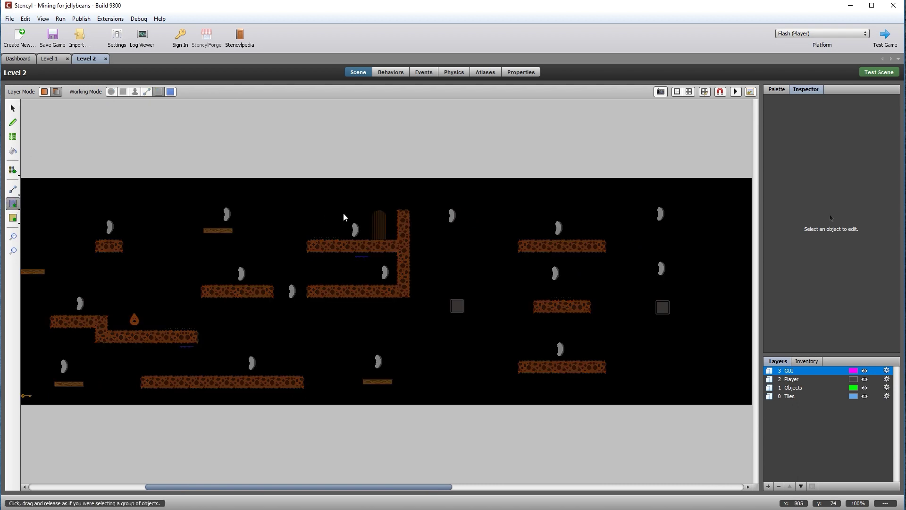
left_click_drag(362, 207, 394, 239)
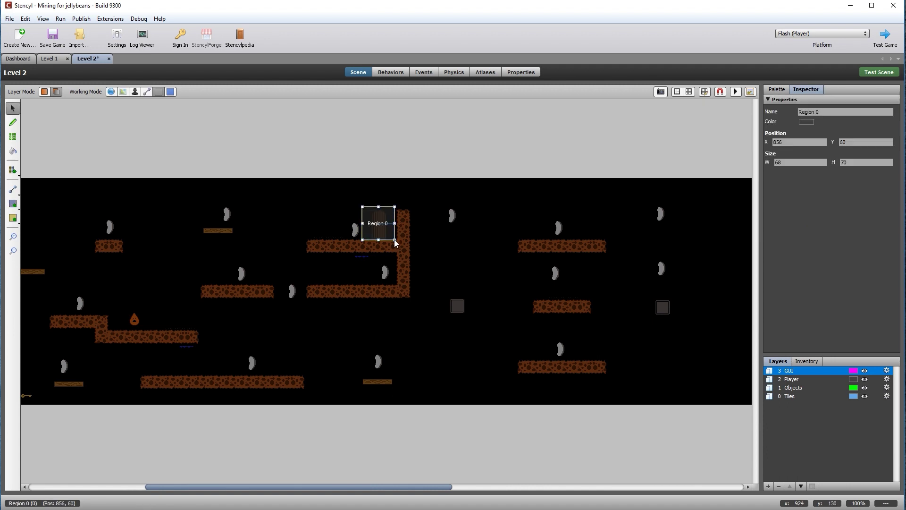
Check Level 1's door settings and customize the Level 2 door with Region 0 as its Door Region and Total Jellybeans 25.
left_click(52, 60)
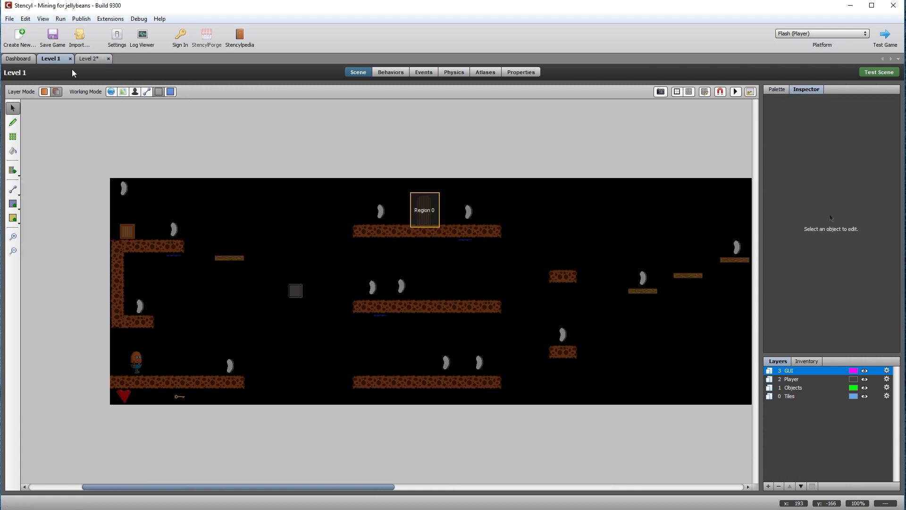
left_click(421, 207)
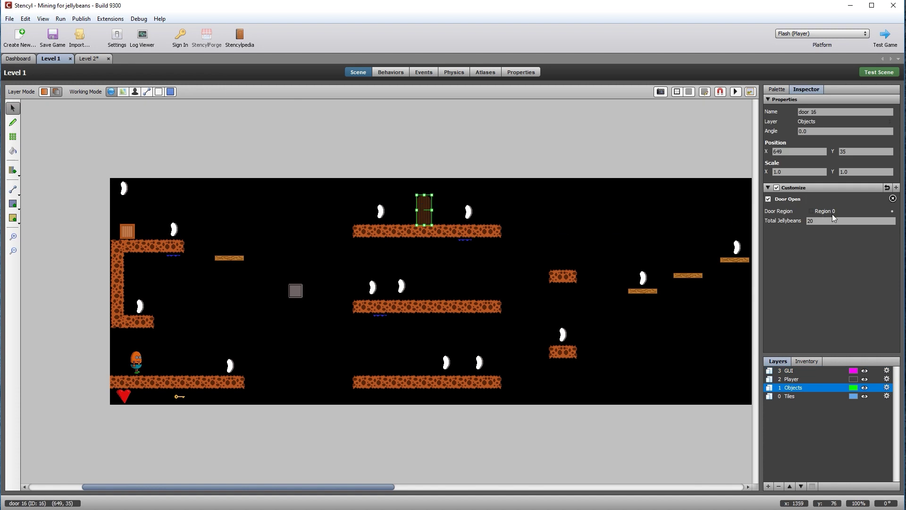
left_click(87, 58)
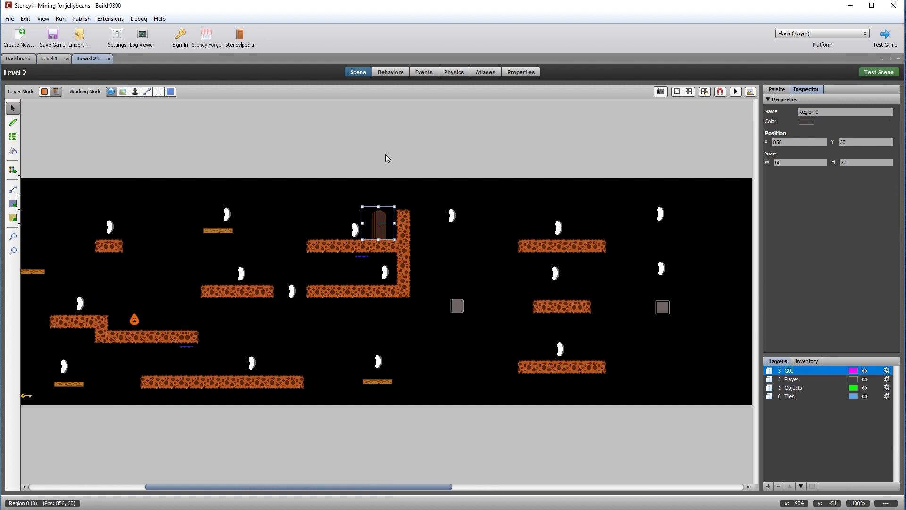
left_click(385, 215)
left_click(380, 219)
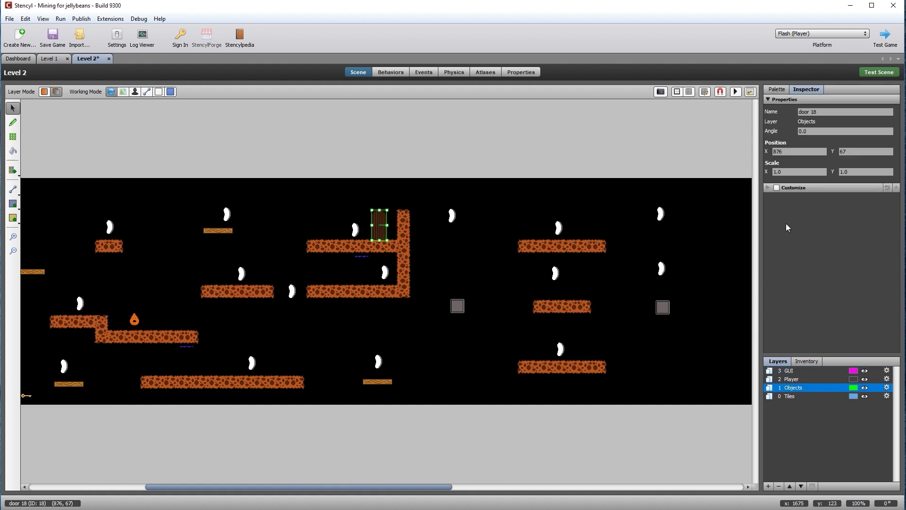
left_click(777, 188)
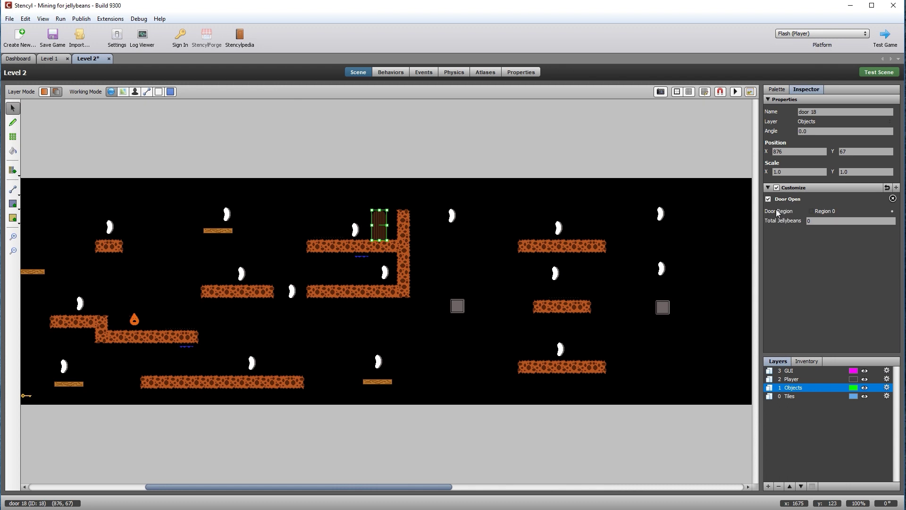
left_click(836, 212)
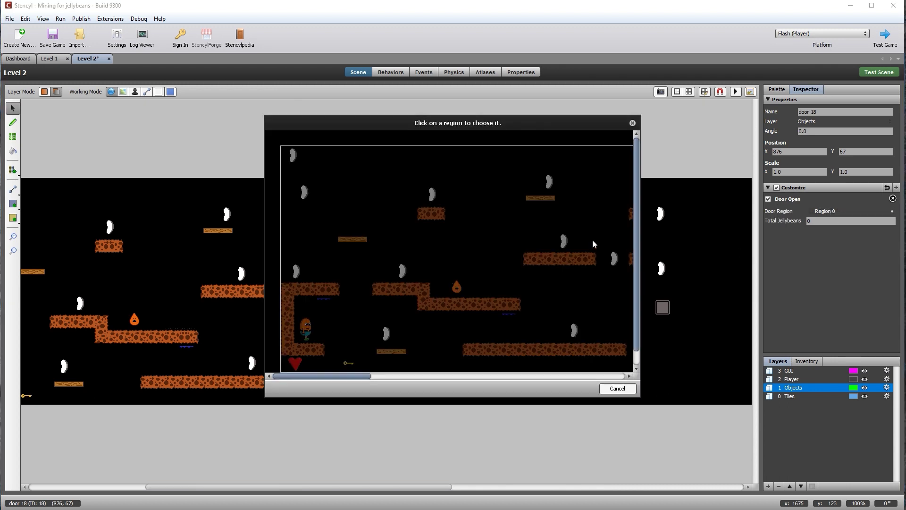
left_click_drag(339, 378, 437, 380)
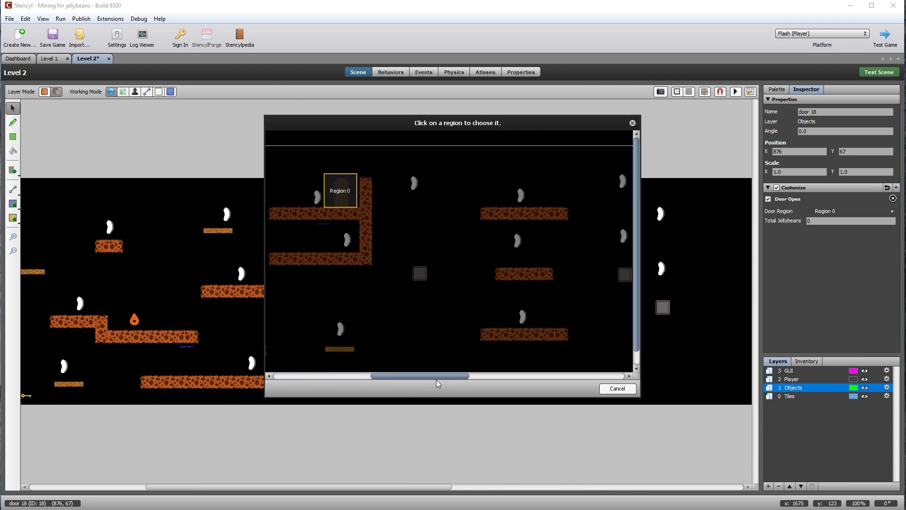
left_click(337, 188)
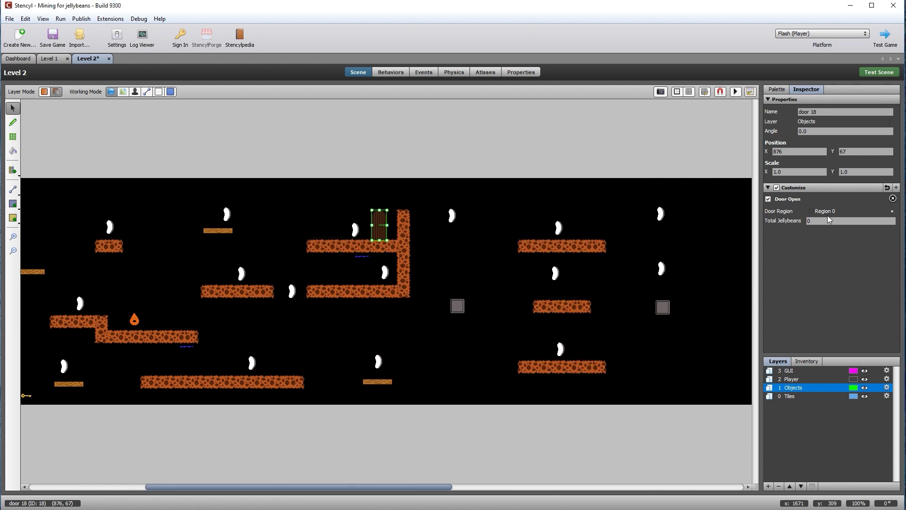
double_click(808, 221)
type("25")
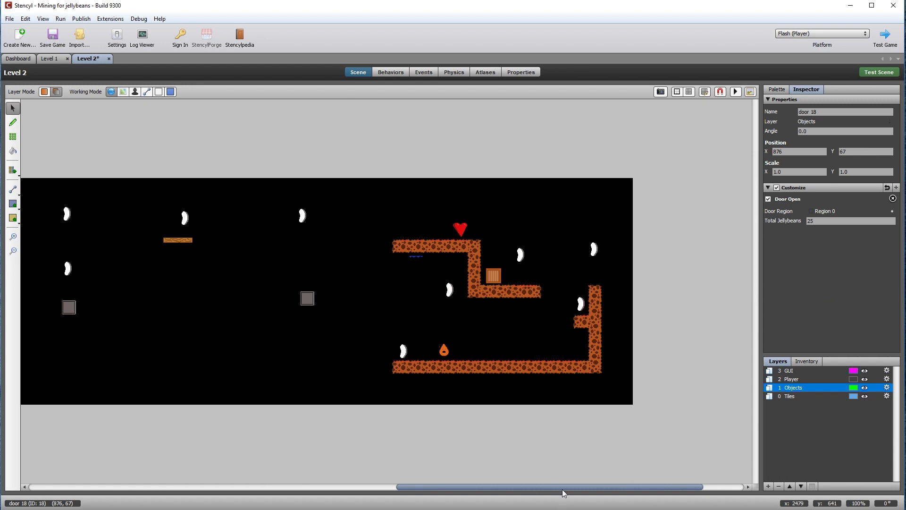
Move the player to (622, 154), onto the middle brick platform near the door, and test the scene.
left_click_drag(562, 489, 276, 488)
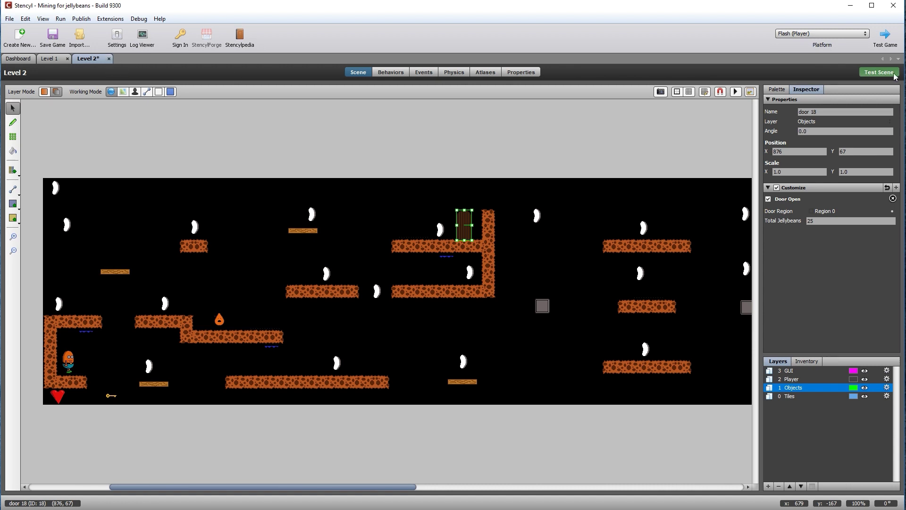
left_click_drag(69, 362, 345, 264)
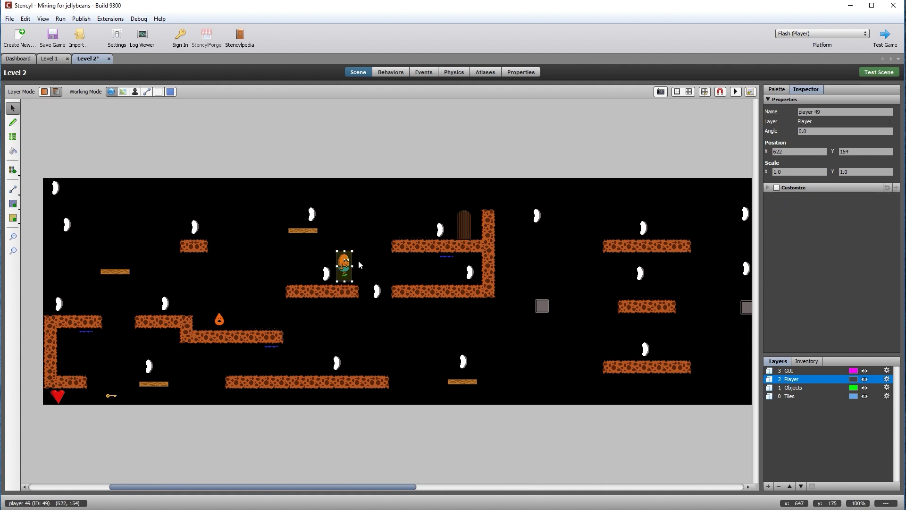
left_click(889, 74)
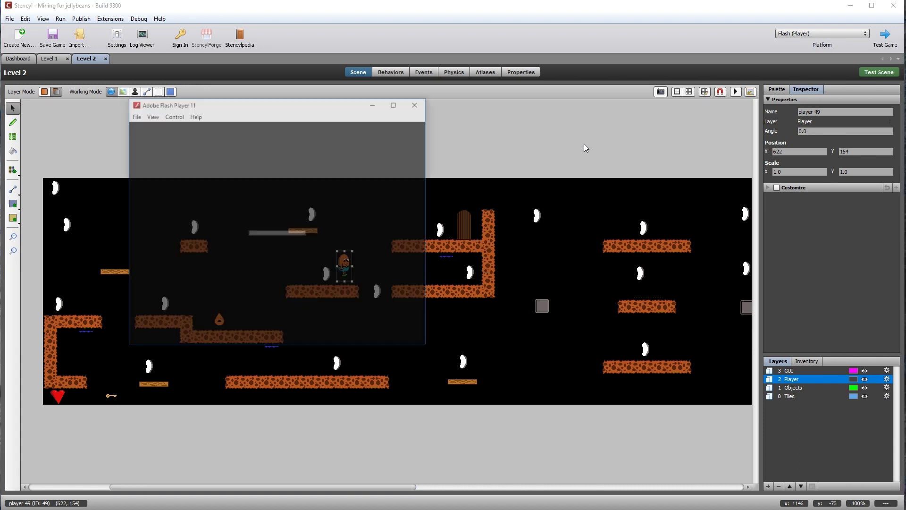
Playtest Level 2 by moving the player to the door at the end of the upper platform, and close the test.
left_click_drag(298, 112, 423, 171)
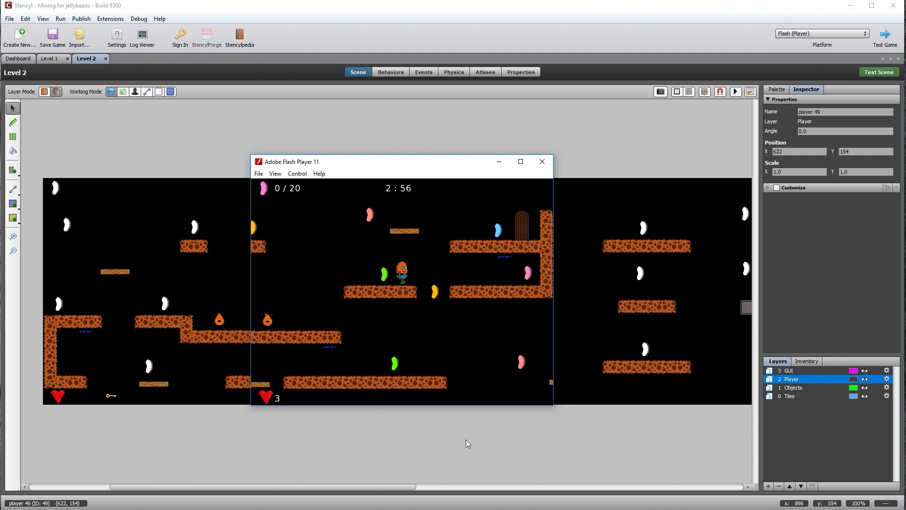
key("Right")
key("Up")
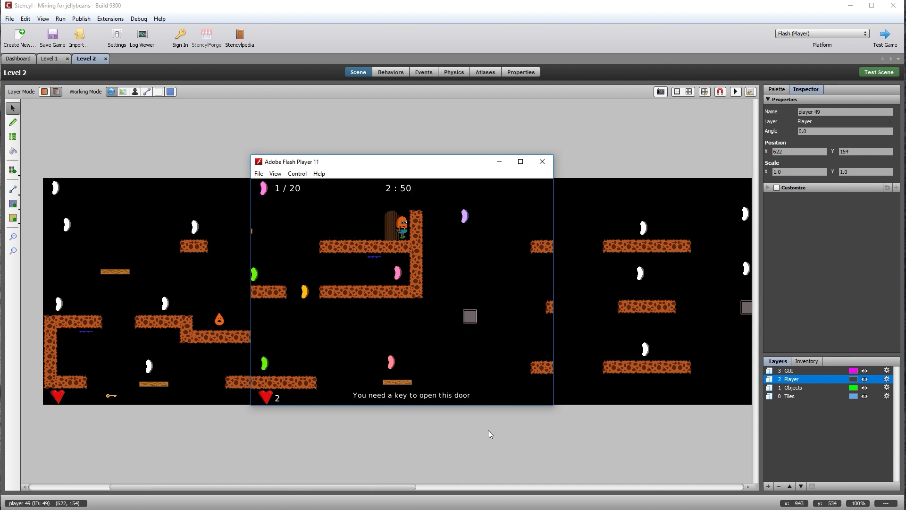
left_click(542, 161)
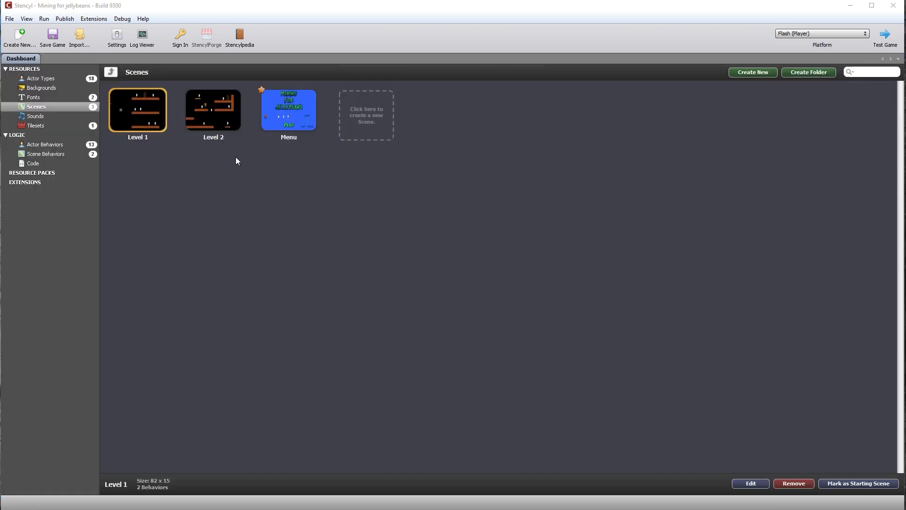
Open Level 2's GUI behavior and check the Minutes attribute in the game settings.
double_click(213, 116)
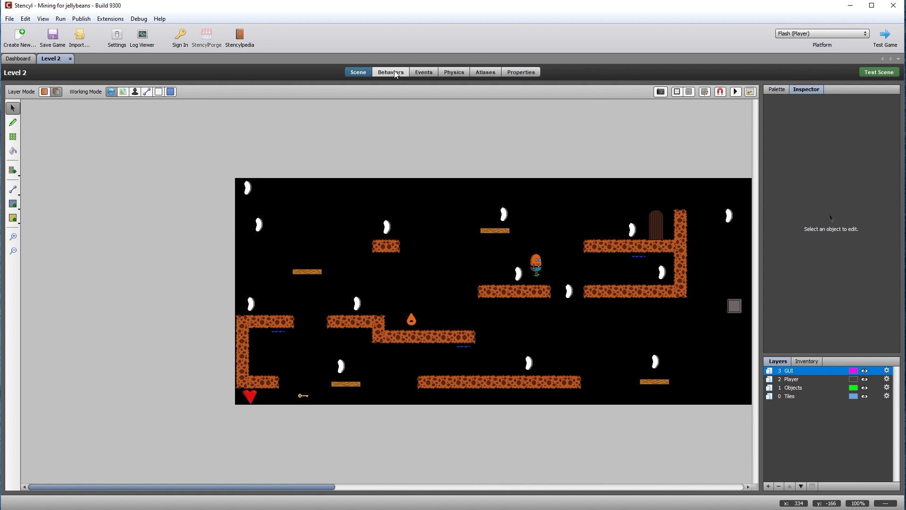
left_click(391, 73)
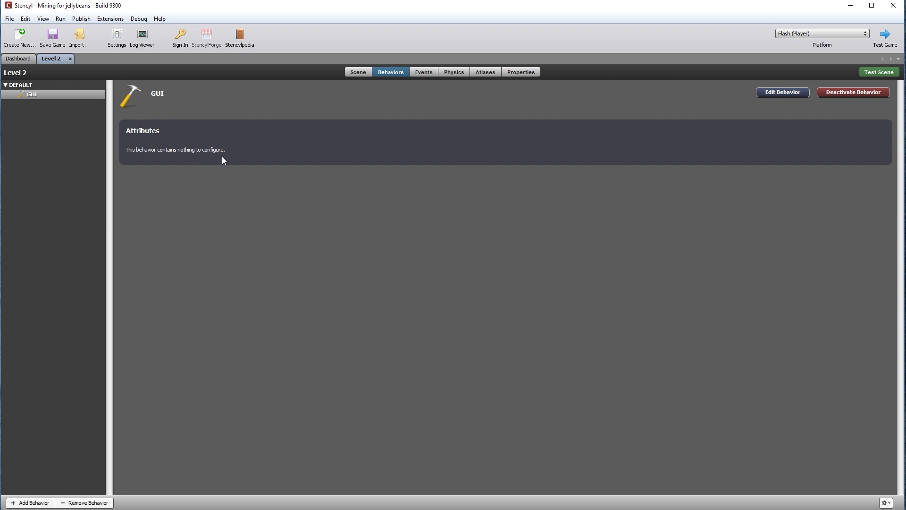
left_click(783, 92)
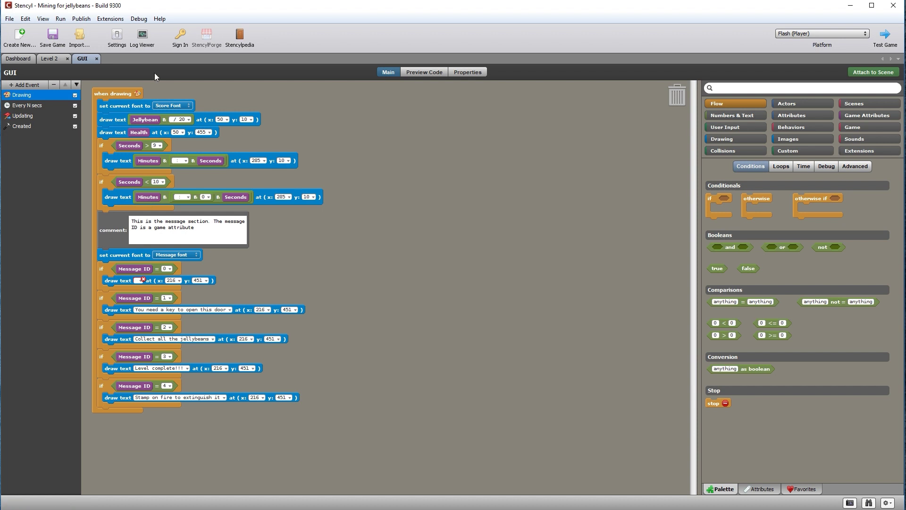
left_click(117, 38)
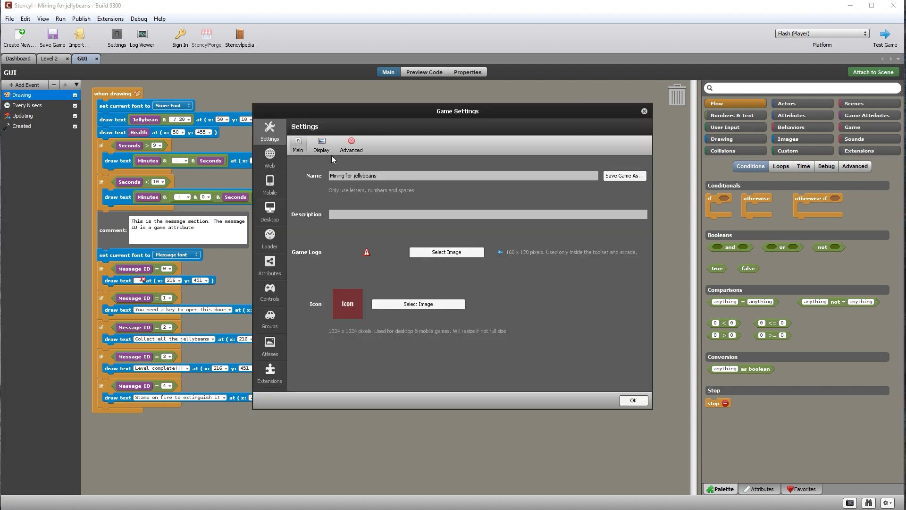
left_click(270, 274)
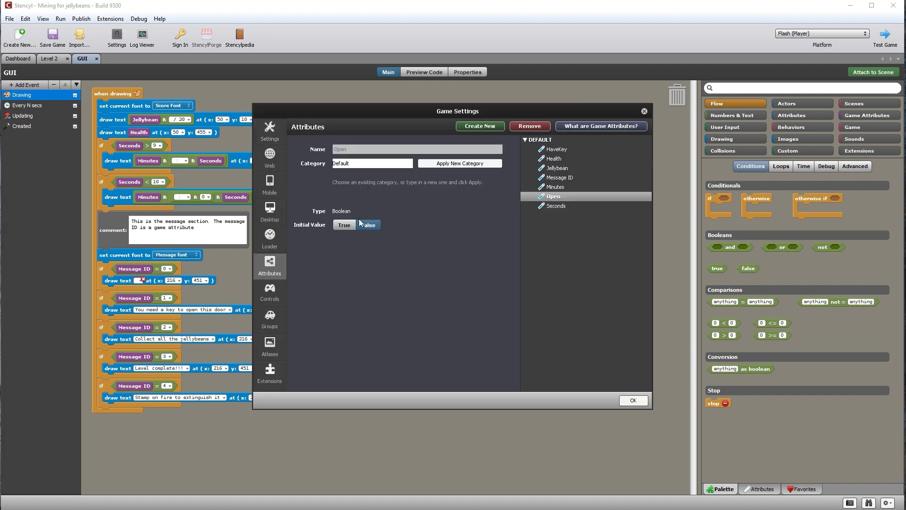
left_click(562, 188)
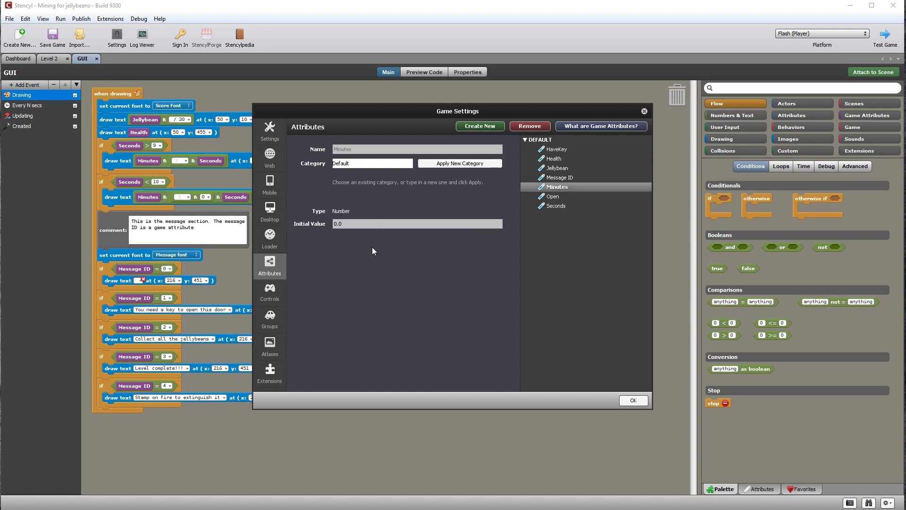
left_click(631, 403)
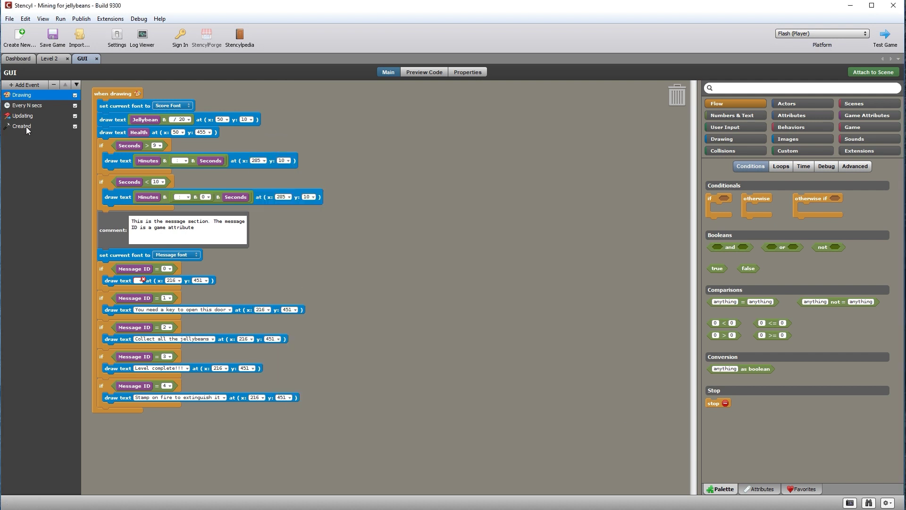
Create a Number attribute TimeStart in the GUI behavior and use it as the Minutes value in the Created event.
left_click(26, 127)
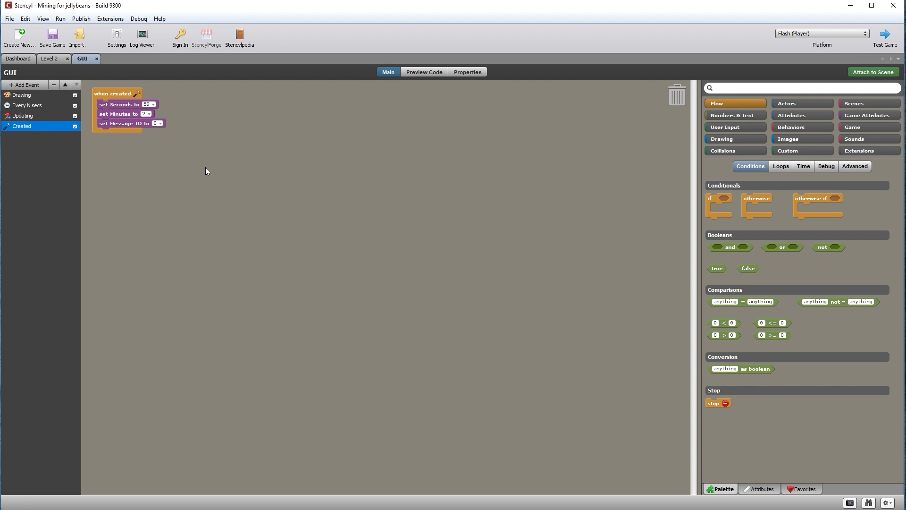
left_click(819, 118)
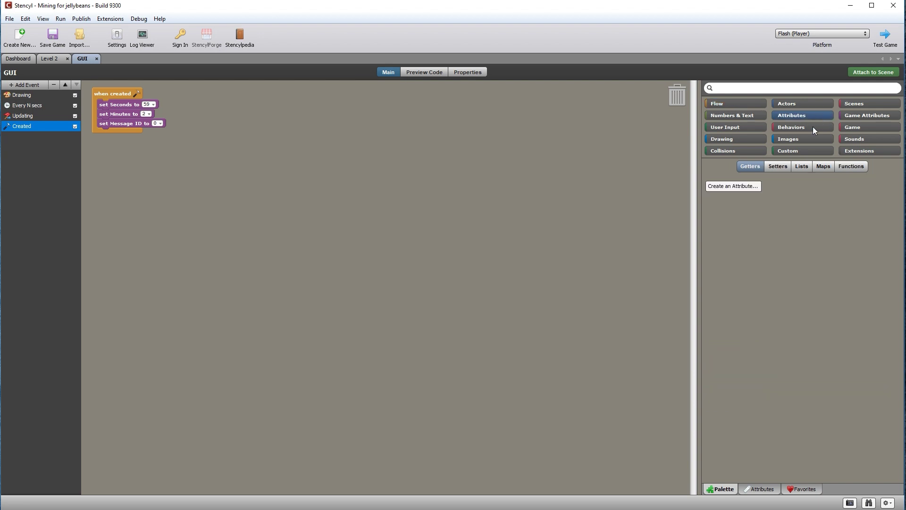
left_click(739, 189)
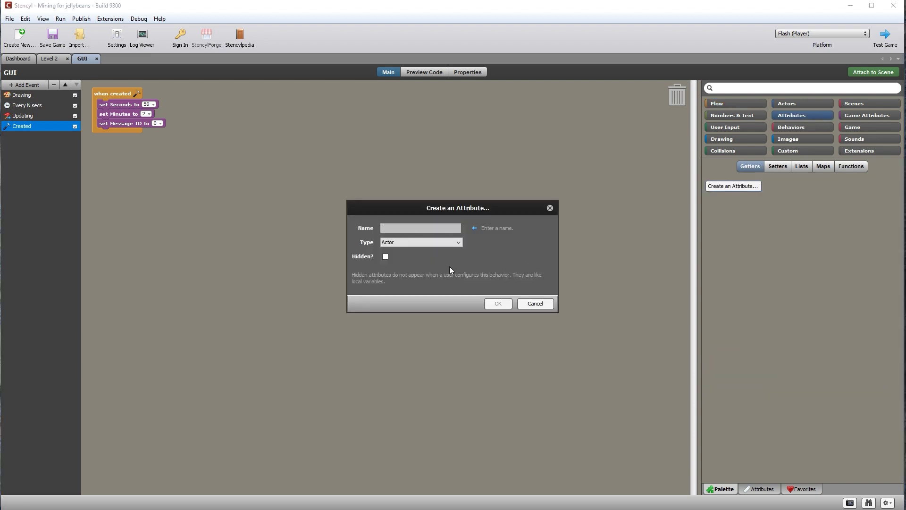
type("TimeStart")
left_click(451, 242)
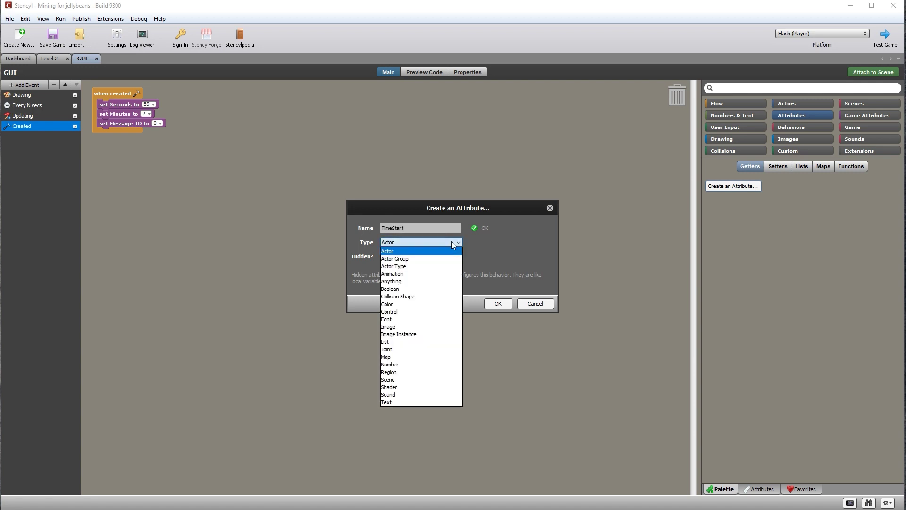
left_click(411, 364)
left_click(497, 303)
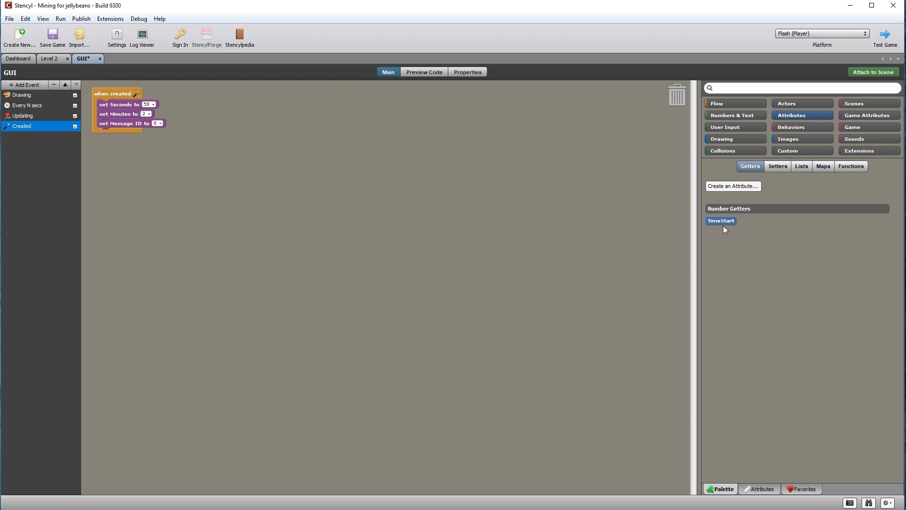
left_click_drag(722, 221, 159, 117)
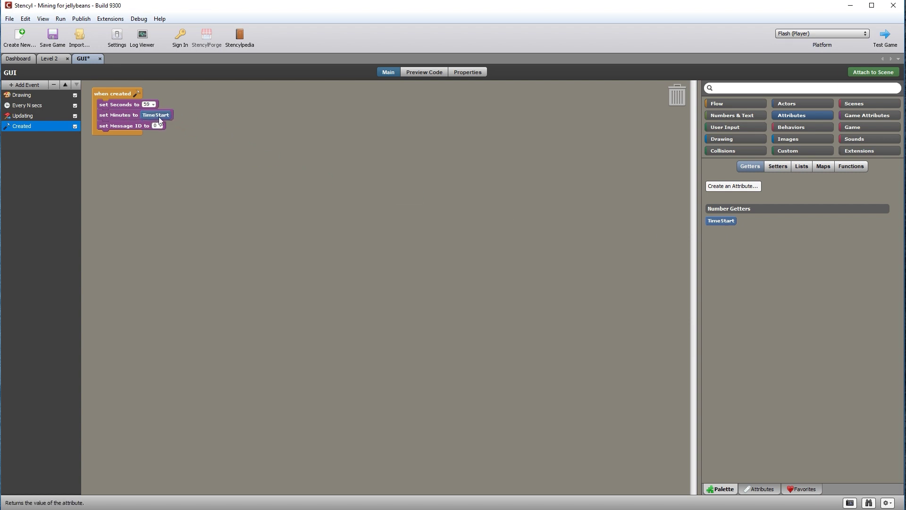
left_click(103, 59)
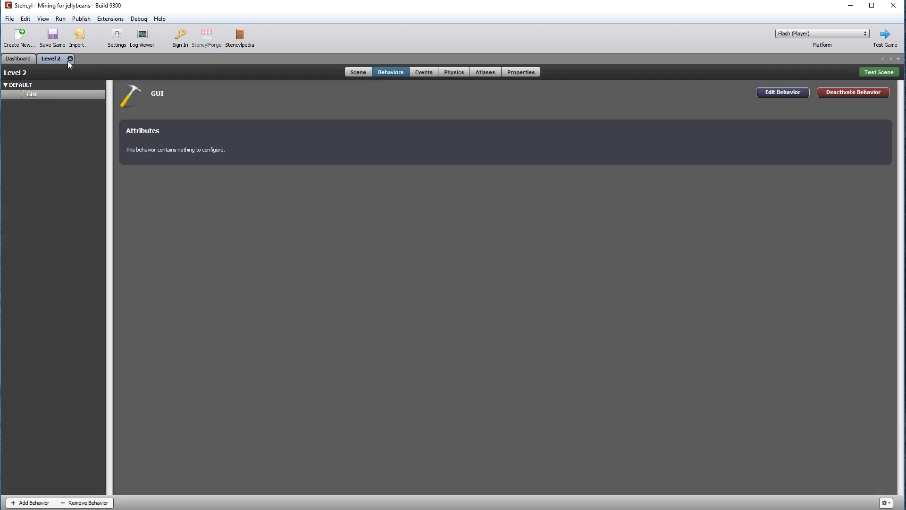
Reopen Level 2 and set its GUI behavior's TimeStart to 3.
left_click(68, 60)
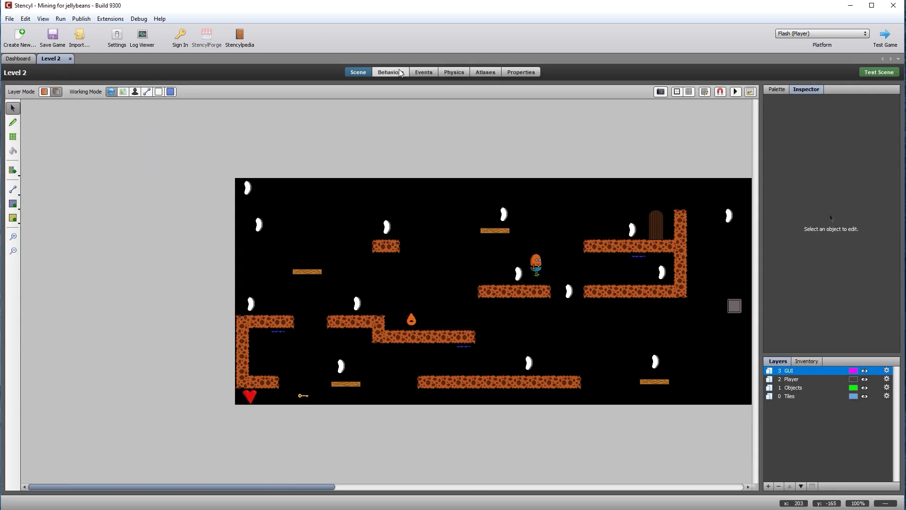
left_click(390, 72)
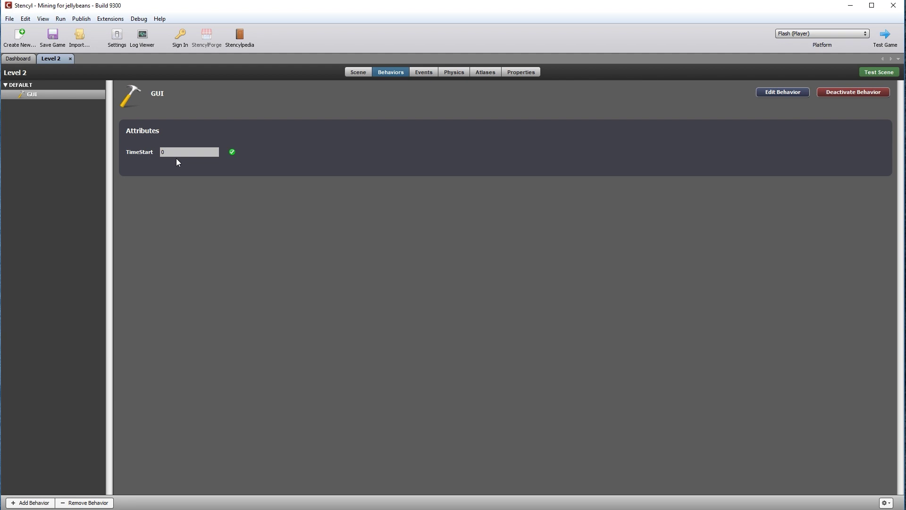
left_click_drag(173, 154, 140, 150)
type("3")
left_click(360, 72)
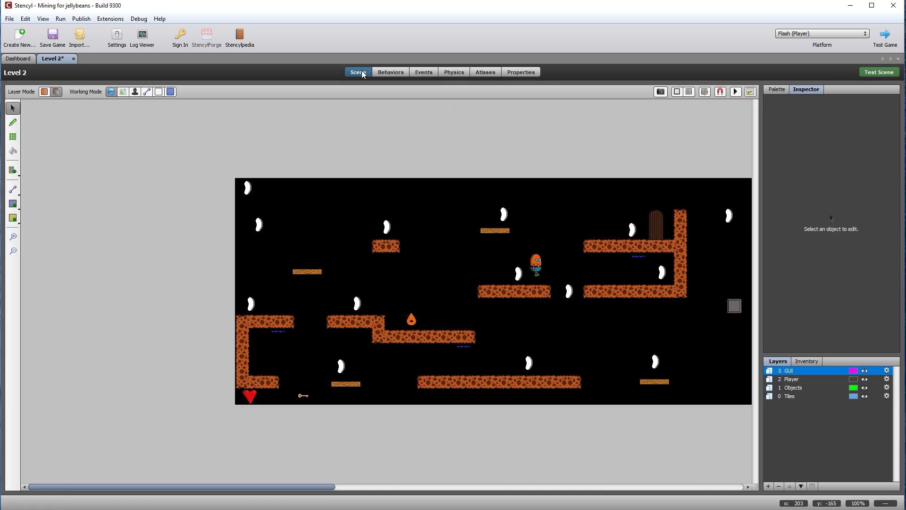
Test the Level 2 scene to check the countdown's starting time, and close the test.
left_click(879, 72)
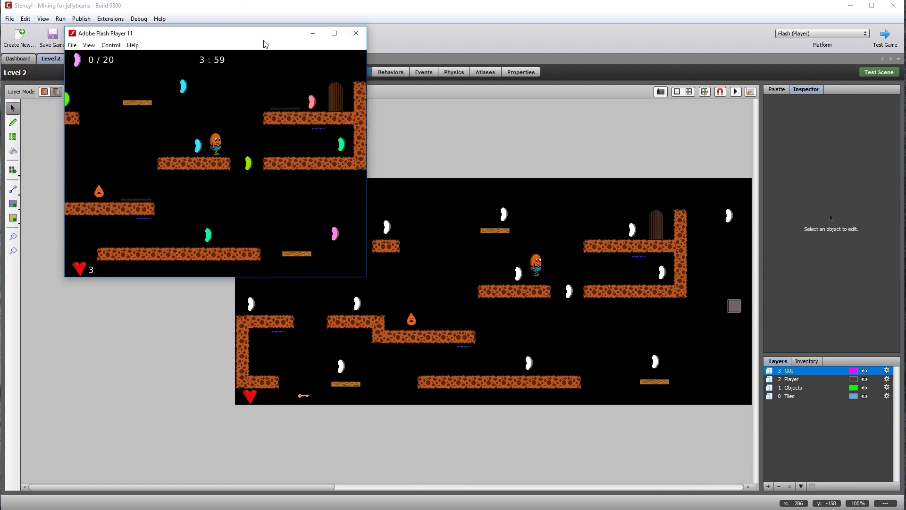
left_click_drag(253, 35, 434, 156)
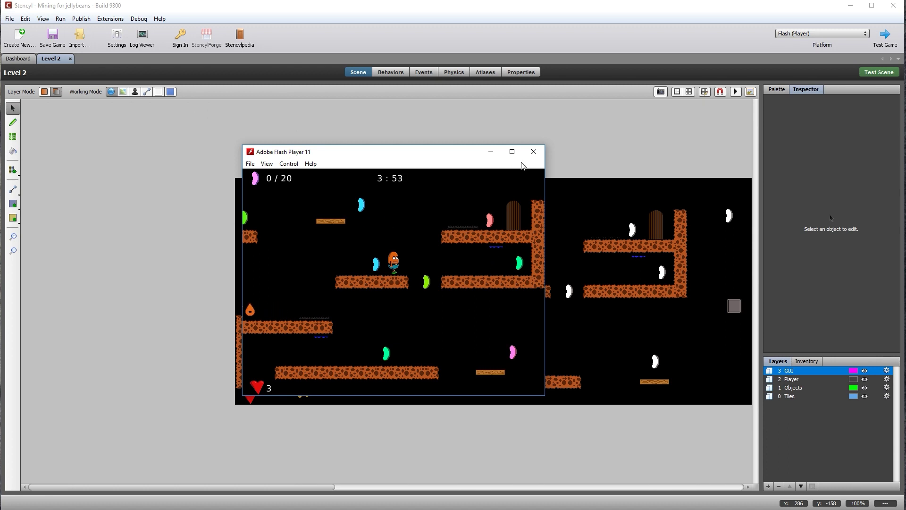
left_click(539, 151)
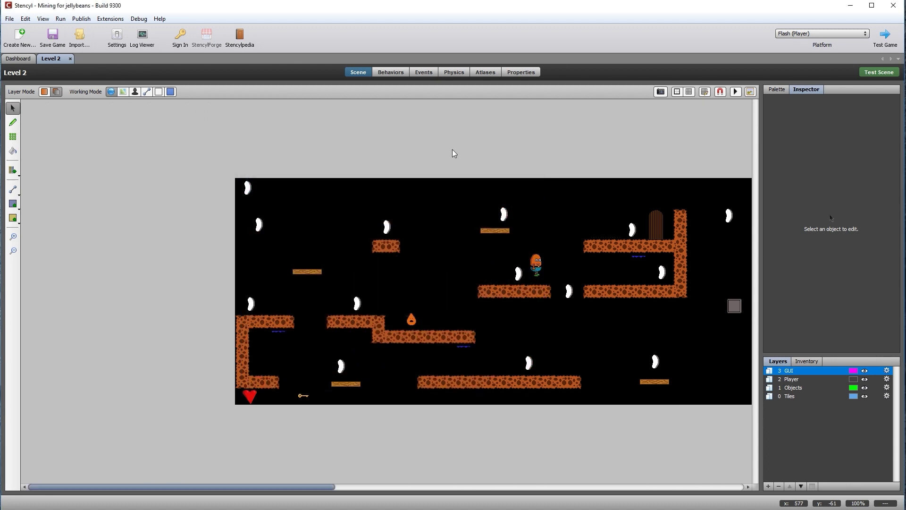
Open Level 1 and set its GUI behavior's TimeStart to 2.
left_click(12, 58)
double_click(116, 109)
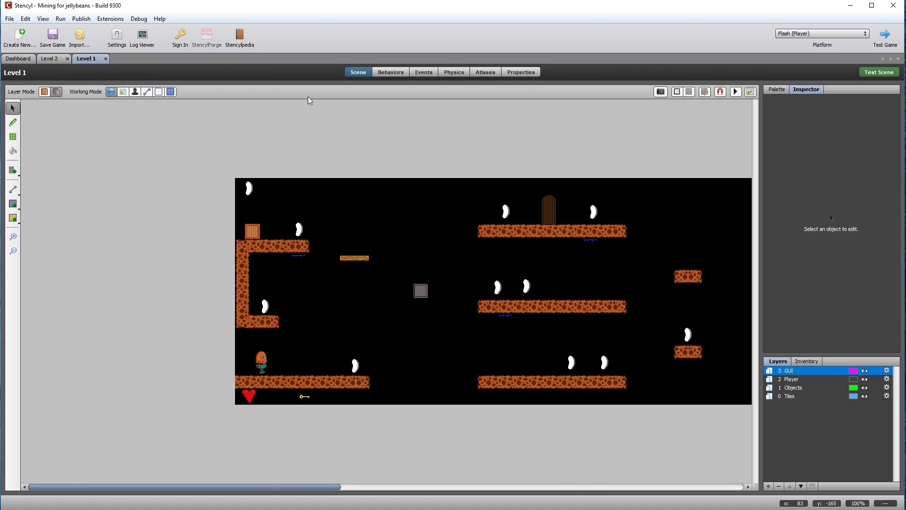
left_click(393, 74)
left_click_drag(175, 152, 147, 152)
type("2")
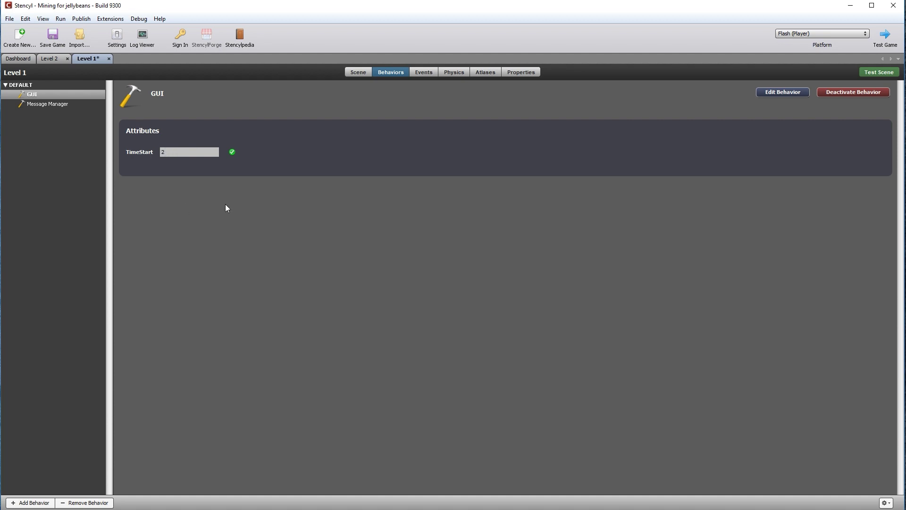
Open the GUI behavior from Level 2 and review its Updating, Every N secs and Drawing events.
left_click(51, 61)
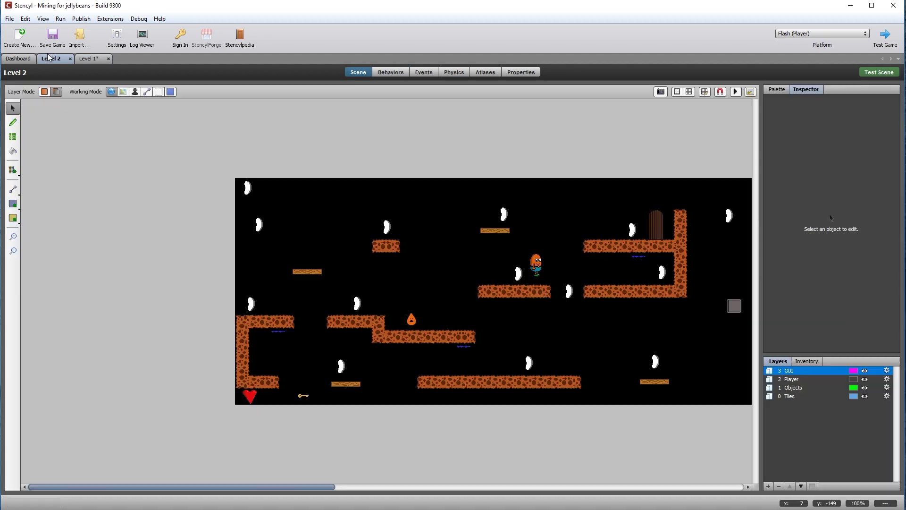
left_click(399, 74)
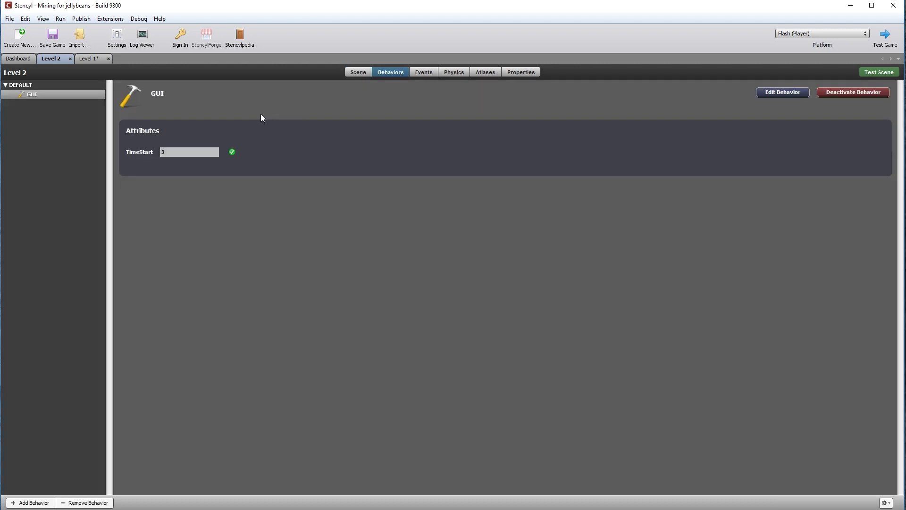
left_click(786, 92)
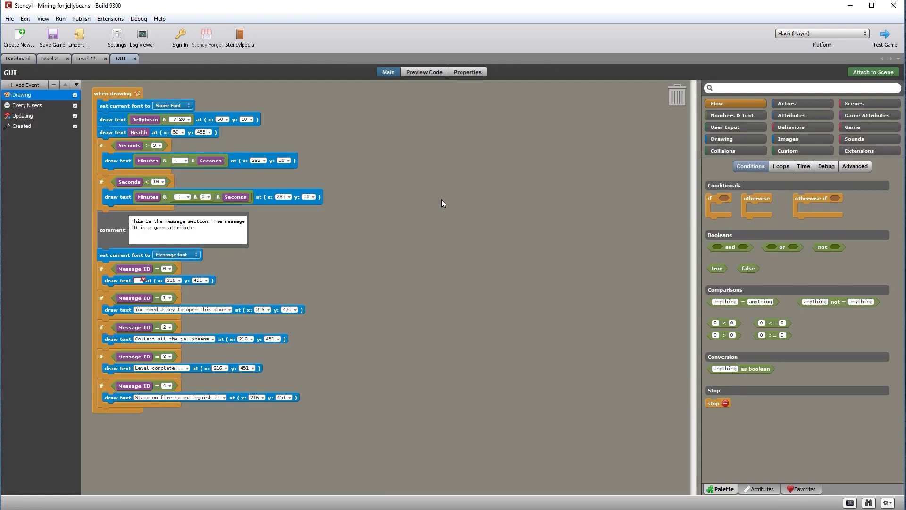
left_click(27, 116)
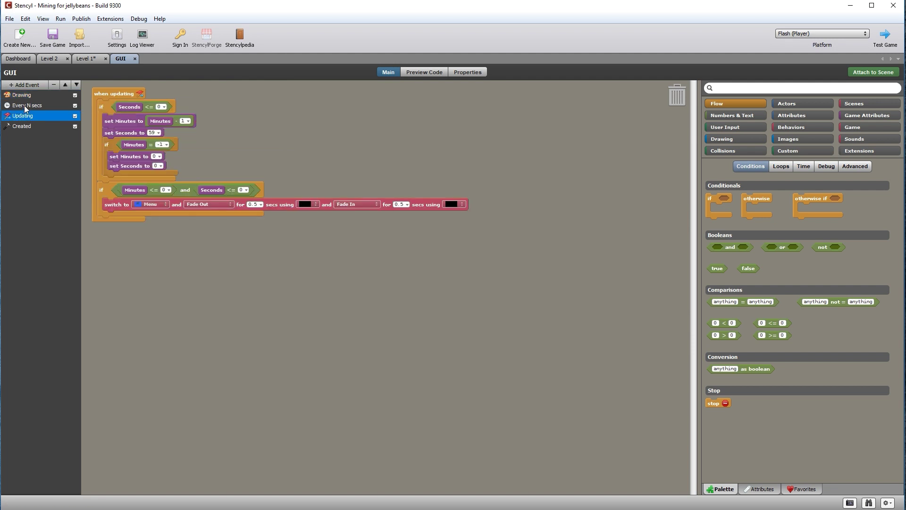
left_click(24, 105)
left_click(22, 94)
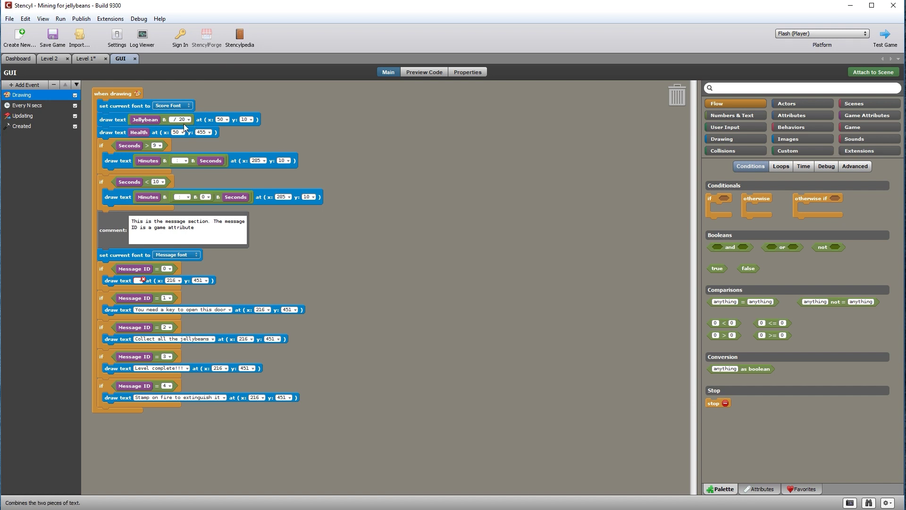
Create a Number attribute TotalBeans in the GUI behavior.
left_click(812, 115)
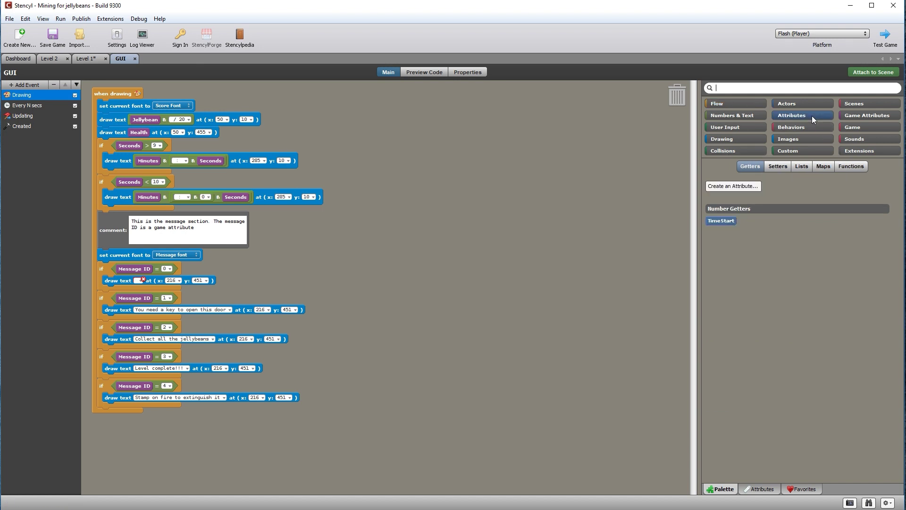
left_click(752, 187)
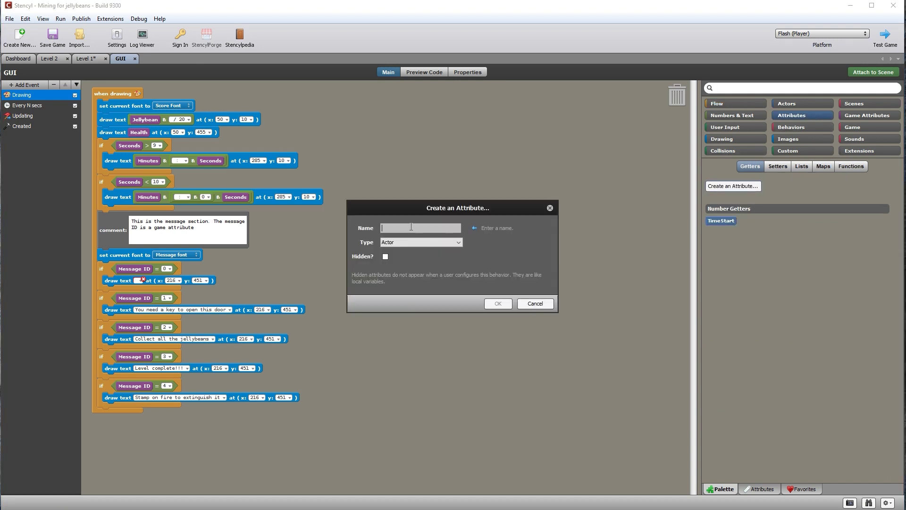
left_click(454, 244)
left_click(398, 365)
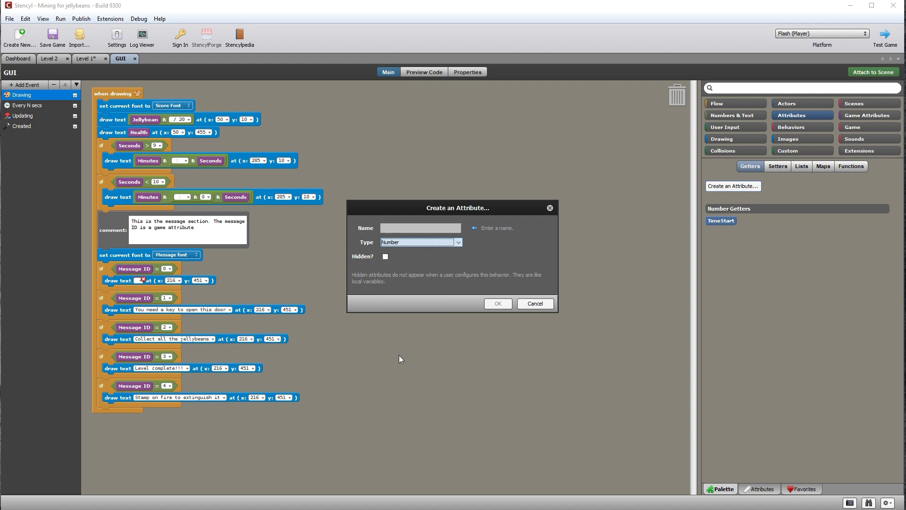
type("TotalB")
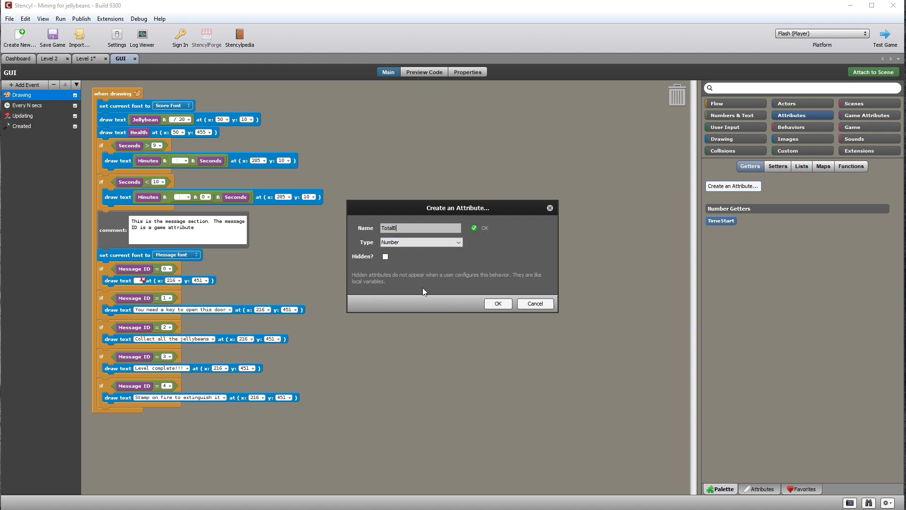
type("eans")
left_click(498, 304)
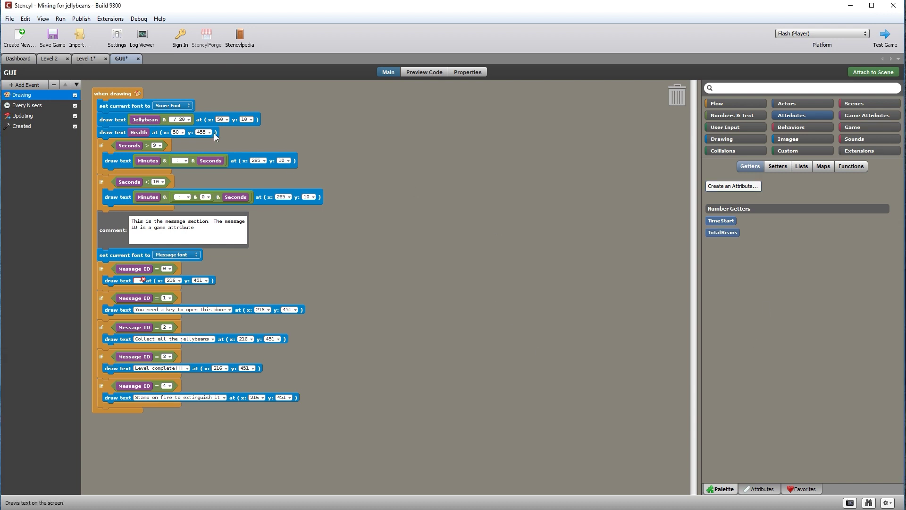
Detach the jellybean counter text from its draw text block and add a separate text-joining block beginning with "/".
left_click_drag(163, 120, 412, 140)
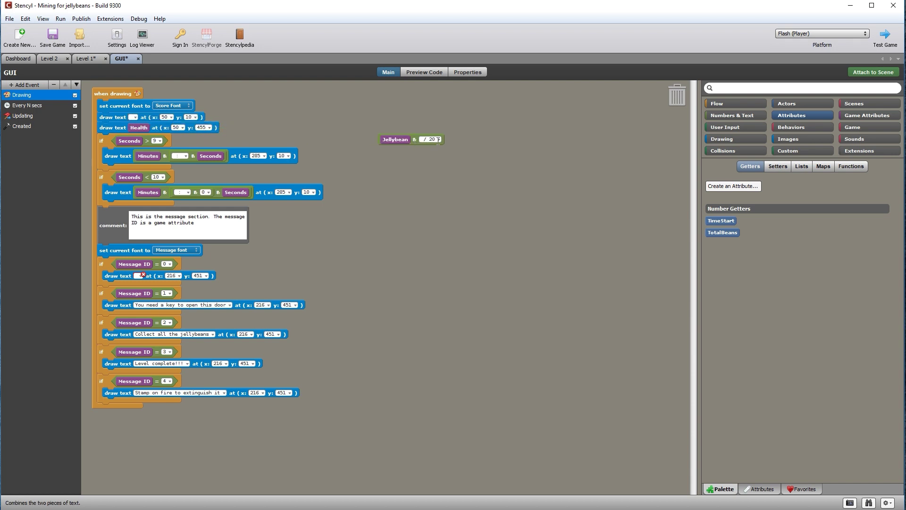
left_click(752, 114)
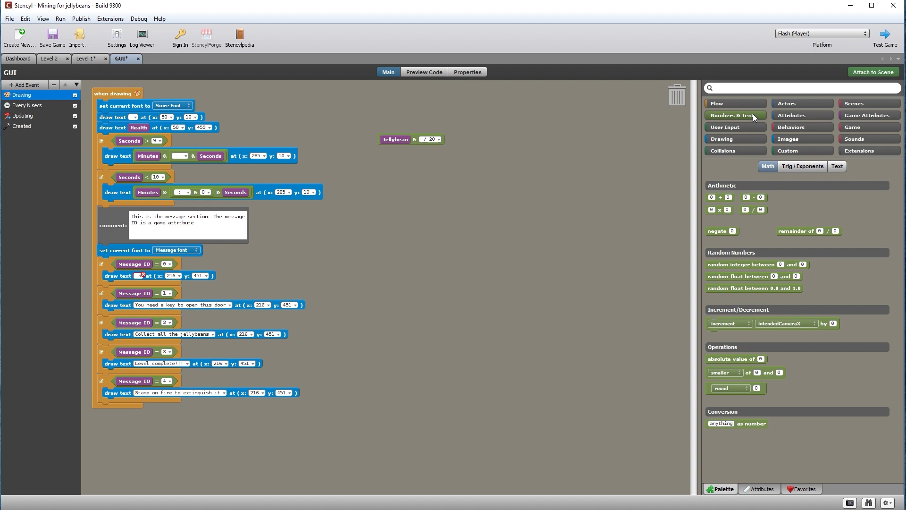
left_click(838, 166)
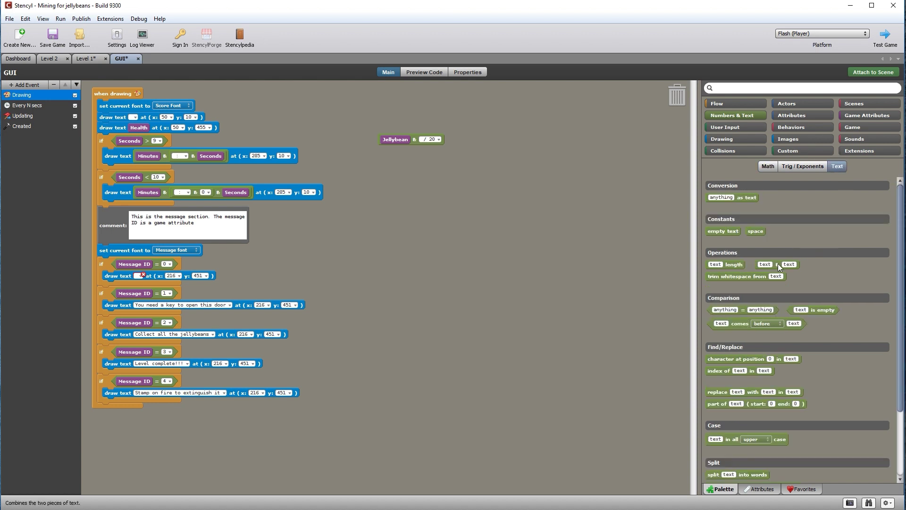
left_click_drag(777, 265, 495, 165)
left_click(768, 167)
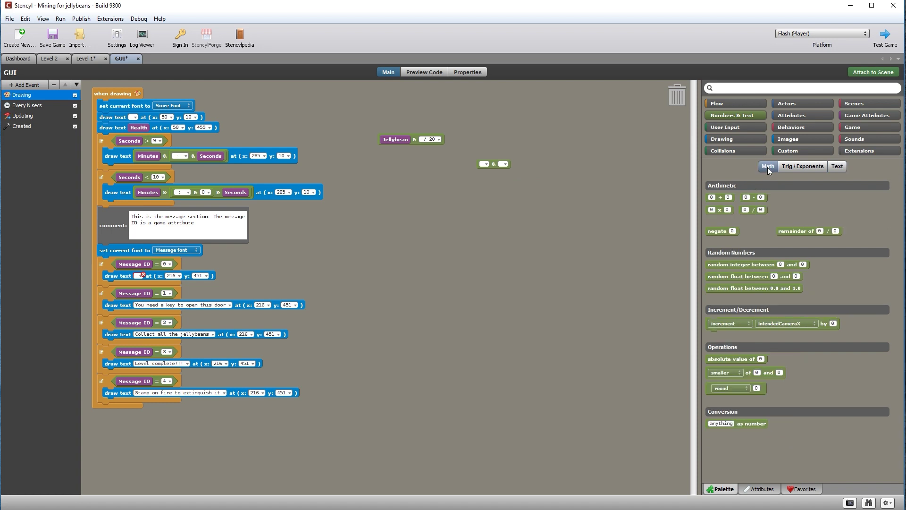
left_click(485, 164)
type("/")
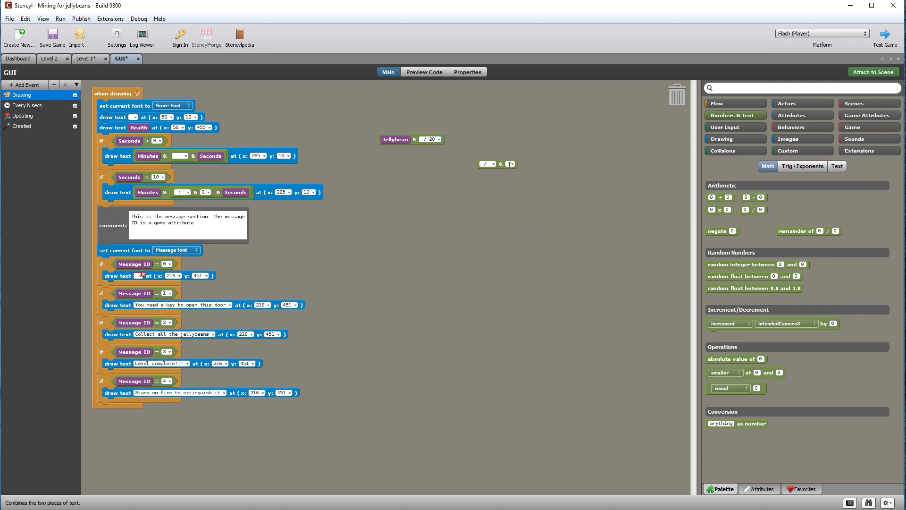
Complete the joining block with TotalBeans, substitute it for "/ 20" in the jellybean counter, and return the counter to the draw text block.
left_click(796, 115)
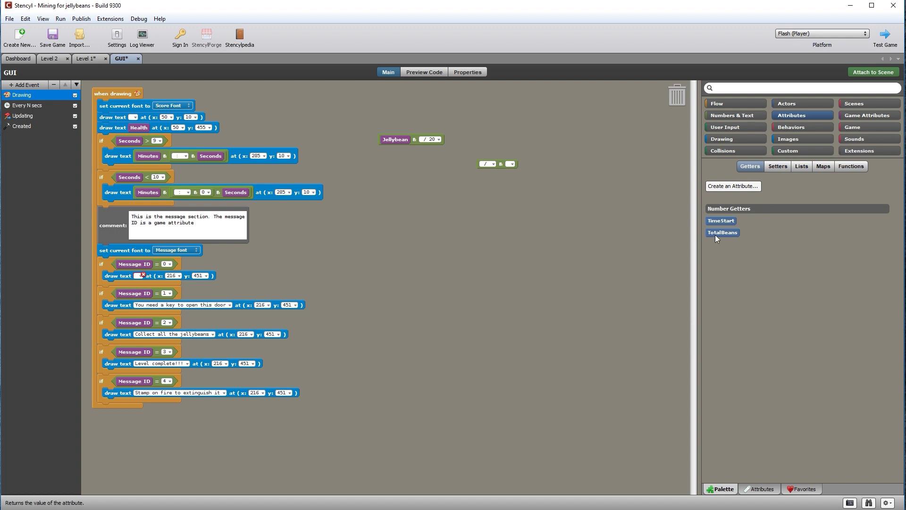
left_click_drag(525, 166, 446, 143)
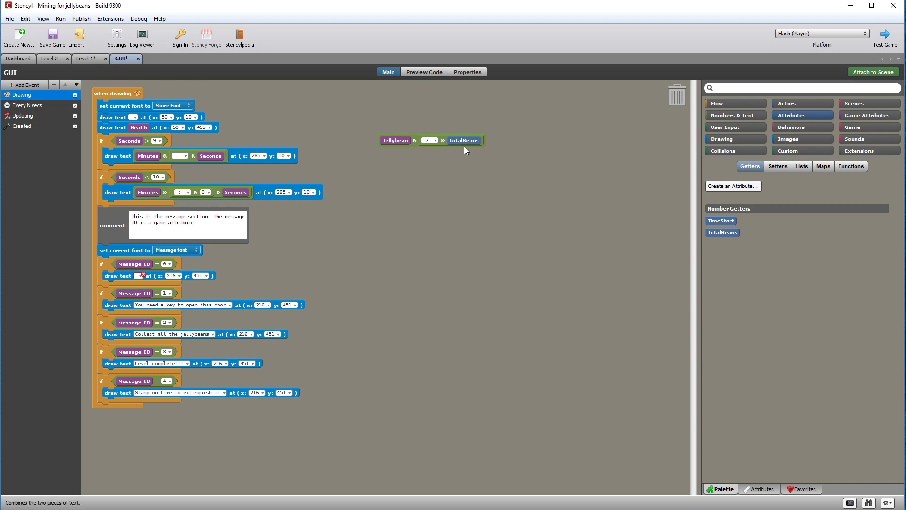
left_click_drag(416, 143, 129, 120)
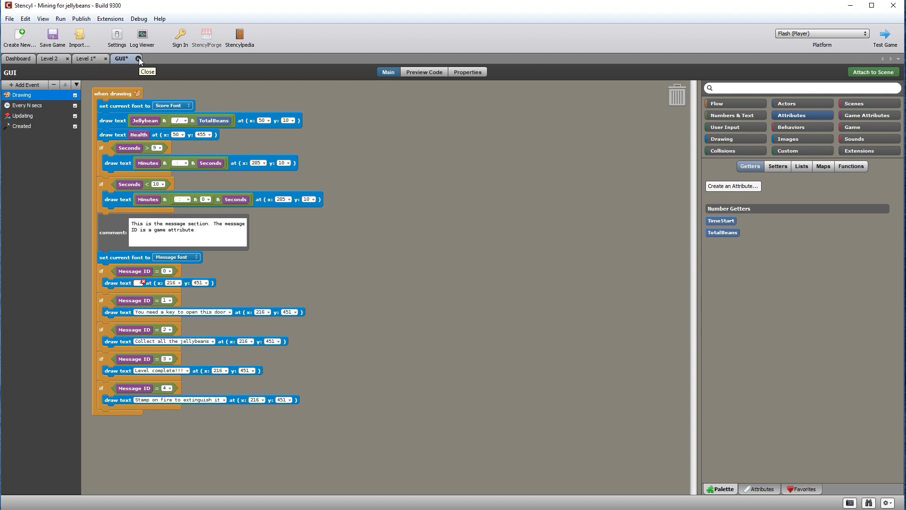
Save the game and close the GUI behavior and both level scenes.
key("ctrl+s")
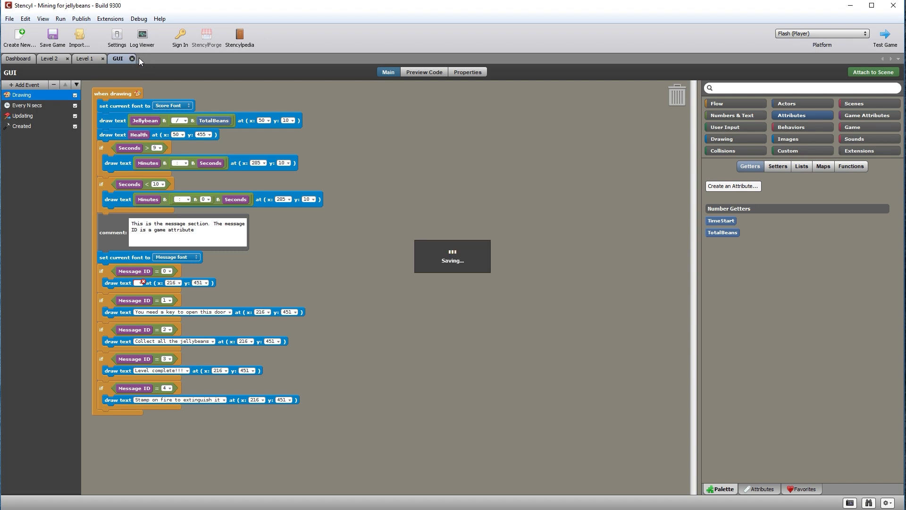
left_click(132, 59)
left_click(103, 59)
left_click(67, 58)
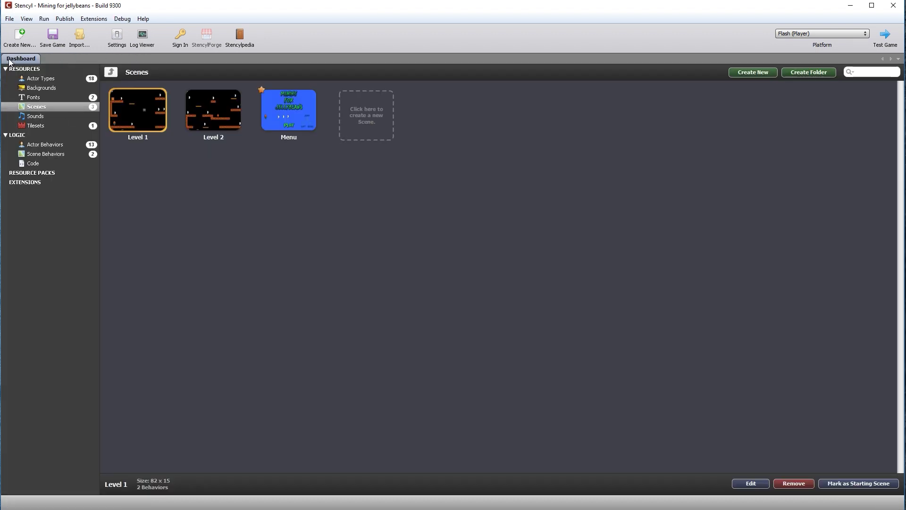
Open the Level 2 scene and set its GUI behavior's TotalBeans to 25.
double_click(212, 113)
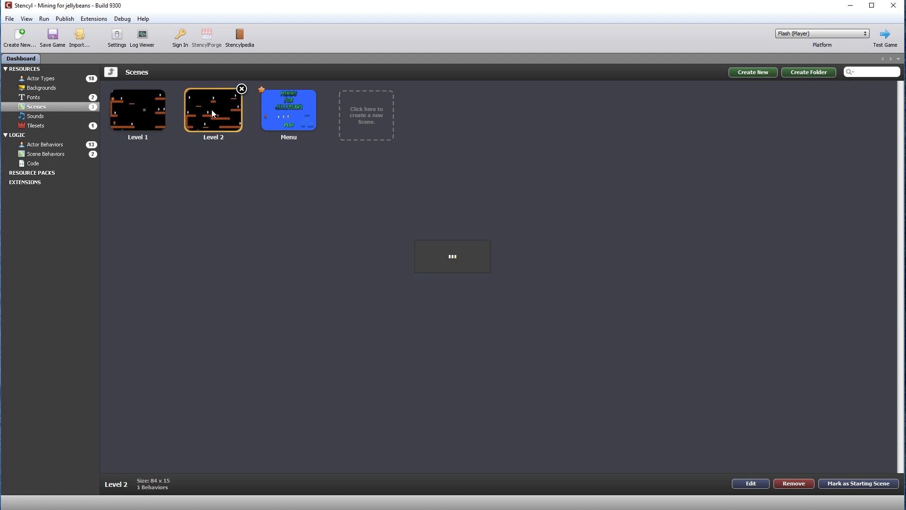
left_click(405, 72)
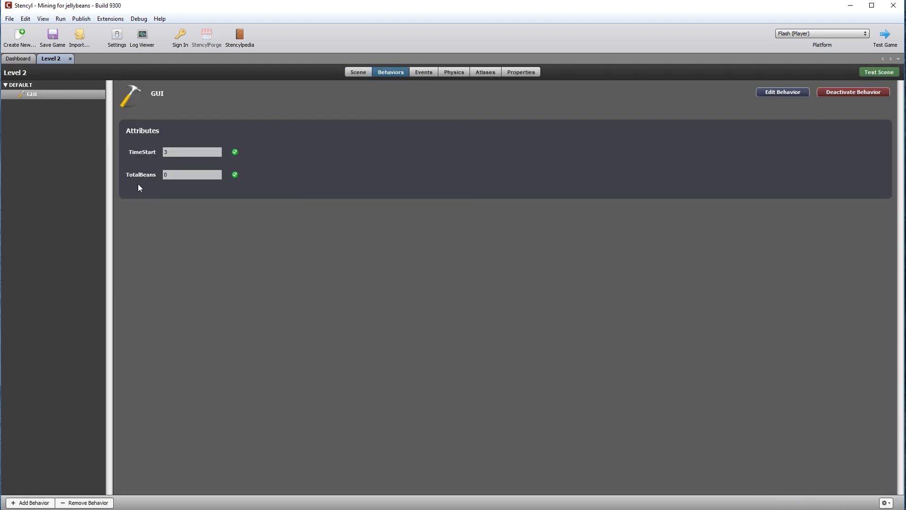
left_click_drag(181, 178, 143, 174)
type("25")
Open the Level 1 scene and set its GUI behavior's TotalBeans to 20.
left_click(18, 58)
double_click(132, 112)
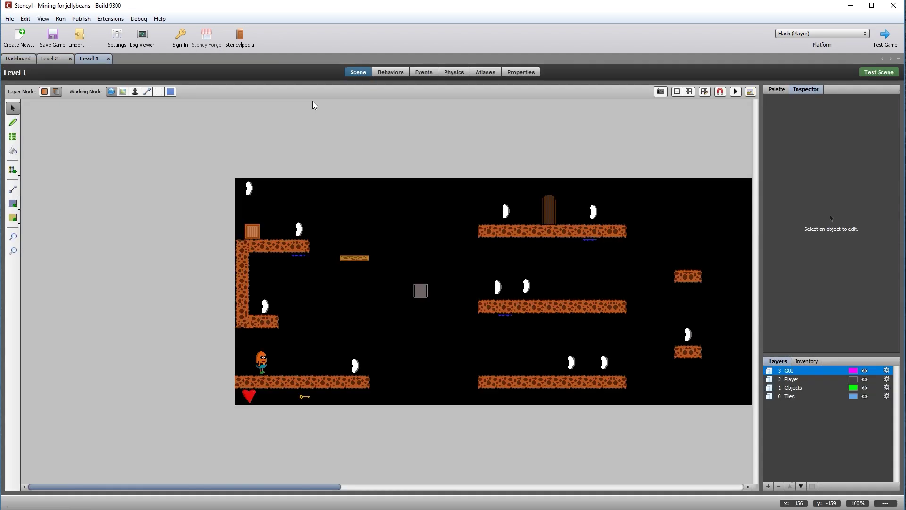
left_click(391, 72)
double_click(177, 175)
type("20")
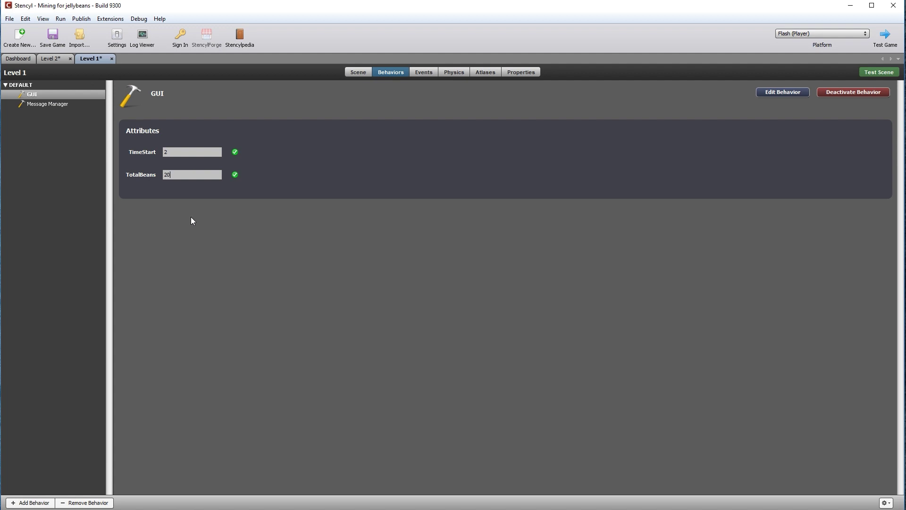
Save the game, test the Level 2 scene to check the jellybean total, and close the test.
left_click(54, 57)
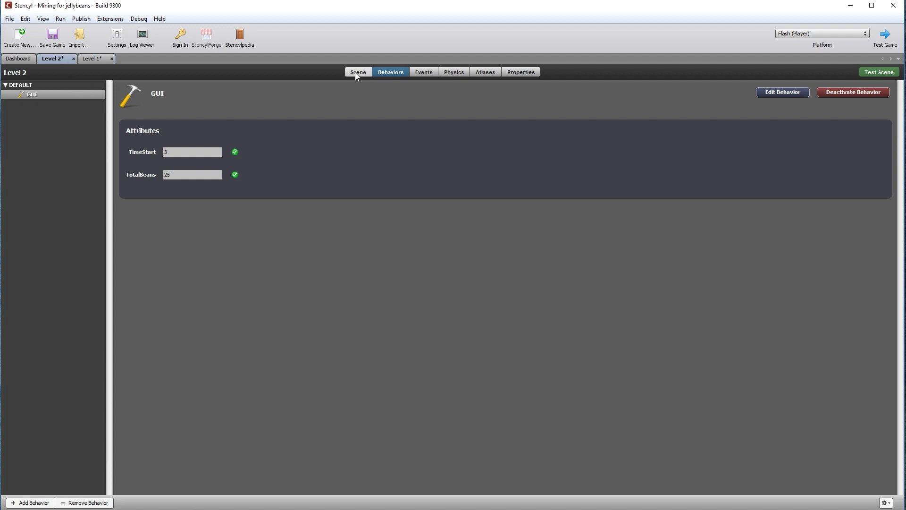
left_click(357, 74)
key("ctrl+s")
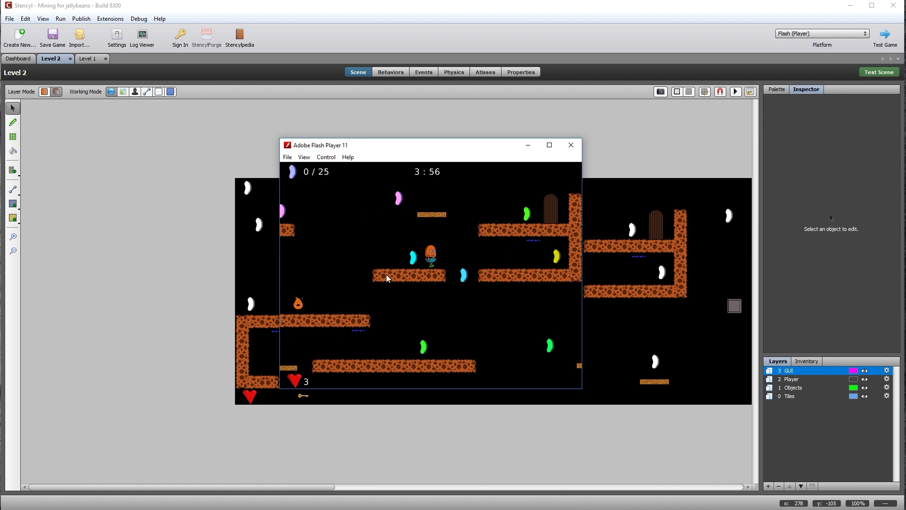
left_click(571, 145)
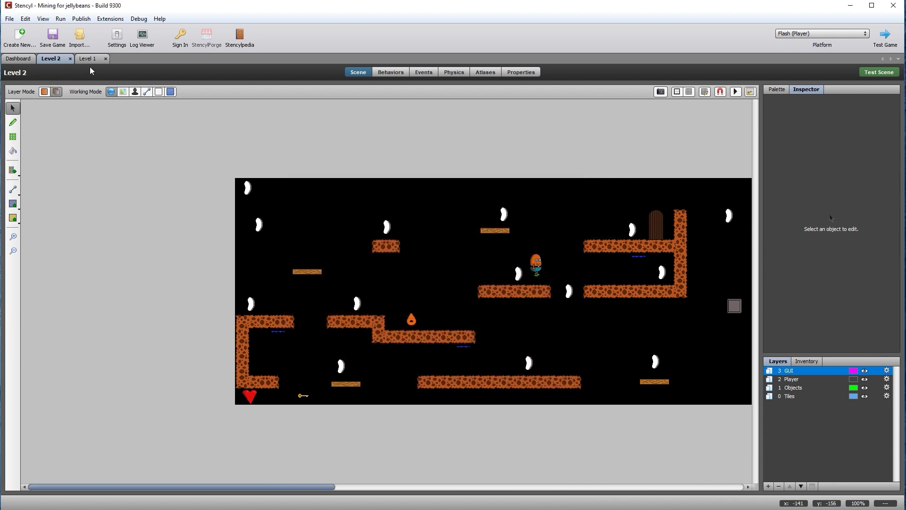
Test the Level 1 scene to check its jellybean total and starting time, and close the test.
left_click(85, 59)
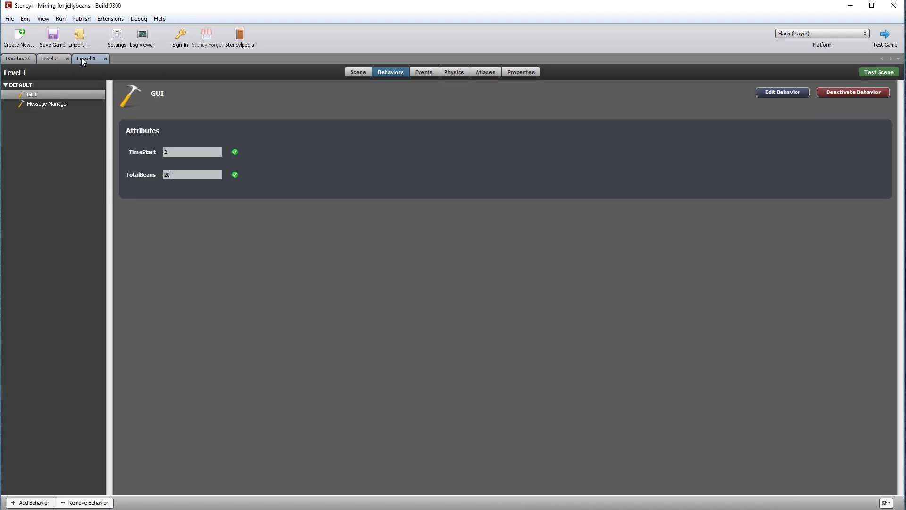
left_click(358, 72)
left_click(871, 74)
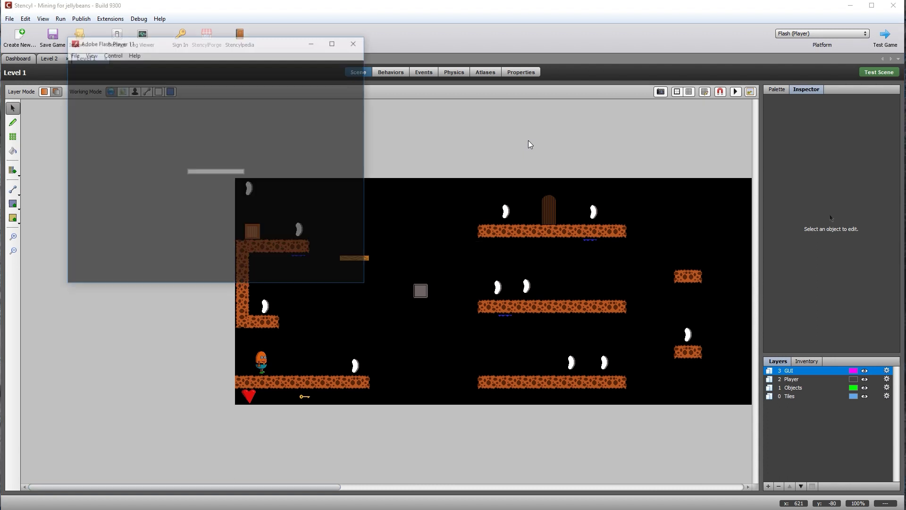
left_click_drag(243, 50, 445, 151)
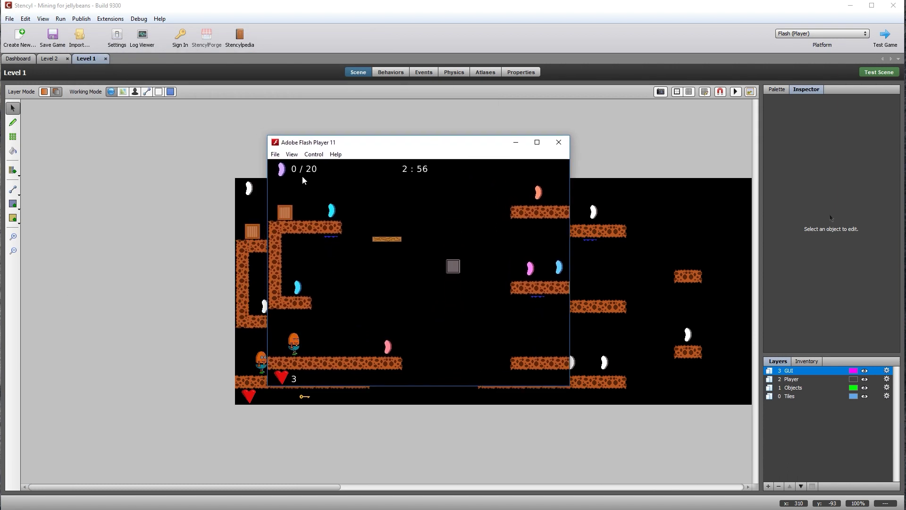
left_click(564, 141)
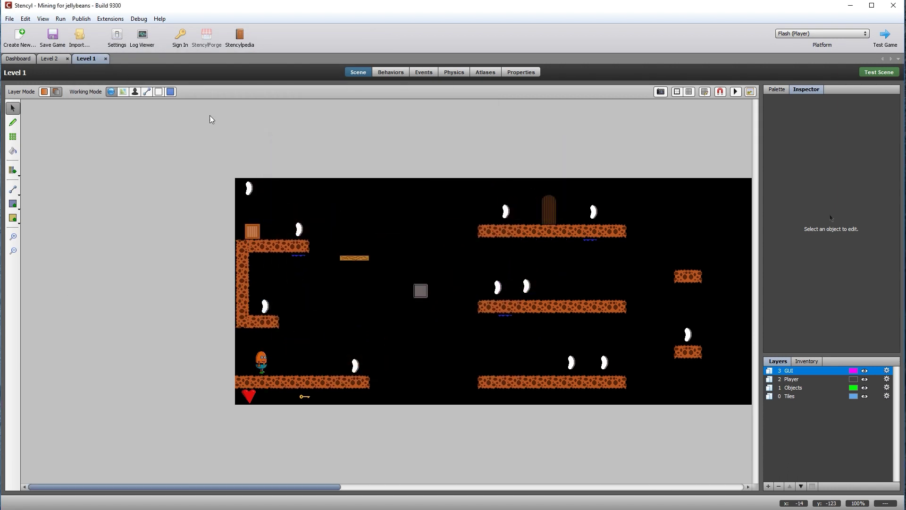
Open the Door Open actor behavior and review its Updating and two region events, ending on the player entering Door Region.
left_click(52, 60)
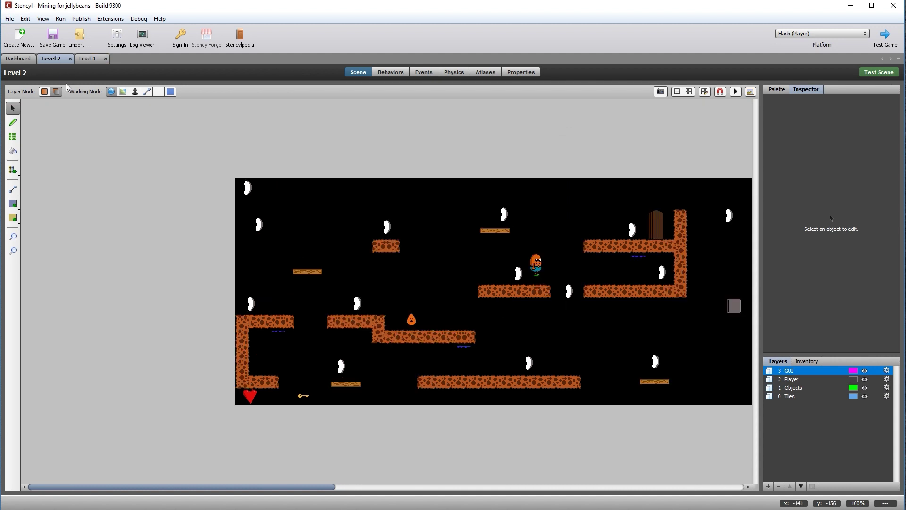
left_click(396, 72)
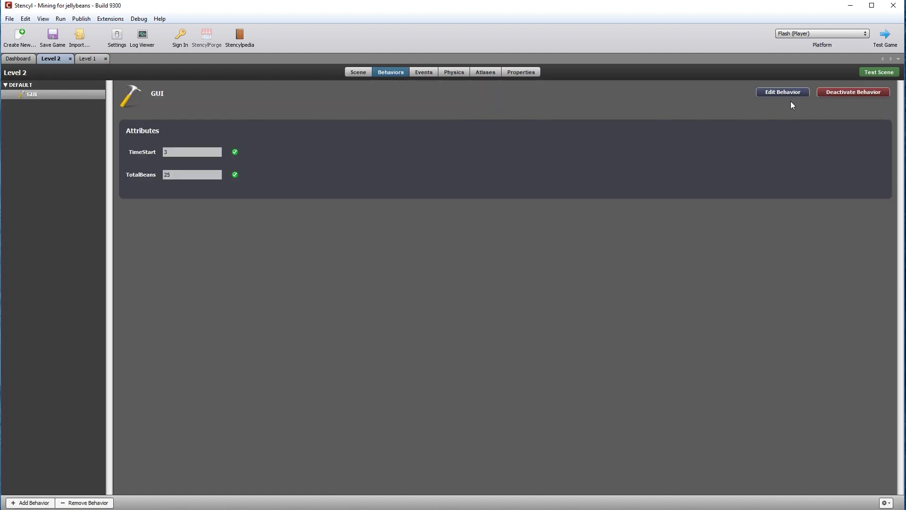
left_click(18, 59)
left_click(42, 144)
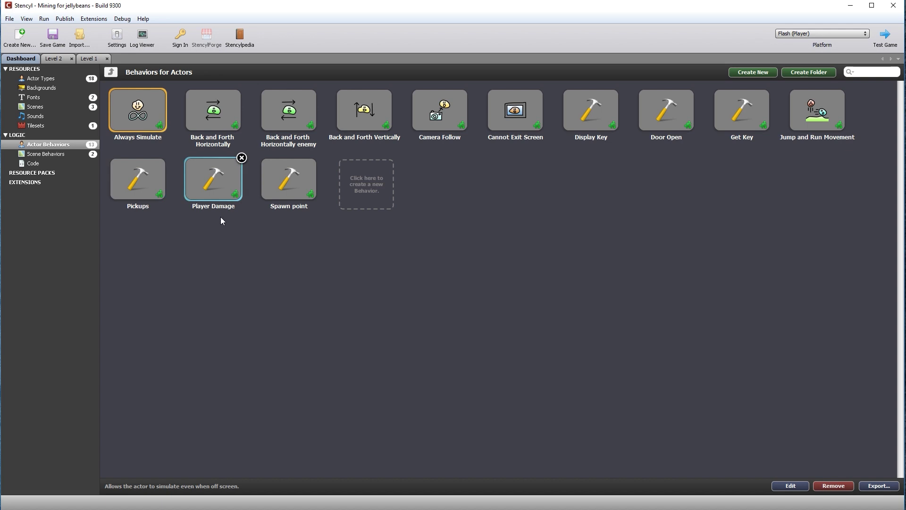
double_click(670, 116)
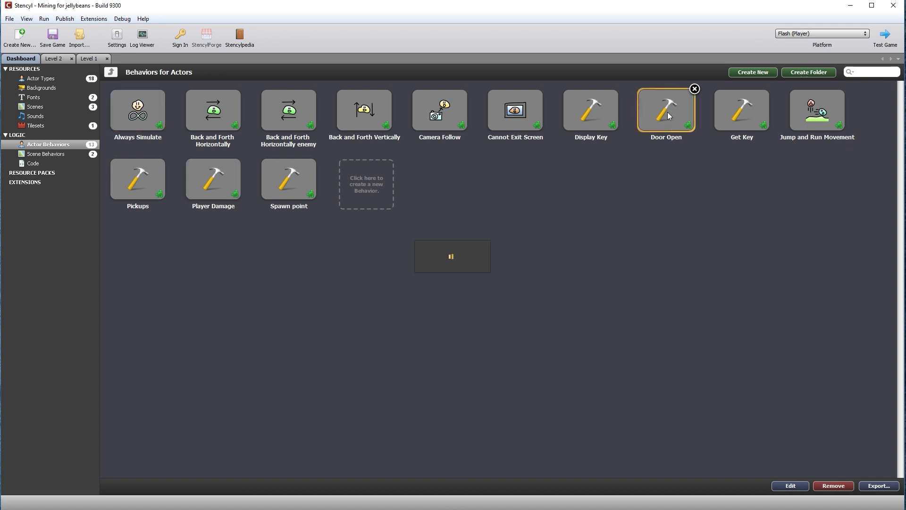
left_click(29, 127)
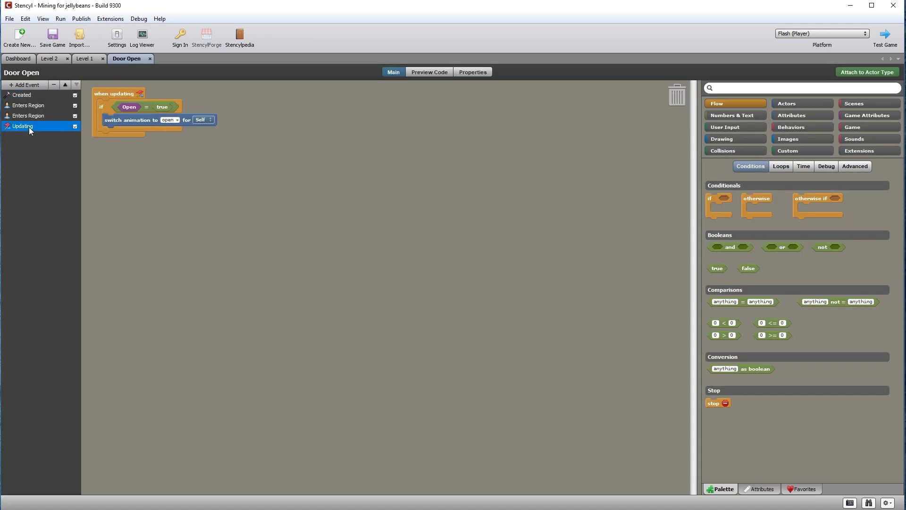
left_click(27, 116)
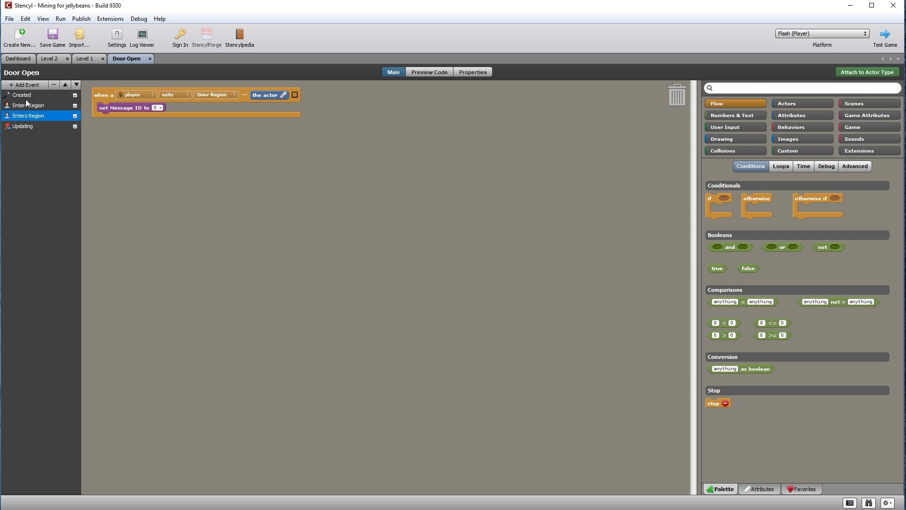
left_click(29, 109)
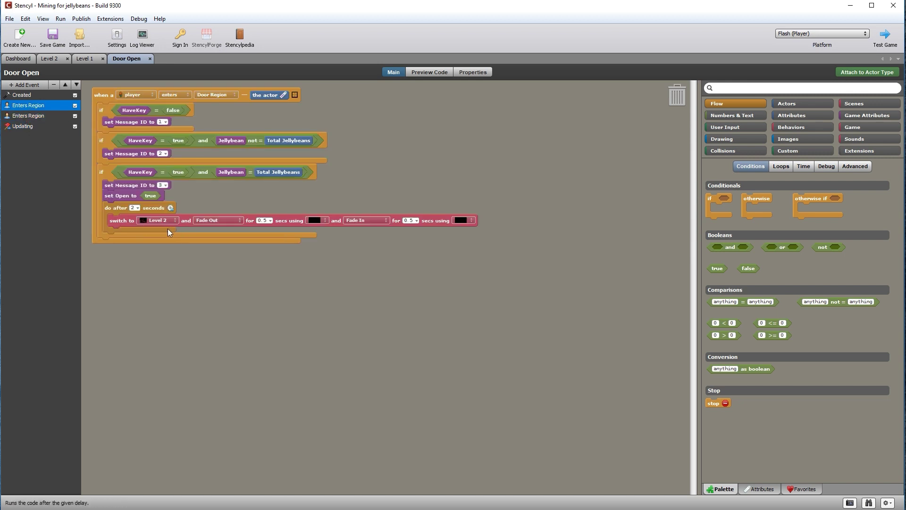
Create an attribute named Scene of type Scene in the Door Open behavior.
left_click(791, 114)
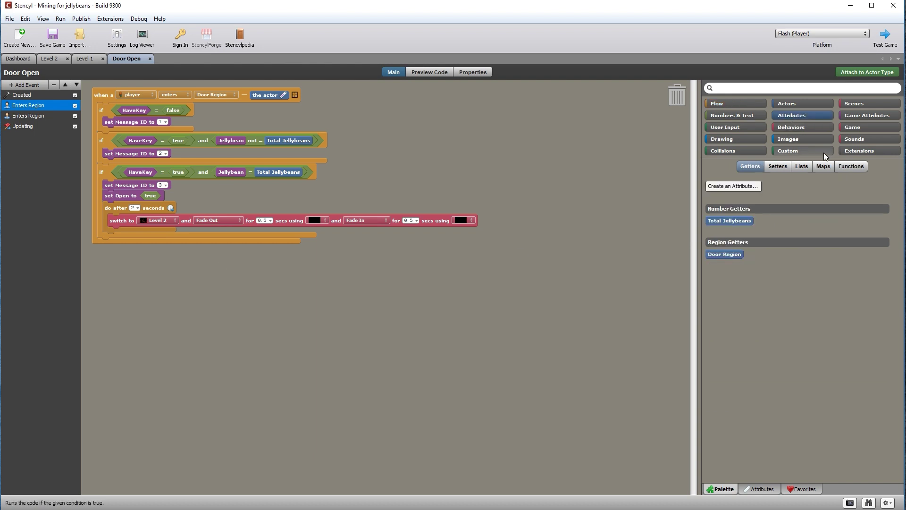
left_click(736, 186)
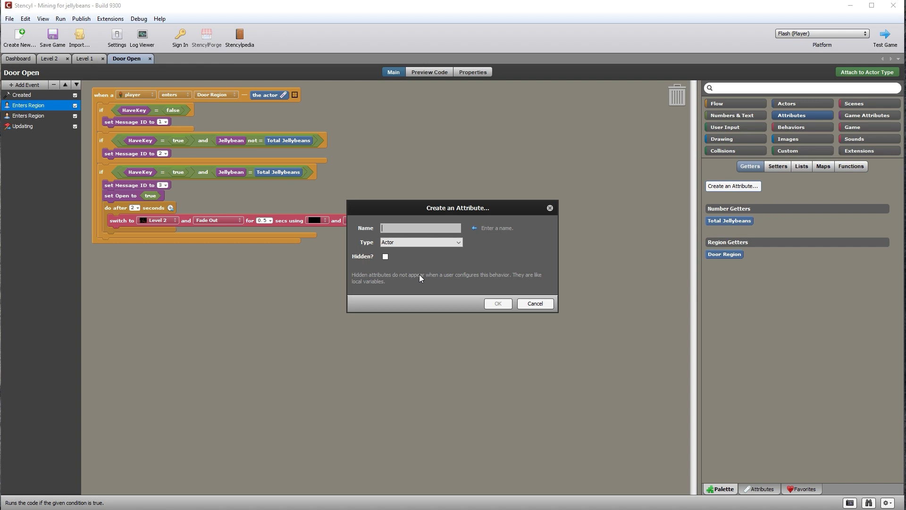
type("Scene")
left_click(454, 242)
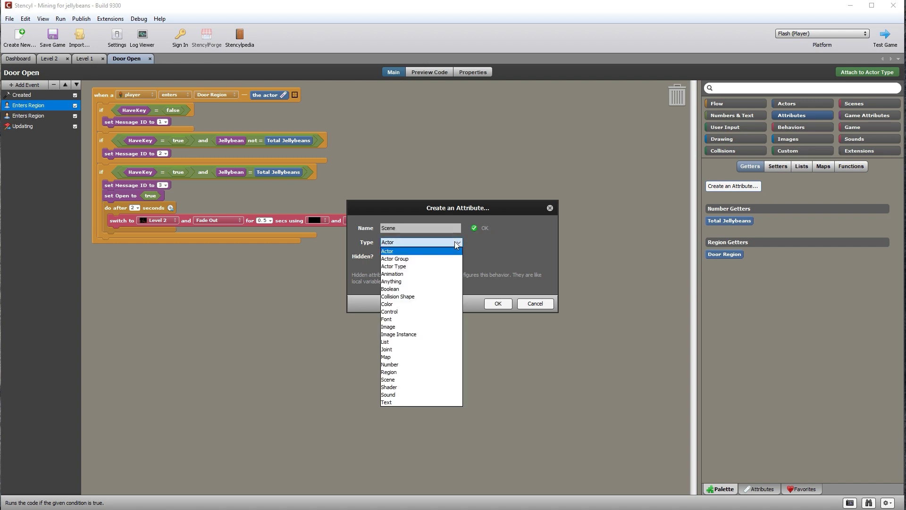
left_click(393, 380)
left_click(392, 380)
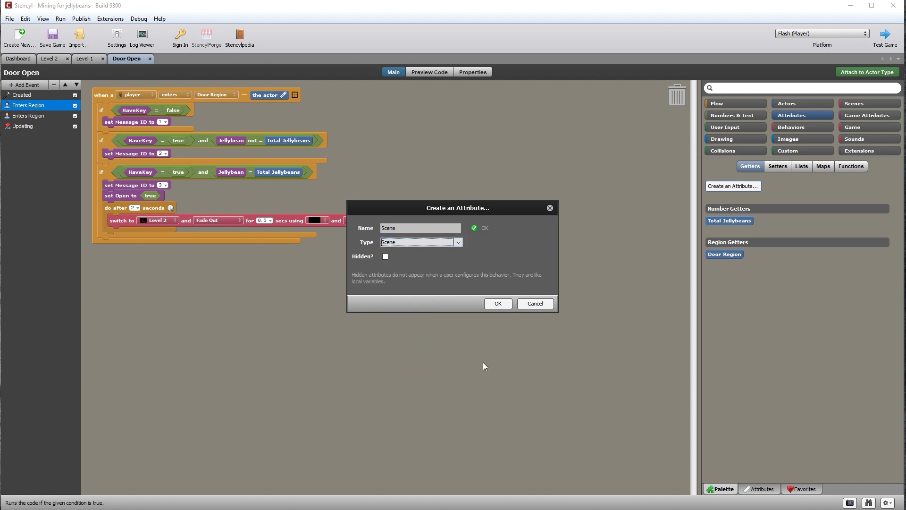
left_click(501, 305)
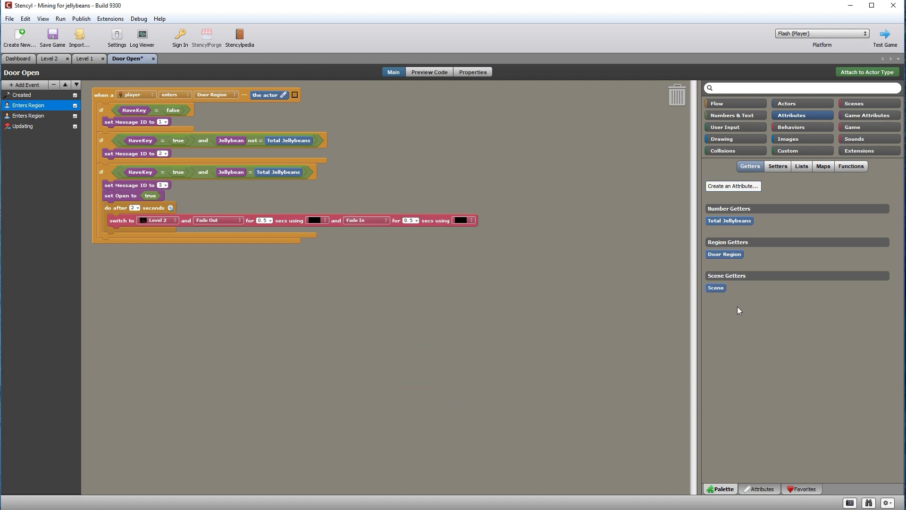
Replace Level 2 with the Scene attribute in the door's switch scene block, and close the Door Open behavior.
left_click_drag(683, 288, 200, 247)
left_click_drag(154, 225, 152, 222)
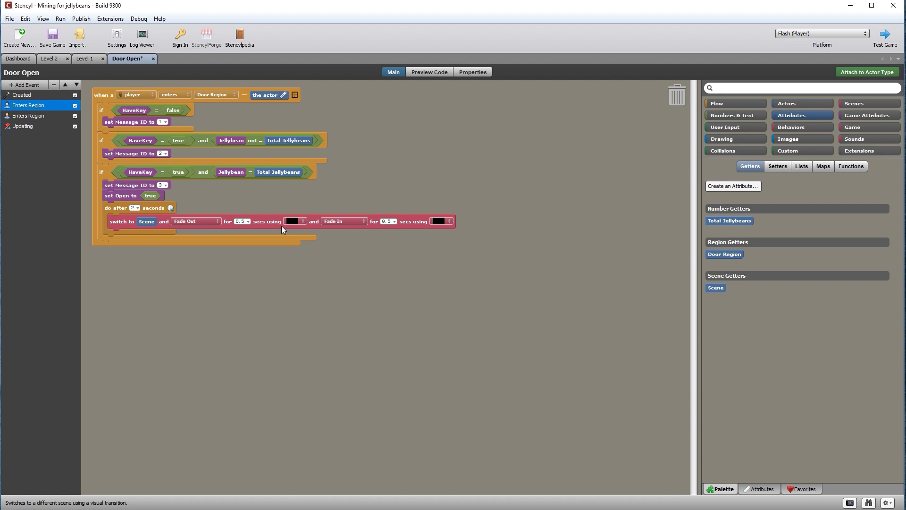
left_click(153, 58)
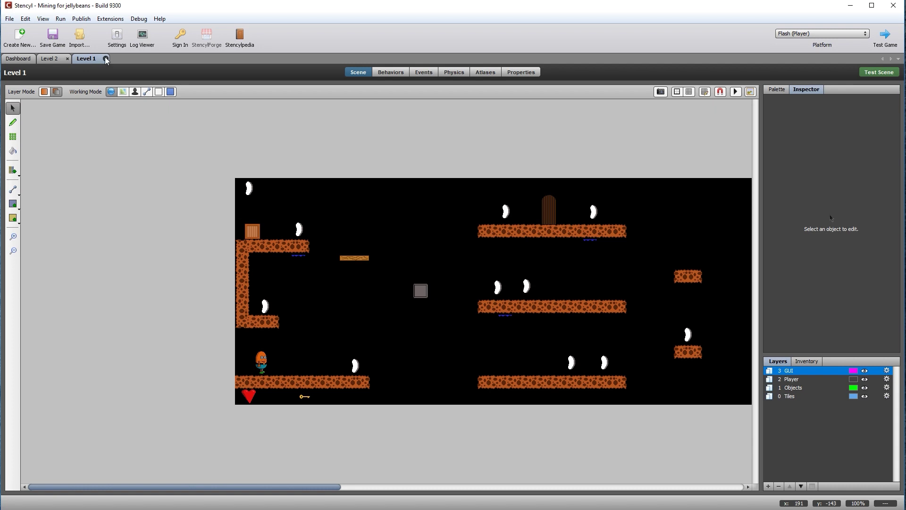
Close both open level scenes, reopen Level 1, and set the Scene attribute of its door to Level 2.
left_click(106, 59)
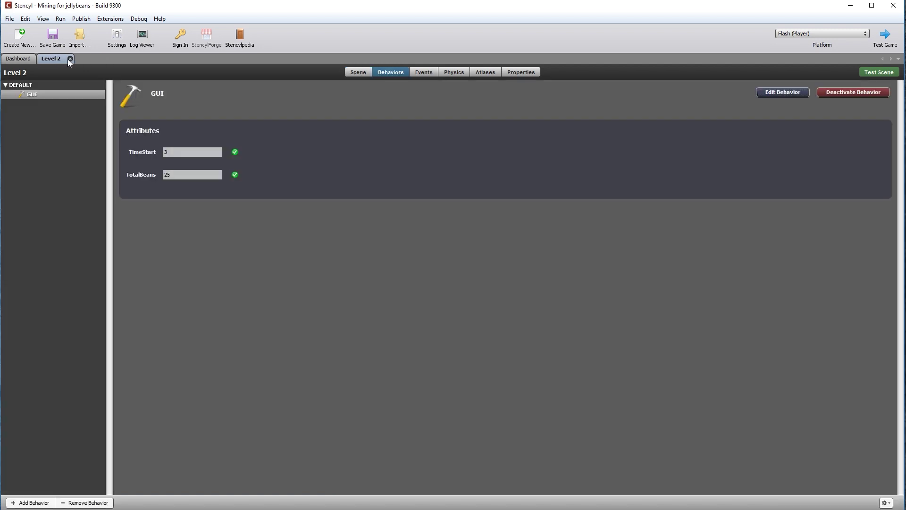
left_click(67, 59)
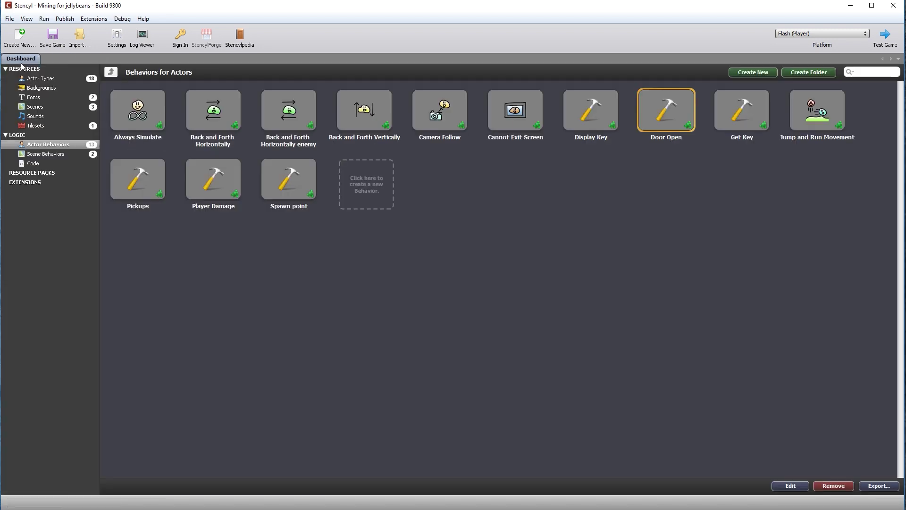
left_click(36, 106)
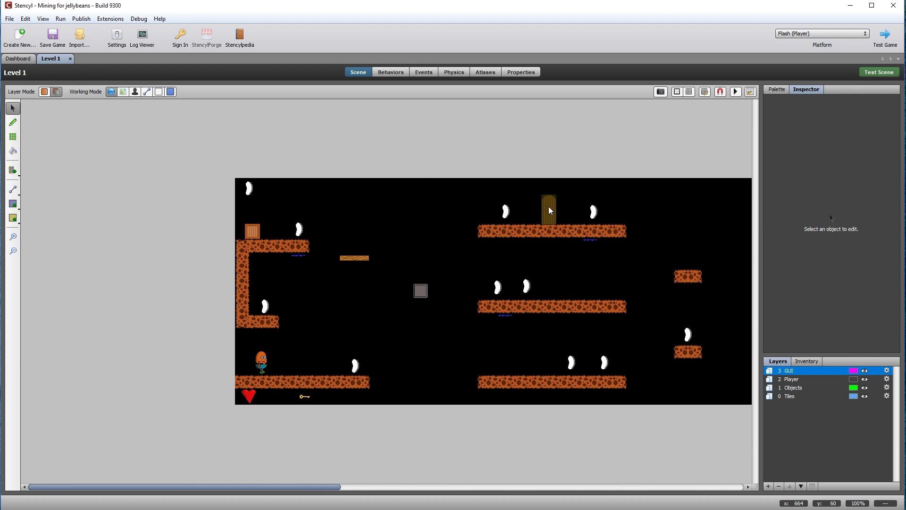
left_click(549, 211)
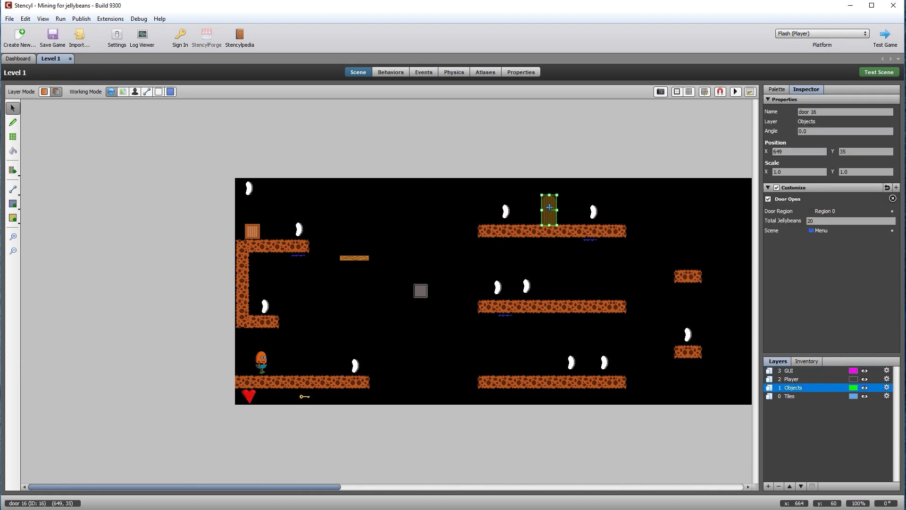
left_click(822, 231)
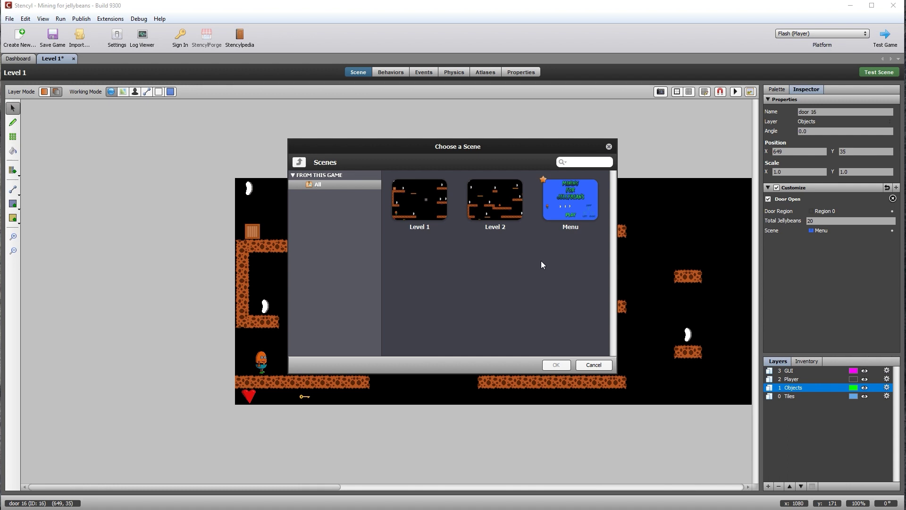
double_click(498, 199)
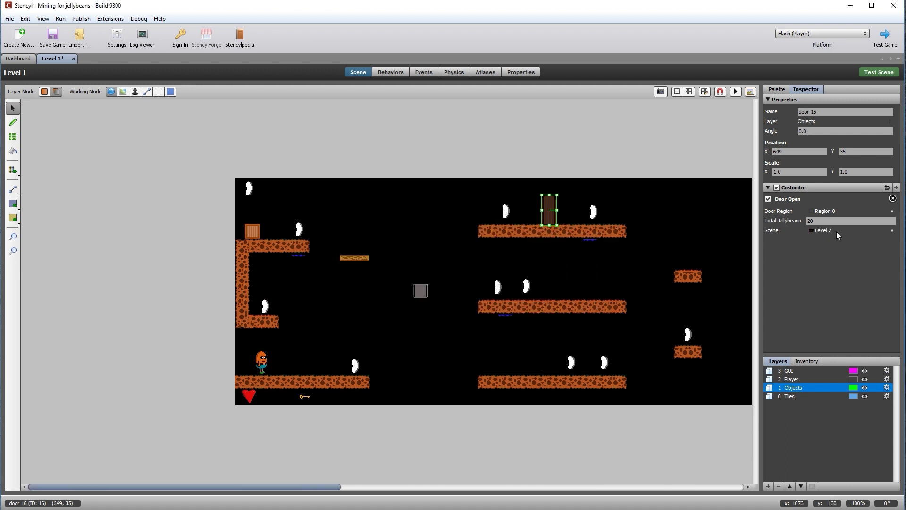
Open the Level 2 scene and choose Level 2 as the Scene attribute of its door.
left_click(22, 58)
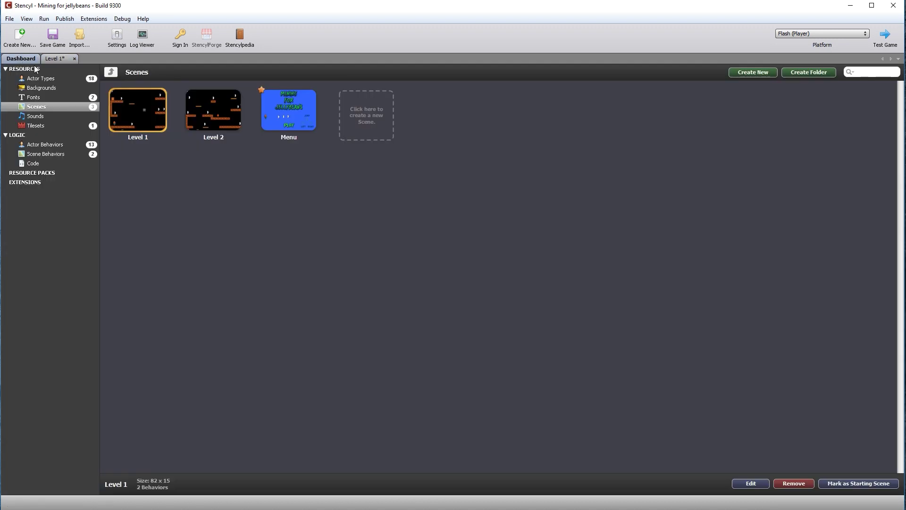
double_click(236, 94)
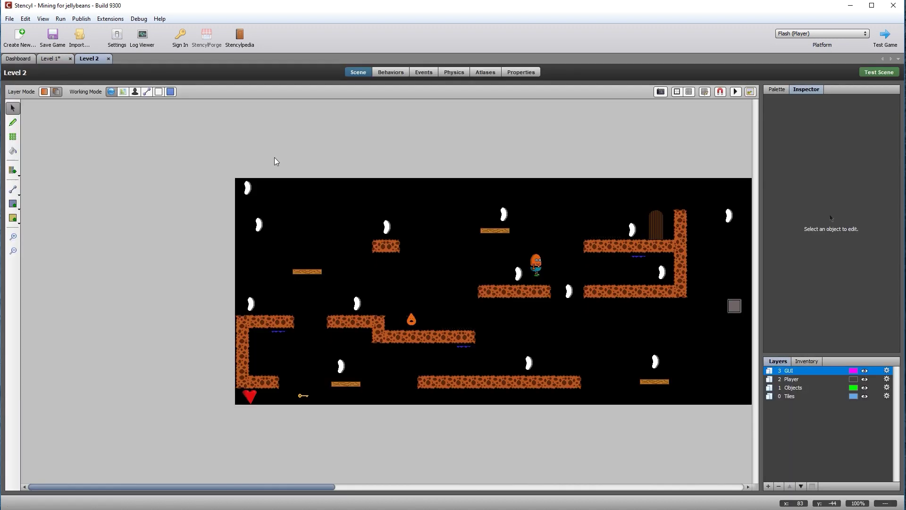
left_click(656, 226)
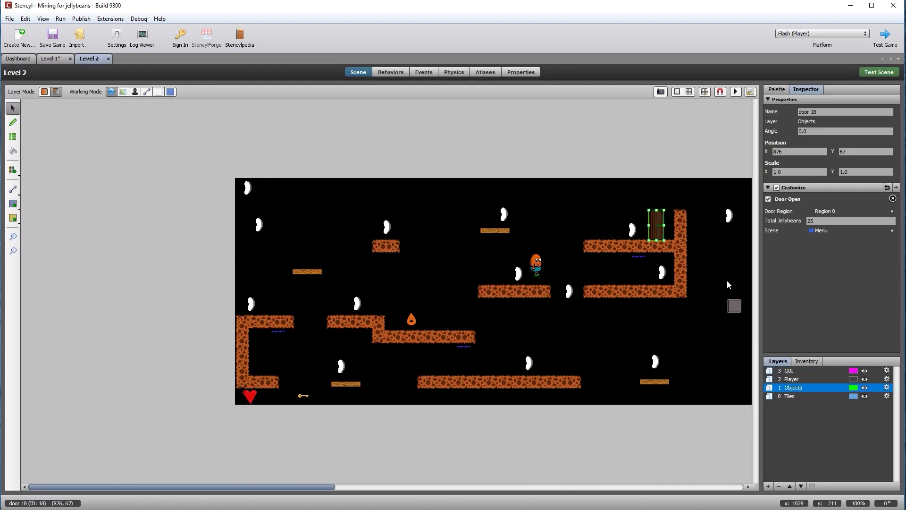
left_click(825, 232)
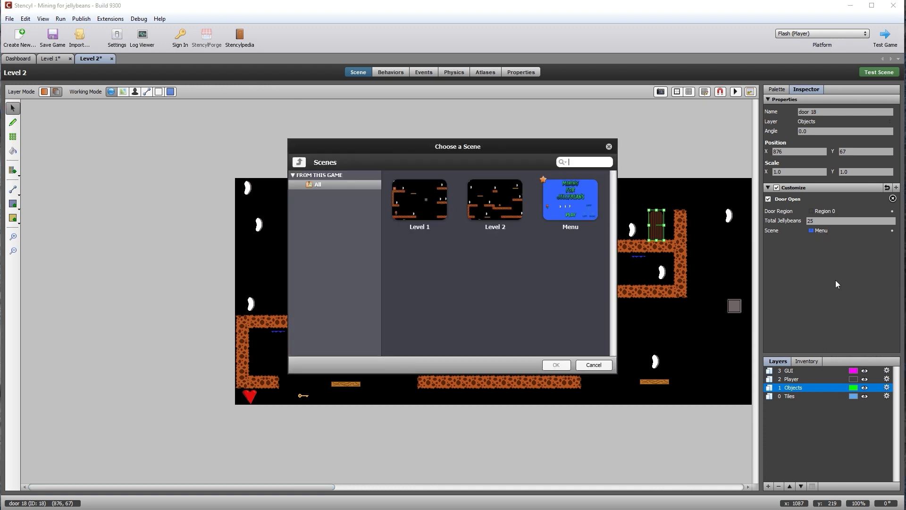
double_click(499, 191)
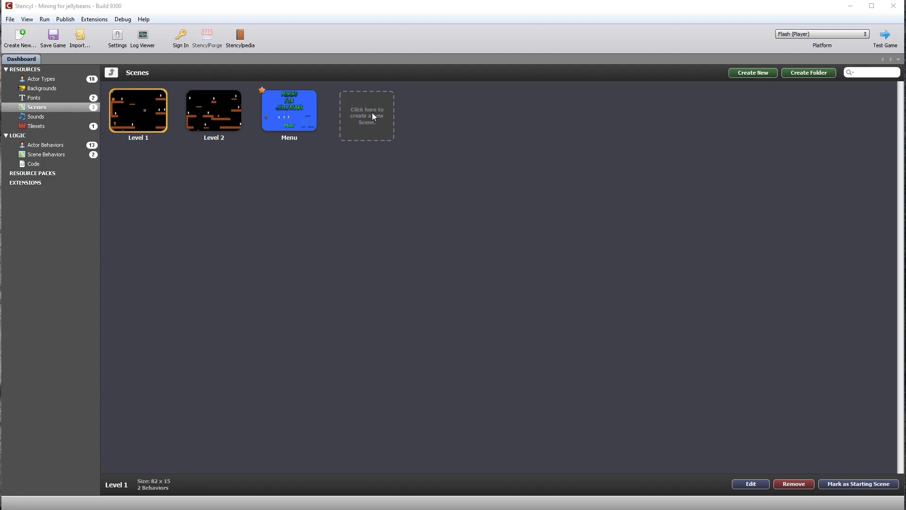
Create a scene named Level 3, 122 tiles wide with a solid black background, and switch to the selection tool.
left_click(373, 116)
type("Level 3")
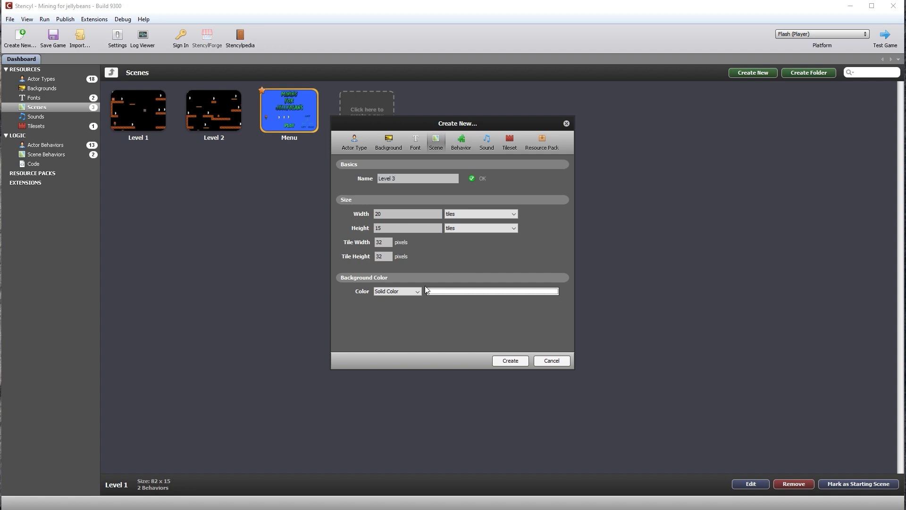
double_click(379, 214)
type("122")
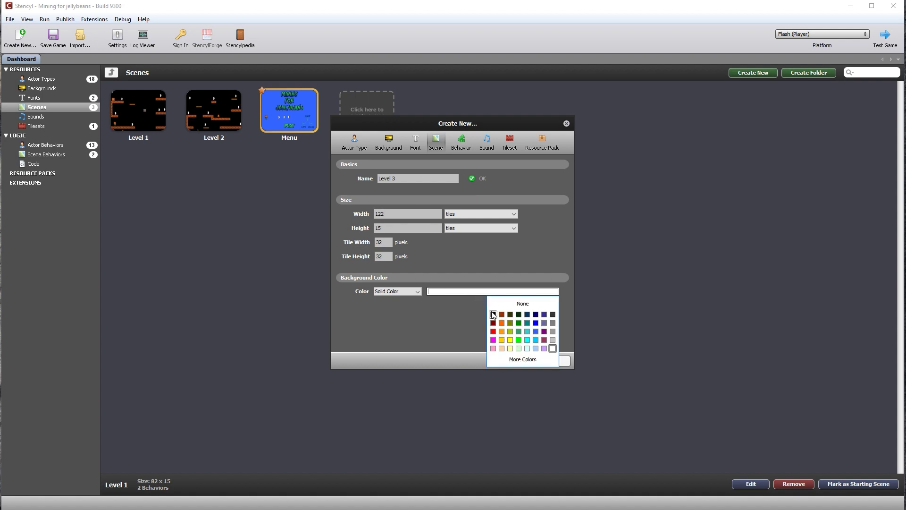
left_click(493, 315)
left_click(514, 361)
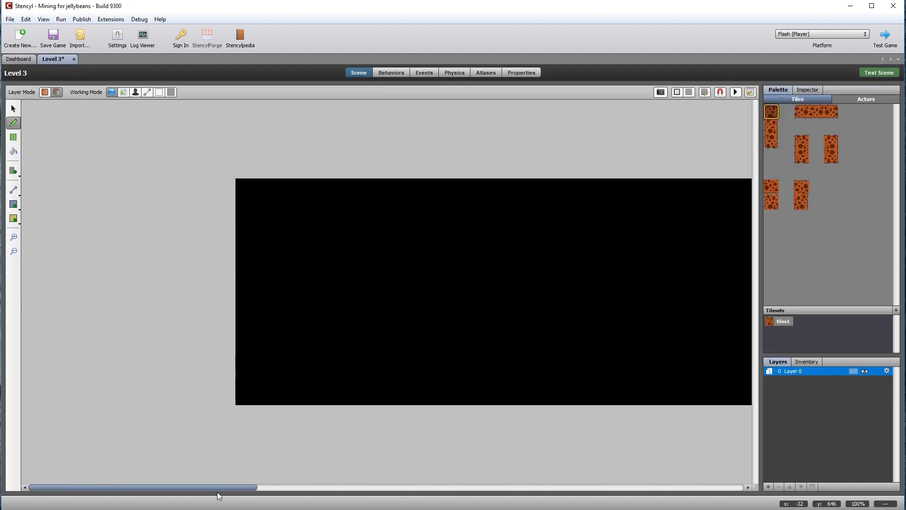
mouse_move(211, 488)
left_mouse_down()
mouse_move(699, 488)
mouse_move(229, 488)
left_mouse_up()
left_click(13, 109)
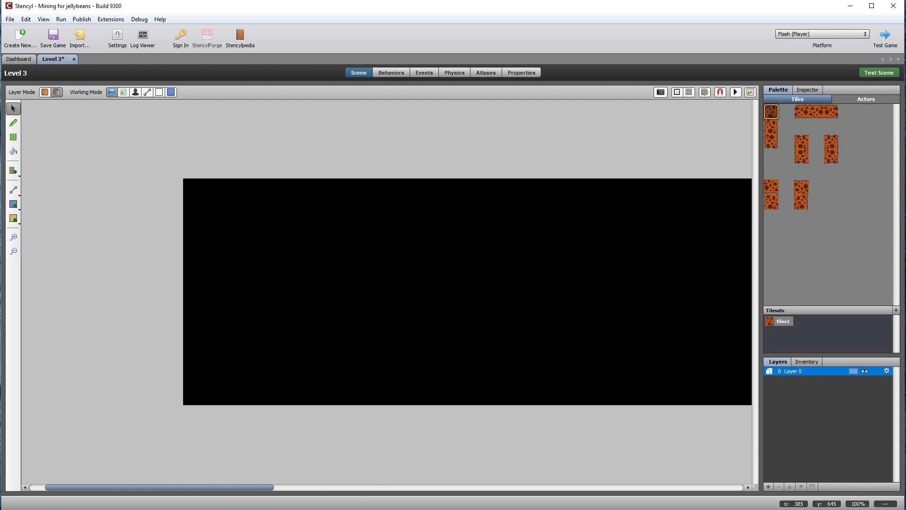
Open the layout image from the Level 3 layout folder in Downloads and examine the whole level plan at closer zoom.
left_click(220, 486)
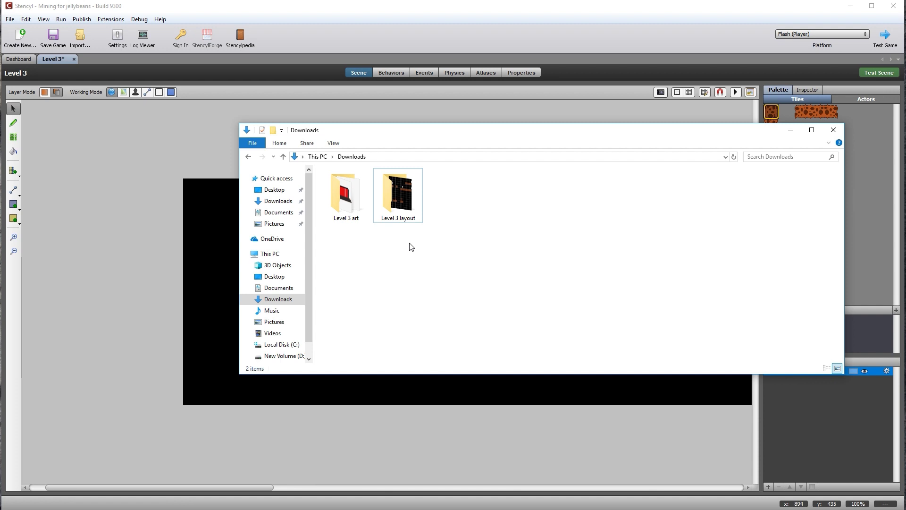
double_click(399, 193)
double_click(343, 175)
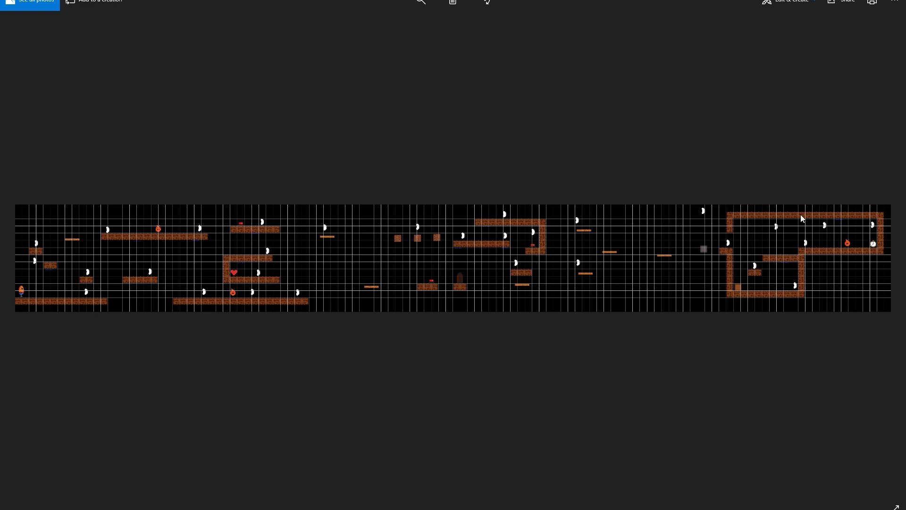
left_click(421, 3)
left_click_drag(380, 24, 405, 25)
left_click_drag(129, 295, 817, 301)
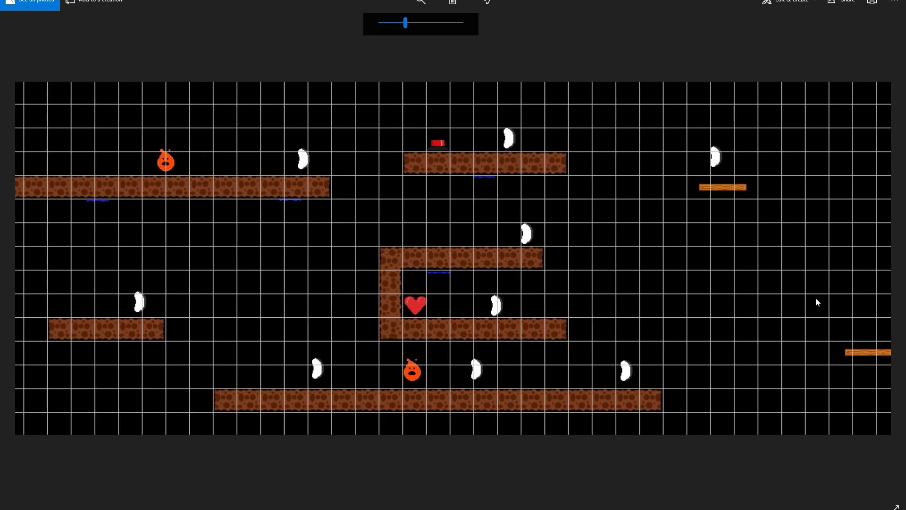
left_click_drag(92, 272, 599, 273)
scroll(600, 277, "right", 3)
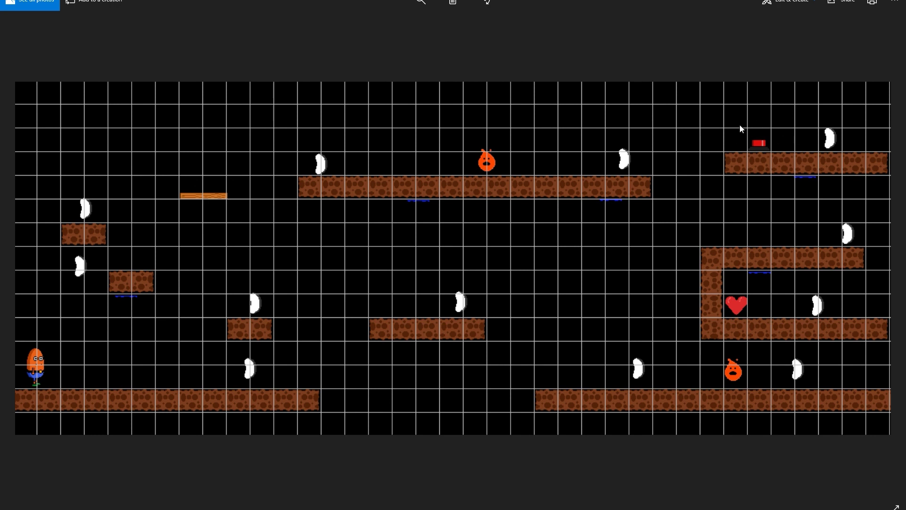
left_click_drag(819, 258, 218, 257)
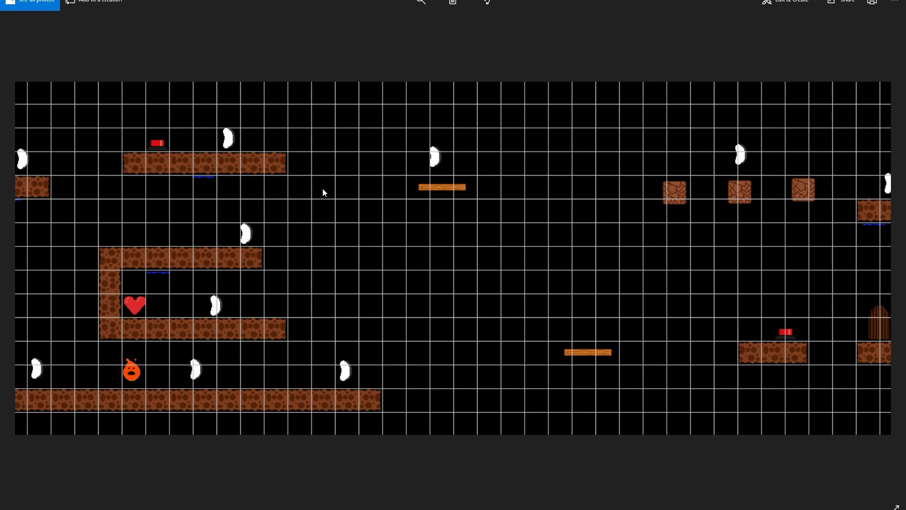
left_click_drag(754, 283, 408, 208)
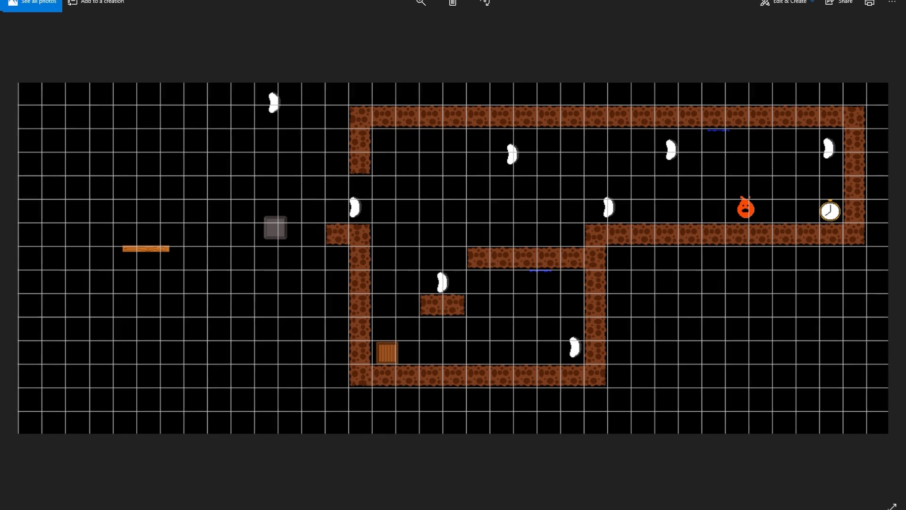
Close the layout image and open the Level 3 art folder in Downloads to see the supplied artwork.
key("alt+F4")
left_click(351, 157)
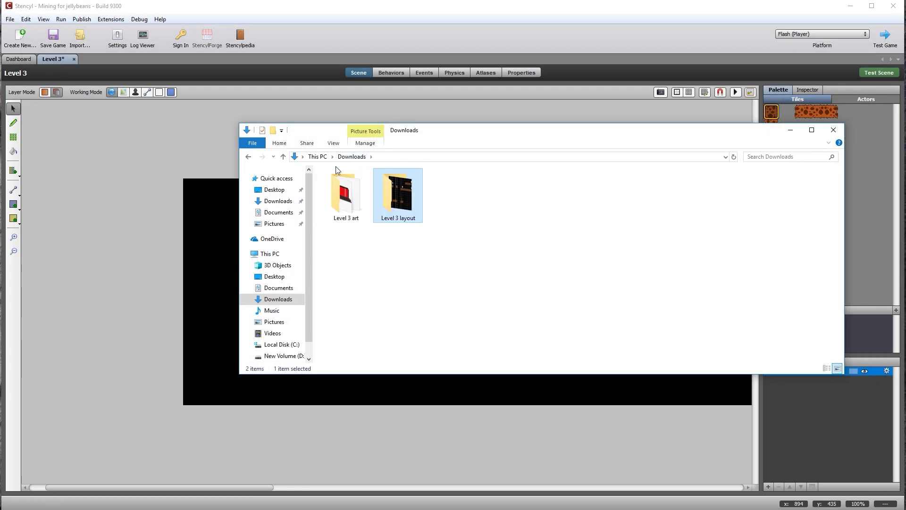
double_click(346, 200)
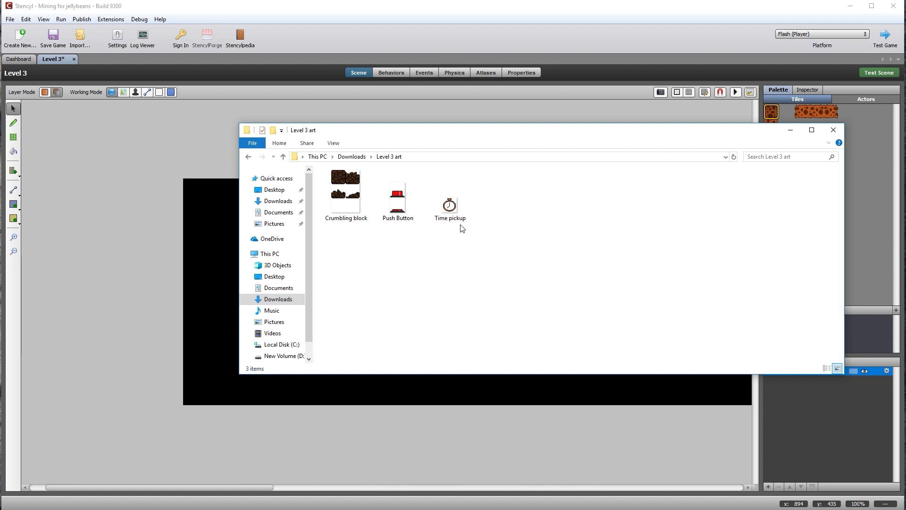
Minimize the Level 3 art folder and check the project's actor types before returning to the Level 3 scene.
left_click(791, 130)
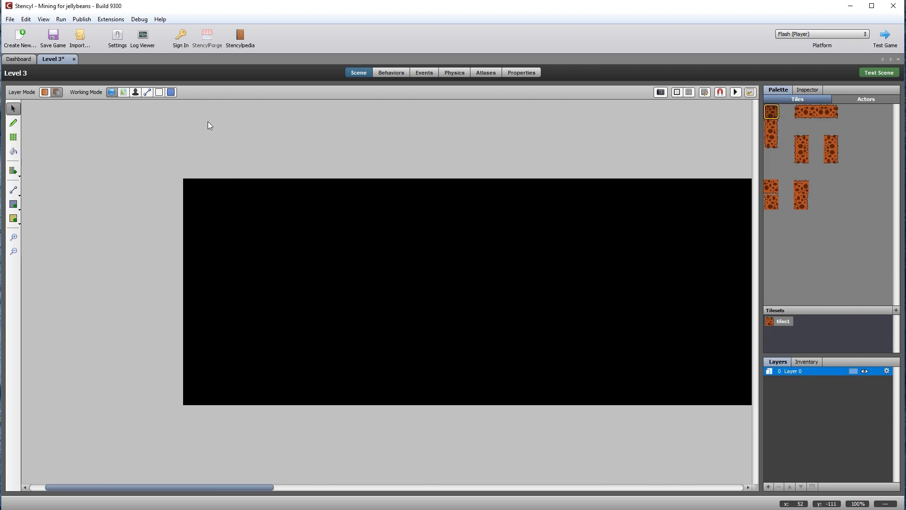
left_click(14, 60)
left_click(24, 80)
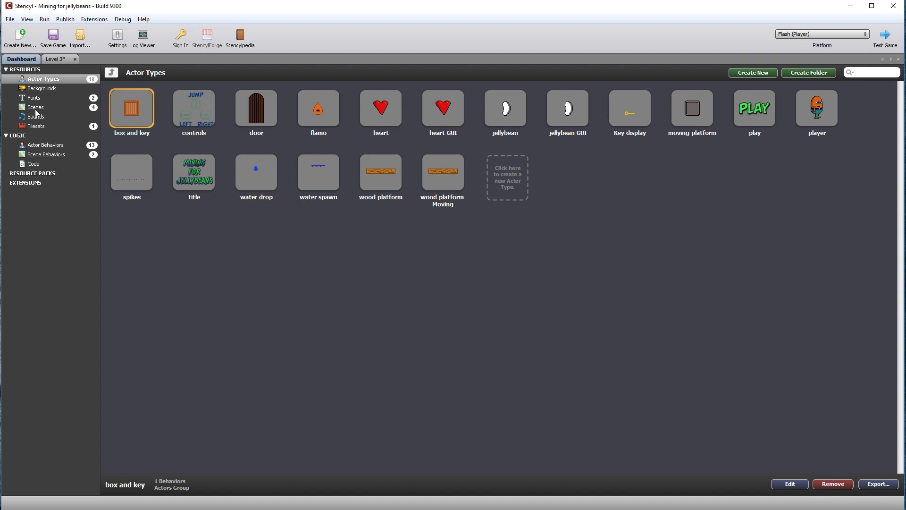
left_click(59, 58)
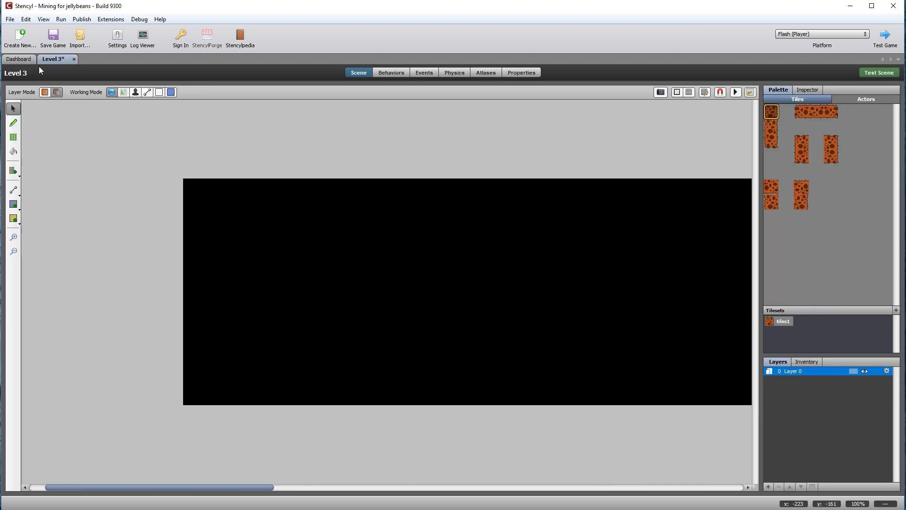
Open the Level 2 scene and review its layout and GUI behavior attributes as a reference for Level 3.
left_click(21, 59)
left_click(37, 107)
double_click(214, 110)
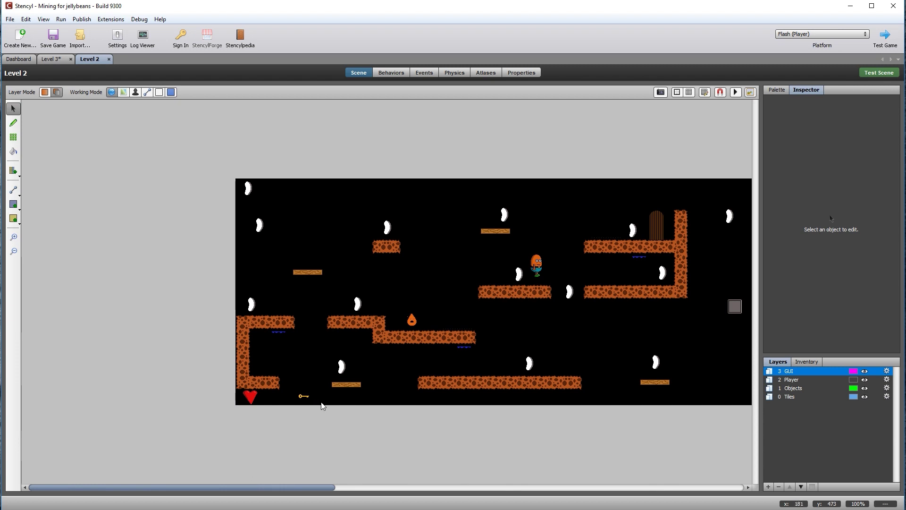
left_click(389, 72)
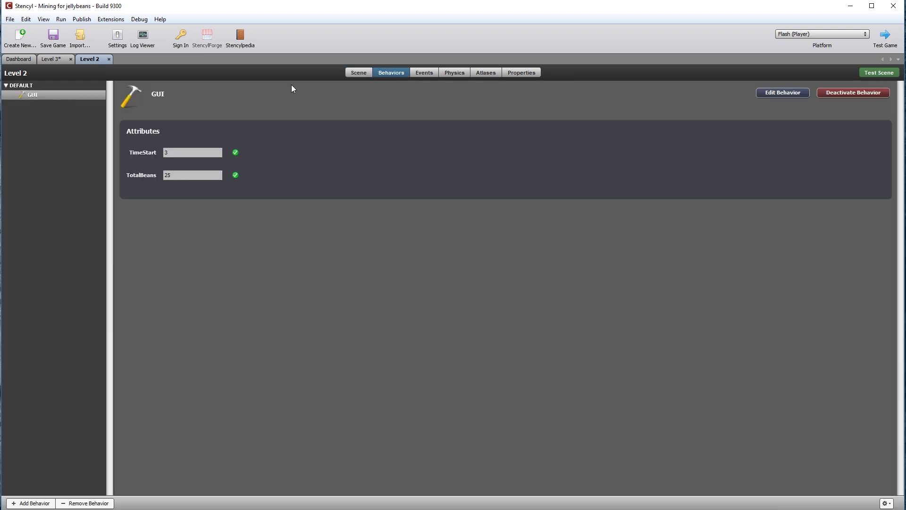
left_click(361, 75)
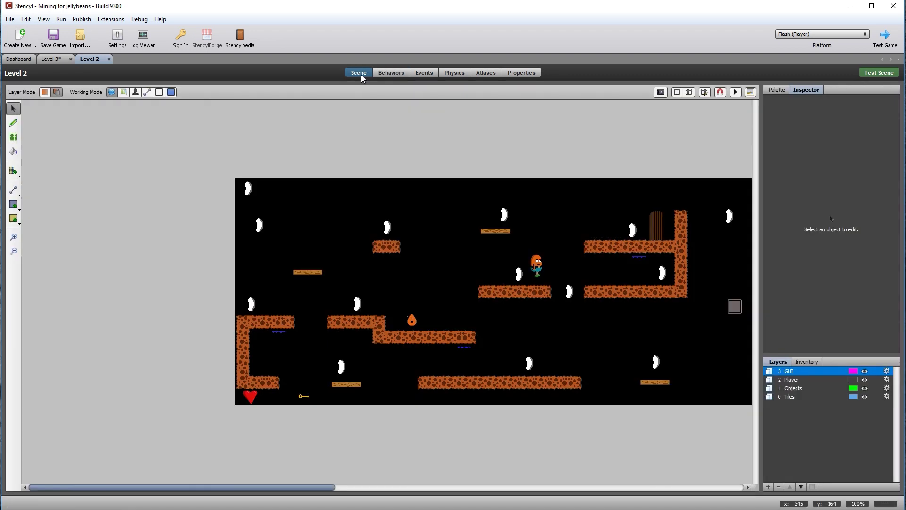
left_click(53, 61)
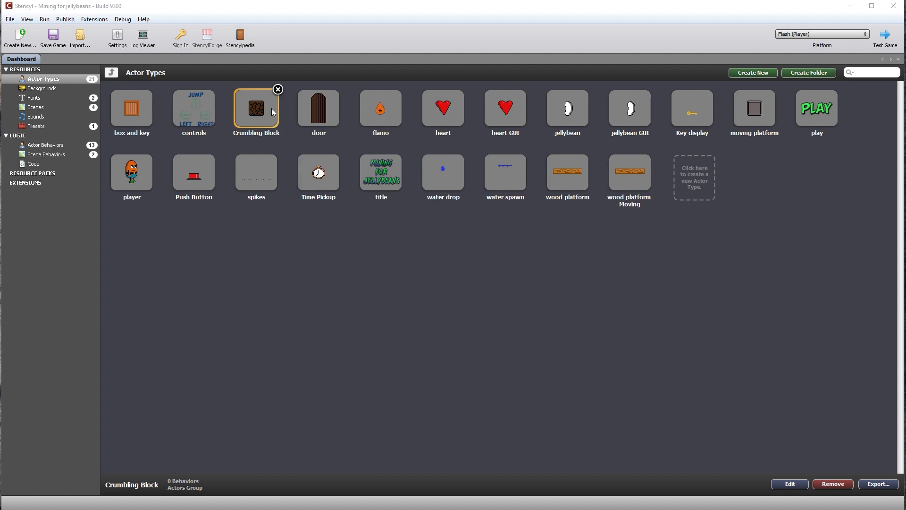
Open the Crumbling Block actor type and examine its Crumble and Still animations, including the first Crumble frame's duration.
double_click(255, 110)
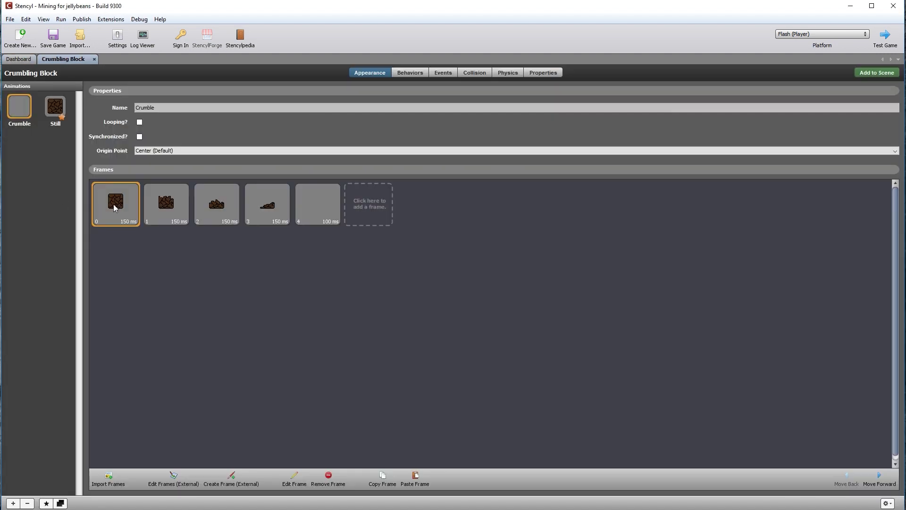
double_click(127, 219)
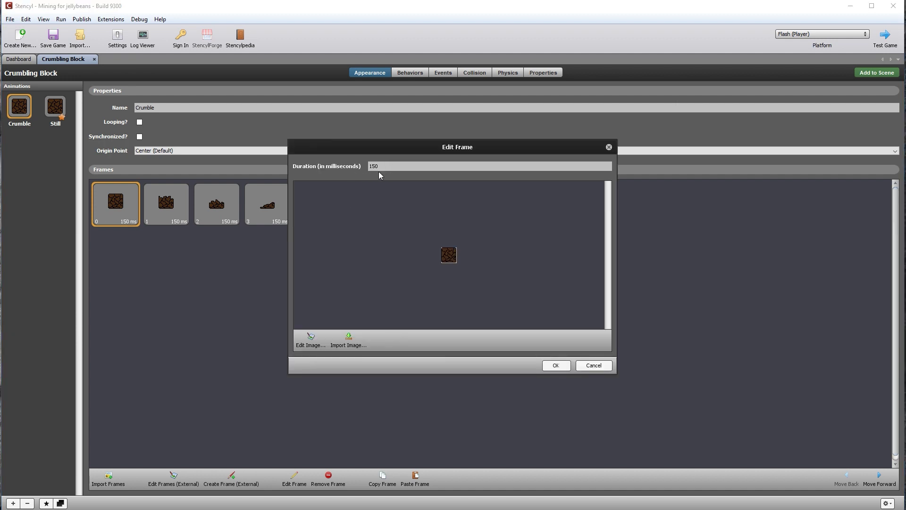
left_click(609, 147)
left_click(323, 212)
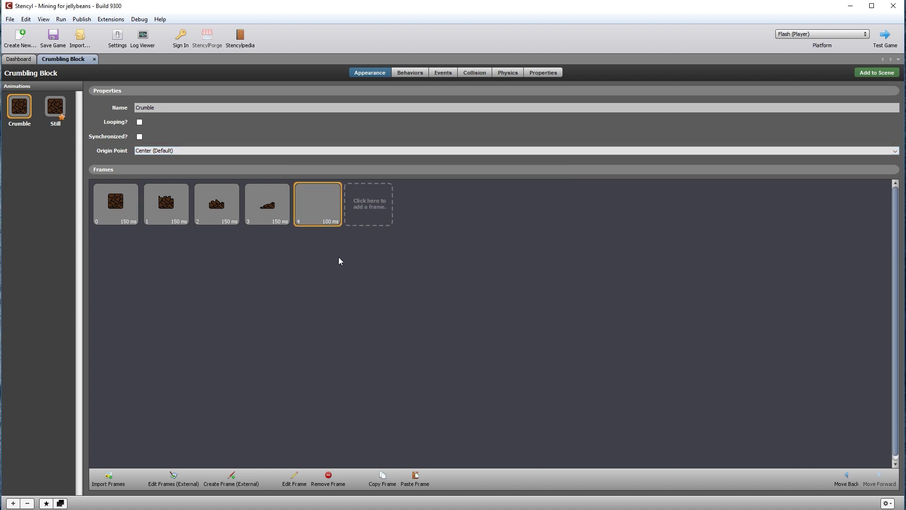
left_click(55, 108)
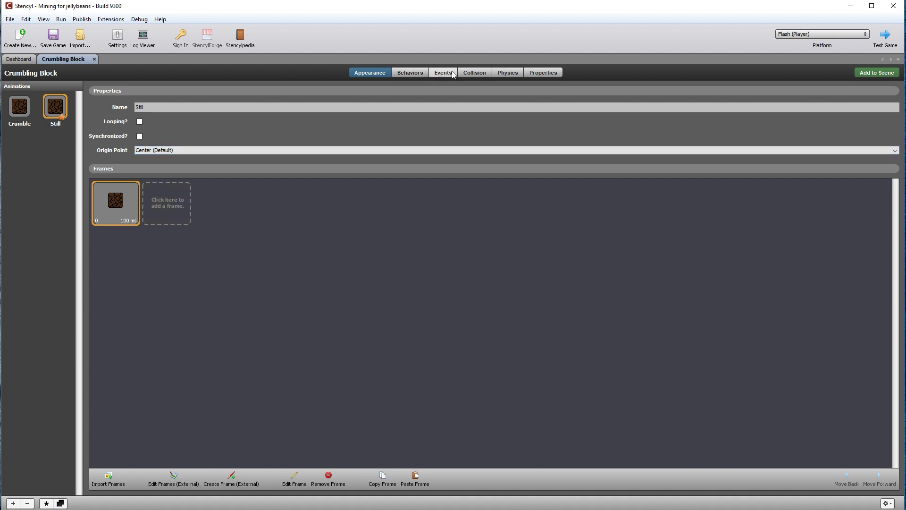
Check the Crumbling Block's collision shapes for both animations and its general physics settings.
left_click(476, 71)
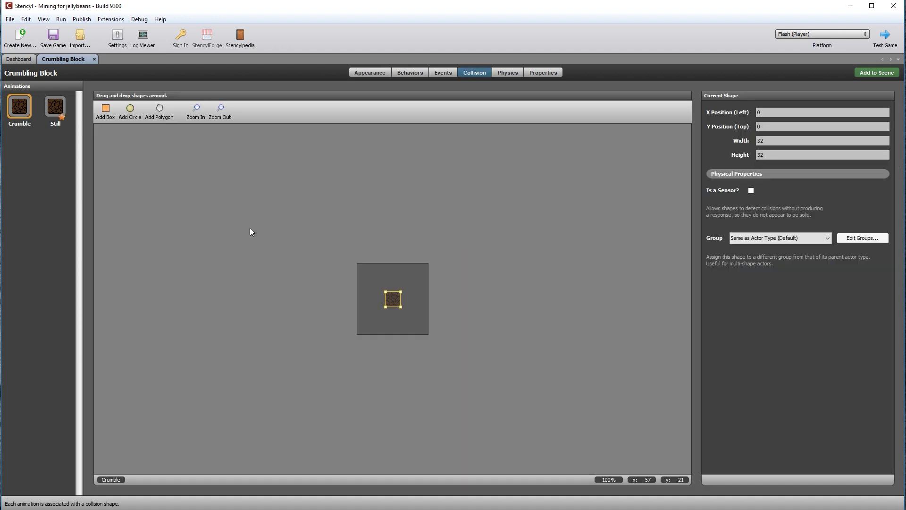
left_click(61, 107)
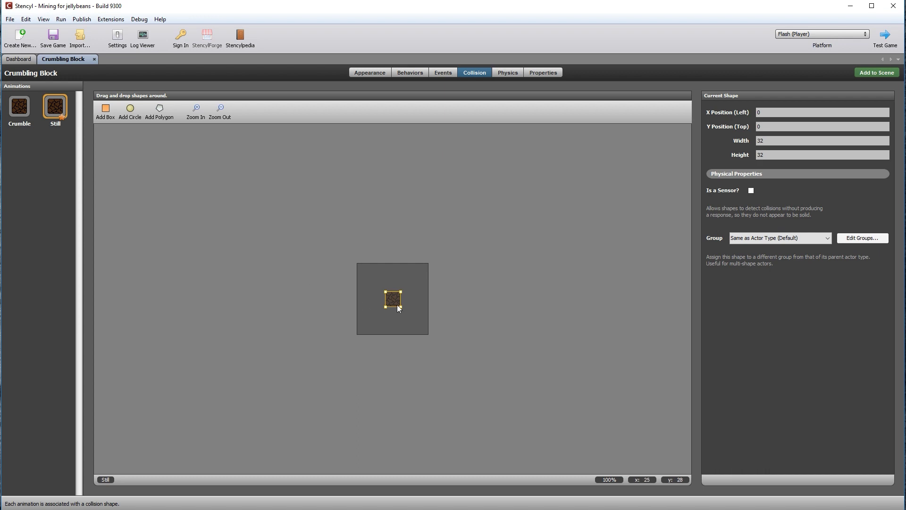
left_click(506, 73)
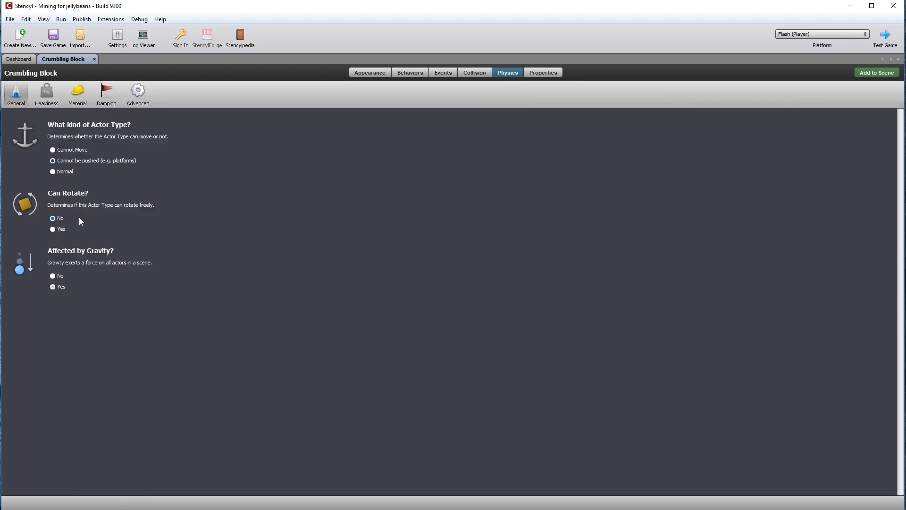
Open the Push Button actor type and compare its Off and On animations.
left_click(15, 61)
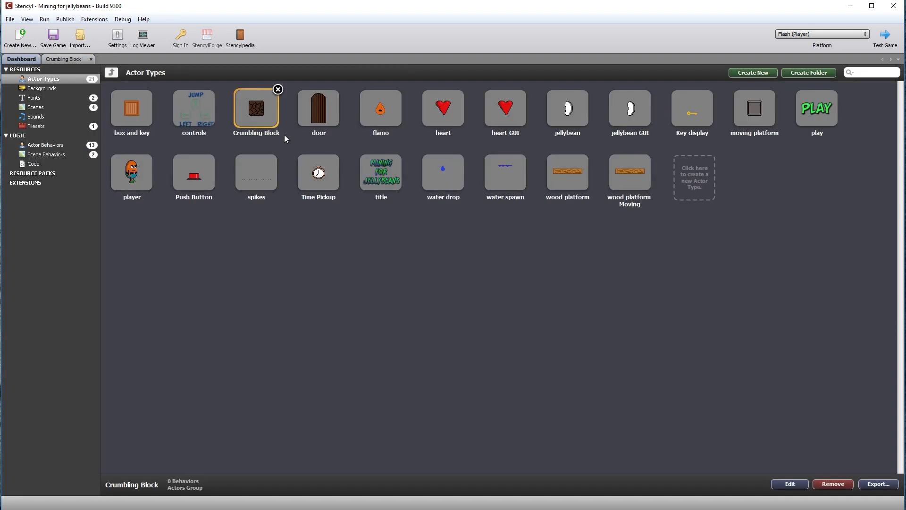
double_click(194, 178)
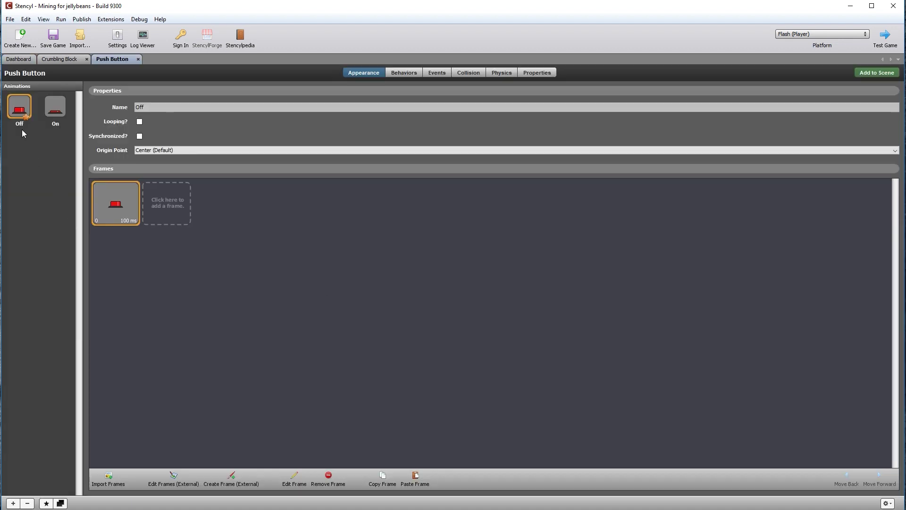
left_click(55, 110)
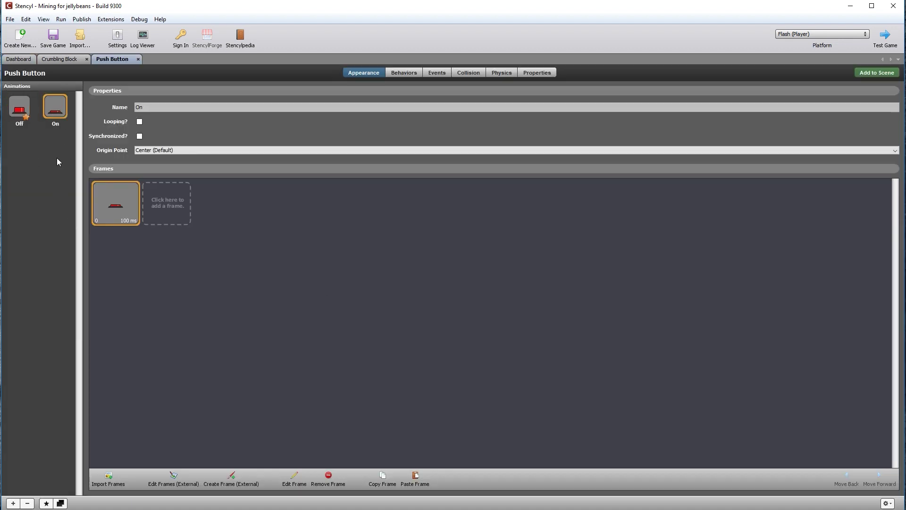
left_click(21, 111)
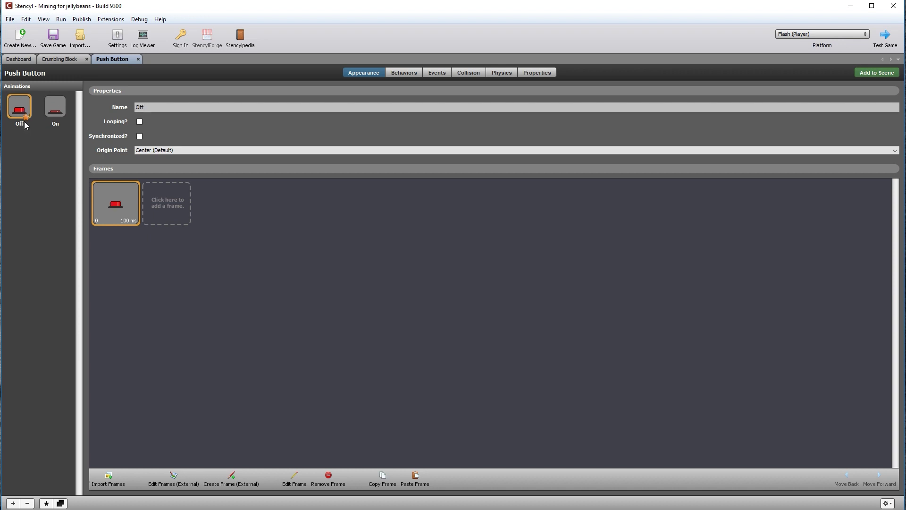
left_click(52, 110)
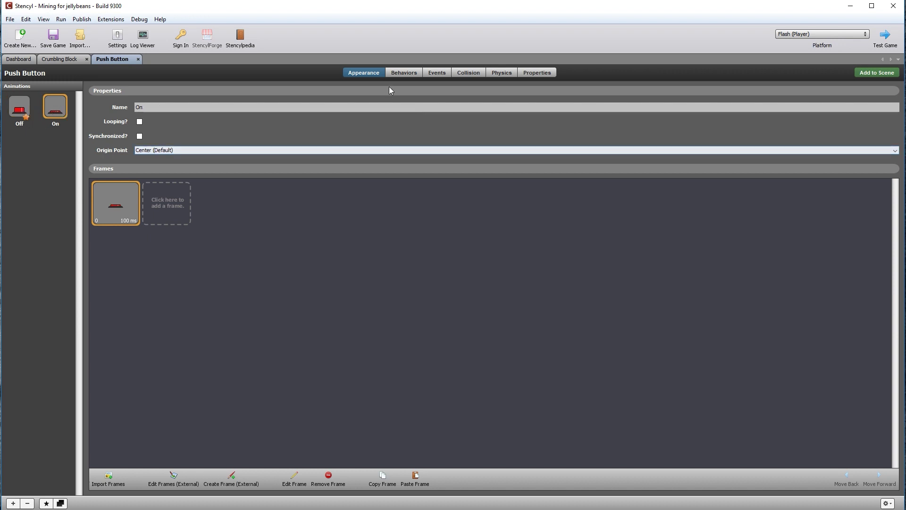
Check the Push Button's Off and On collision shapes and its general physics settings.
left_click(470, 73)
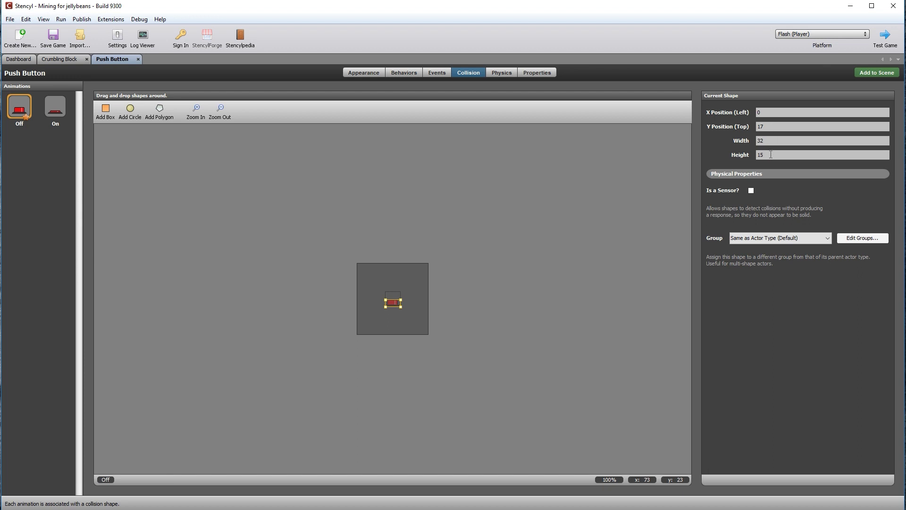
left_click(55, 110)
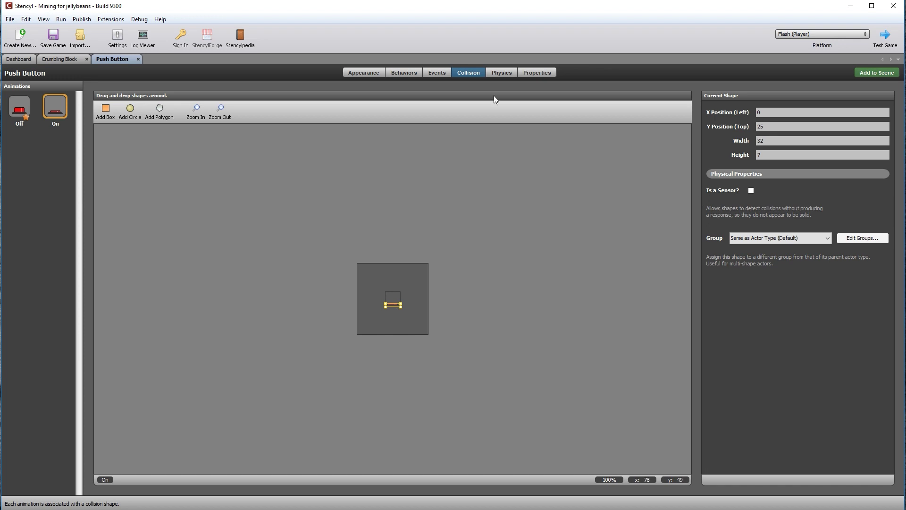
left_click(502, 76)
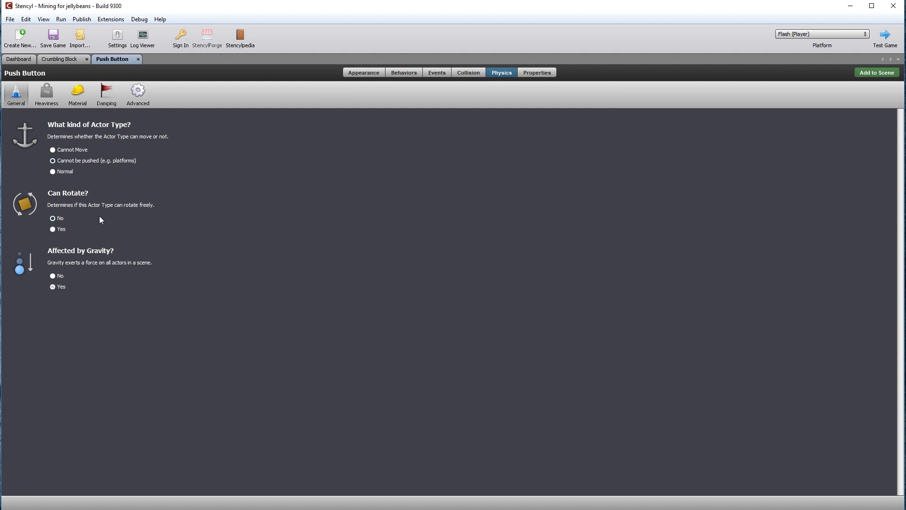
Open the Time Pickup actor type and review its animation, collision shape and general physics settings.
left_click(24, 59)
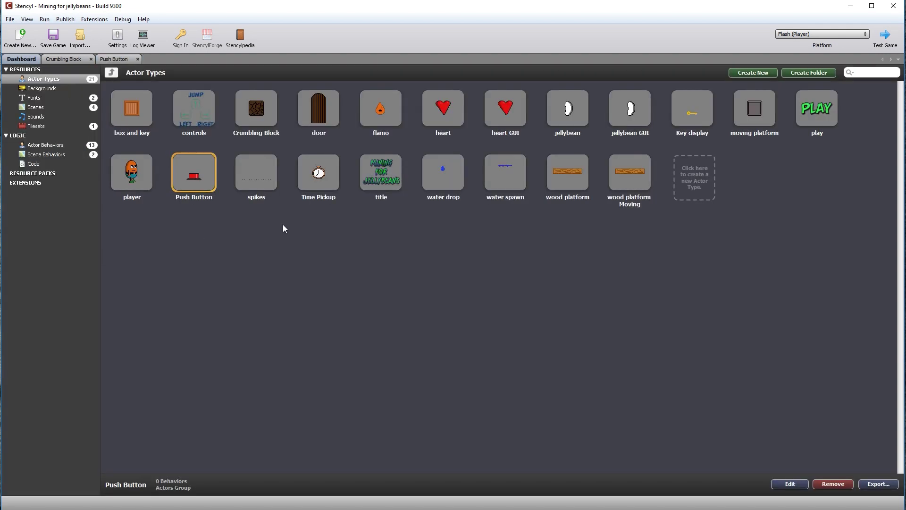
double_click(320, 182)
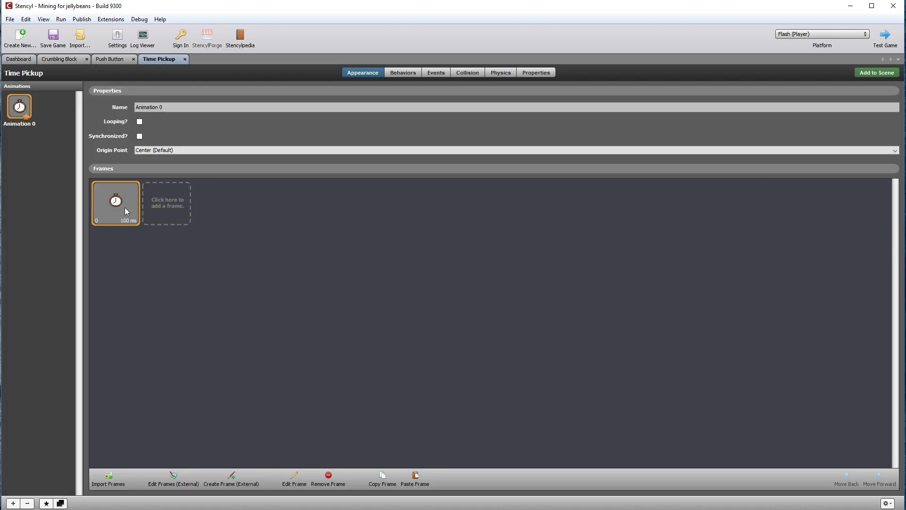
left_click(470, 73)
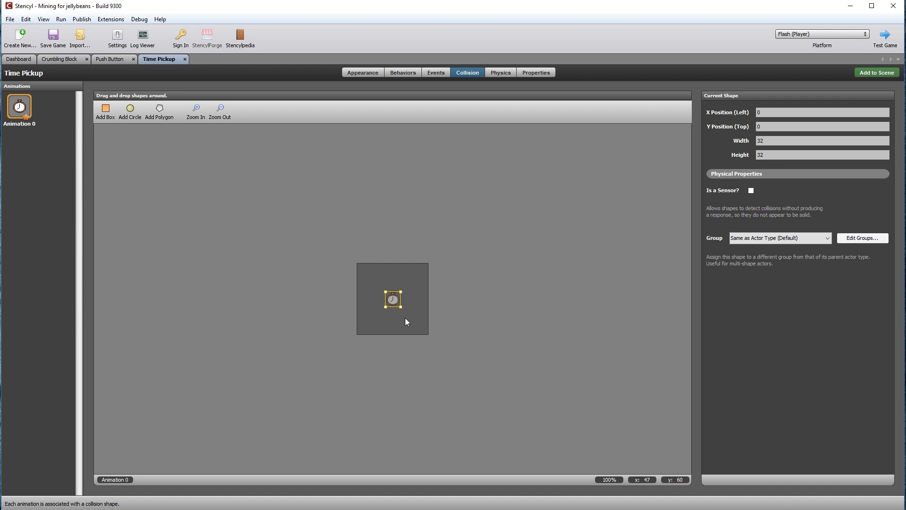
left_click(506, 73)
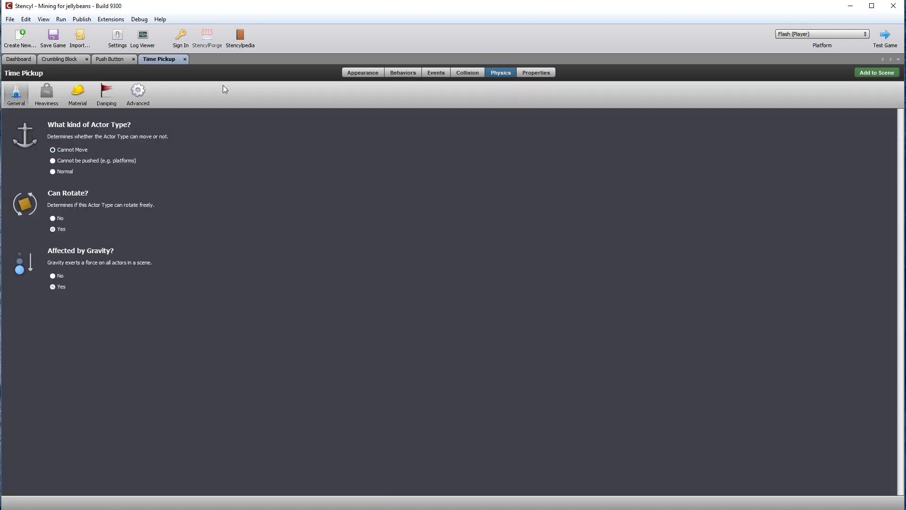
Save the game and close the Time Pickup, Push Button and Crumbling Block editors.
key("ctrl+s")
key("ctrl+w")
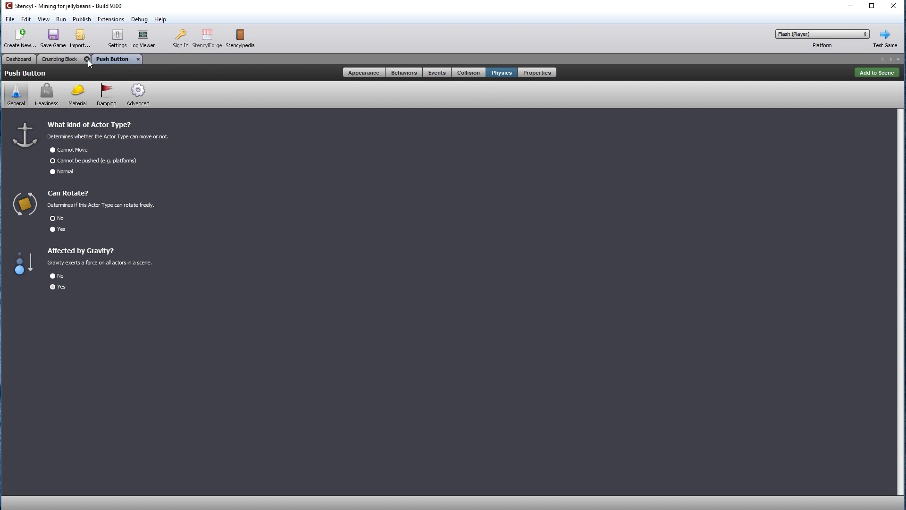
left_click(87, 59)
left_click(88, 60)
Open the Level 3 scene and toggle the Player, Objects and Tiles layers to check what each contains.
left_click(38, 107)
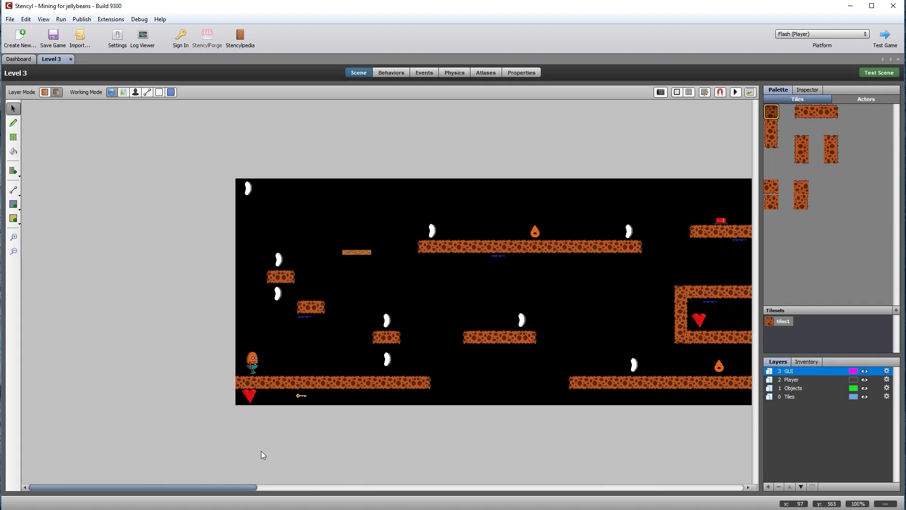
left_click_drag(183, 490, 640, 502)
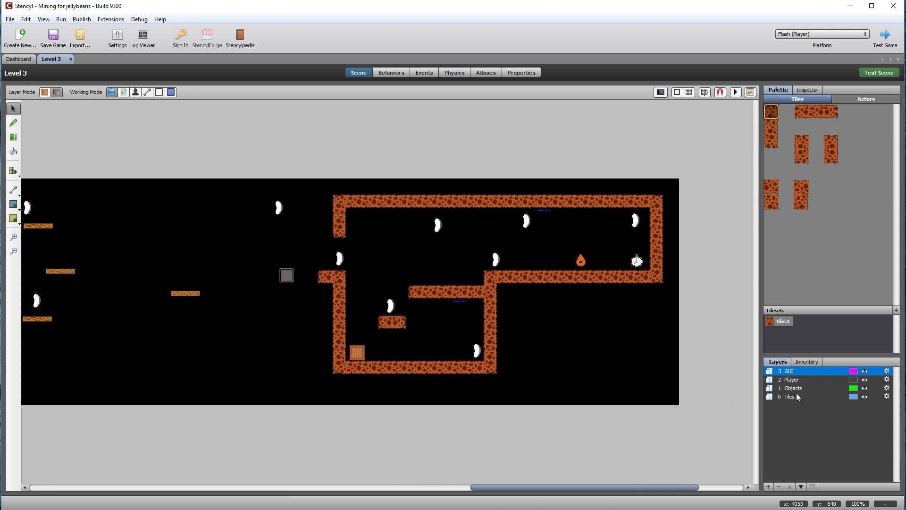
left_click(866, 380)
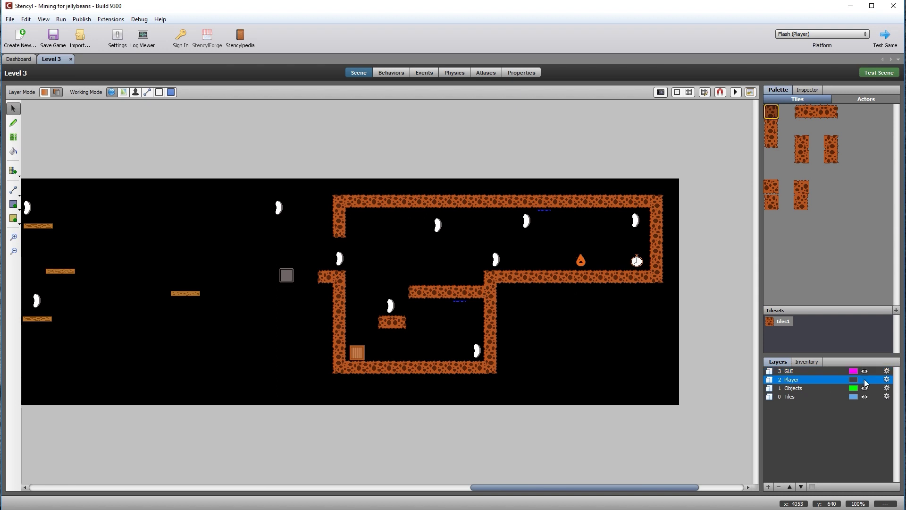
left_click(865, 388)
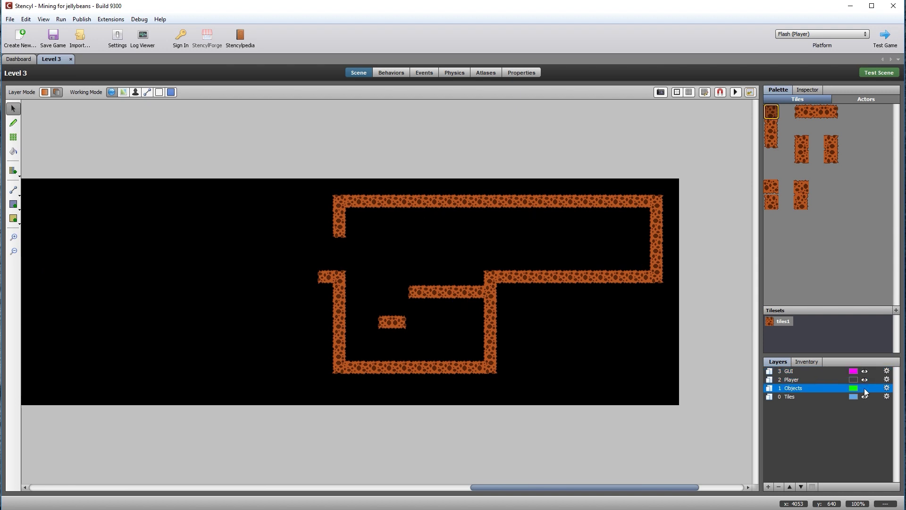
left_click(865, 388)
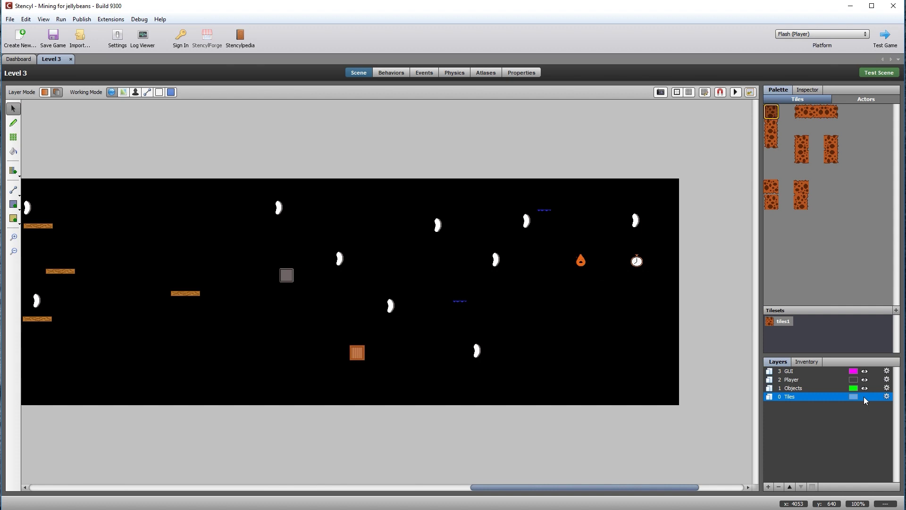
left_click(864, 397)
Review the Level 3 layout from the time pickup at the far end back to the player's start.
left_click_drag(648, 492, 628, 492)
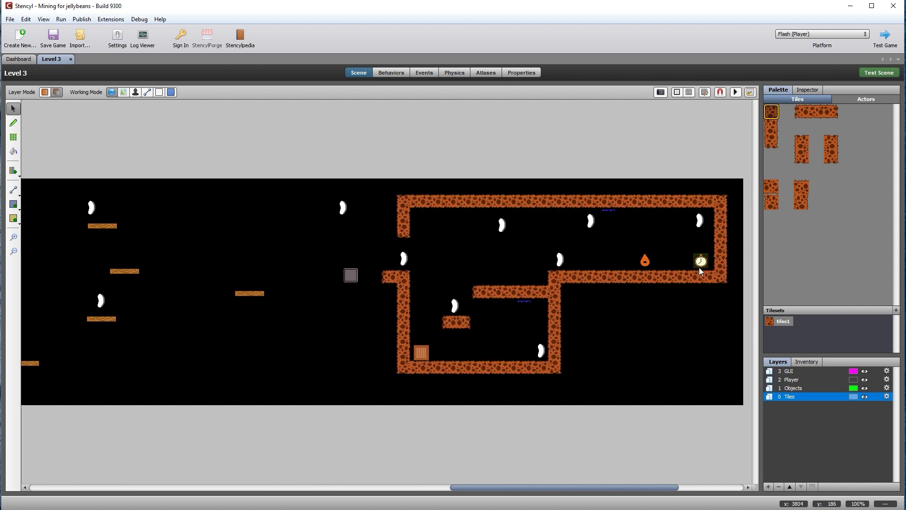
left_click_drag(513, 488, 324, 489)
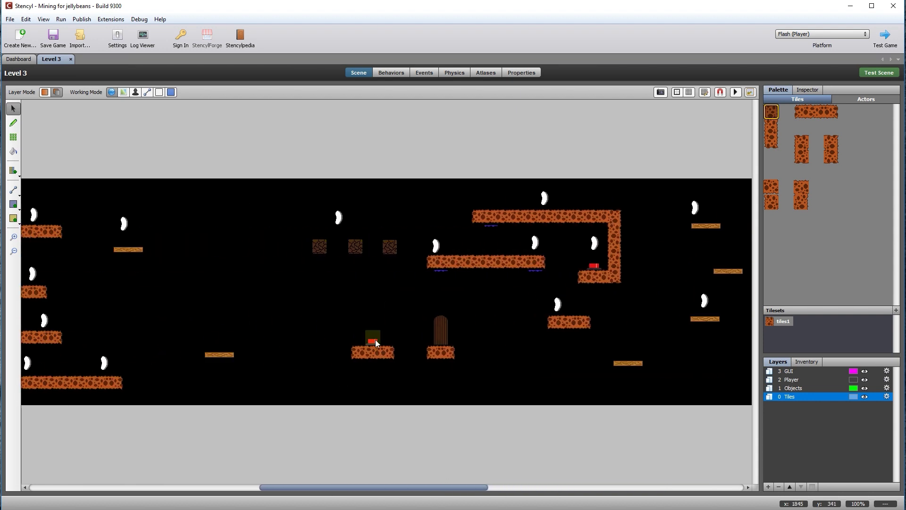
left_click_drag(425, 491, 239, 485)
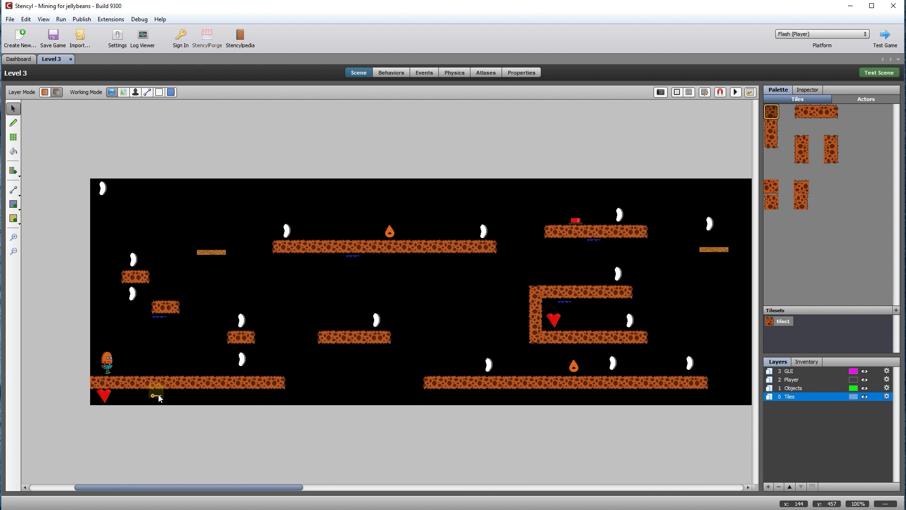
Review Level 3's events, gravity settings and GUI behavior attributes, and return to the scene layout.
left_click(429, 74)
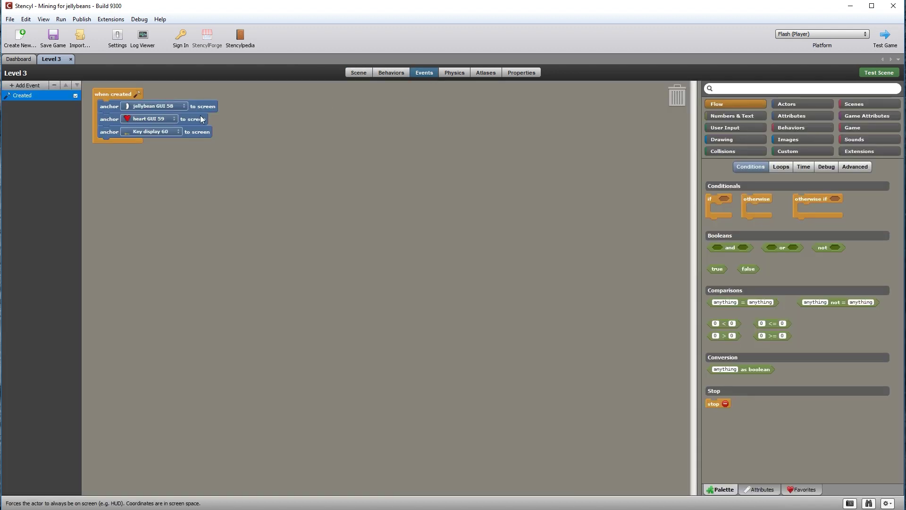
left_click(458, 74)
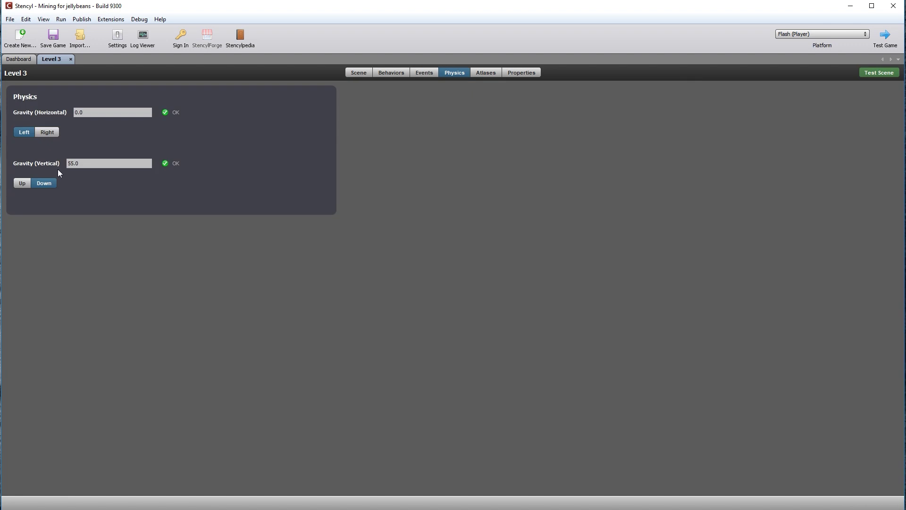
left_click(396, 76)
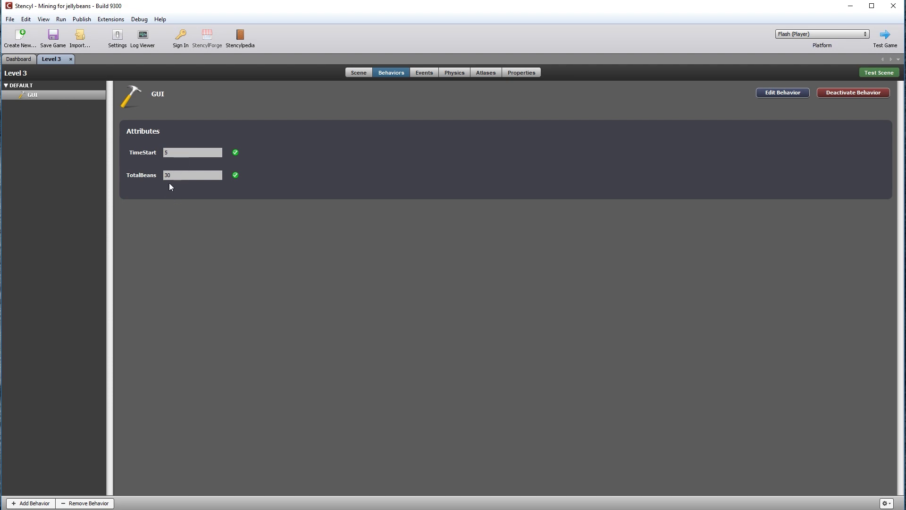
left_click(357, 73)
Test the Level 3 scene, walking the player back and forth along the starting ground, and close the game window.
left_click(879, 72)
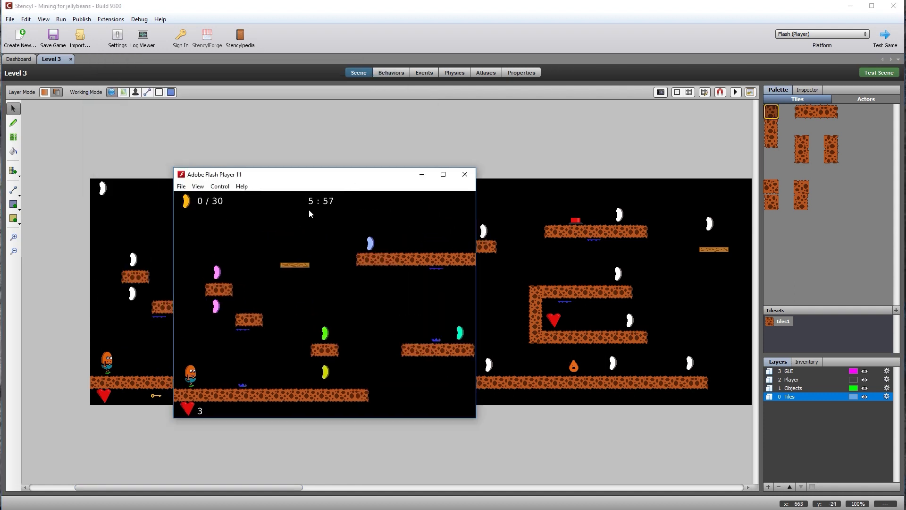
key("Right")
key("Right")
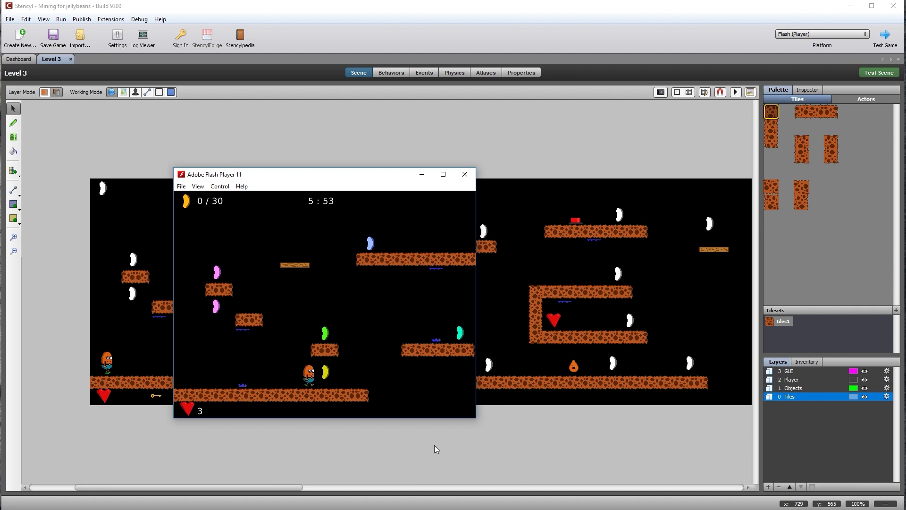
key("Left")
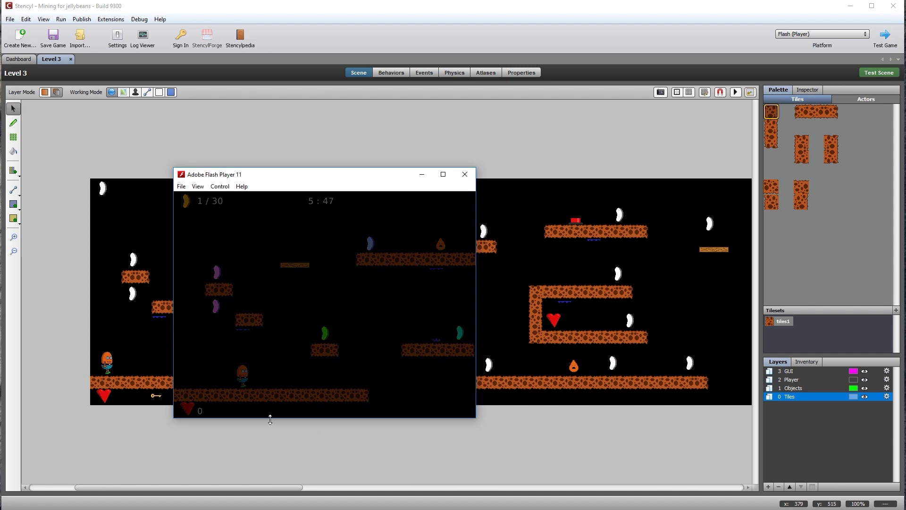
left_click(465, 174)
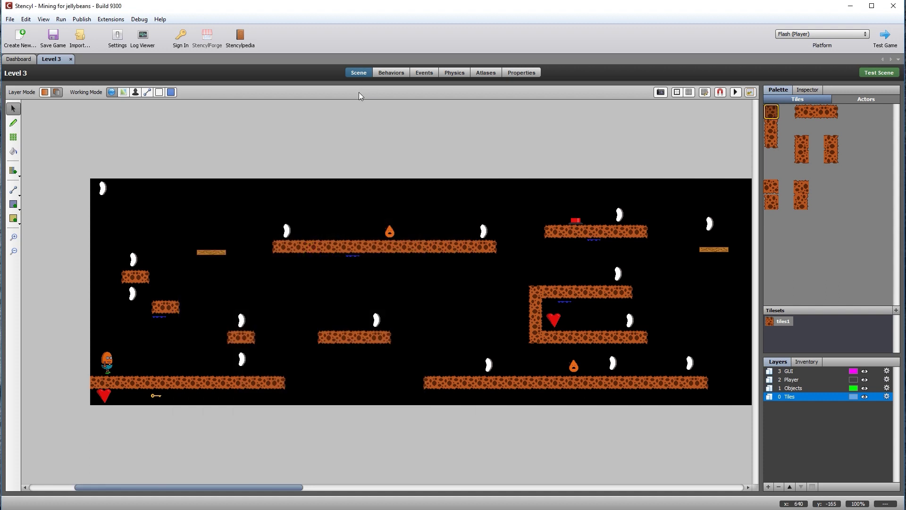
Close and reopen the Level 3 scene and launch another scene test, with the game window placed over the scene.
key("ctrl+w")
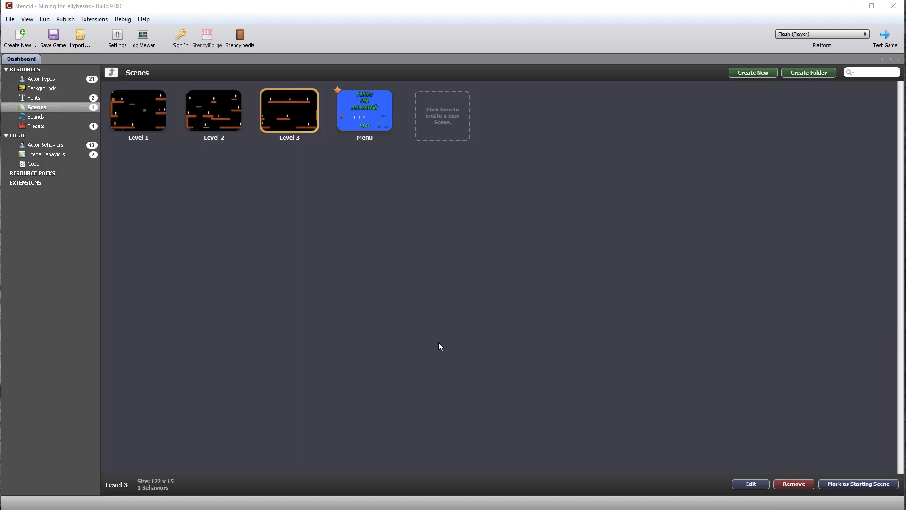
double_click(287, 114)
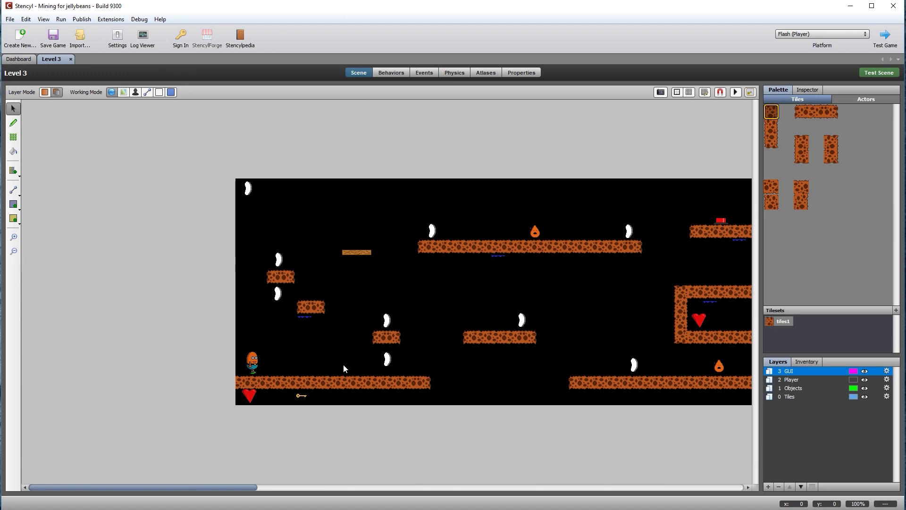
left_click_drag(239, 490, 279, 490)
left_click(878, 74)
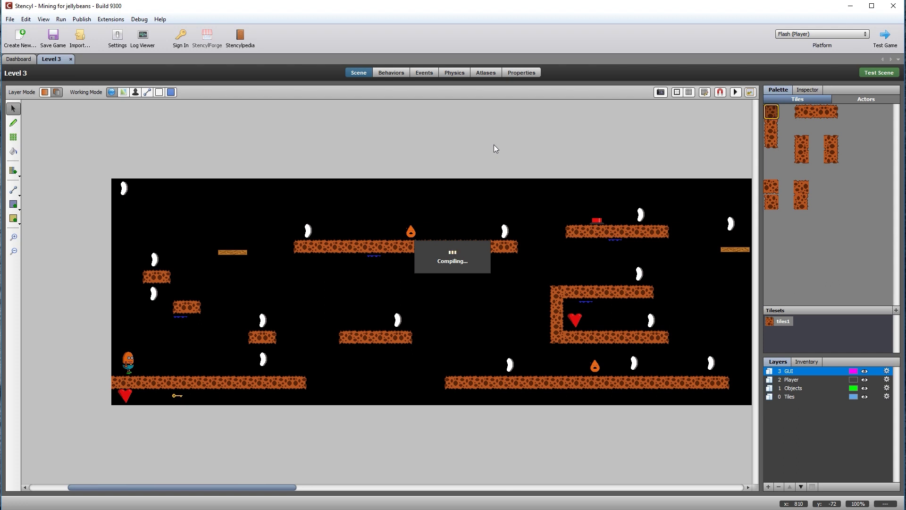
left_click_drag(281, 67, 444, 147)
Playtest the starting ground and the small platforms above it, collecting the jellybeans on the way.
key("Right")
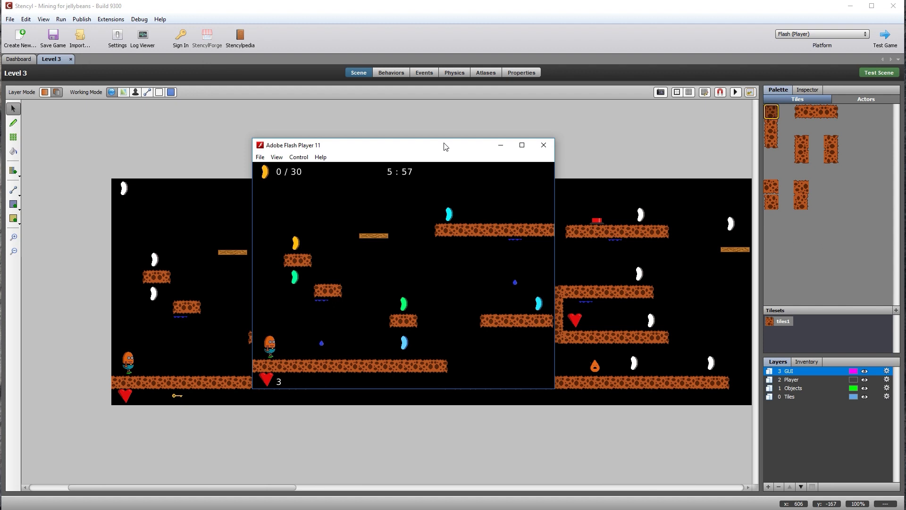
key("Up")
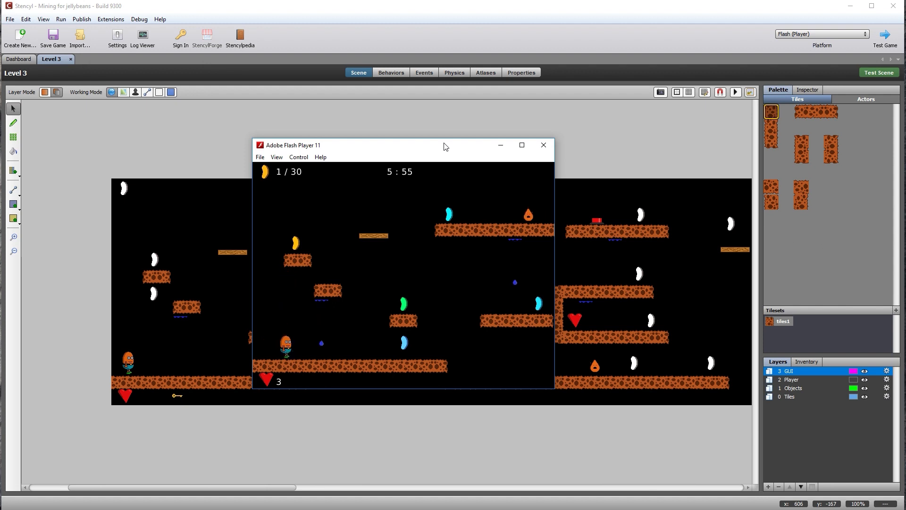
key("Right")
key("Right")
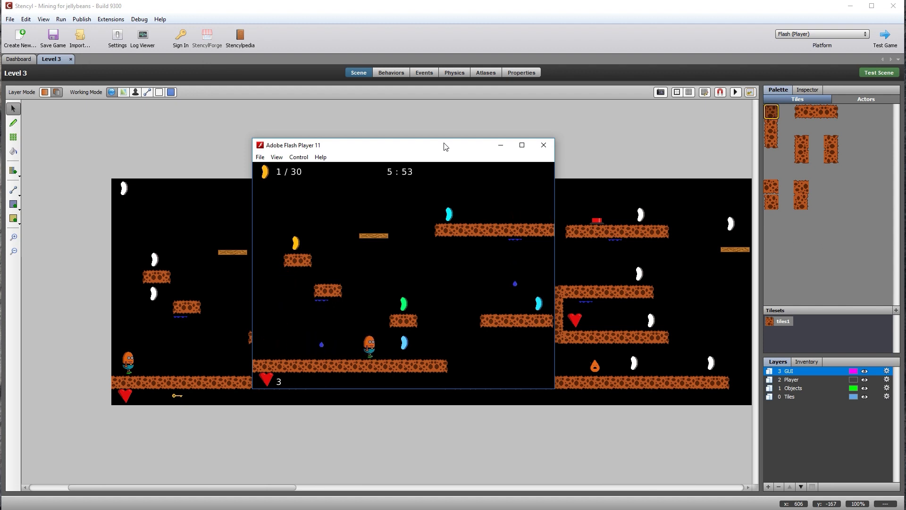
key("Up")
key("Left")
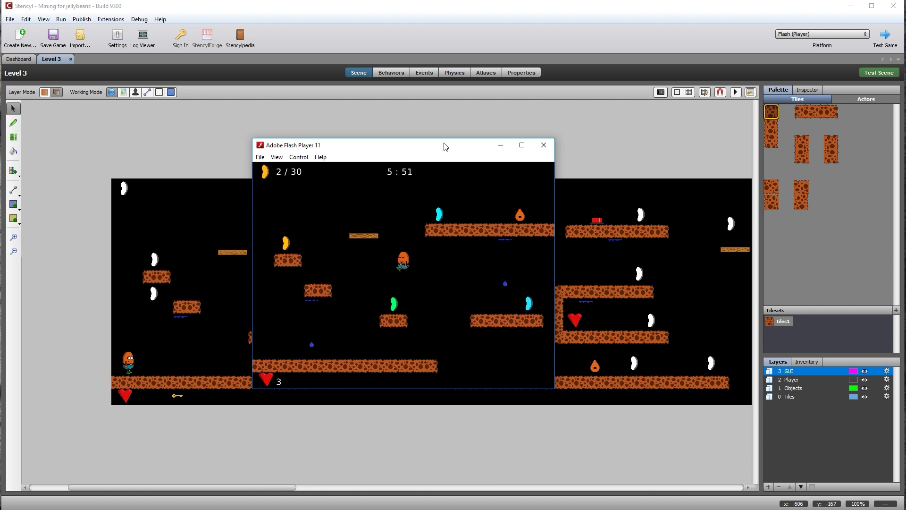
key("Up")
key("Left")
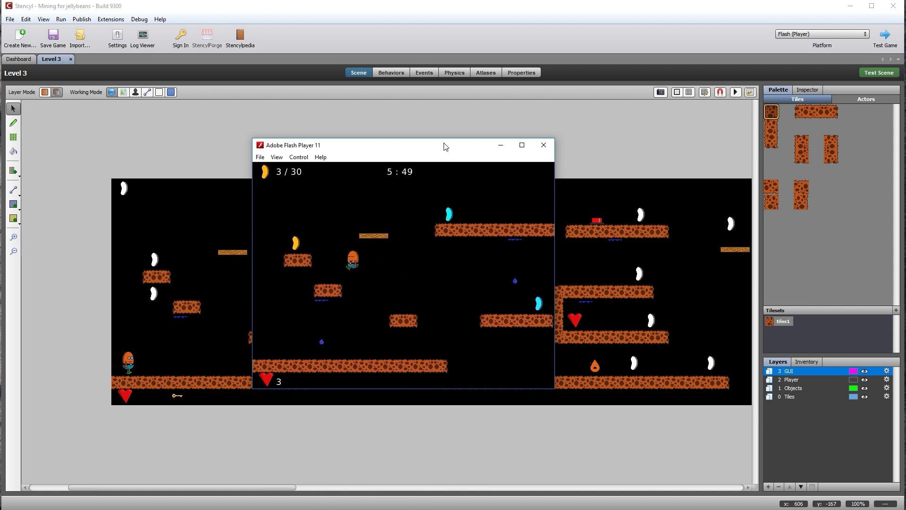
Collect the jellybean on the upper small platform and move the player onto the first wooden platform.
key("Up")
key("Up")
key("Right")
key("Right")
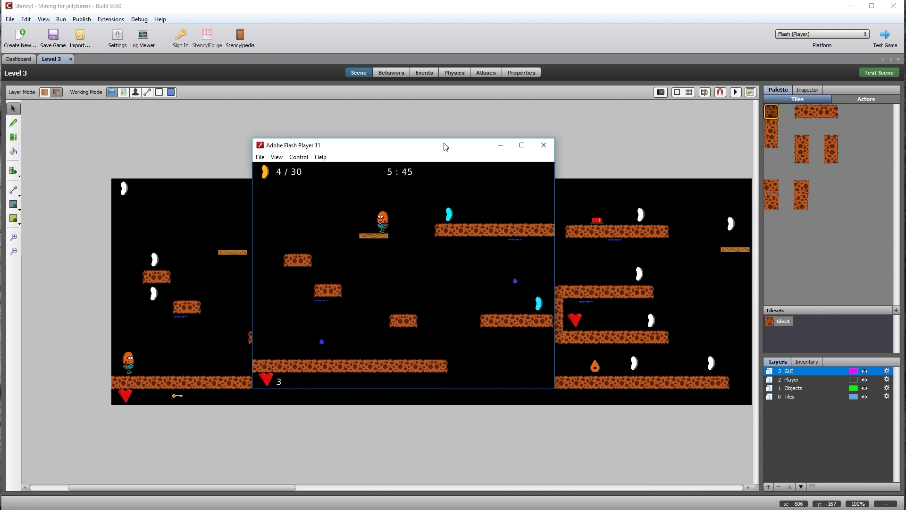
Cross the long upper platform past the fire enemy, collecting the jellybeans at both ends.
key("Right")
key("Up")
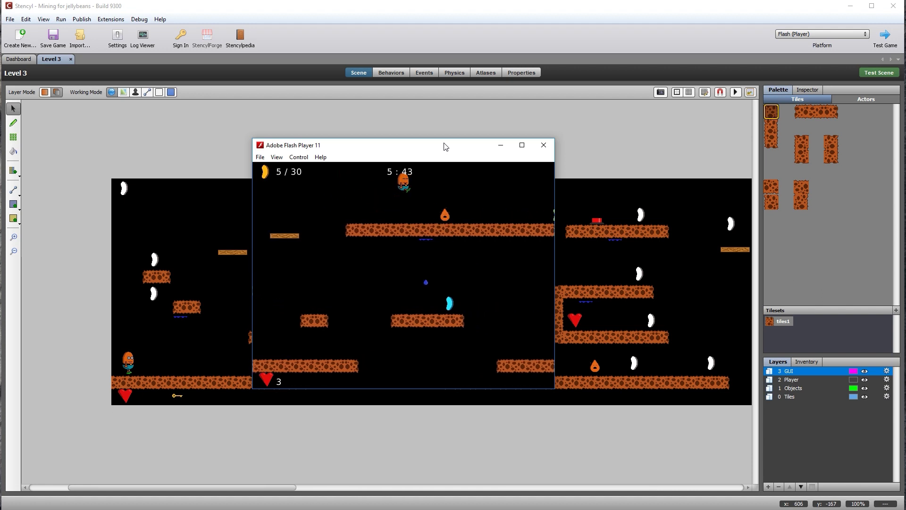
key("Right")
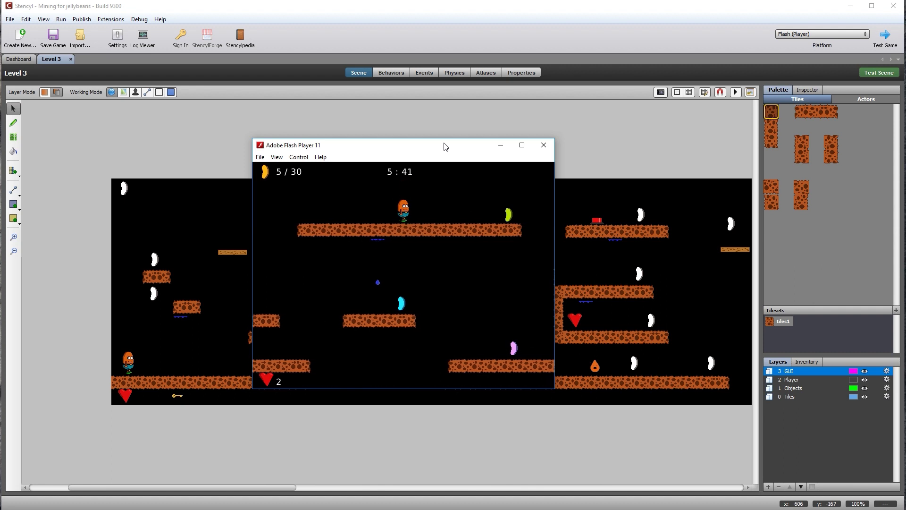
key("Right")
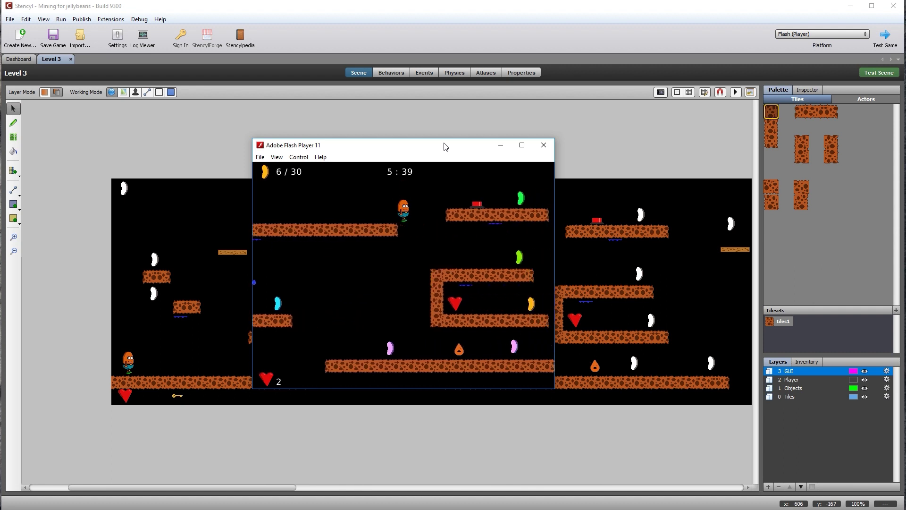
Try the red push button on the upper platform, collect its jellybean and drop to the lower ground.
key("Up")
key("Right")
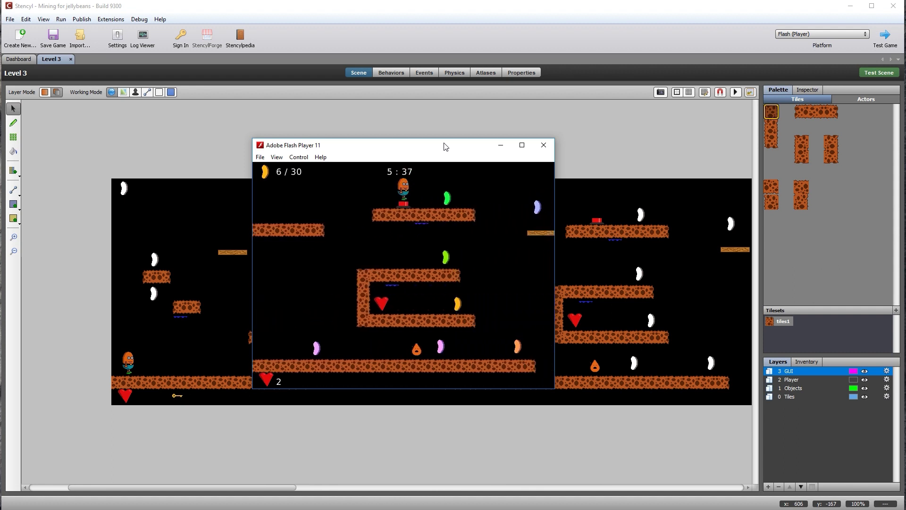
key("Left")
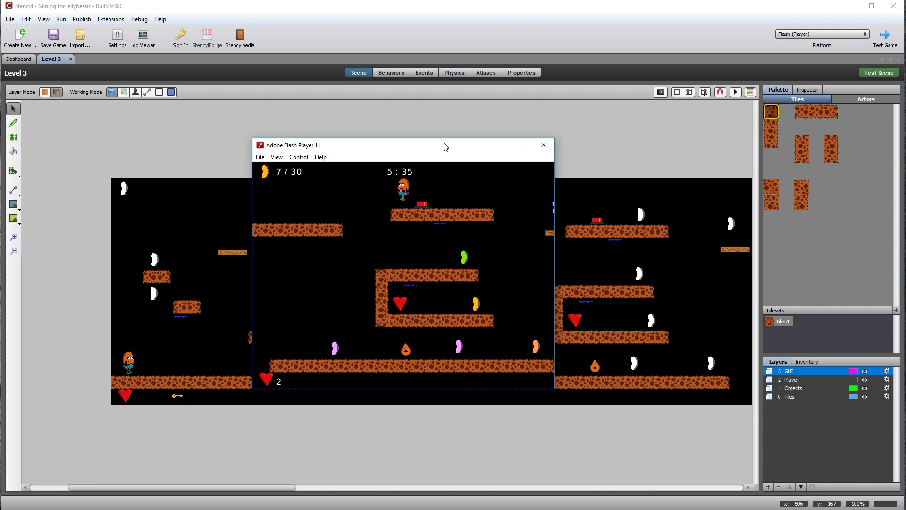
key("Left")
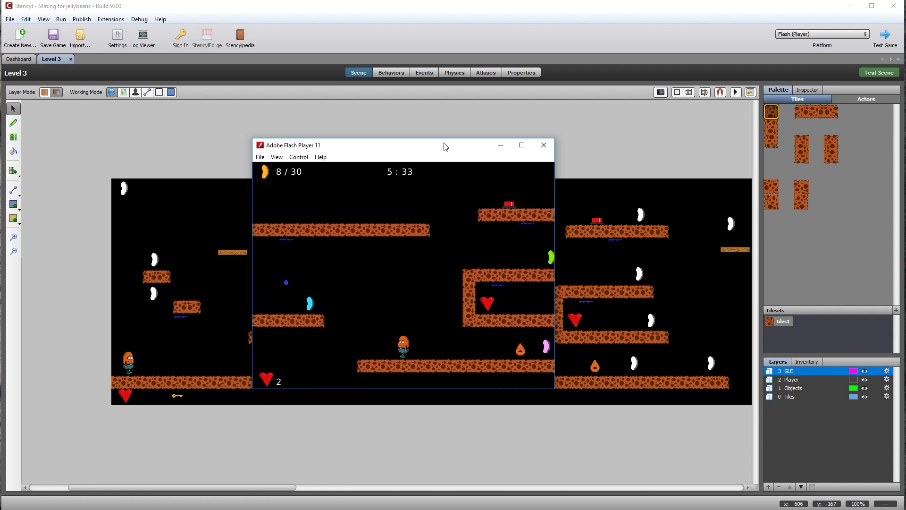
Collect the jellybean on the middle platform and head back toward the C-shaped structure.
key("Up")
key("Left")
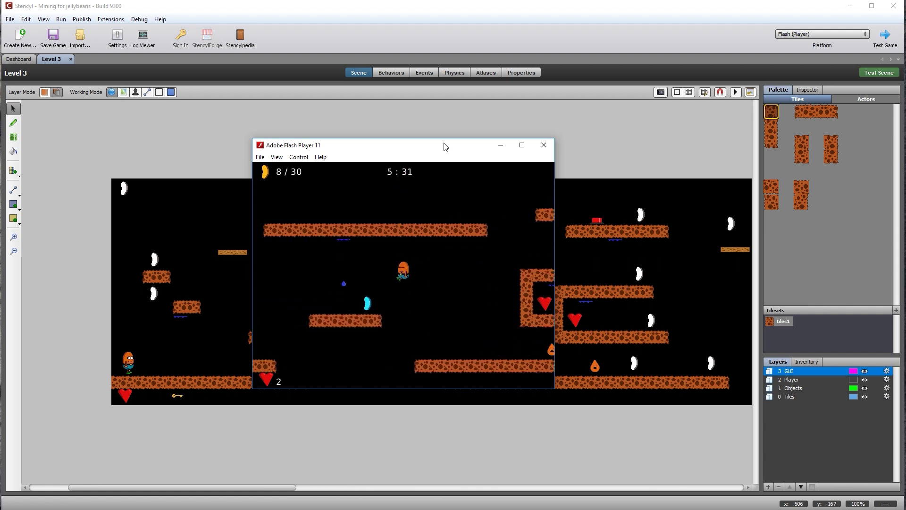
key("Up")
key("Right")
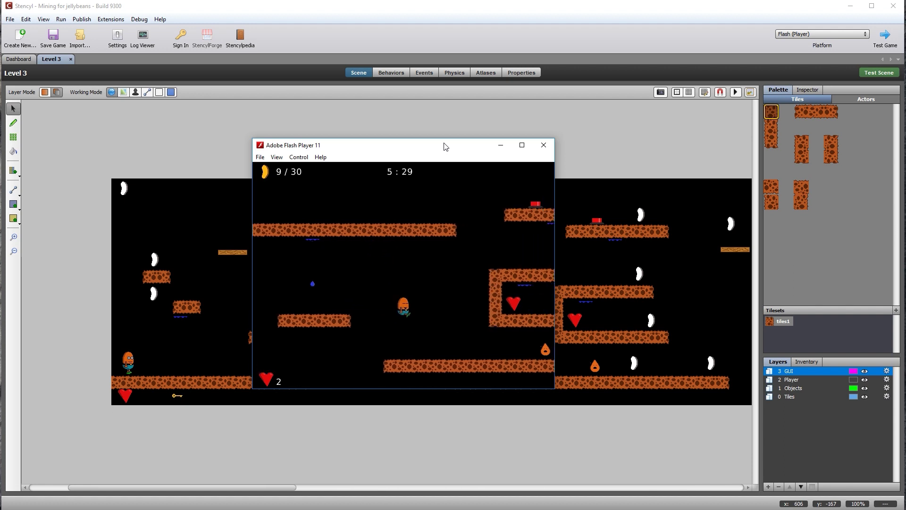
Jump around the outer wall of the C-shaped structure and move onto the lower ground beneath it.
key("Right")
key("Up")
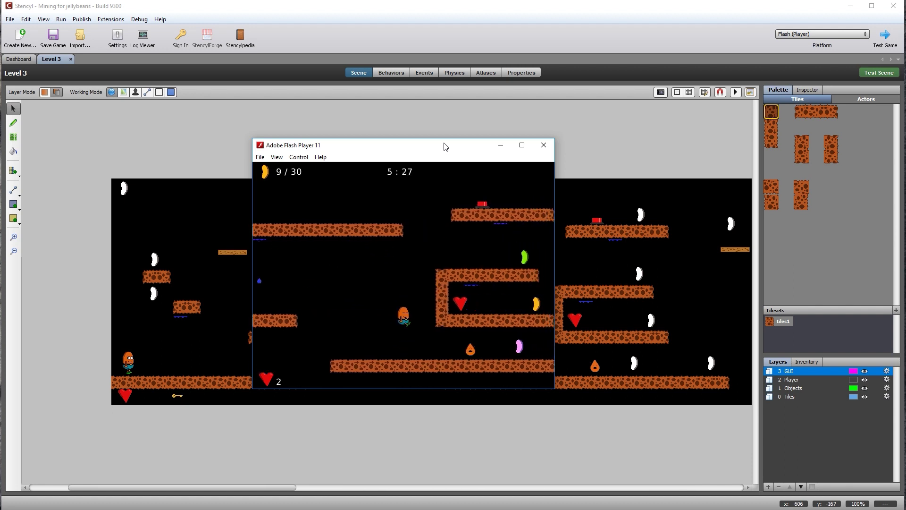
key("Left")
key("Left")
key("Right")
key("Up")
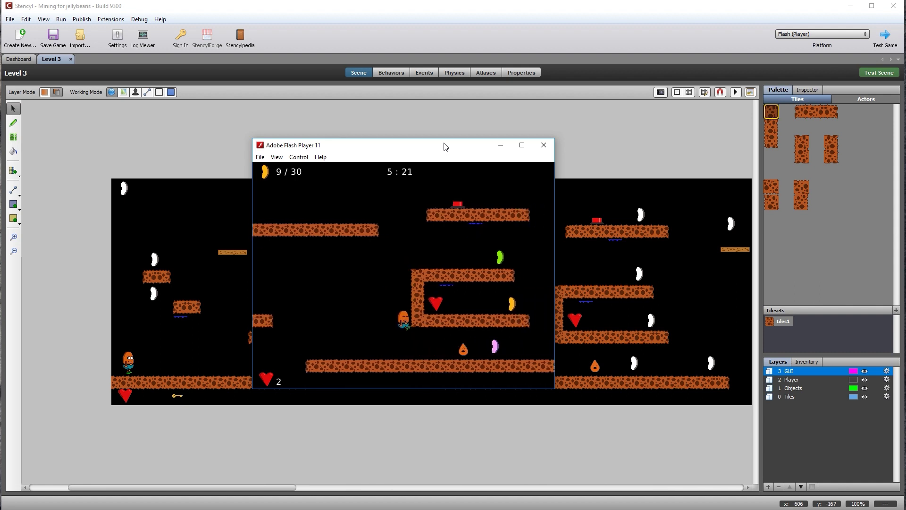
key("Up")
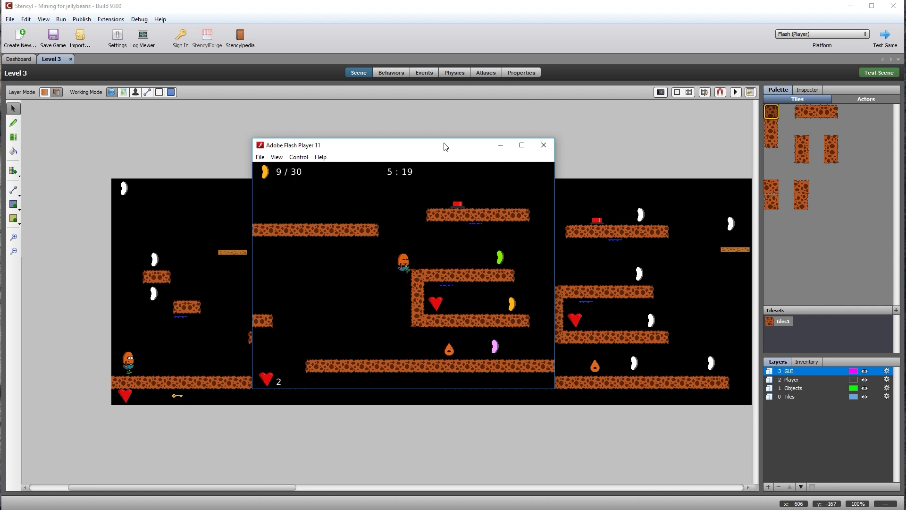
key("Right")
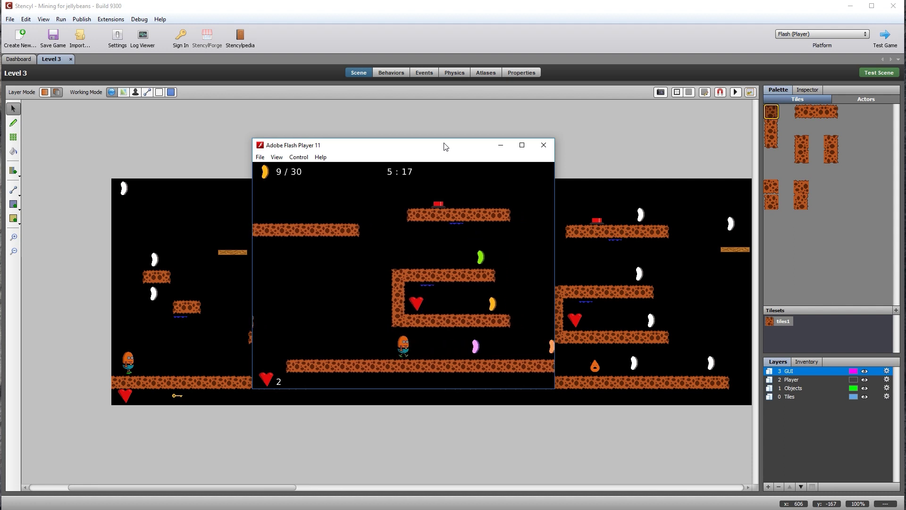
Collect the lower ground's jellybeans, enter the C-shaped structure and pick up its jellybean and heart.
key("Right")
key("Up")
key("Left")
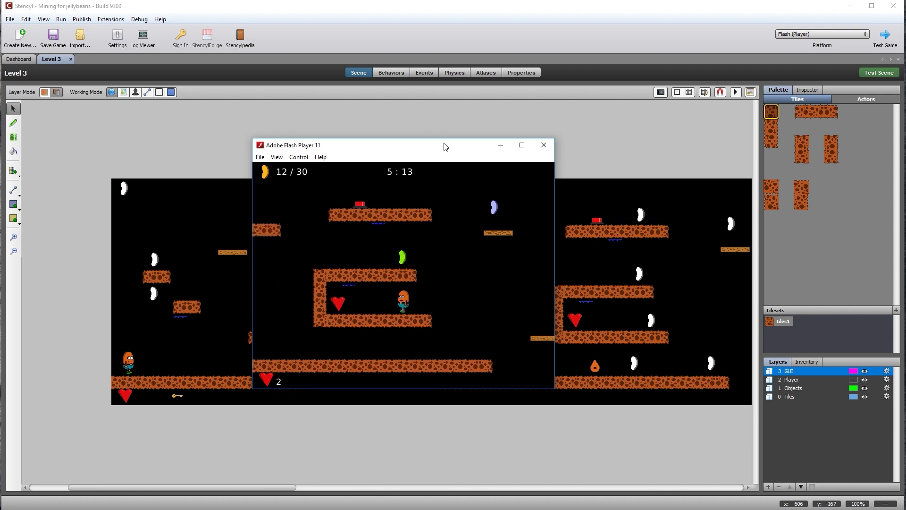
key("Left")
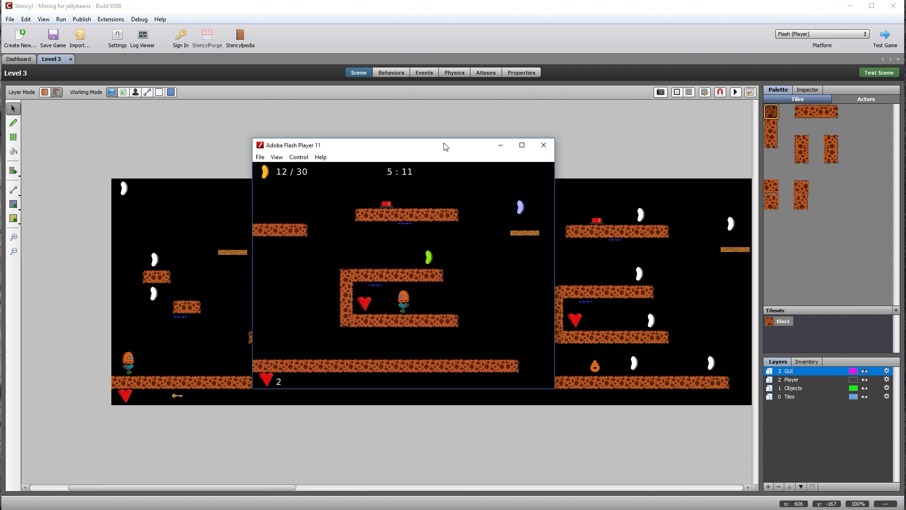
key("Left")
Leave the C-shaped structure and jump across to the lower wooden platform beyond it.
key("Right")
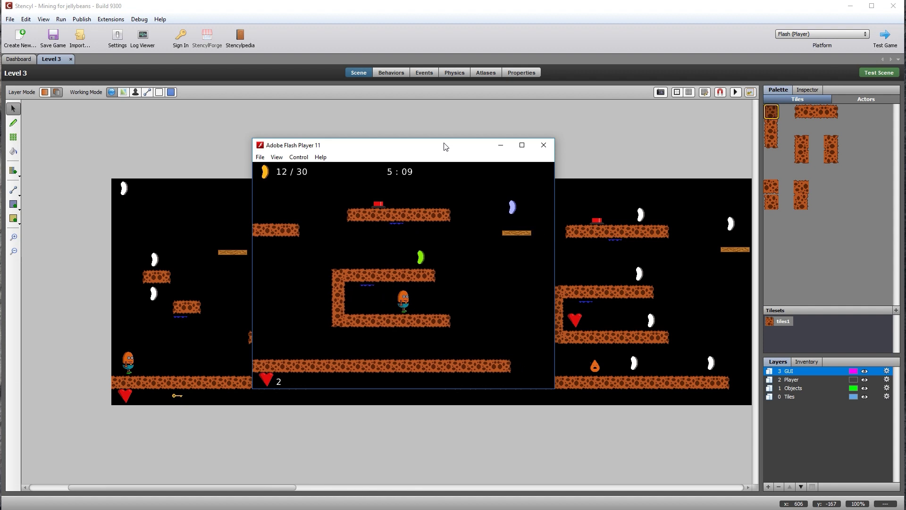
key("Right")
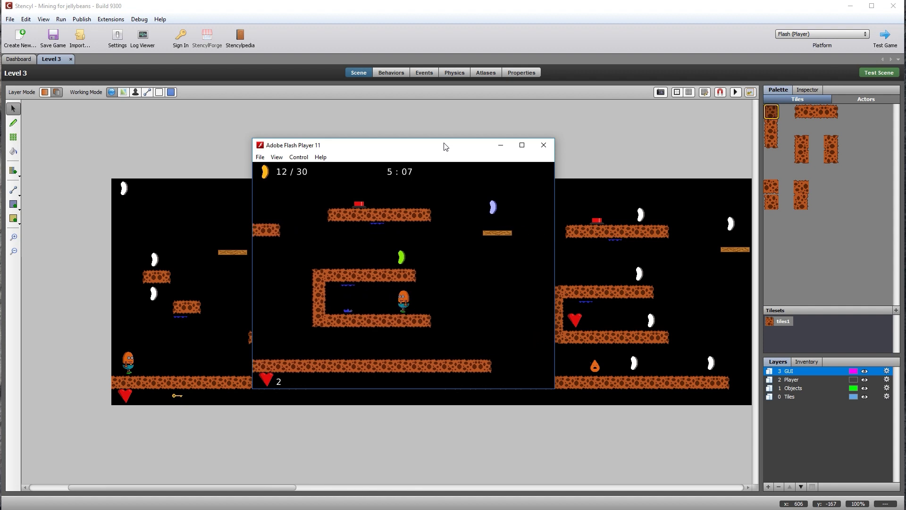
key("Right")
key("Right")
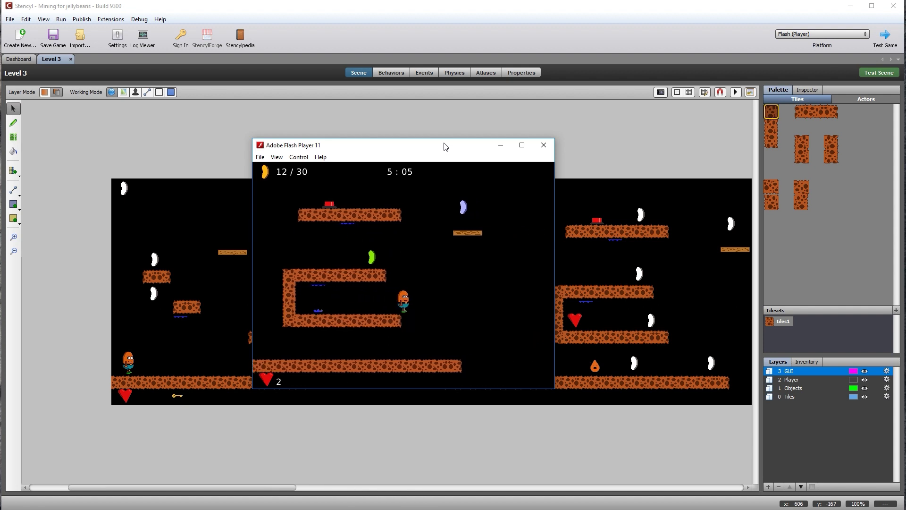
key("Up")
key("Right")
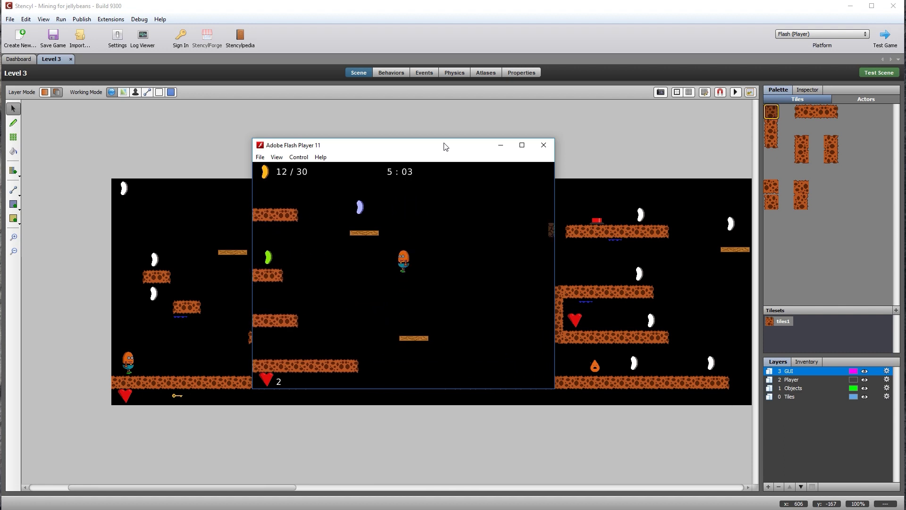
key("Right")
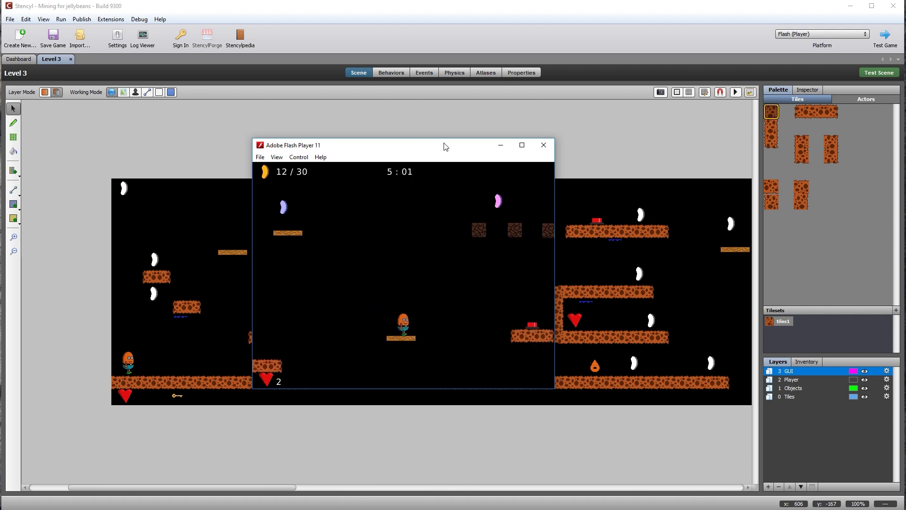
Jump off the lower wooden platform and end the playtest.
key("Up")
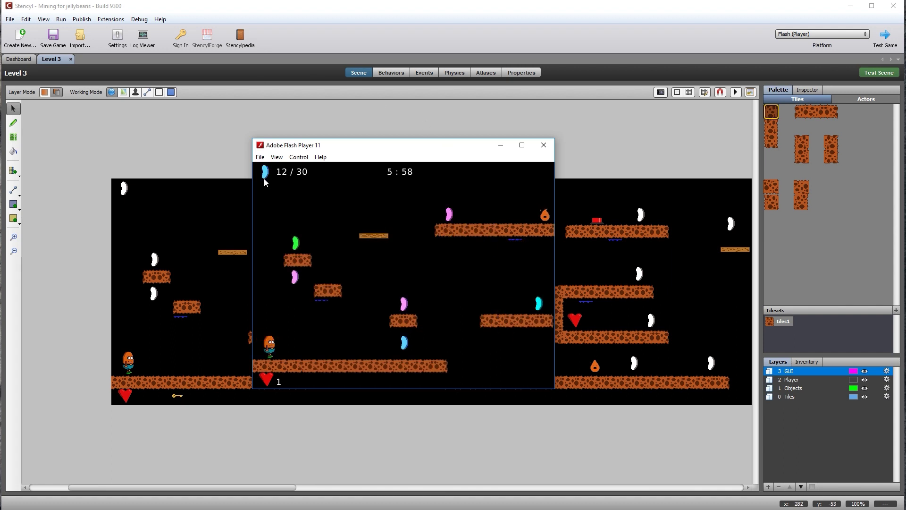
left_click(544, 145)
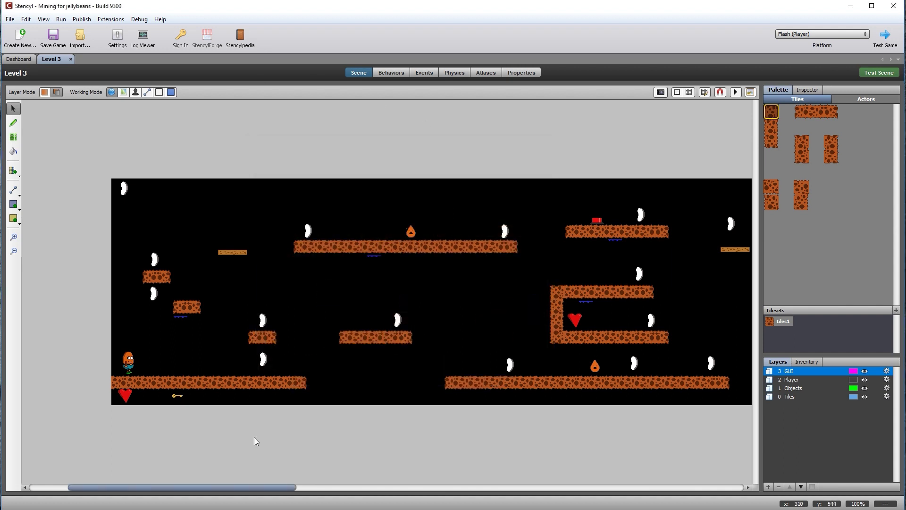
Shift the flame enemy on the lower ground left to about (956, 379) and the jellybean before it to about (767, 378).
left_click_drag(236, 490, 275, 491)
left_click(471, 366)
left_click_drag(471, 366, 444, 366)
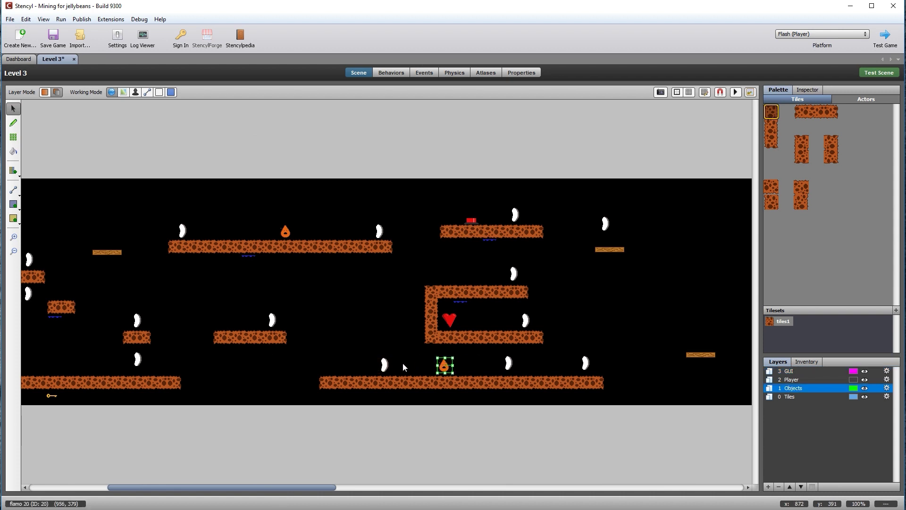
left_click_drag(385, 367, 358, 368)
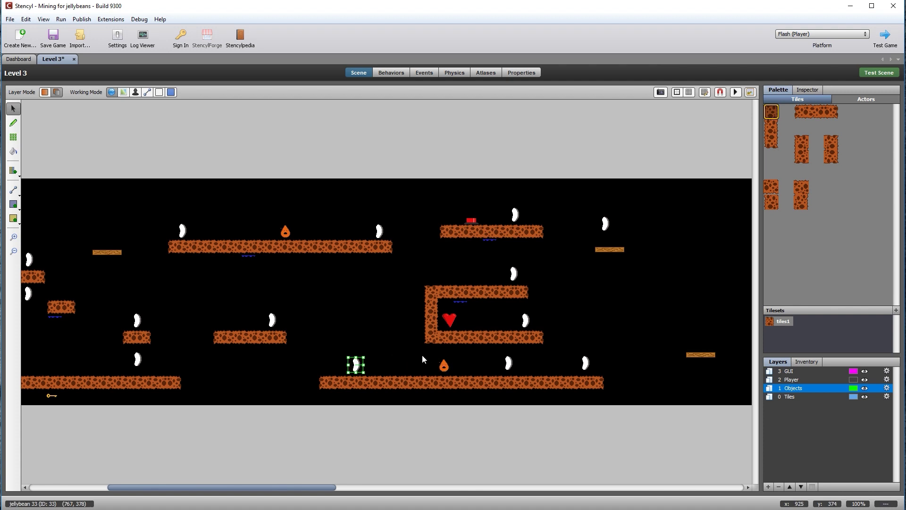
Move the spikes under the C-shaped structure's upper arm to the right and shift the lower moving wooden platform to about (1513, 360).
left_click_drag(464, 308, 492, 306)
left_click(587, 310)
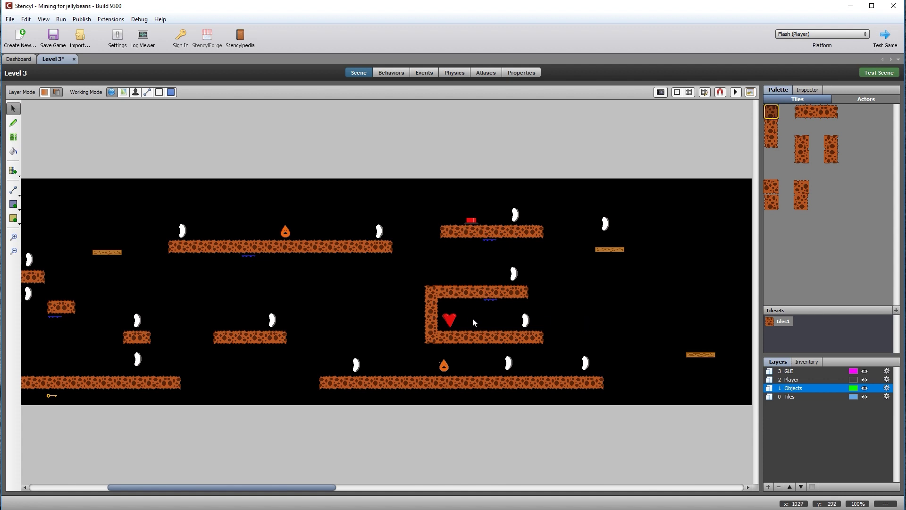
left_click_drag(325, 490, 437, 495)
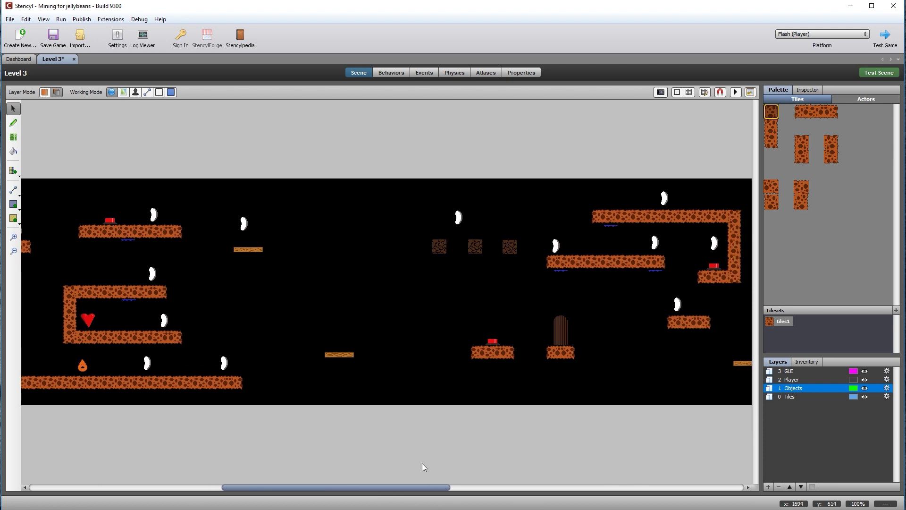
left_click_drag(344, 352, 359, 352)
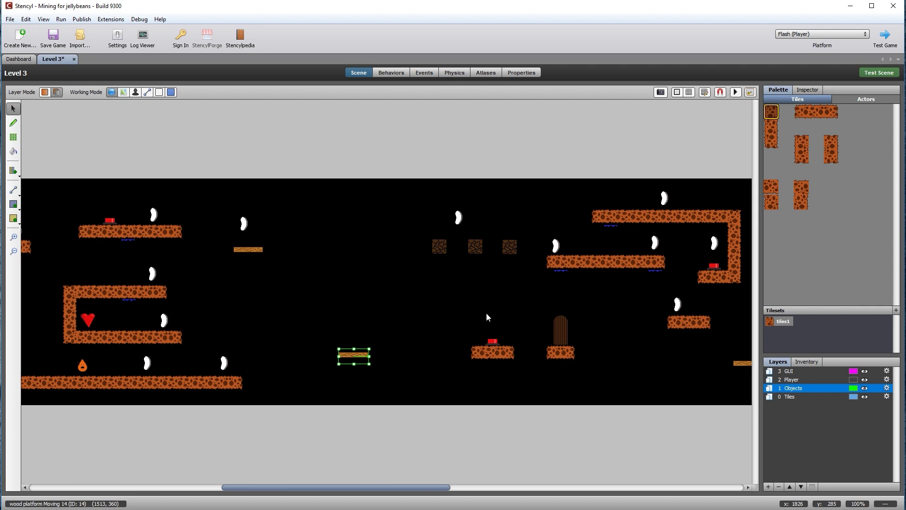
Close and reopen the Level 3 scene and examine the wooden platforms beyond the C-shaped structure.
key("ctrl+w")
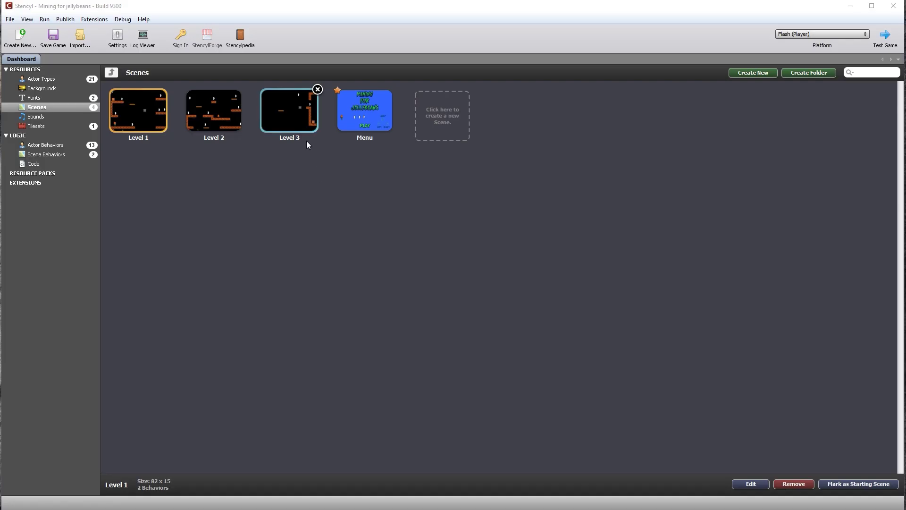
double_click(285, 120)
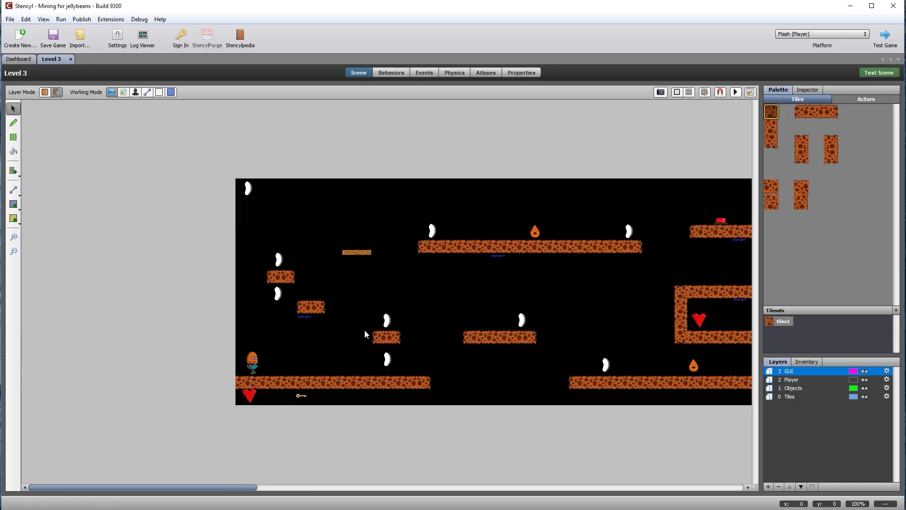
left_click_drag(225, 486, 378, 497)
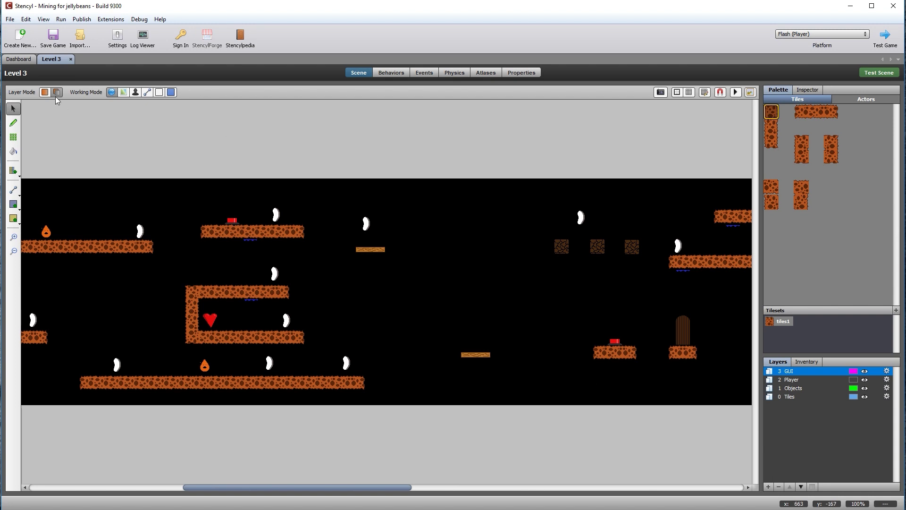
Open the Back and Forth Horizontally actor behavior for editing.
left_click(18, 59)
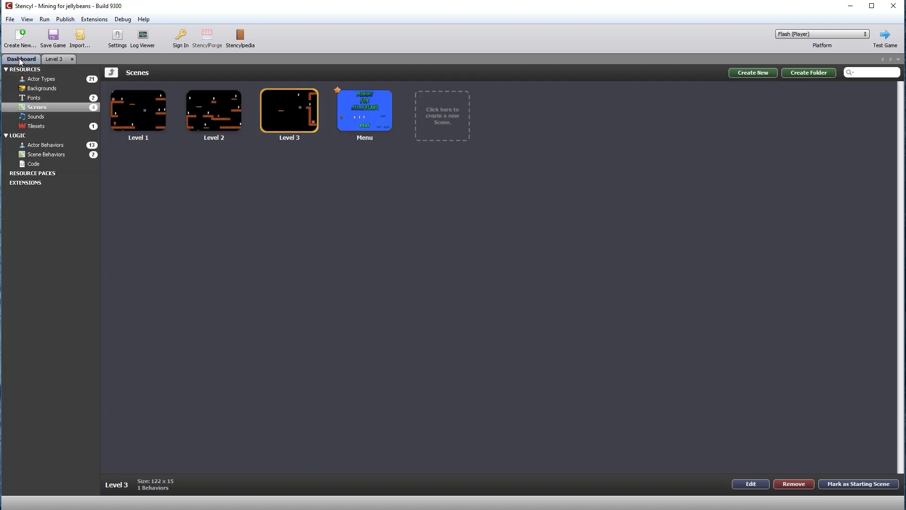
left_click(46, 147)
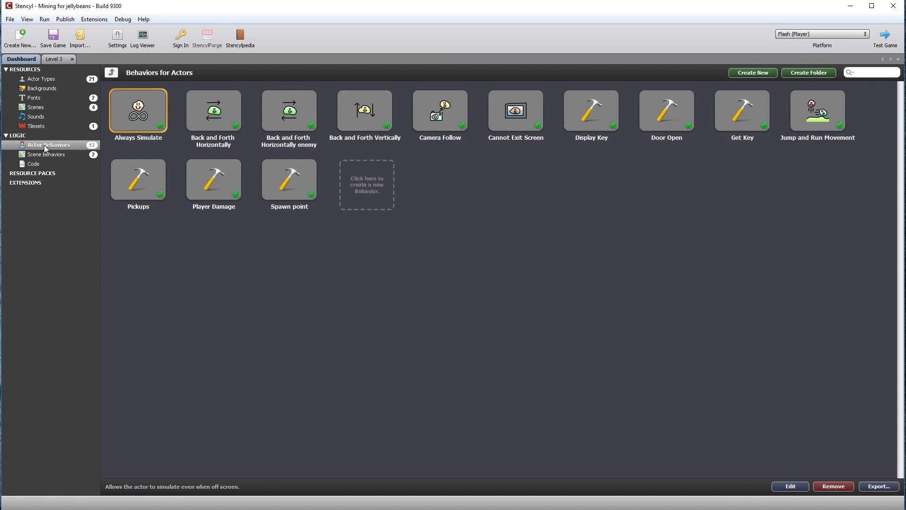
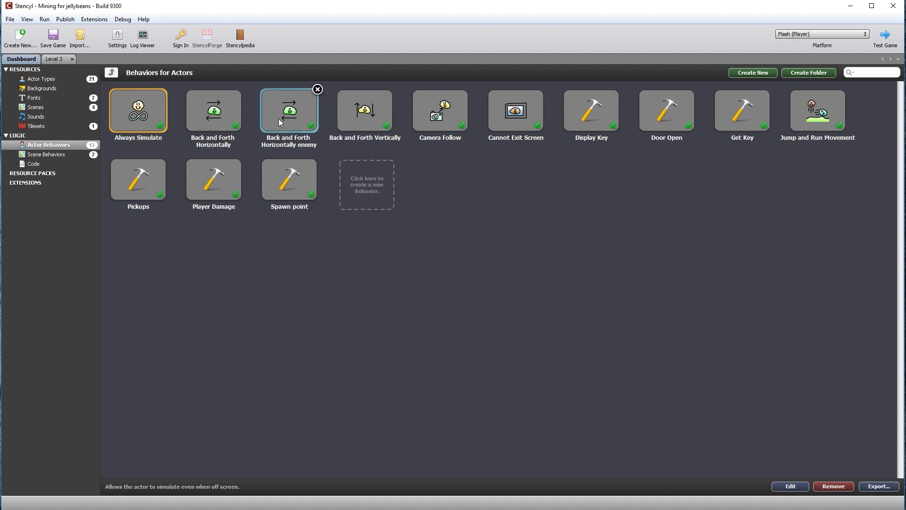
double_click(215, 118)
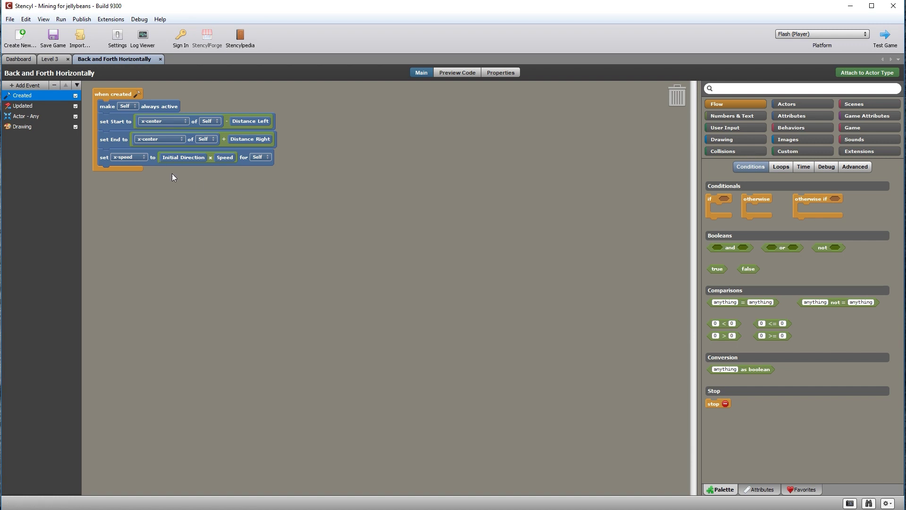
Create a Boolean attribute named Moving in the Back and Forth Horizontally behavior.
left_click(807, 115)
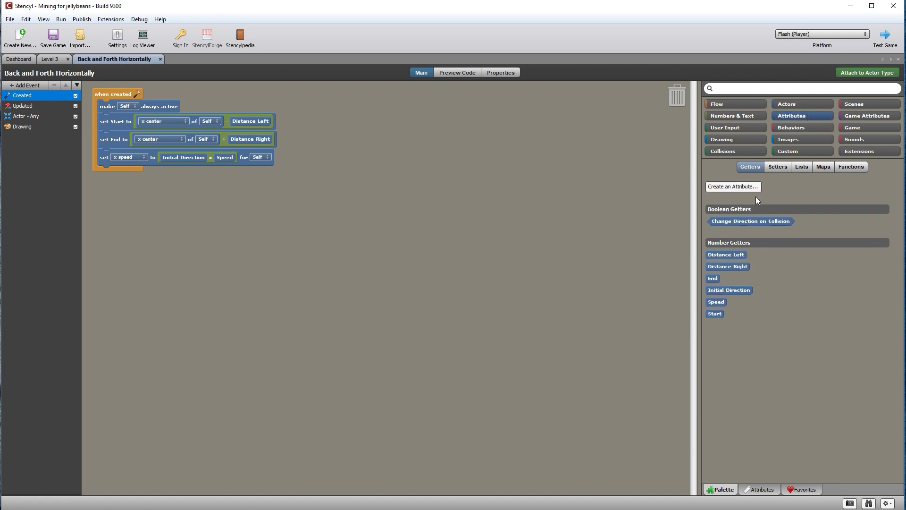
left_click(734, 187)
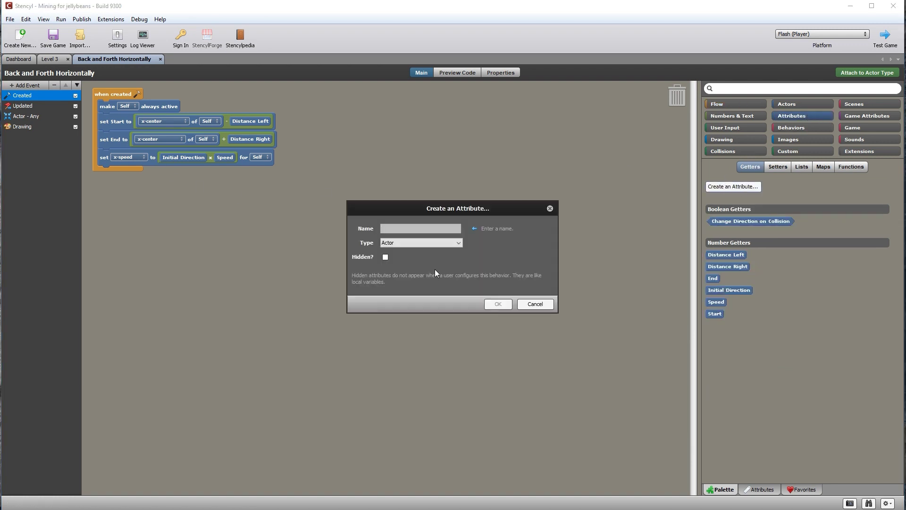
left_click(454, 243)
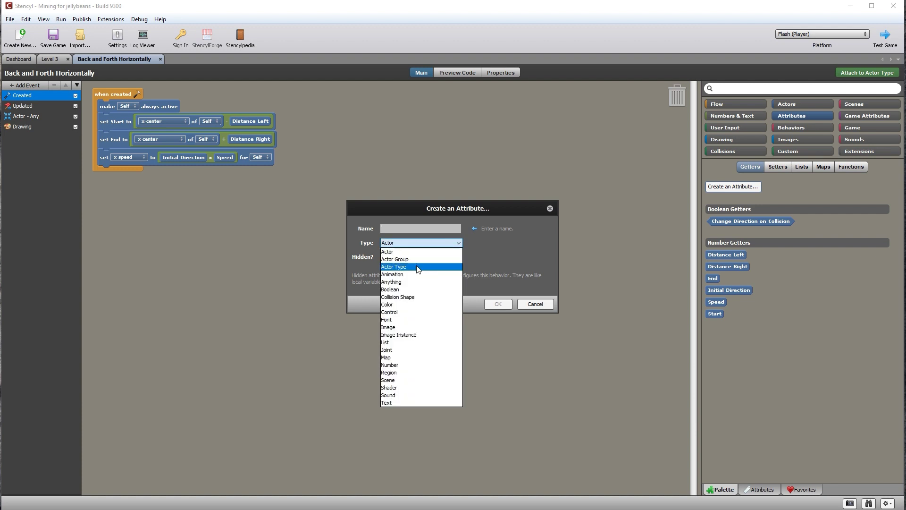
left_click(395, 290)
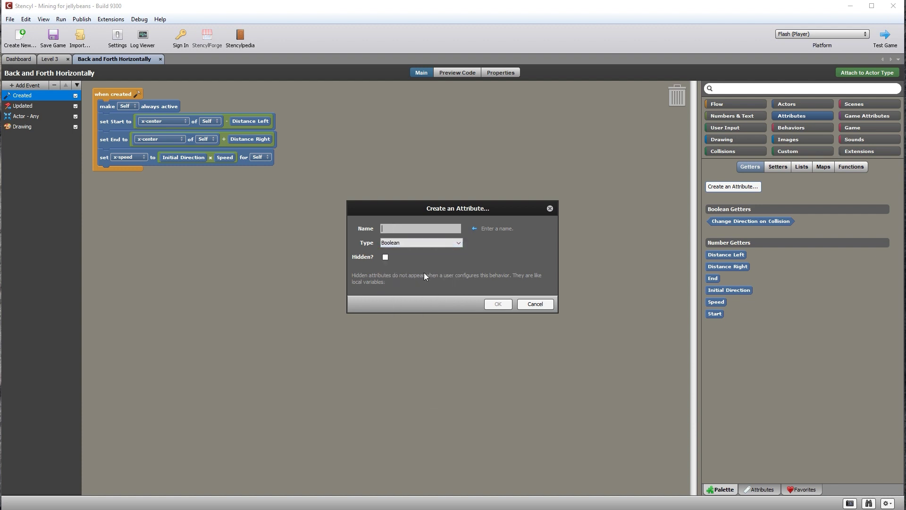
type("Moving")
left_click(498, 304)
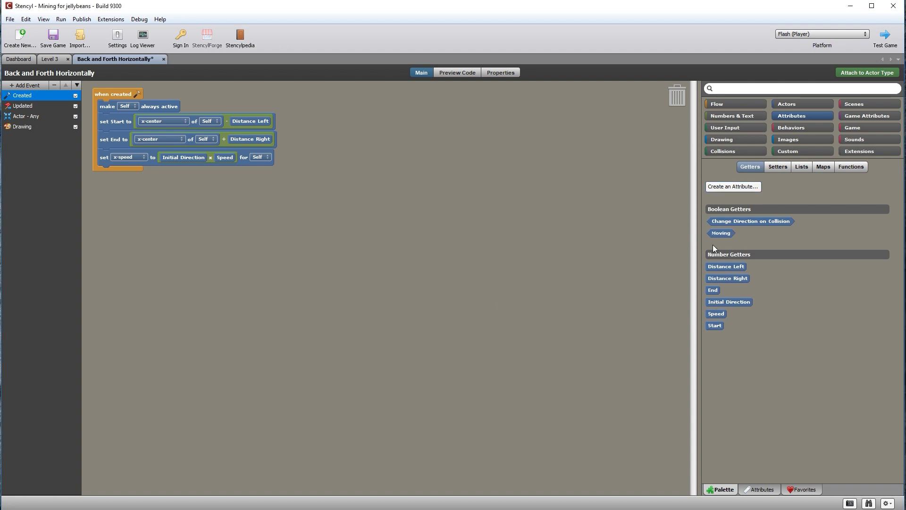
Build a separate if block in the Created event with the condition Moving = true.
left_click(722, 103)
left_click_drag(709, 198, 186, 227)
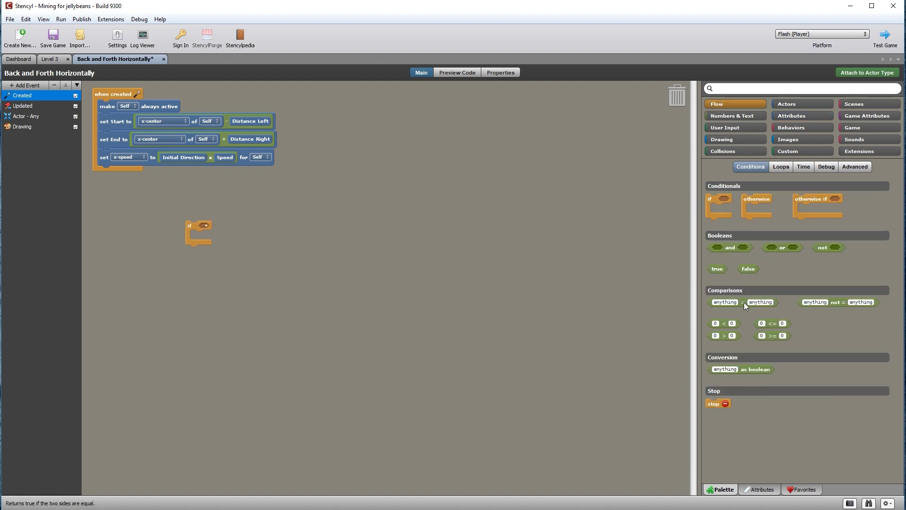
left_click_drag(266, 241, 239, 228)
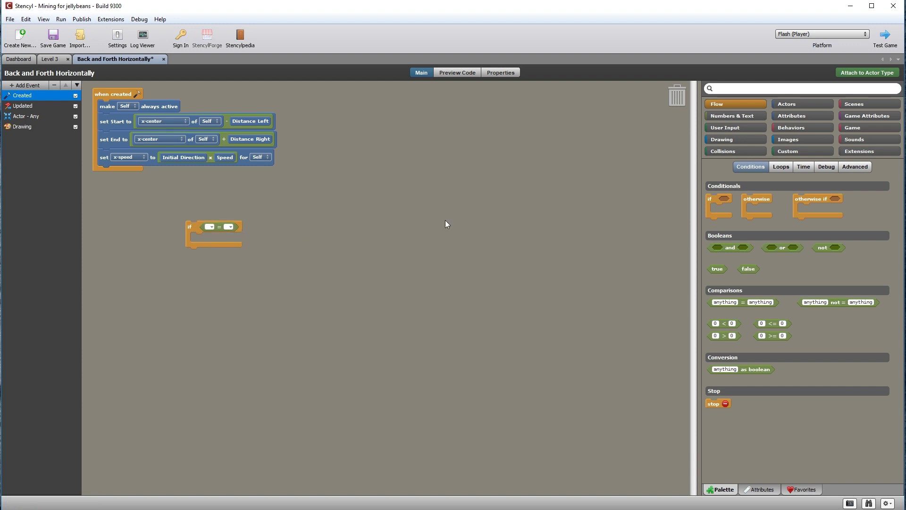
left_click(798, 117)
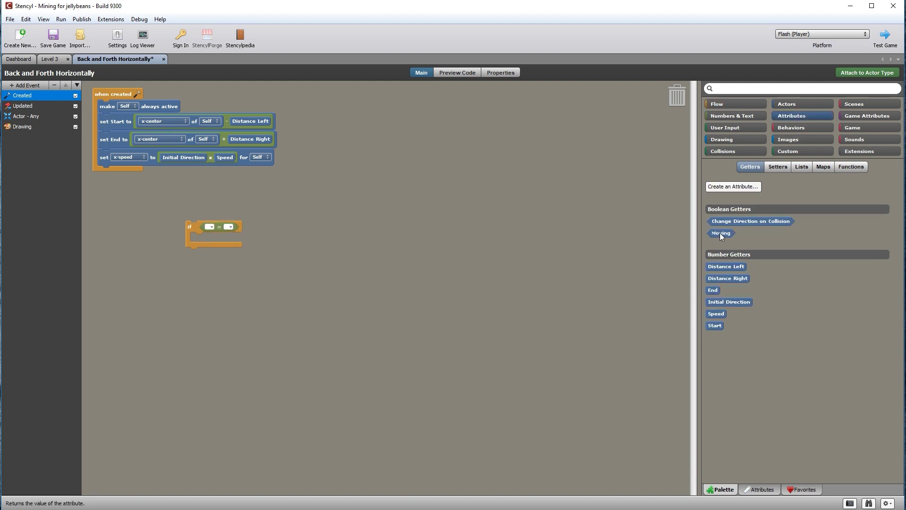
left_click_drag(221, 233, 207, 228)
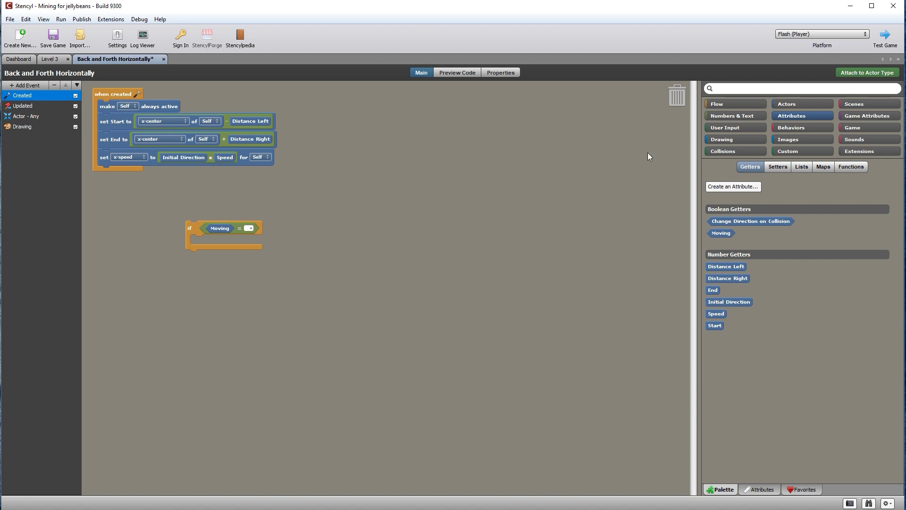
left_click(738, 105)
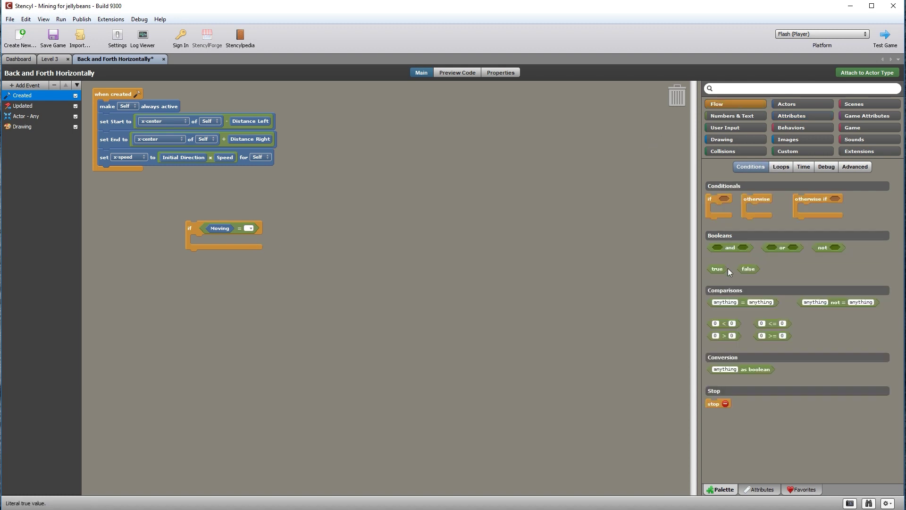
left_click_drag(374, 268, 257, 232)
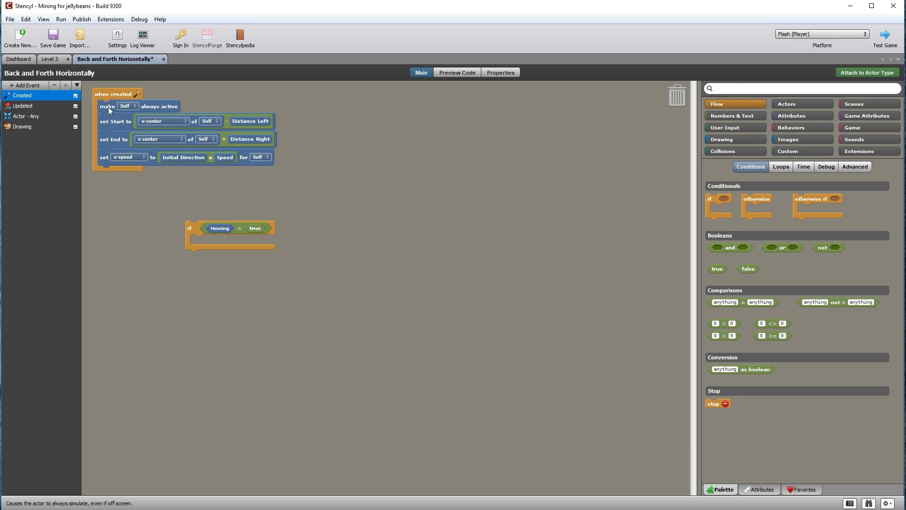
Wrap the Created event's existing blocks in the Moving = true if block and attach a duplicate of it directly beneath.
mouse_move(108, 110)
left_mouse_down()
mouse_move(150, 121)
mouse_move(322, 226)
mouse_move(212, 243)
mouse_move(242, 133)
left_mouse_up()
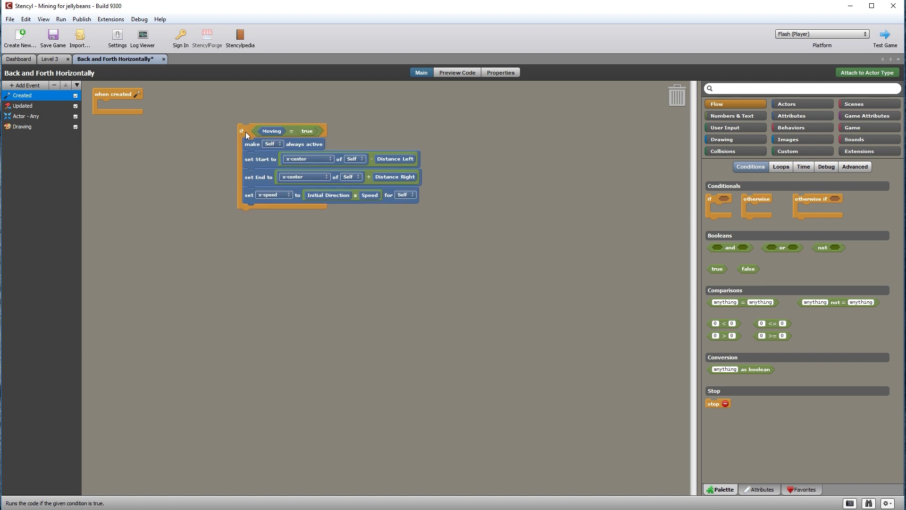
right_click(245, 133)
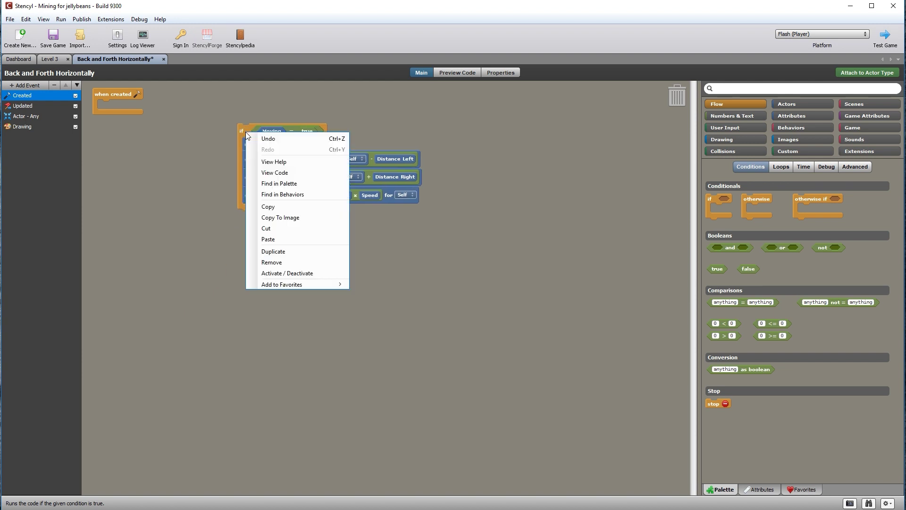
left_click(274, 251)
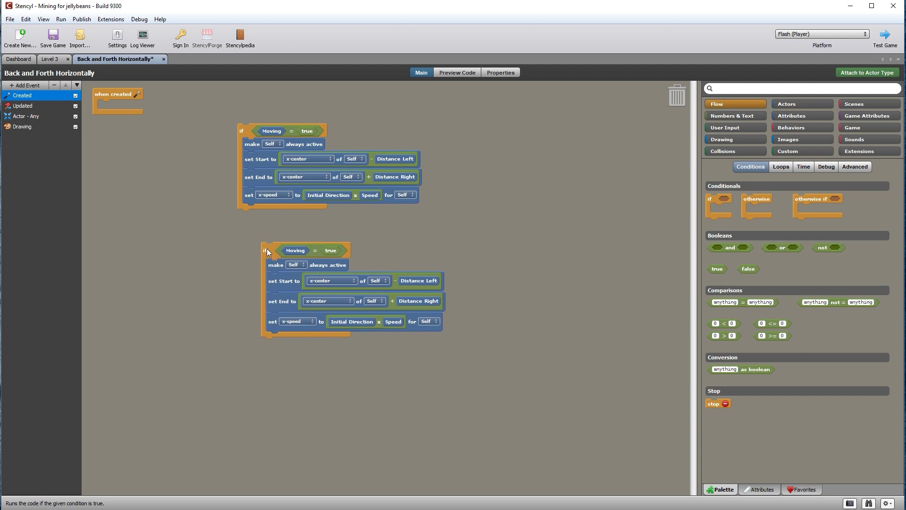
left_click(246, 214)
Change the duplicated if block's condition to Moving = false.
left_click_drag(306, 217, 582, 159)
left_click_drag(668, 91, 669, 93)
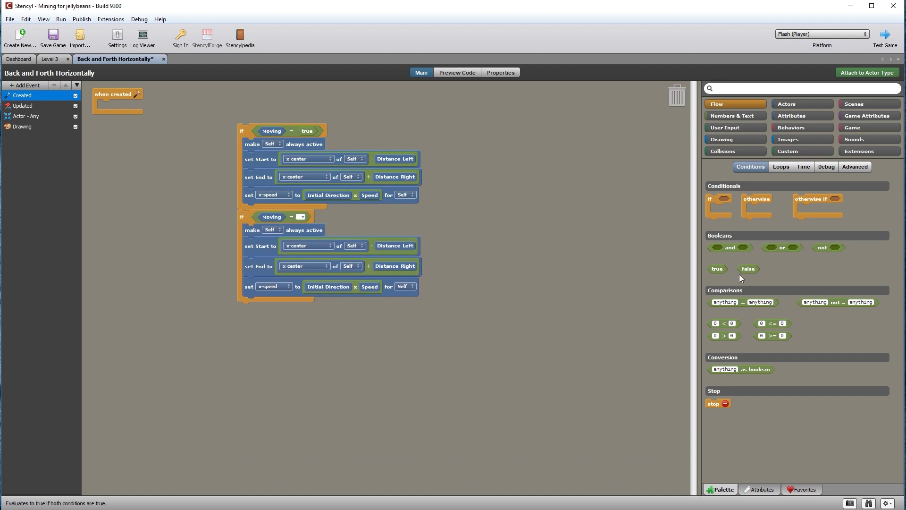
left_click_drag(682, 265, 305, 218)
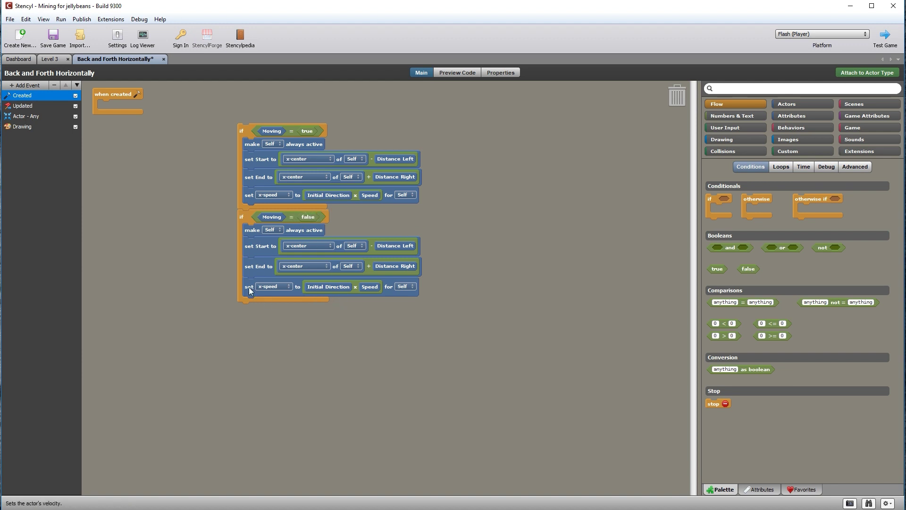
Detach the x-speed block from the Moving = false branch as a spare and put a duplicate of it back in the branch.
left_click_drag(248, 288, 287, 373)
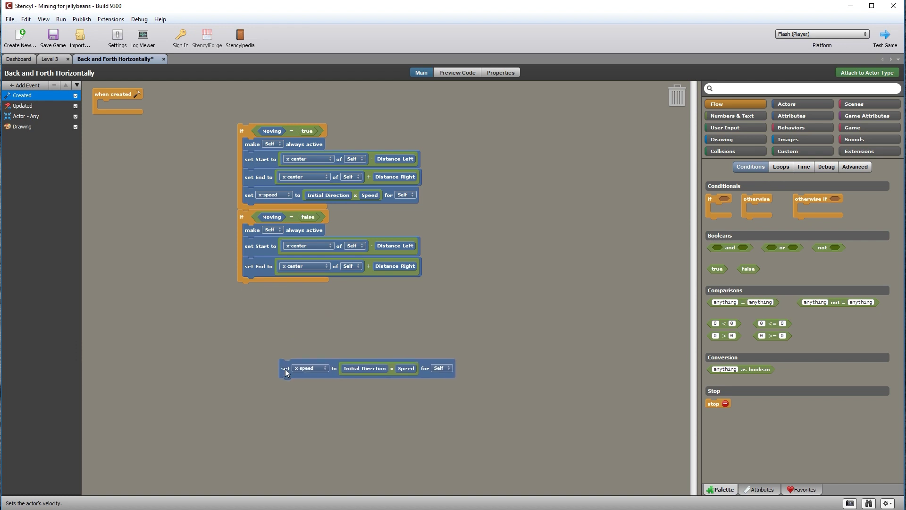
right_click(286, 373)
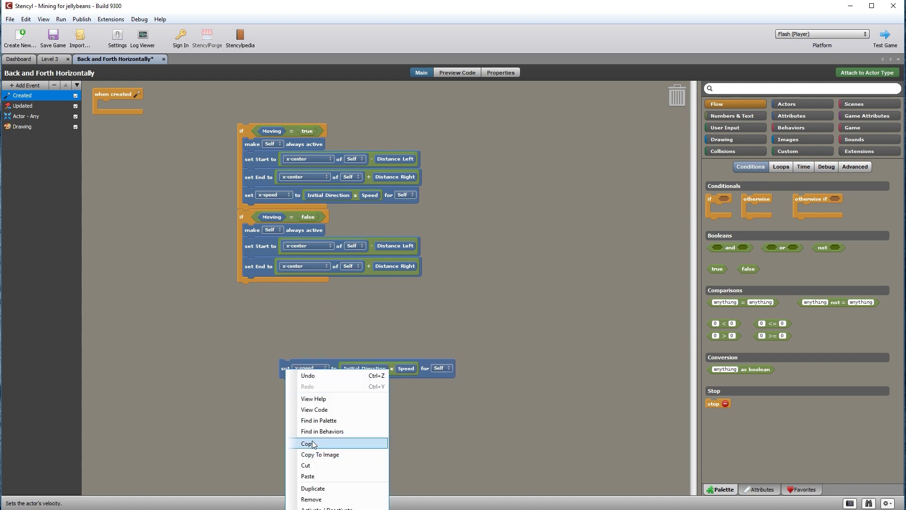
left_click(314, 488)
left_click_drag(308, 395, 253, 277)
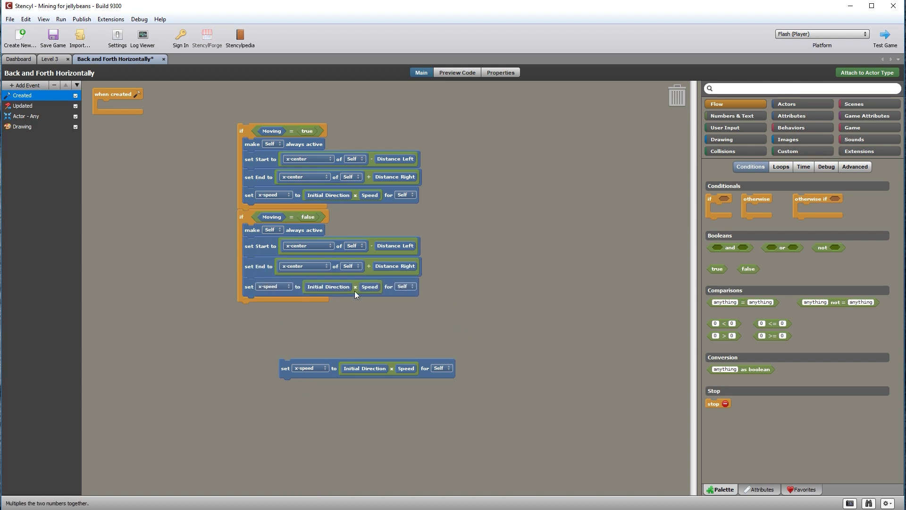
Set x-speed to 0 in the Moving = false branch and nest both if blocks inside the when created block.
left_click_drag(355, 290, 678, 94)
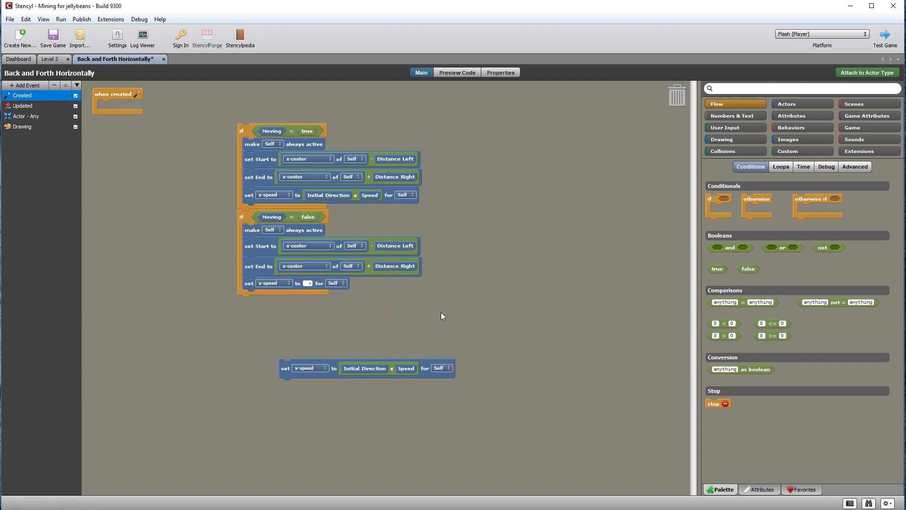
left_click(306, 283)
left_click_drag(242, 129, 111, 104)
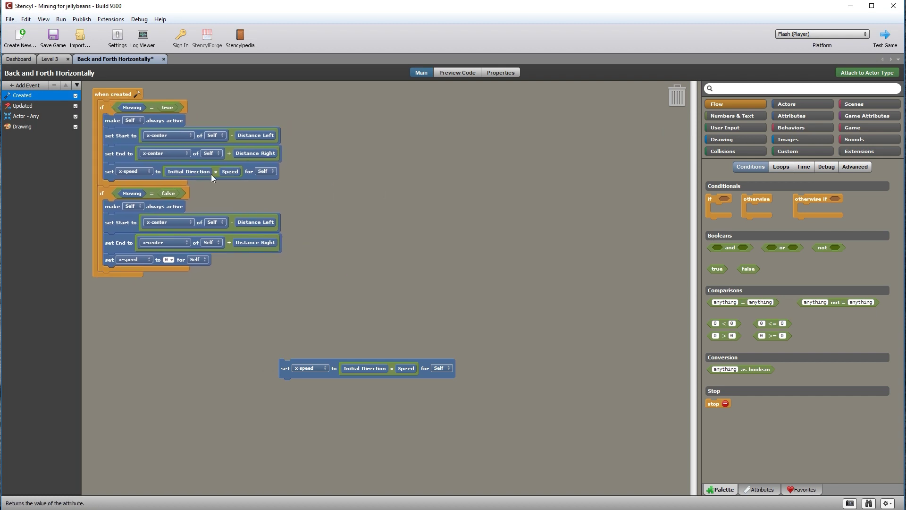
Create a Boolean attribute named FirstMove for use in the behavior's Updated event.
left_click(24, 106)
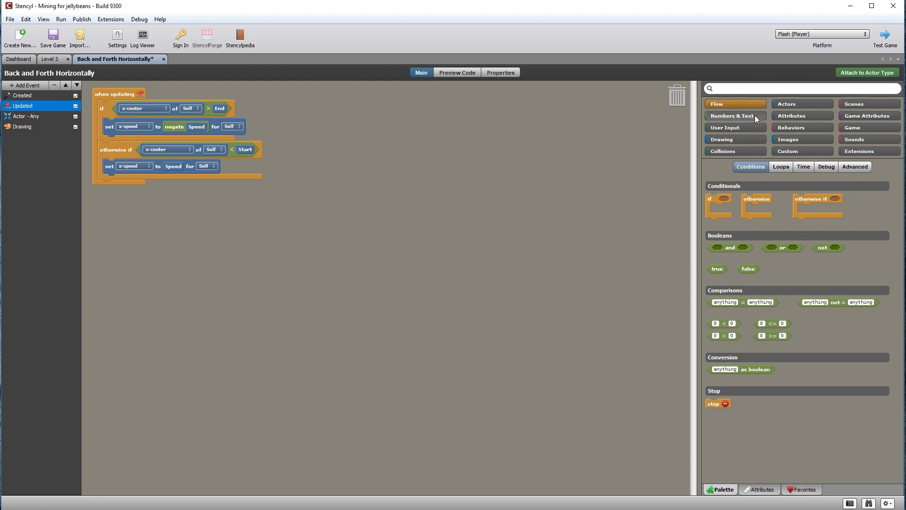
left_click(803, 115)
left_click(727, 187)
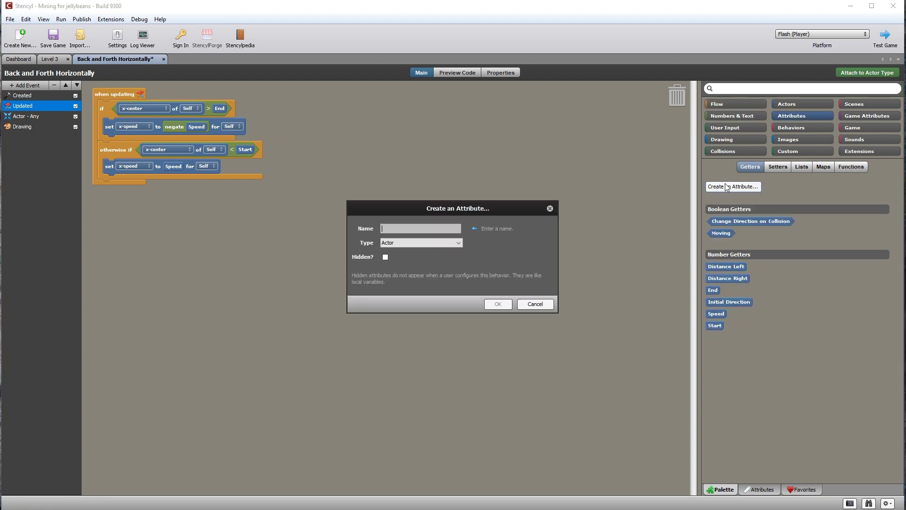
left_click(447, 242)
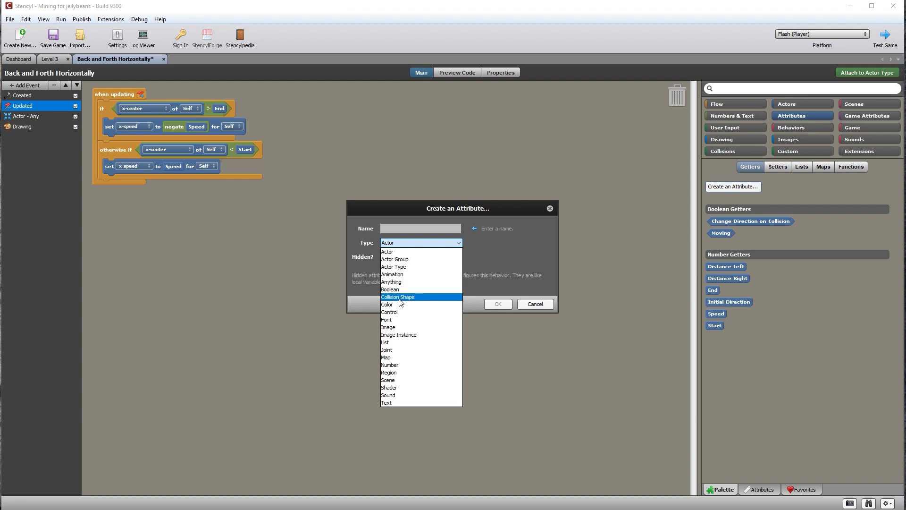
left_click(395, 290)
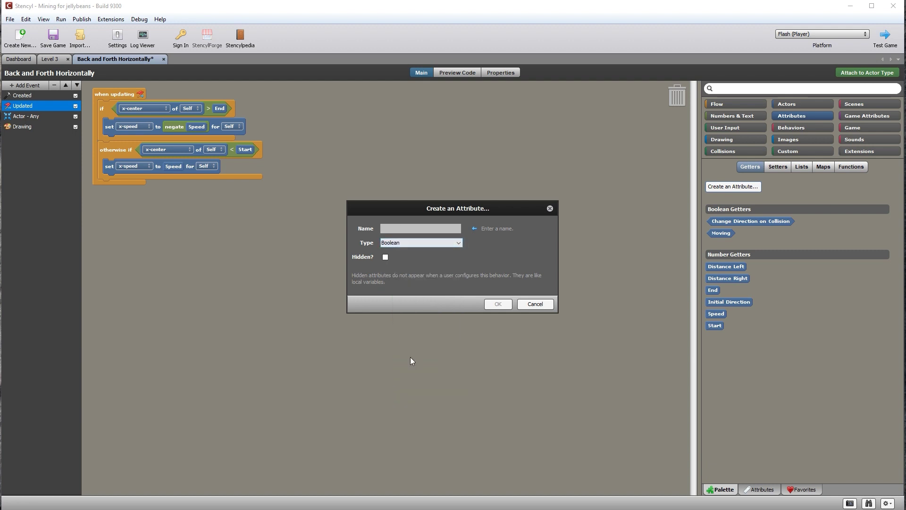
type("FirstMove")
left_click(500, 304)
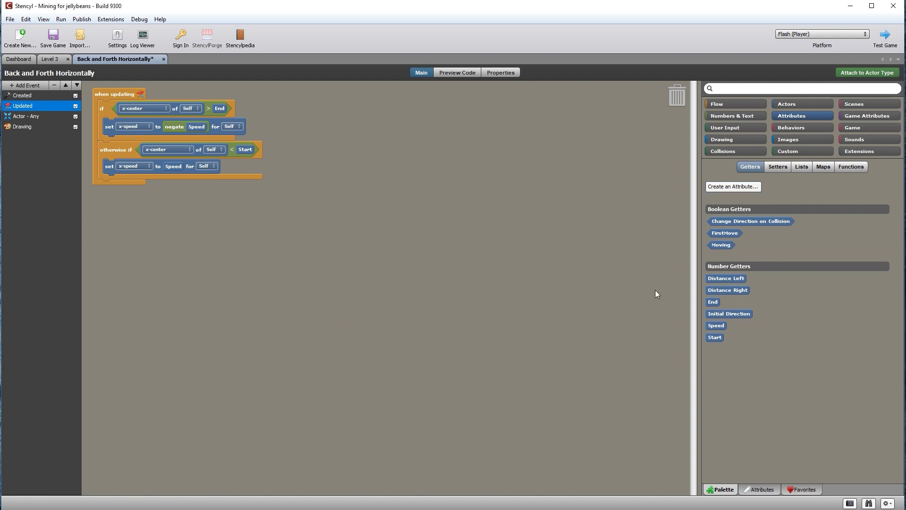
Add an if block with the condition FirstMove = true below the otherwise if block in the Updated event.
left_click(726, 105)
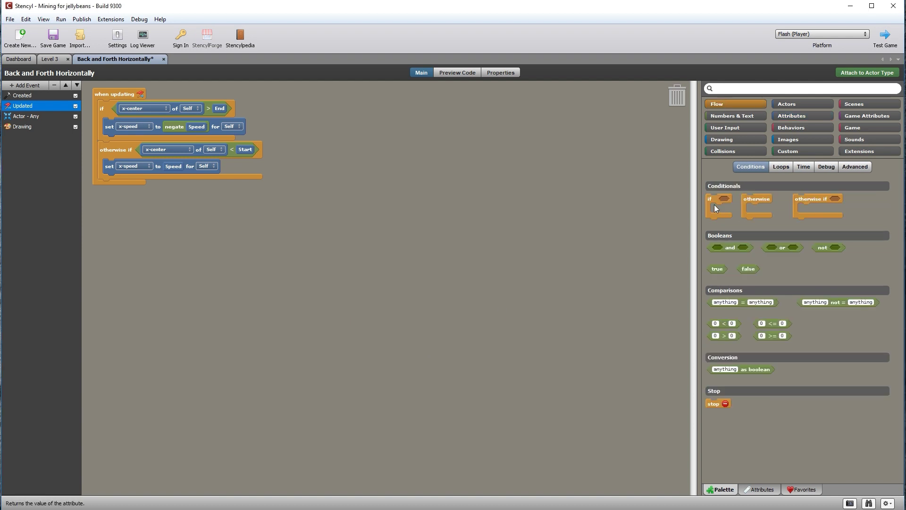
left_click_drag(163, 196, 115, 181)
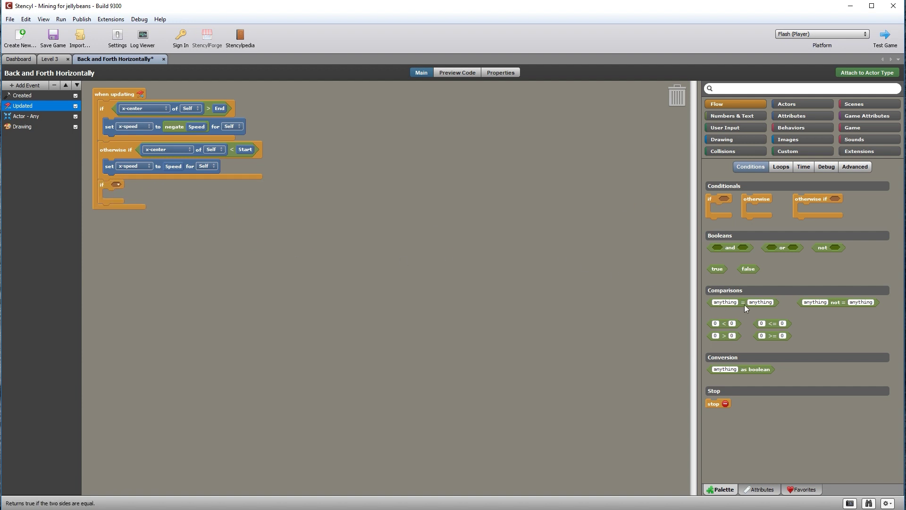
left_click_drag(254, 214, 149, 186)
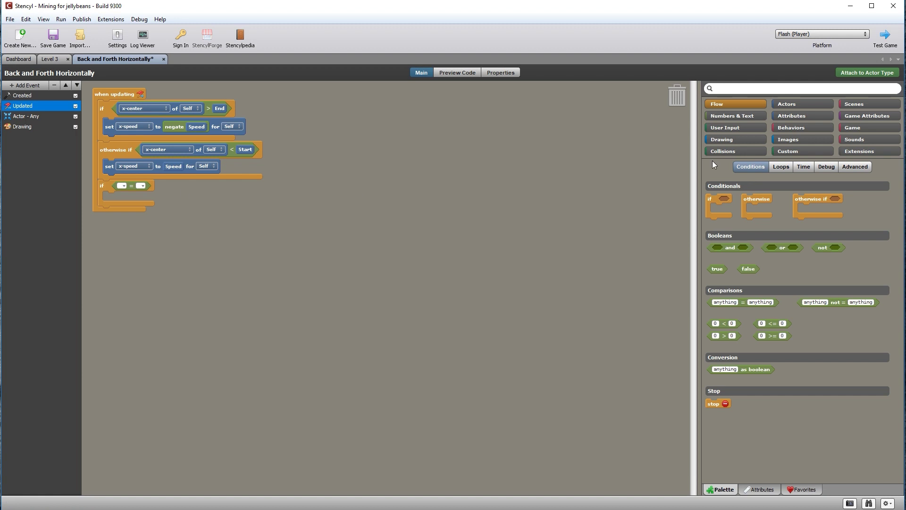
left_click(793, 117)
left_click_drag(724, 233, 115, 188)
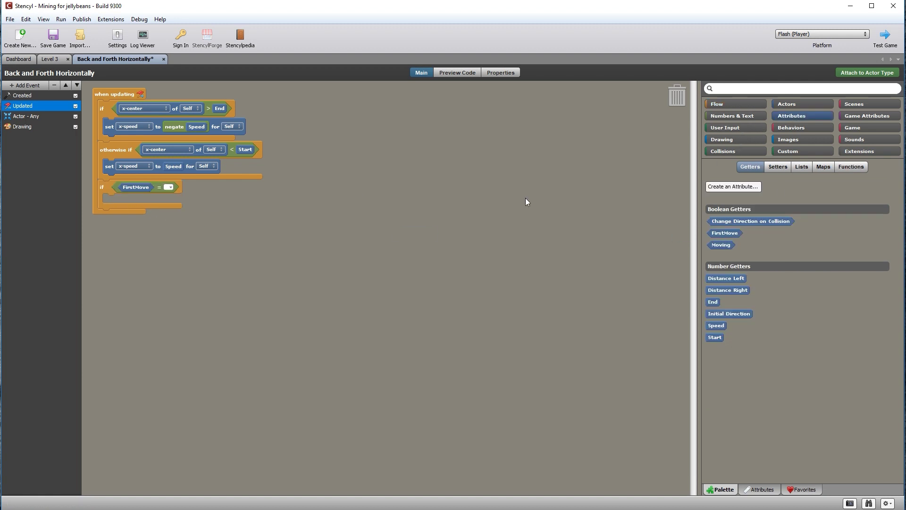
left_click(744, 105)
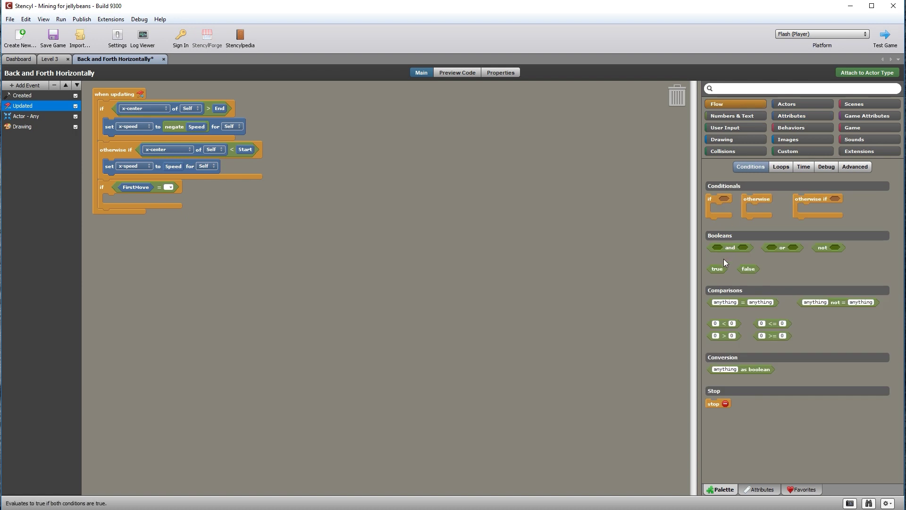
left_click_drag(717, 269, 169, 185)
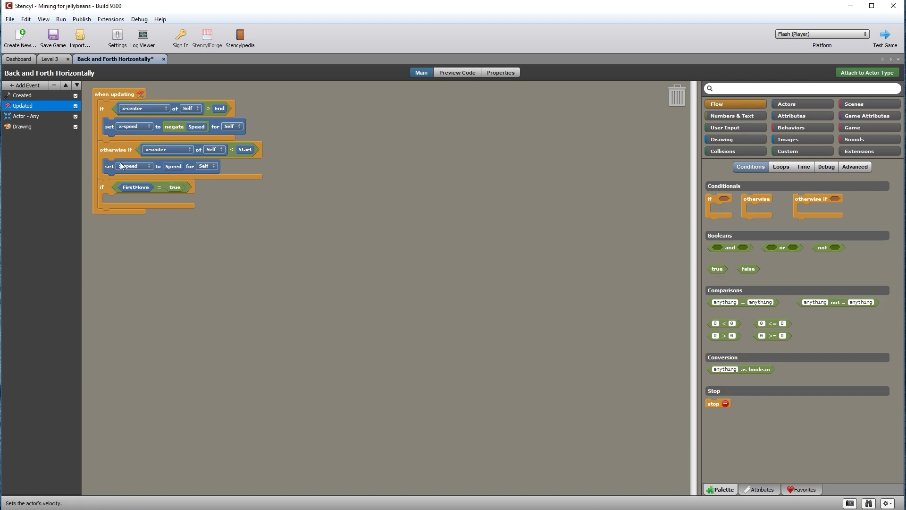
Copy the spare x-speed block from the Created event into the FirstMove = true branch of the Updated event.
left_click(20, 94)
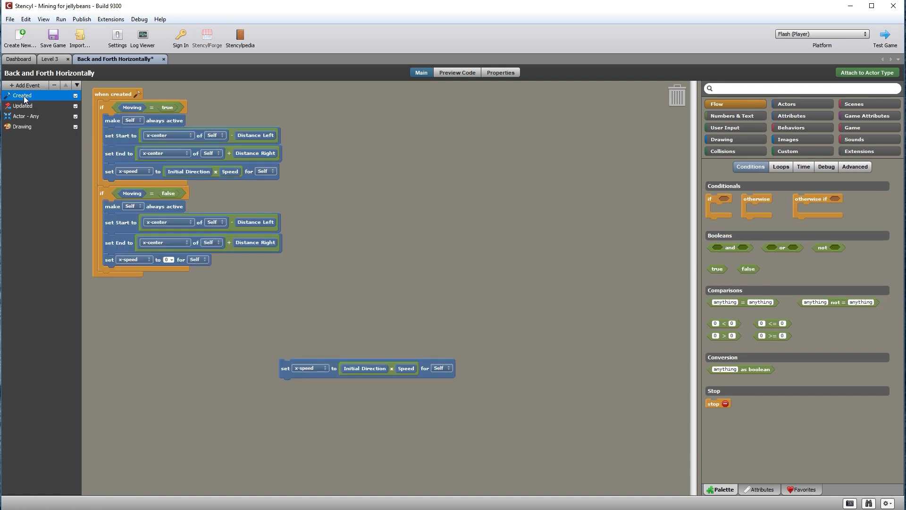
left_click_drag(287, 372, 278, 378)
right_click(279, 377)
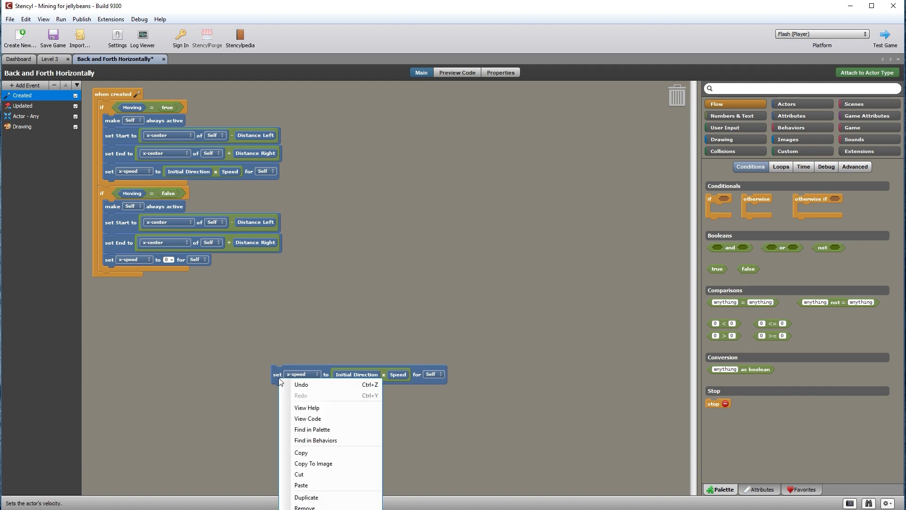
left_click(300, 453)
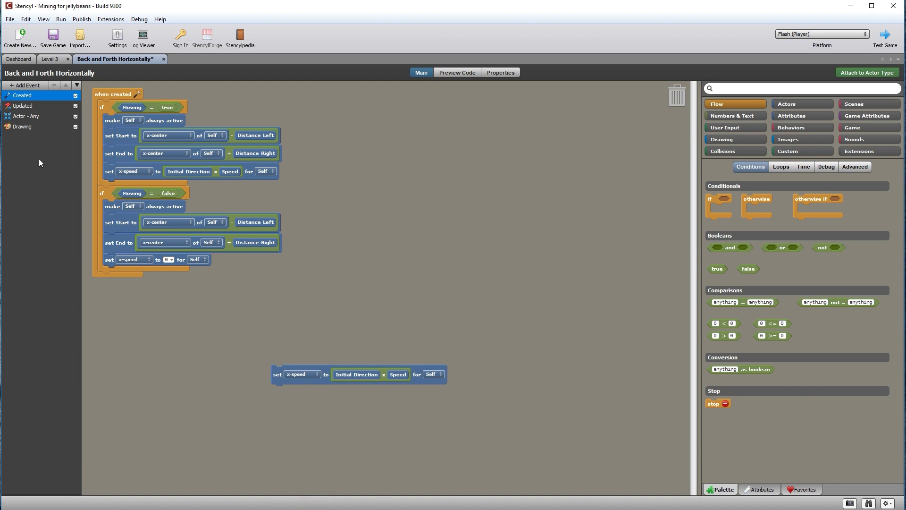
left_click(23, 105)
right_click(199, 244)
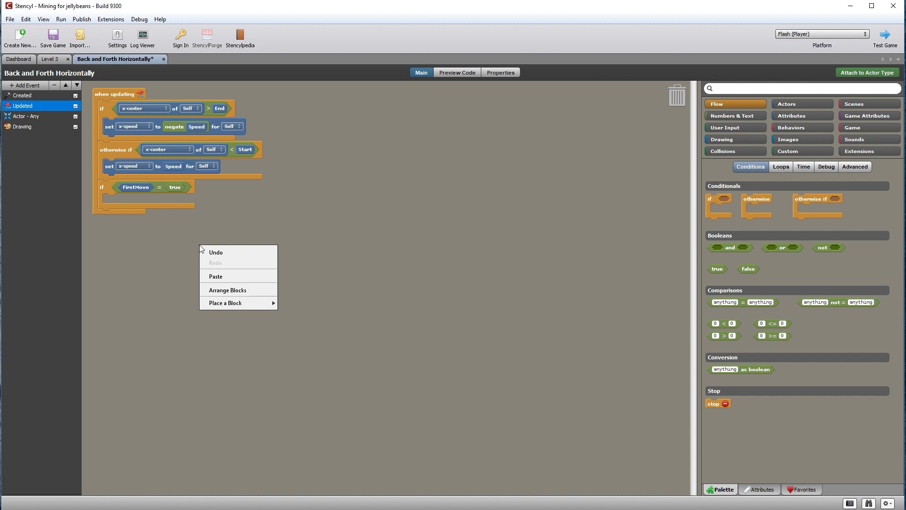
left_click(222, 275)
left_click_drag(206, 257, 121, 204)
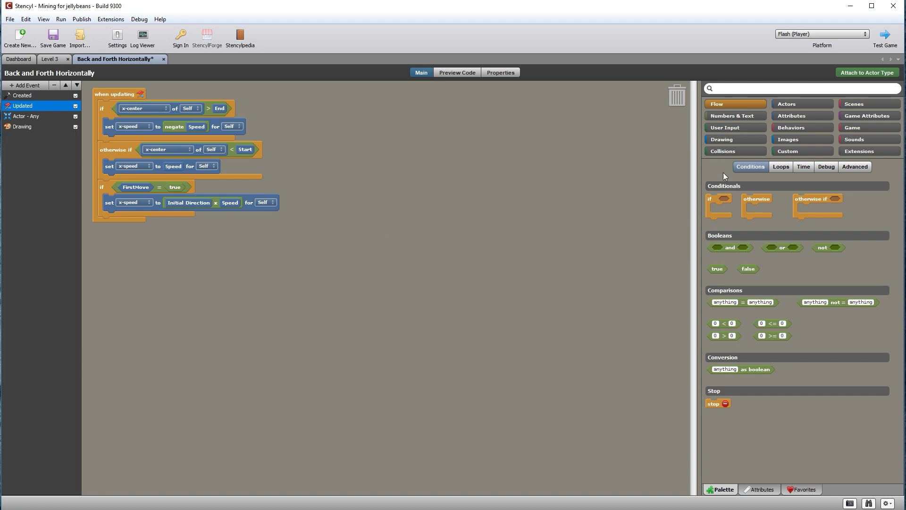
Build an if block with the condition Moving = true and wrap all existing blocks of the Updated event in it.
left_click_drag(712, 199, 211, 282)
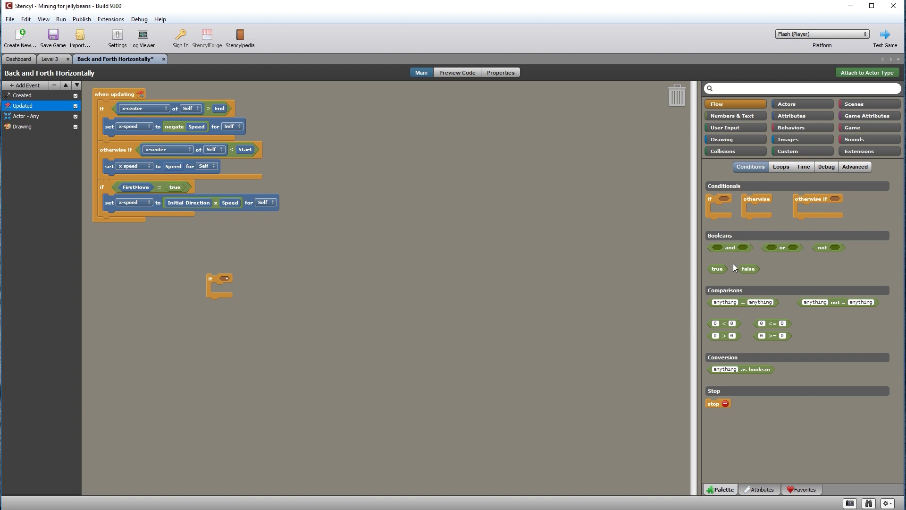
left_click_drag(443, 287, 262, 277)
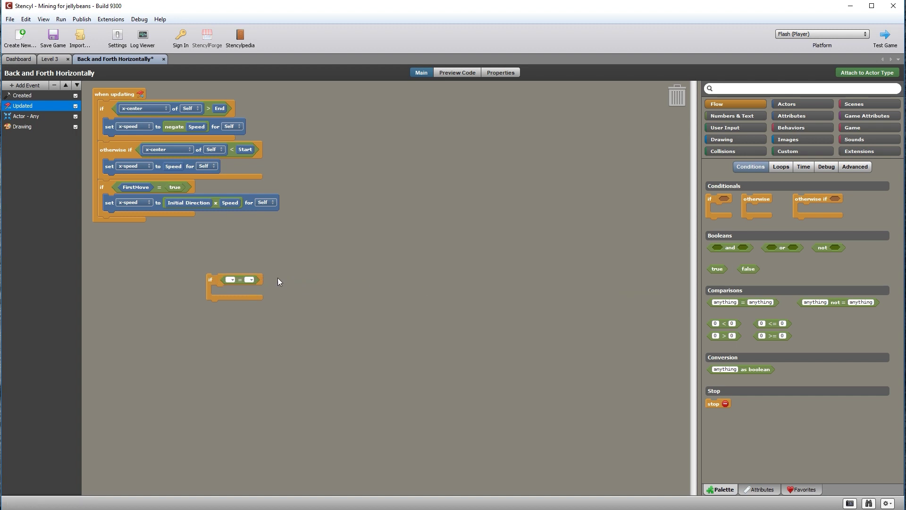
left_click(796, 114)
left_click_drag(728, 245, 230, 282)
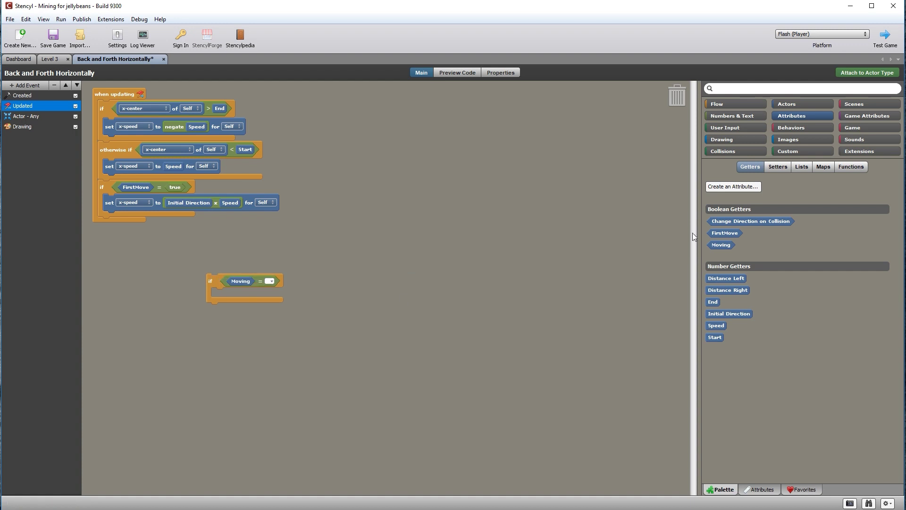
left_click(721, 104)
left_click_drag(719, 269, 410, 273)
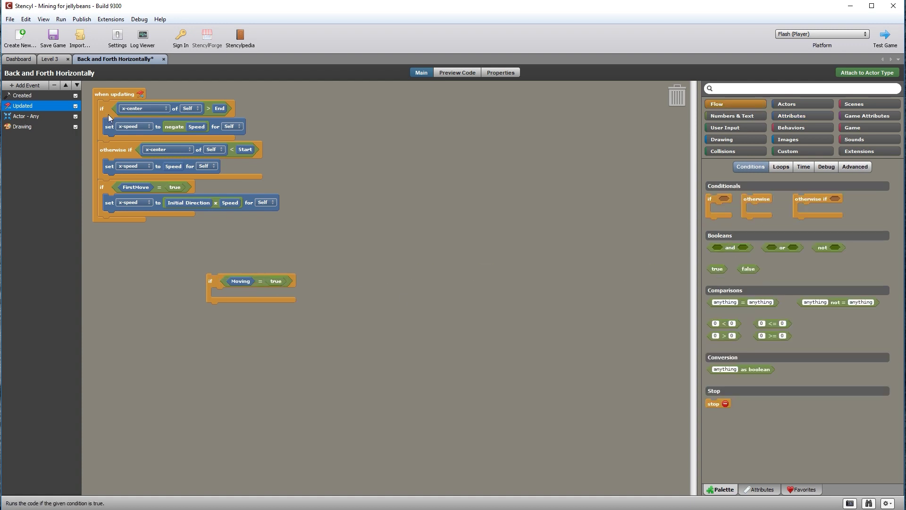
mouse_move(104, 108)
left_mouse_down()
mouse_move(210, 189)
mouse_move(244, 282)
mouse_move(222, 298)
mouse_move(109, 103)
left_mouse_up()
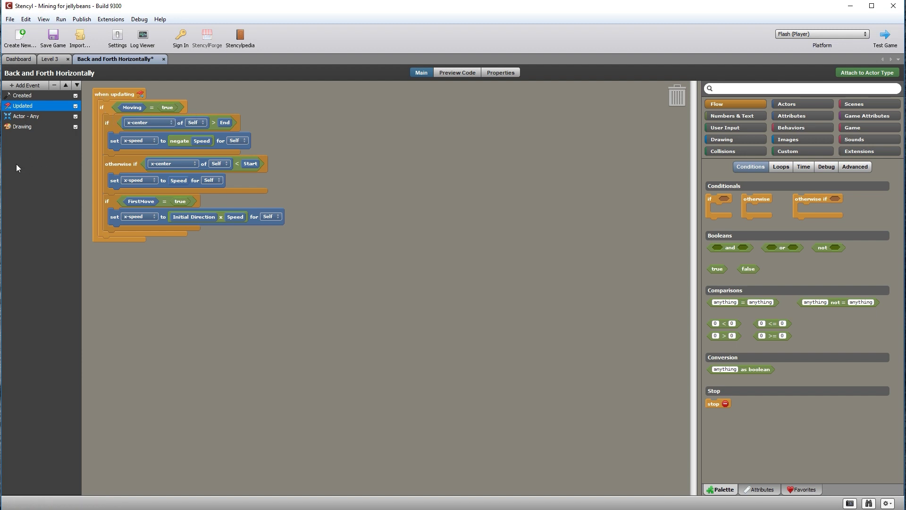
Disable the behavior's Drawing event.
left_click(26, 117)
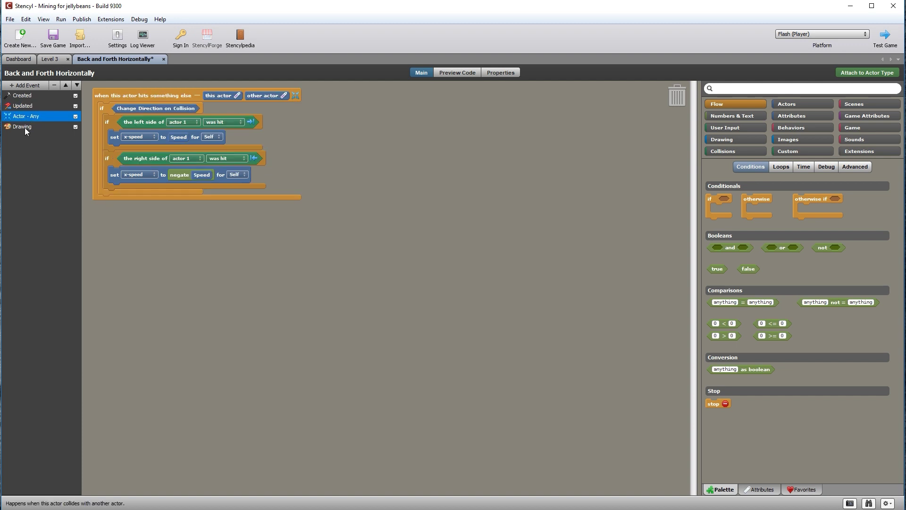
left_click(22, 129)
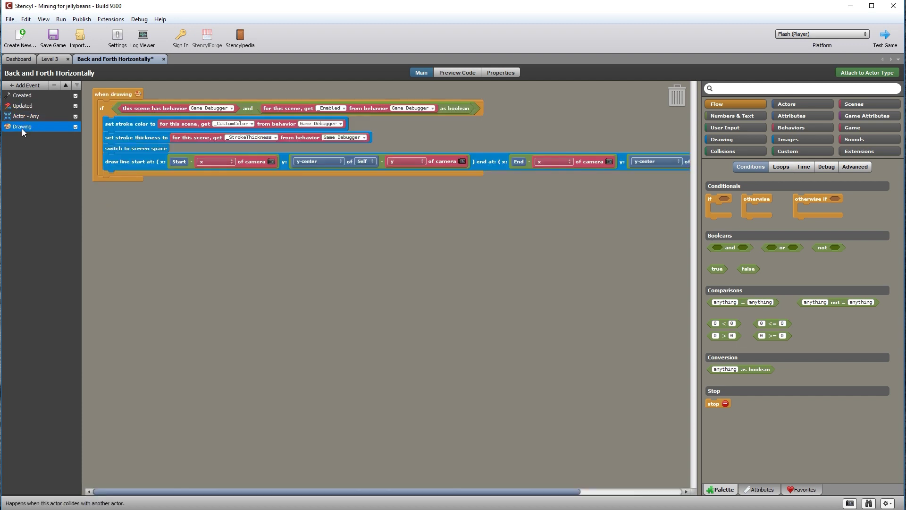
left_click(76, 127)
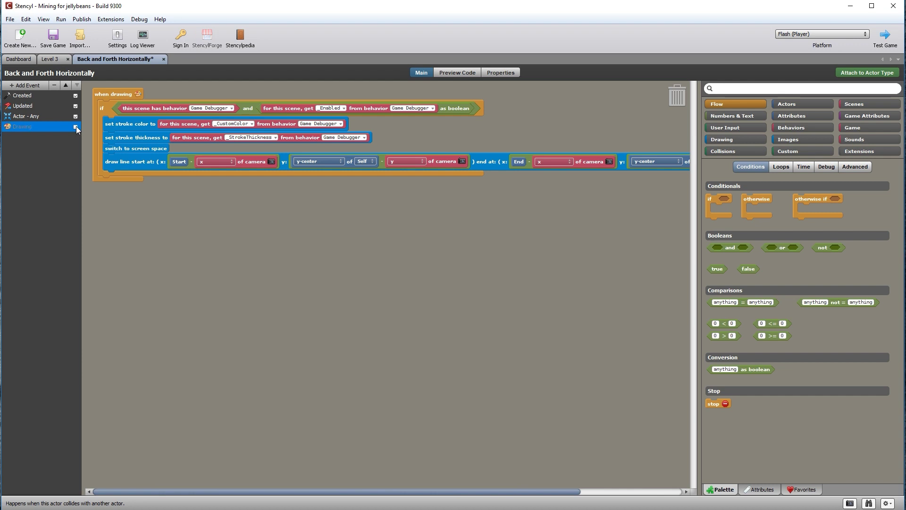
Recheck the Updated and Created events, save the behavior and close it.
left_click(23, 107)
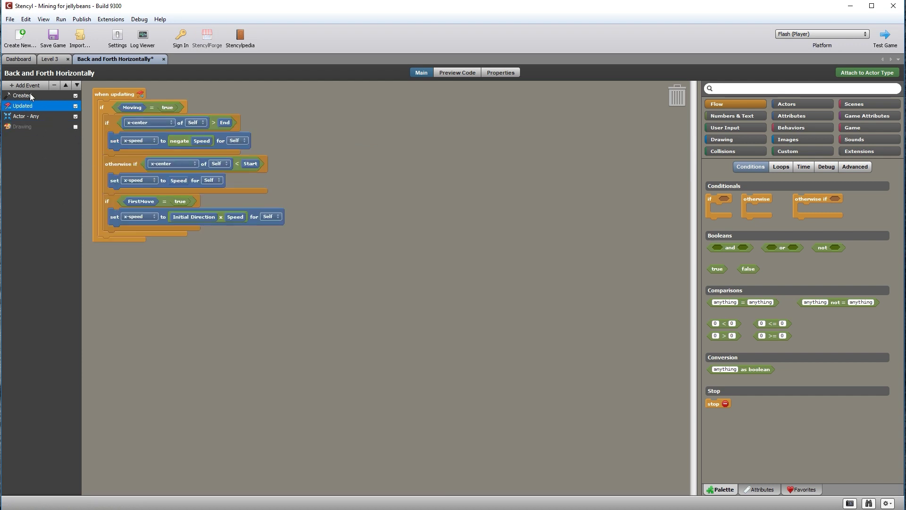
left_click(30, 95)
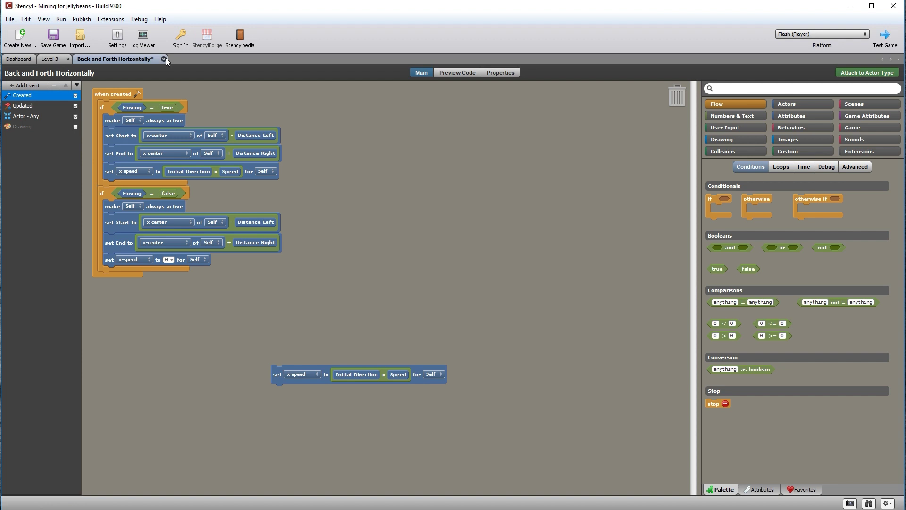
key("ctrl+s")
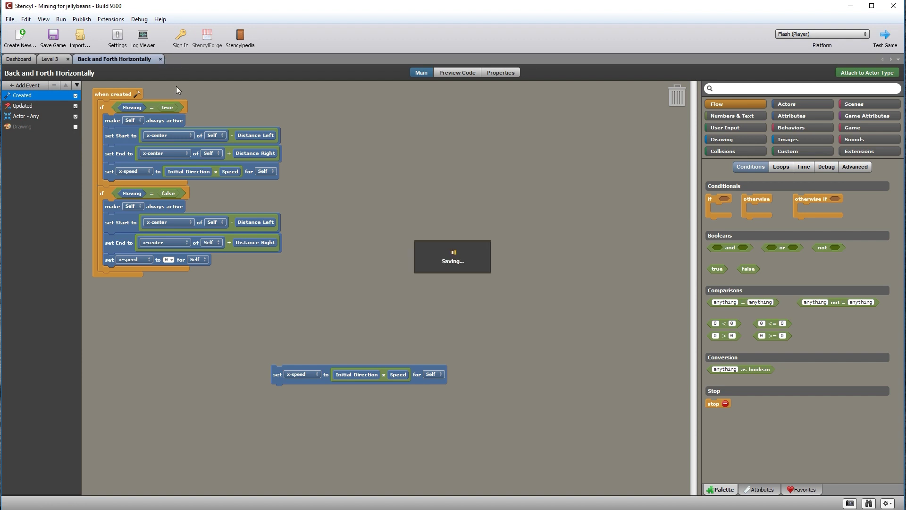
left_click(160, 58)
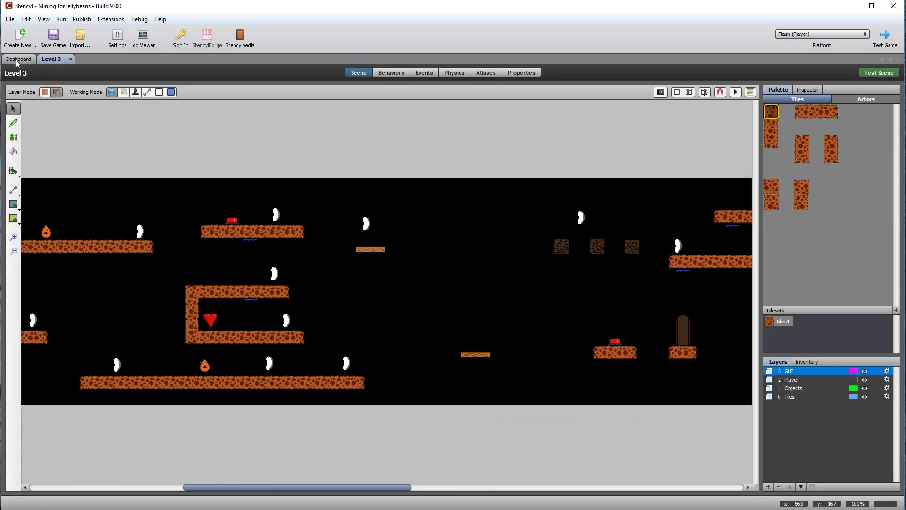
Open the behavior settings of the wood platform Moving actor type.
left_click(17, 59)
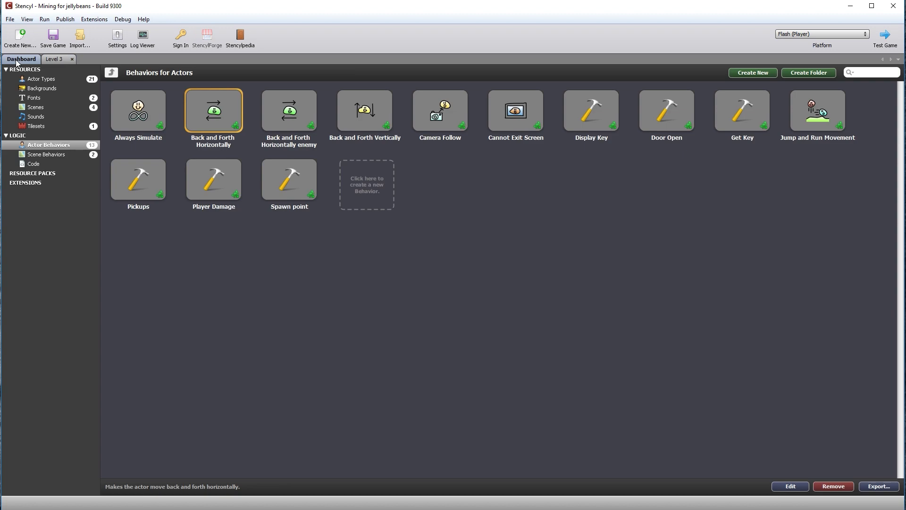
left_click(38, 80)
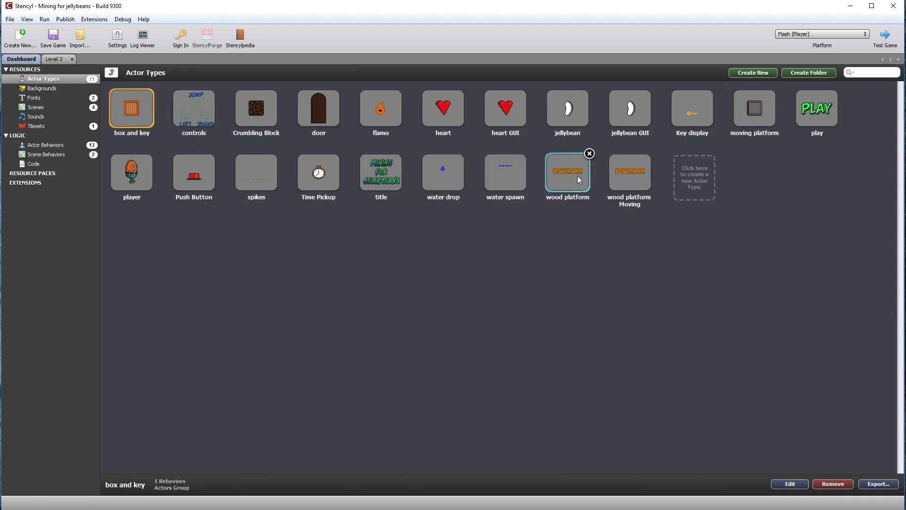
double_click(630, 179)
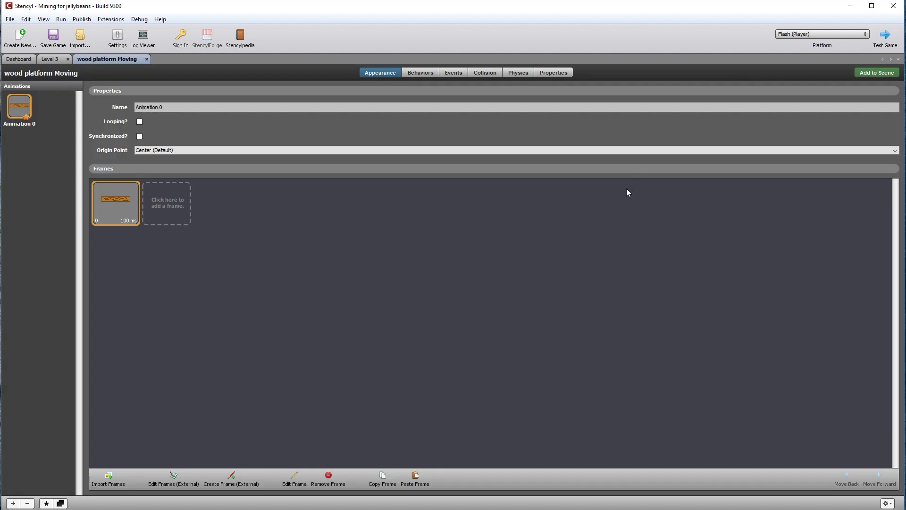
left_click(422, 74)
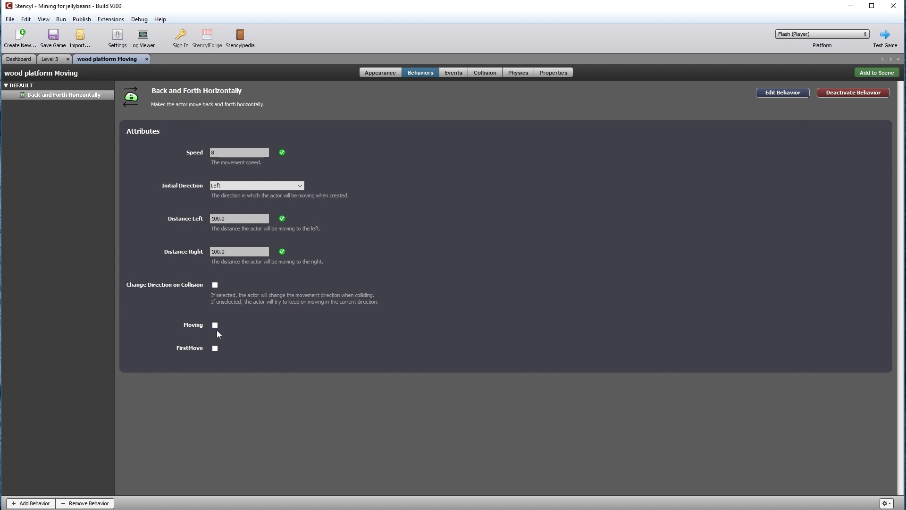
Open the attached Back and Forth Horizontally behavior for editing and set the Moving attribute's default value to True.
left_click(789, 92)
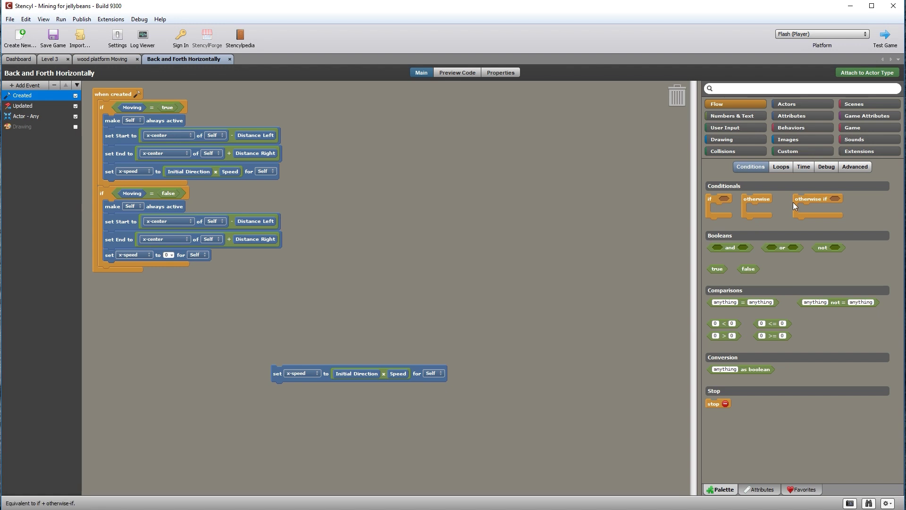
left_click(758, 490)
left_click(724, 169)
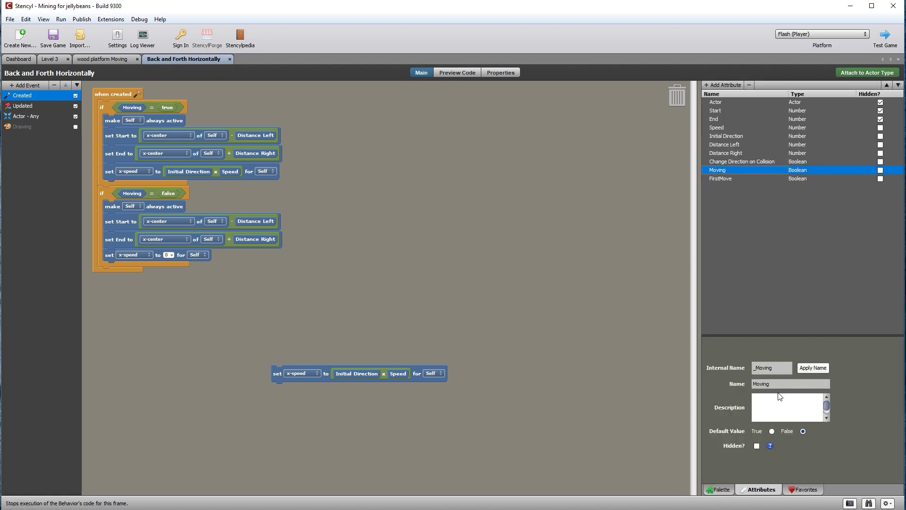
left_click(772, 432)
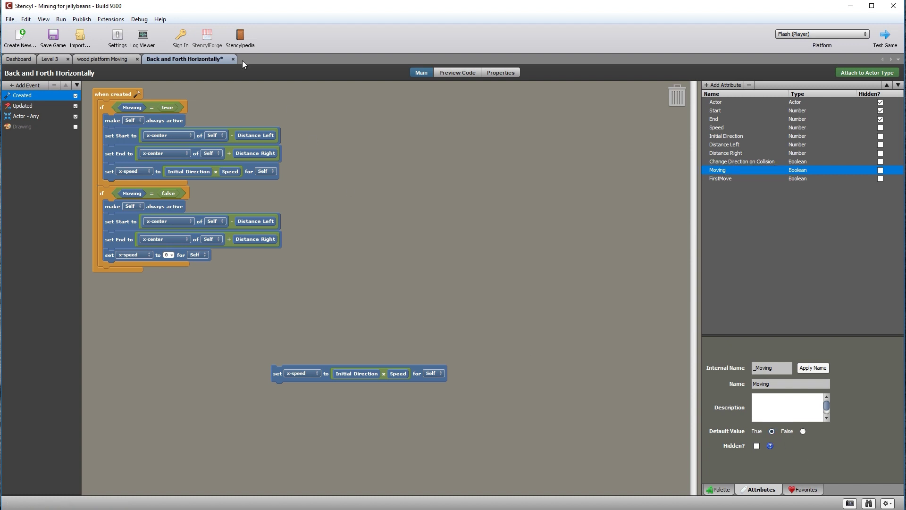
Save the Back and Forth Horizontally behavior, and close it together with the wood platform Moving actor type.
key("ctrl+s")
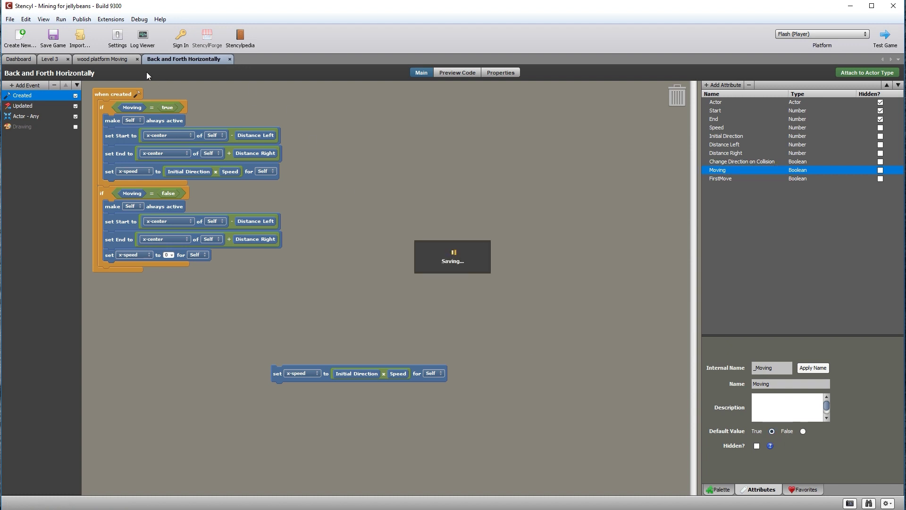
key("ctrl+w")
left_click(137, 59)
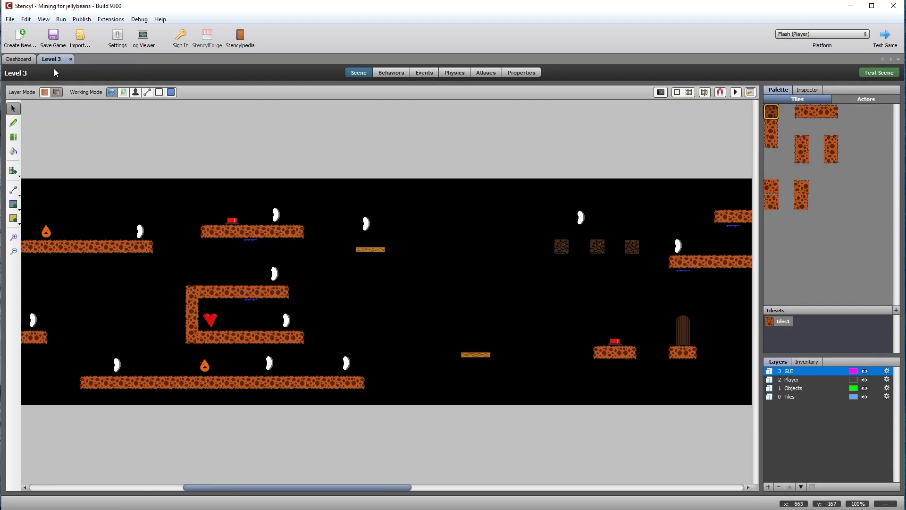
Reopen the wood platform Moving actor type, enable Moving in its behavior settings, save, and close the open editors.
left_click(19, 58)
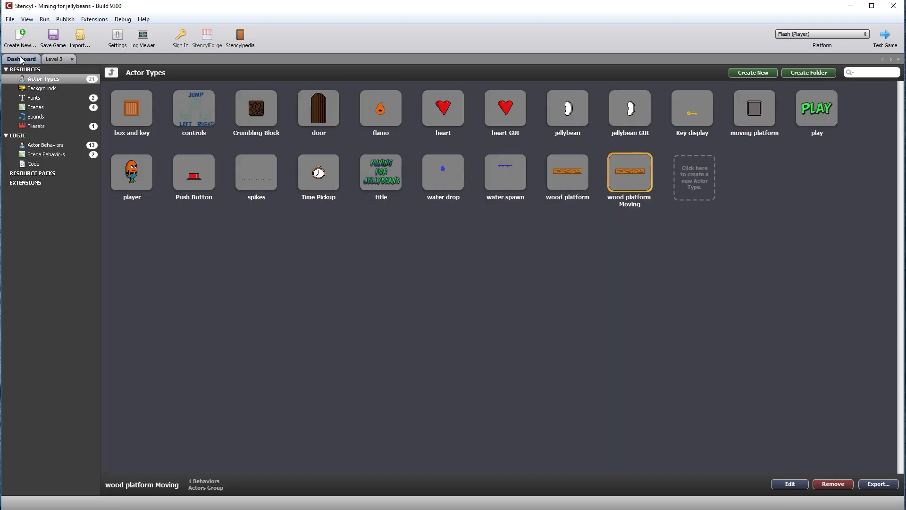
double_click(623, 177)
left_click(421, 73)
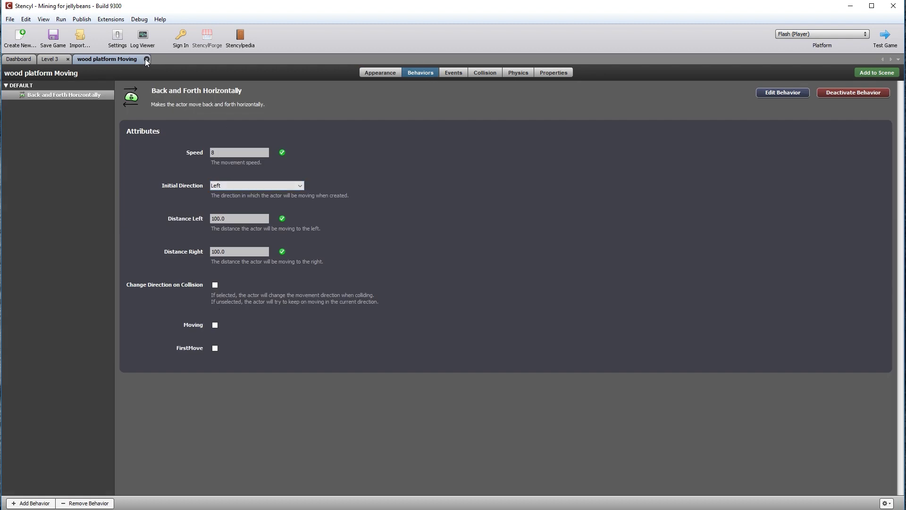
left_click(215, 325)
key("ctrl+s")
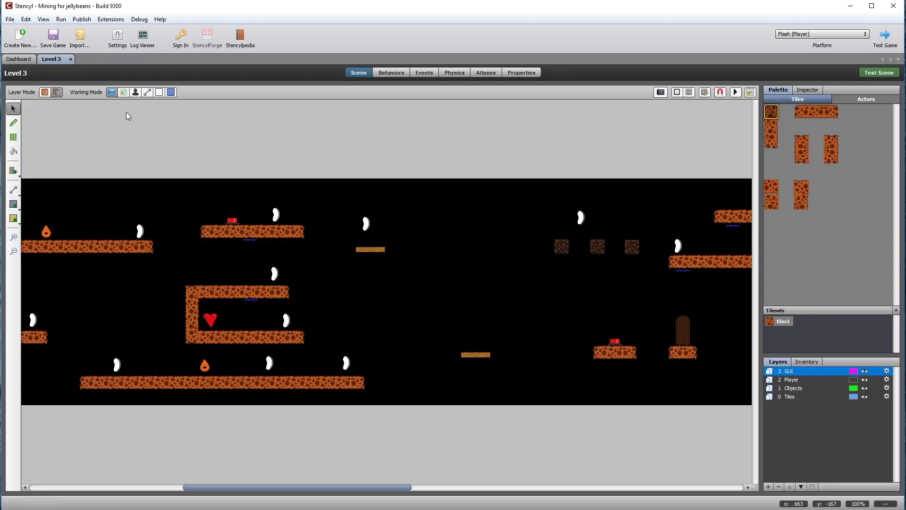
key("ctrl+w")
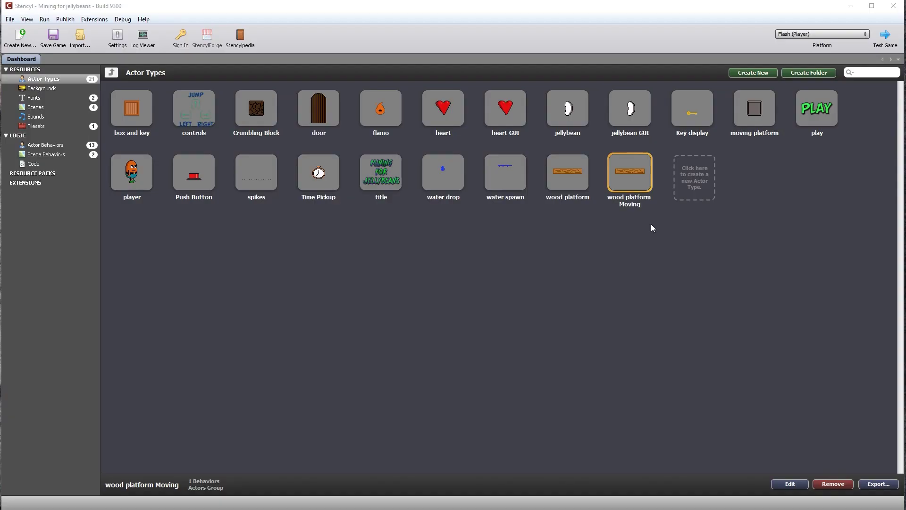
Edit wood platform Moving's attached behavior again, deleting the detached x-speed block from the Created event and marking the FirstMove attribute as hidden.
double_click(626, 171)
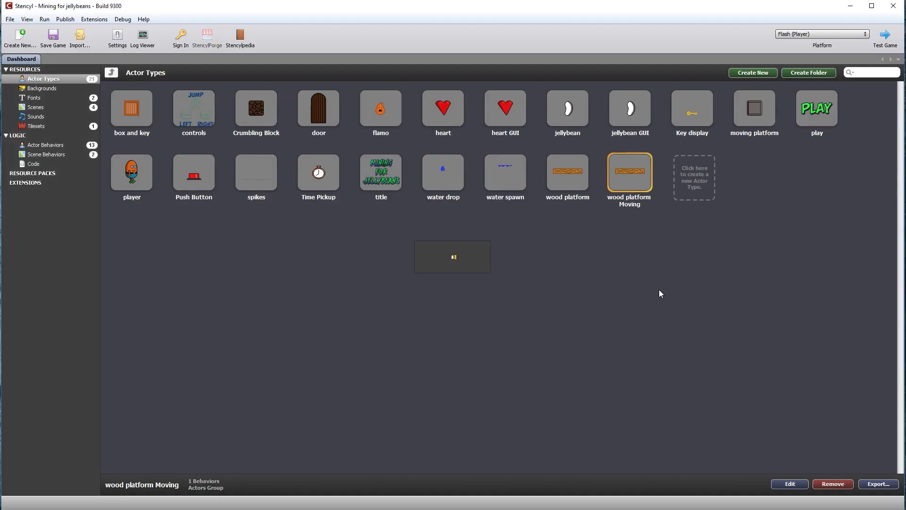
left_click(428, 75)
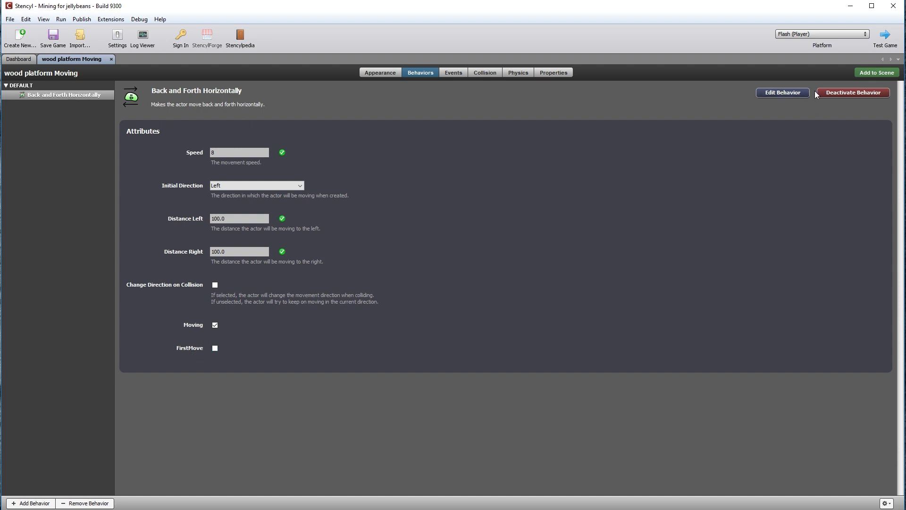
left_click(792, 94)
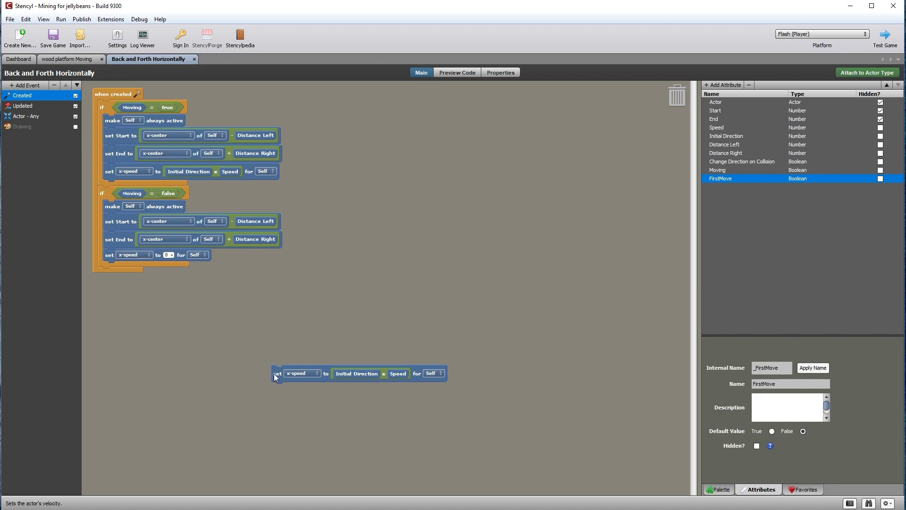
left_click_drag(286, 375, 666, 100)
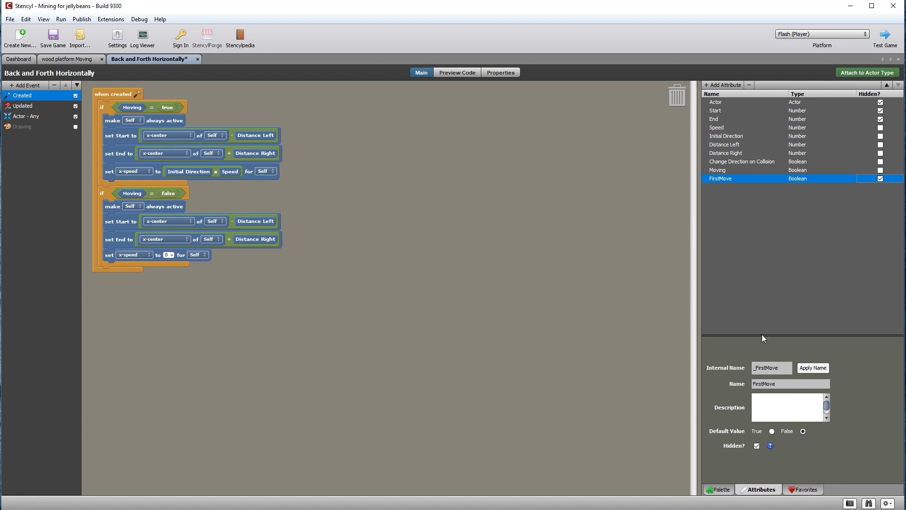
Add a custom event to the behavior that is triggered by the name Begin.
left_click(718, 490)
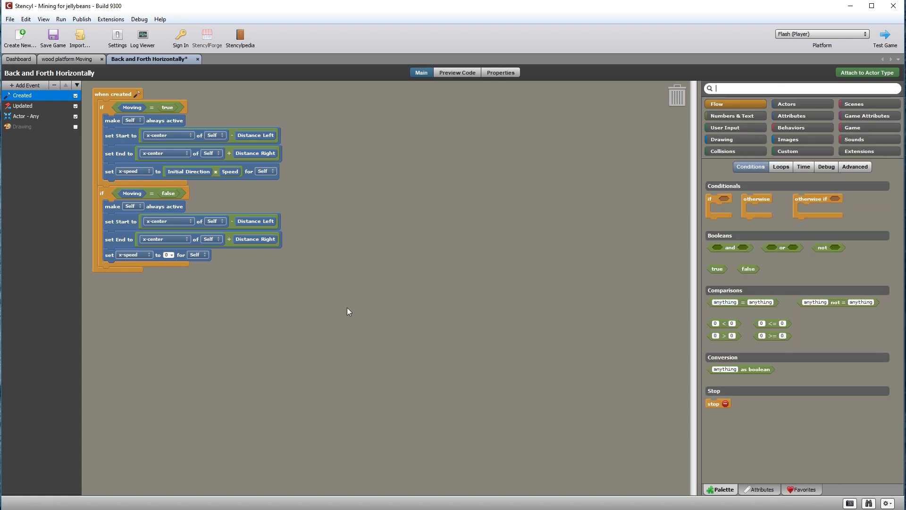
left_click(13, 85)
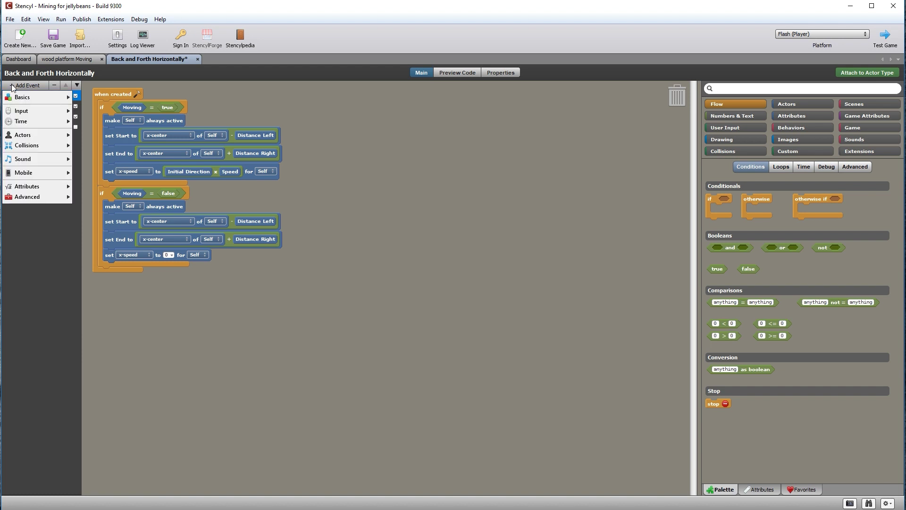
mouse_move(25, 198)
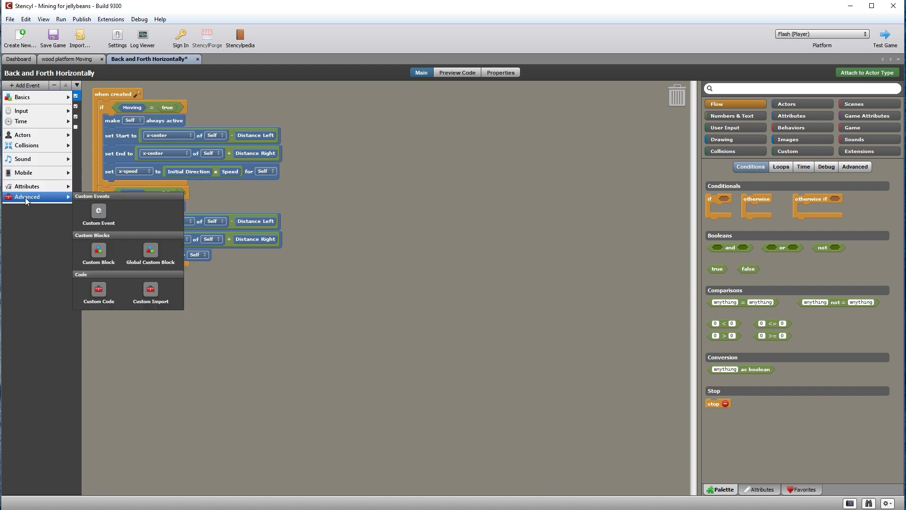
left_click(98, 210)
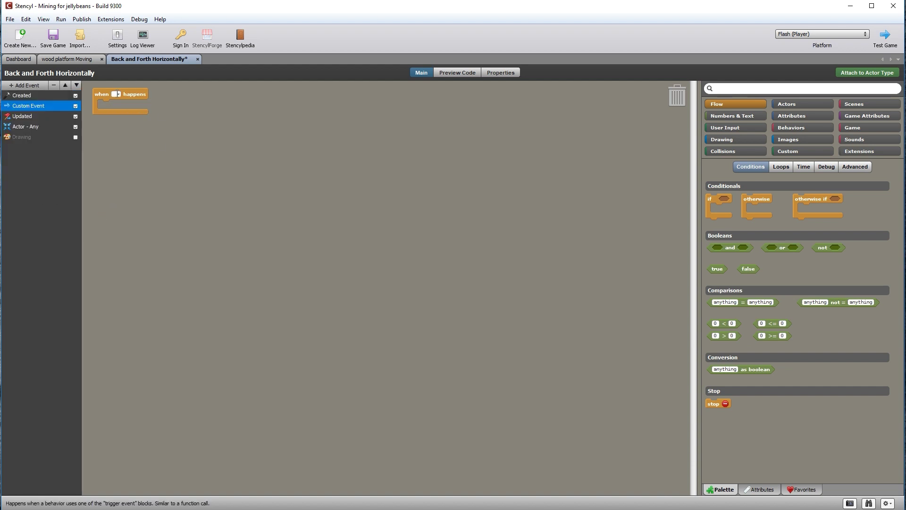
type("Begin")
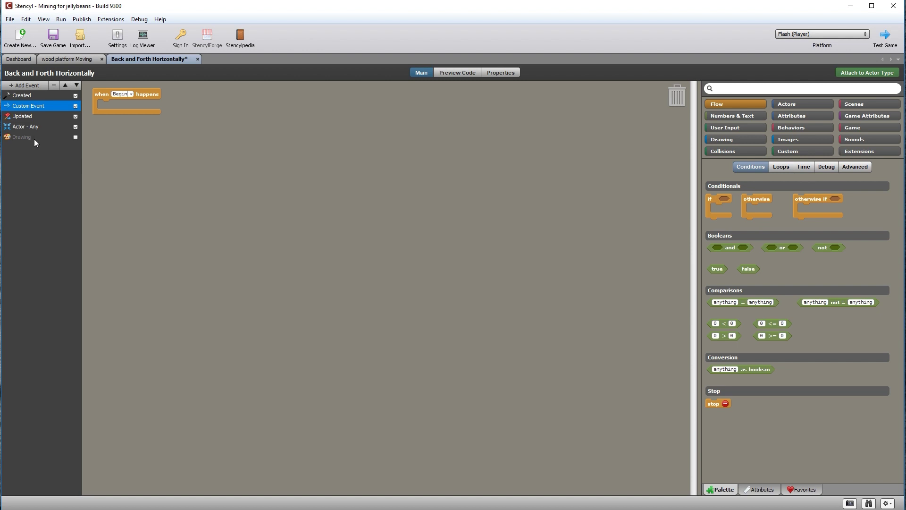
Rename the custom event's list entry as Begin and move it below the Updated event.
double_click(28, 107)
type("Begi")
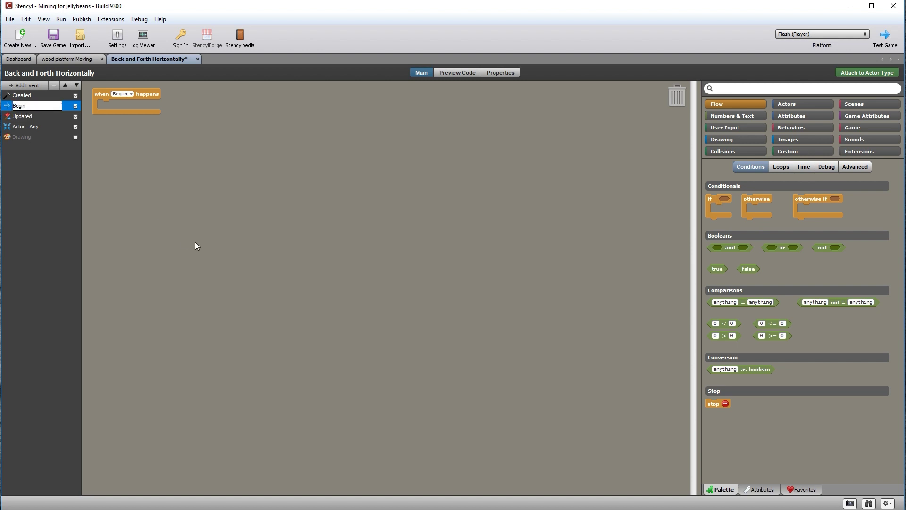
type("n")
key("Return")
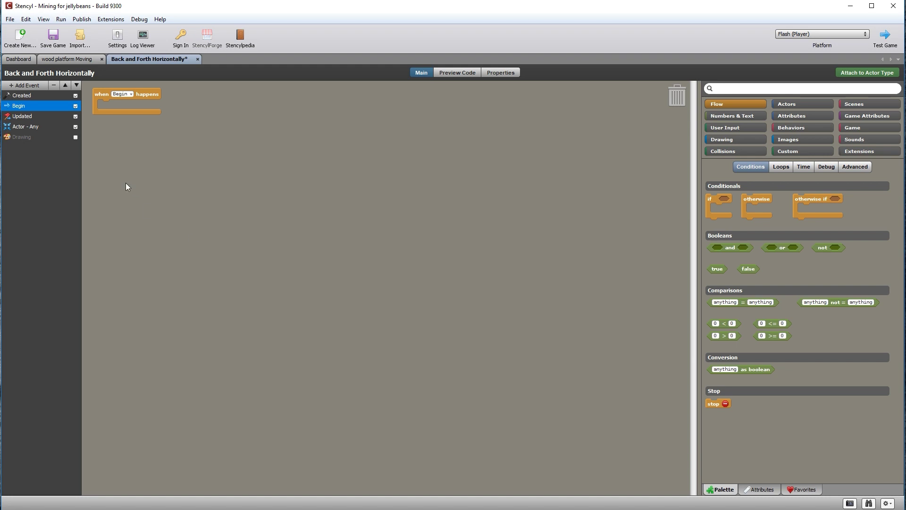
left_click(77, 84)
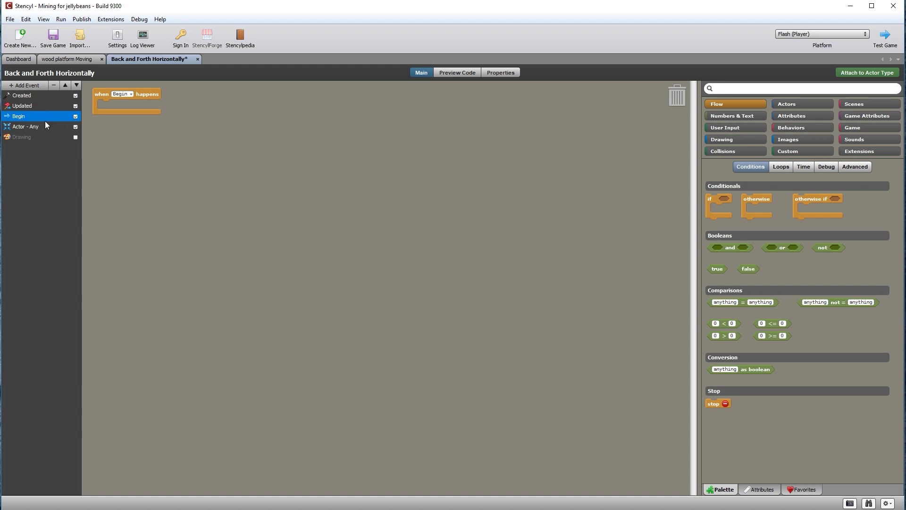
Add setter blocks for the FirstMove and Moving attributes inside the Begin event.
left_click(811, 118)
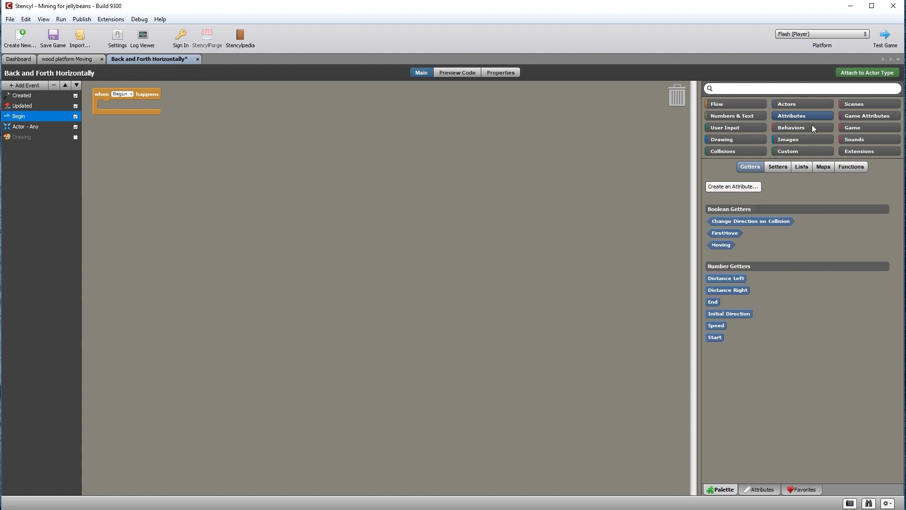
left_click(780, 168)
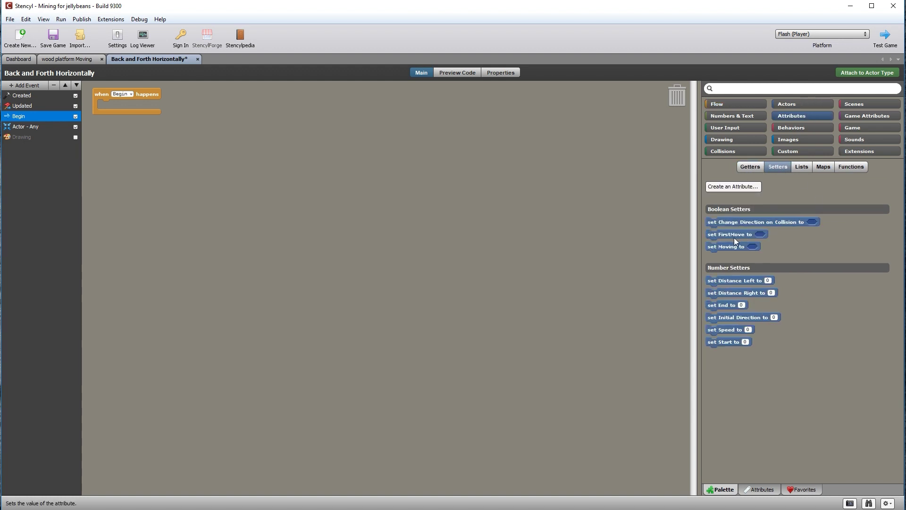
left_click_drag(736, 237, 129, 106)
left_click_drag(706, 245, 114, 114)
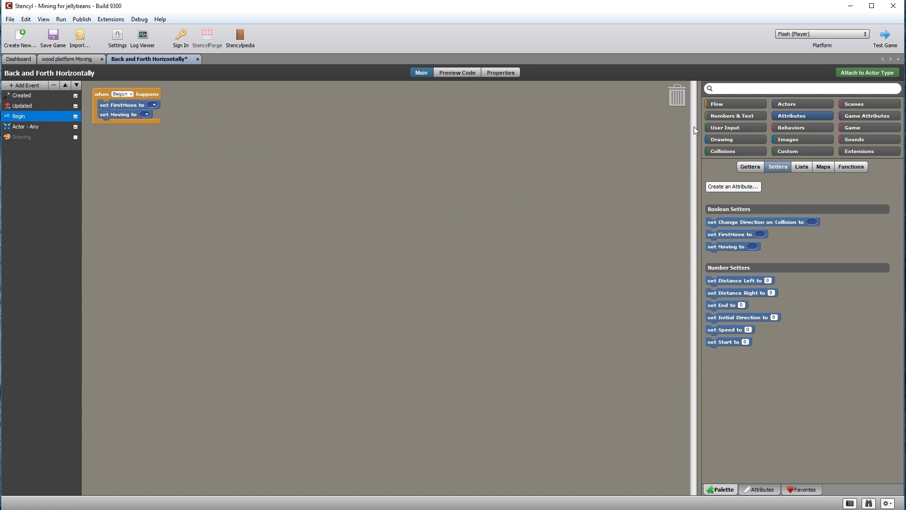
Set both FirstMove and Moving to true in the Begin event, and check the logic of the Updated event.
left_click(733, 103)
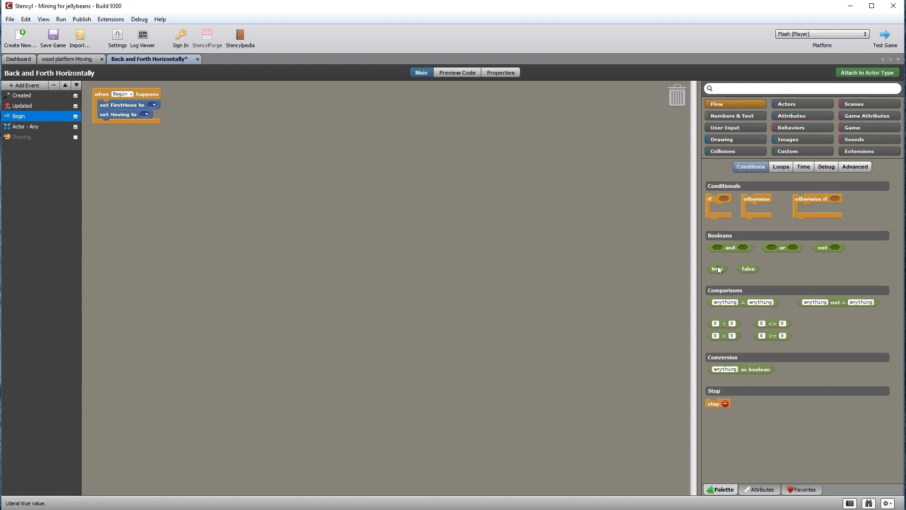
left_click_drag(717, 270, 158, 107)
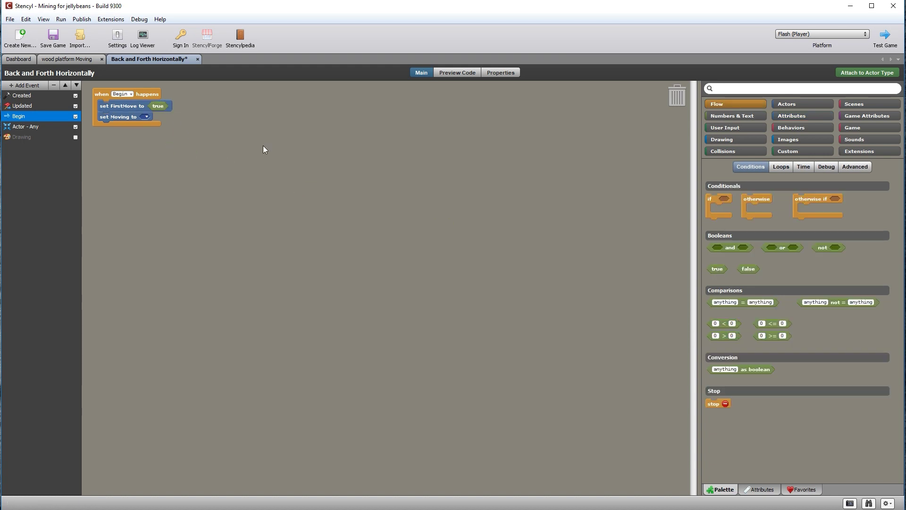
left_click_drag(717, 269, 222, 173)
left_click_drag(137, 122, 138, 121)
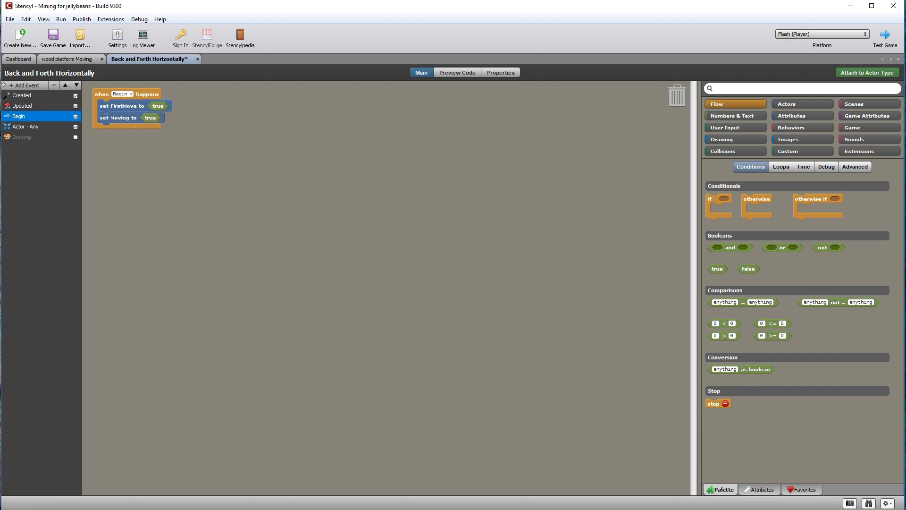
left_click(20, 105)
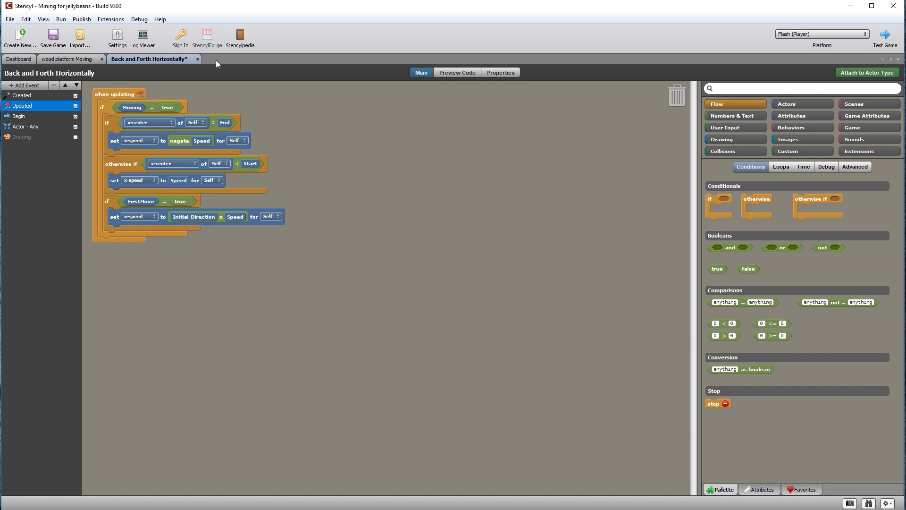
left_click(21, 117)
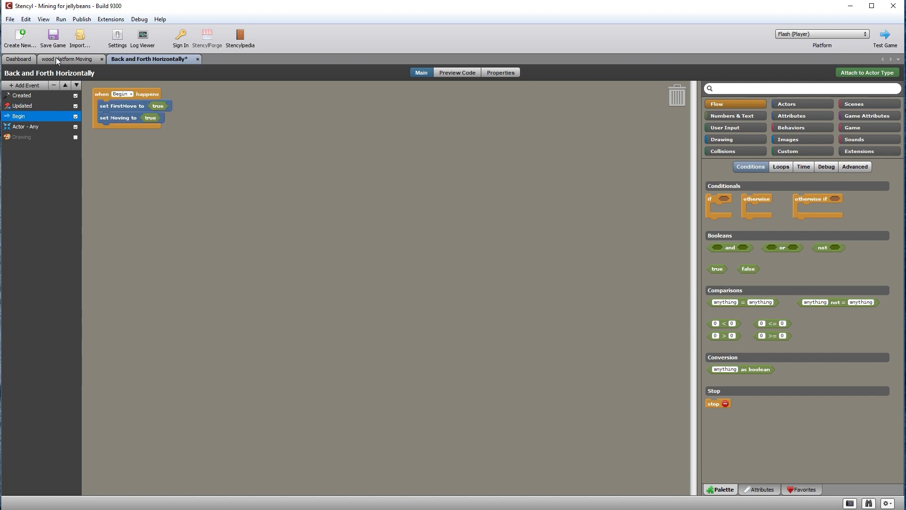
Create a new Design Mode actor behavior named Push Button Code.
left_click(23, 60)
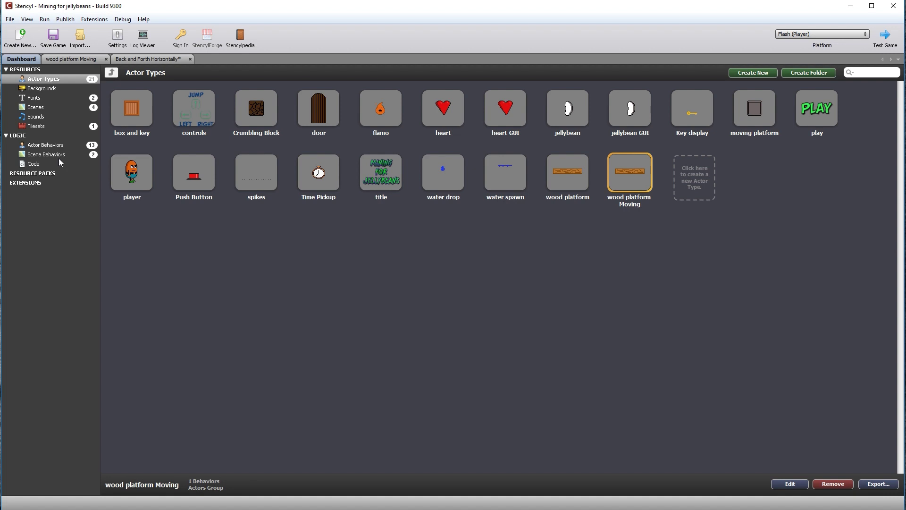
left_click(40, 148)
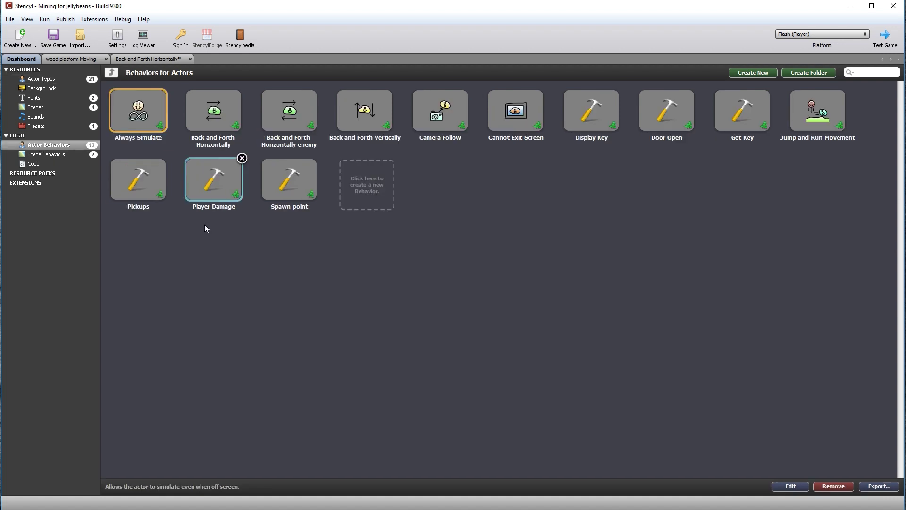
left_click(367, 182)
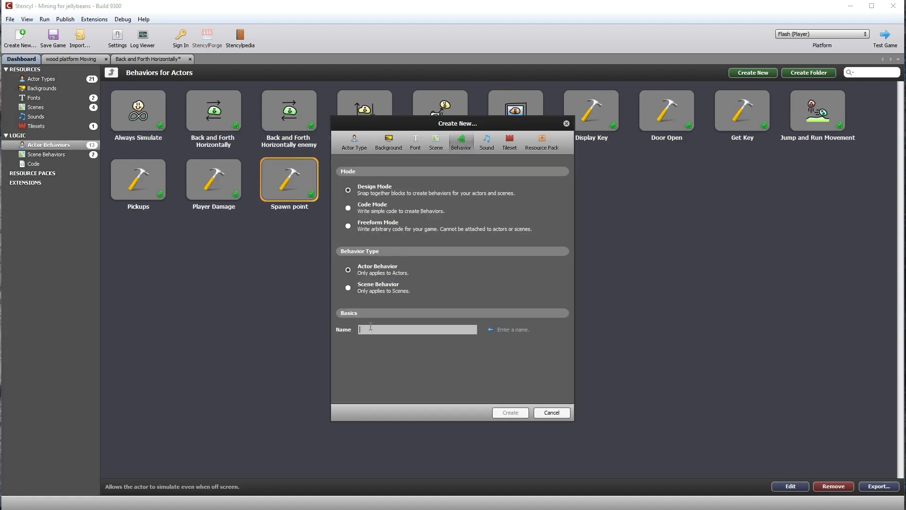
type("Push Button Code")
left_click(511, 414)
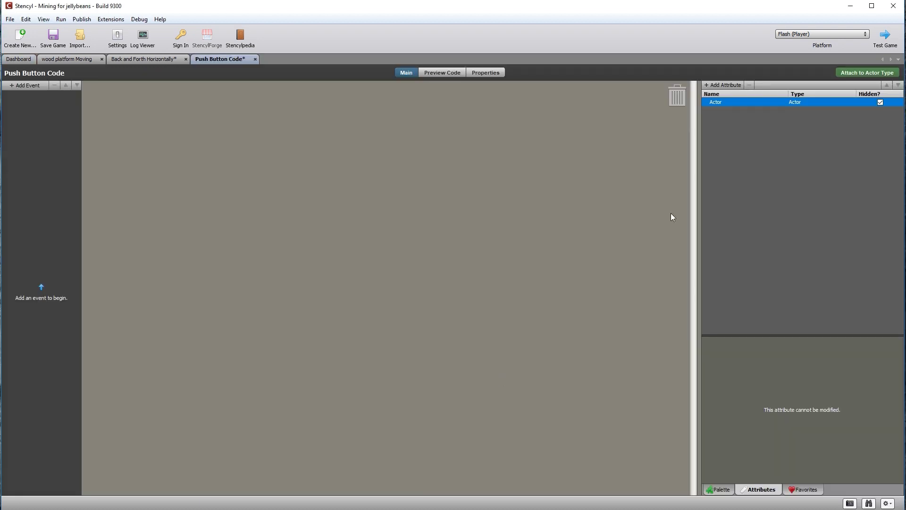
Add a collision event to Push Button Code for an actor hitting an actor of a given type.
left_click(718, 489)
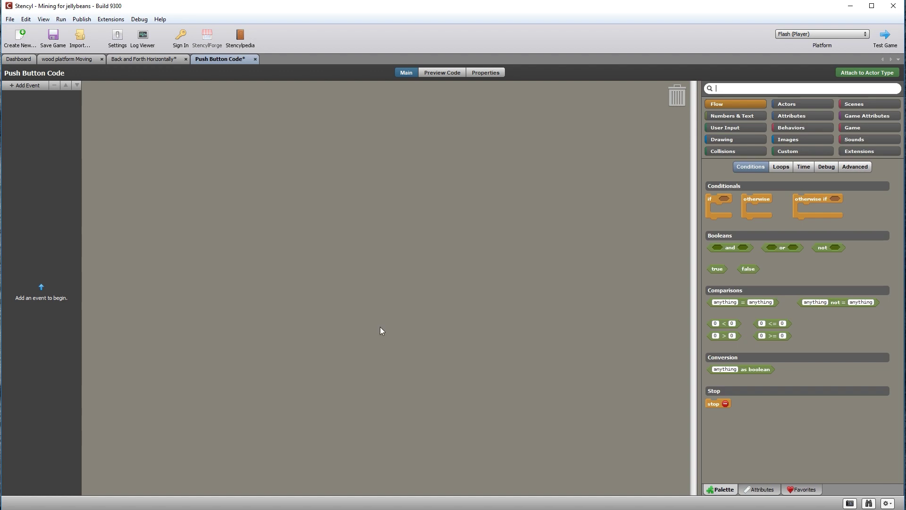
left_click(14, 87)
mouse_move(34, 147)
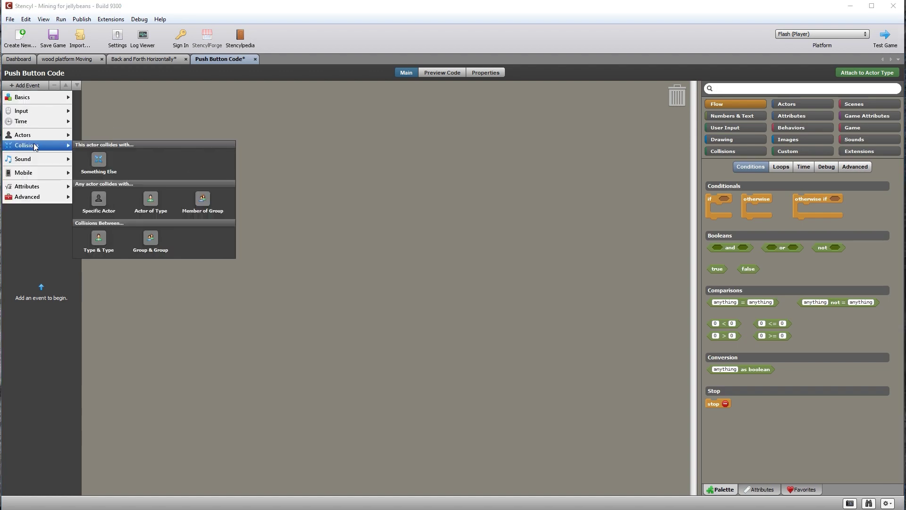
left_click(151, 200)
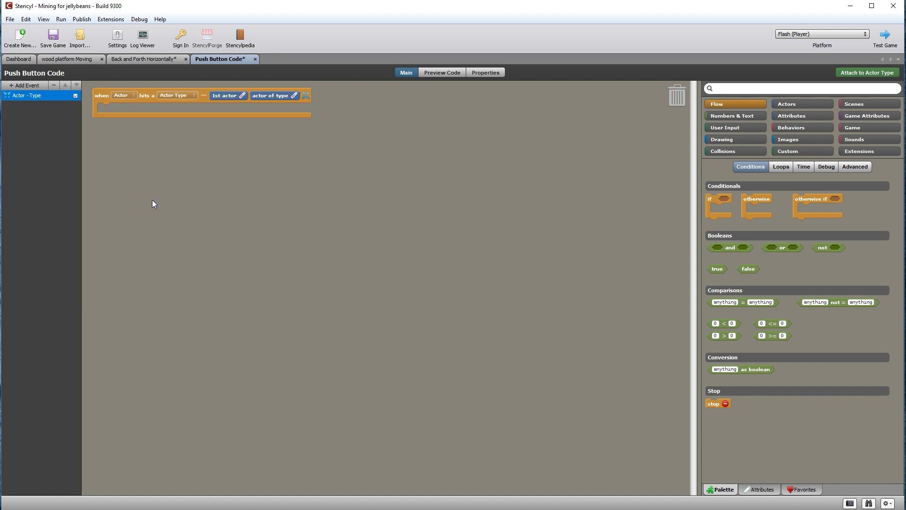
Set the collision event to fire when Self hits an actor of the player type.
left_click(129, 94)
left_click(139, 126)
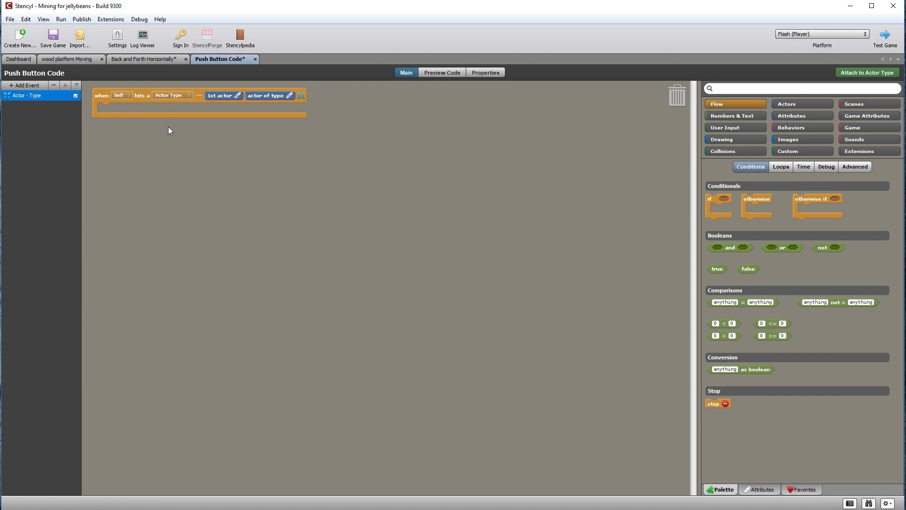
left_click(187, 96)
left_click(193, 94)
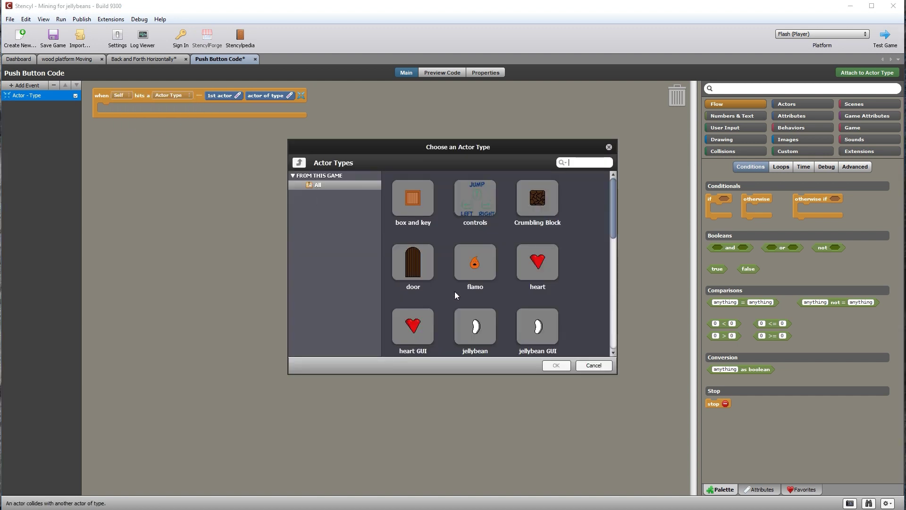
left_click_drag(614, 214, 616, 279)
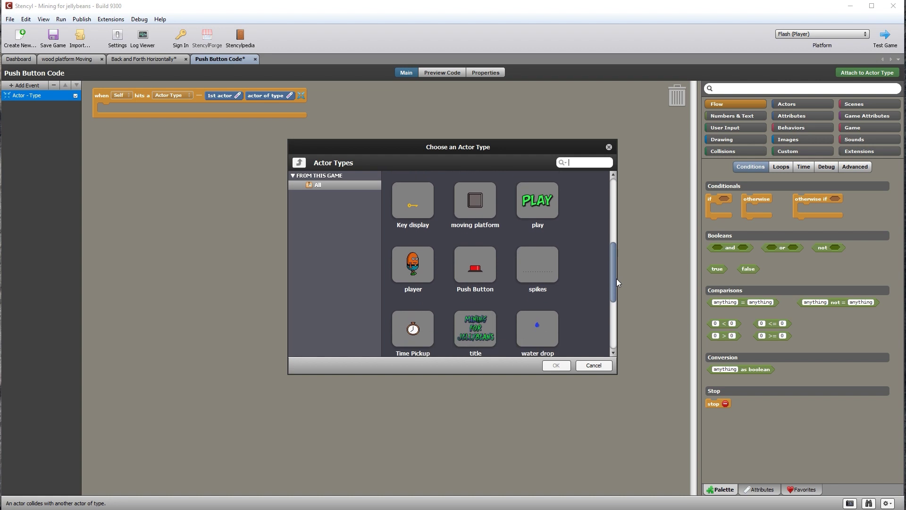
double_click(413, 264)
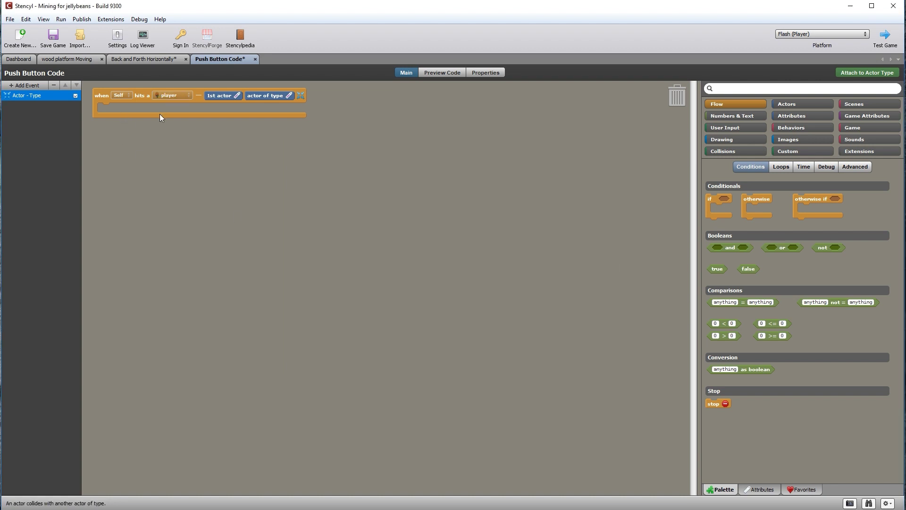
Add an if block to the collision event with the condition that the top of actor 1 was hit.
left_click_drag(710, 201, 120, 104)
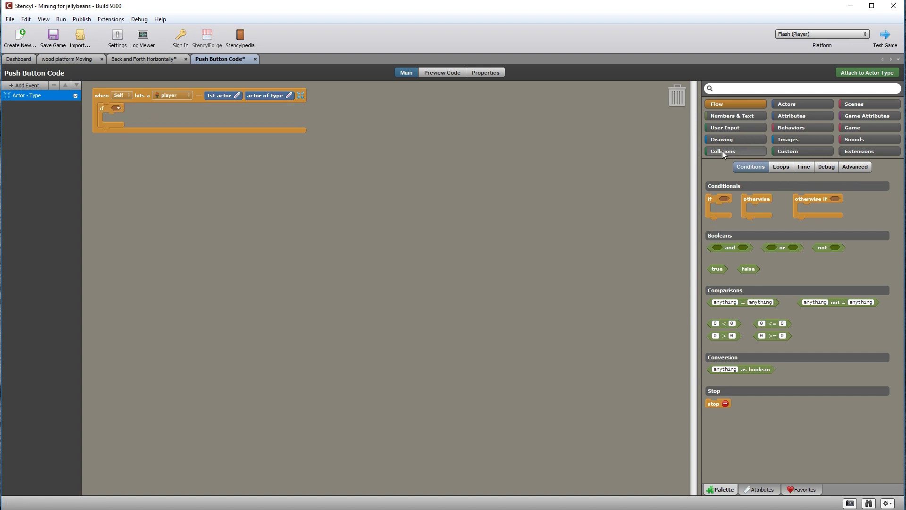
left_click(739, 151)
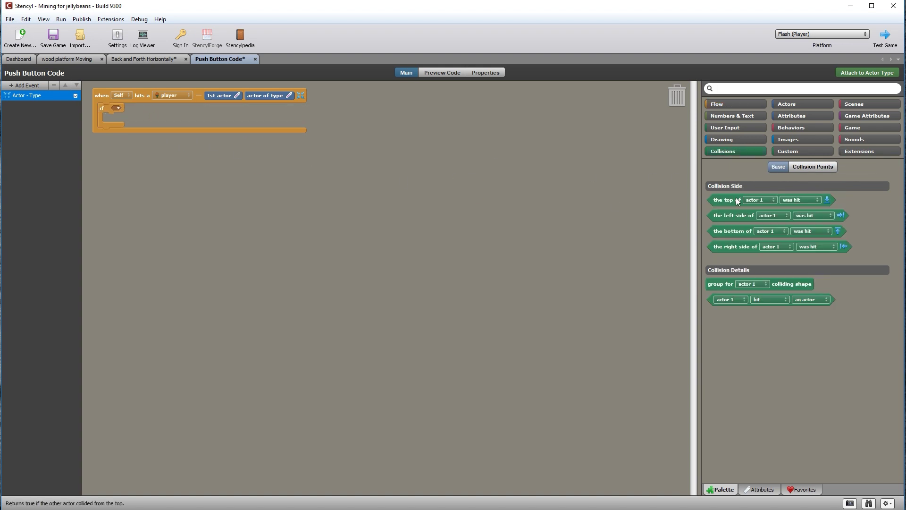
left_click_drag(729, 198, 134, 105)
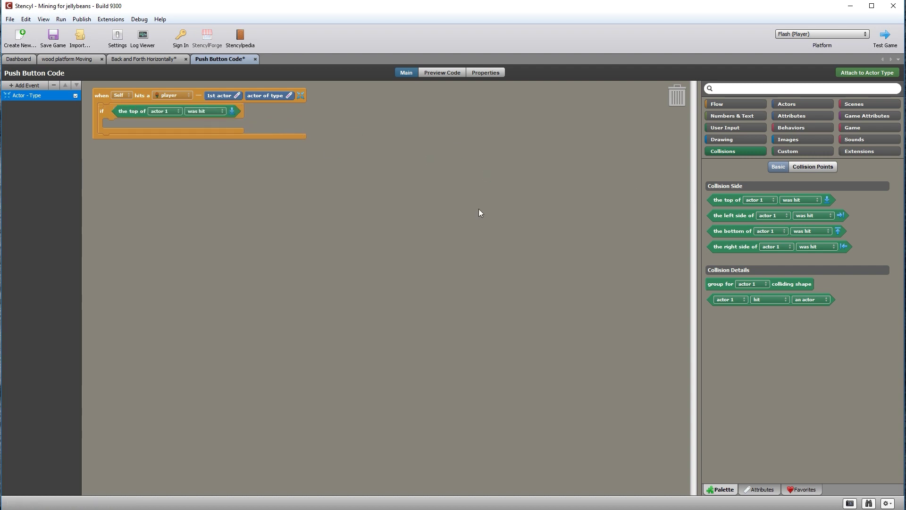
Add a switch animation block for Self inside the if block, using the Push Button actor's animation name On.
left_click(811, 102)
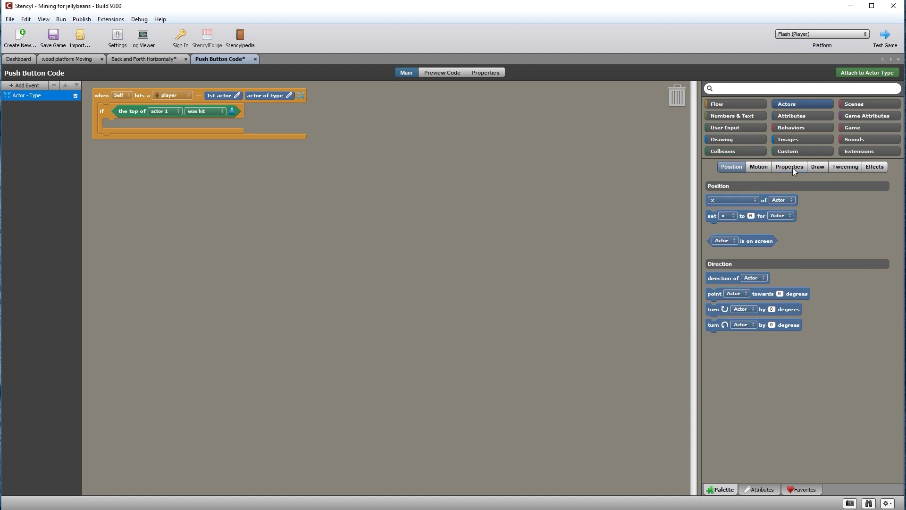
left_click(822, 166)
mouse_move(728, 215)
left_mouse_down()
mouse_move(199, 144)
mouse_move(150, 124)
left_mouse_up()
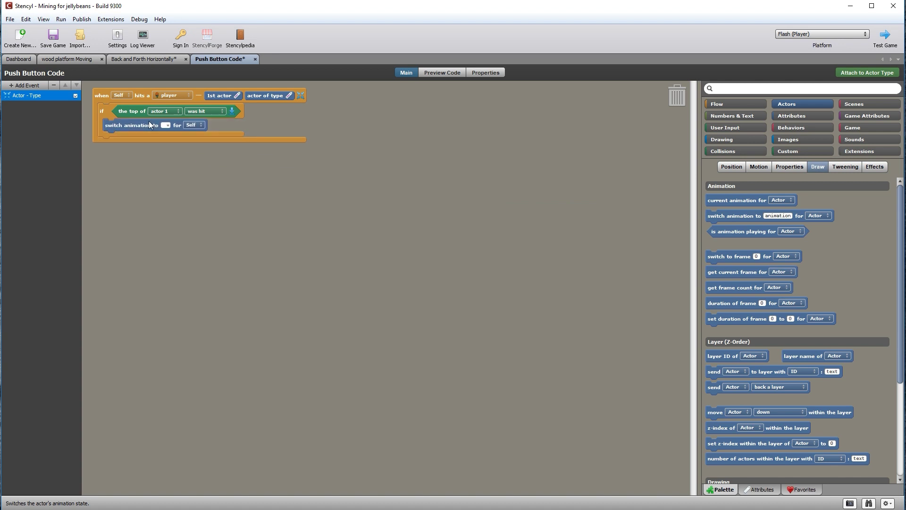
left_click(14, 59)
left_click(39, 79)
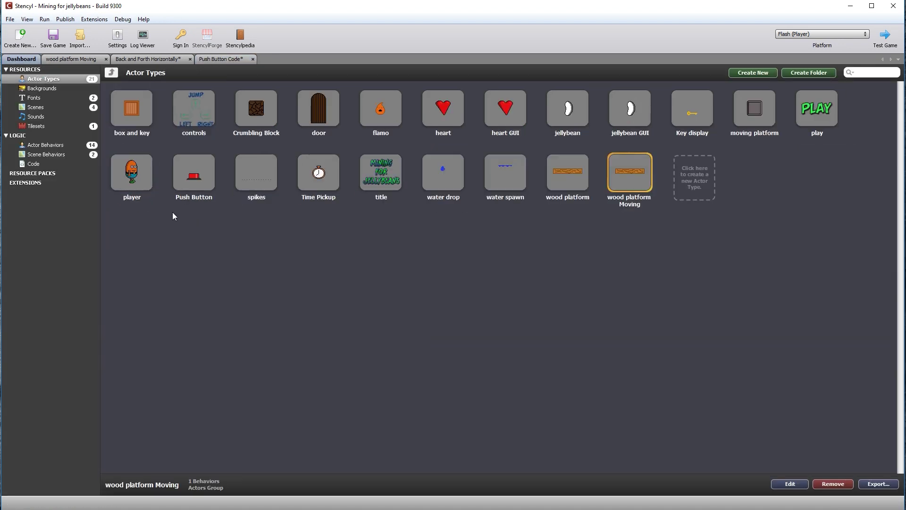
double_click(206, 180)
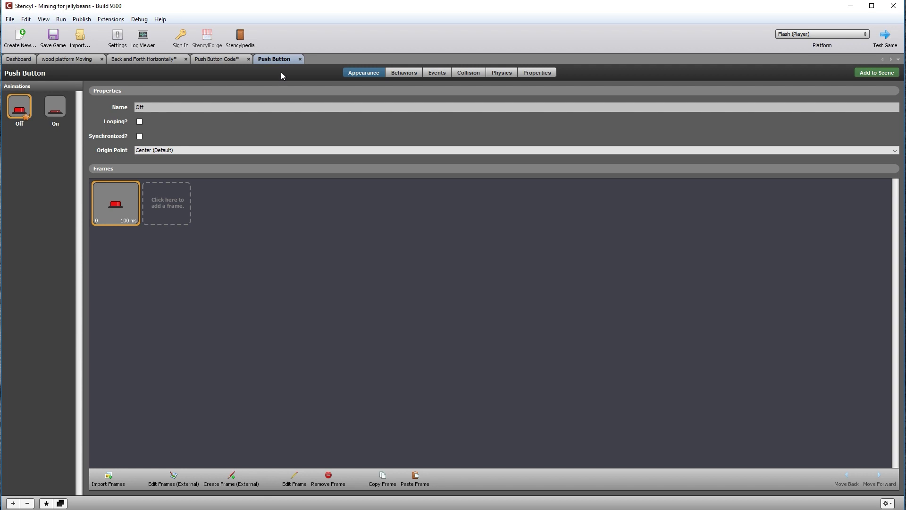
left_click(222, 60)
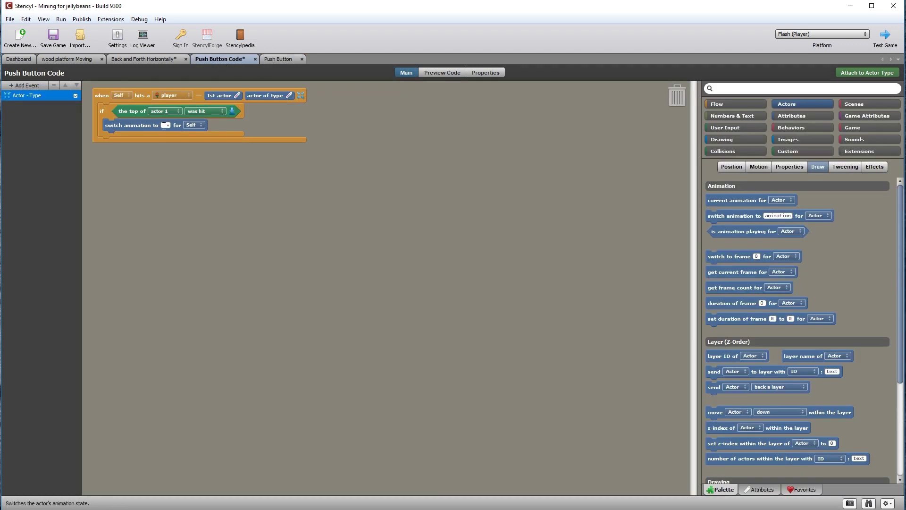
type("On")
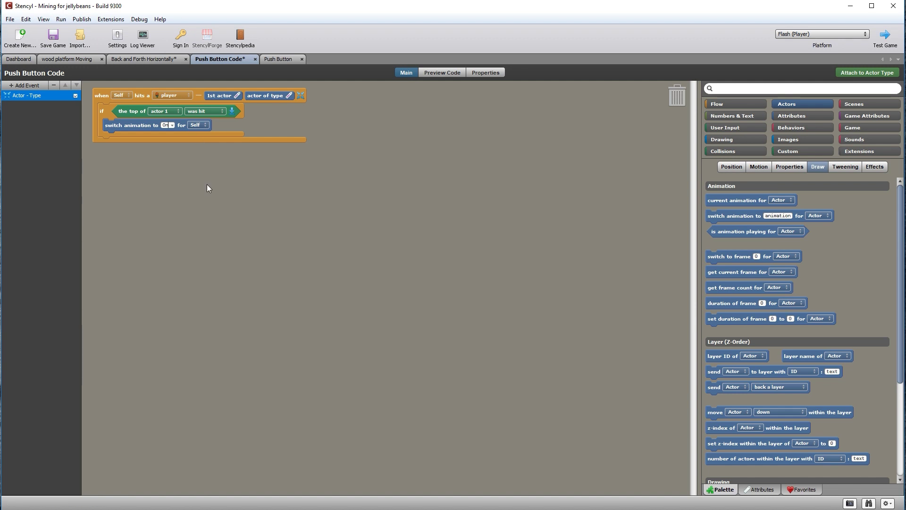
left_click(166, 169)
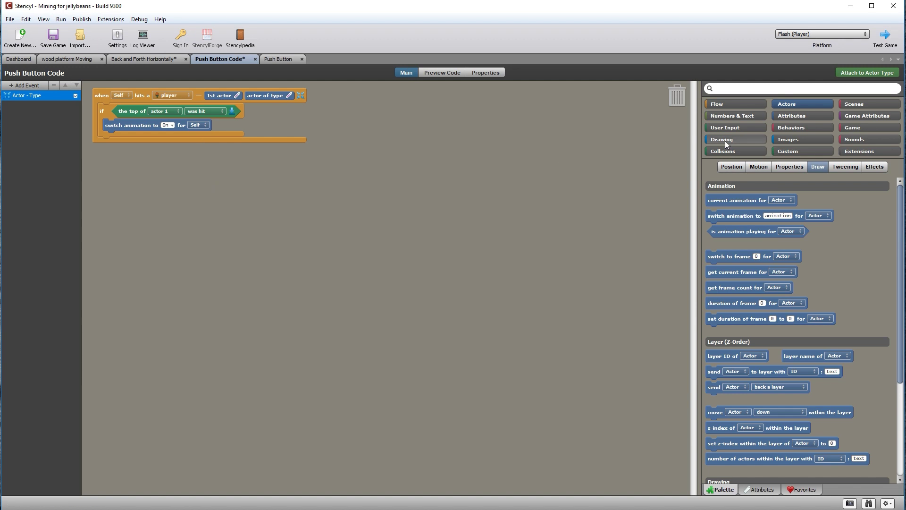
Add a block below the animation switch that triggers the Begin event in a given behavior for Self.
left_click(805, 129)
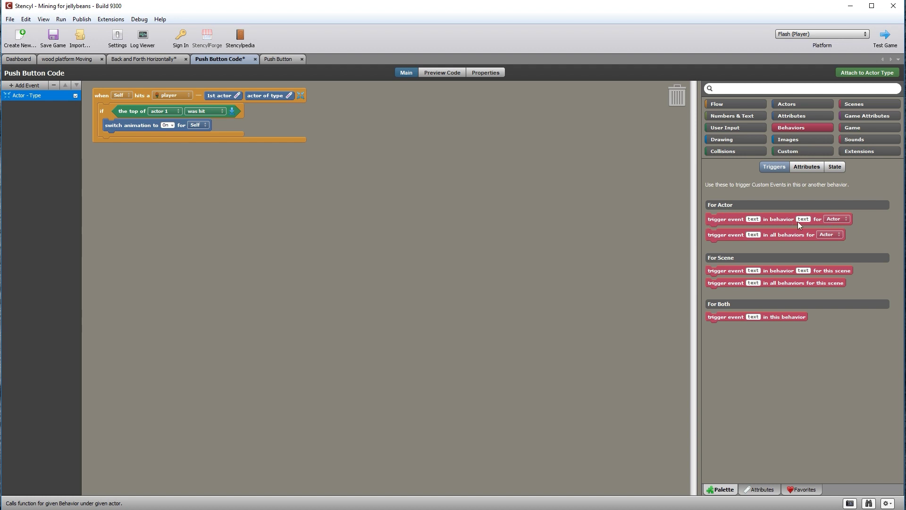
left_click_drag(727, 222, 118, 134)
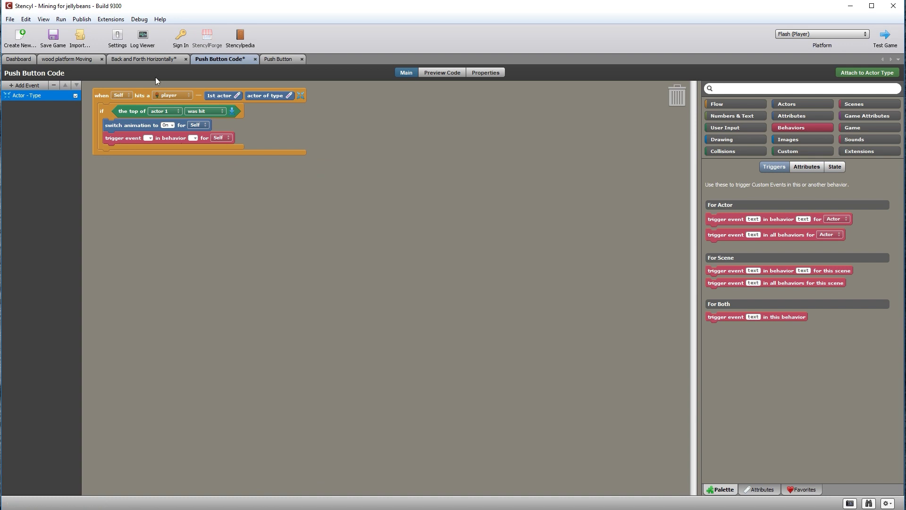
left_click(141, 60)
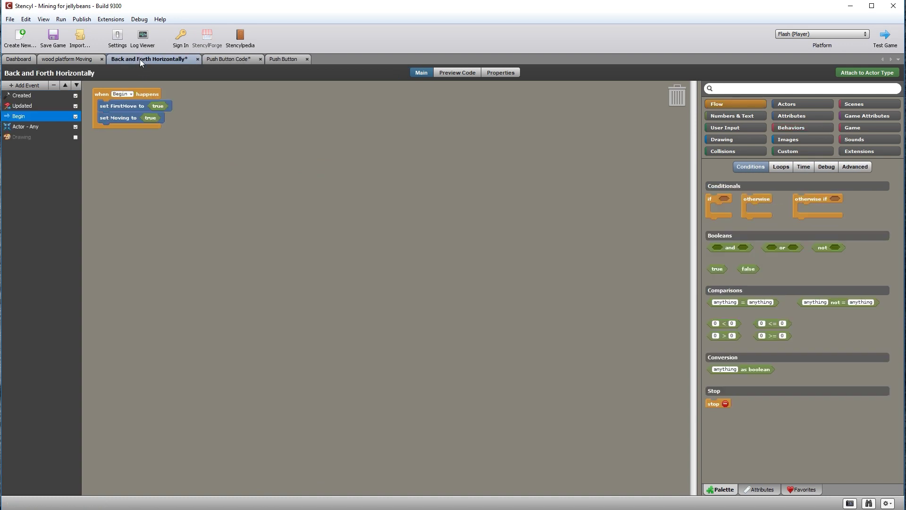
left_click(231, 60)
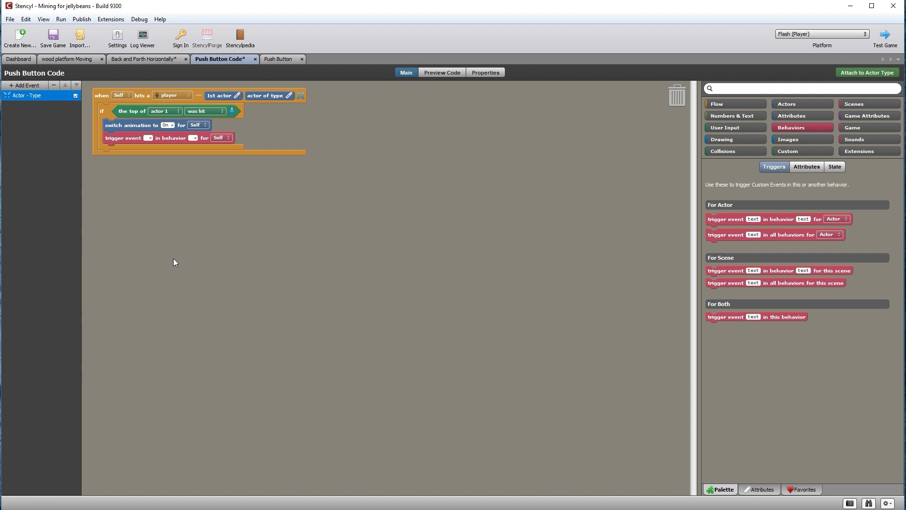
type("Begin")
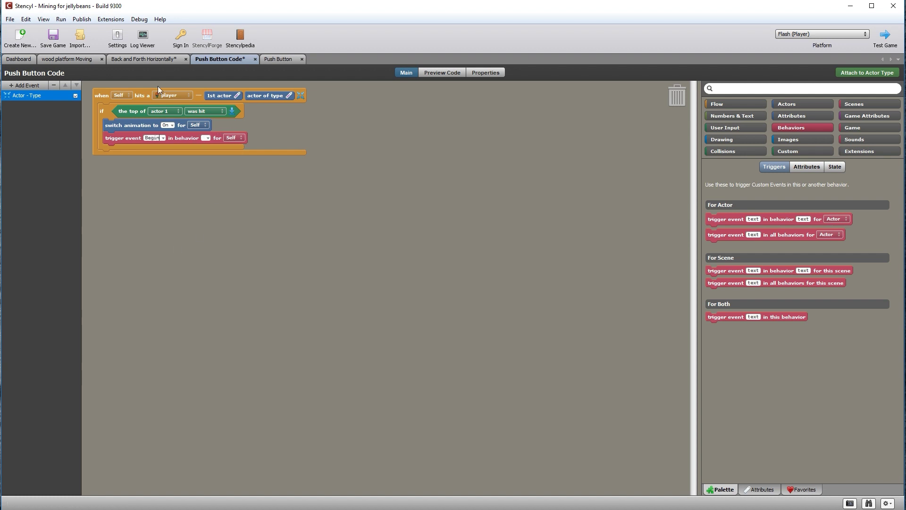
Set the trigger block's target behavior to Back and Forth Horizontally.
left_click(207, 138)
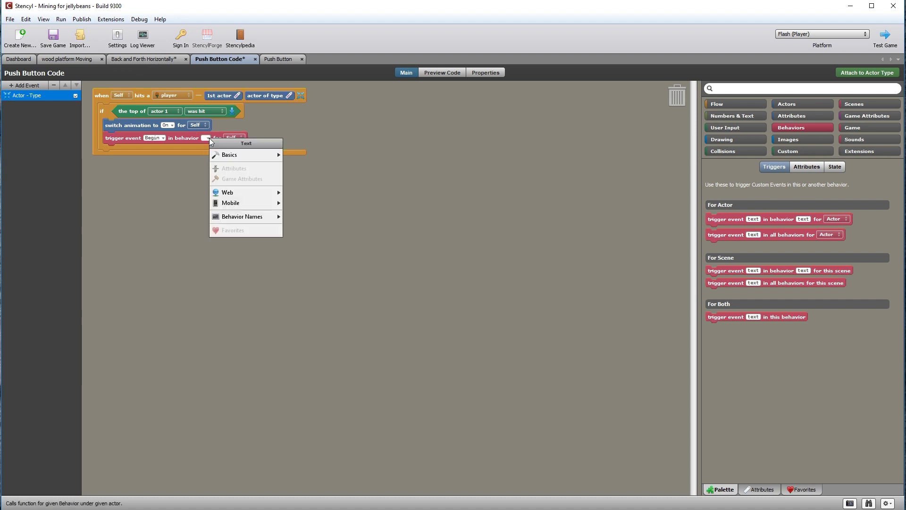
mouse_move(251, 217)
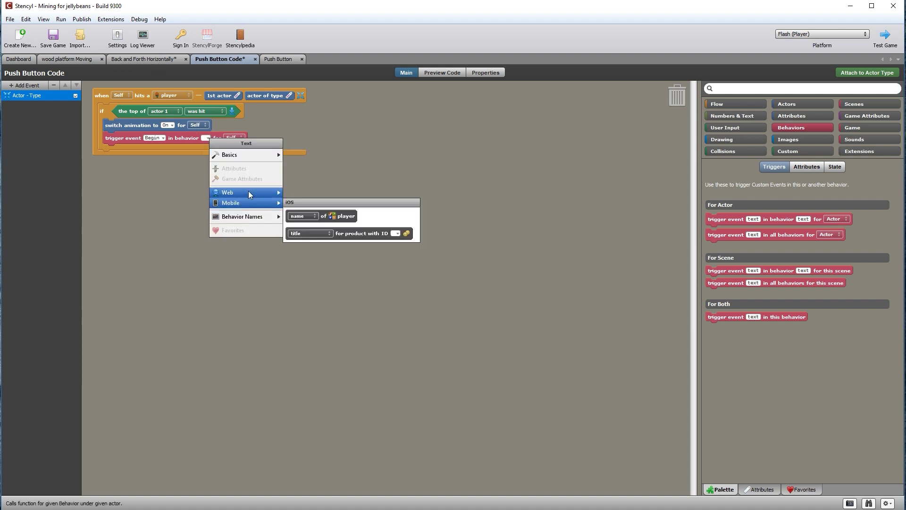
mouse_move(244, 155)
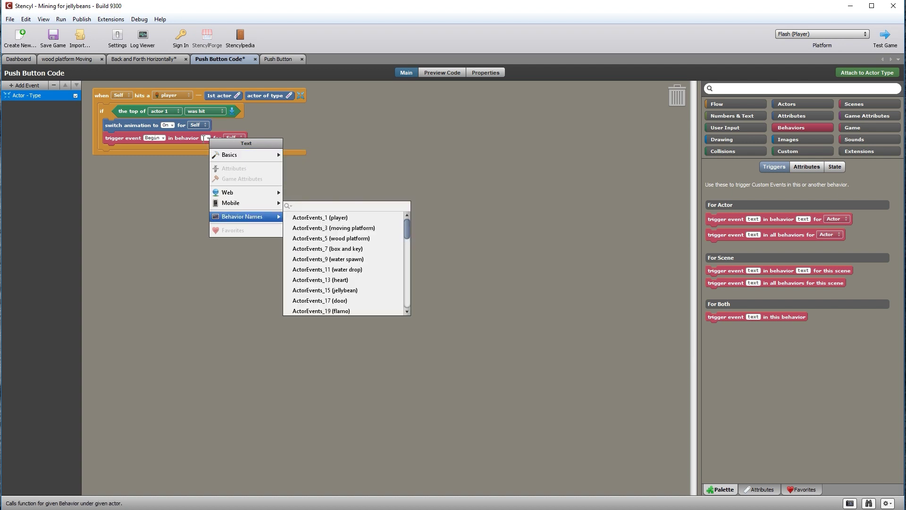
left_click(231, 246)
type("Ba")
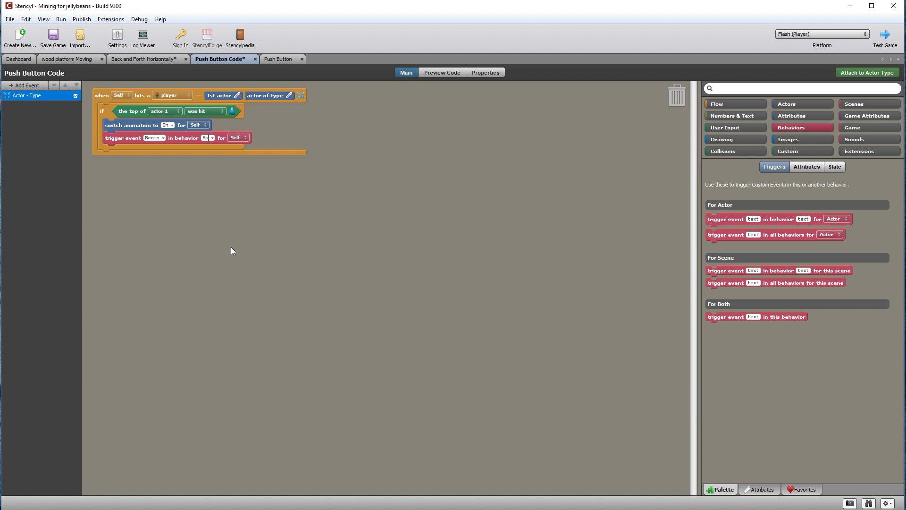
type("ck and F")
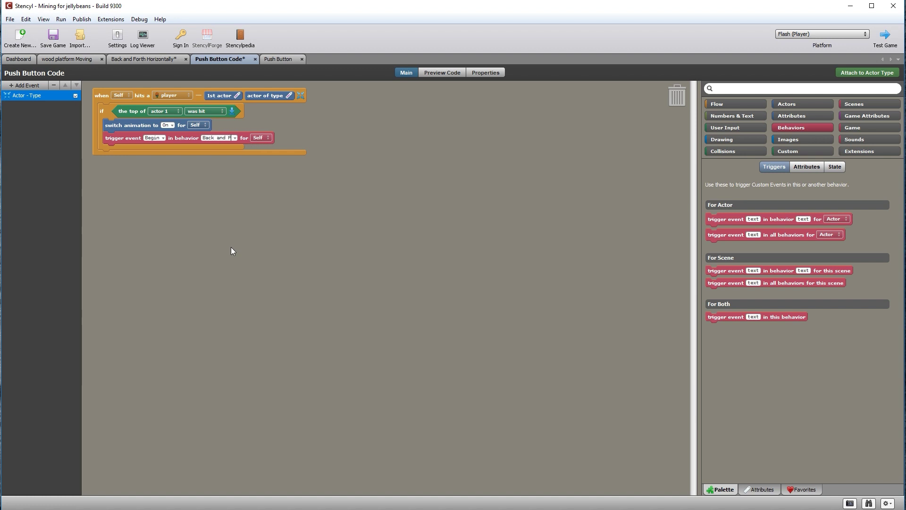
type("orth Hori")
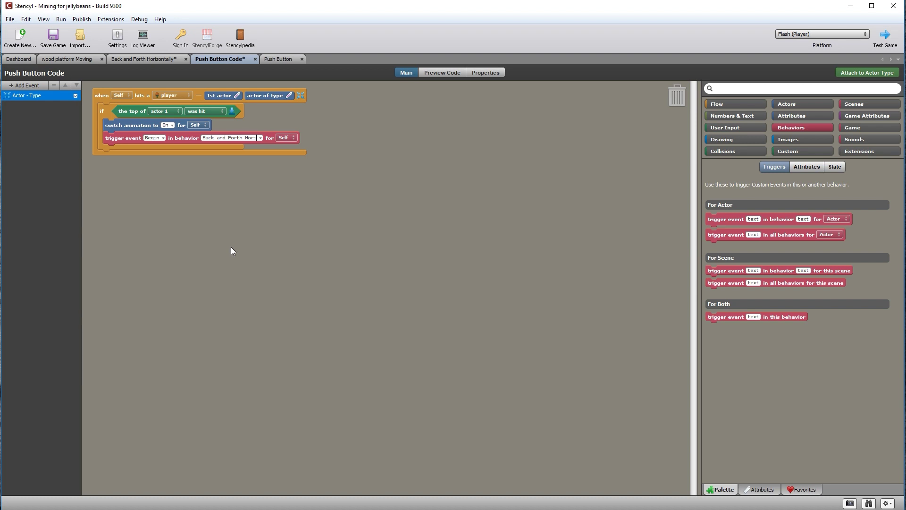
type("zontally")
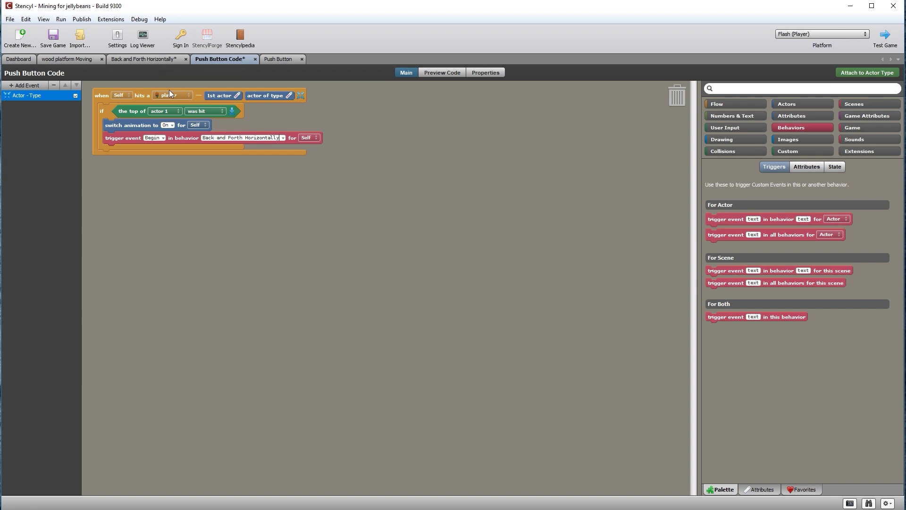
left_click(327, 158)
left_click(795, 115)
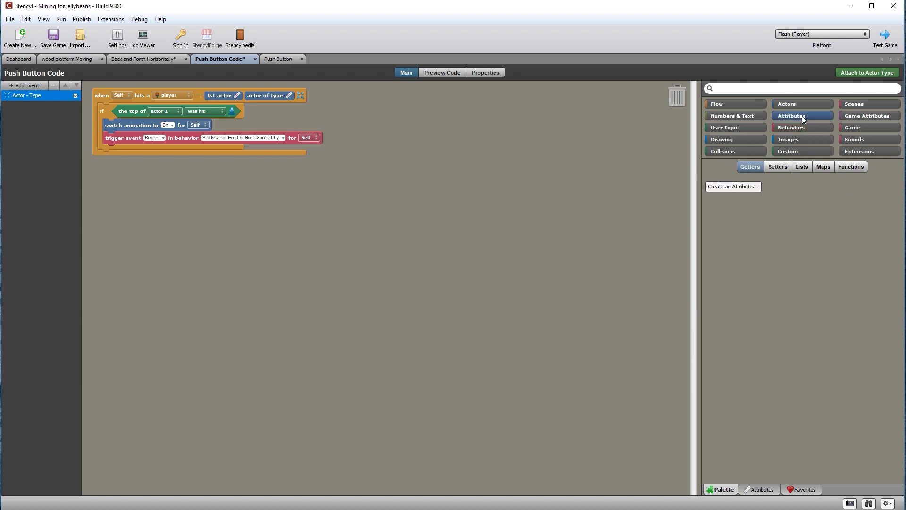
left_click(733, 188)
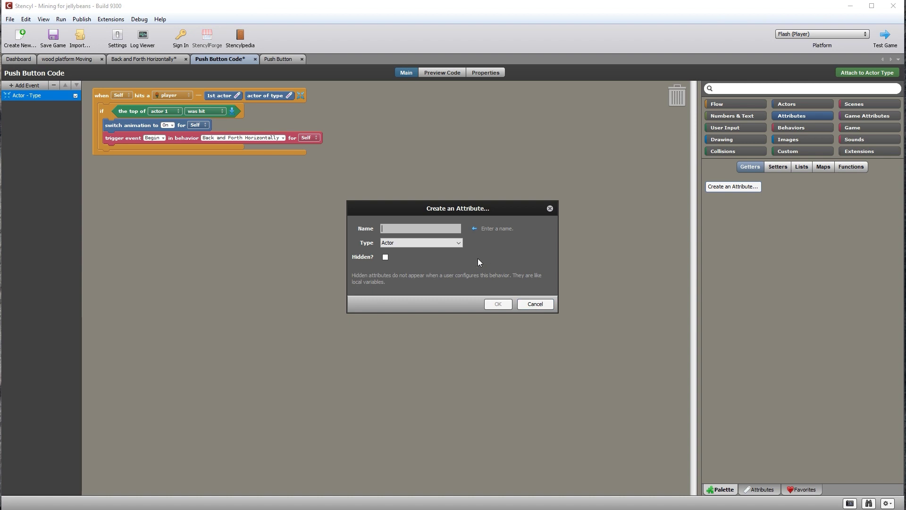
left_click(395, 243)
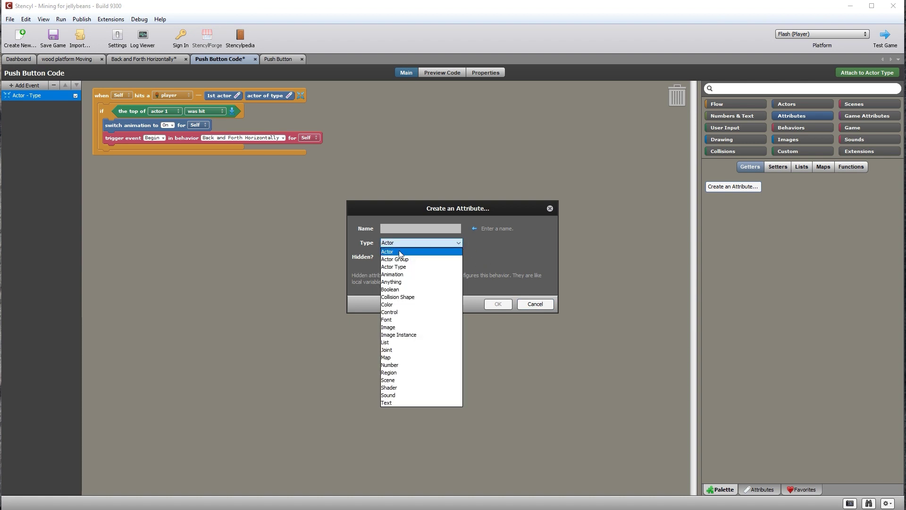
left_click(404, 267)
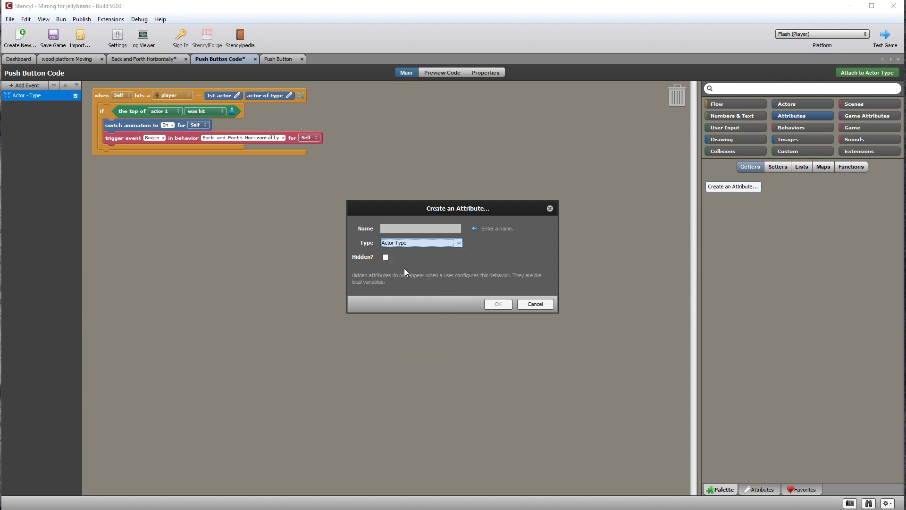
left_click(535, 304)
left_click(319, 136)
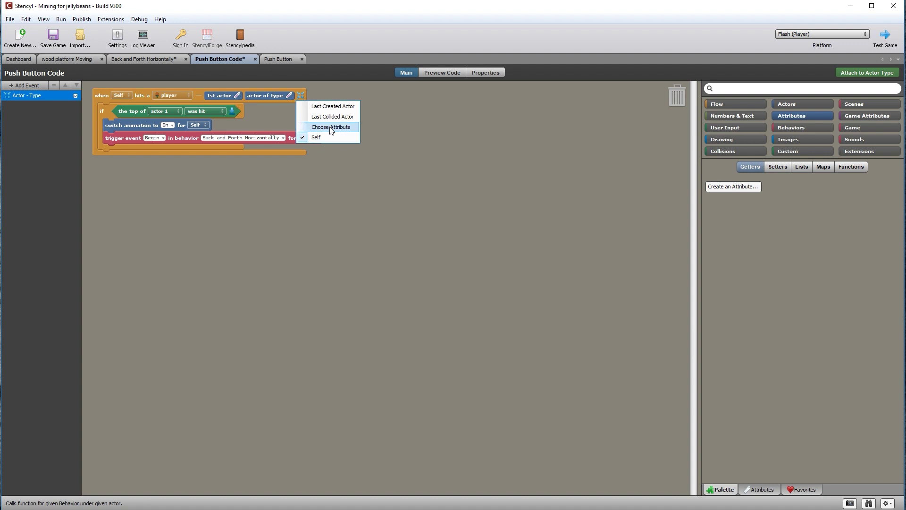
left_click(336, 127)
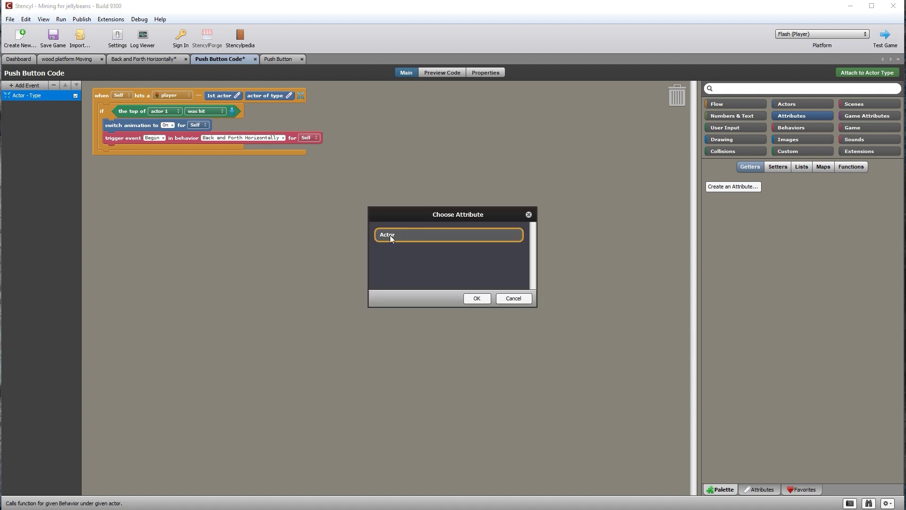
left_click(514, 299)
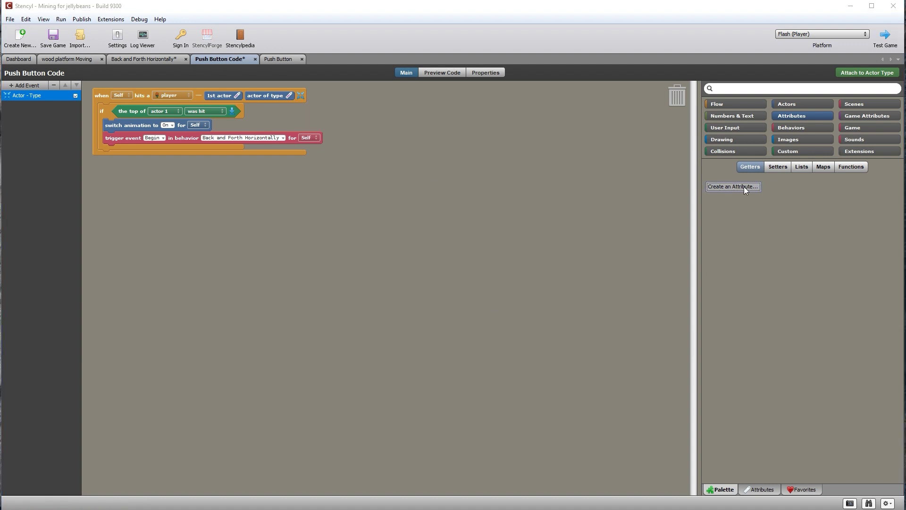
Create a non-hidden attribute of type Actor named Platform for Push Button Code.
left_click(744, 186)
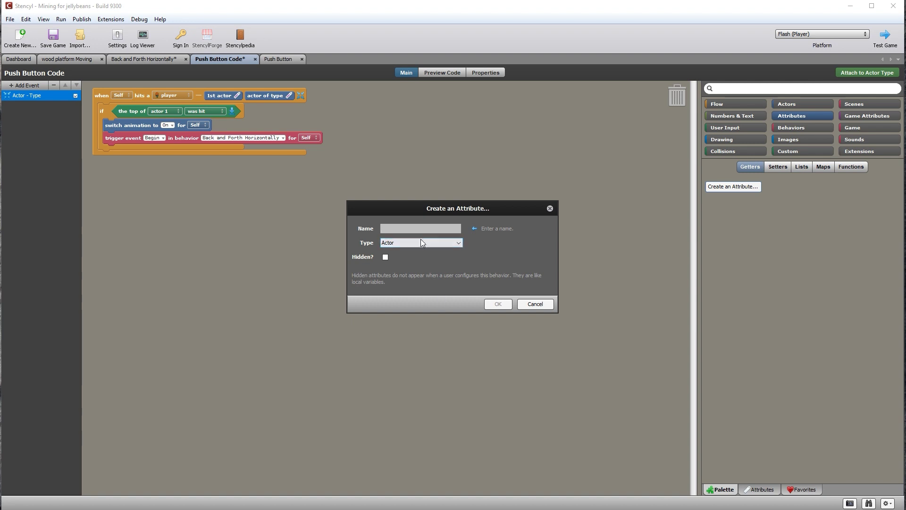
type("Wood")
key("BackSpace")
key("BackSpace")
key("BackSpace")
key("BackSpace")
type("Platform")
left_click(497, 305)
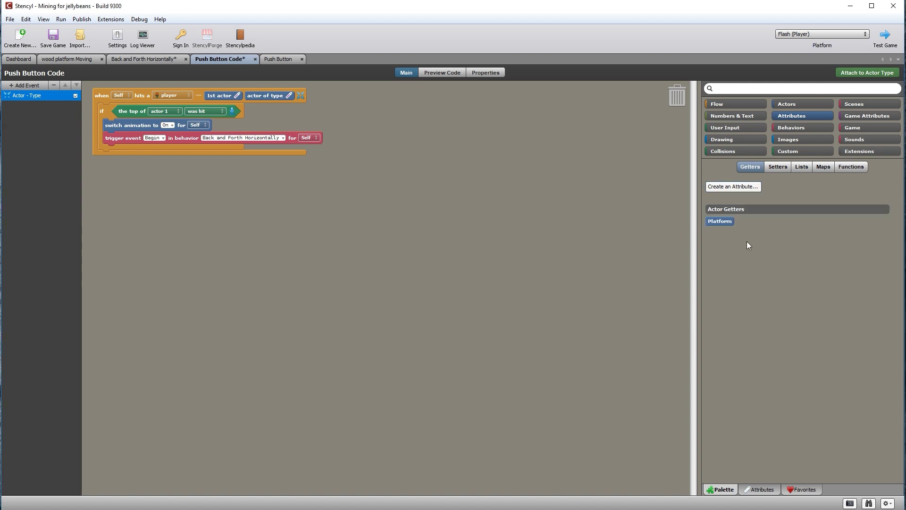
Set the target of the Begin trigger block to the Platform actor attribute.
left_click(316, 138)
left_click(323, 127)
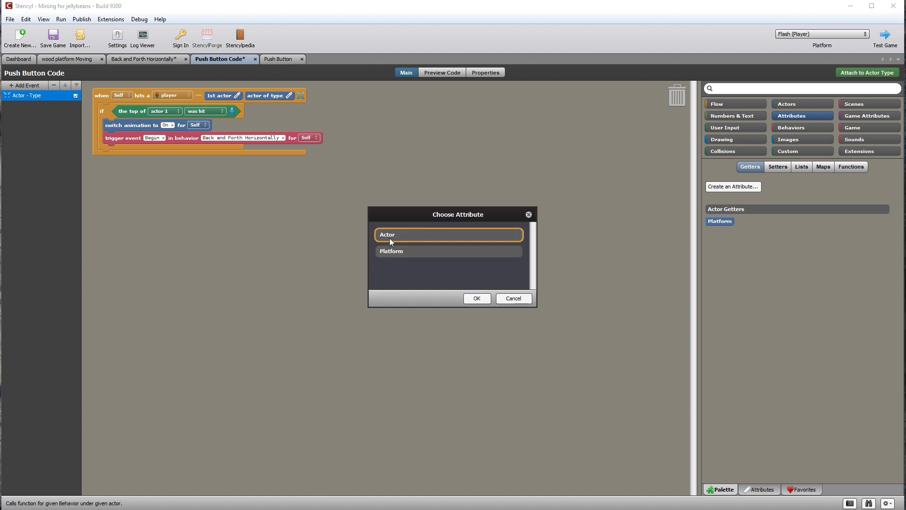
double_click(403, 251)
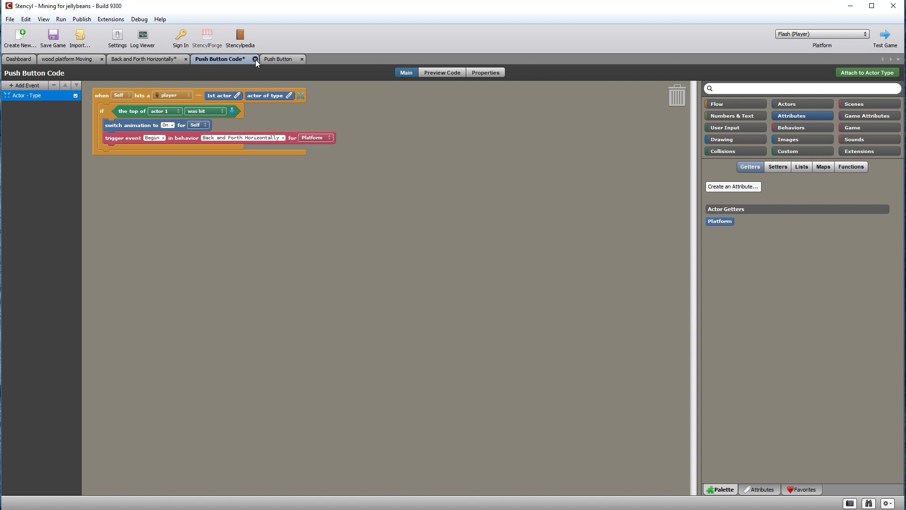
Attach Push Button Code to the Push Button actor type.
left_click(876, 72)
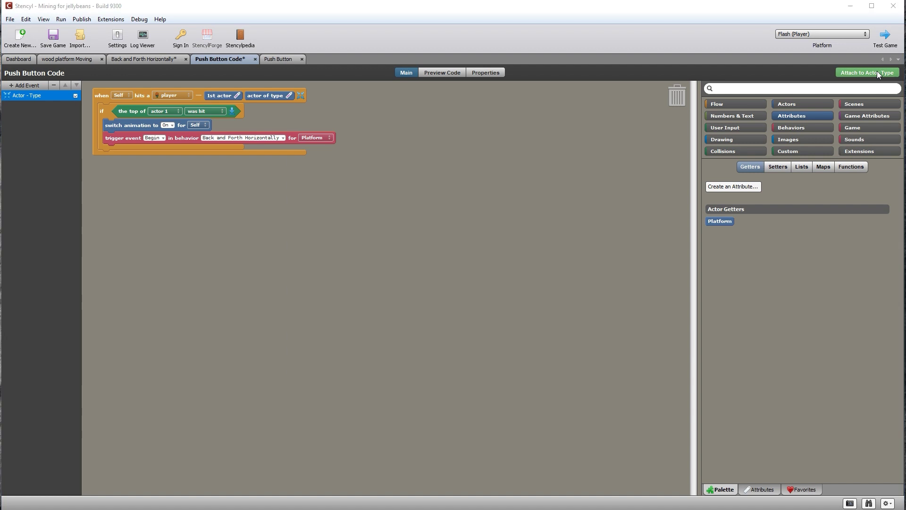
scroll(615, 210, "down", 5)
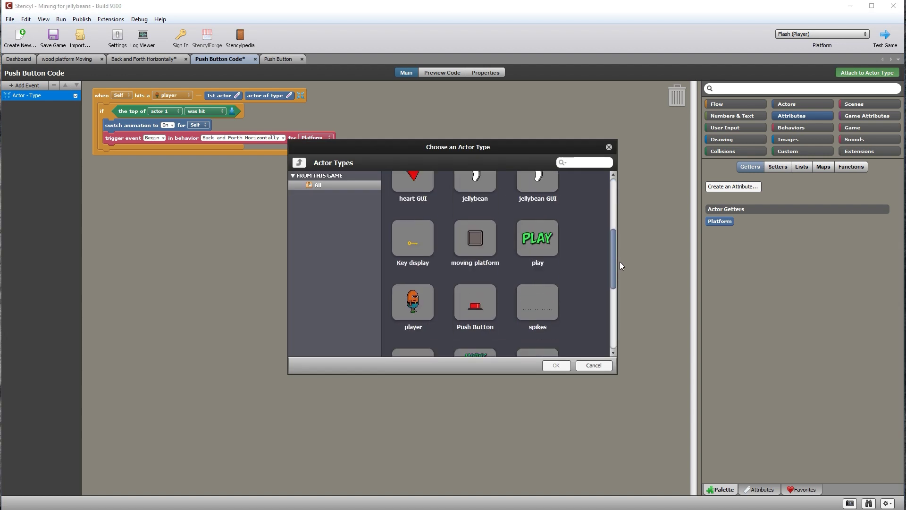
double_click(478, 277)
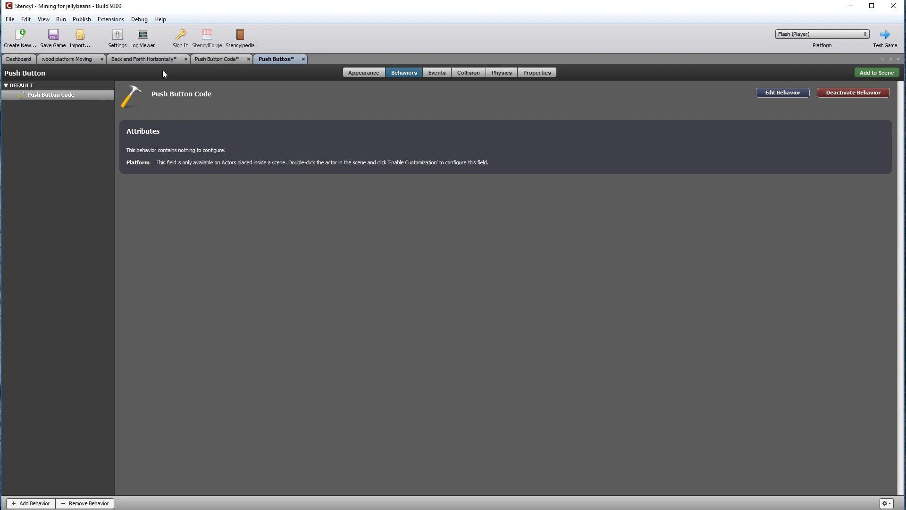
Save the game and close the open actor and behavior editors to return to the Level 3 scene.
key("ctrl+s")
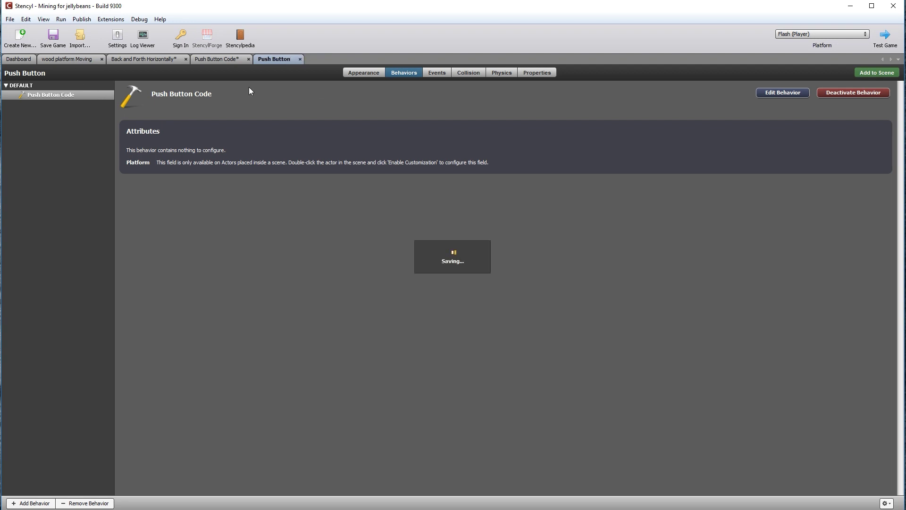
left_click(243, 59)
left_click(233, 59)
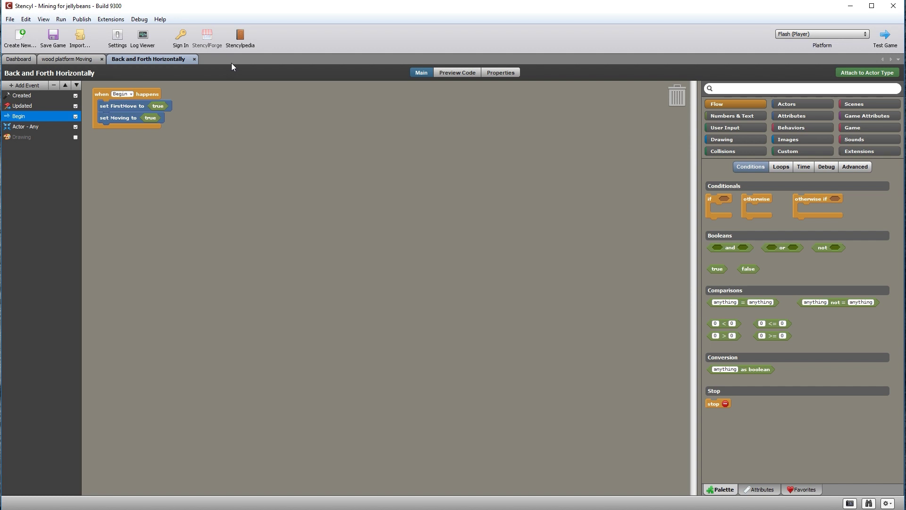
left_click(194, 59)
left_click(112, 59)
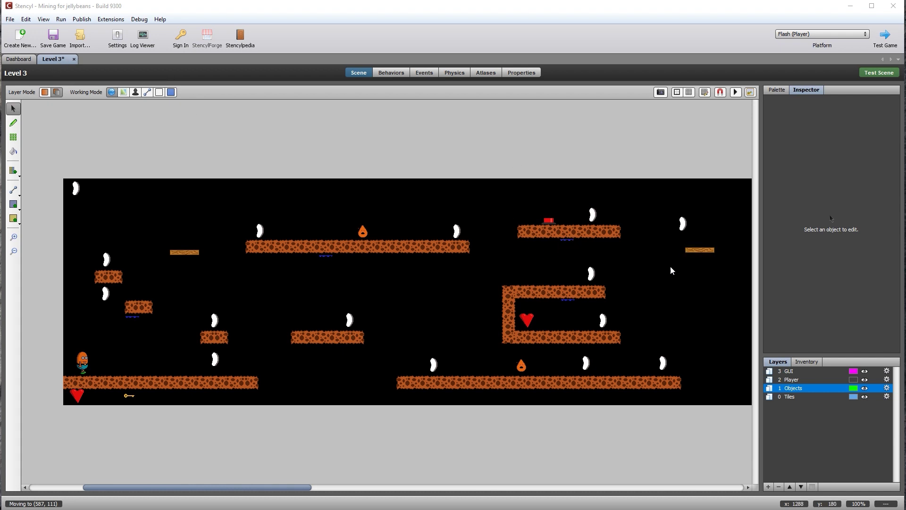
Enable customization for the push button on the upper ledge and choose the nearby upper wood moving platform as its Platform.
left_click_drag(279, 489, 368, 490)
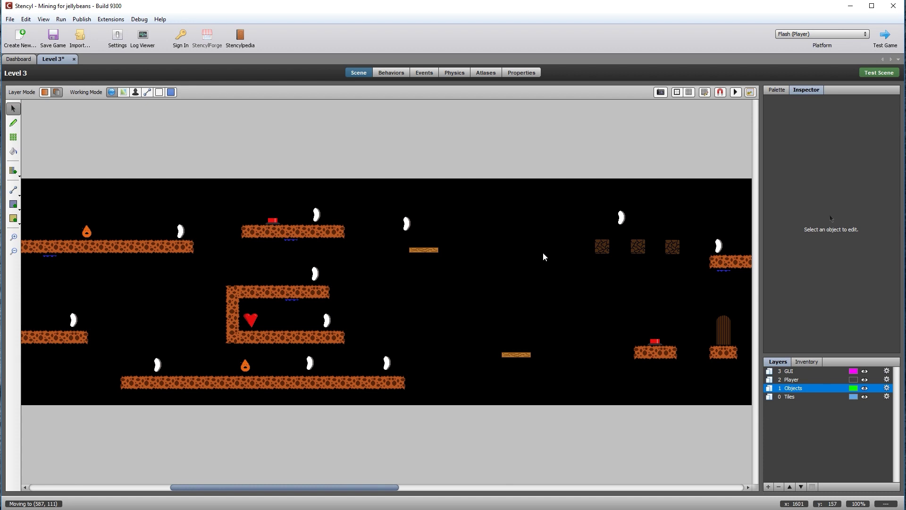
left_click(272, 220)
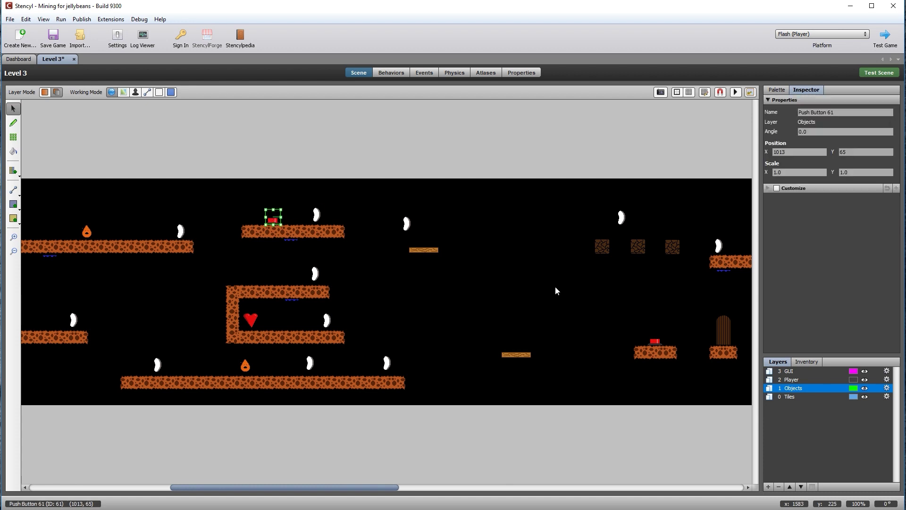
left_click(777, 187)
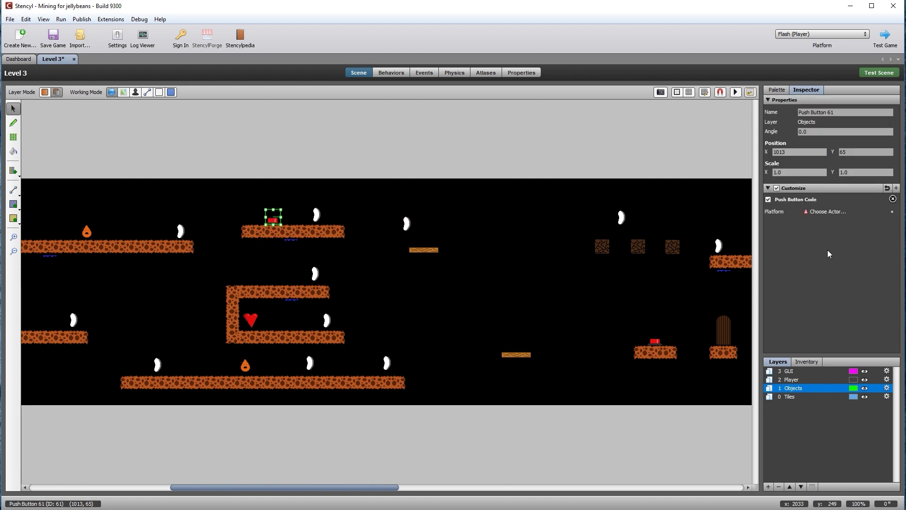
left_click(833, 213)
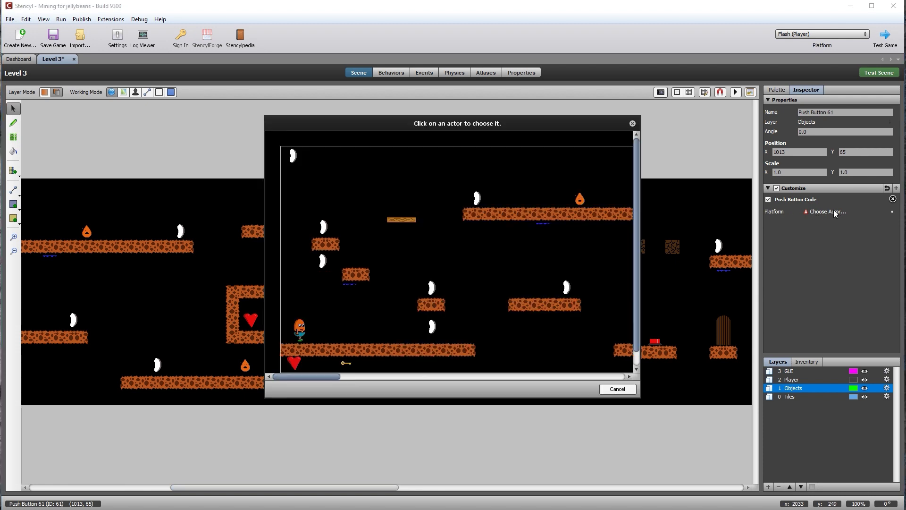
left_click_drag(316, 377, 398, 378)
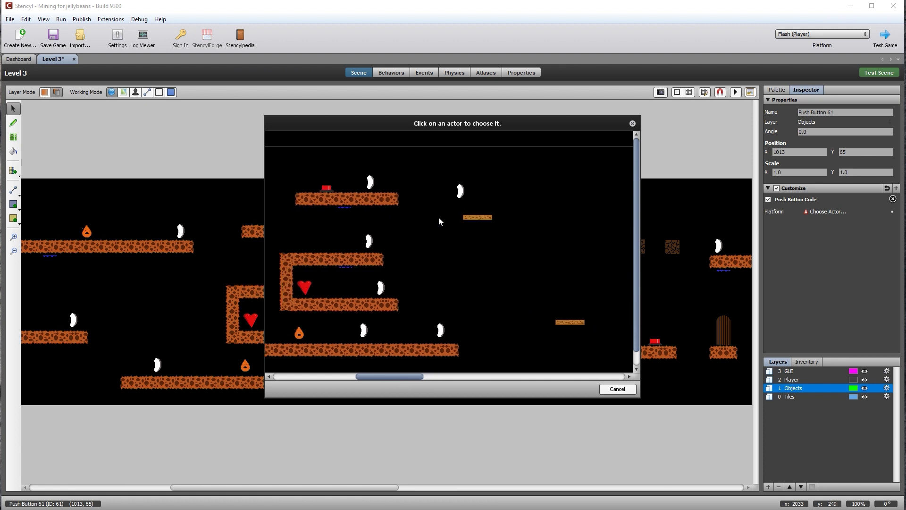
left_click(485, 216)
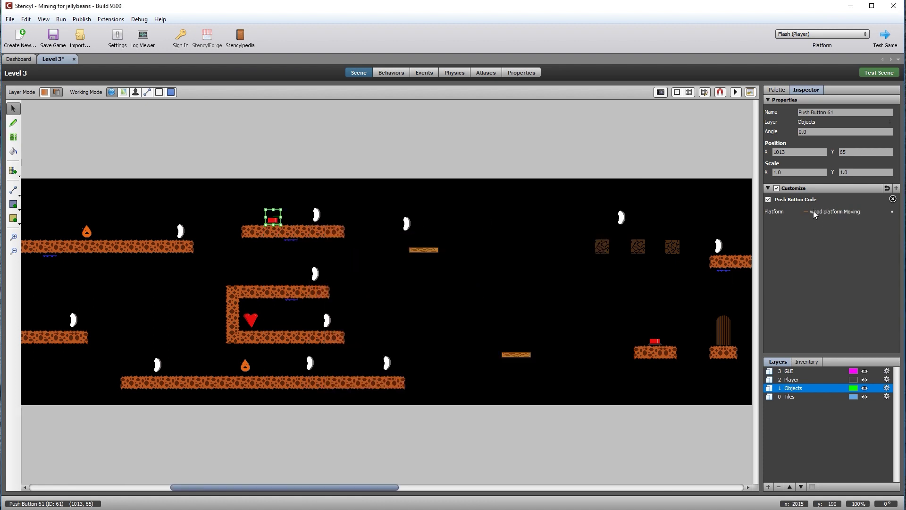
Customize the upper wood moving platform beside the first push button so that Moving is off.
left_click(423, 250)
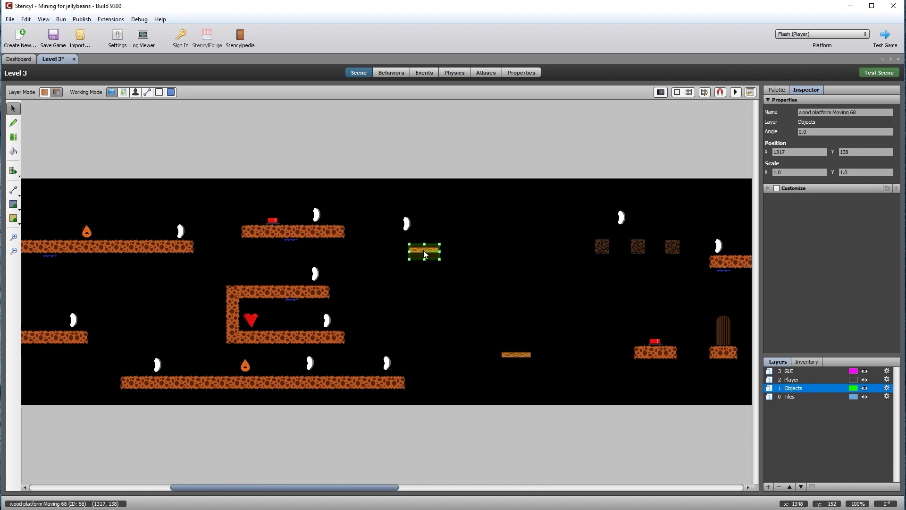
left_click(777, 188)
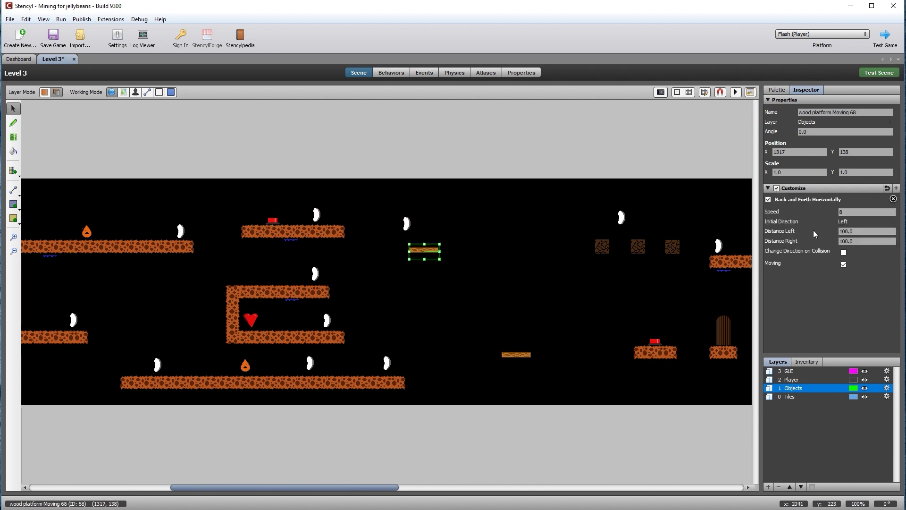
left_click(844, 264)
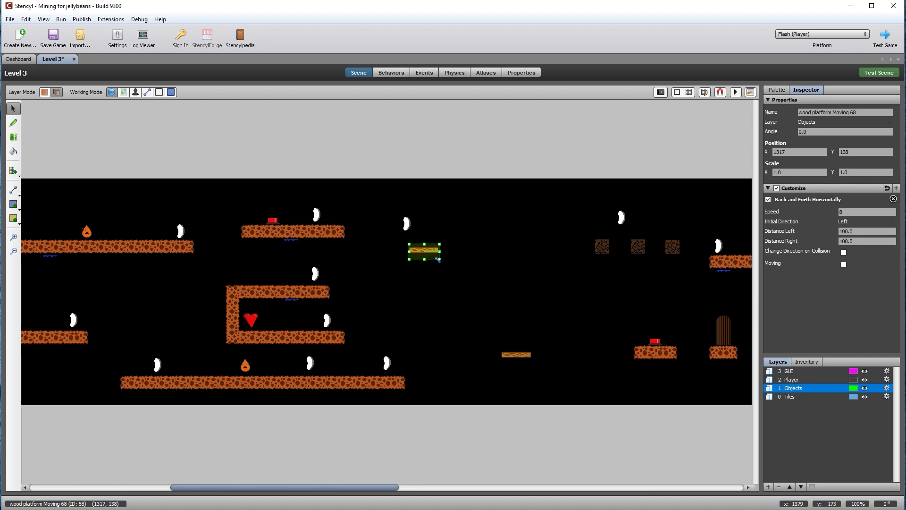
Assign the lower wood moving platform as the Platform of the push button near the door, and turn off Moving for that platform.
left_click_drag(362, 489, 427, 488)
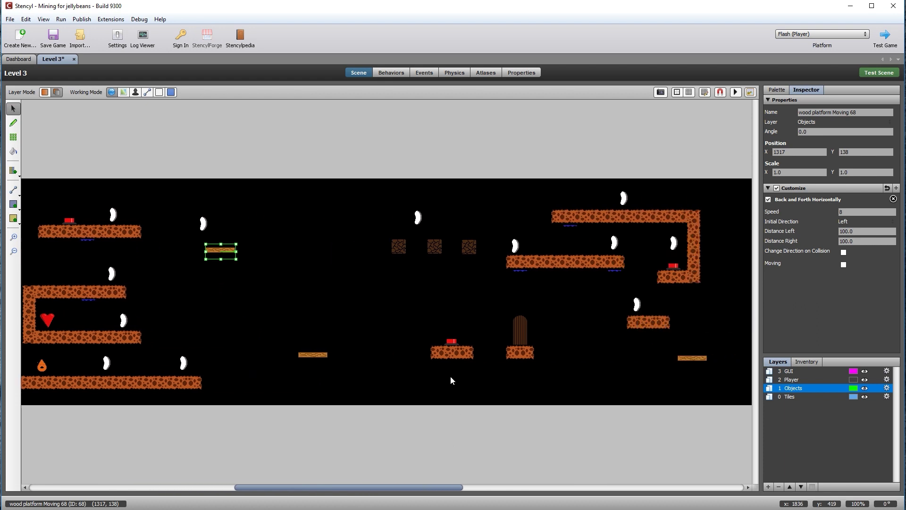
left_click(452, 340)
left_click(777, 188)
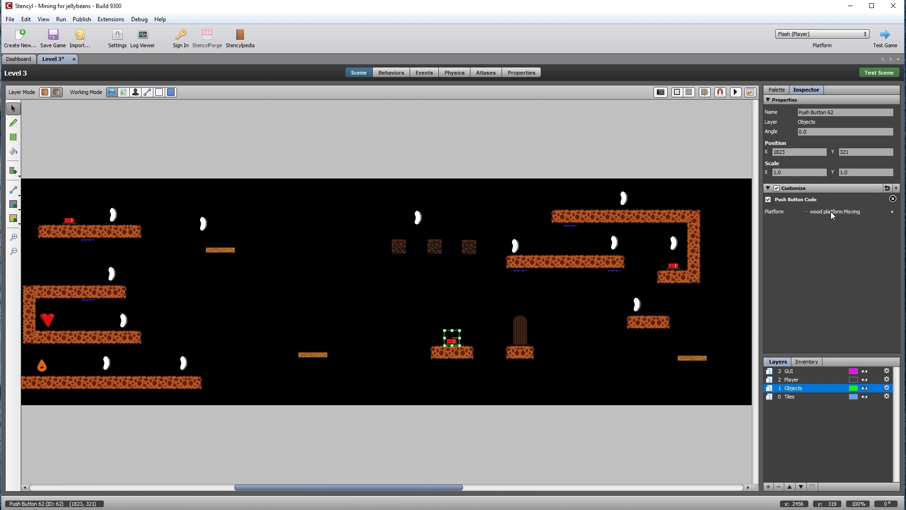
left_click(843, 211)
left_click_drag(340, 377, 458, 377)
left_click(358, 322)
left_click(317, 355)
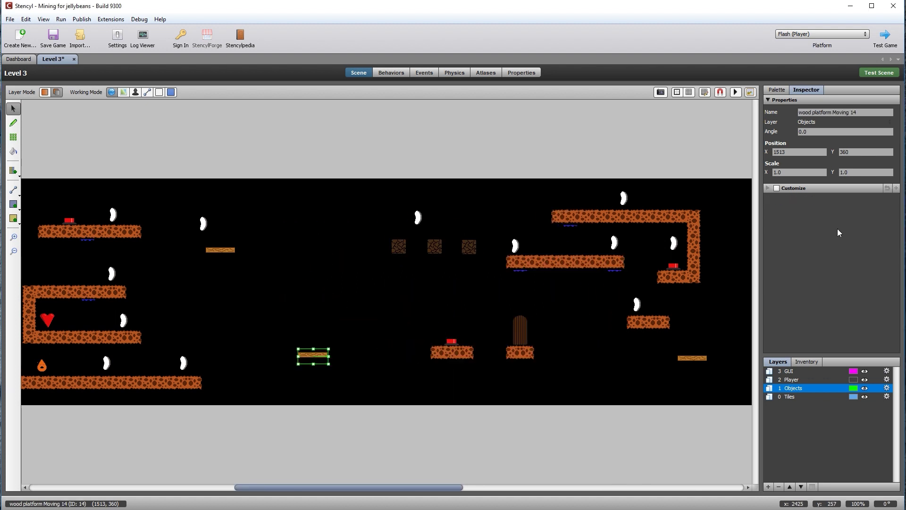
left_click(780, 188)
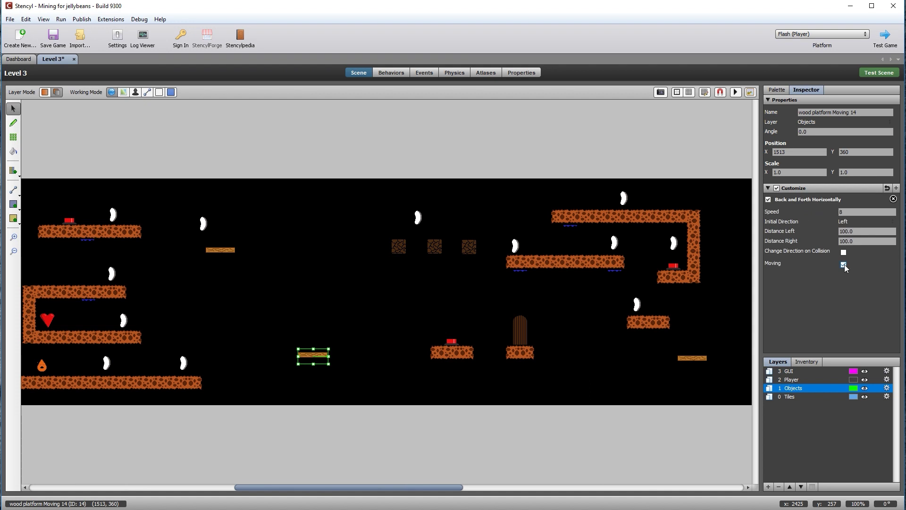
Assign the wood moving platform below the enclosed push button as that button's Platform, and turn off Moving for that platform.
left_click_drag(313, 489, 420, 489)
left_click(332, 265)
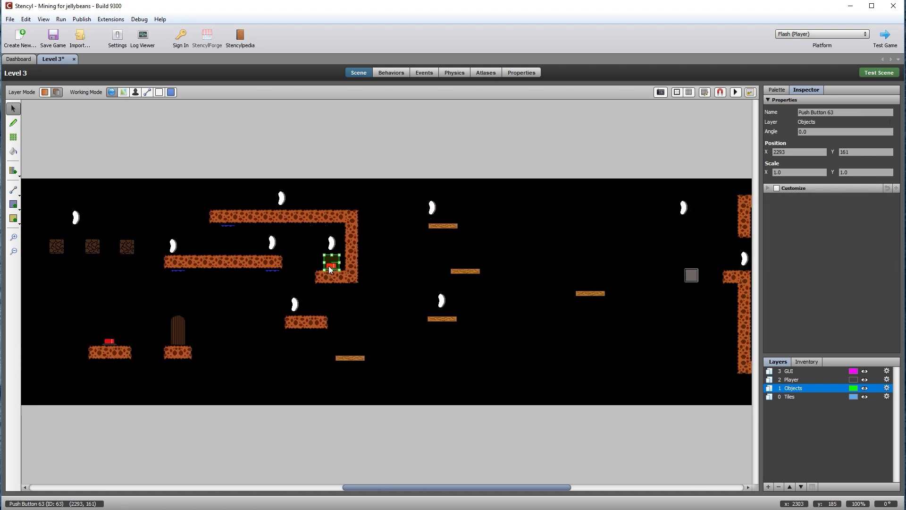
left_click(830, 212)
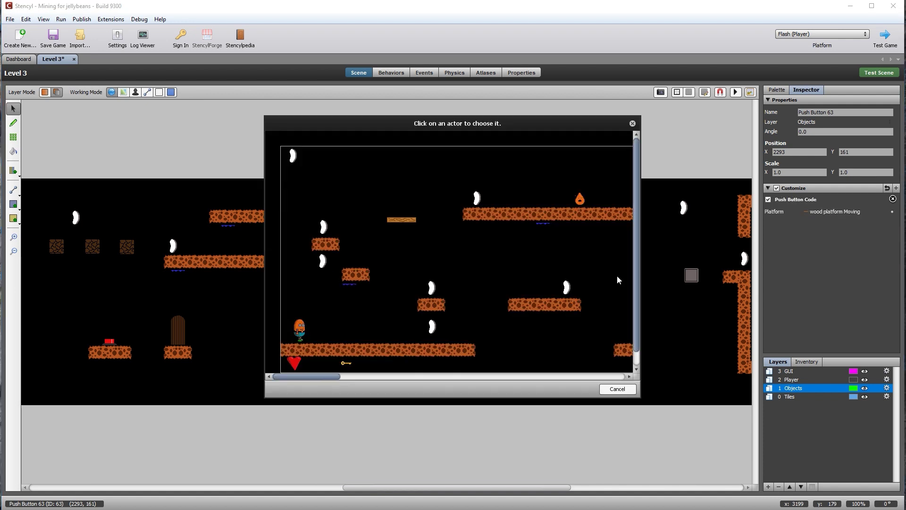
left_click_drag(327, 373, 499, 376)
left_click(470, 328)
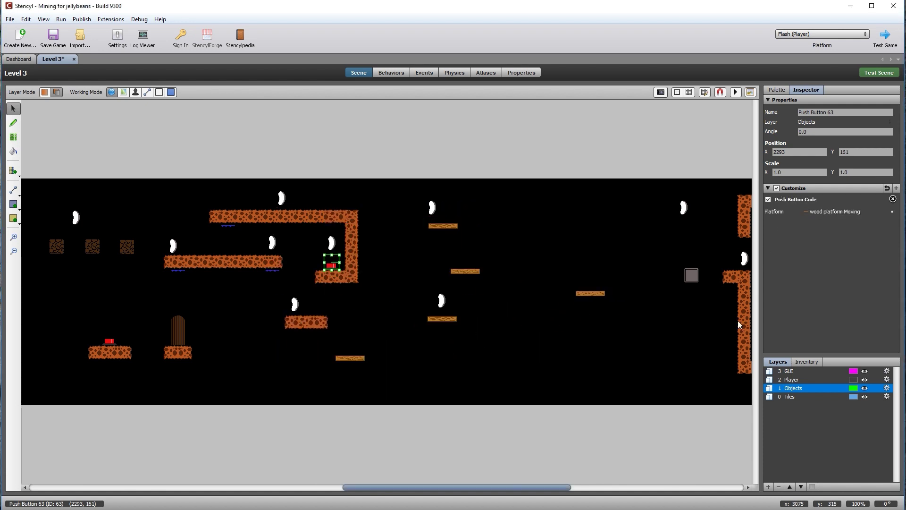
left_click(358, 355)
left_click(777, 188)
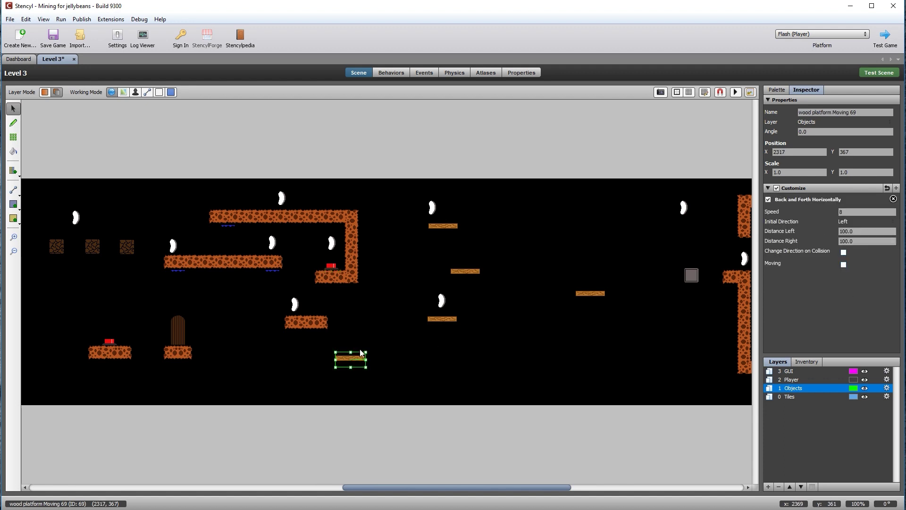
Move the player onto the upper ledge beside the first push button, at about X 1142, Y 42, and save.
left_click_drag(435, 489, 139, 503)
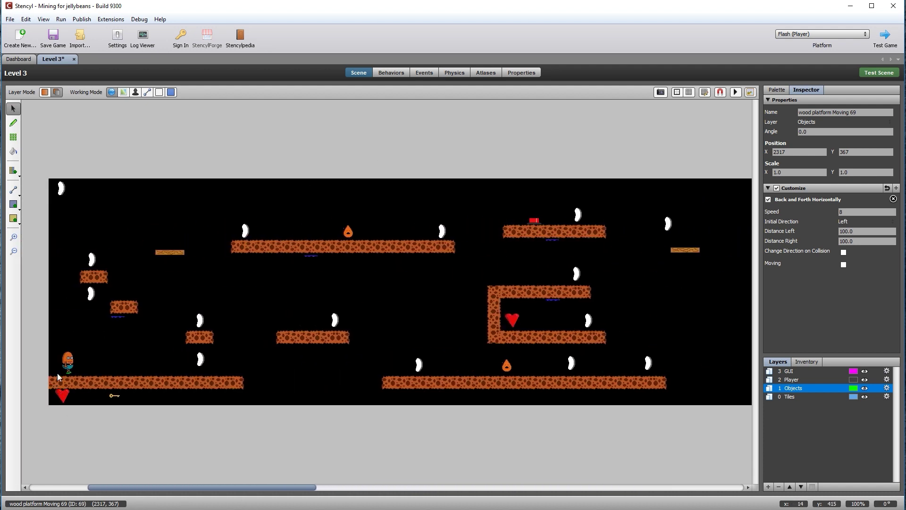
left_click_drag(66, 364, 594, 215)
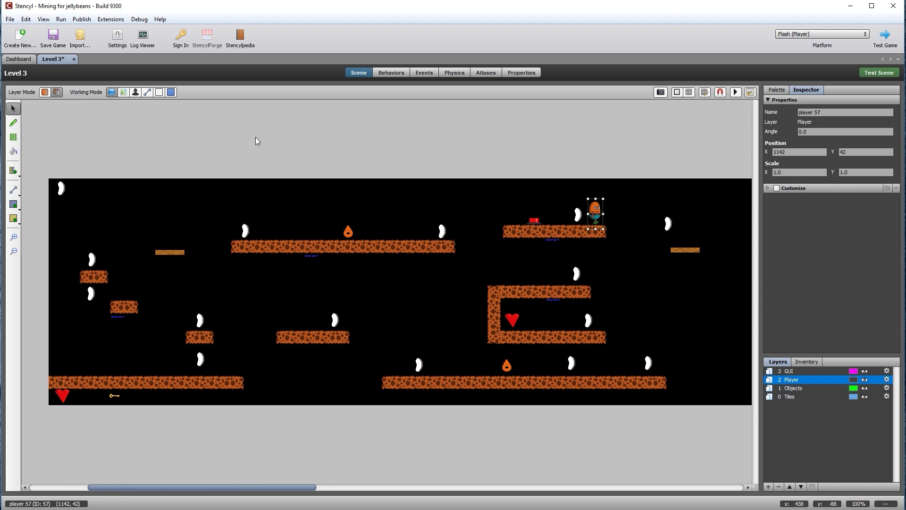
key("ctrl+s")
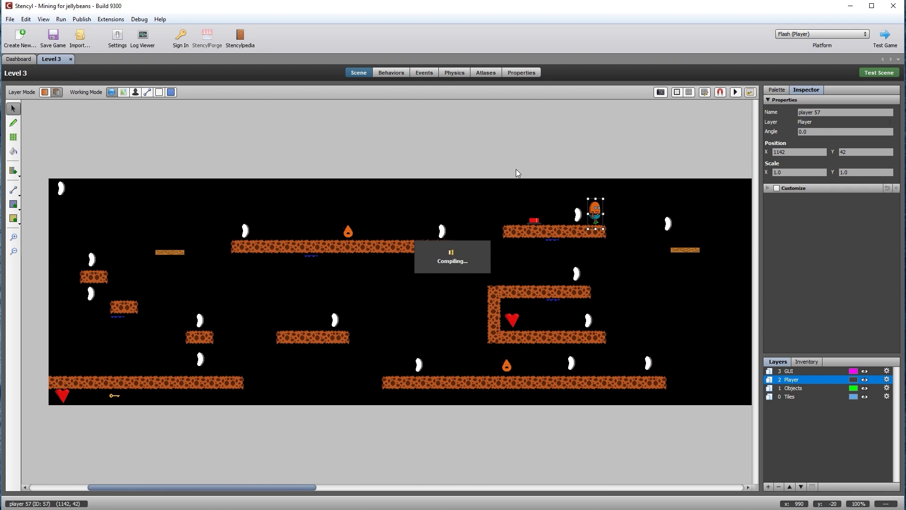
Test the scene by walking the player onto the first push button and watching the platform's movement, and close the test.
left_click_drag(172, 10, 449, 188)
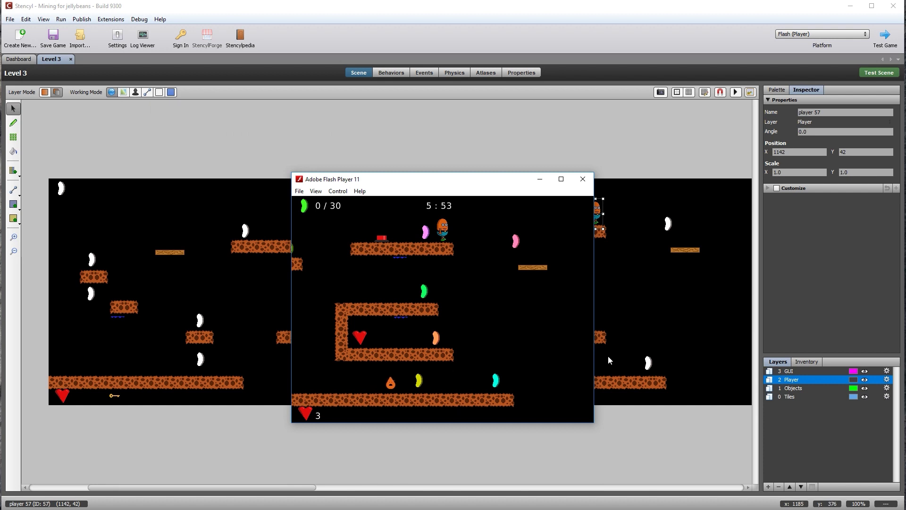
key("Left")
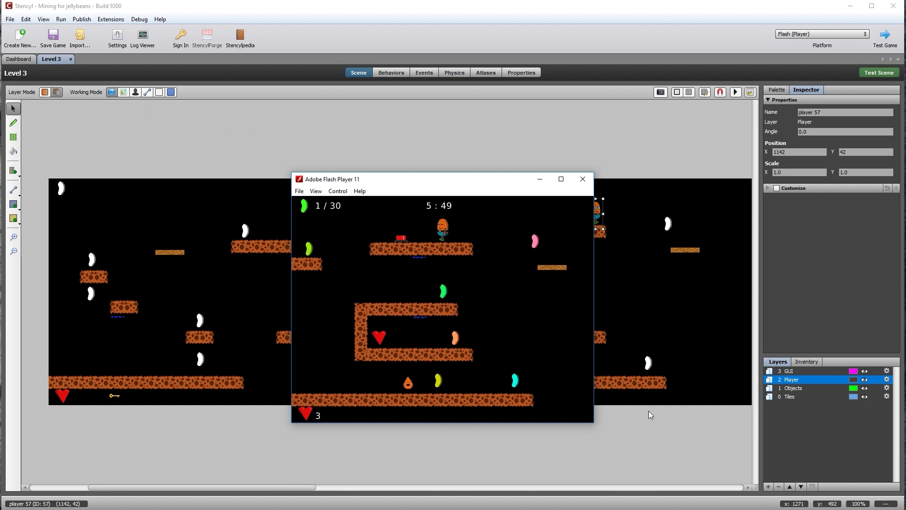
key("Left")
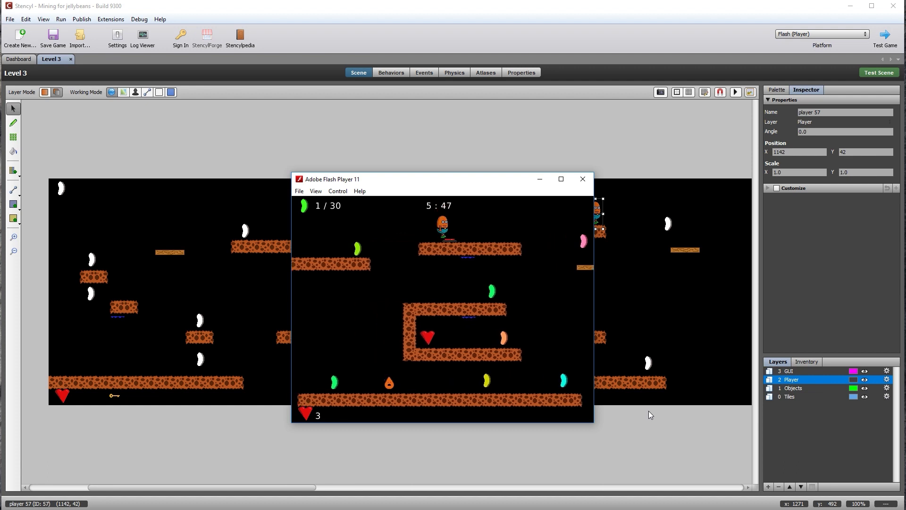
key("Left")
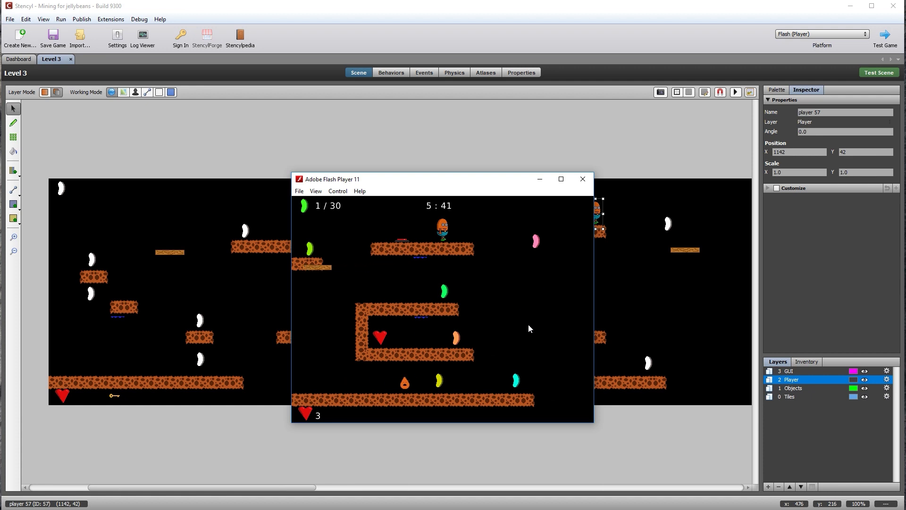
key("Right")
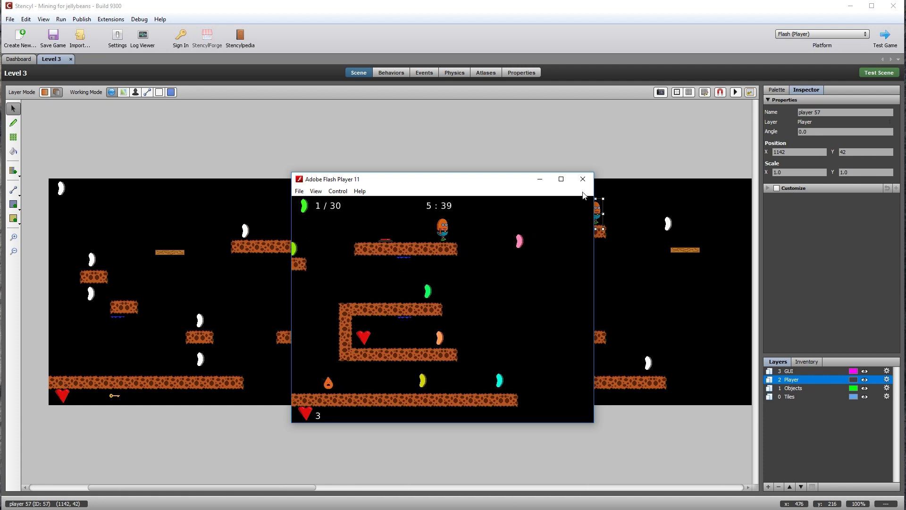
left_click(585, 180)
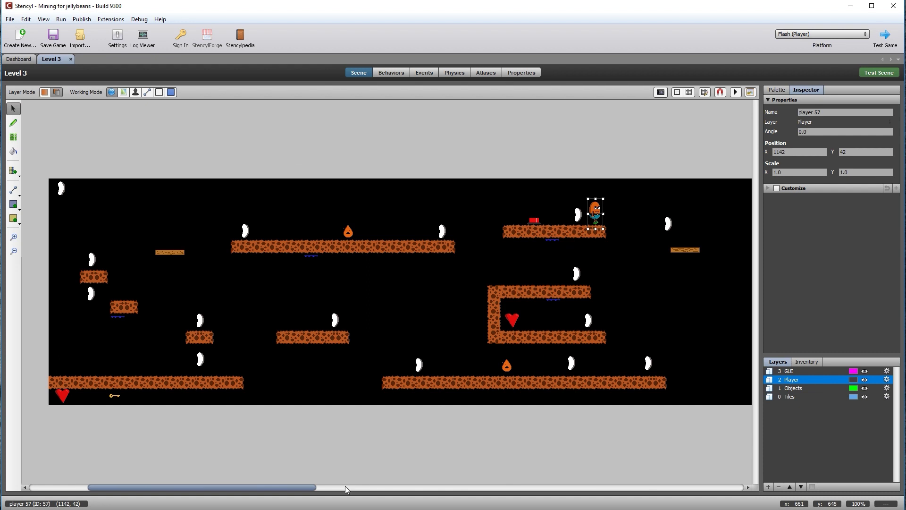
Nudge the water spawn under the upper ledge beside the player down to Y 129.
left_click_drag(312, 488, 377, 488)
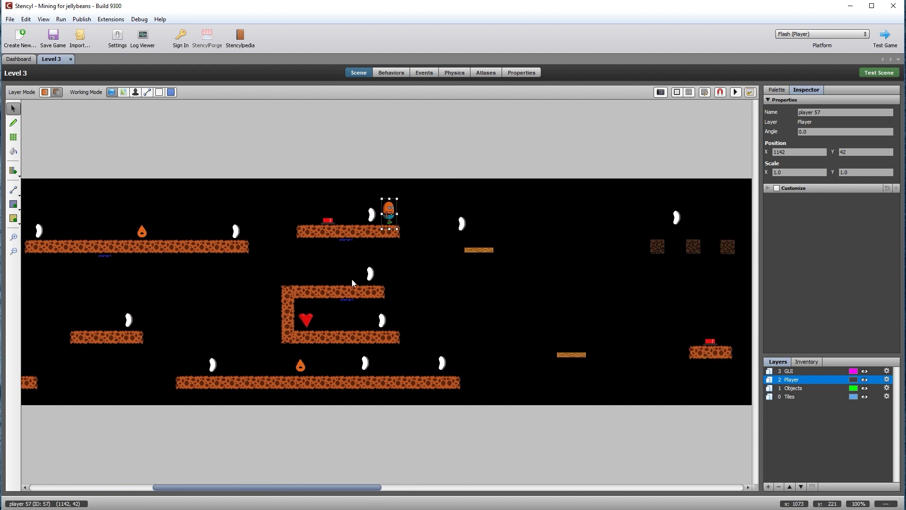
left_click(347, 242)
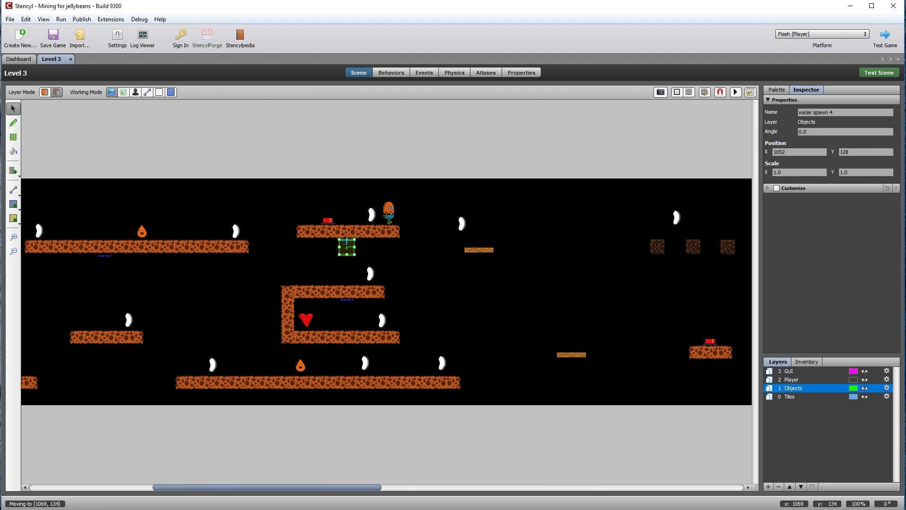
left_click(389, 254)
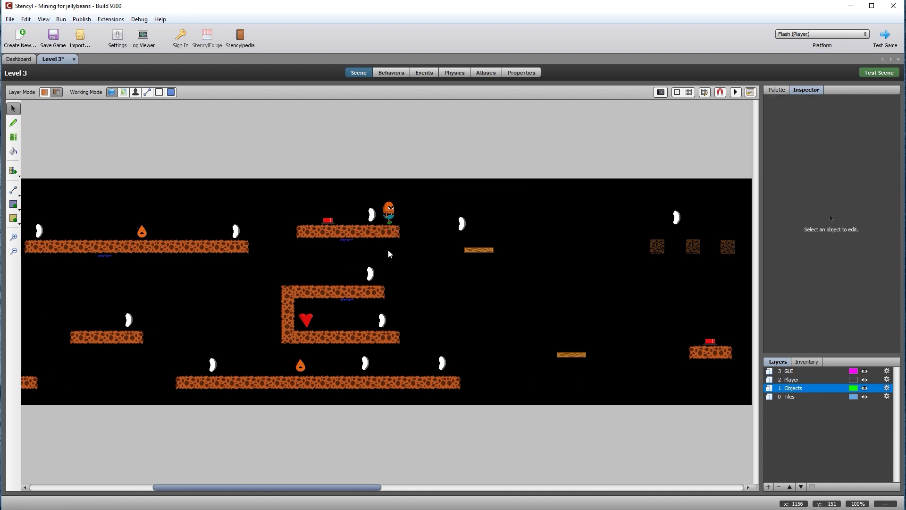
left_click(347, 246)
key("Down")
key("Down")
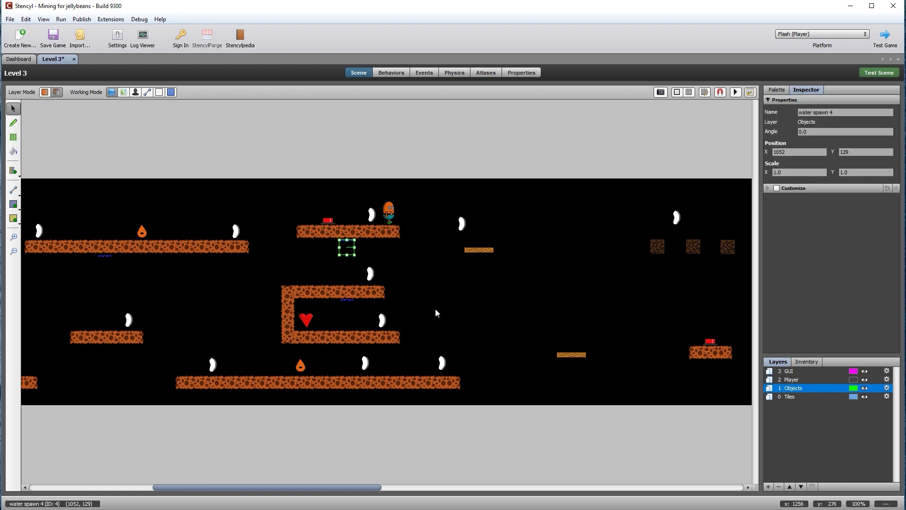
Nudge the water spawn under the roof of the heart's enclosure slightly downward.
left_click(347, 309)
key("Down")
key("Down")
left_click(441, 293)
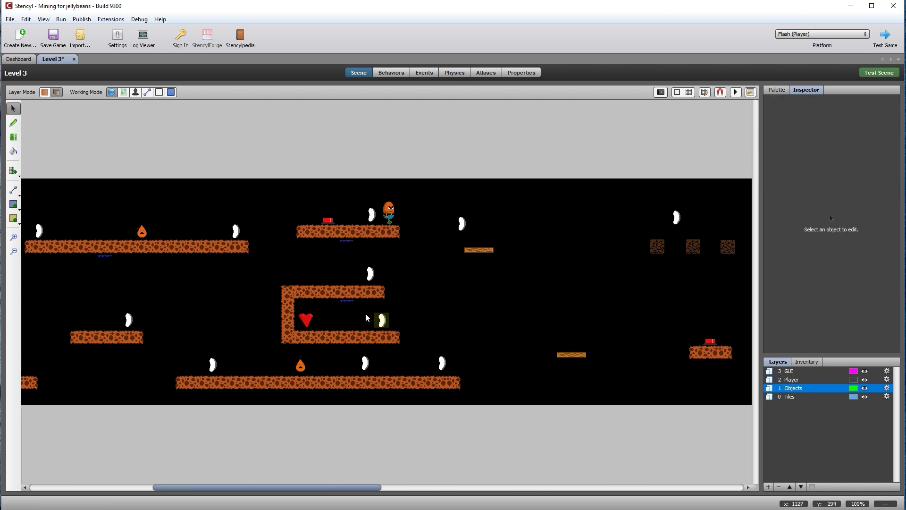
left_click(348, 308)
key("Down")
key("Down")
left_click(410, 290)
In the Back and Forth Horizontally behavior's Updated event, move the FirstMove condition out of the Moving condition and place it directly below.
left_click(19, 59)
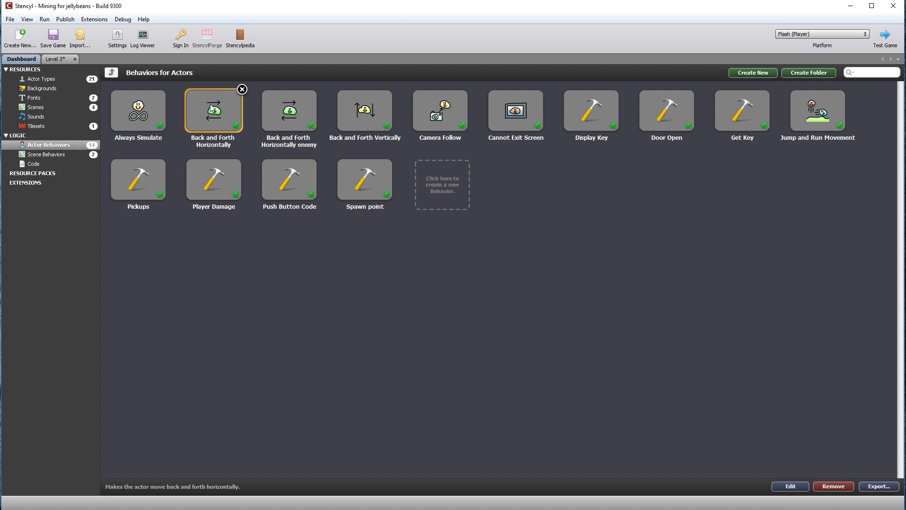
double_click(219, 120)
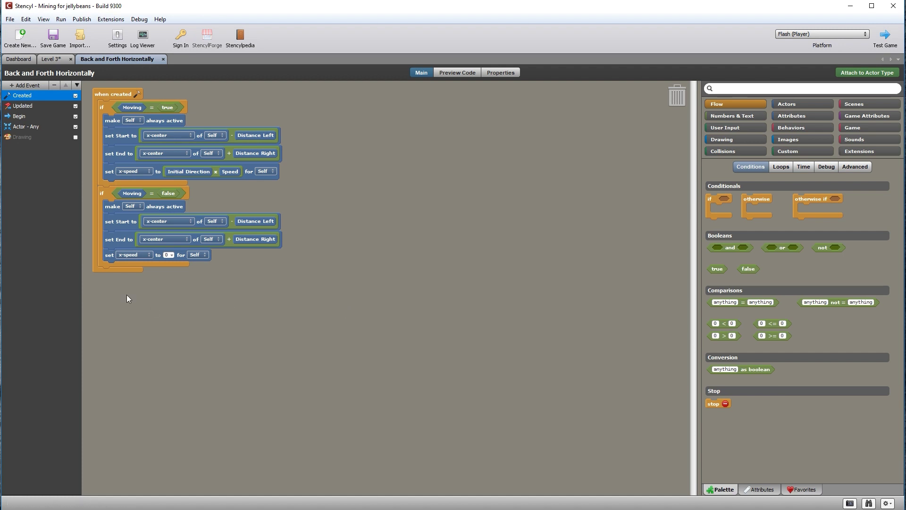
left_click(24, 106)
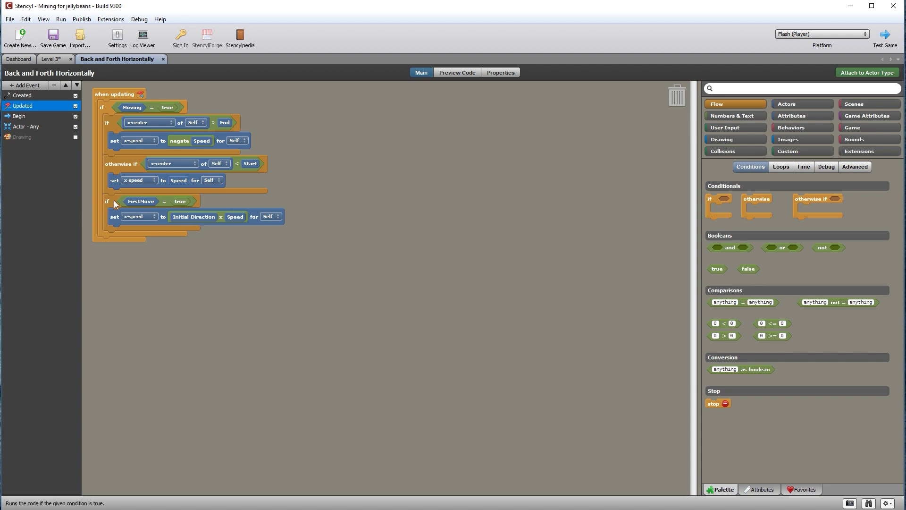
mouse_move(110, 202)
left_mouse_down()
mouse_move(123, 219)
mouse_move(100, 202)
left_mouse_up()
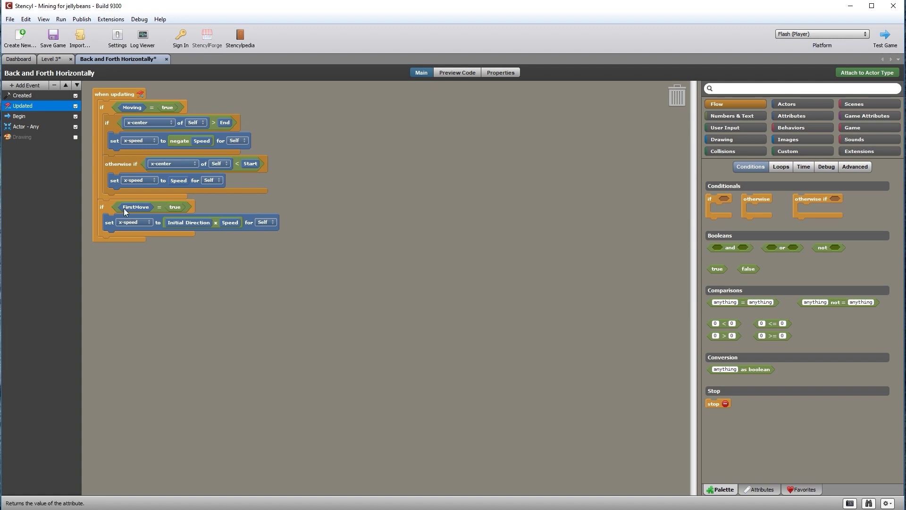
Add a block setting FirstMove to false after the x-speed block in both the x-center > End and x-center < Start branches.
left_click(814, 115)
left_click(786, 168)
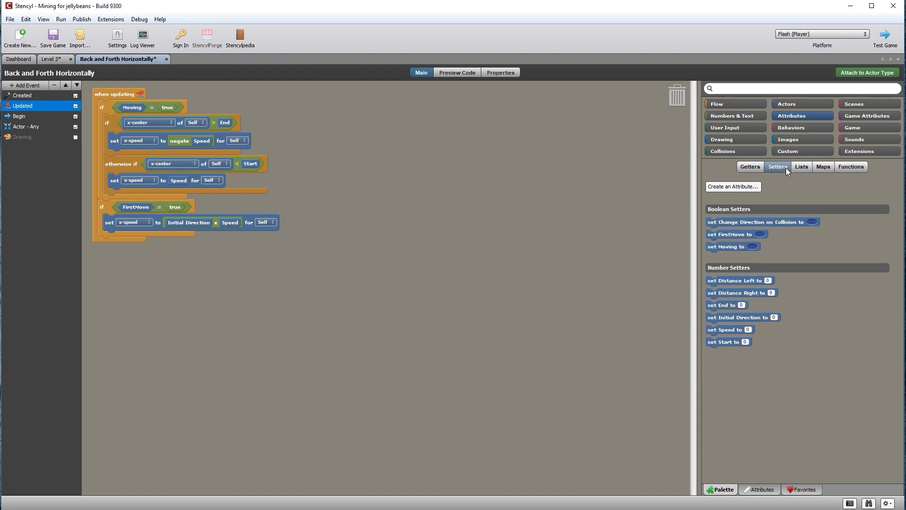
left_click_drag(732, 234, 136, 150)
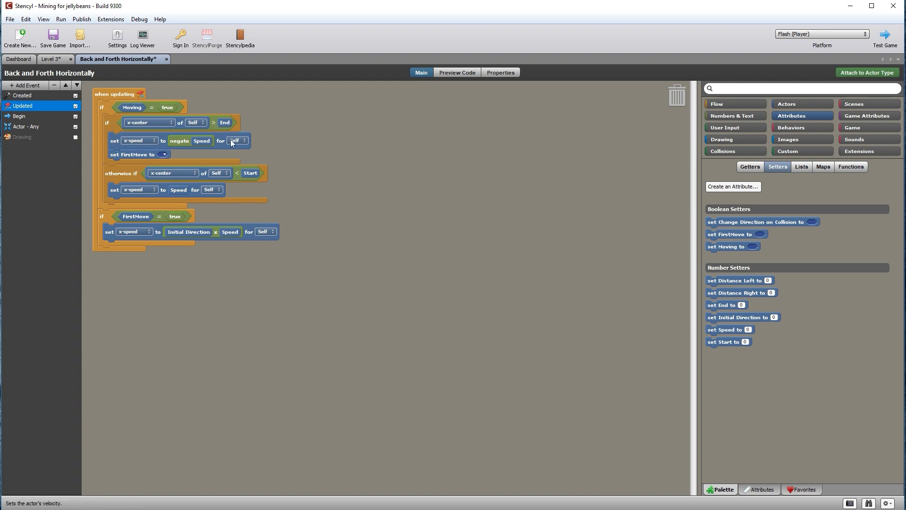
left_click_drag(721, 234, 137, 201)
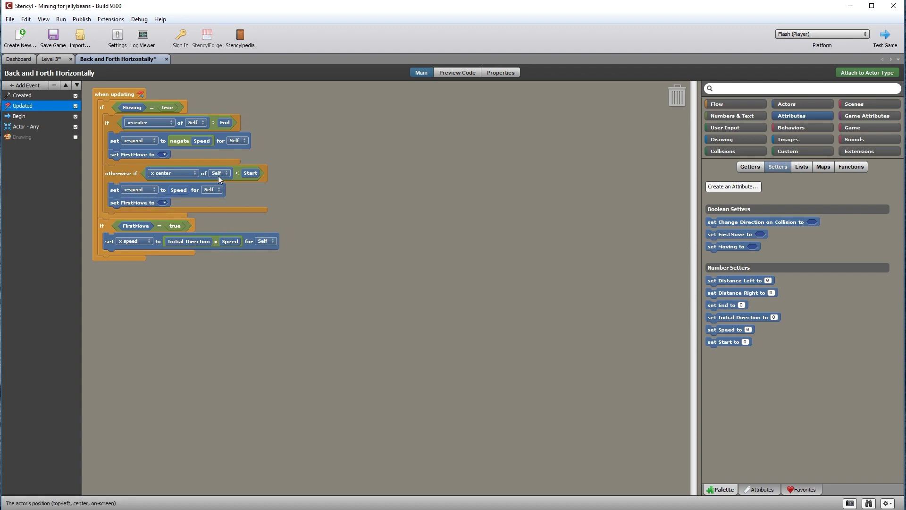
left_click(730, 103)
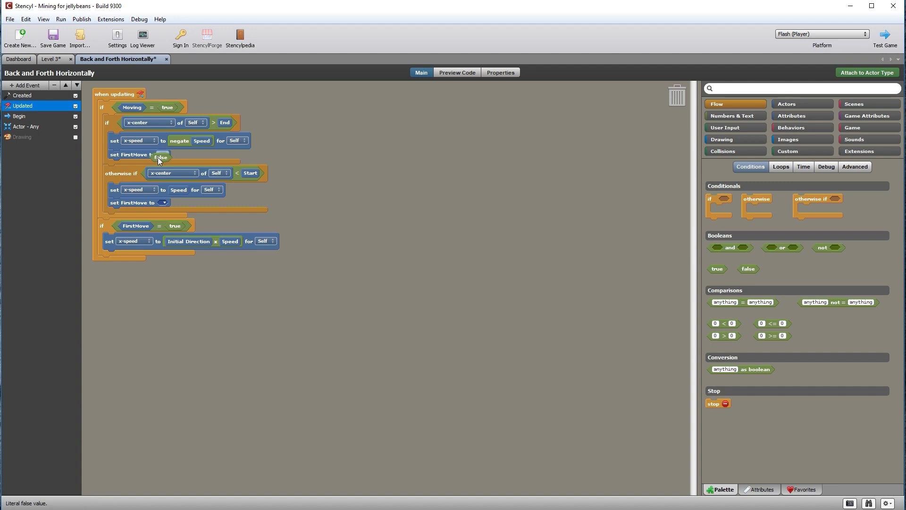
left_click_drag(158, 157, 158, 157)
left_click_drag(562, 273, 166, 205)
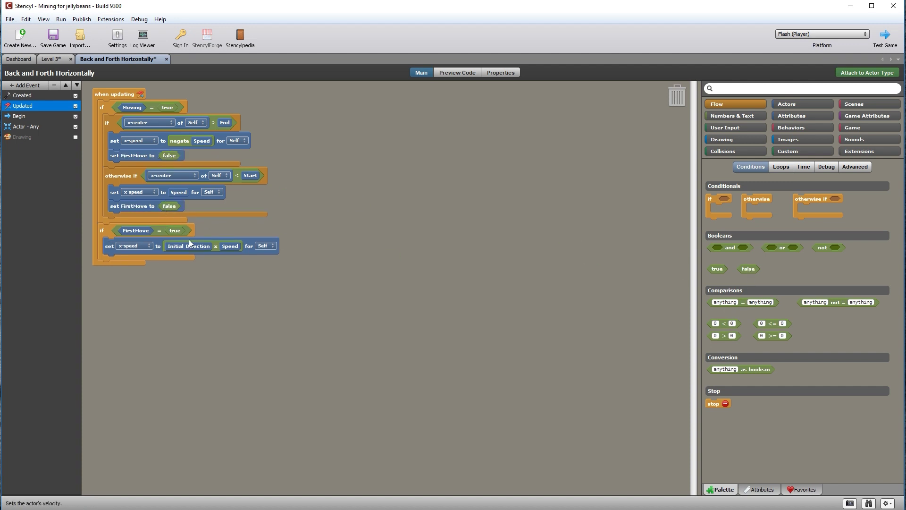
Test Level 3 by triggering the first push button and jumping toward the moving wood platform, and close the test.
left_click(51, 60)
left_click(879, 72)
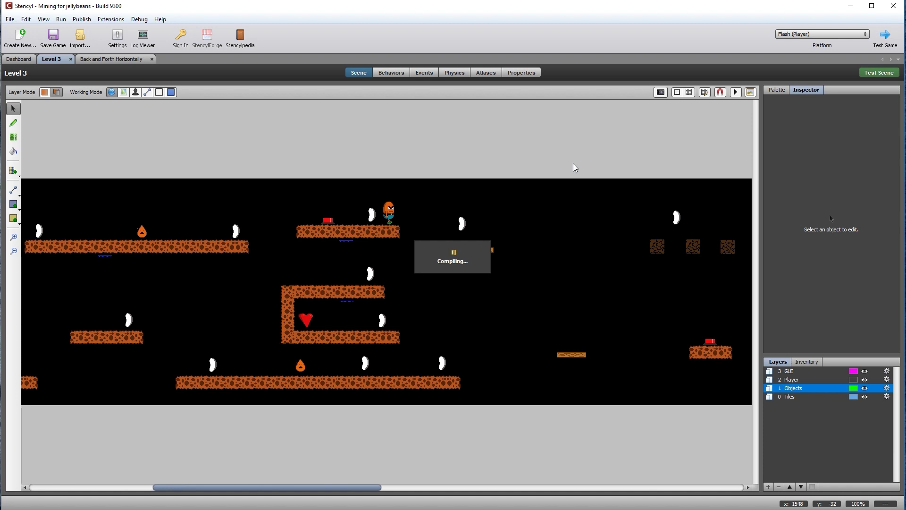
left_click_drag(238, 37, 447, 149)
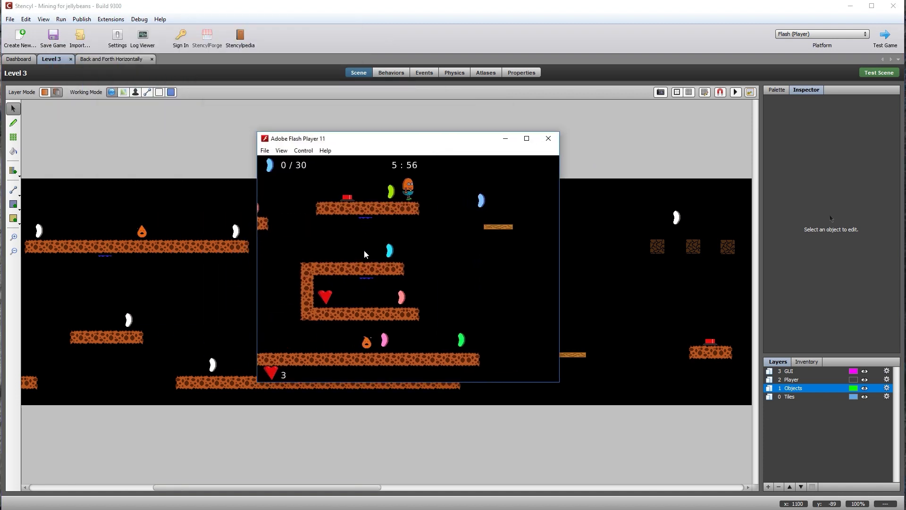
key("Left")
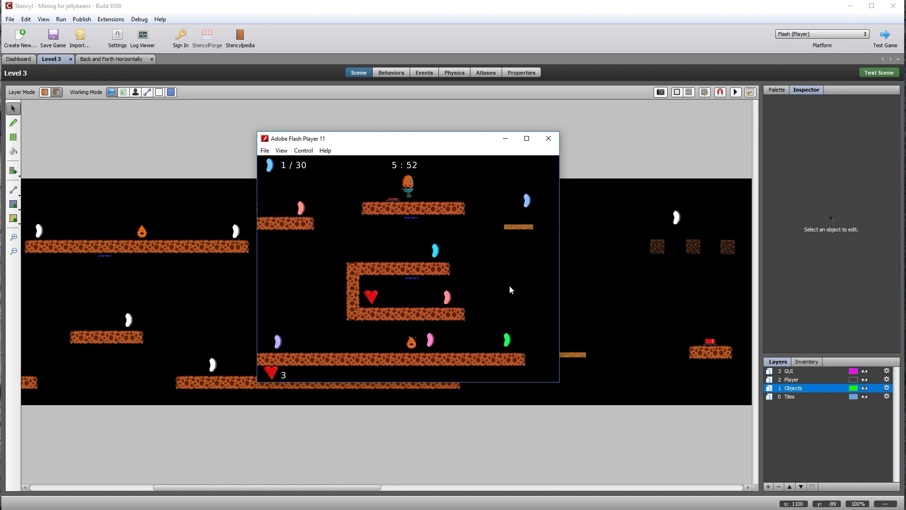
key("Right")
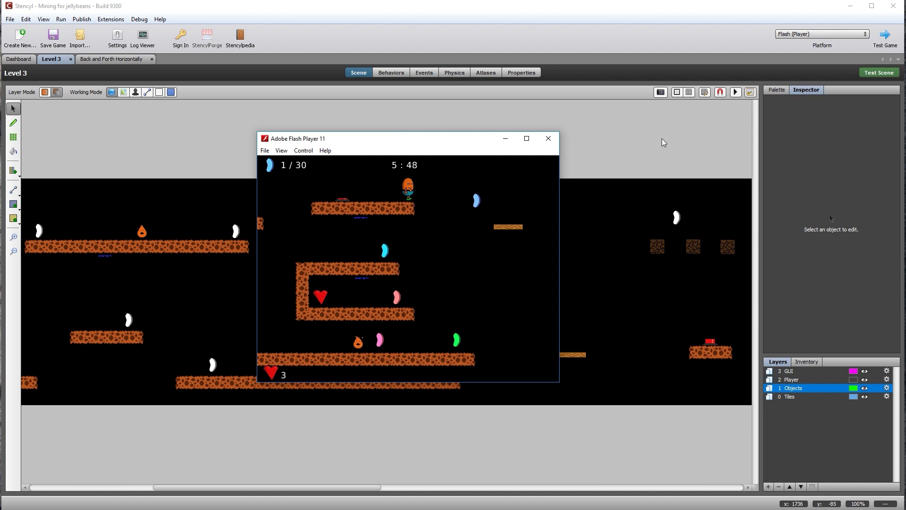
key("Right")
key("Right")
key("Up")
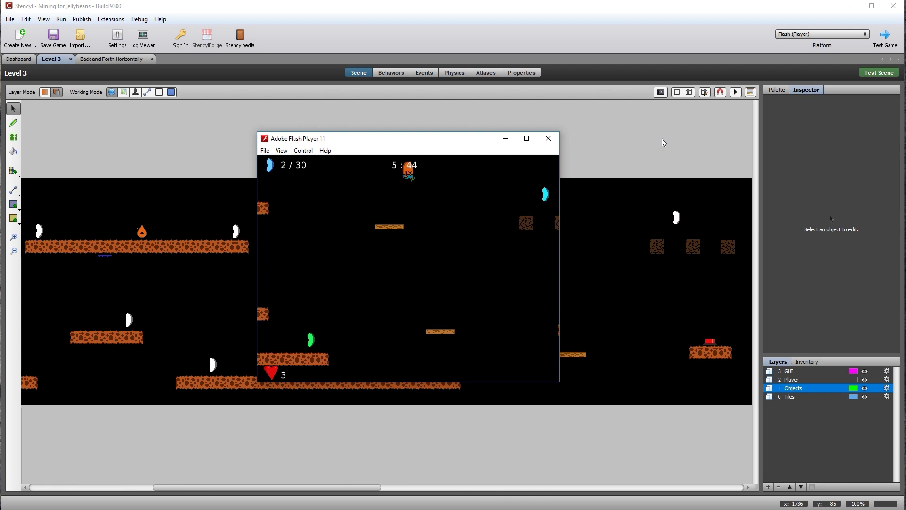
key("Right")
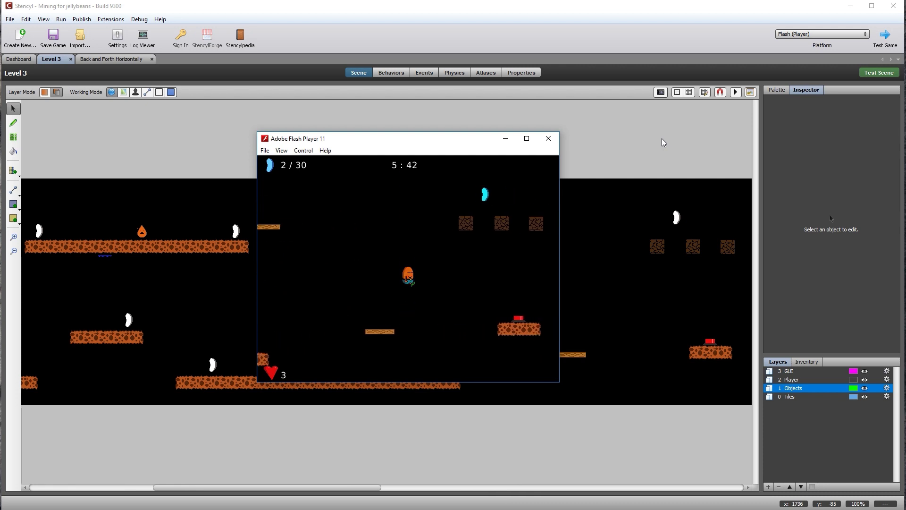
key("Right")
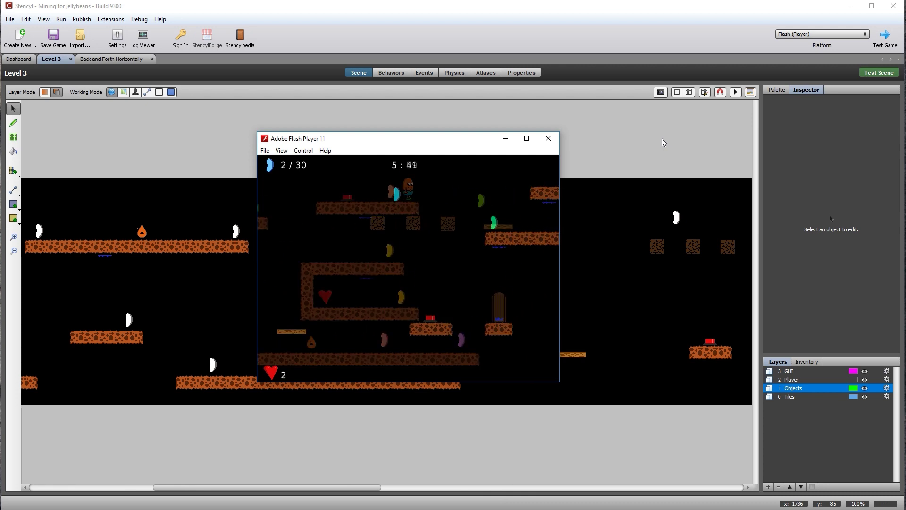
left_click(549, 139)
Move the upper wood moving platform to X 1358, Y 136, and set its Distance Left and Distance Right to 120.
left_click_drag(319, 488, 411, 489)
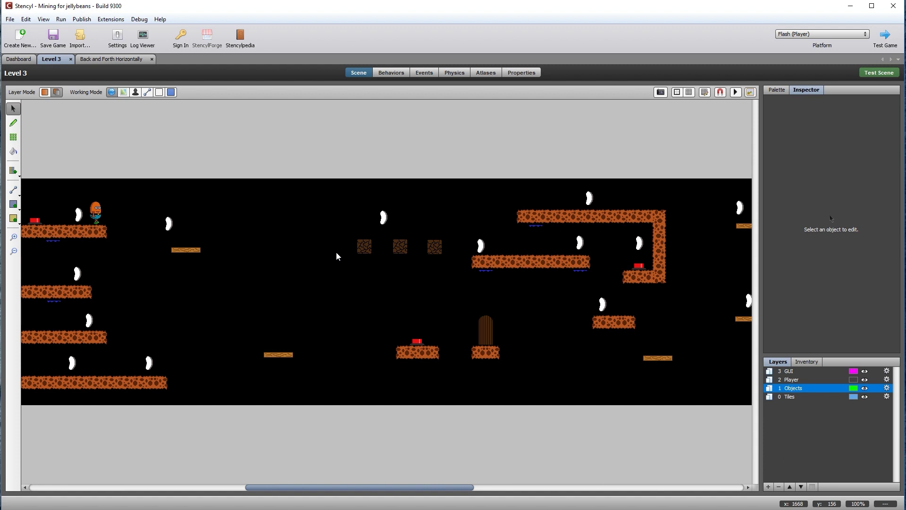
mouse_move(195, 251)
left_mouse_down()
mouse_move(220, 249)
mouse_move(205, 248)
left_mouse_up()
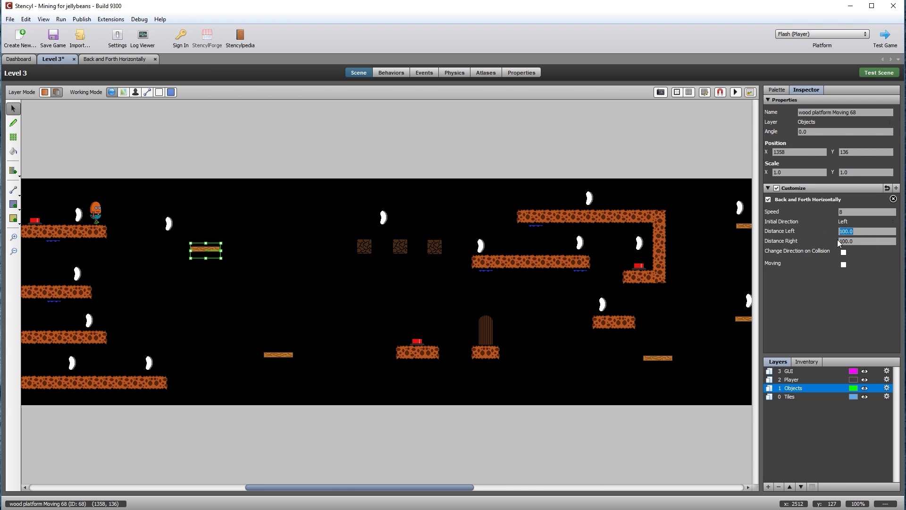
type("120")
left_click(863, 240)
type("120")
Test the scene by triggering the first push button, riding the platform and jumping toward the three blocks, and close the test.
left_click(879, 72)
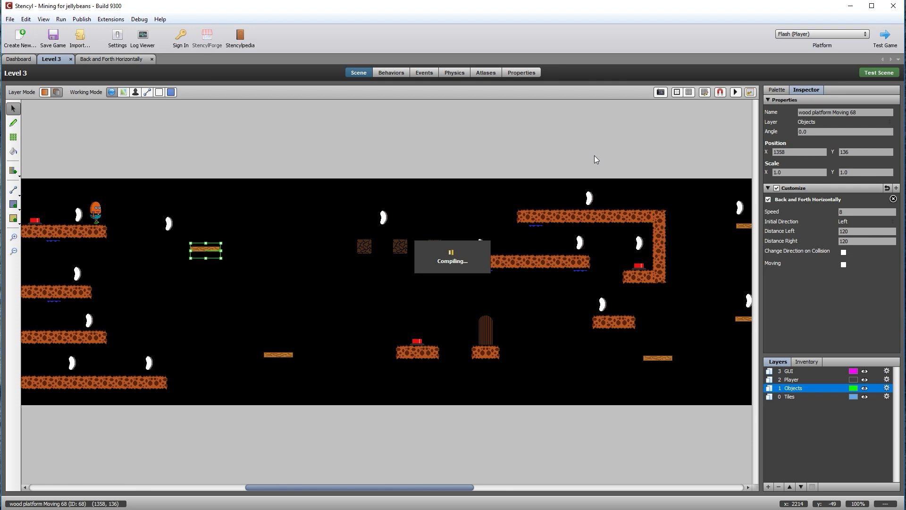
left_click_drag(254, 79, 451, 140)
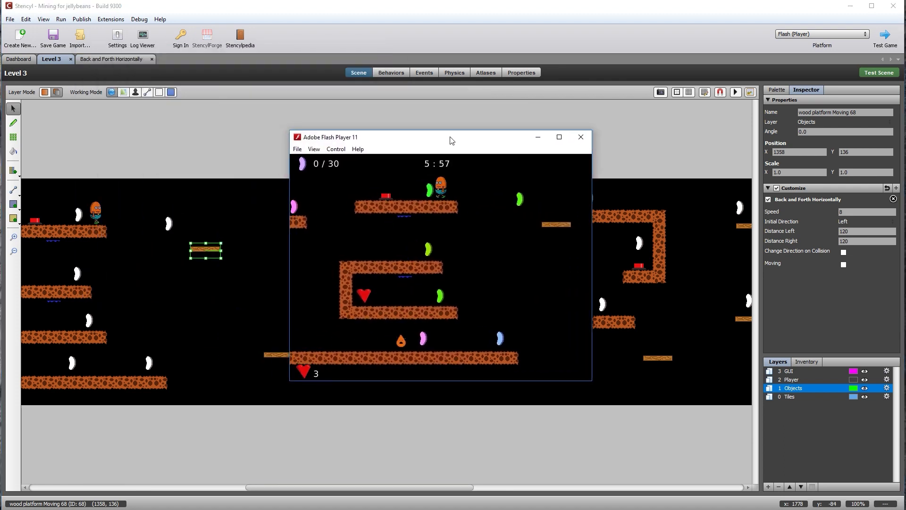
key("Left")
key("Right")
key("Right")
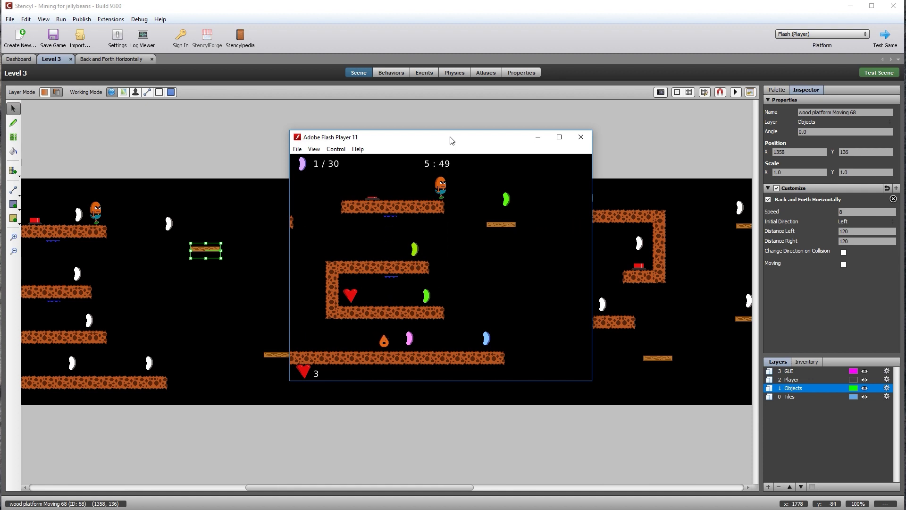
key("Right")
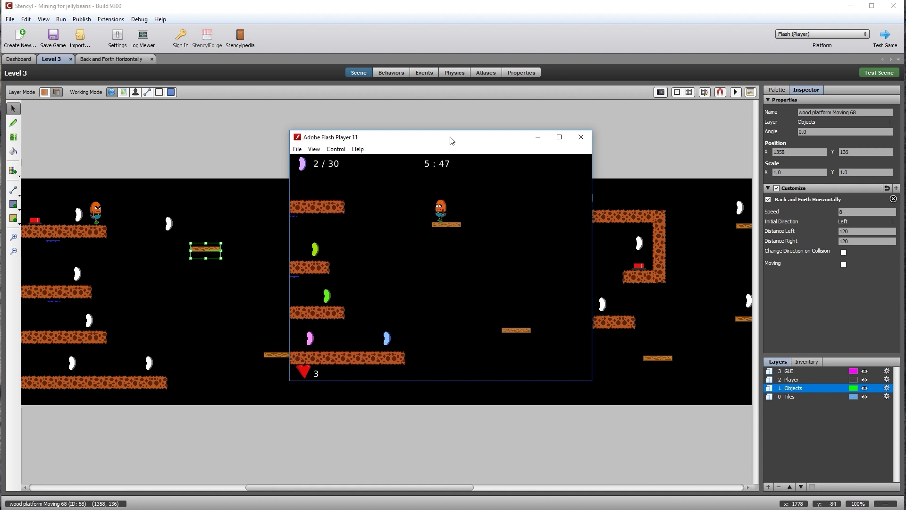
key("Right")
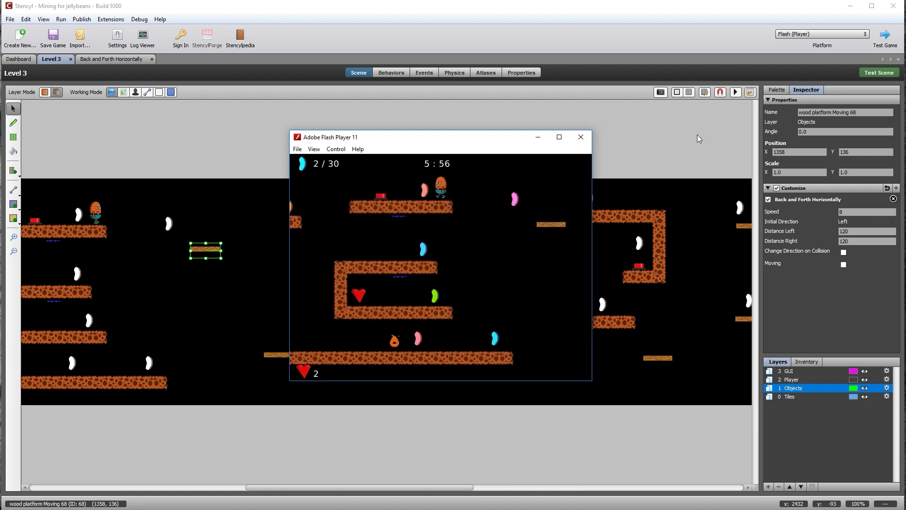
key("Left")
key("Right")
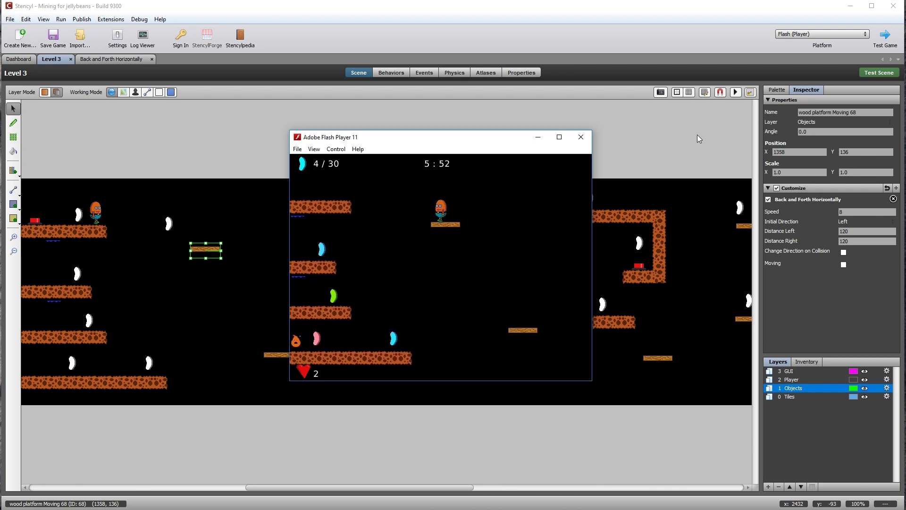
key("Up")
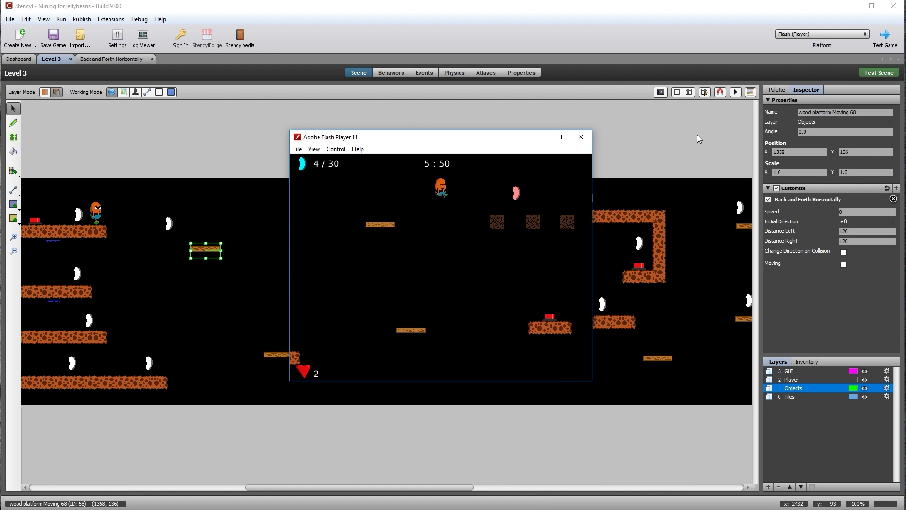
left_click(581, 137)
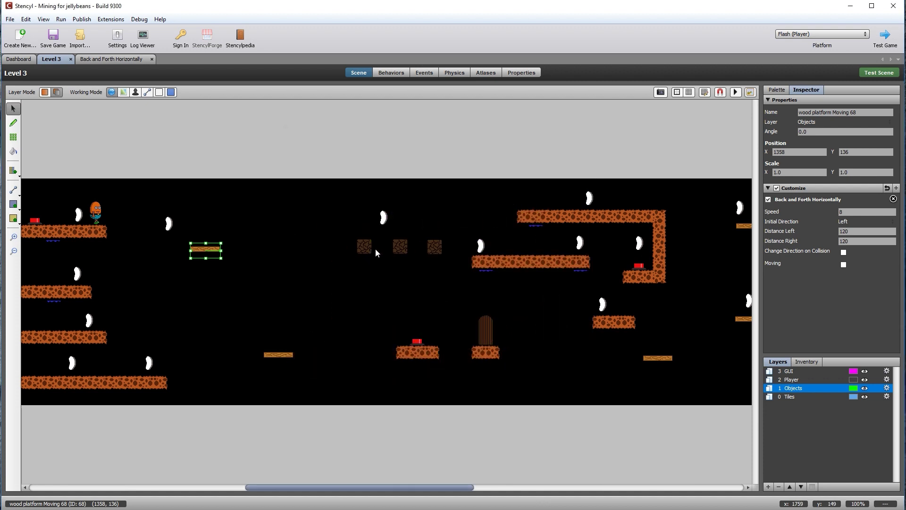
Move the upper wood moving platform to X 1423, Y 136, and set its Distance Left and Distance Right to 140.
left_click_drag(204, 249, 235, 249)
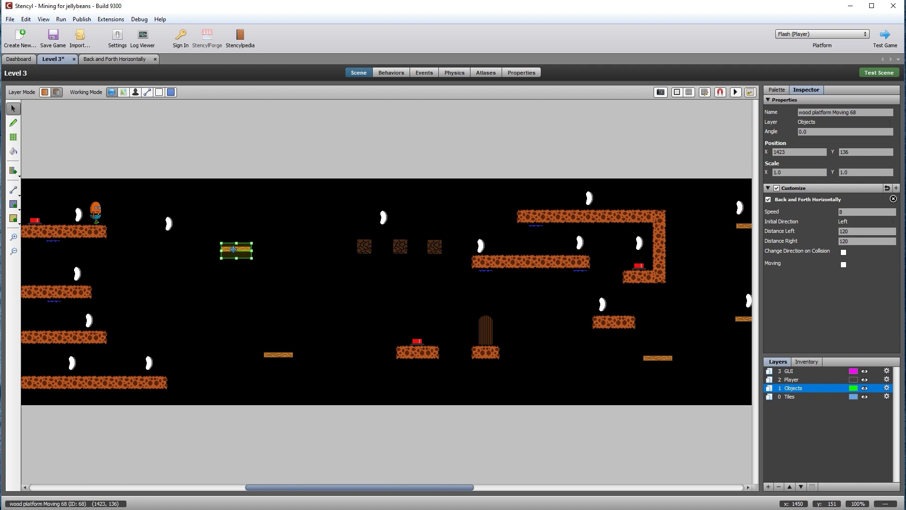
double_click(852, 231)
type("140")
double_click(857, 242)
Test the scene by triggering the first push button and waiting at the ledge for the upper wood platform, and close the test.
left_click(876, 72)
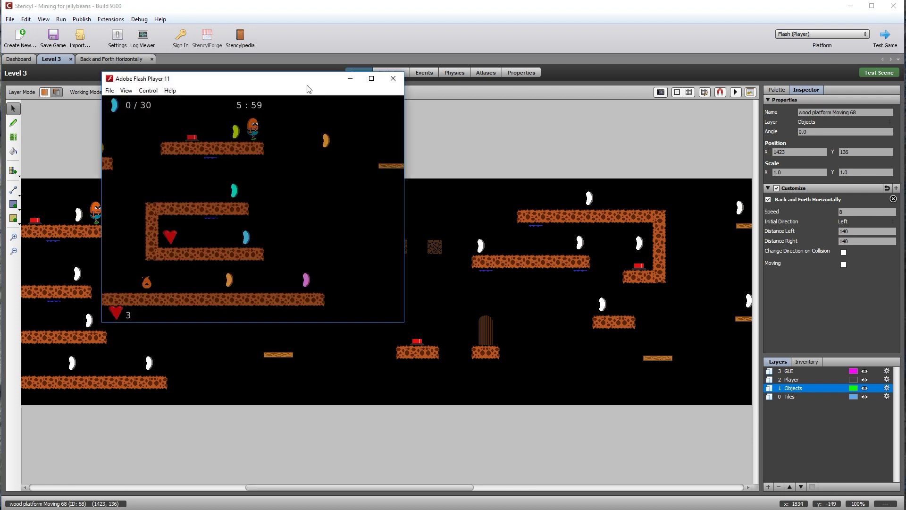
left_click_drag(291, 83, 455, 145)
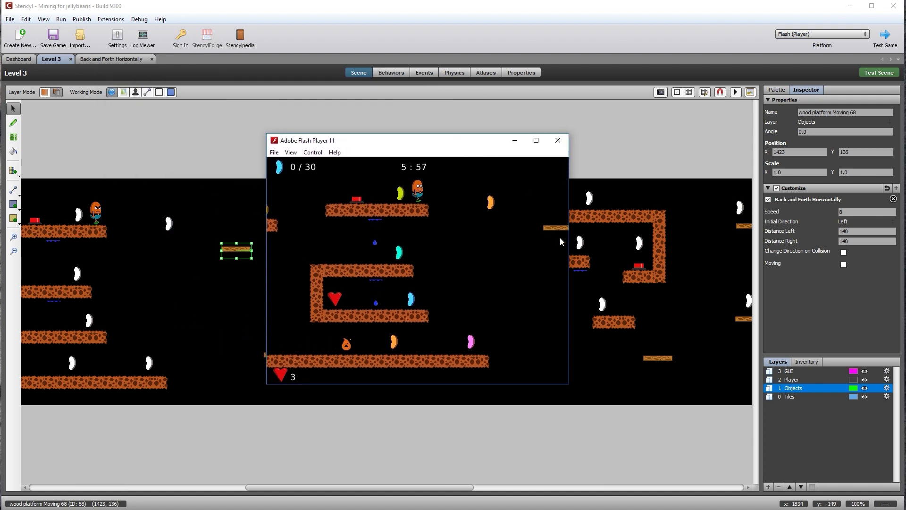
key("Left")
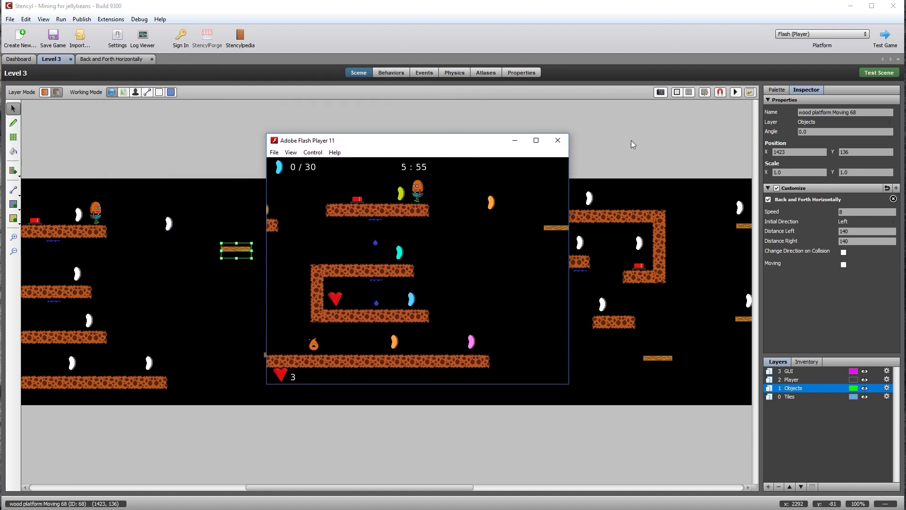
key("Left")
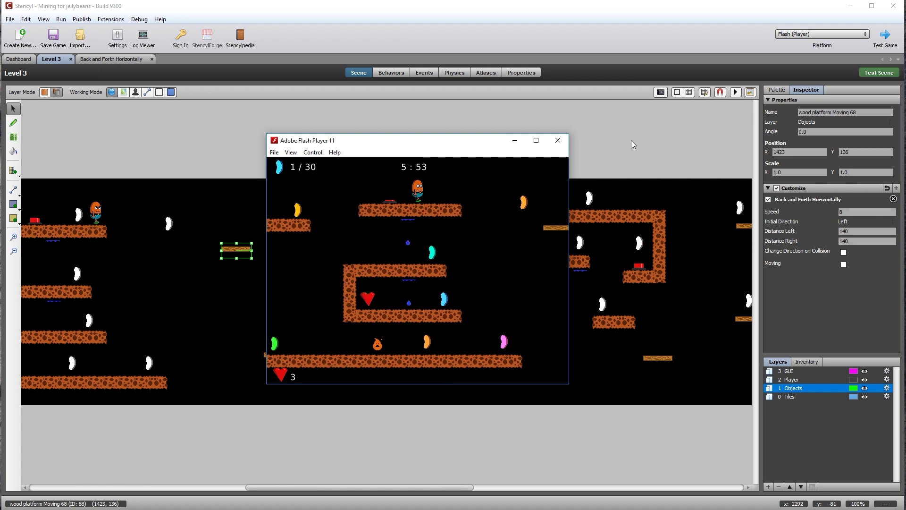
key("Right")
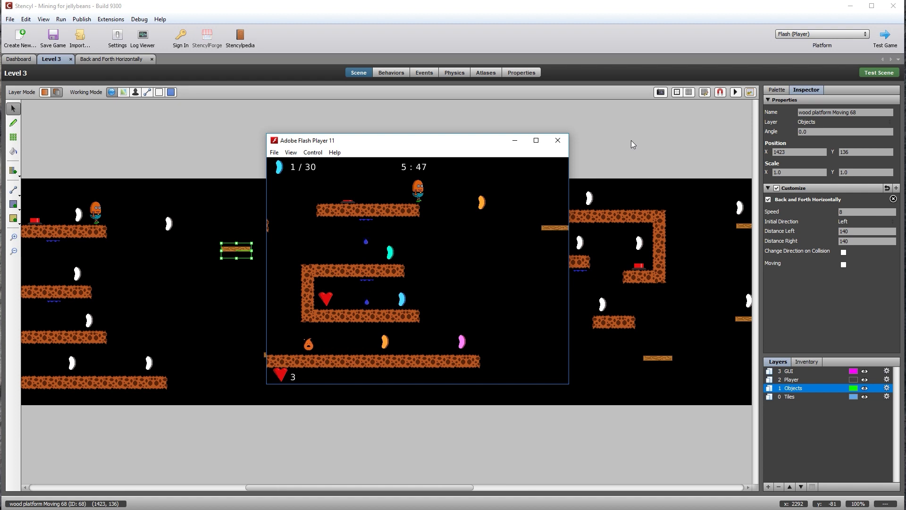
key("Right")
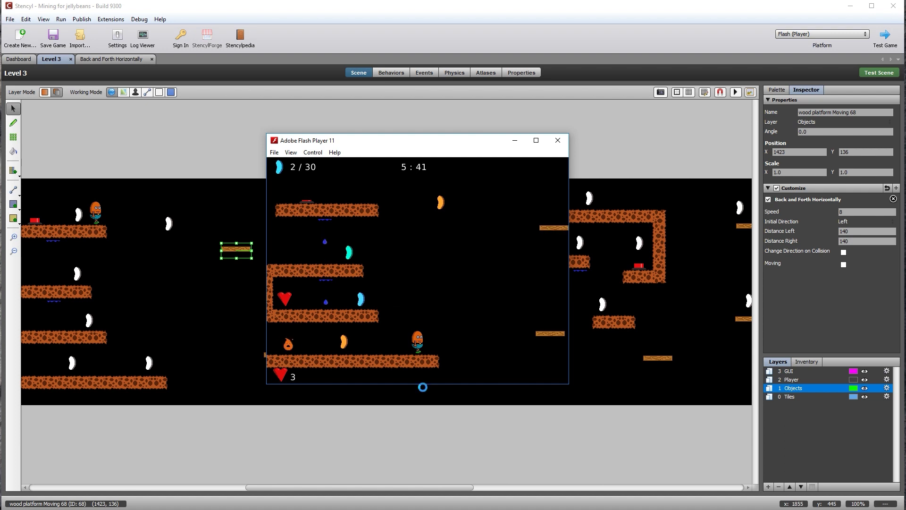
left_click(558, 140)
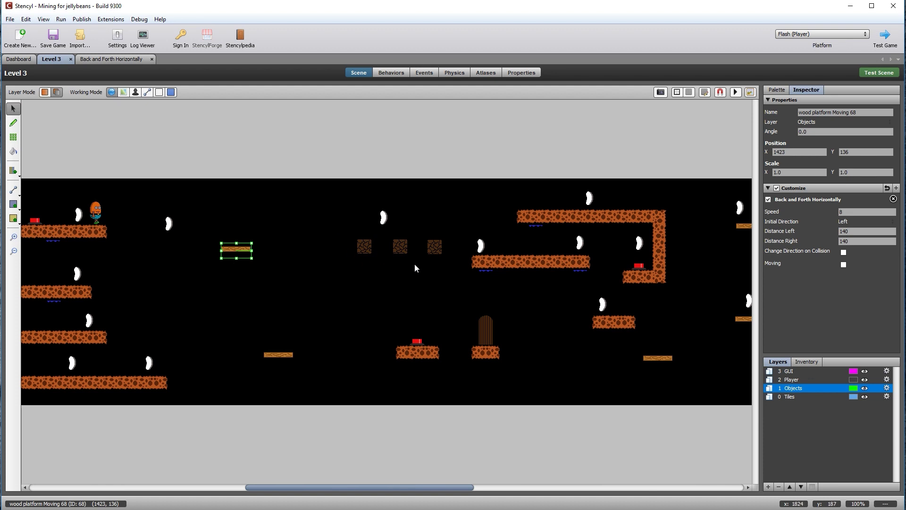
Move the upper wood moving platform to X 1393, Y 132, and set its Distance Left and Distance Right to 160.
left_click_drag(387, 489, 471, 489)
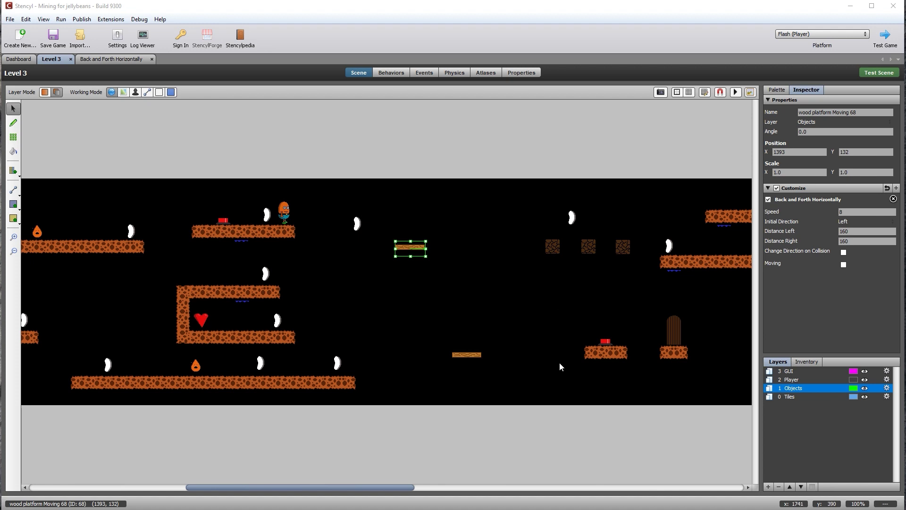
Close the Back and Forth Horizontally behavior and open the Crumbling Block actor type.
left_click(152, 58)
left_click(17, 59)
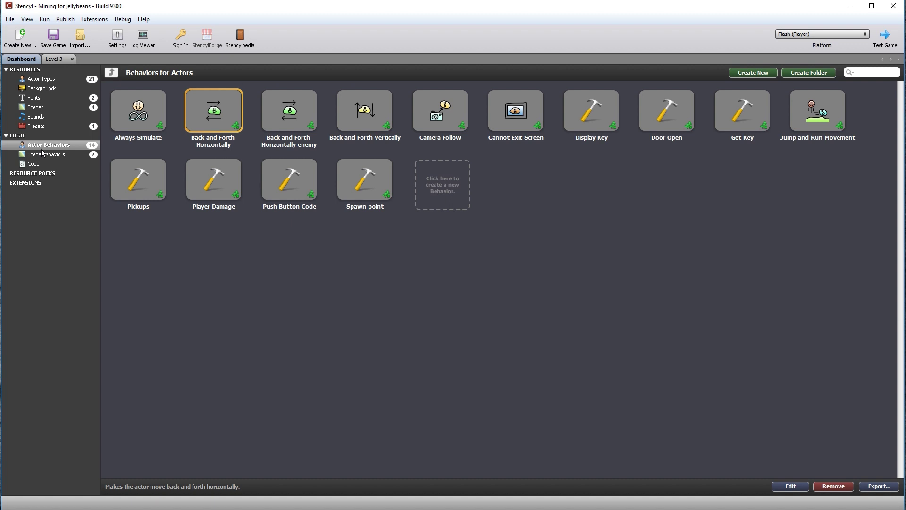
left_click(37, 80)
left_click(253, 114)
double_click(252, 112)
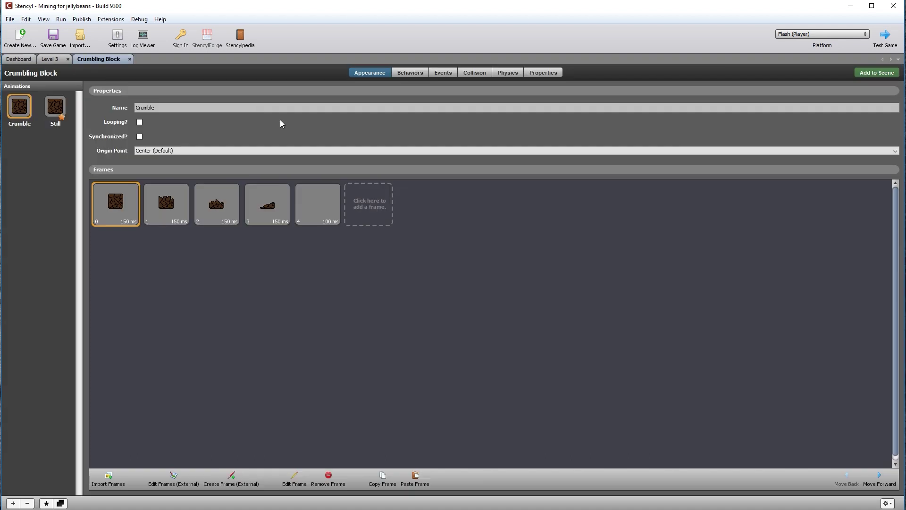
Add a collision event to the Crumbling Block that runs when Self hits an actor of type player.
left_click(448, 75)
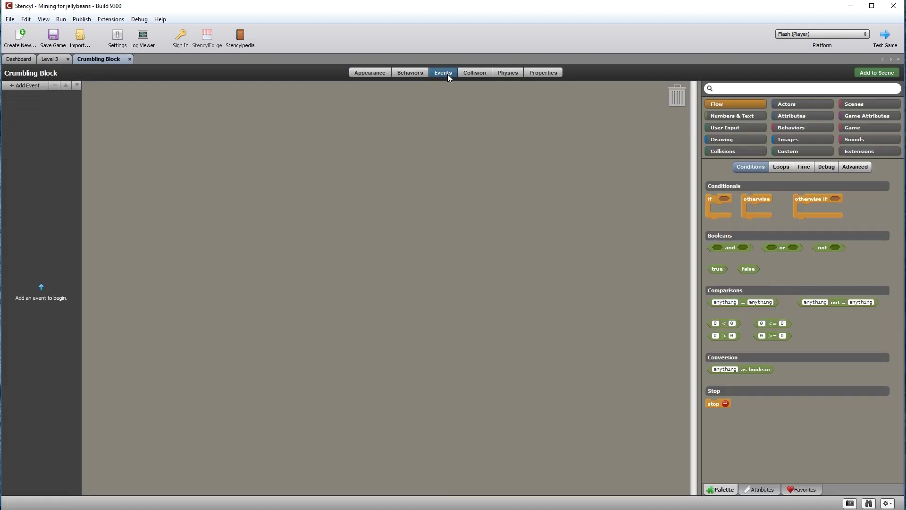
left_click(10, 86)
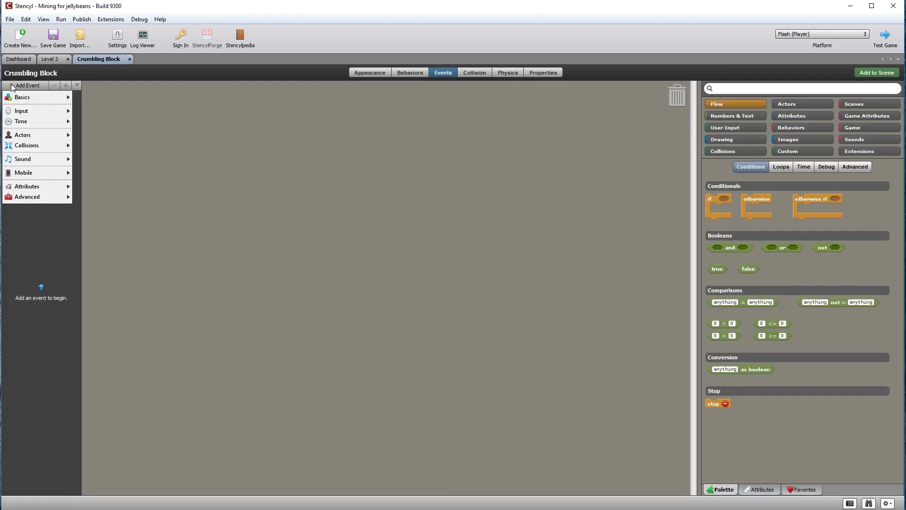
mouse_move(28, 147)
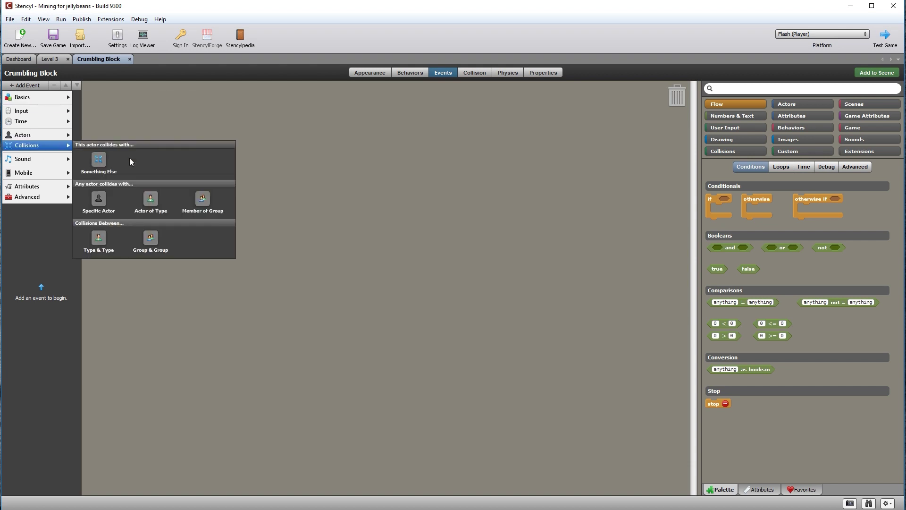
left_click(153, 200)
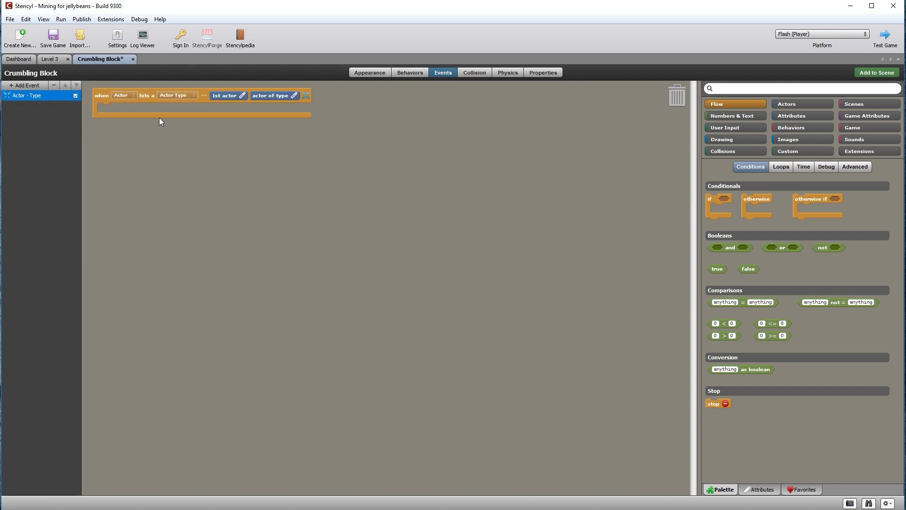
left_click(134, 94)
left_click(135, 129)
left_click(188, 94)
left_click(188, 94)
left_click_drag(611, 216, 607, 268)
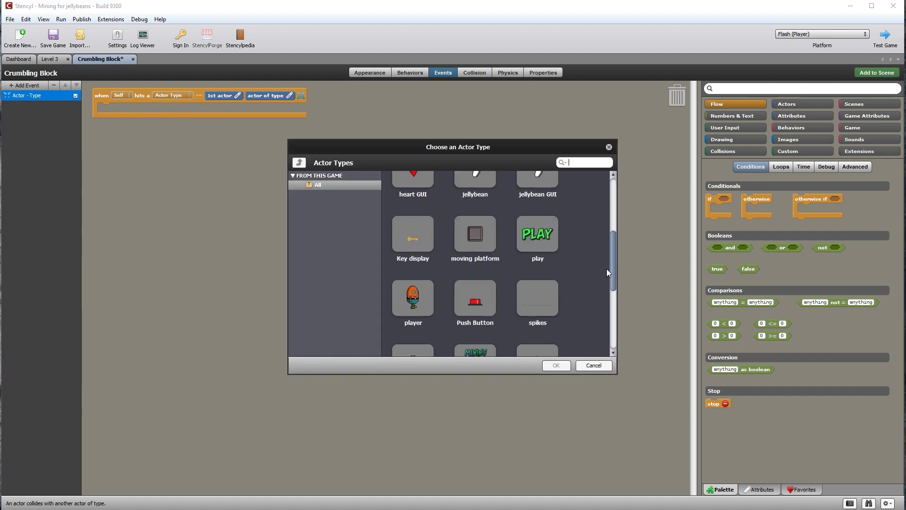
double_click(408, 304)
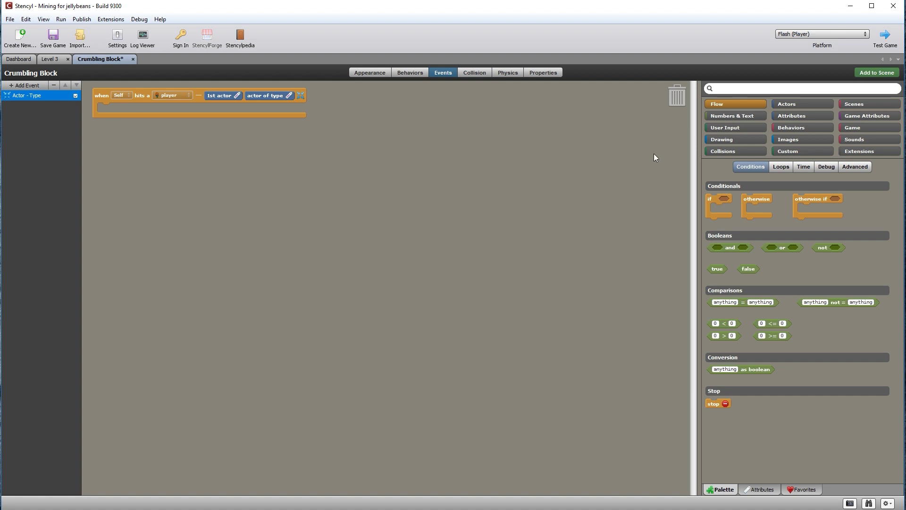
Add a block inside the collision event that switches the animation to Crumble for Self.
left_click(808, 102)
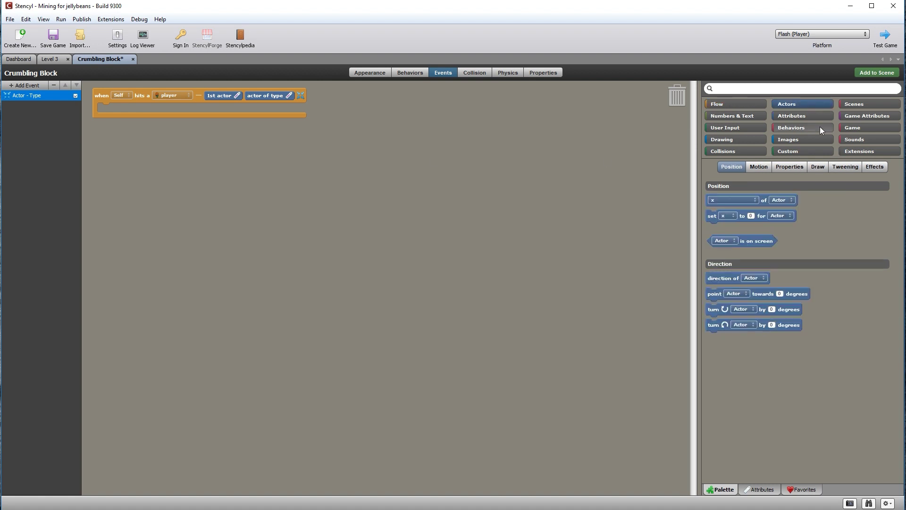
left_click(818, 167)
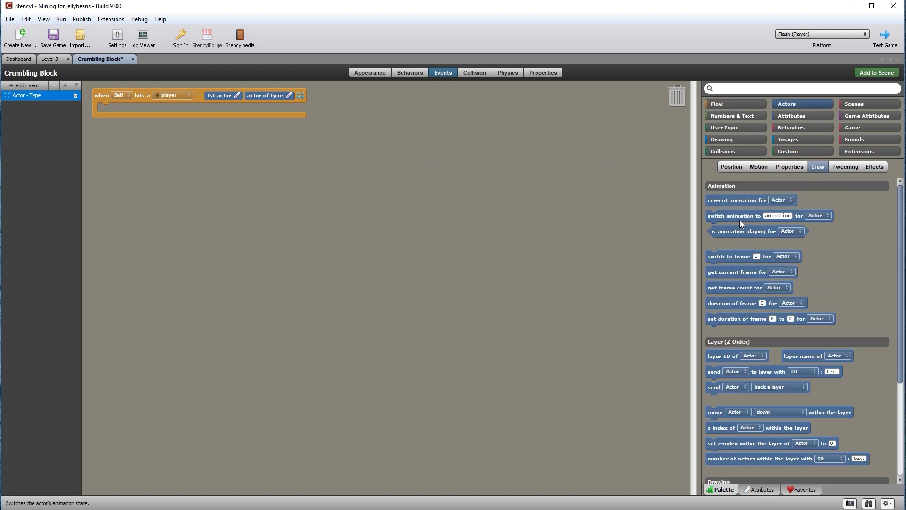
left_click_drag(738, 217, 148, 108)
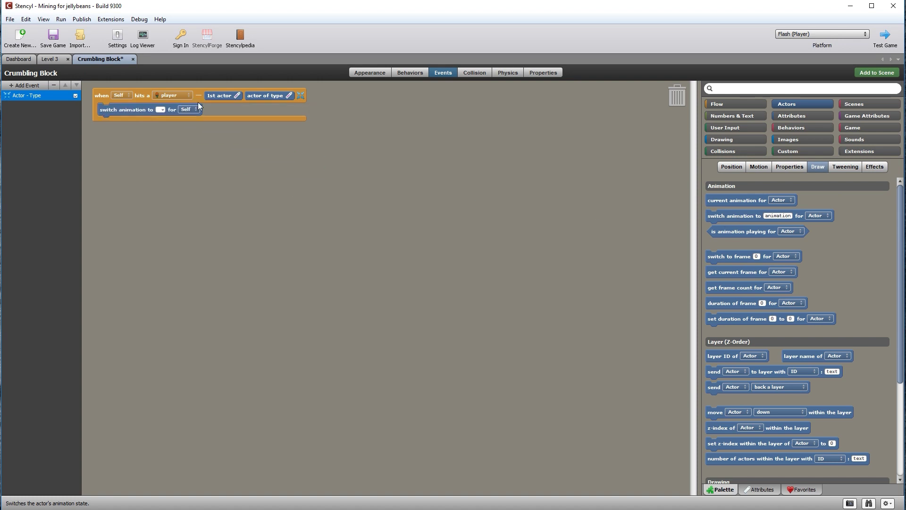
left_click(367, 72)
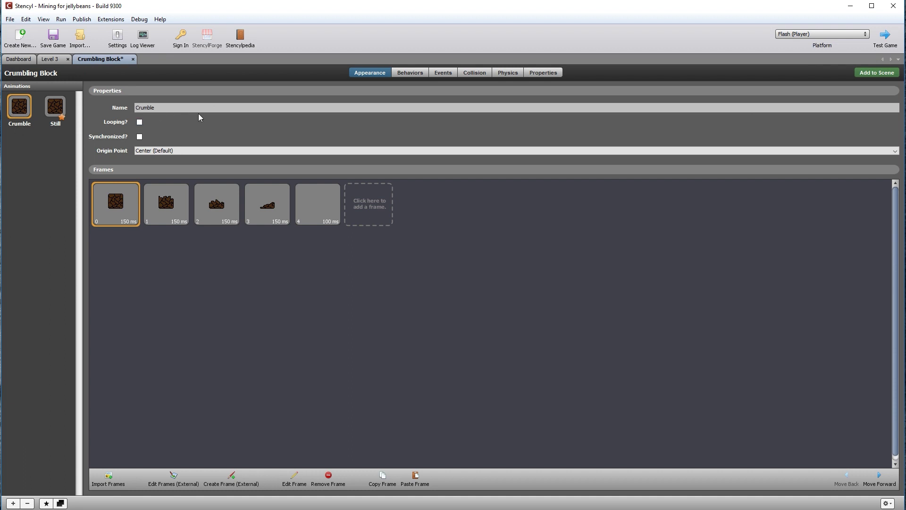
left_click(446, 73)
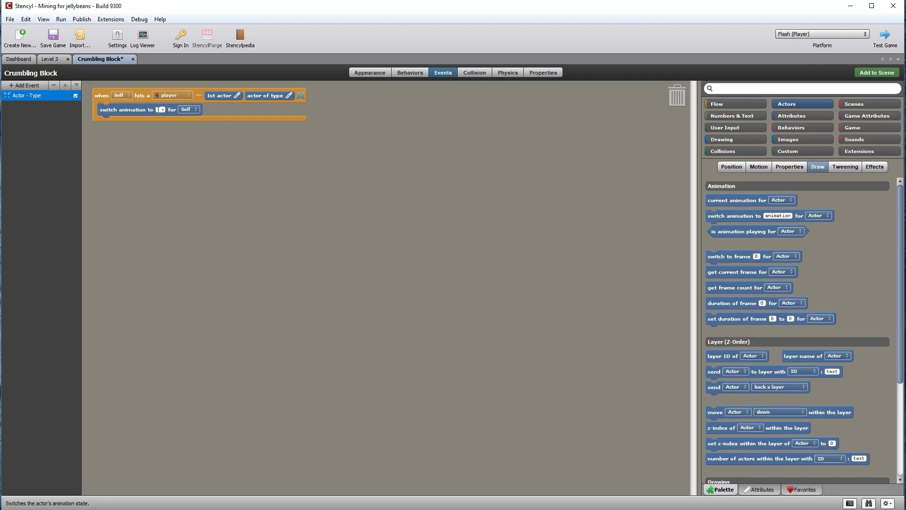
type("Crumble")
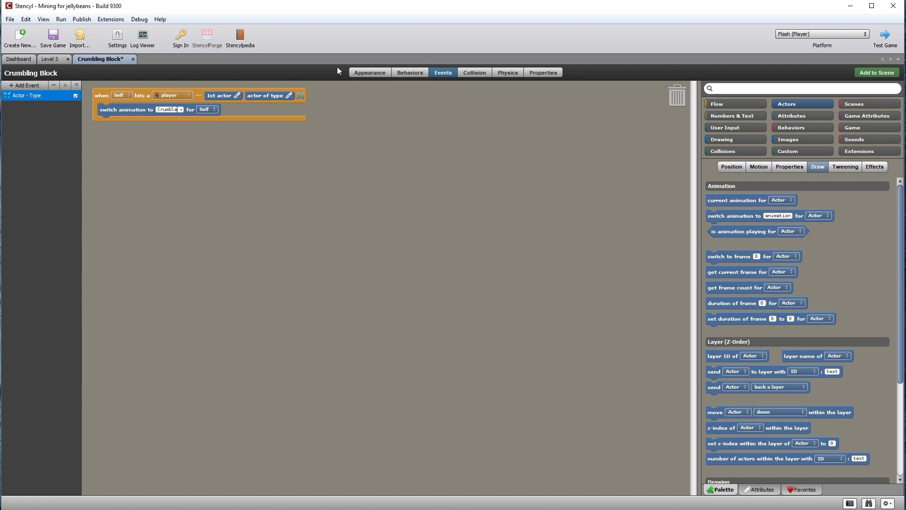
Check the Crumble animation's frame durations and add a do after 0.7 seconds block below the animation switch.
left_click(364, 73)
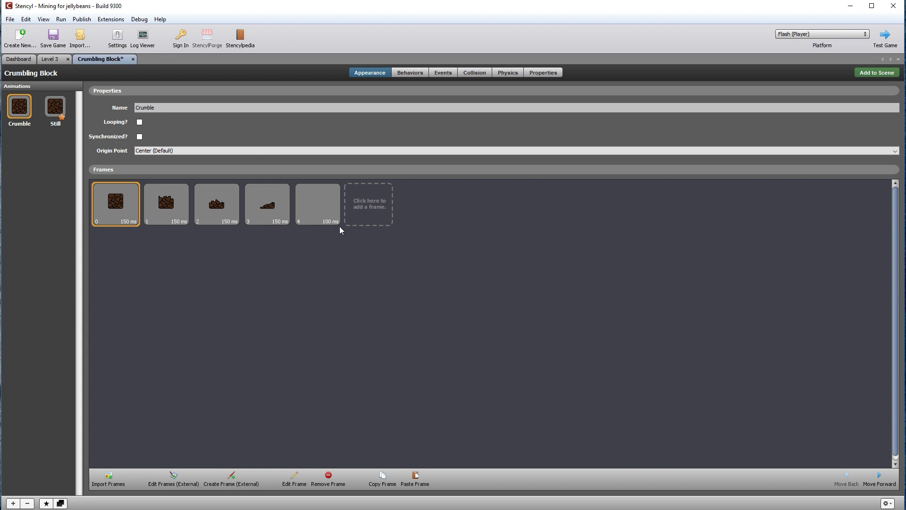
left_click(442, 73)
left_click(717, 104)
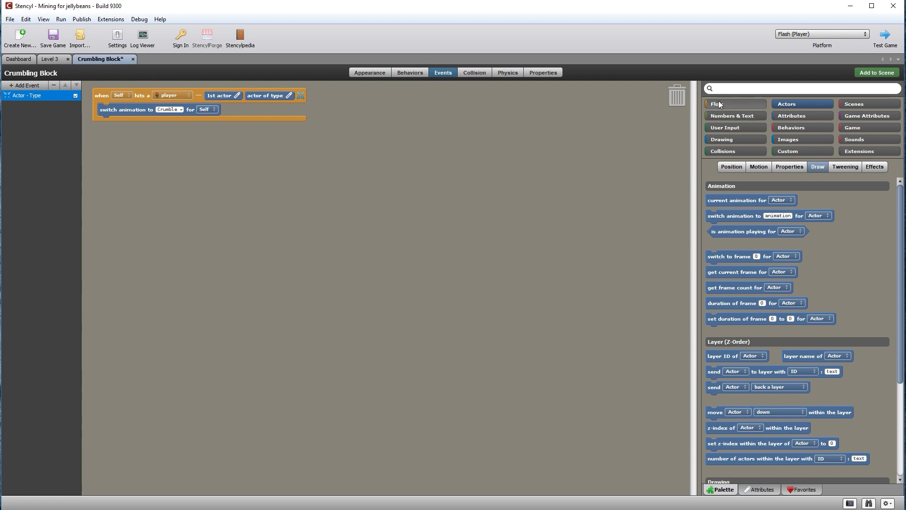
left_click(804, 167)
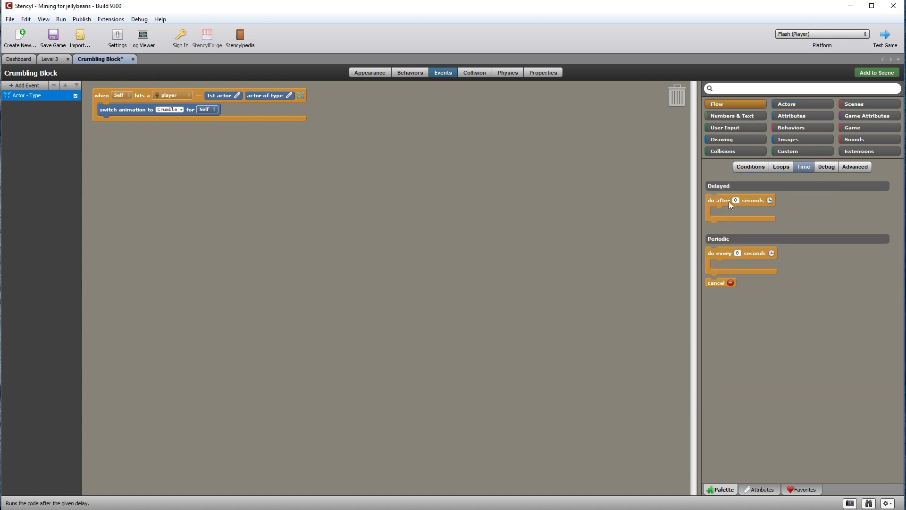
left_click_drag(720, 200, 128, 120)
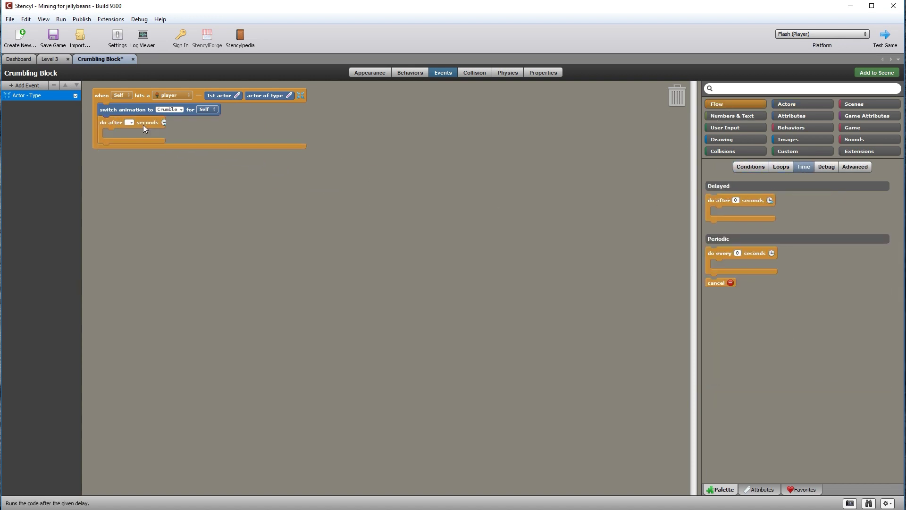
type("0.7")
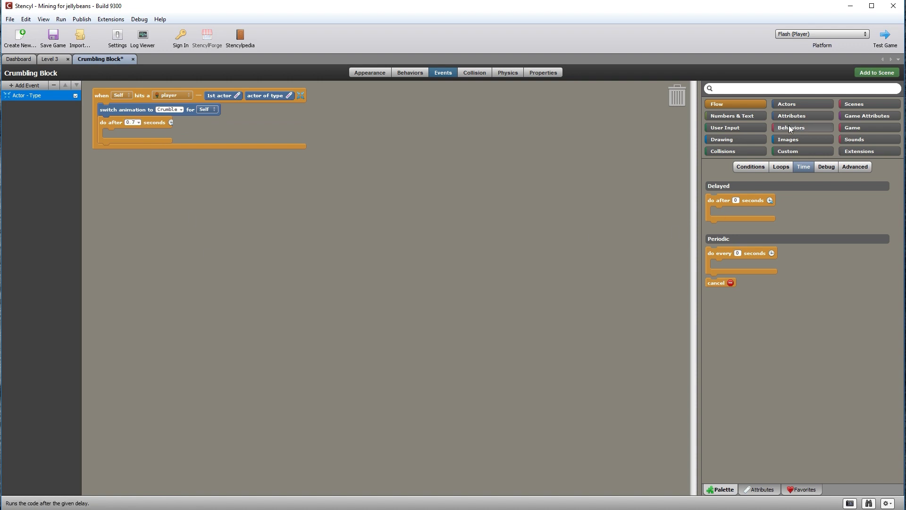
Put a kill Self block inside the delay, save the game and close the Crumbling Block actor type.
left_click(792, 105)
left_click(794, 167)
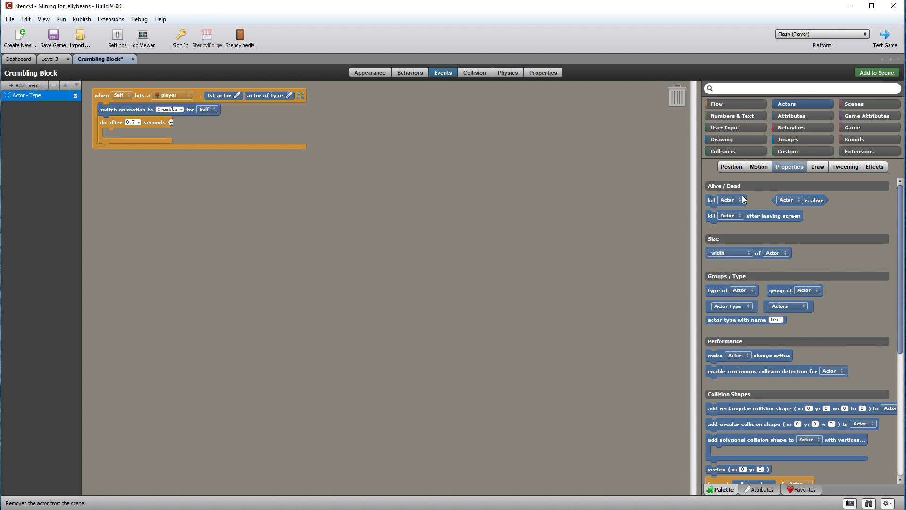
left_click_drag(711, 201, 110, 136)
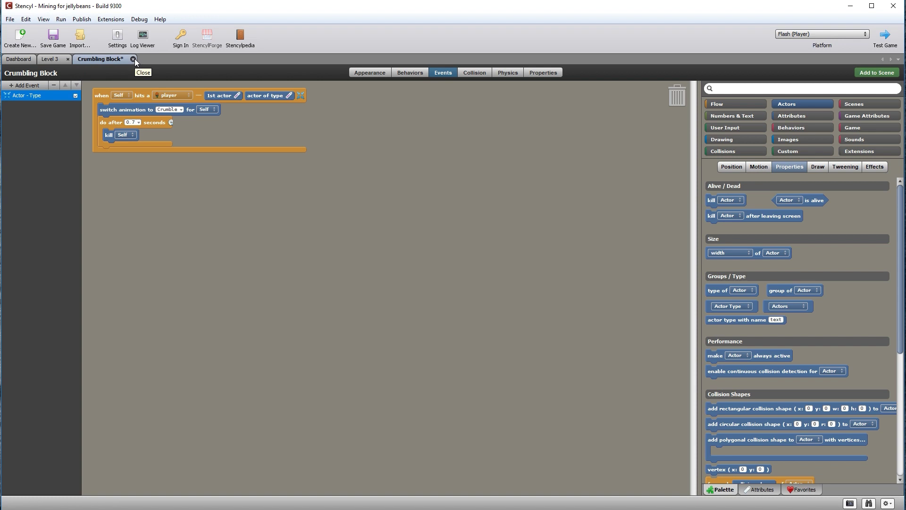
key("ctrl+s")
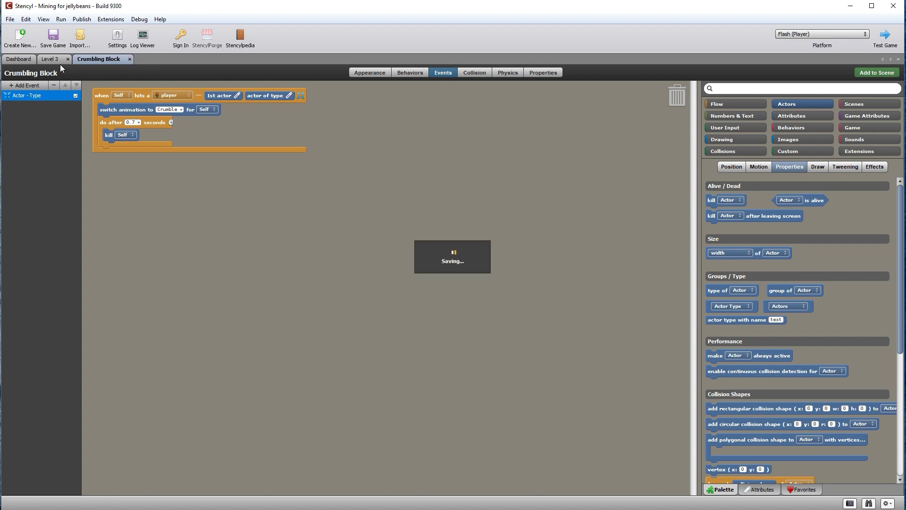
left_click(130, 59)
Test the Level 3 scene by starting the wood platform with the button and jumping from it towards the crumbling blocks, and close the test.
left_click(869, 74)
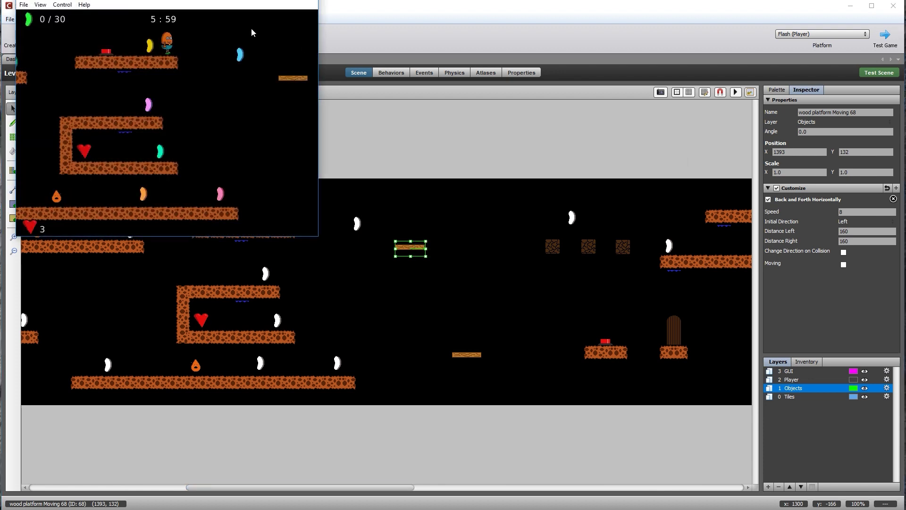
left_click_drag(193, 1, 673, 216)
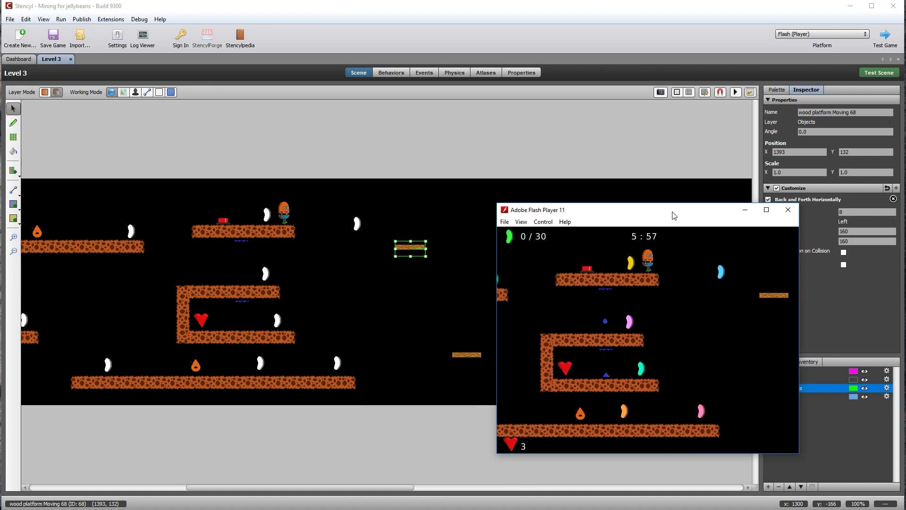
key("Left")
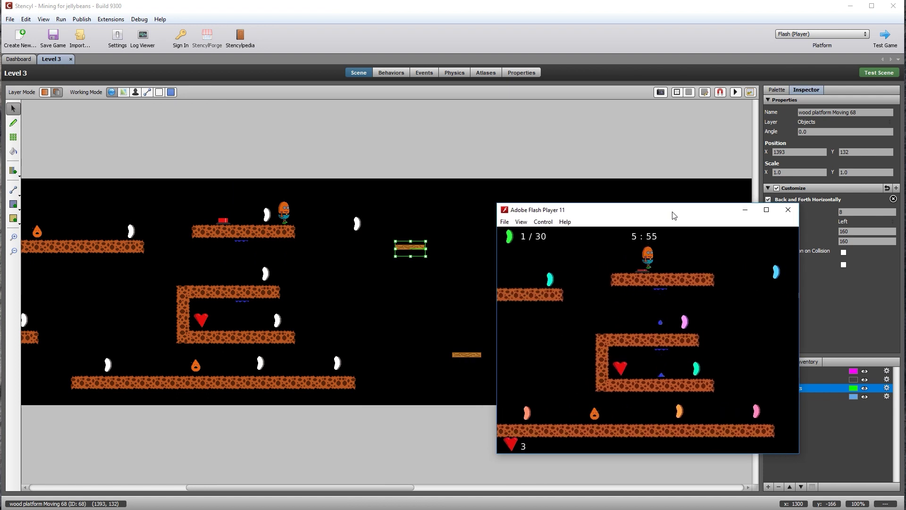
key("Right")
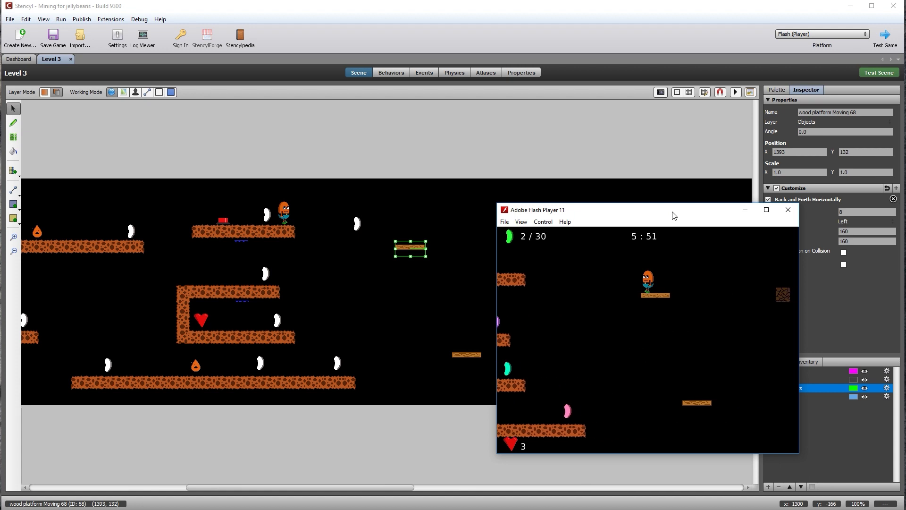
key("Up")
key("Right")
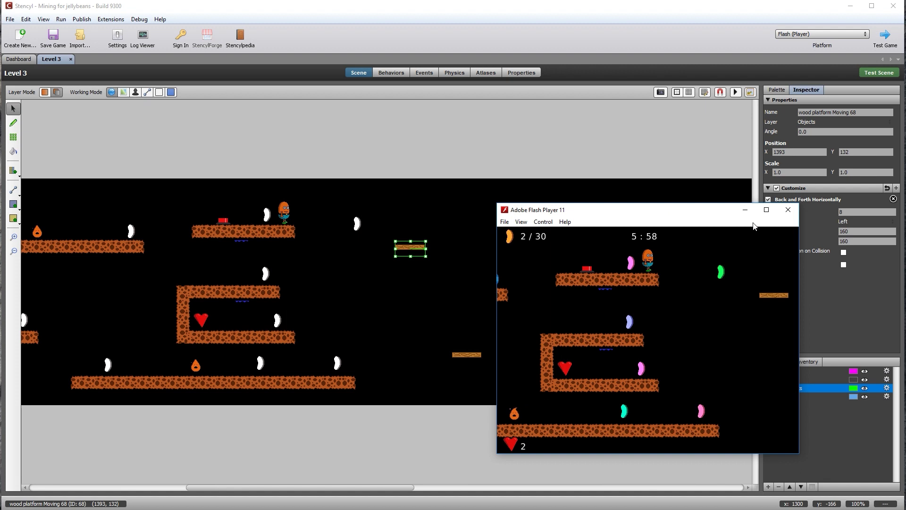
left_click(788, 211)
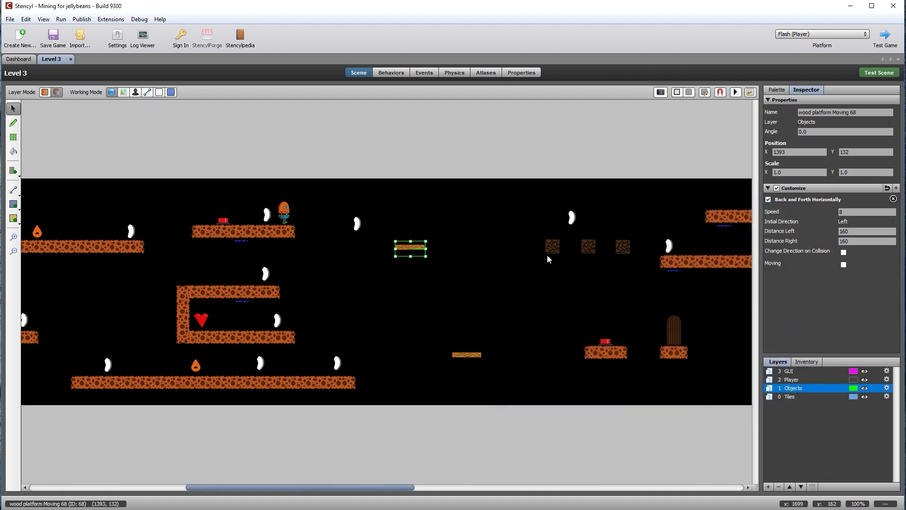
Open the player actor type's Pickups behavior for editing.
left_click_drag(338, 488, 396, 453)
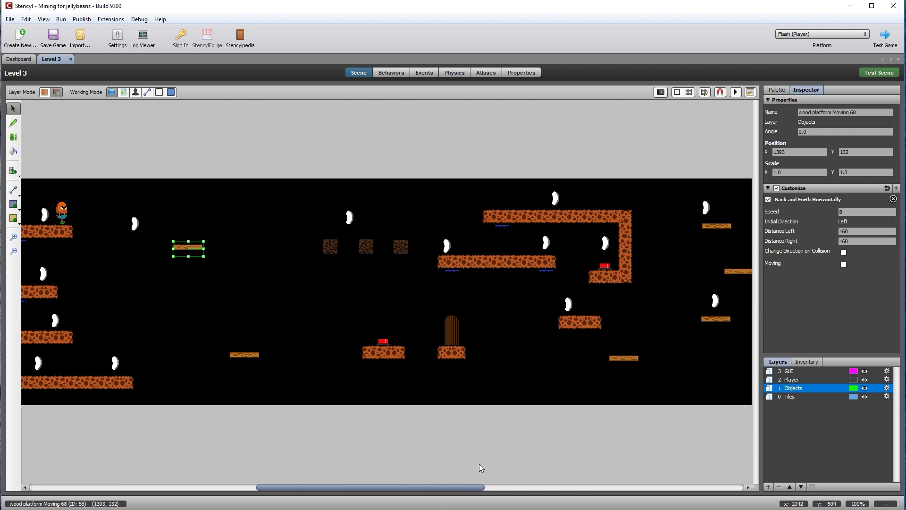
left_click_drag(325, 491, 547, 491)
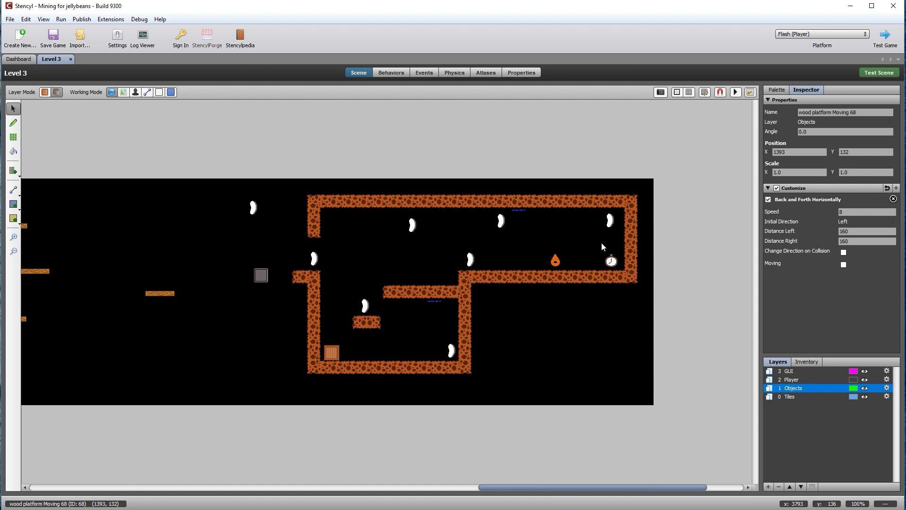
left_click(18, 59)
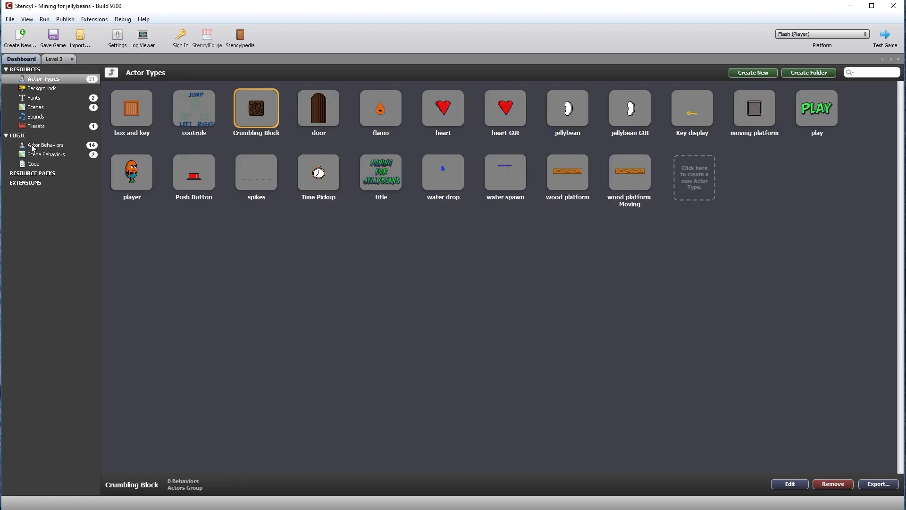
left_click(140, 177)
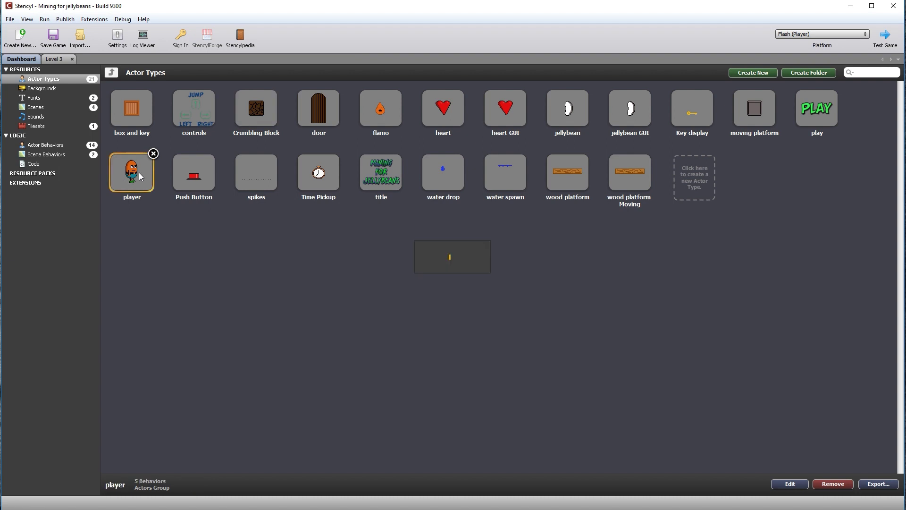
left_click(402, 72)
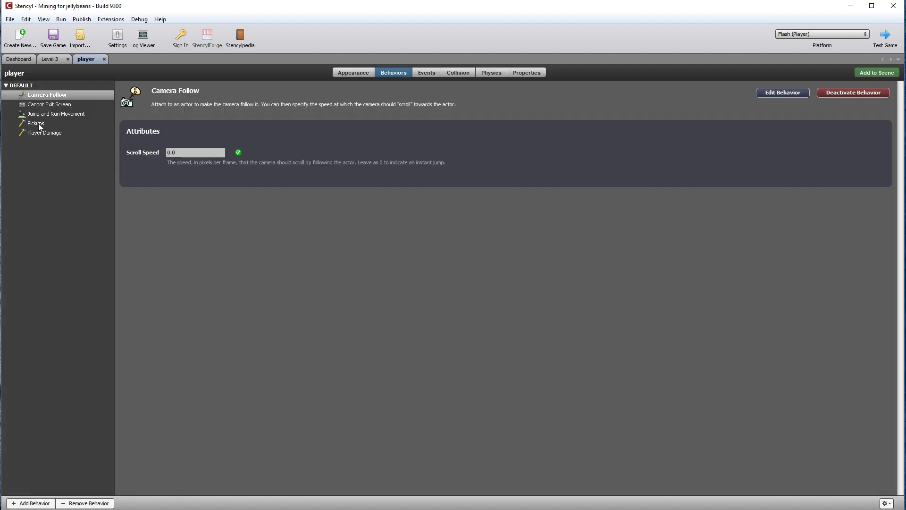
left_click(39, 123)
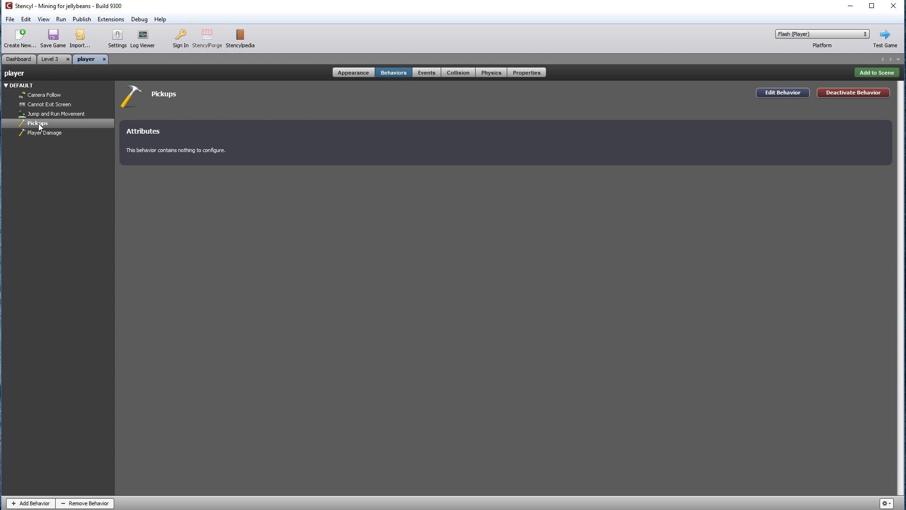
left_click(791, 94)
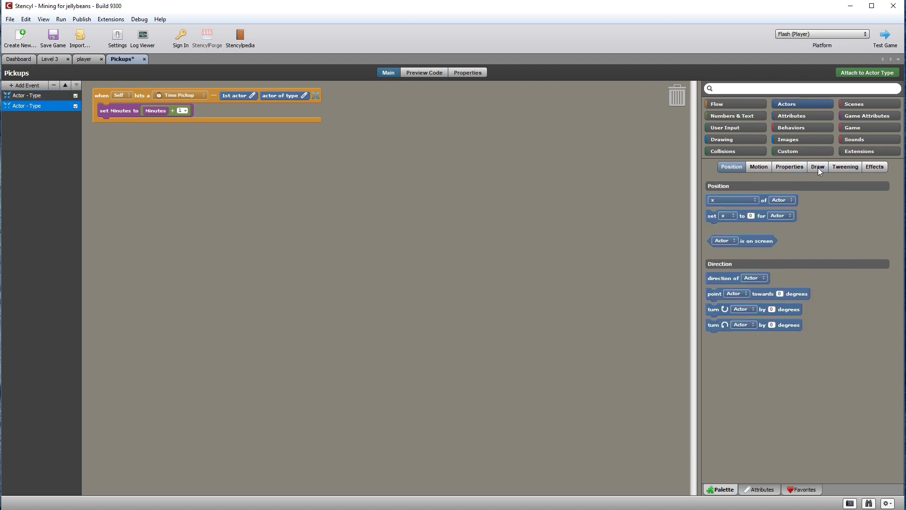
Add a kill Last Collided Actor block below the set Minutes block in the Time Pickup event, and close the behavior and player.
left_click(791, 167)
left_click_drag(714, 201, 129, 124)
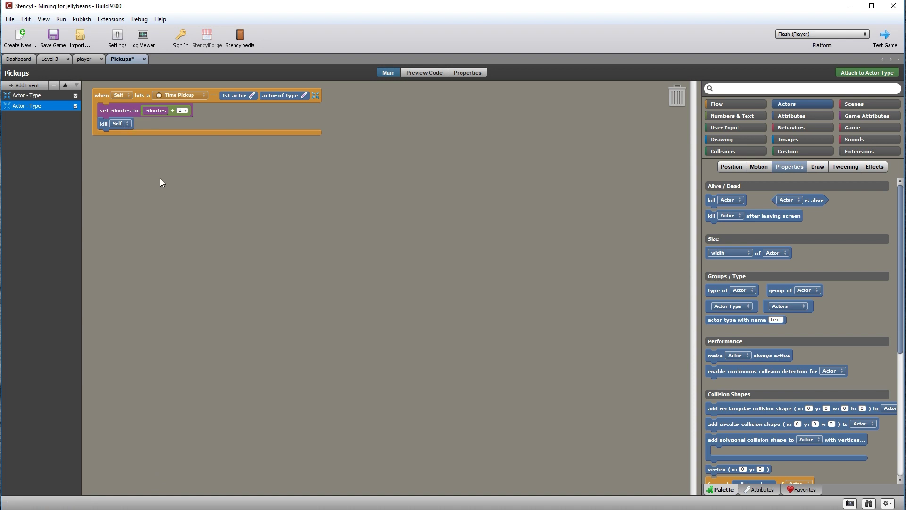
left_click(128, 124)
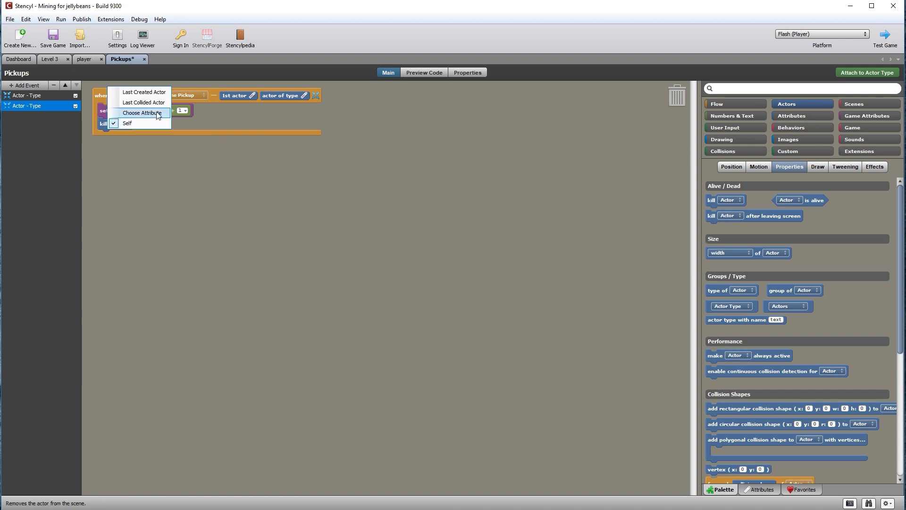
left_click(143, 103)
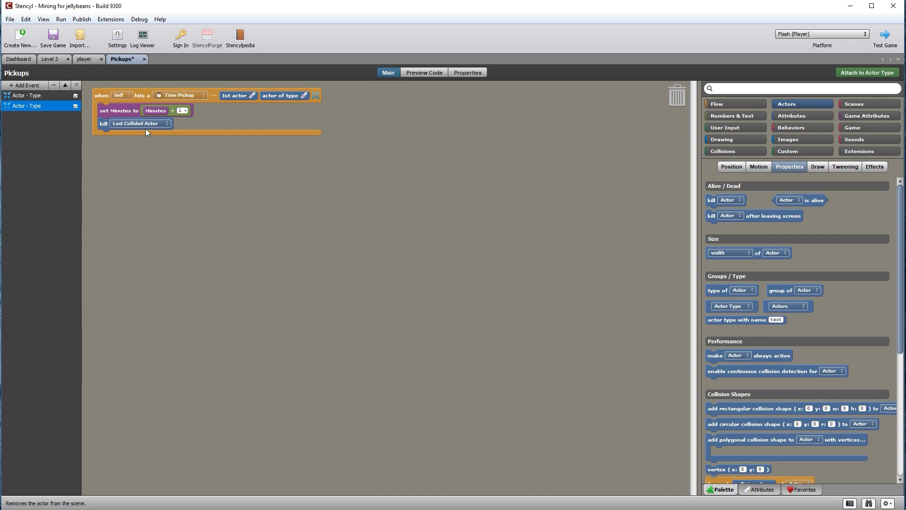
left_click(145, 59)
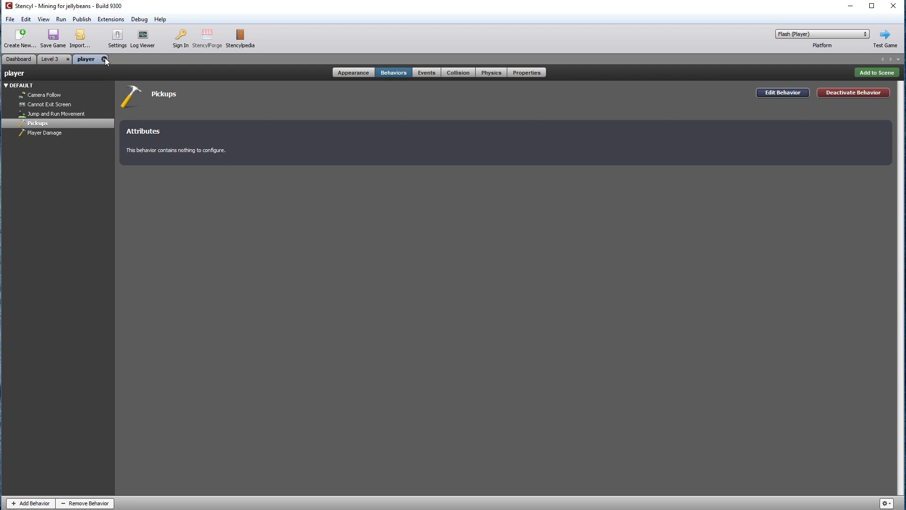
left_click(101, 59)
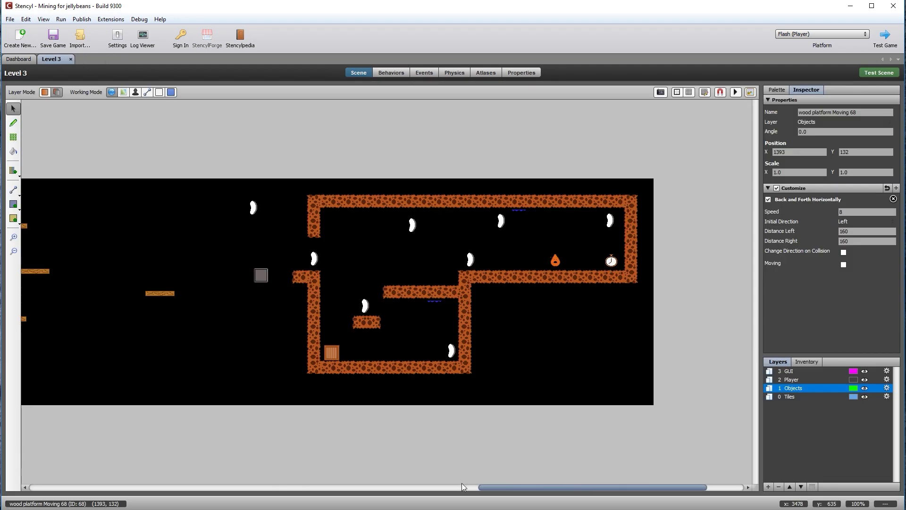
Place the player above the flamo near the Time Pickup, test the scene by collecting the pickup, and close the test.
left_click_drag(534, 483, 272, 485)
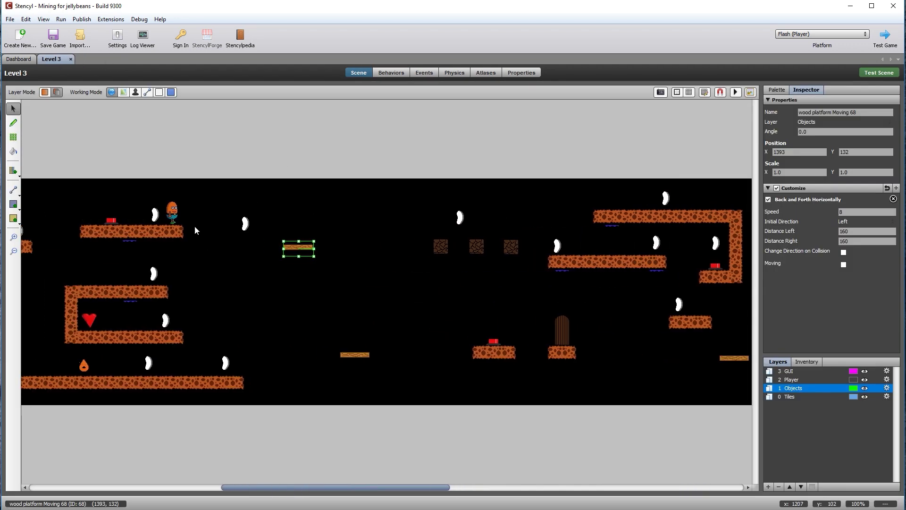
left_click_drag(172, 211, 508, 219)
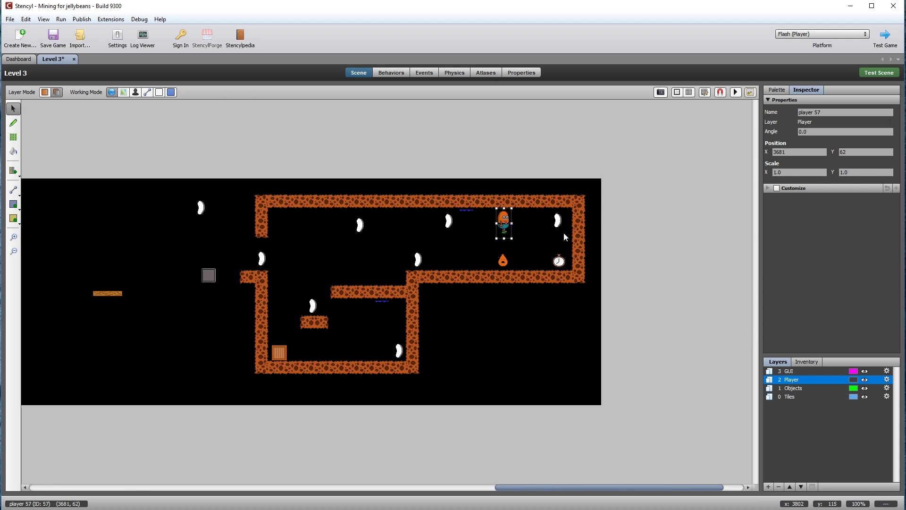
left_click(875, 73)
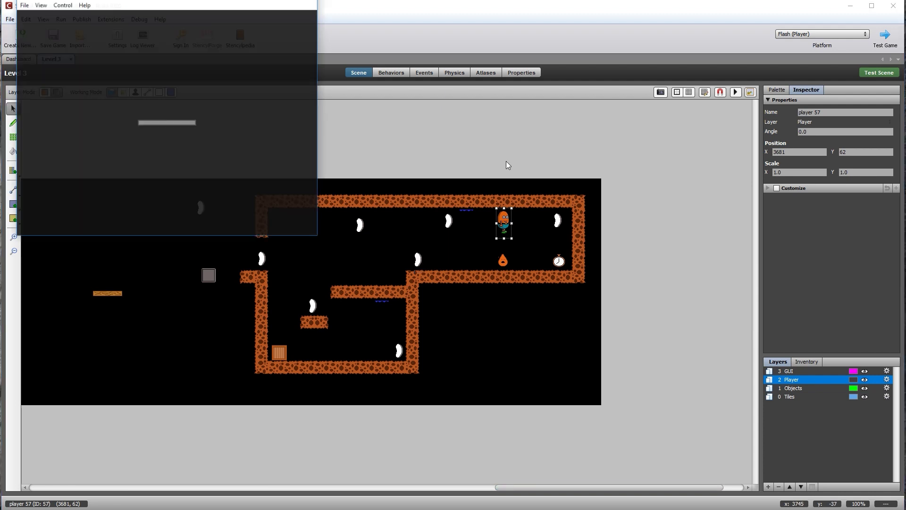
key("Right")
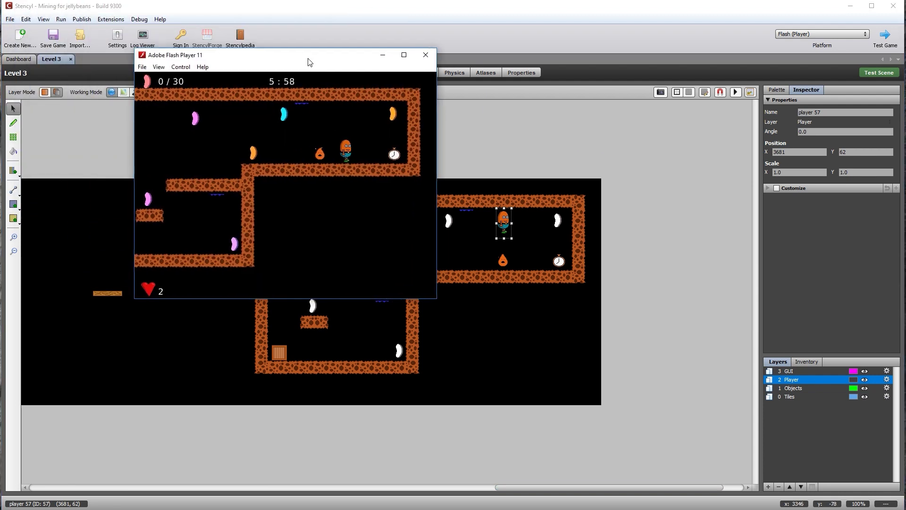
key("Right")
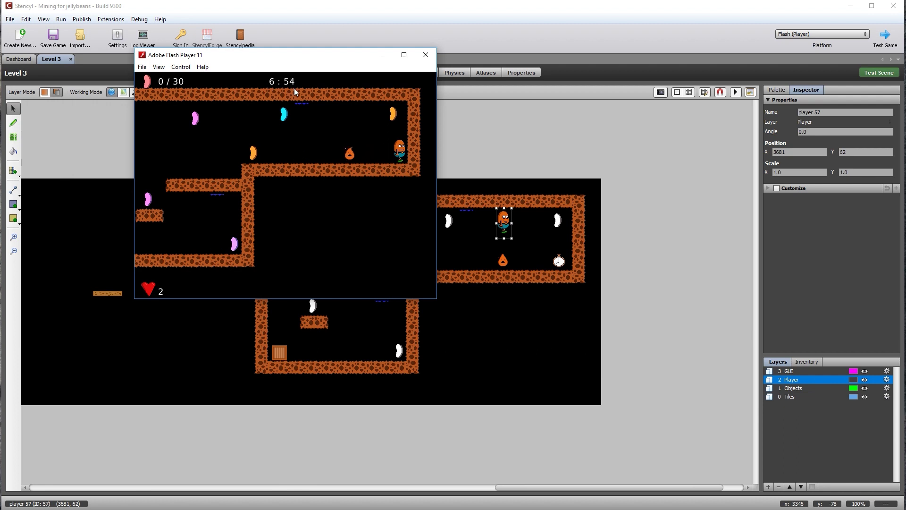
left_click(427, 55)
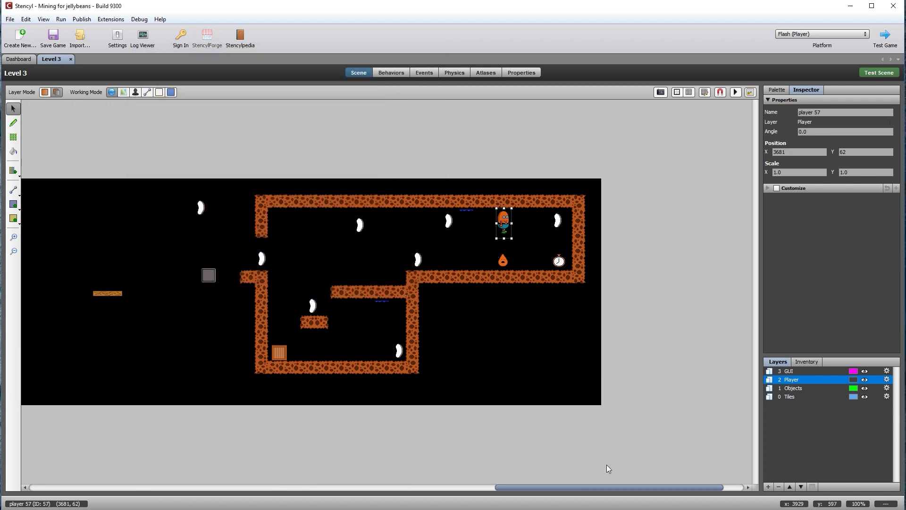
Move the player back to the start of the level, above the lowest brick platform at about X 24, Y 361.
left_click_drag(584, 489, 516, 491)
left_click_drag(725, 225, 93, 326)
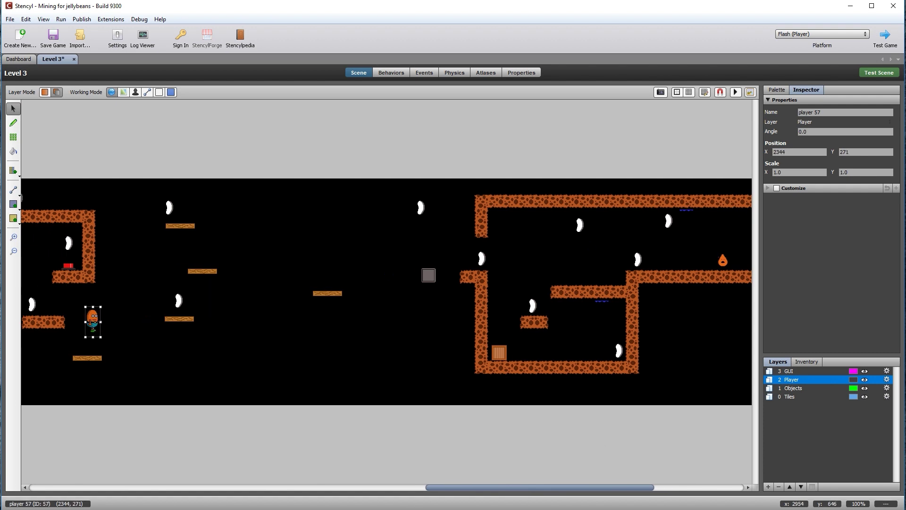
left_click_drag(523, 492, 345, 498)
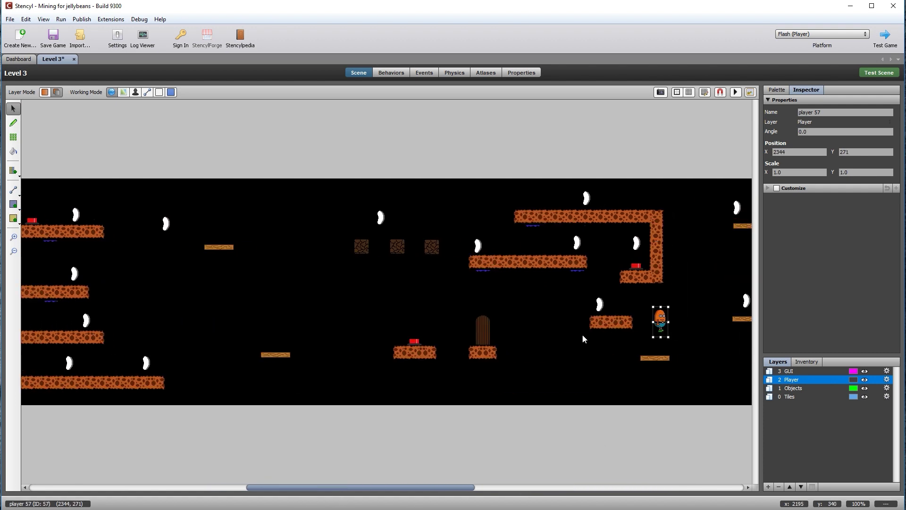
left_click_drag(656, 313, 113, 318)
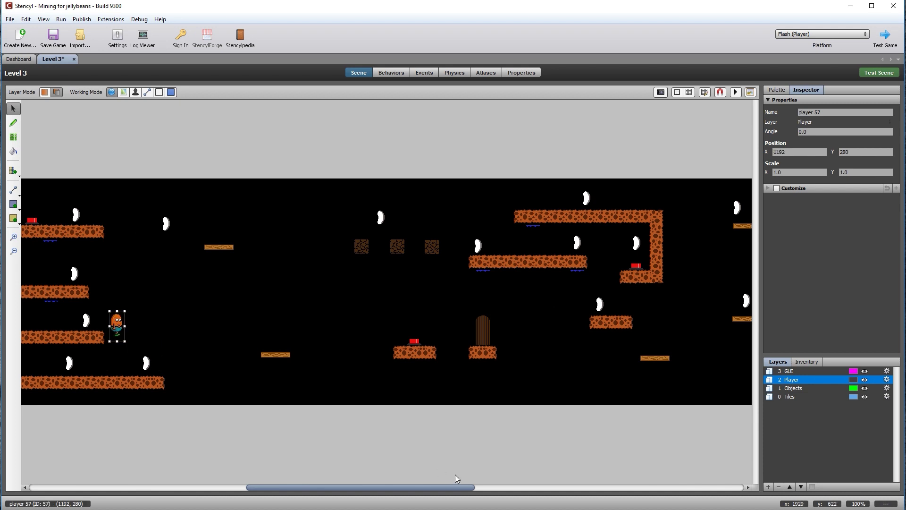
left_click_drag(443, 488, 282, 489)
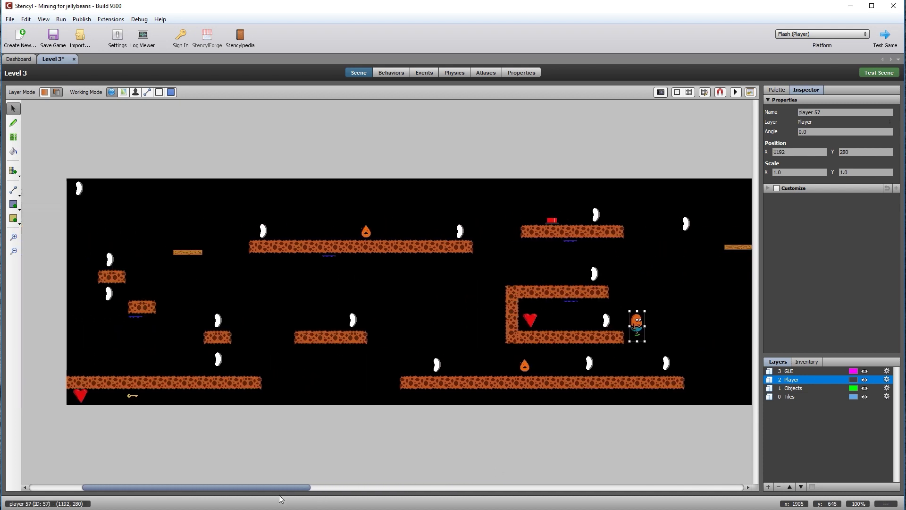
left_click_drag(638, 325, 85, 364)
Draw a rectangular region about 63 by 80 around the door and return to editing actors.
left_click_drag(299, 487, 512, 499)
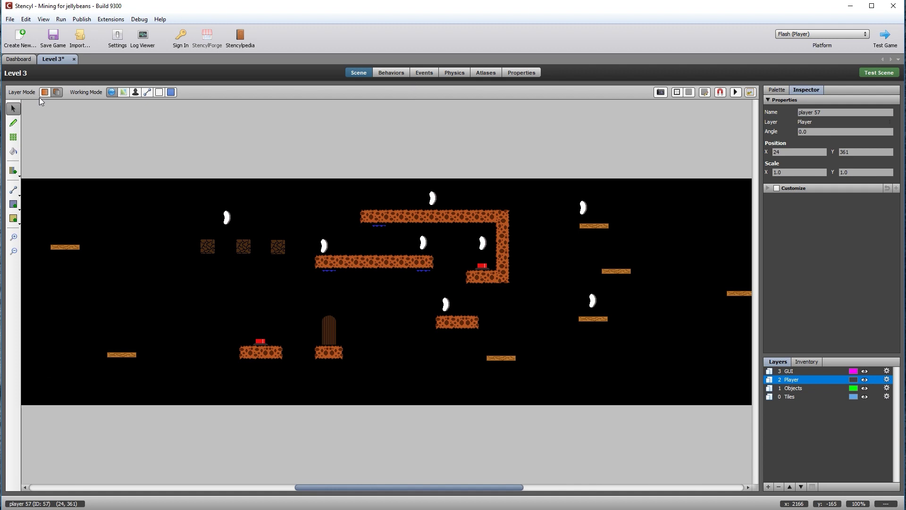
left_click(13, 204)
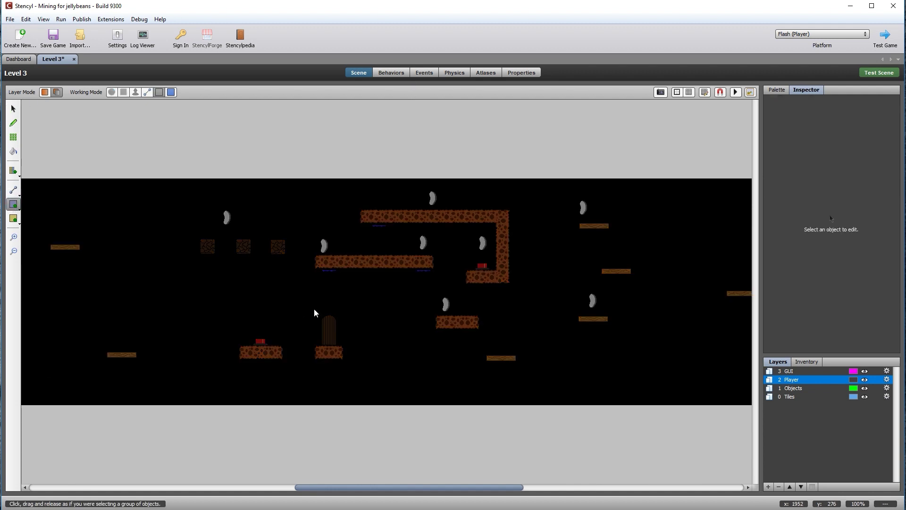
left_click_drag(313, 307, 344, 350)
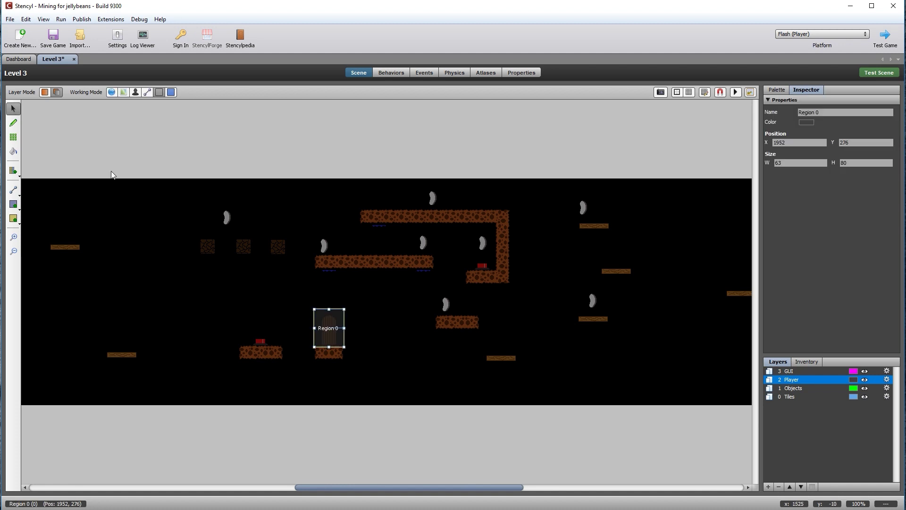
left_click(113, 92)
left_click(368, 325)
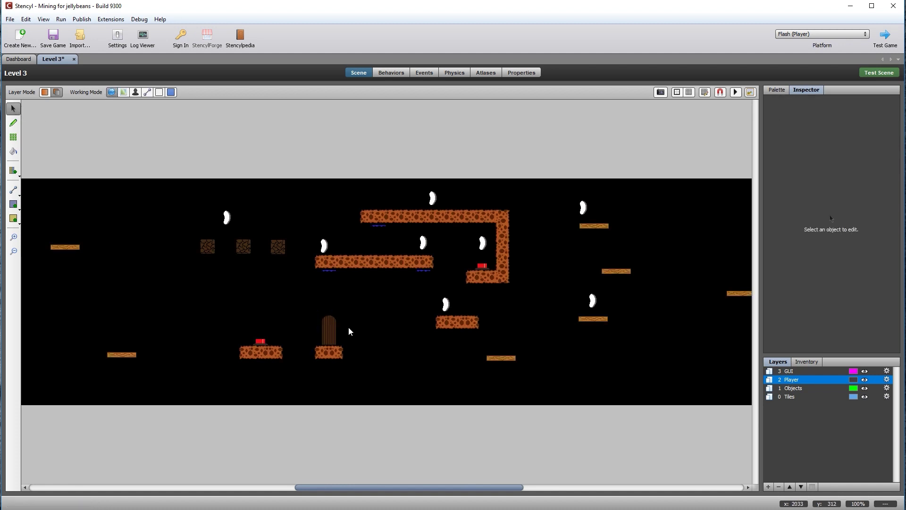
Enable customization for the door and set its Door Open behavior's Door Region to Region 0.
left_click(326, 333)
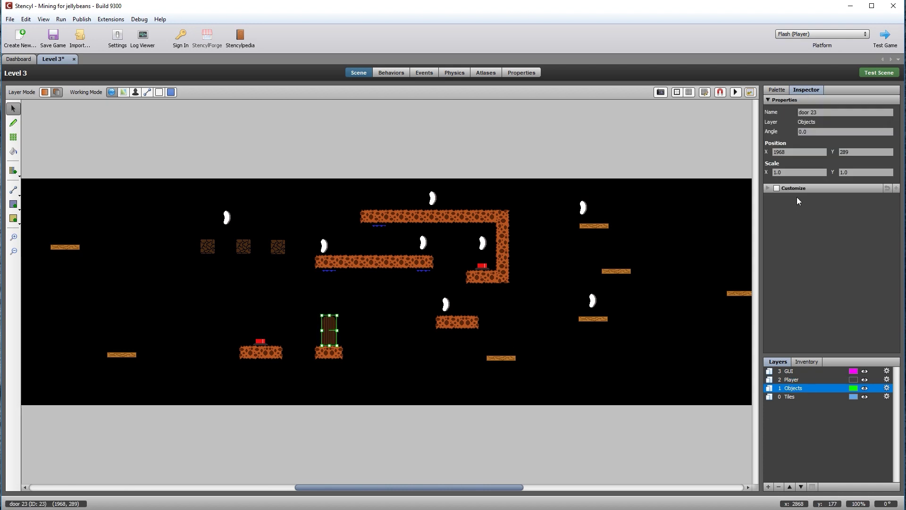
left_click(777, 189)
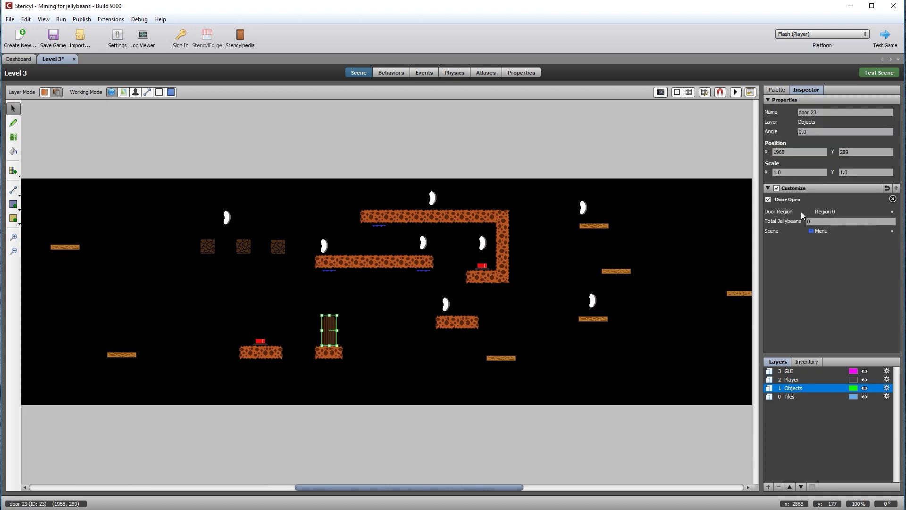
left_click(831, 211)
left_click_drag(322, 380, 472, 379)
left_click(434, 303)
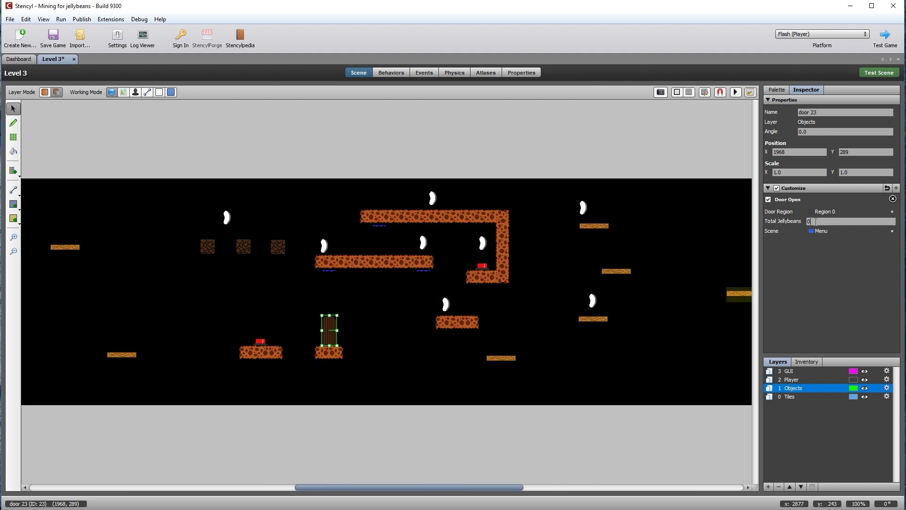
Set the Level 3 door's Total Jellybeans to 30 and its destination Scene to Level 3.
type("30")
left_click(825, 230)
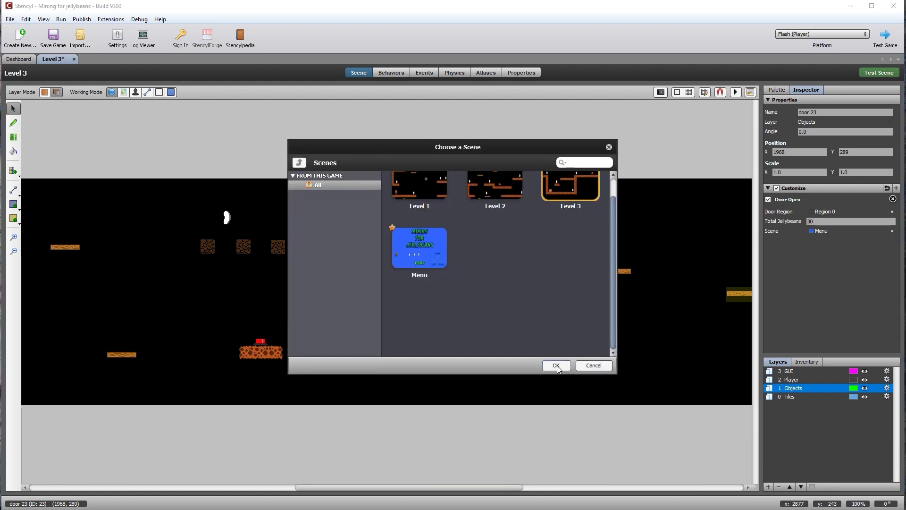
left_click(556, 366)
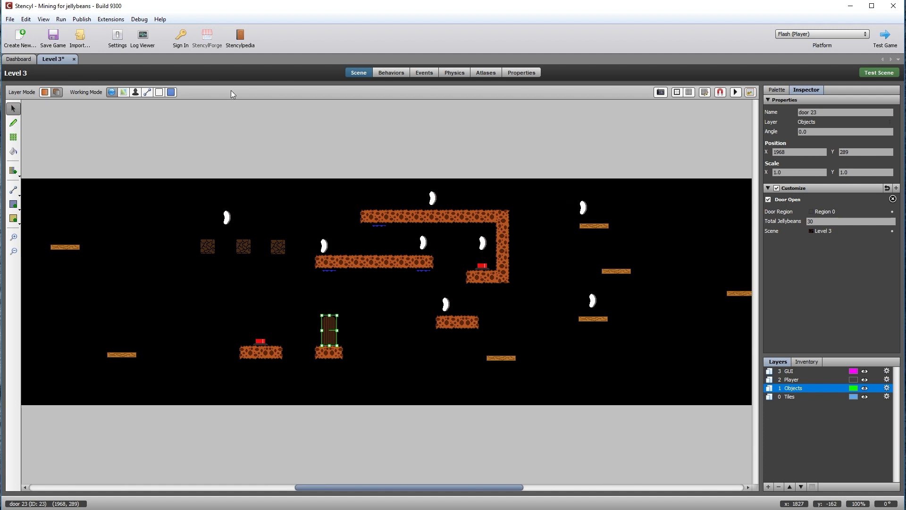
Open the Level 2 scene, set its door's destination Scene to Level 3, and save and close it.
left_click(19, 59)
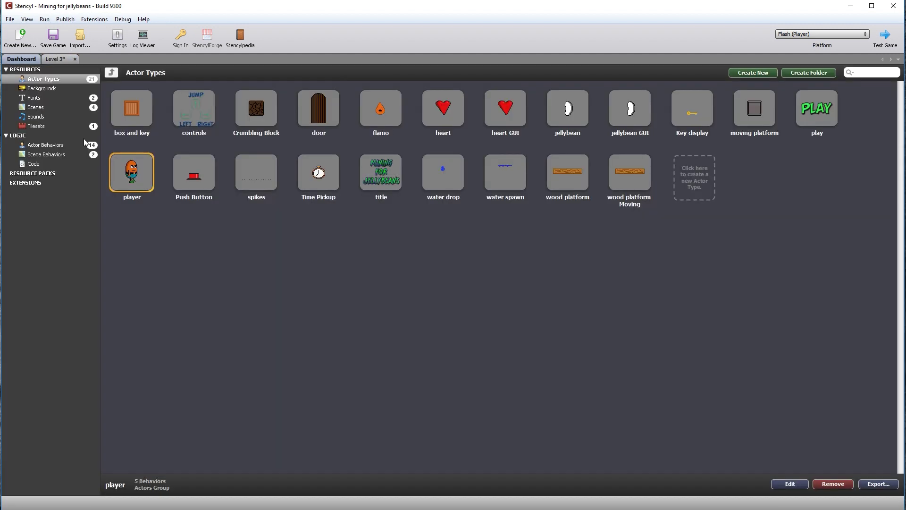
left_click(38, 111)
left_click(205, 125)
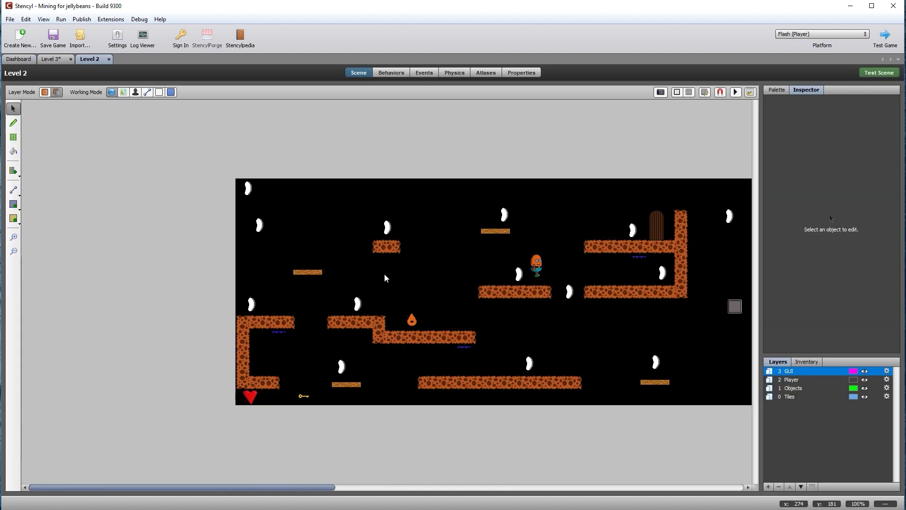
left_click(658, 222)
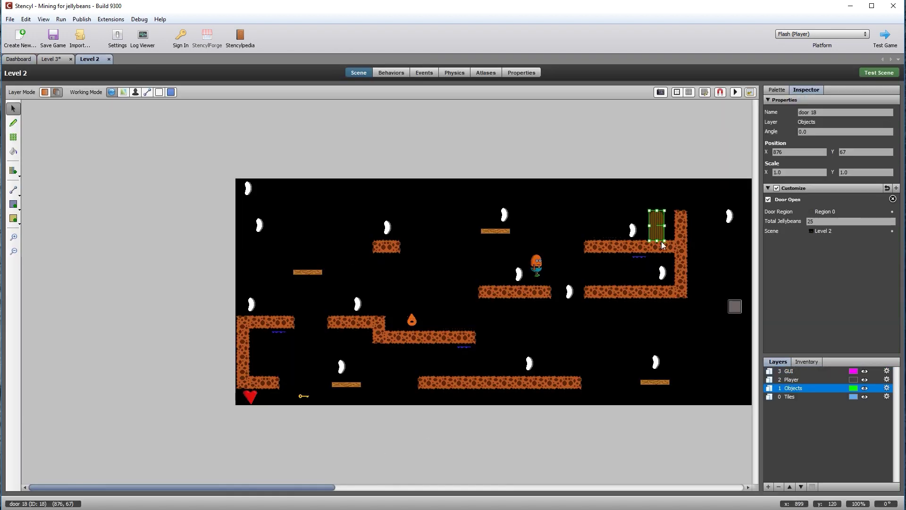
left_click(826, 230)
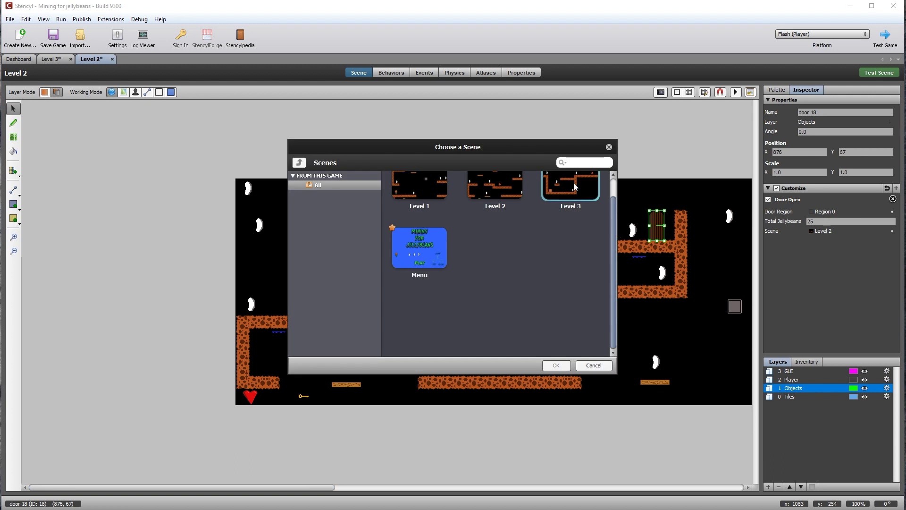
left_click(557, 366)
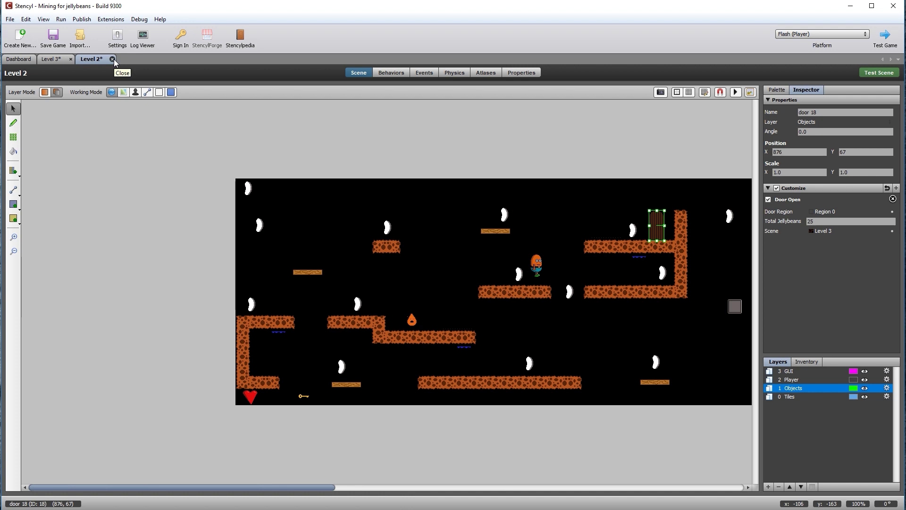
key("ctrl+s")
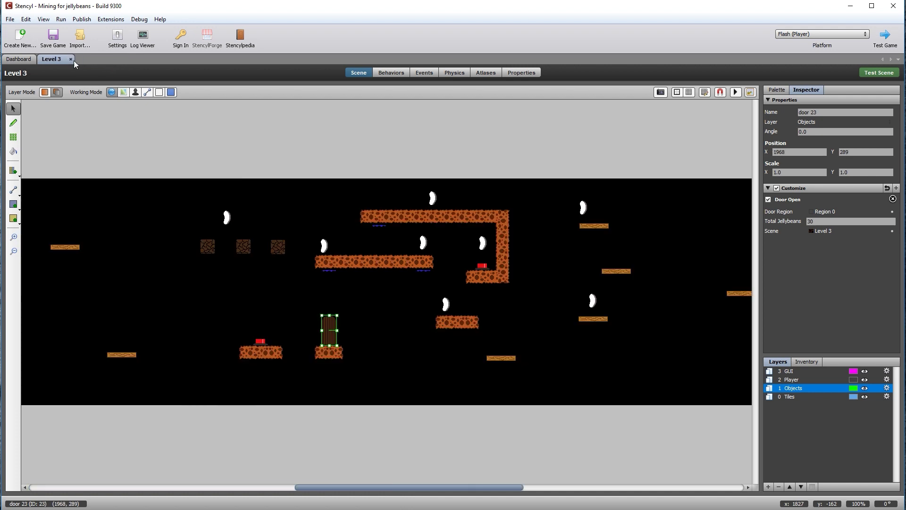
left_click(71, 59)
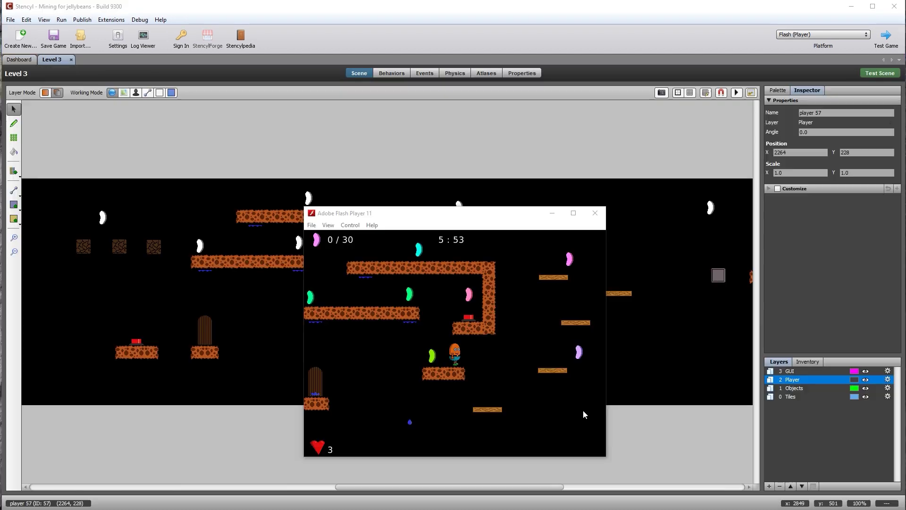
Play-test Level 3 by collecting the nearby jellybean and dropping onto the wood platform below, and close the test.
key("Left")
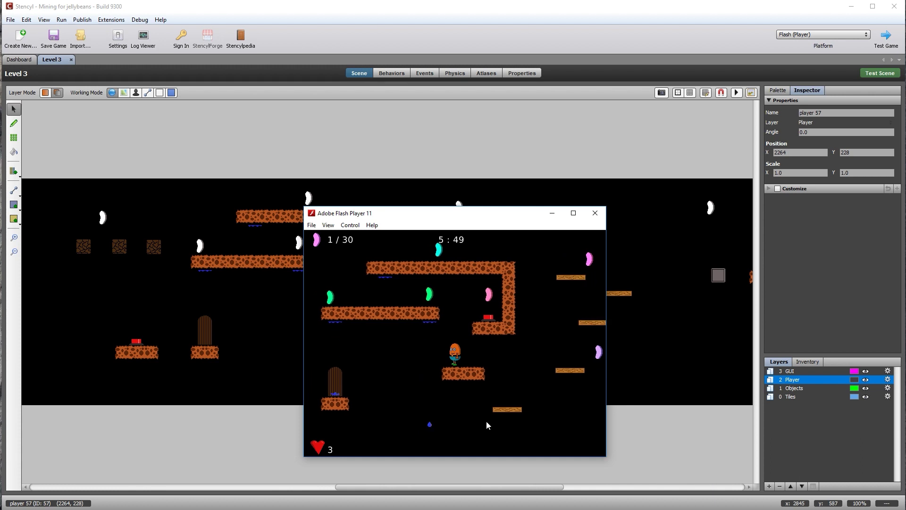
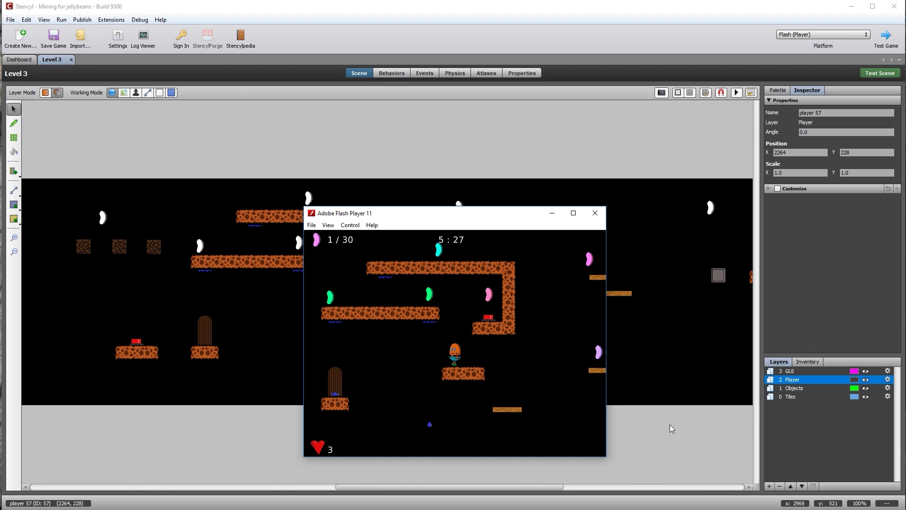
key("Right")
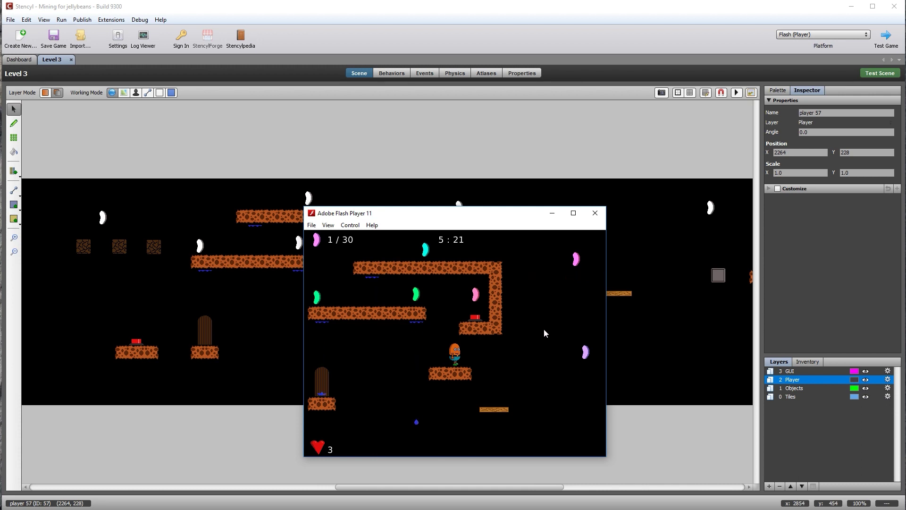
key("Right")
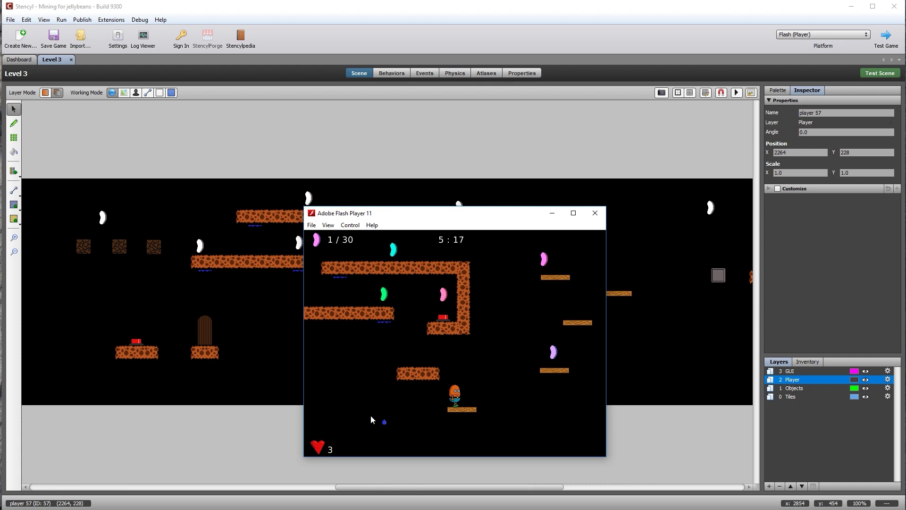
left_click(594, 213)
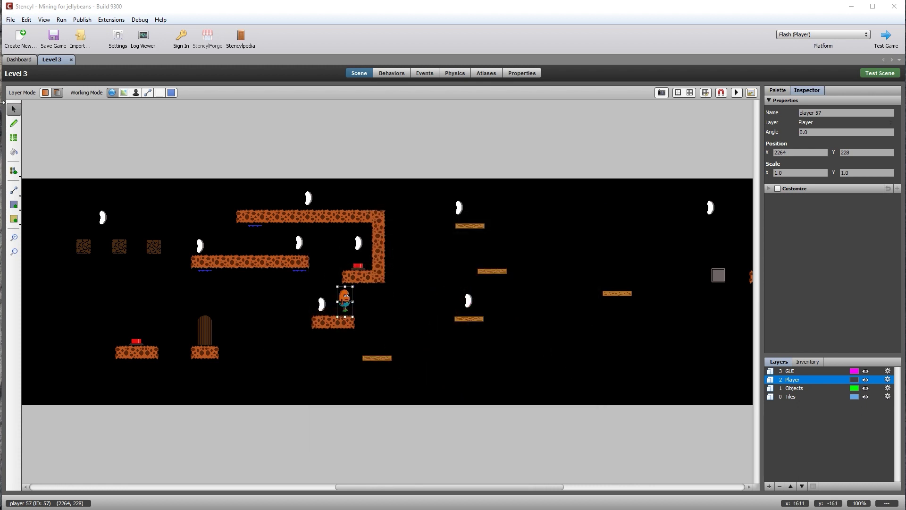
Open the events of the water drop actor type.
left_click(19, 59)
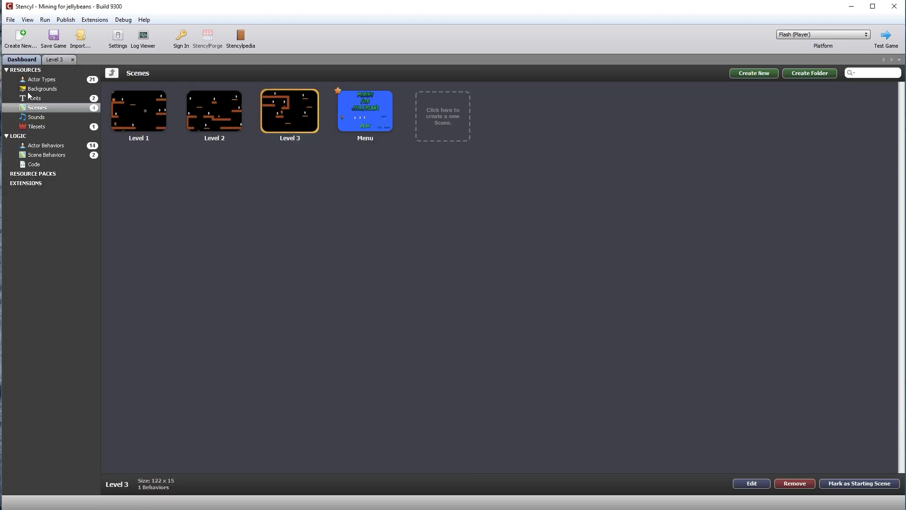
left_click(39, 80)
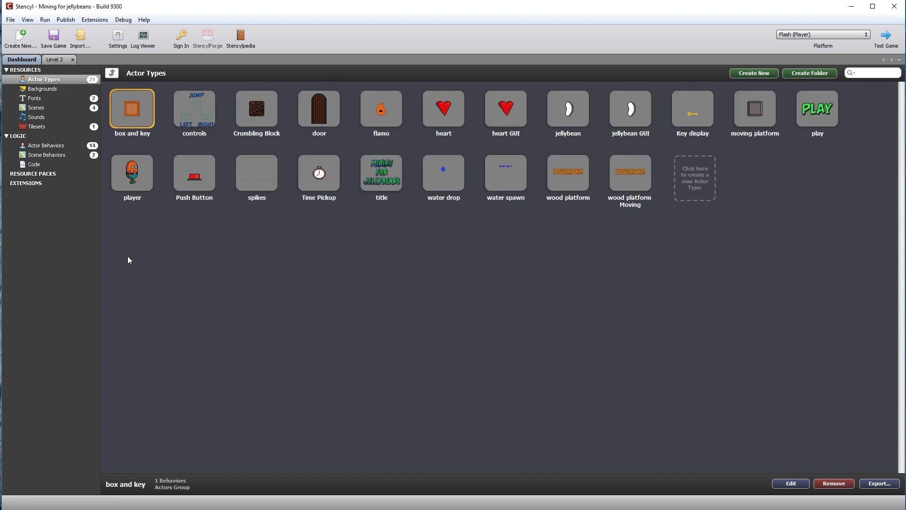
double_click(440, 182)
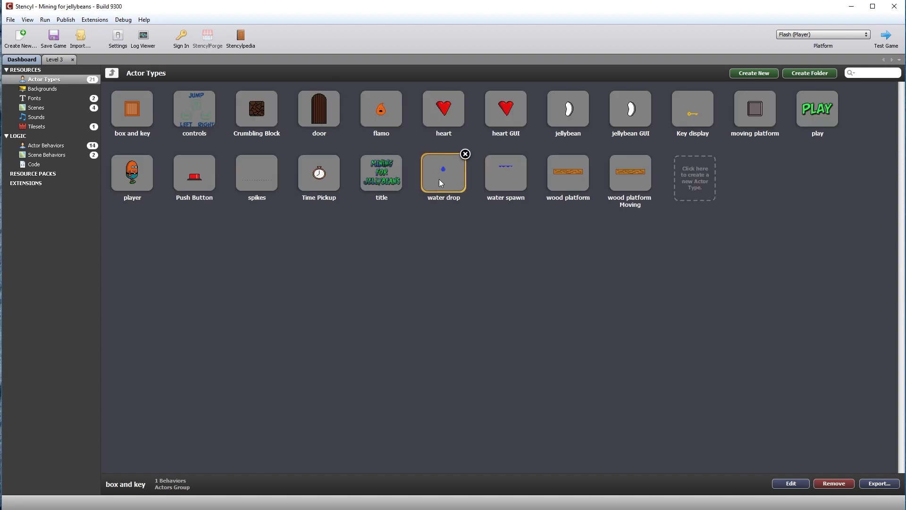
left_click(436, 73)
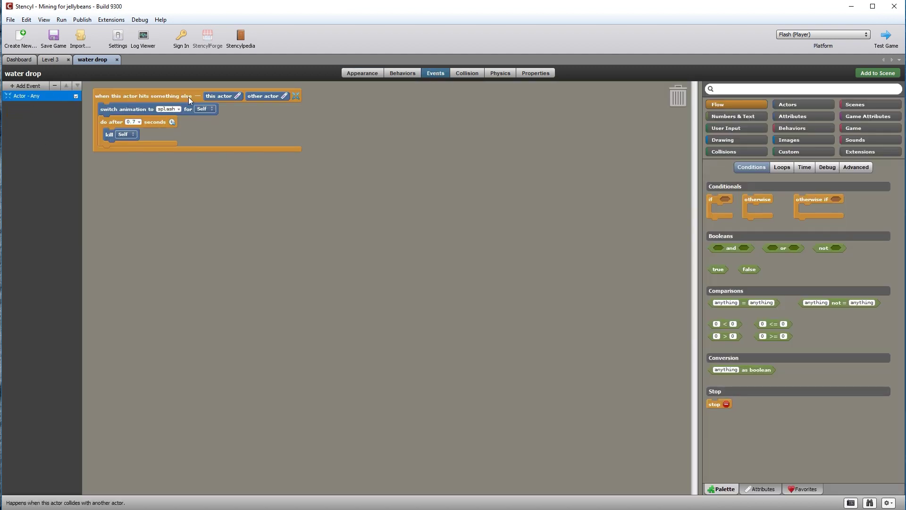
Add an actor event to the water drop that runs when Self exits the screen.
left_click(15, 87)
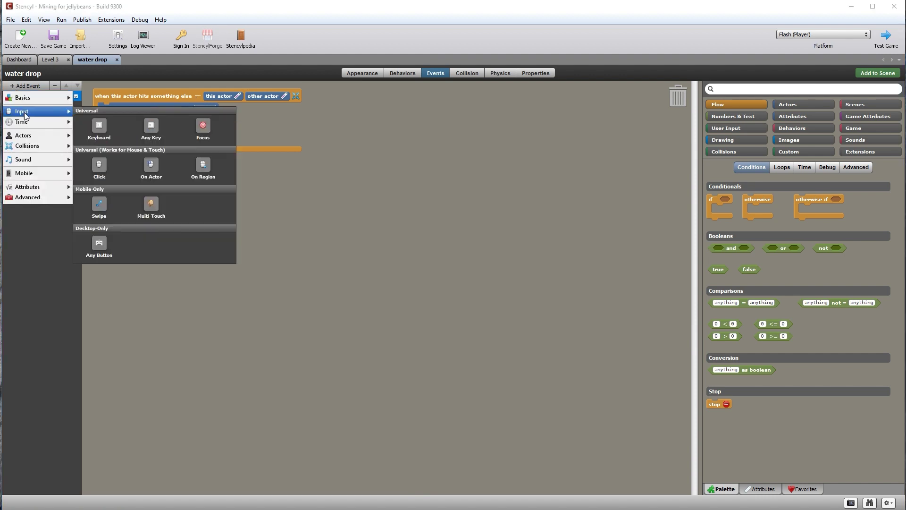
mouse_move(31, 137)
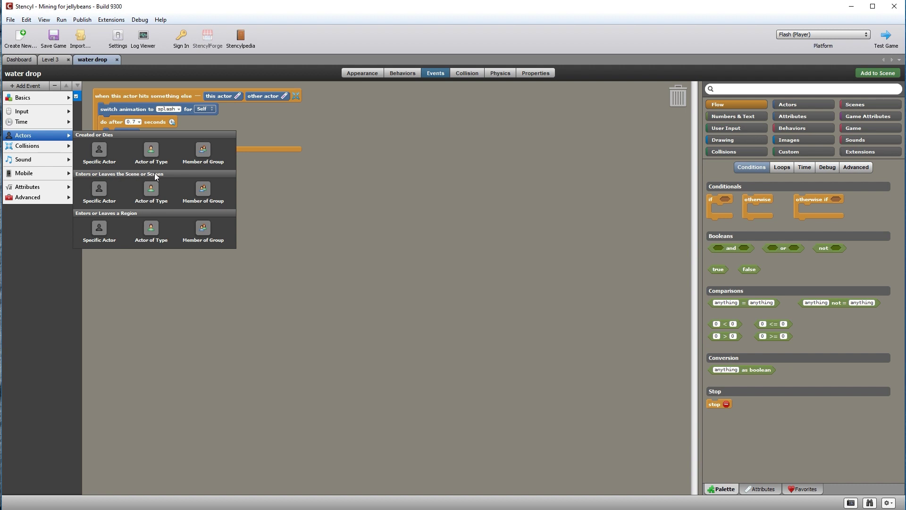
left_click(101, 191)
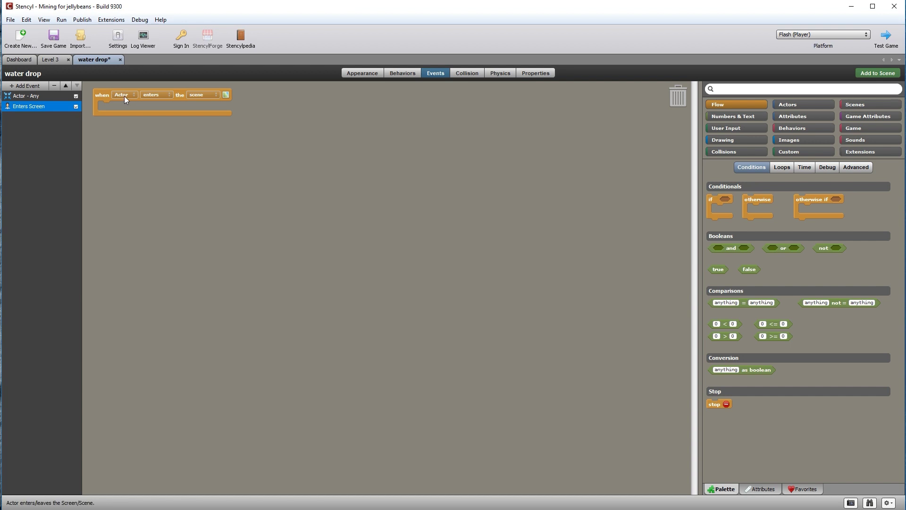
left_click(123, 96)
left_click(128, 126)
left_click(203, 105)
Place a kill Self block inside the screen-exit event, then save and close the water drop actor.
left_click(824, 105)
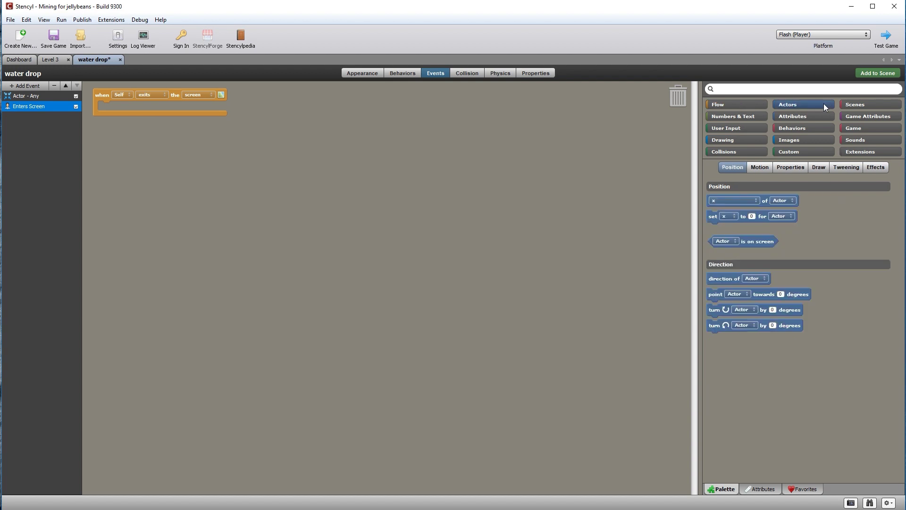
left_click(798, 168)
left_click_drag(713, 200, 113, 108)
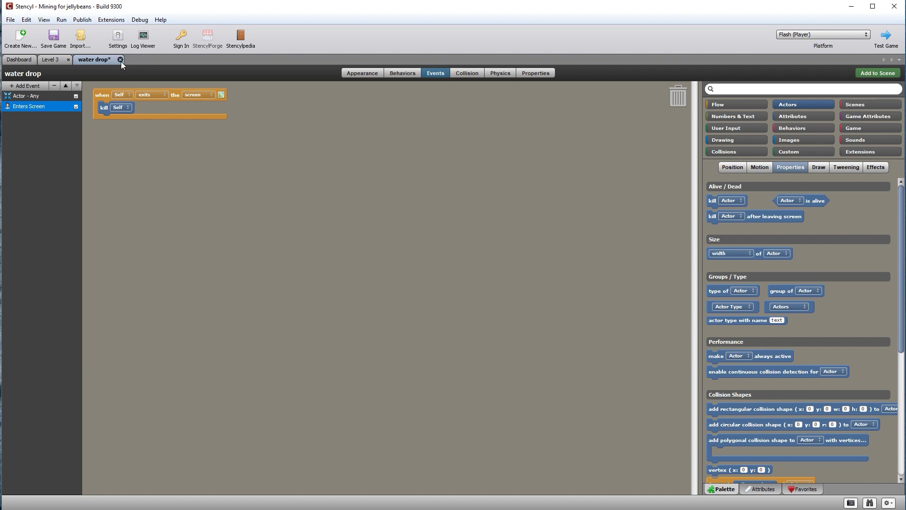
key("ctrl+s")
key("ctrl+w")
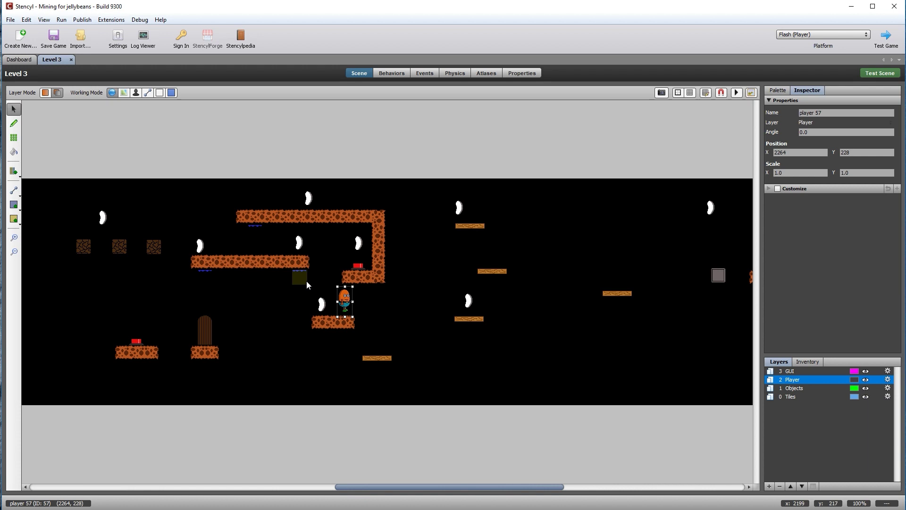
Move the player in Level 3 back to the start of the level, onto the lower floor platform.
left_click_drag(337, 302, 54, 293)
left_click_drag(416, 489, 235, 489)
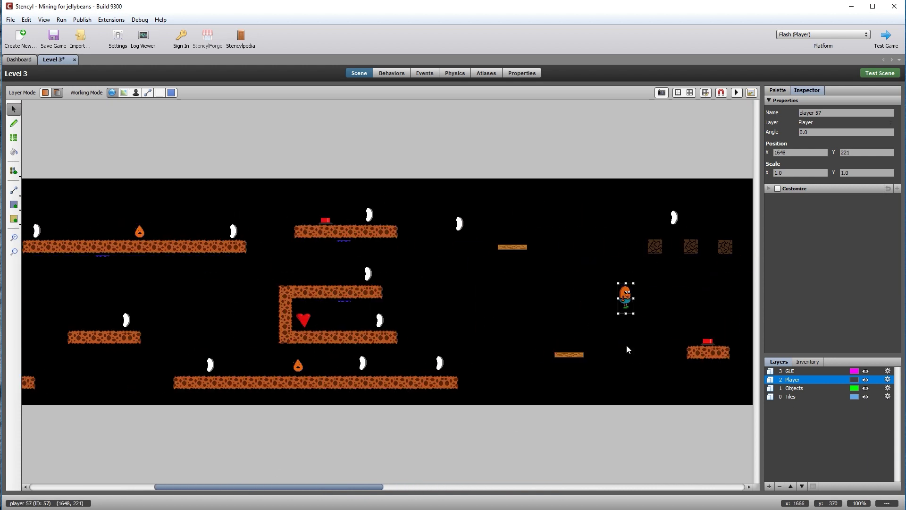
left_click_drag(624, 300, 73, 294)
left_click_drag(380, 489, 268, 489)
left_click_drag(432, 292, 206, 359)
left_click(336, 425)
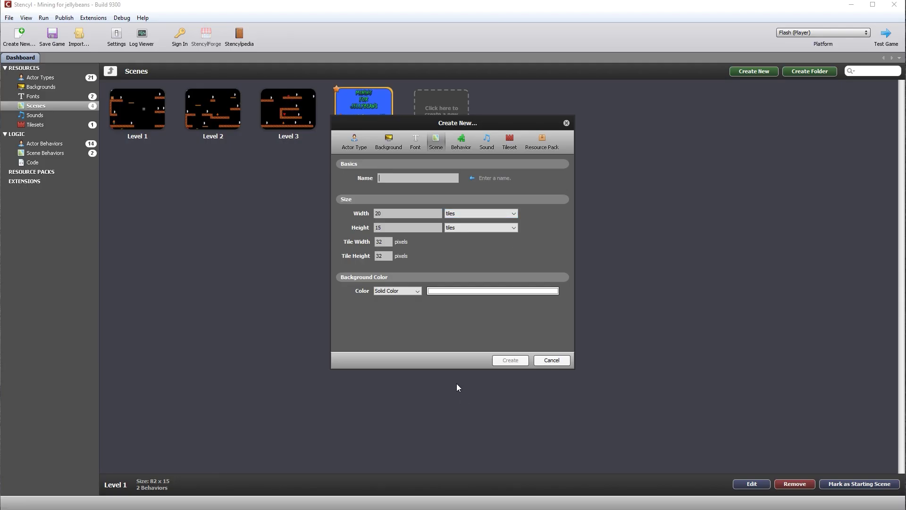
Create a new scene named Level 4, 120 tiles wide and 15 tiles high, with a black background.
type("Level 4")
double_click(385, 215)
type("12")
left_click(455, 290)
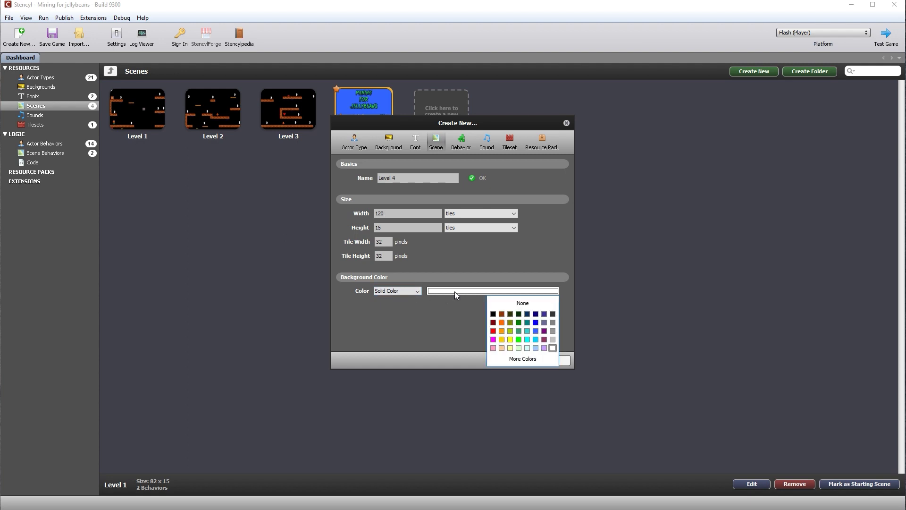
left_click(493, 314)
left_click(514, 362)
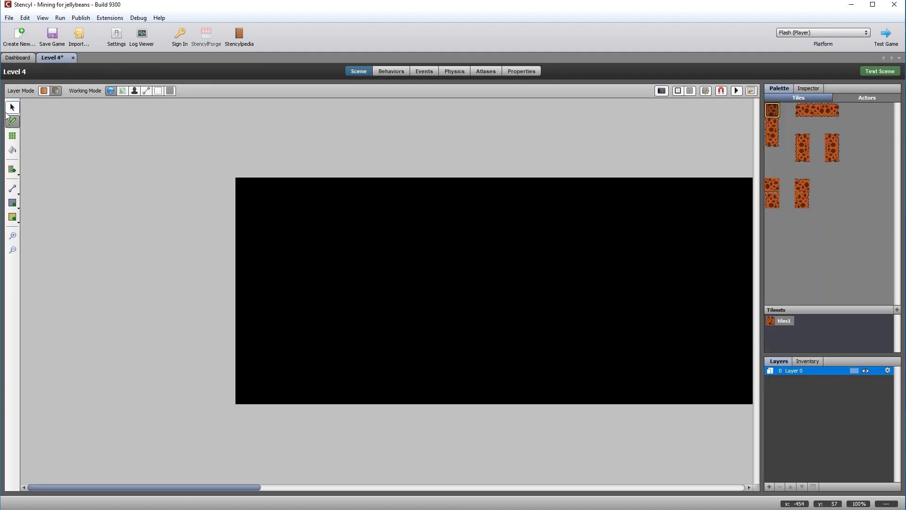
Switch to File Explorer and look through the images in the Level 4 art folder in Downloads.
left_click(12, 107)
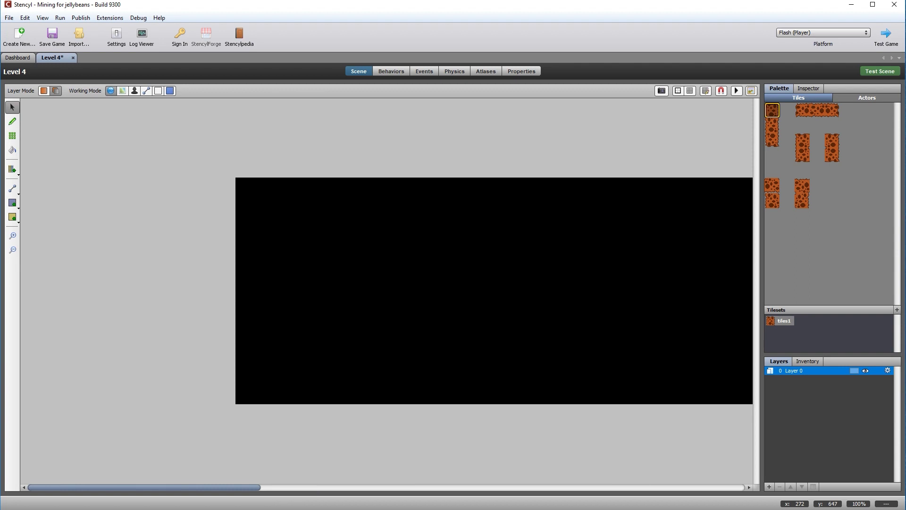
left_click(279, 509)
left_click(303, 271)
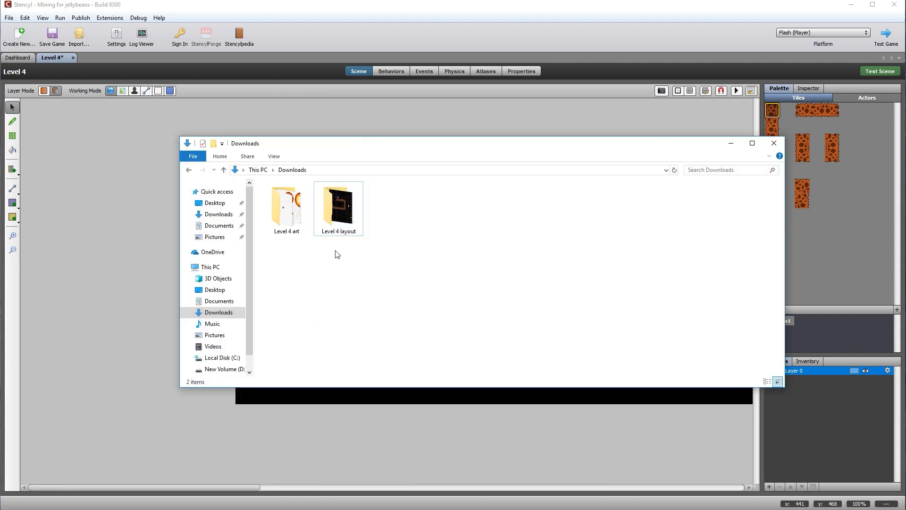
double_click(286, 210)
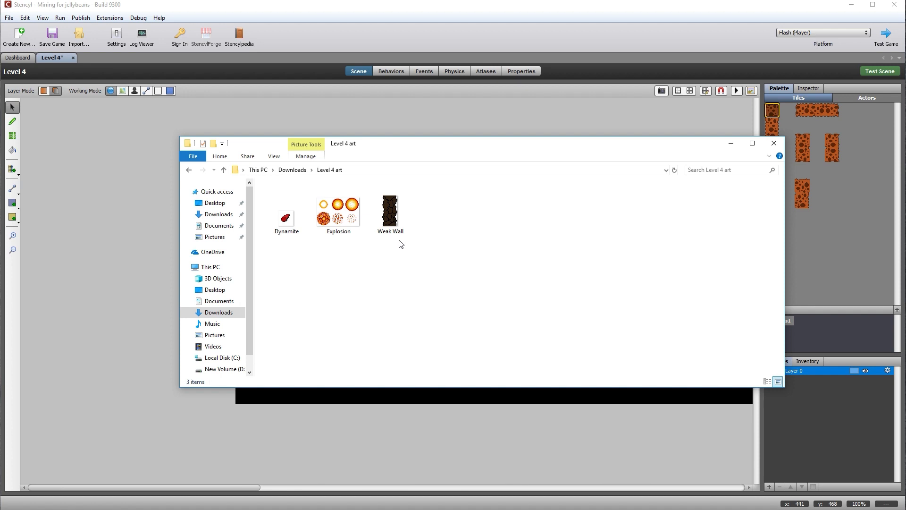
Examine the platform and object placement in the image from the Level 4 layout folder, then put File Explorer away.
left_click(292, 170)
double_click(343, 213)
double_click(293, 192)
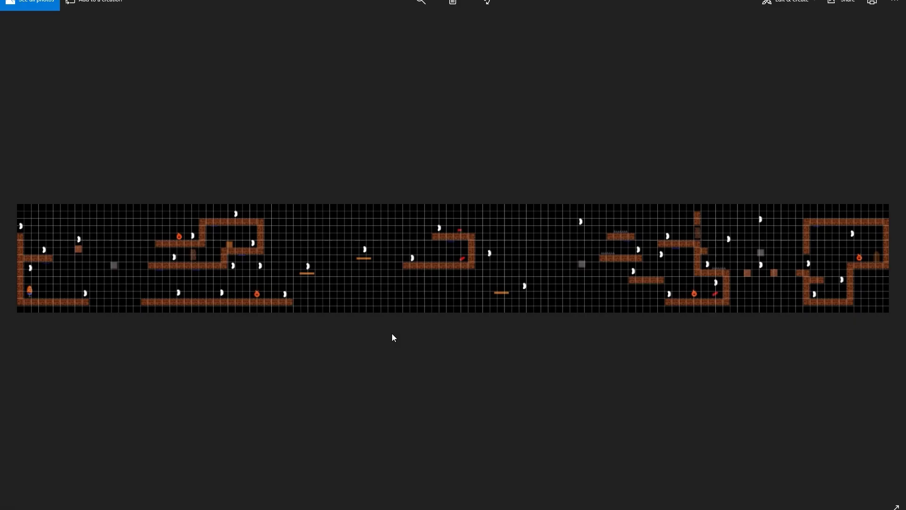
left_click(421, 2)
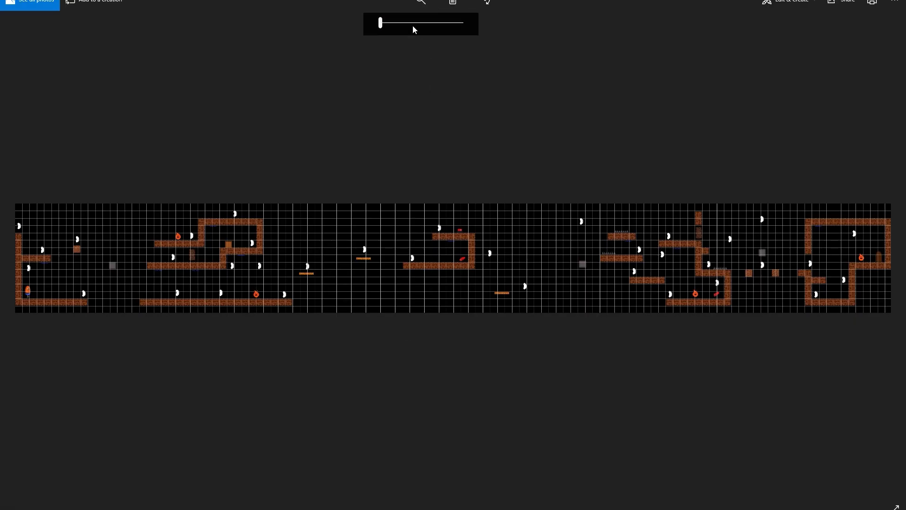
left_click_drag(382, 23, 408, 23)
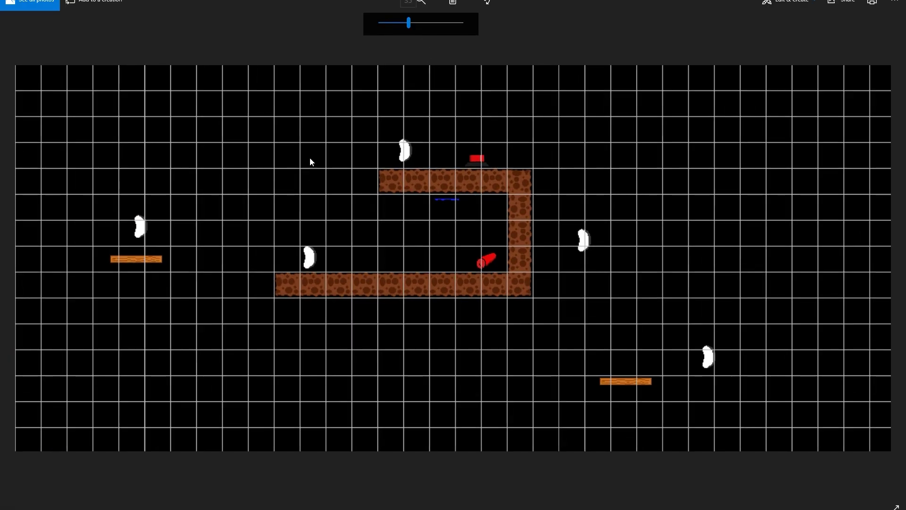
left_click_drag(228, 340, 658, 323)
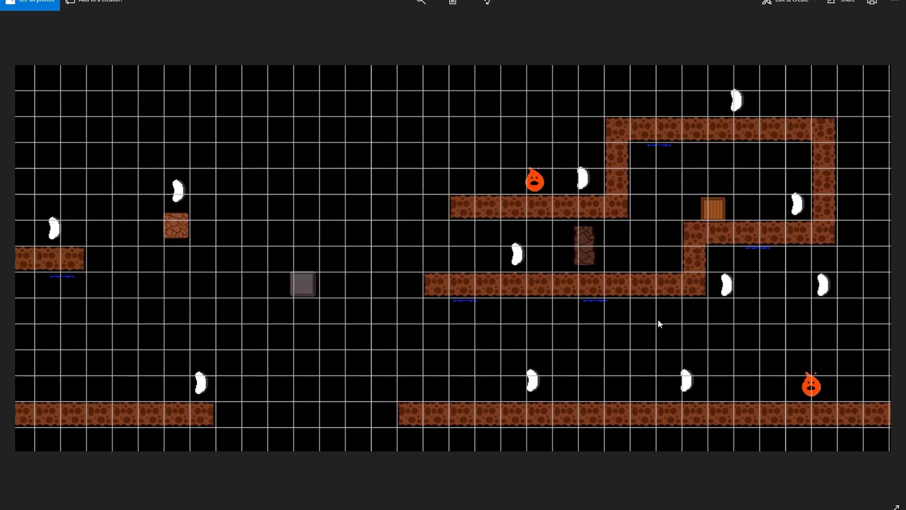
left_click_drag(160, 330, 293, 328)
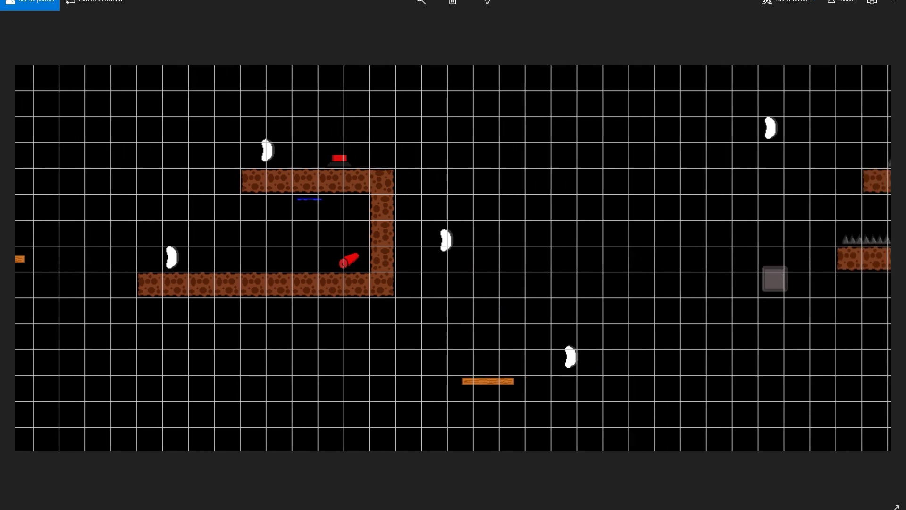
key("alt+F4")
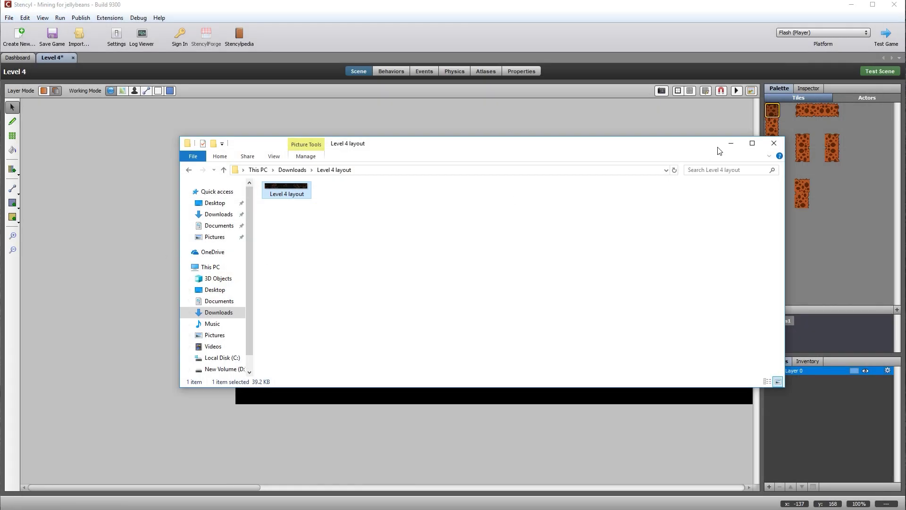
left_click(731, 142)
Review Level 3's layers, GUI behavior attributes and gravity settings as a reference, then return to Level 4.
left_click(18, 57)
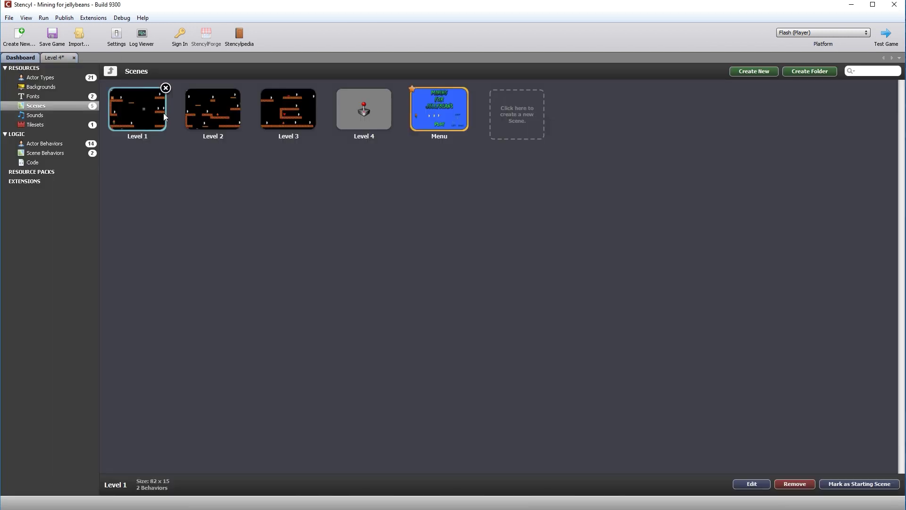
double_click(283, 121)
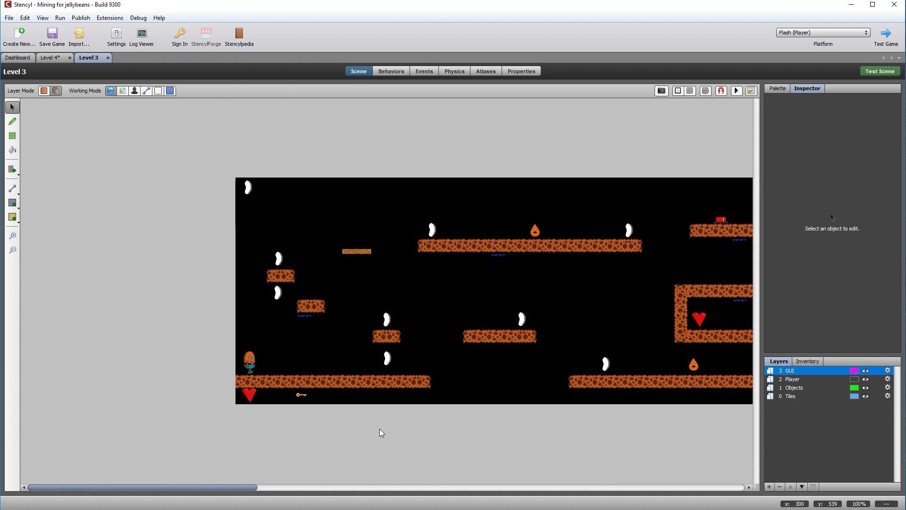
left_click(391, 71)
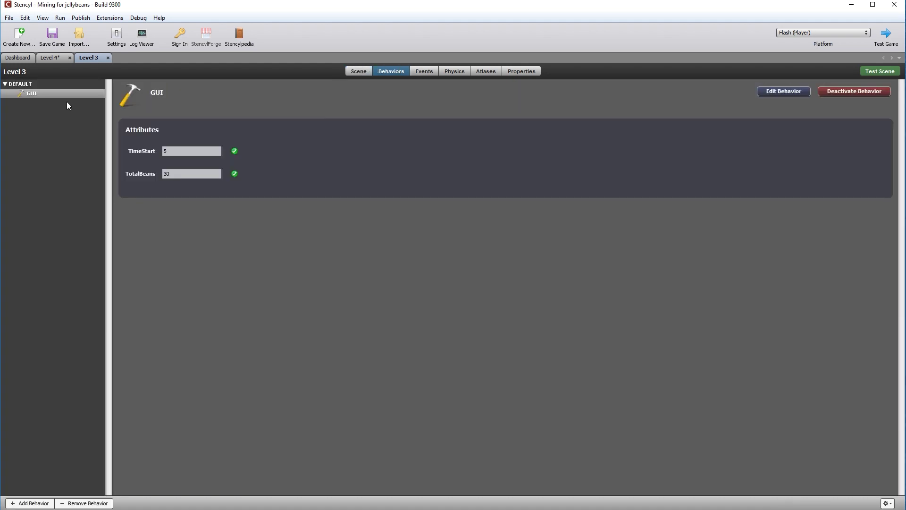
left_click(462, 72)
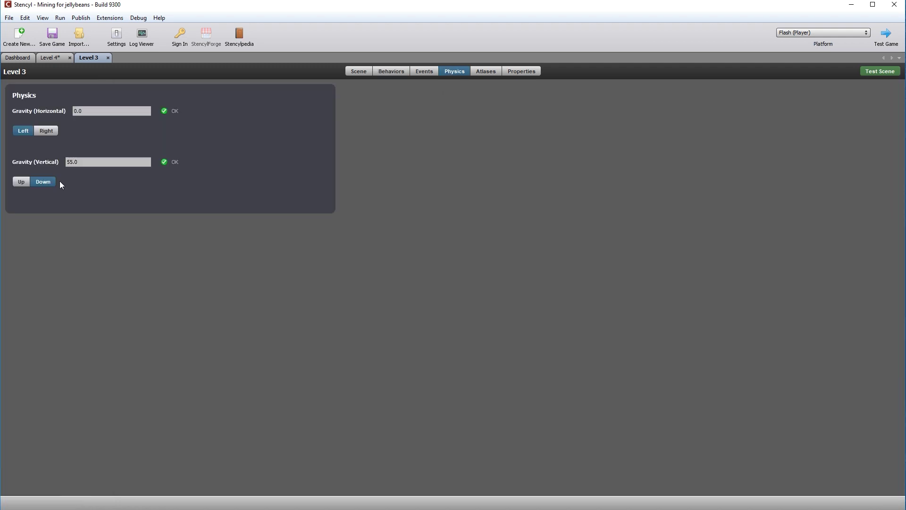
left_click(362, 71)
left_click(53, 58)
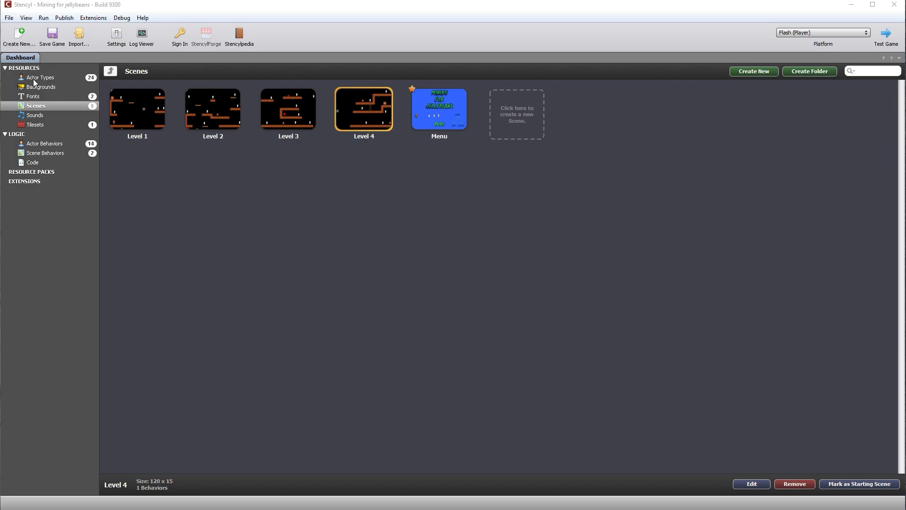
Review the Dynamite actor type's appearance, collision shape and general physics settings.
left_click(33, 77)
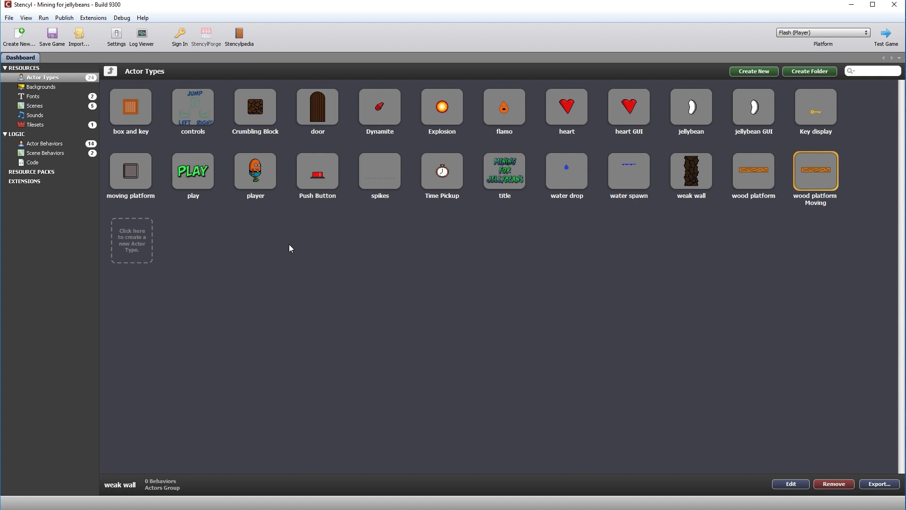
left_click(386, 110)
double_click(387, 110)
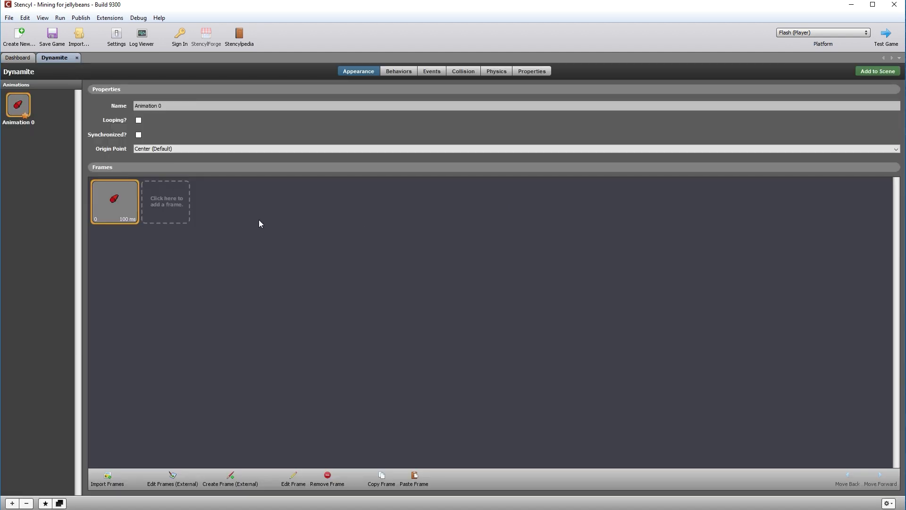
left_click(463, 71)
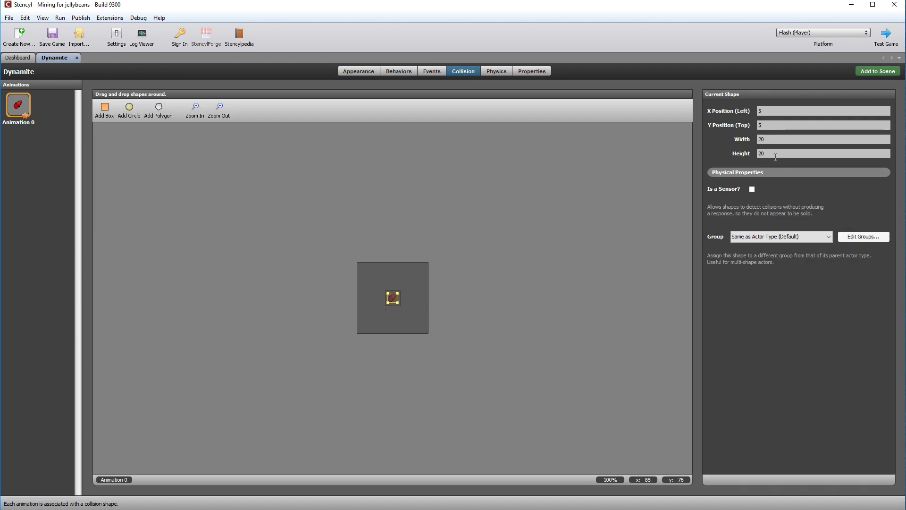
left_click(497, 73)
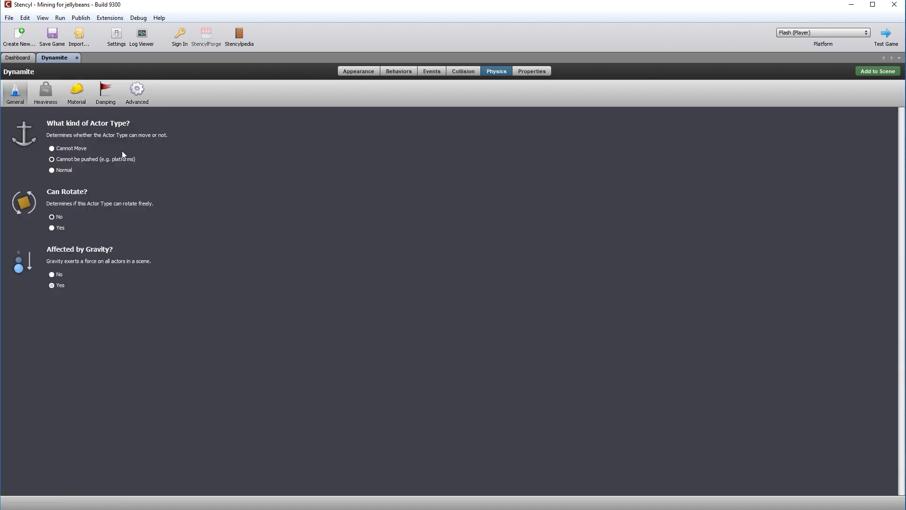
Review the Explosion actor type's animation frames, collision shape and general physics settings.
left_click(17, 57)
double_click(442, 107)
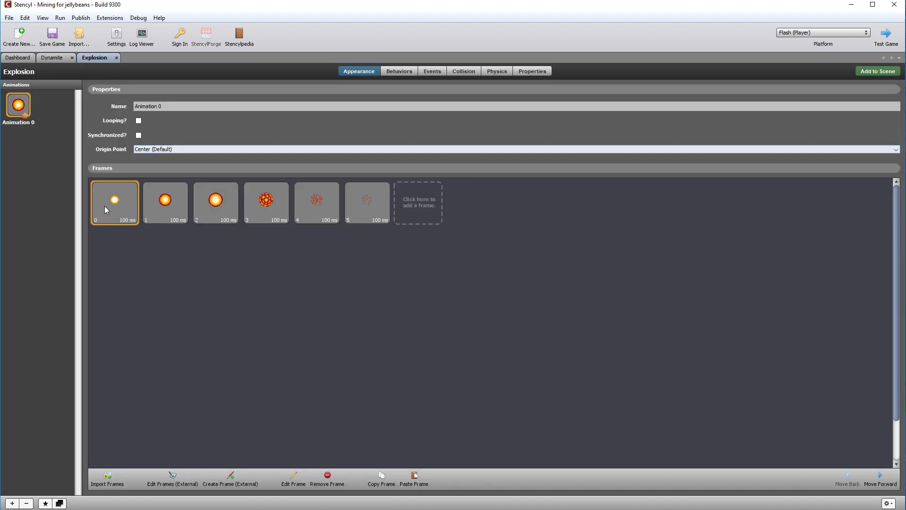
left_click(464, 71)
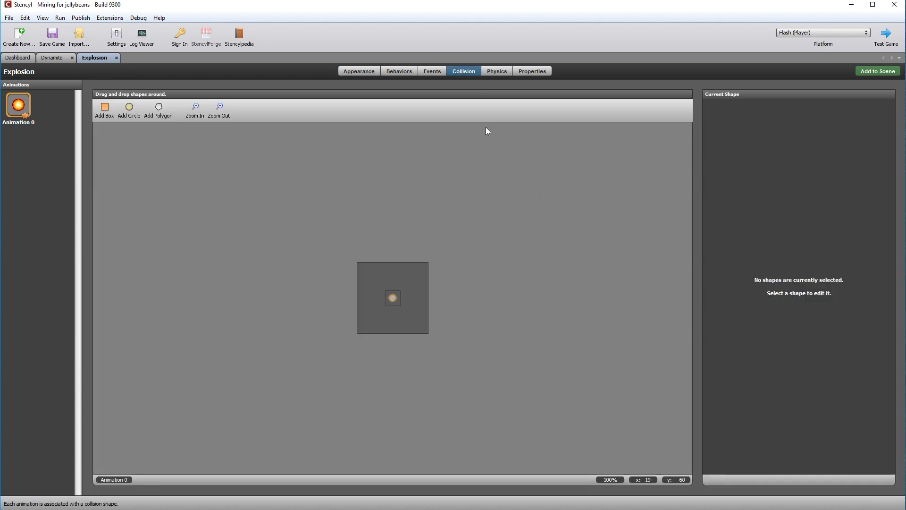
left_click(498, 73)
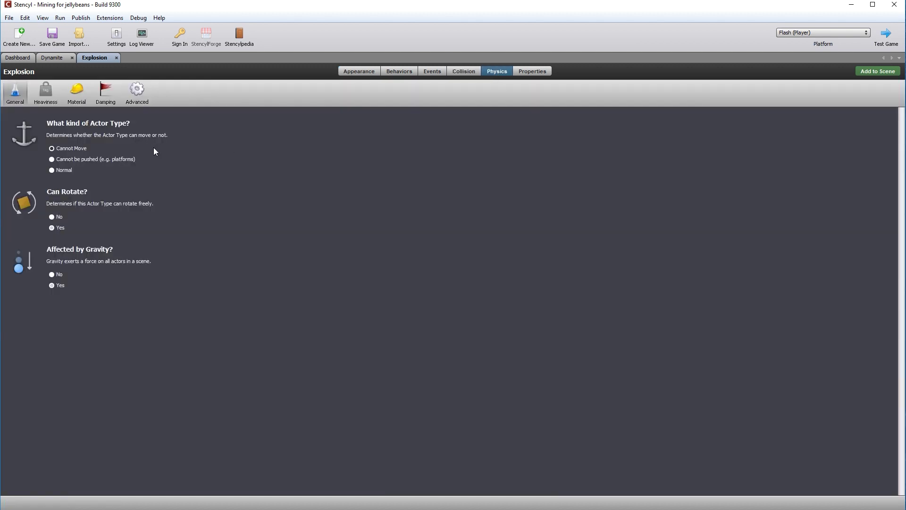
Review the weak wall actor type's appearance, collision shape and general physics settings.
left_click(23, 59)
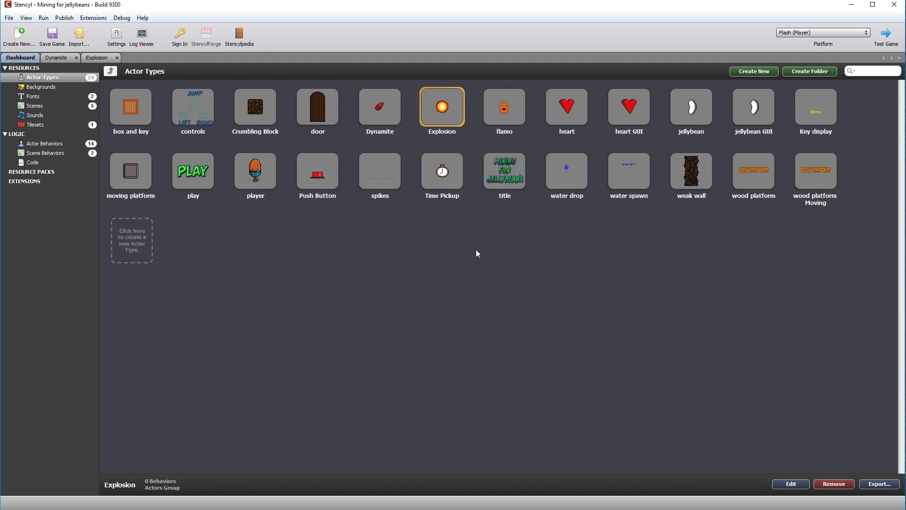
double_click(697, 180)
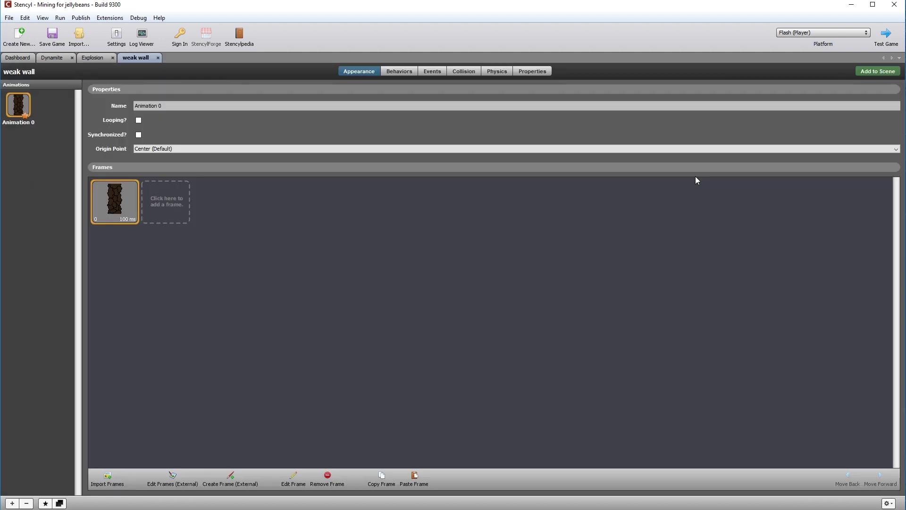
left_click(463, 71)
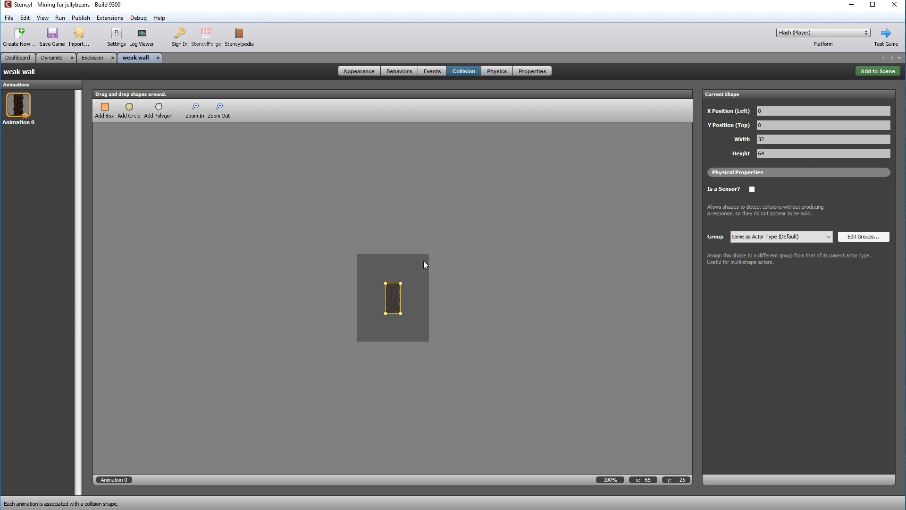
left_click(503, 73)
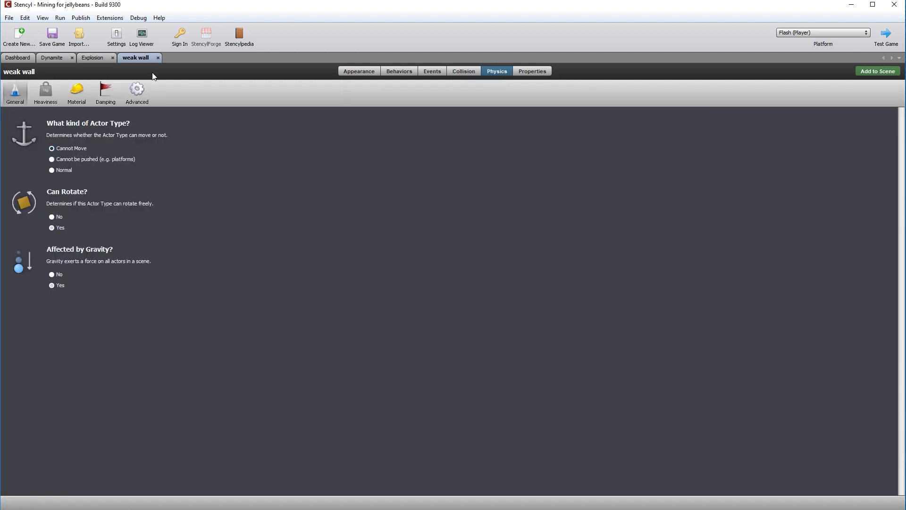
Close the weak wall, Explosion and Dynamite actor types and open the Level 4 scene.
left_click(158, 57)
left_click(116, 58)
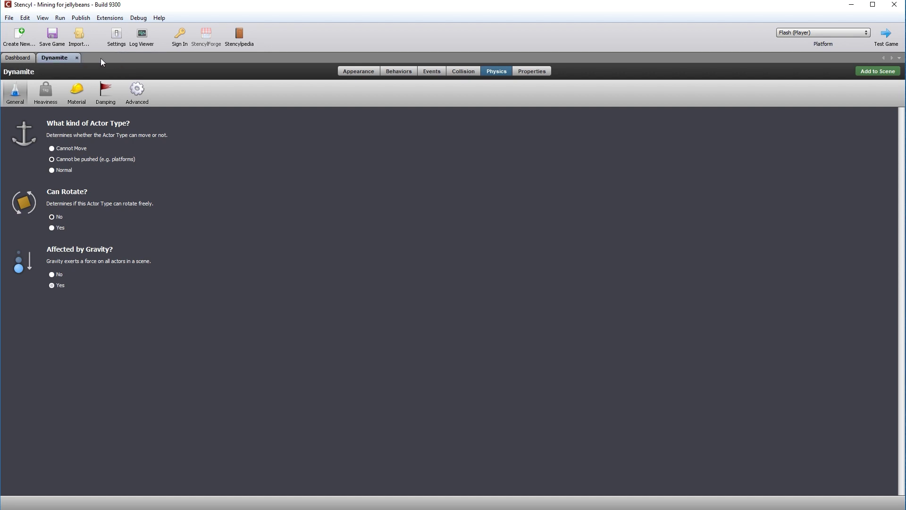
left_click(72, 57)
left_click(28, 105)
double_click(391, 116)
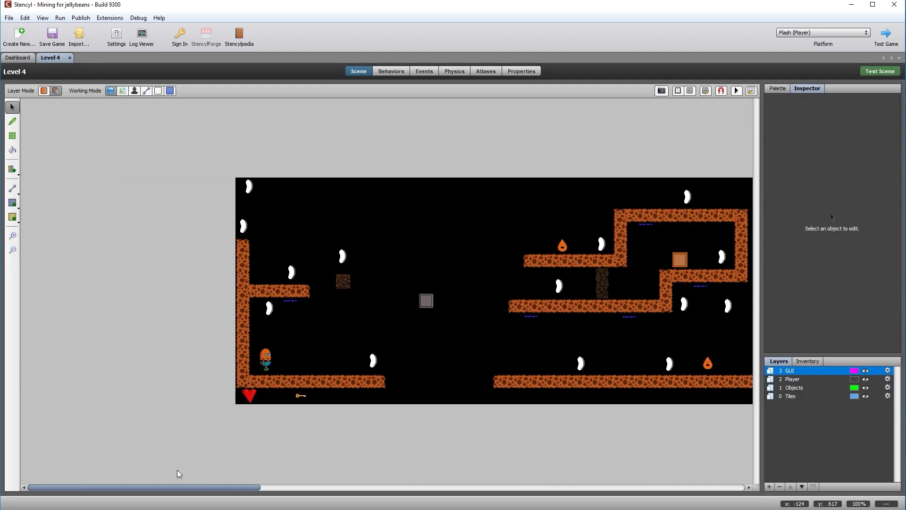
Look over Level 4's layout and check the customized settings of the push button and its moving wood platform.
left_click_drag(196, 489, 645, 508)
scroll(557, 234, "left", 6)
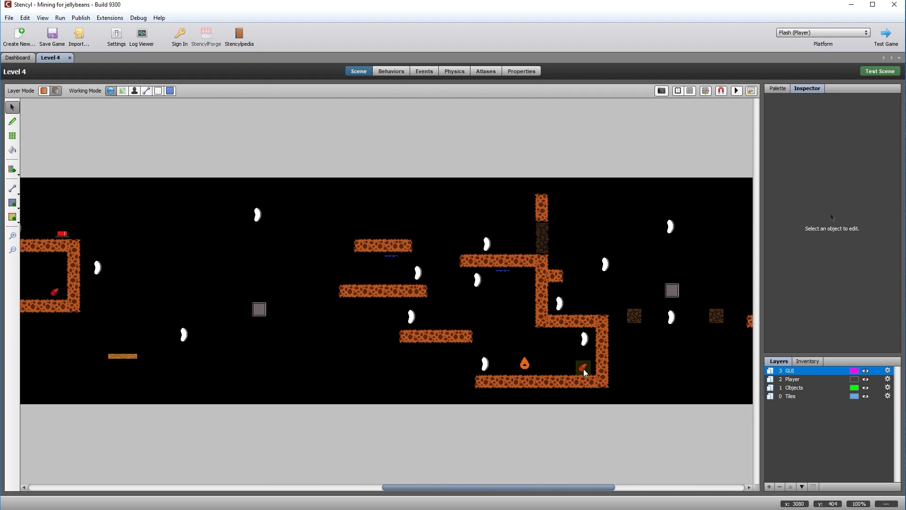
scroll(406, 486, "left", 6)
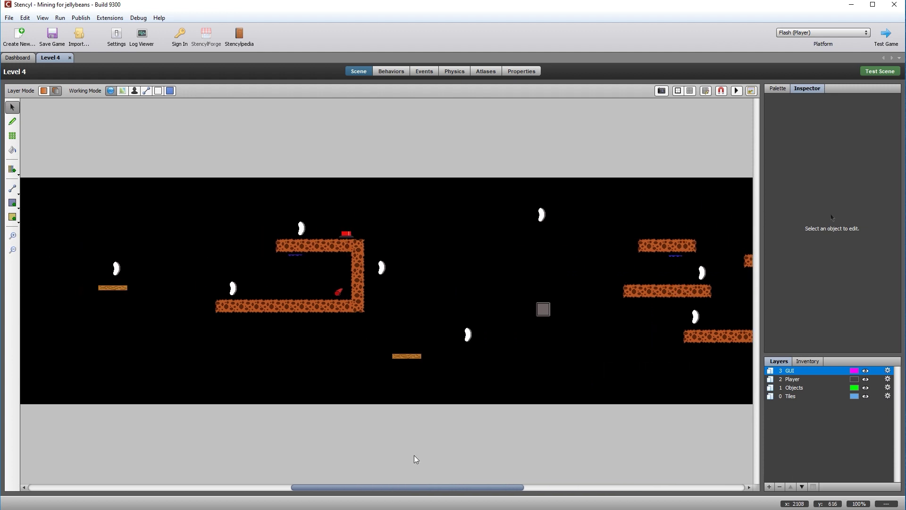
left_click(345, 232)
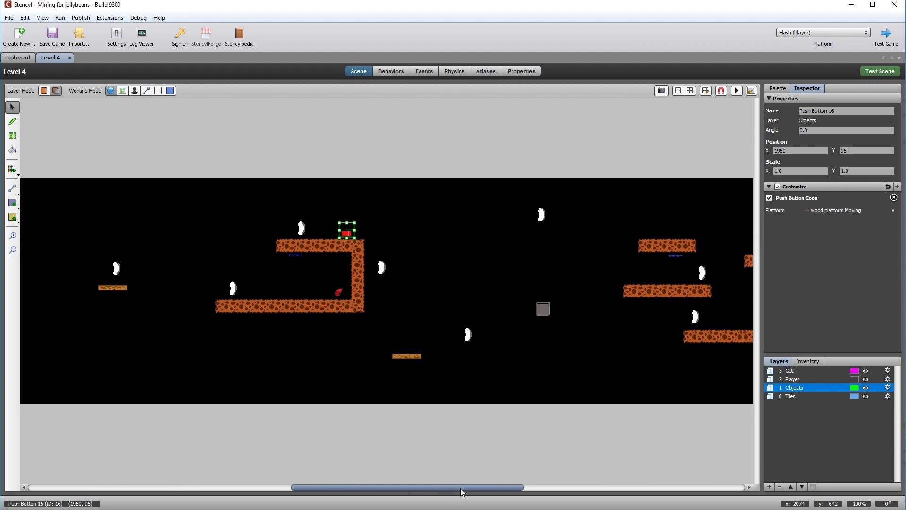
left_click(408, 356)
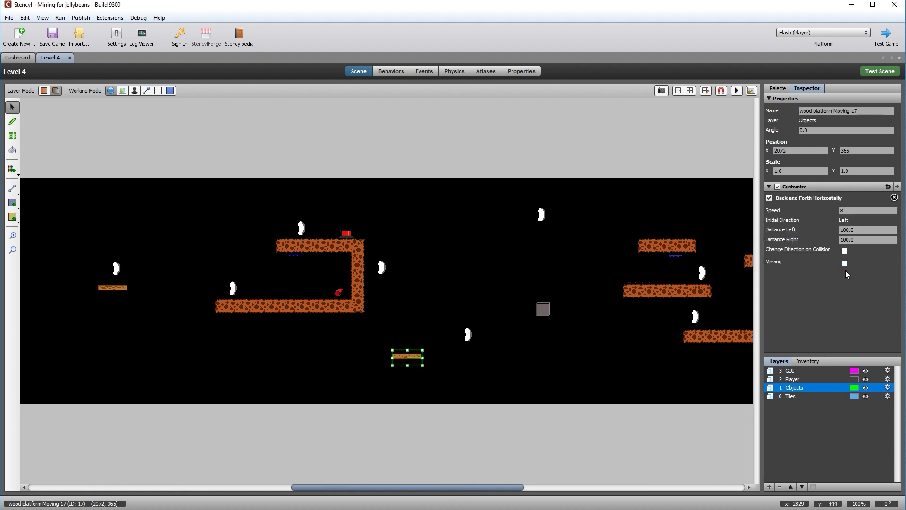
left_click_drag(464, 491, 249, 506)
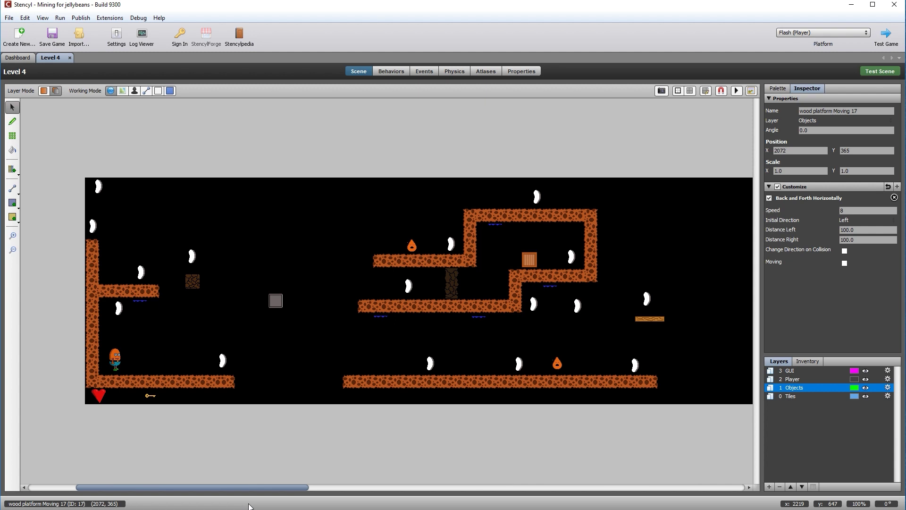
Review Level 4's created event and the GUI behavior's attributes, and return to the scene layout.
left_click(425, 71)
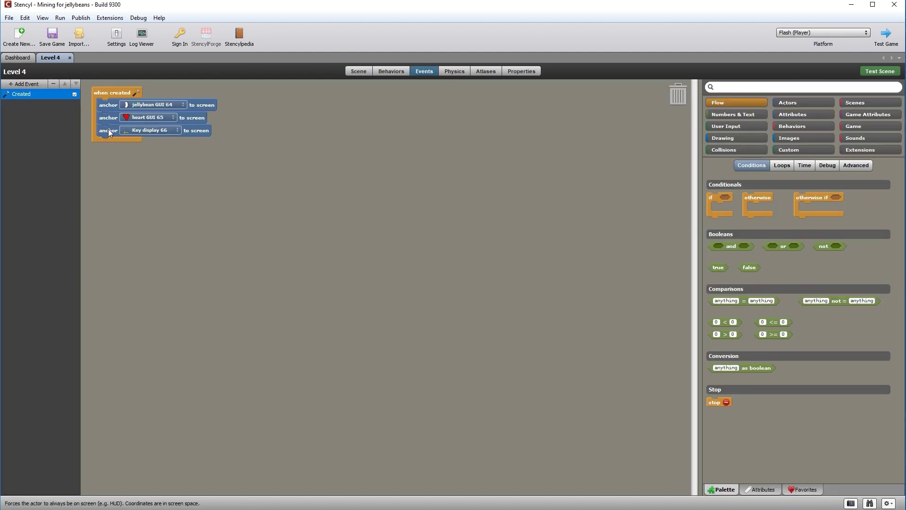
left_click(391, 71)
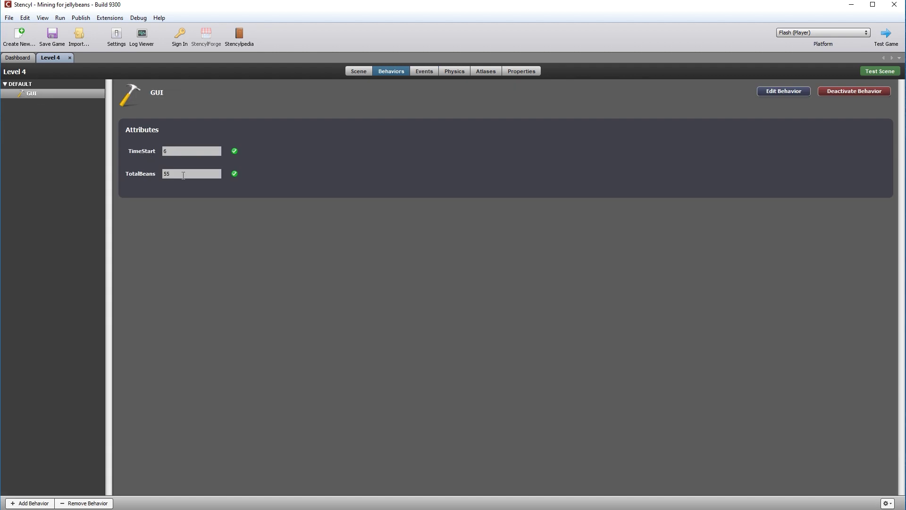
left_click(357, 72)
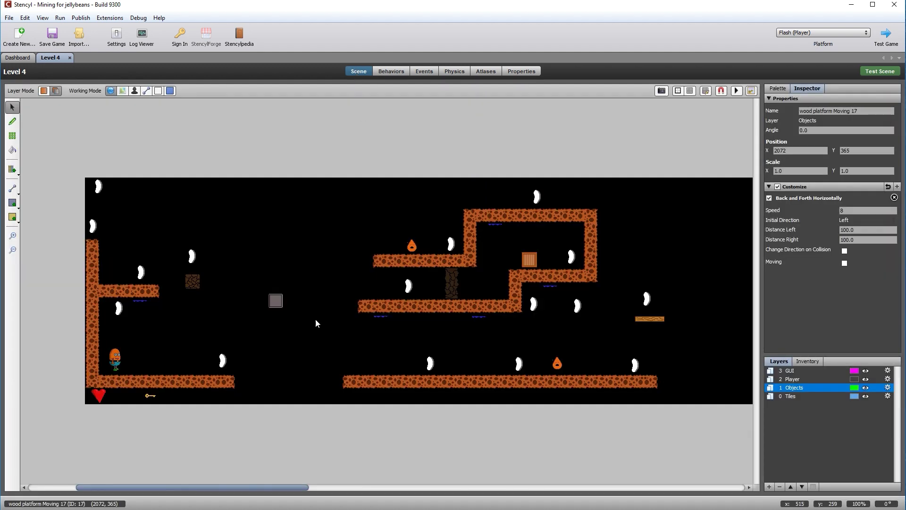
Inspect the Door Open settings of Level 4's door and the region surrounding it.
left_click_drag(215, 488, 494, 488)
scroll(246, 308, "right", 5)
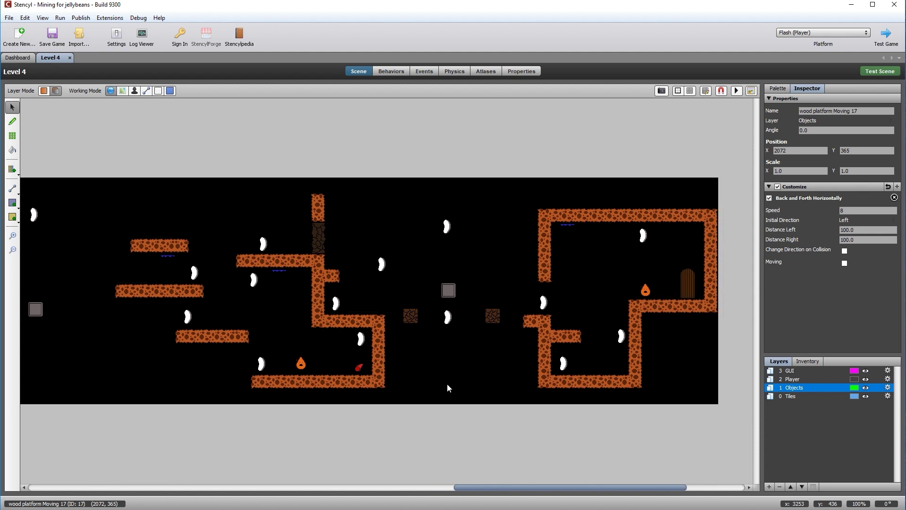
left_click(689, 287)
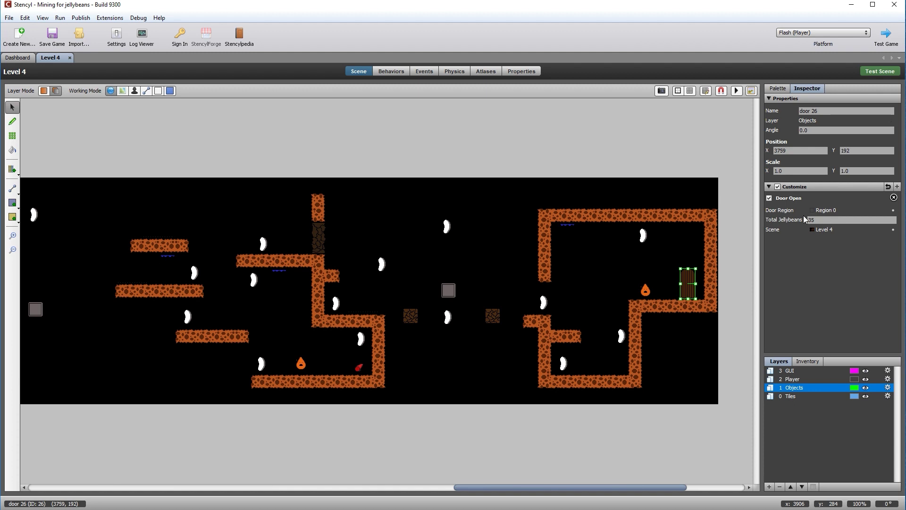
left_click(158, 91)
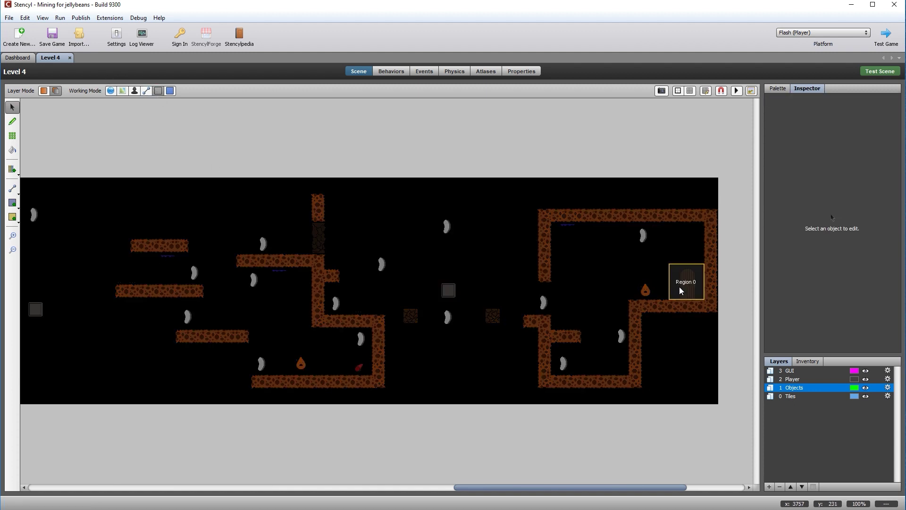
left_click(113, 90)
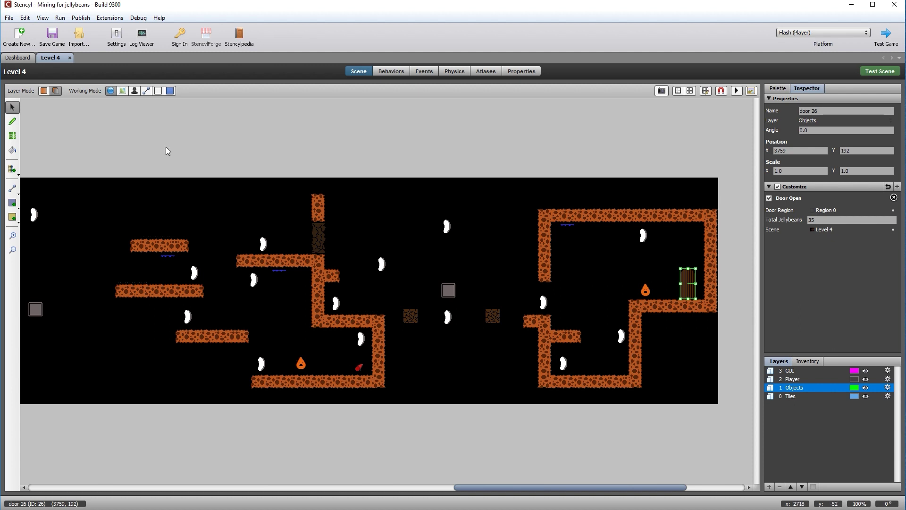
In Level 3, set the door's destination scene to Level 4 and close the Level 3 scene.
left_click(14, 59)
double_click(292, 120)
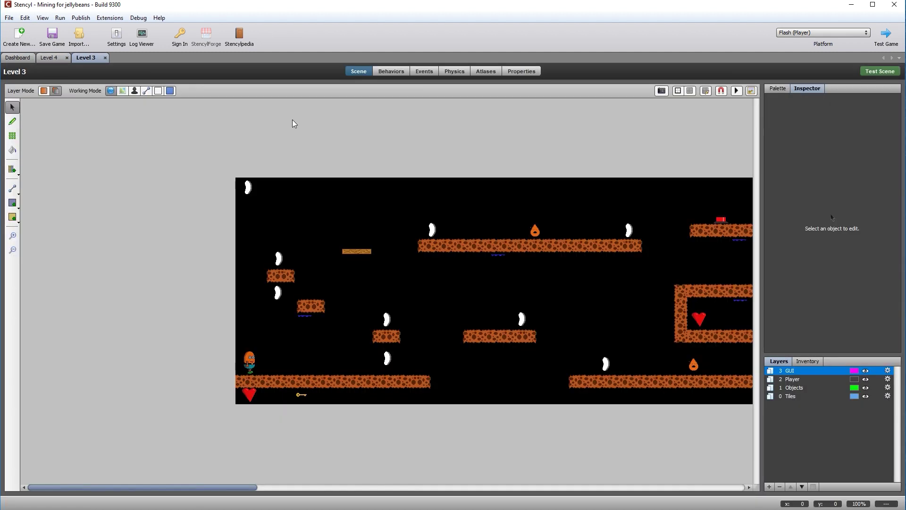
left_click_drag(216, 486, 472, 491)
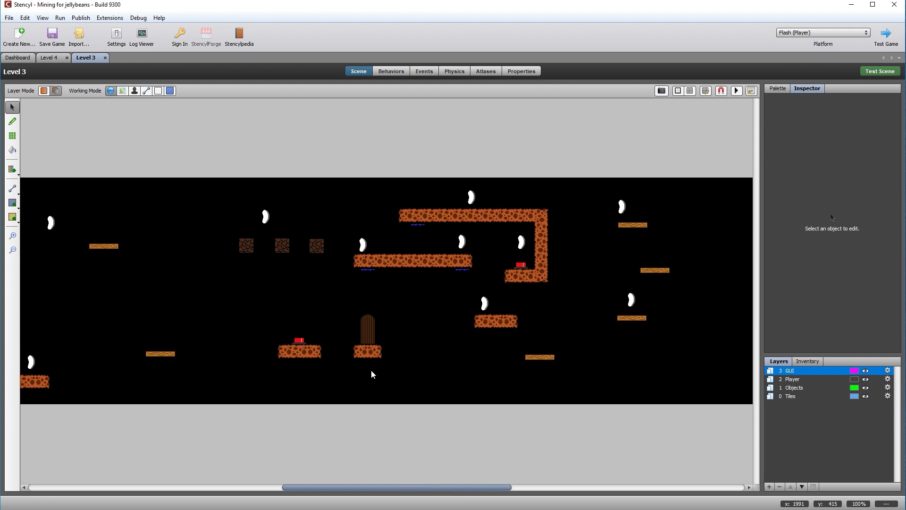
left_click(364, 318)
left_click(834, 230)
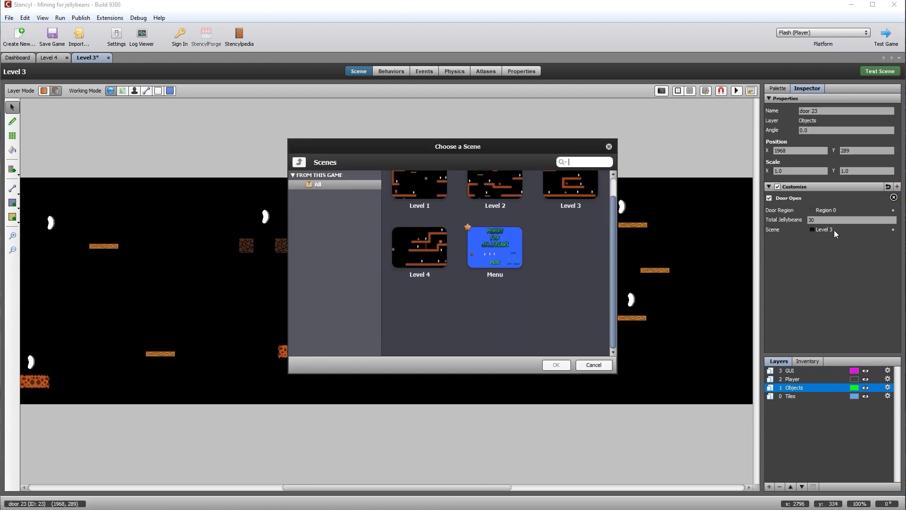
left_click(420, 249)
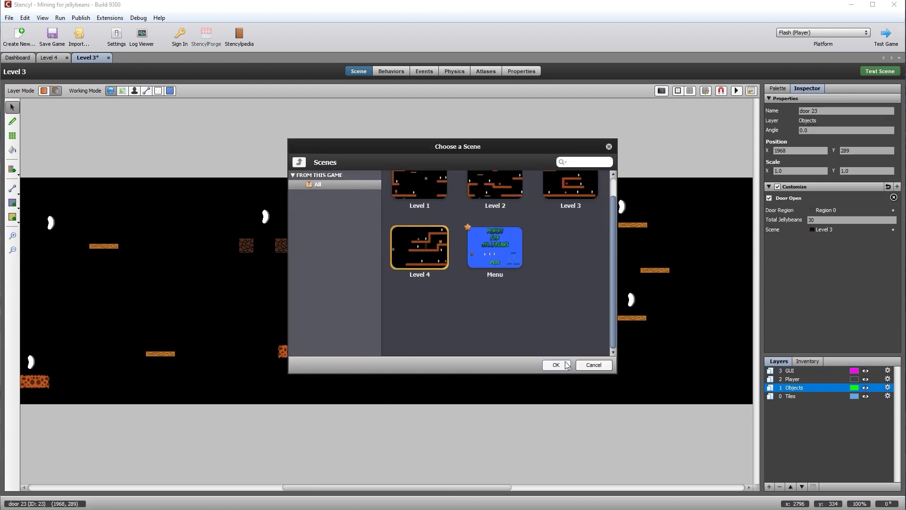
left_click(566, 364)
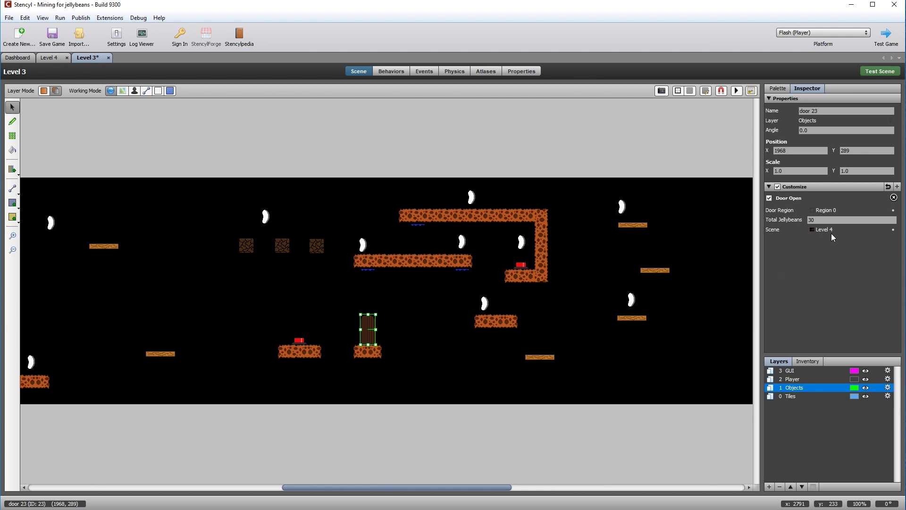
left_click(108, 57)
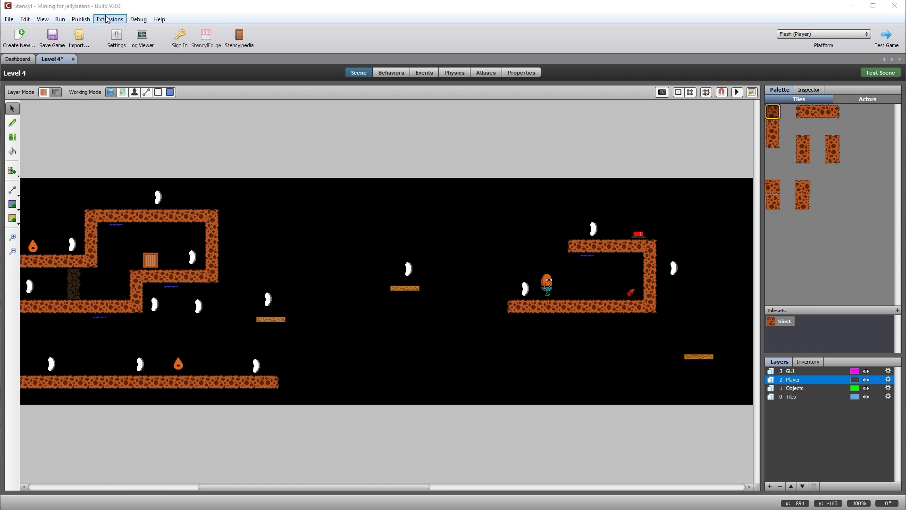
Add a game control named T and assign the T key to it in the game settings.
left_click(117, 39)
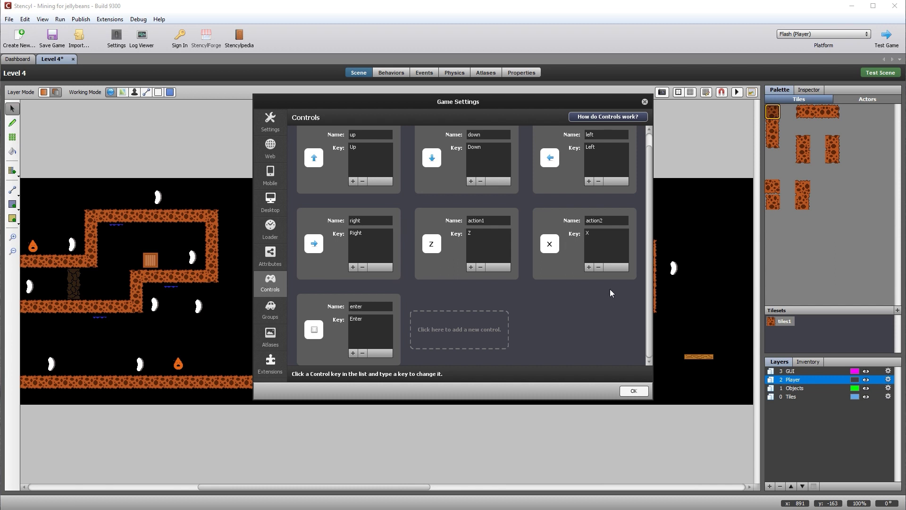
mouse_move(650, 273)
left_mouse_down()
mouse_move(650, 259)
mouse_move(650, 281)
left_mouse_up()
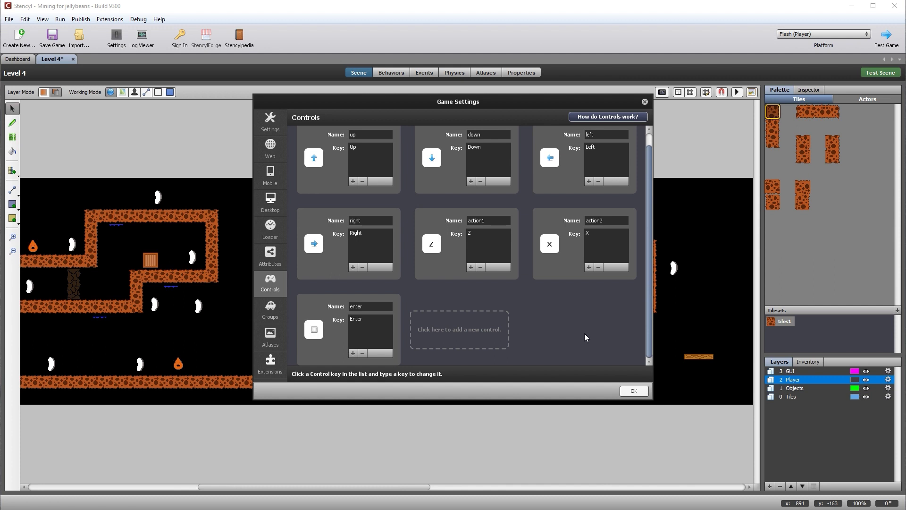
left_click(464, 329)
left_click_drag(486, 306, 455, 309)
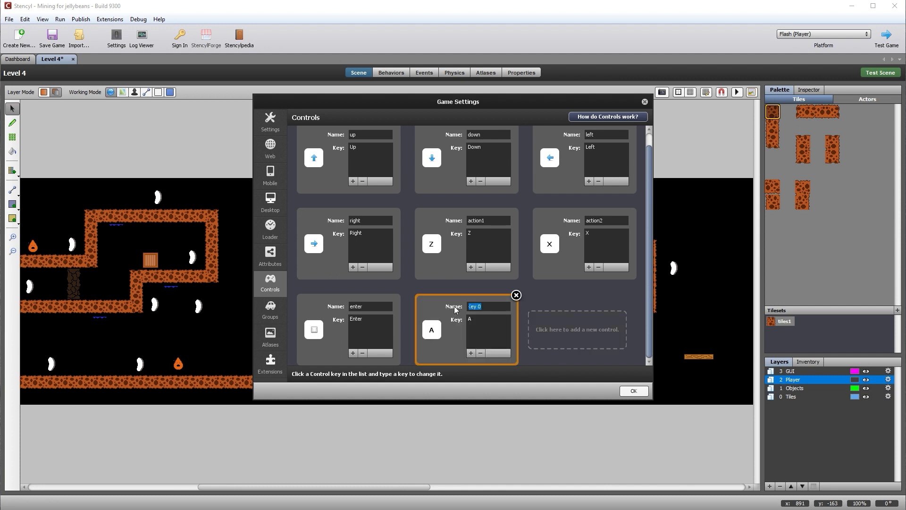
type("T")
left_click(473, 319)
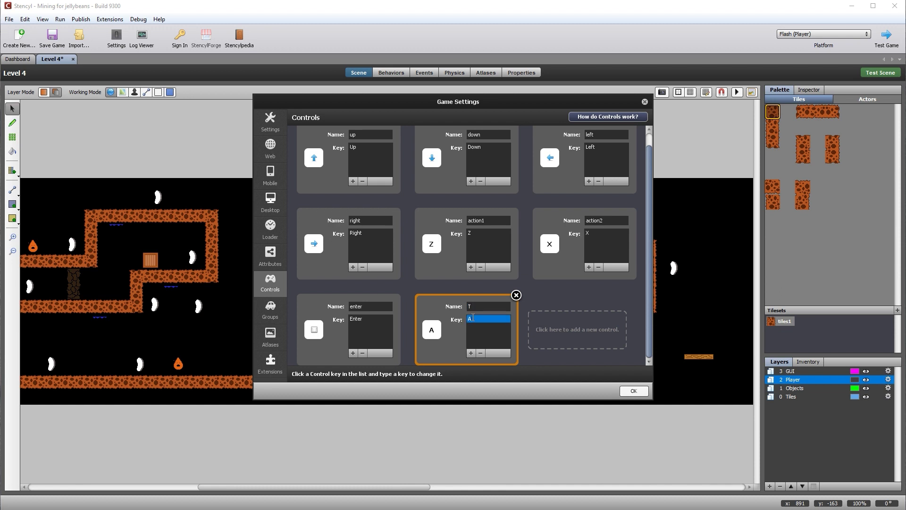
key("t")
left_click(633, 391)
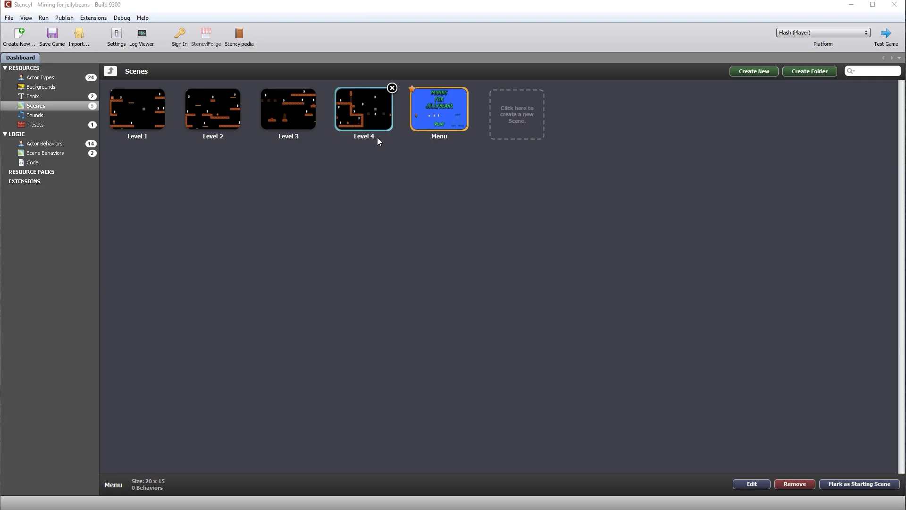
Open Level 4, look over the dynamite pickup and the start of the level, and close the scene.
double_click(364, 122)
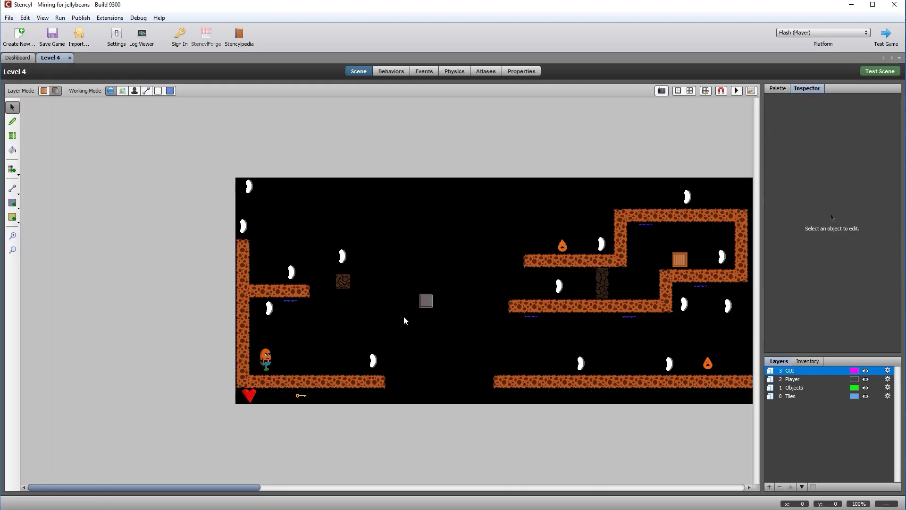
left_click_drag(236, 488, 466, 501)
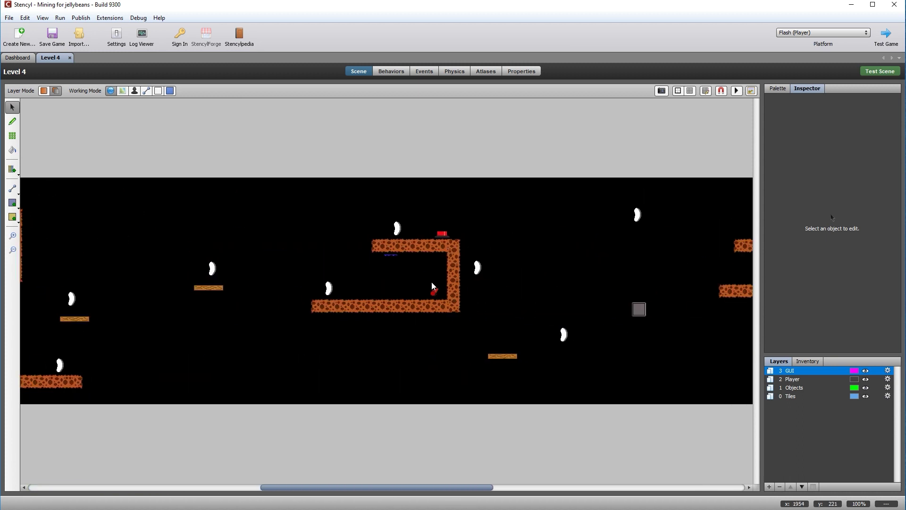
left_click_drag(464, 489, 275, 489)
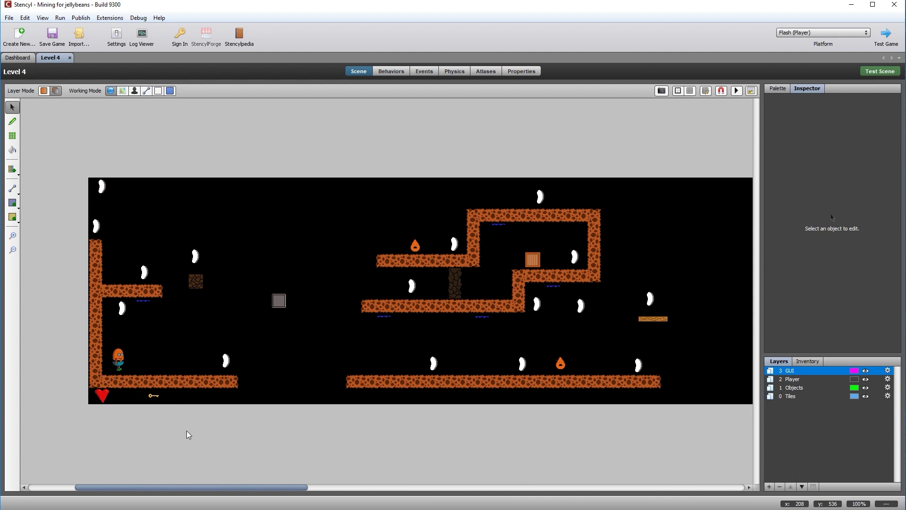
left_click(69, 57)
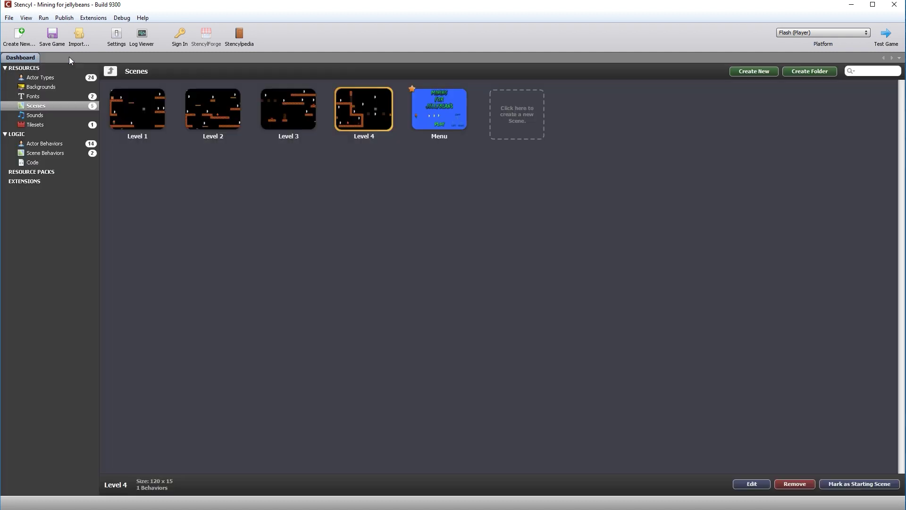
Open the Pickups actor behavior and add an event for collision with an actor of type.
left_click(38, 144)
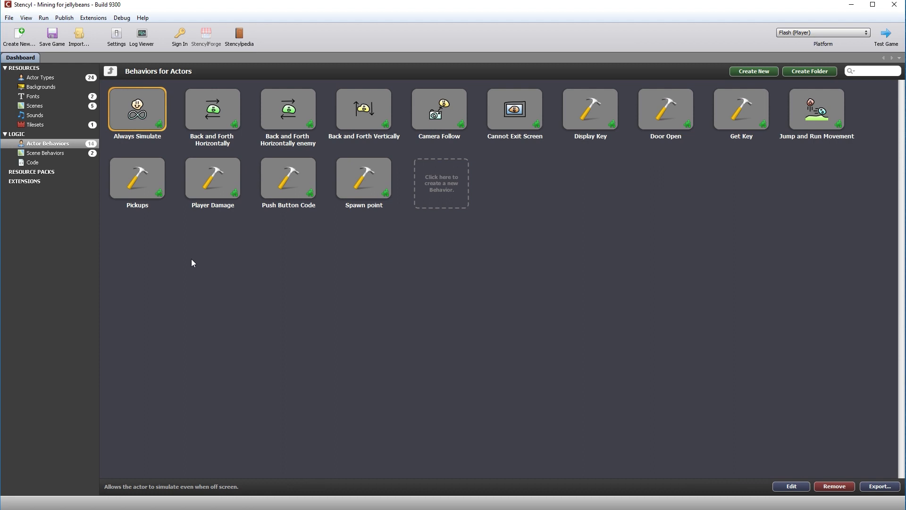
double_click(129, 179)
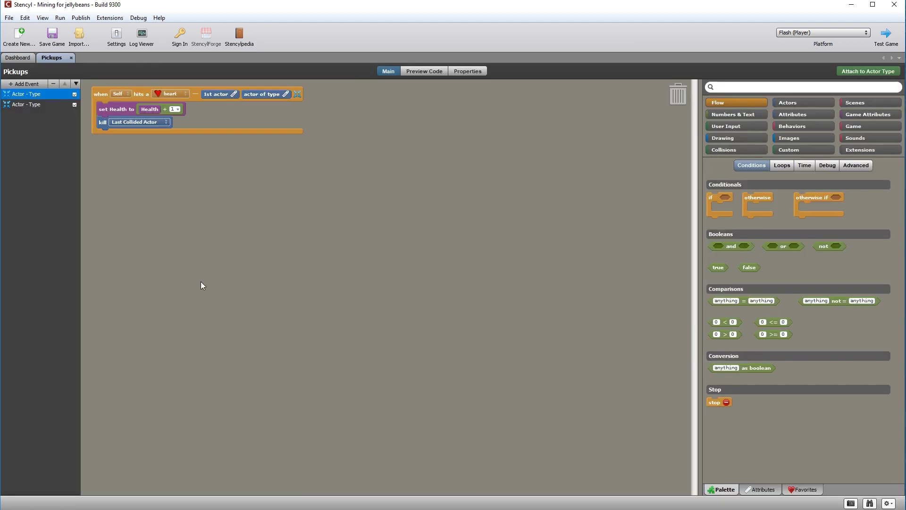
left_click(42, 104)
left_click(16, 84)
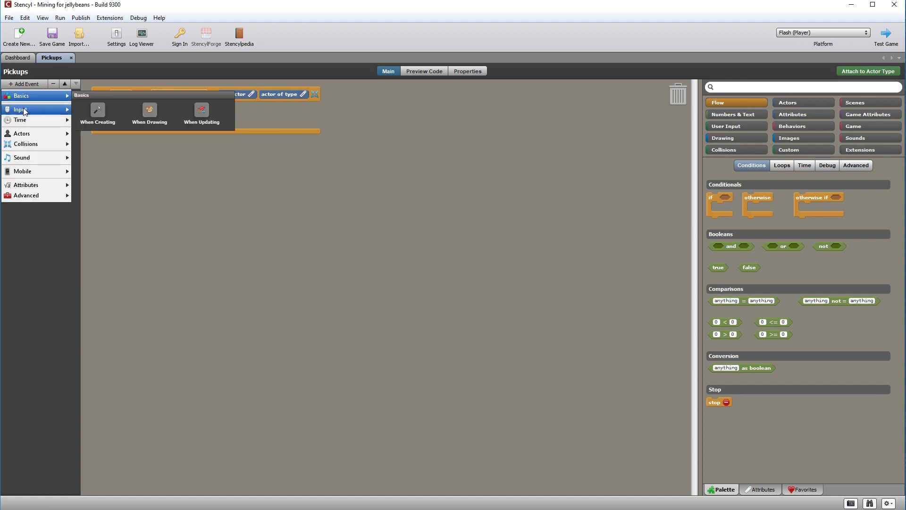
mouse_move(37, 144)
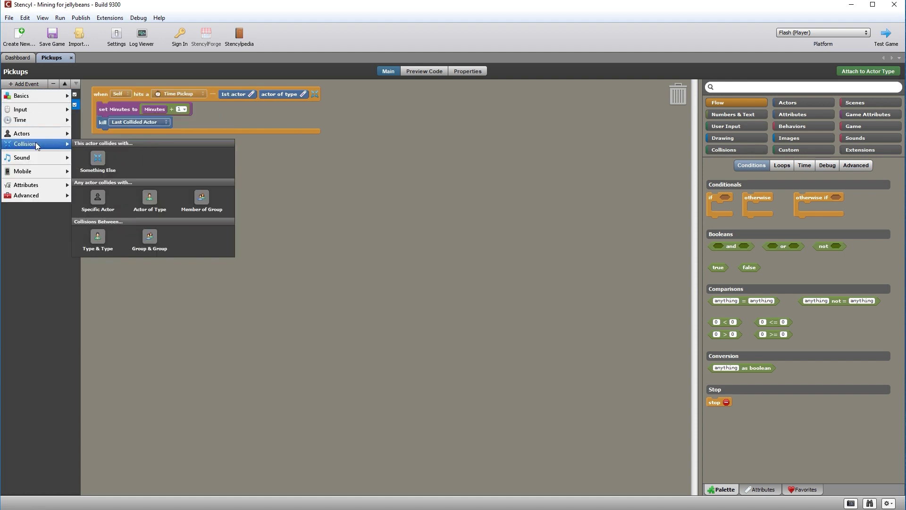
left_click(149, 198)
Set the new collision event to run when Self hits the Dynamite actor type.
left_click(129, 95)
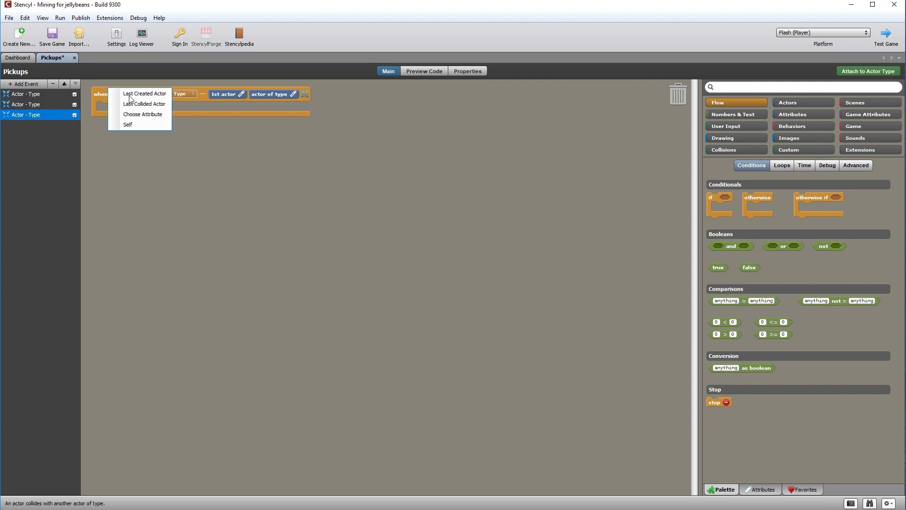
left_click(130, 124)
left_click(180, 94)
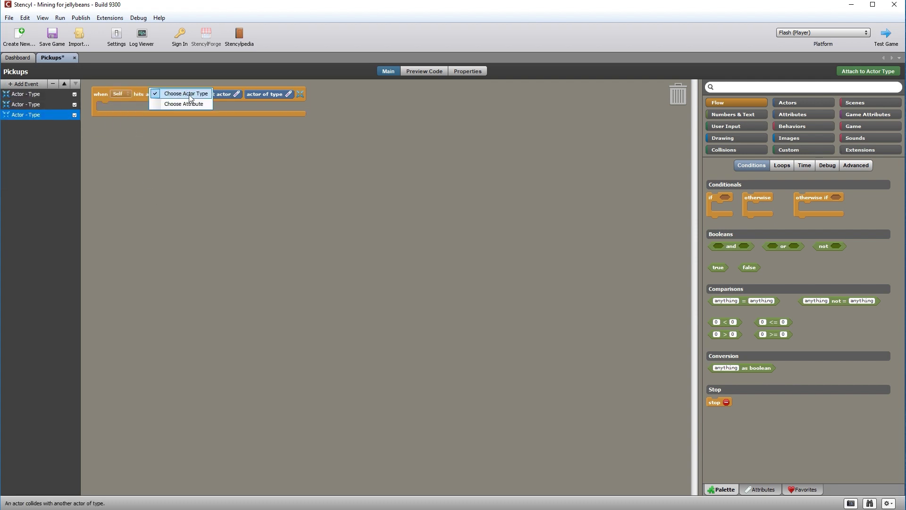
left_click(186, 94)
double_click(474, 261)
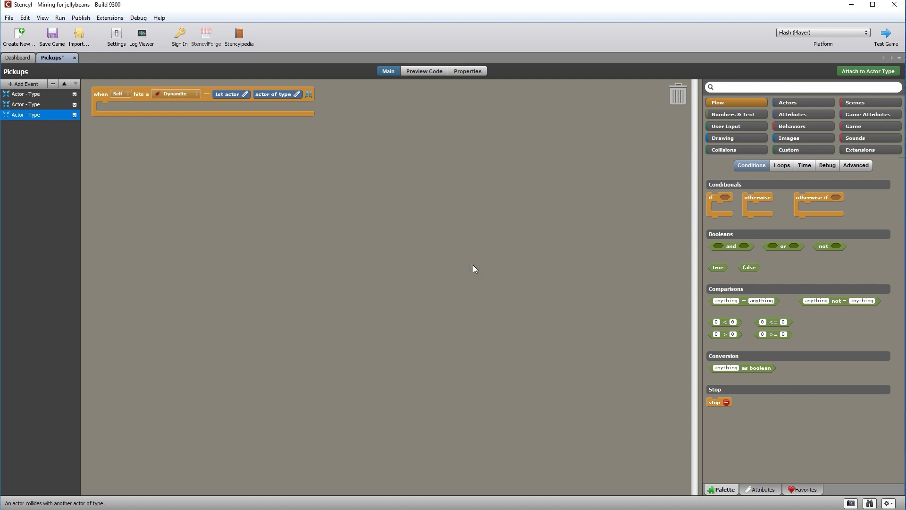
Create a Boolean game attribute named HaveDynamite with an initial value of False.
left_click(881, 114)
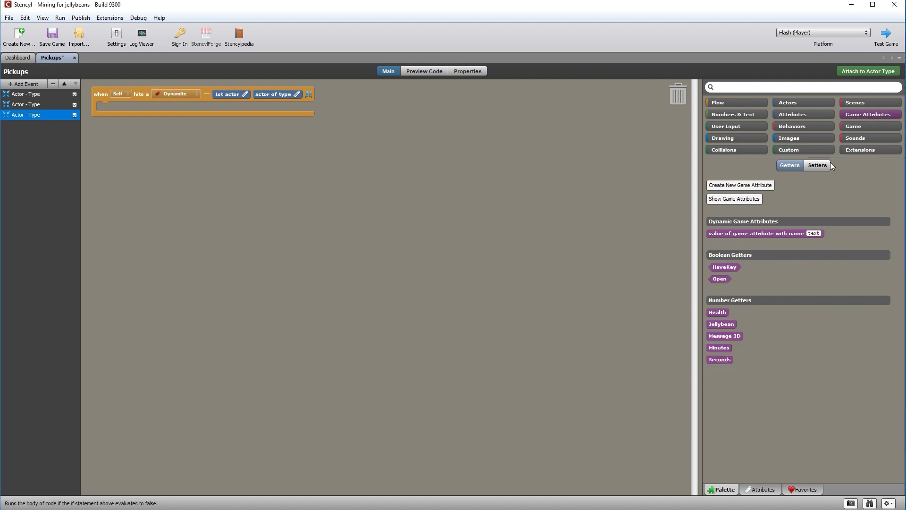
left_click(740, 185)
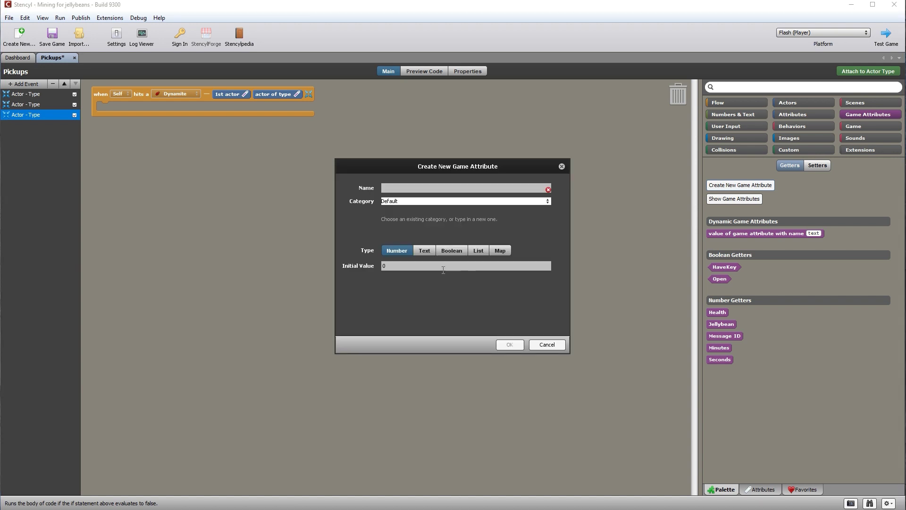
left_click(456, 251)
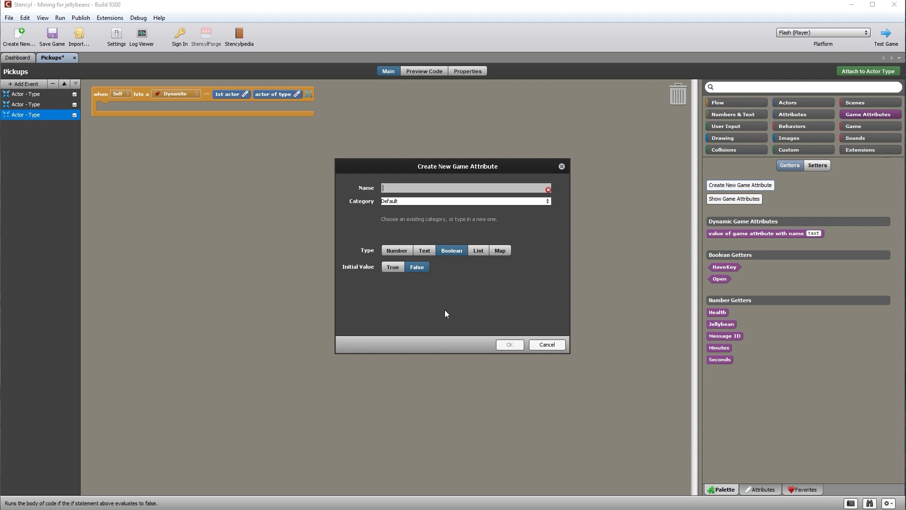
type("HaveDynamite")
left_click(511, 346)
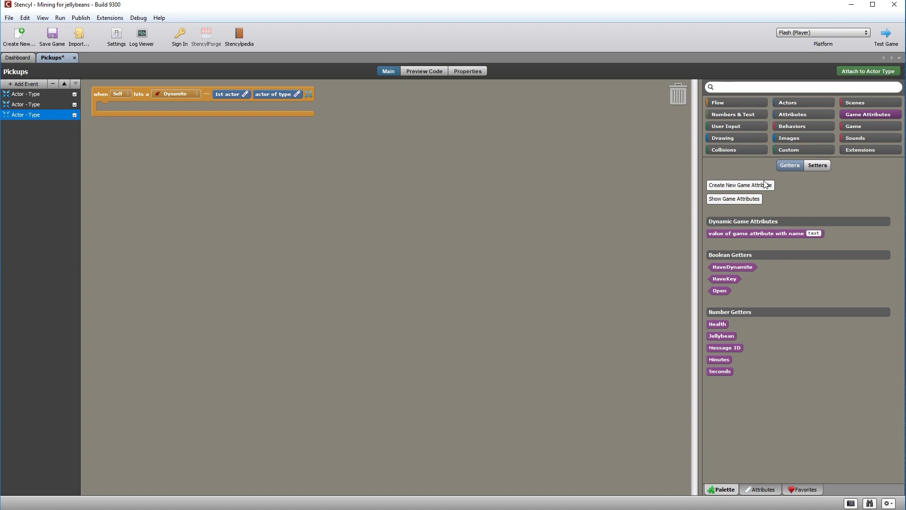
In the Dynamite collision event, add a block that sets HaveDynamite to true.
left_click(817, 166)
left_click_drag(730, 269, 123, 102)
left_click(165, 106)
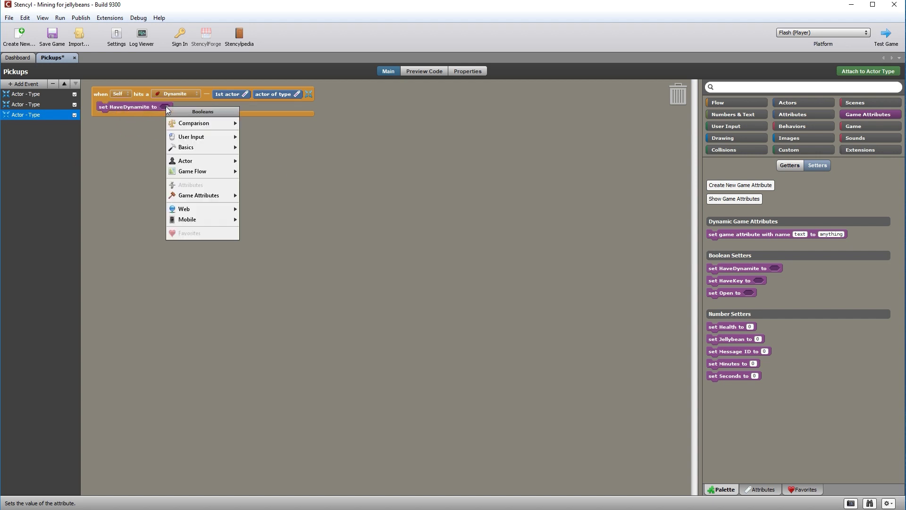
mouse_move(198, 123)
left_click(263, 138)
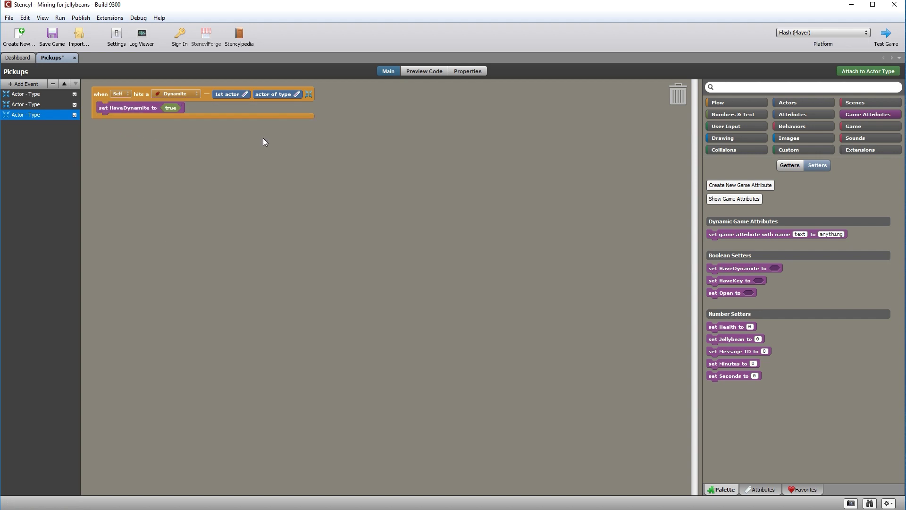
Below the HaveDynamite block, add a kill block that targets the Last Collided Actor.
left_click(786, 104)
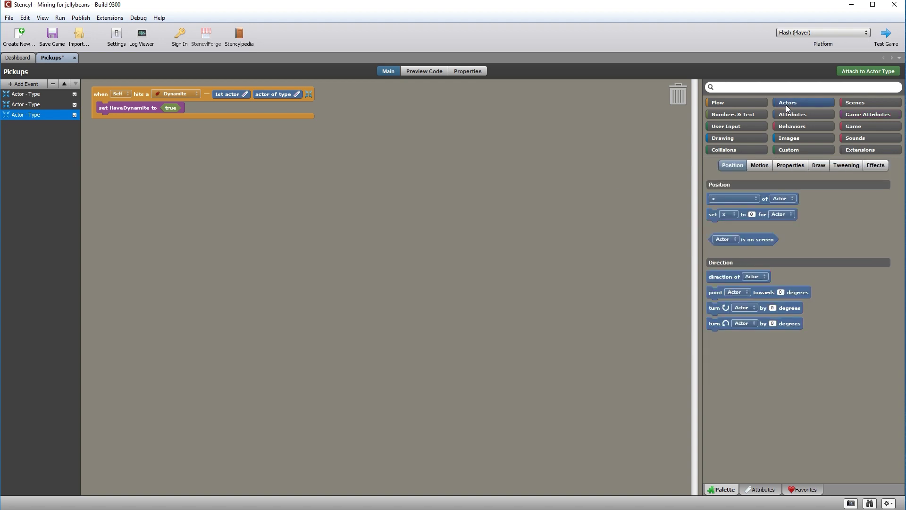
left_click(800, 167)
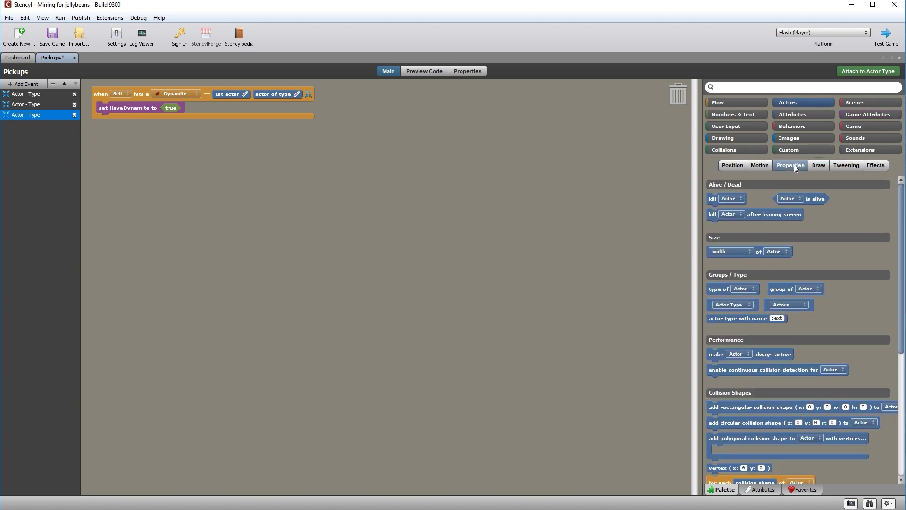
left_click_drag(712, 200, 104, 118)
left_click(124, 119)
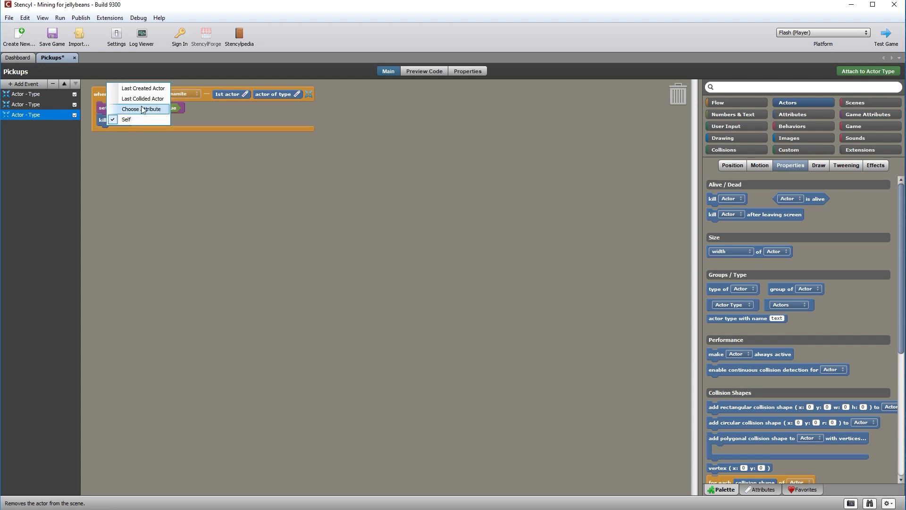
left_click(142, 99)
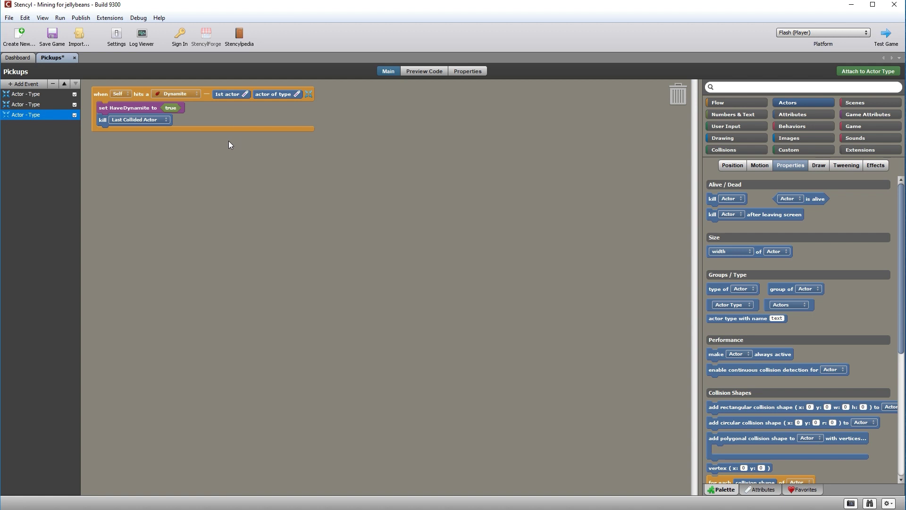
Add a when created event to Pickups that sets HaveDynamite to false, and close the behavior.
left_click(9, 85)
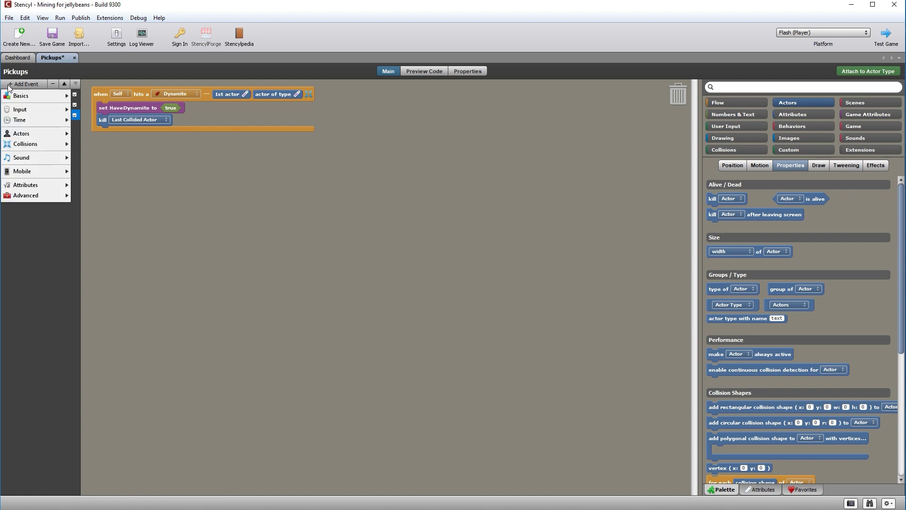
mouse_move(19, 97)
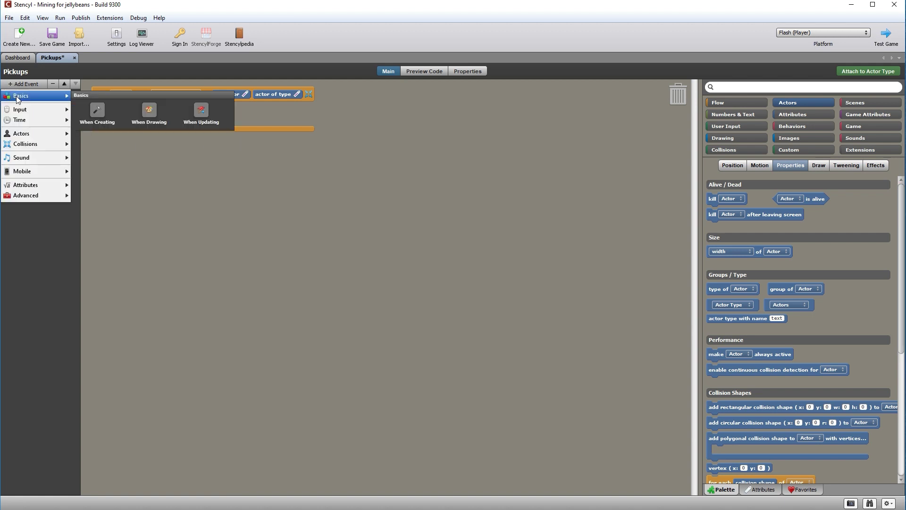
left_click(98, 113)
left_click(867, 114)
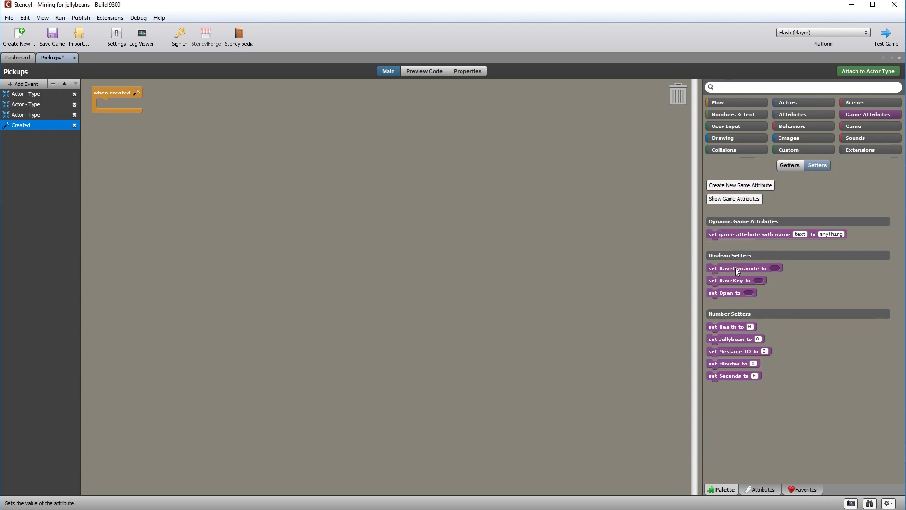
left_click_drag(737, 268, 131, 101)
left_click(165, 104)
mouse_move(202, 121)
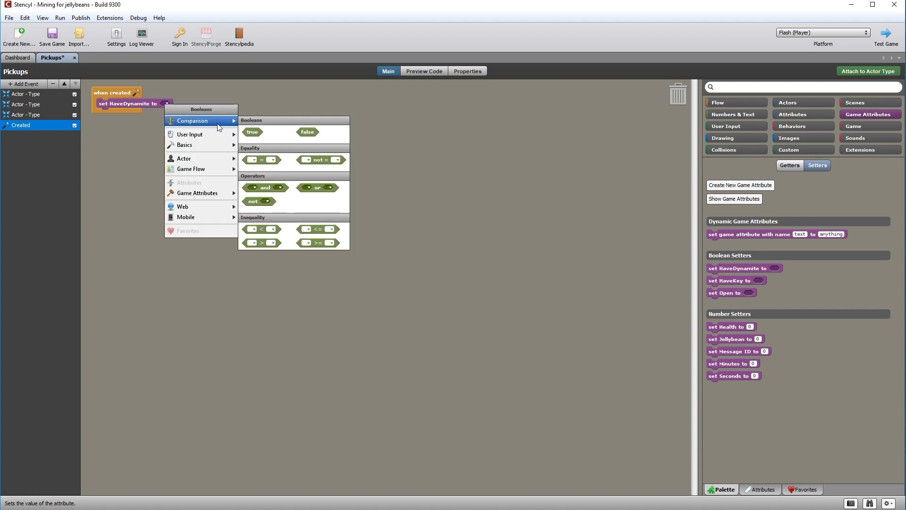
left_click(314, 134)
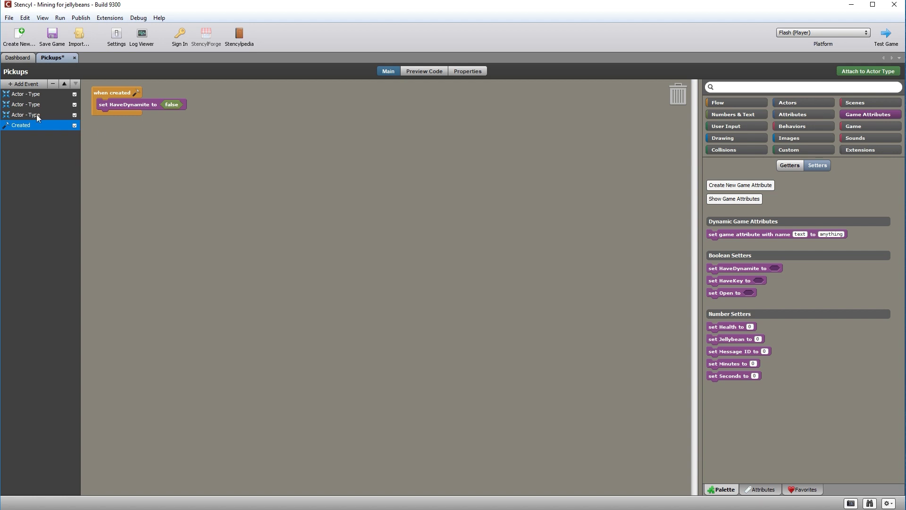
left_click(75, 58)
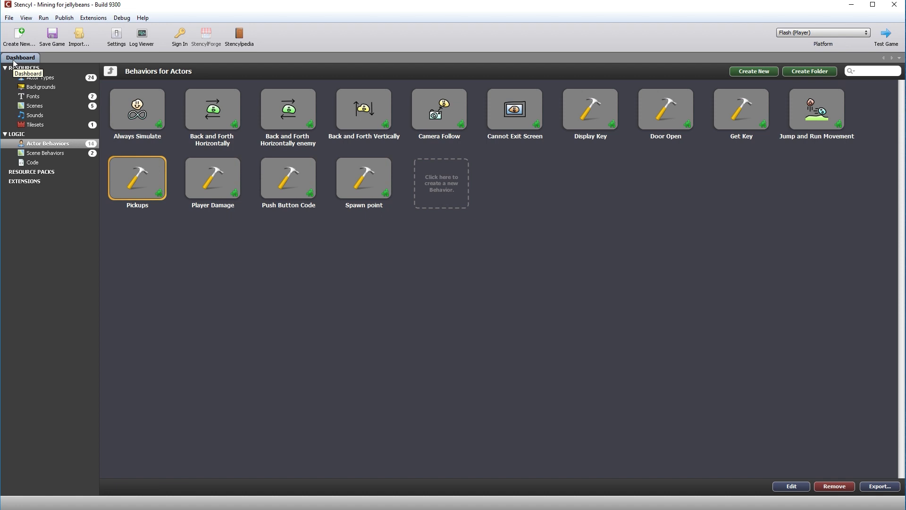
Duplicate the Dynamite actor type and rename the copy Dynamite GUI.
left_click(29, 78)
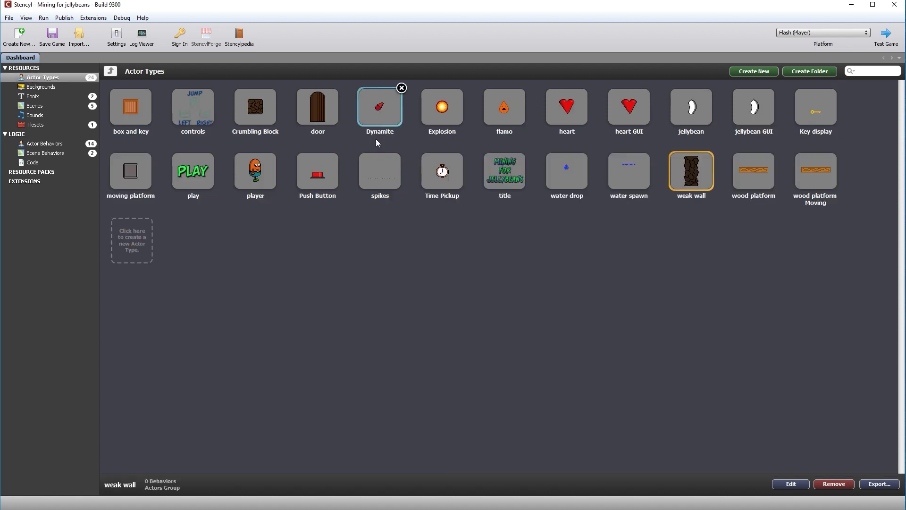
left_click(377, 119)
right_click(376, 116)
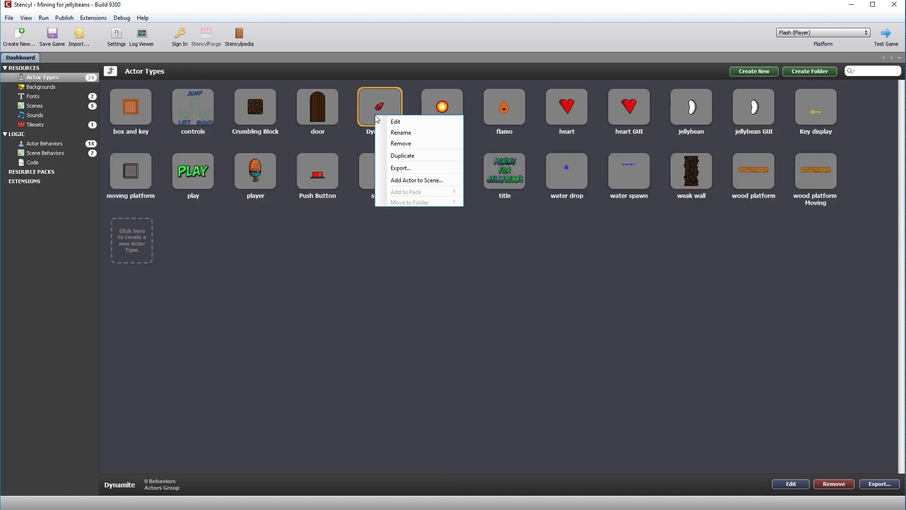
left_click(410, 158)
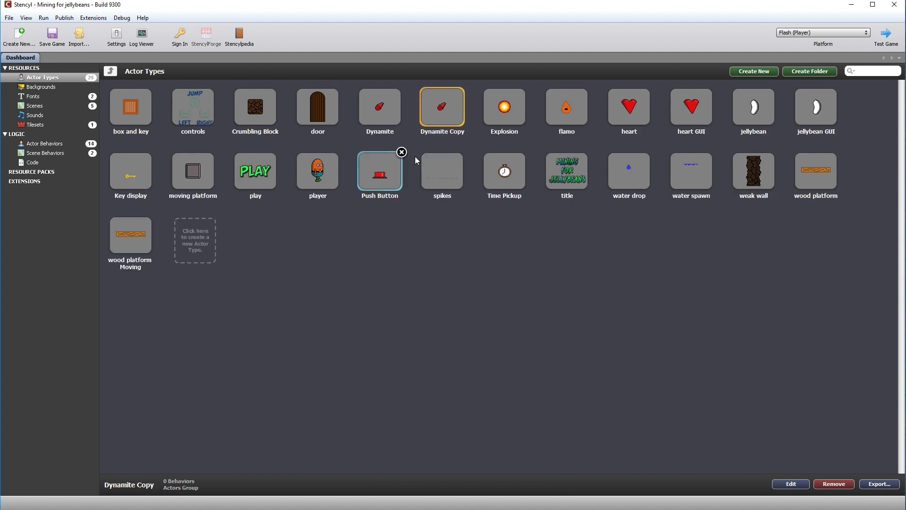
right_click(448, 121)
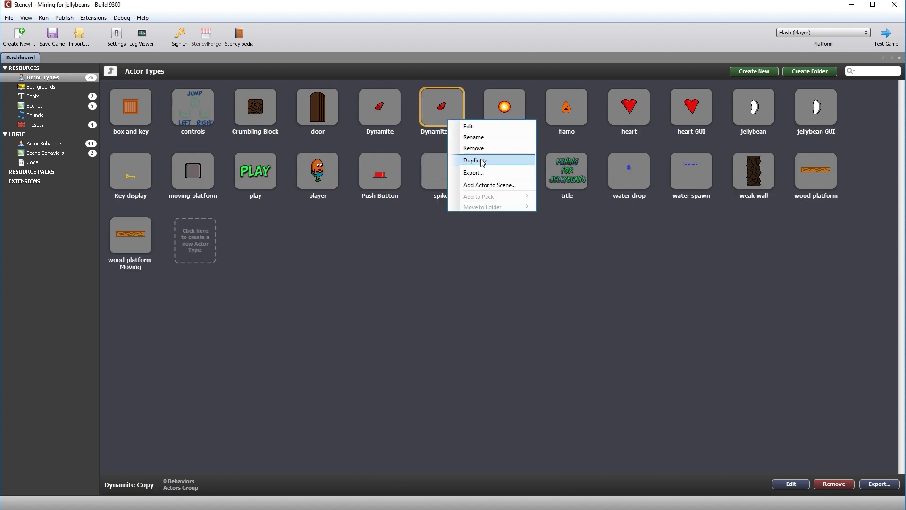
left_click(481, 137)
left_click_drag(460, 252, 447, 250)
type("GUI")
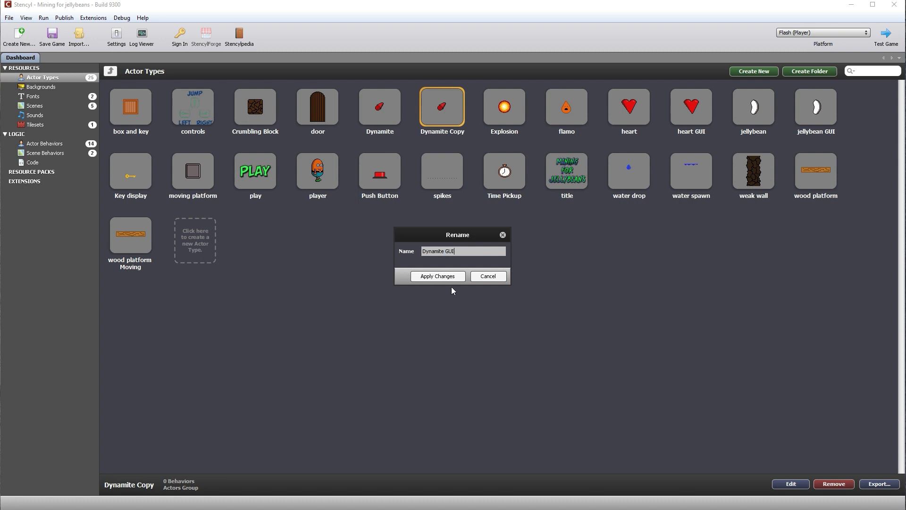
left_click(448, 277)
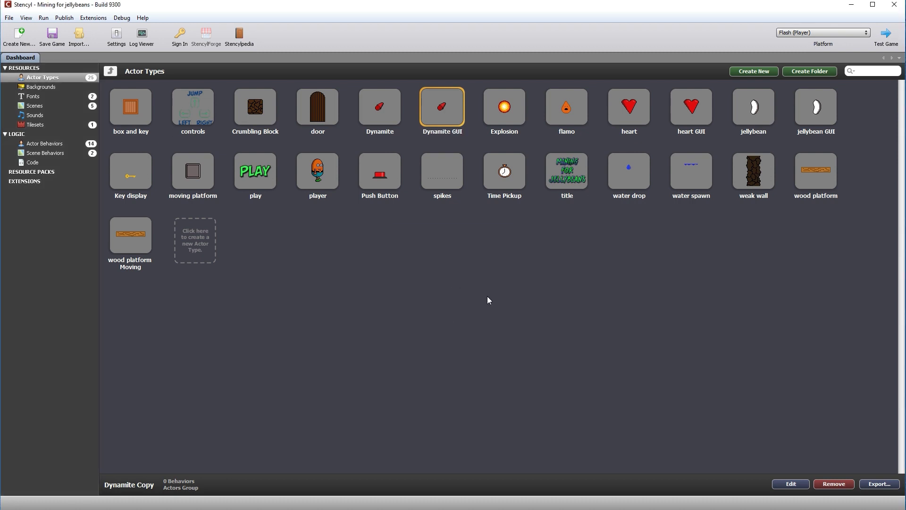
Open the events of Dynamite GUI, and review the created and updating events of the Display Key behavior as a reference.
double_click(451, 109)
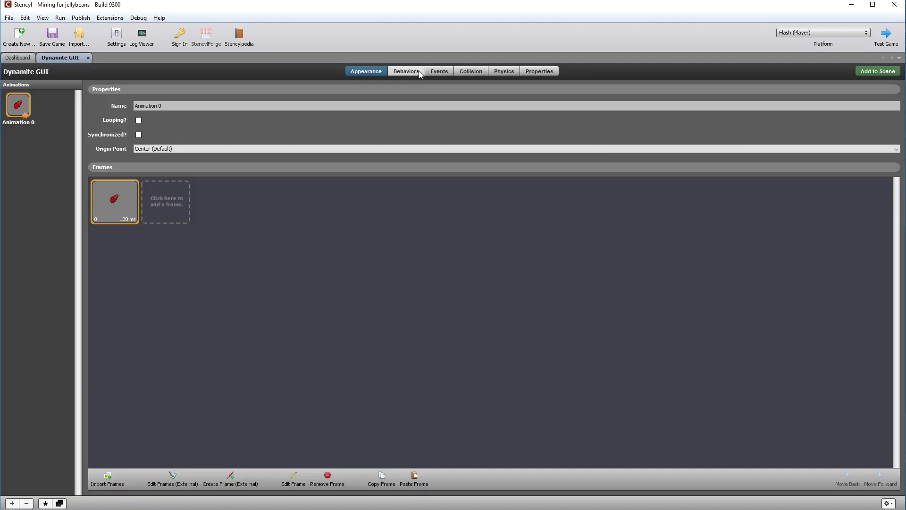
left_click(439, 72)
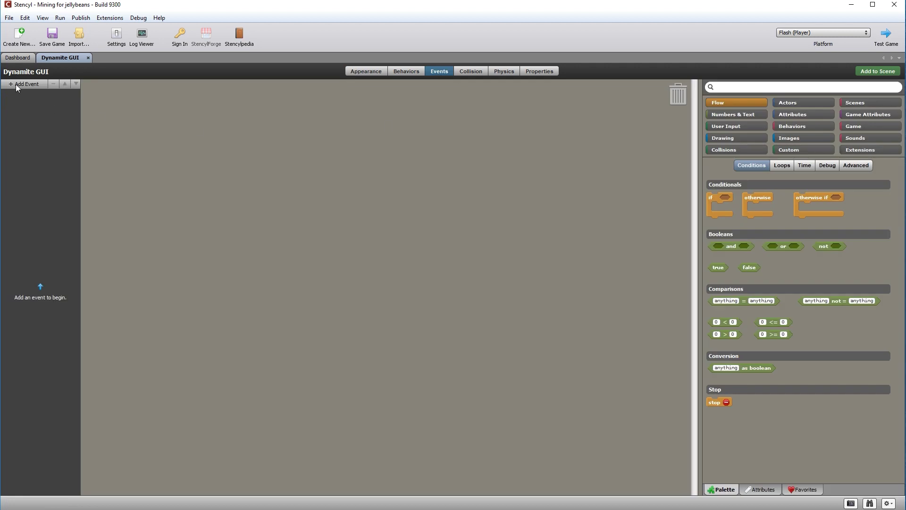
left_click(19, 57)
left_click(43, 143)
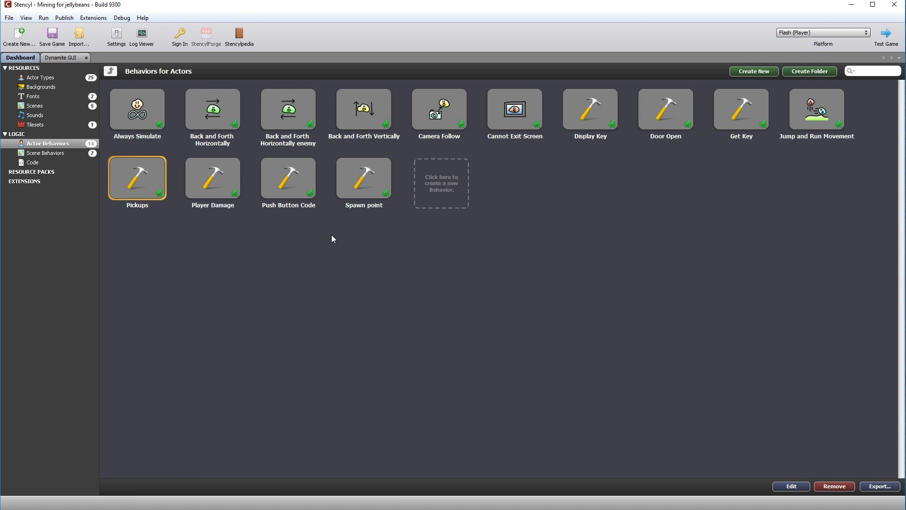
double_click(586, 116)
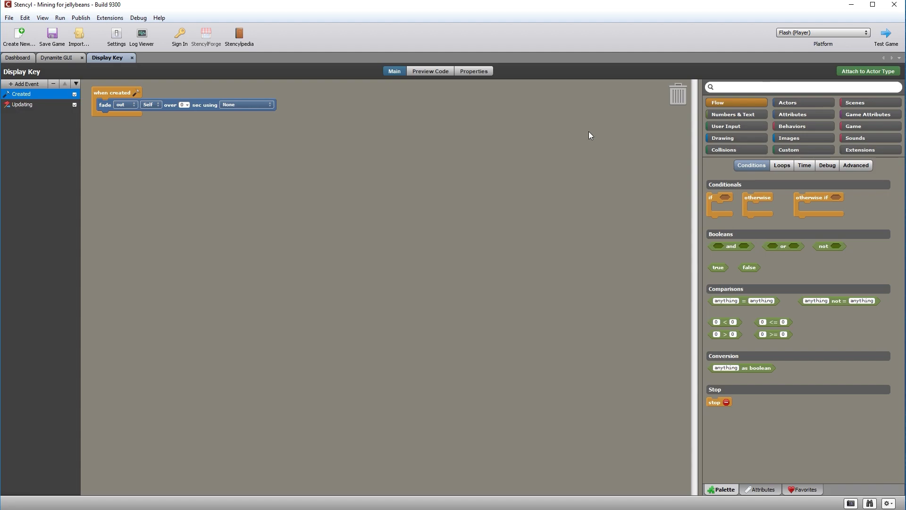
left_click(31, 105)
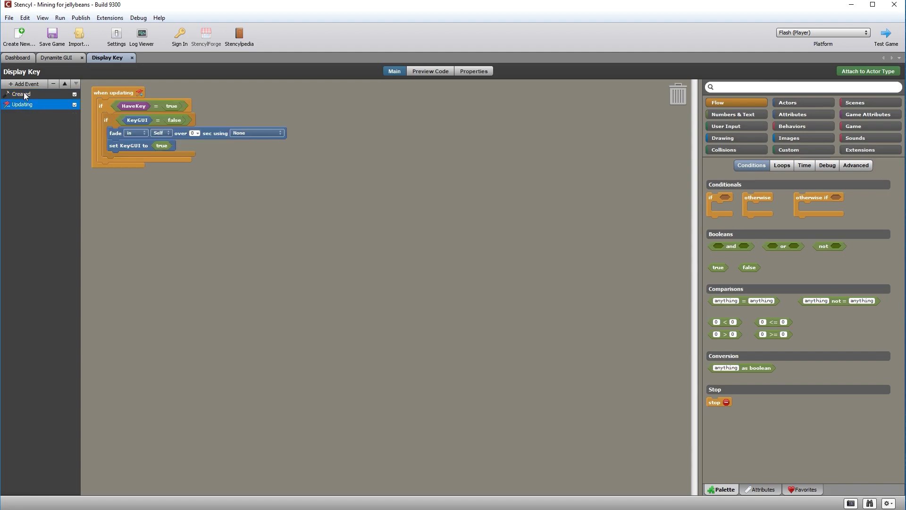
left_click(24, 92)
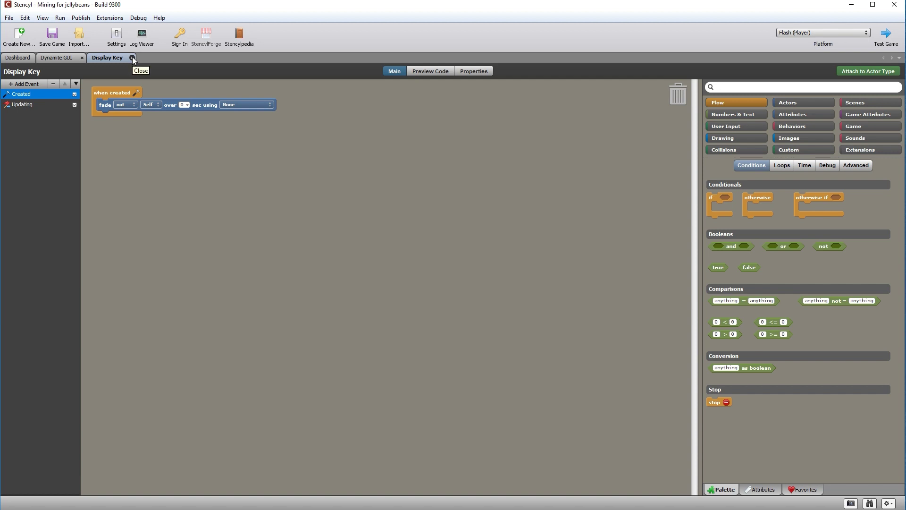
Close Display Key, duplicate that actor behavior, and rename the copy Display Dynamite.
left_click(133, 57)
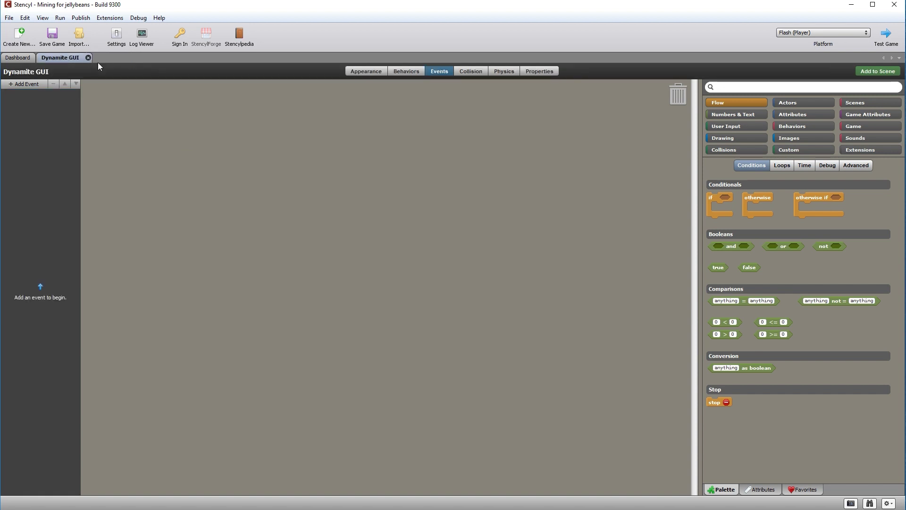
left_click(410, 71)
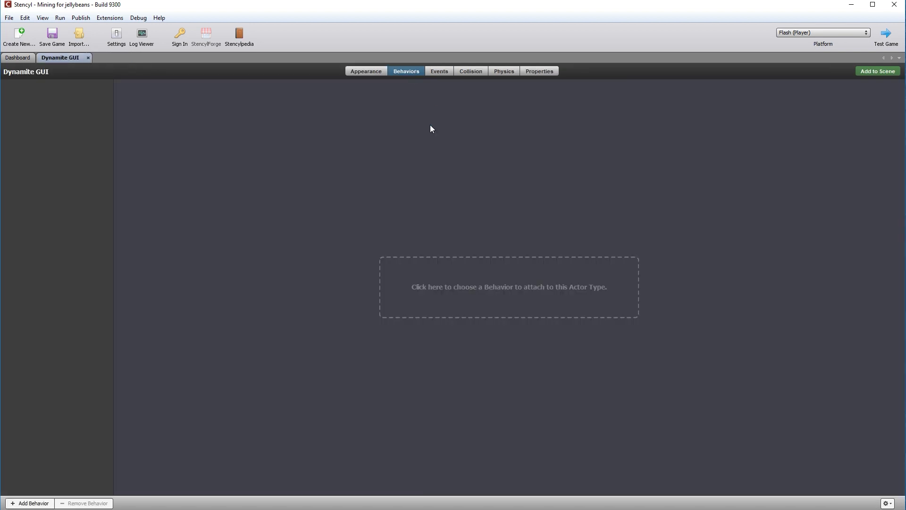
left_click(18, 58)
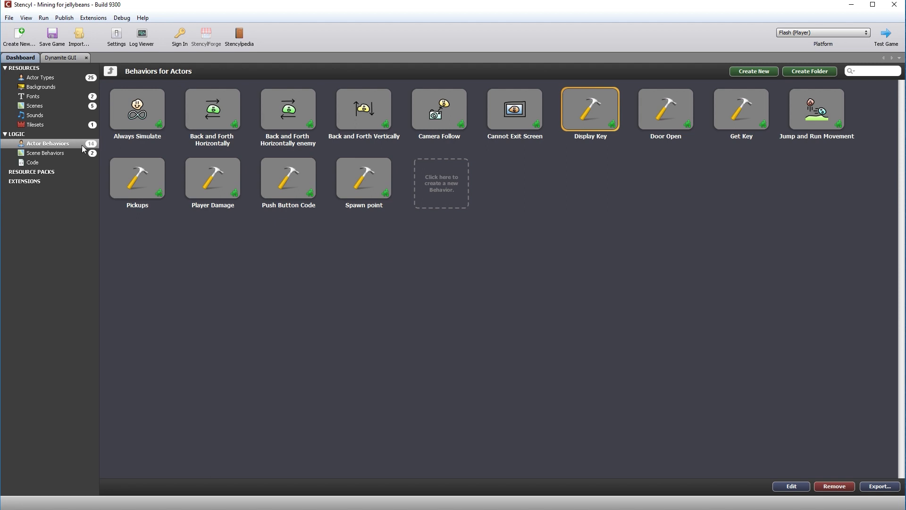
right_click(585, 123)
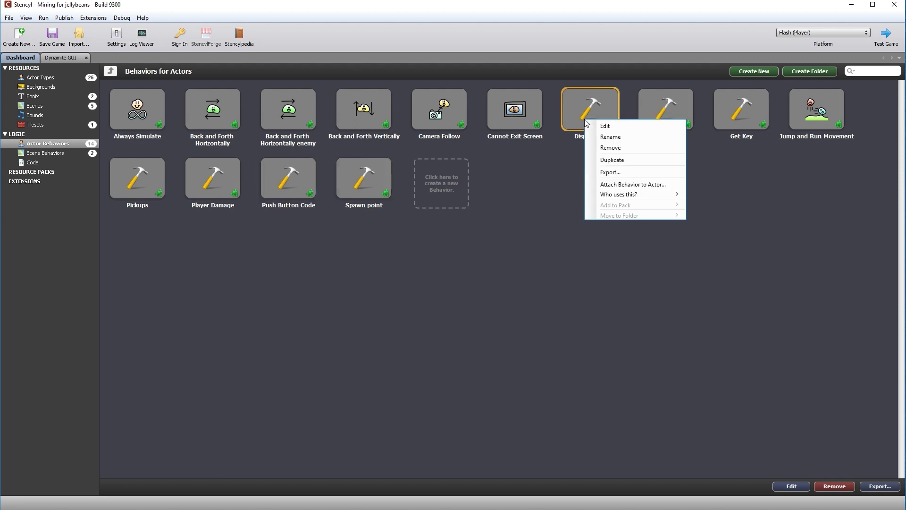
left_click(627, 161)
left_click(663, 120)
right_click(663, 113)
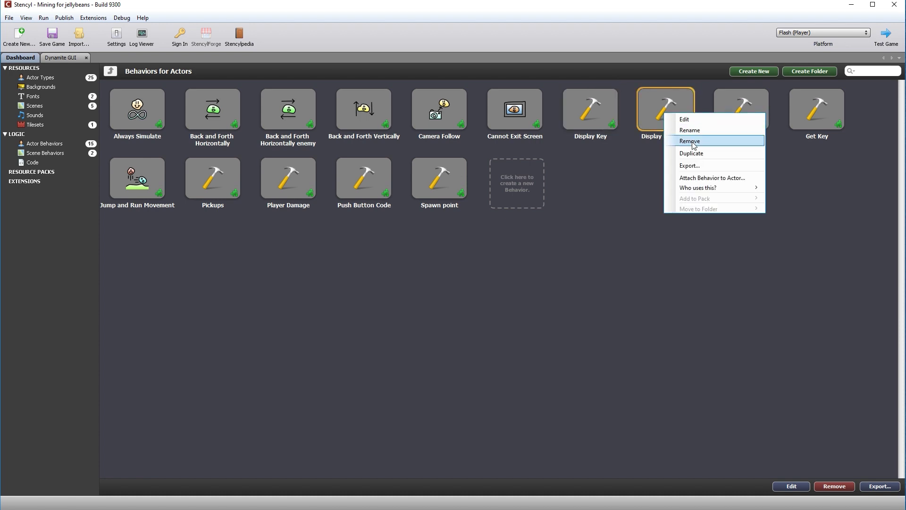
left_click(697, 131)
left_click_drag(463, 251, 441, 251)
type("Dynamit")
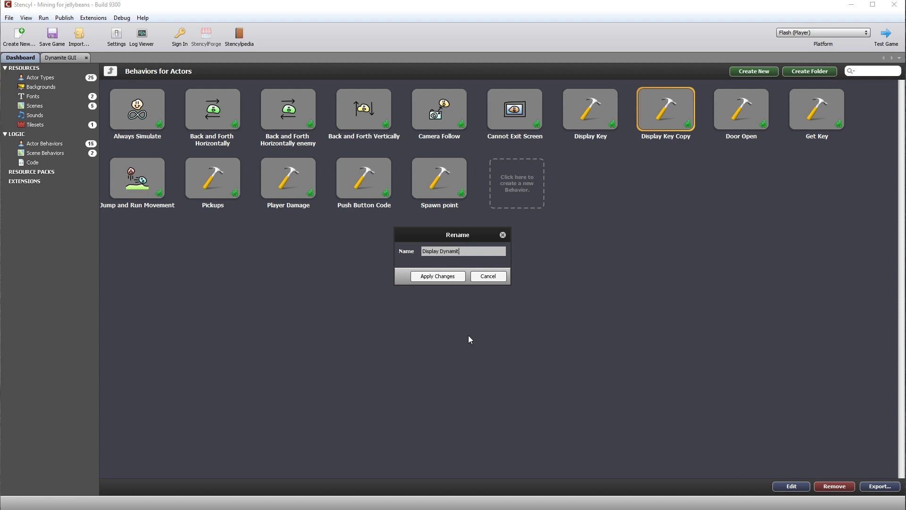
type("e")
key("Return")
In the updating event of Display Dynamite, replace HaveKey in the outer condition with the HaveDynamite game attribute.
mouse_move(663, 123)
double_click(662, 123)
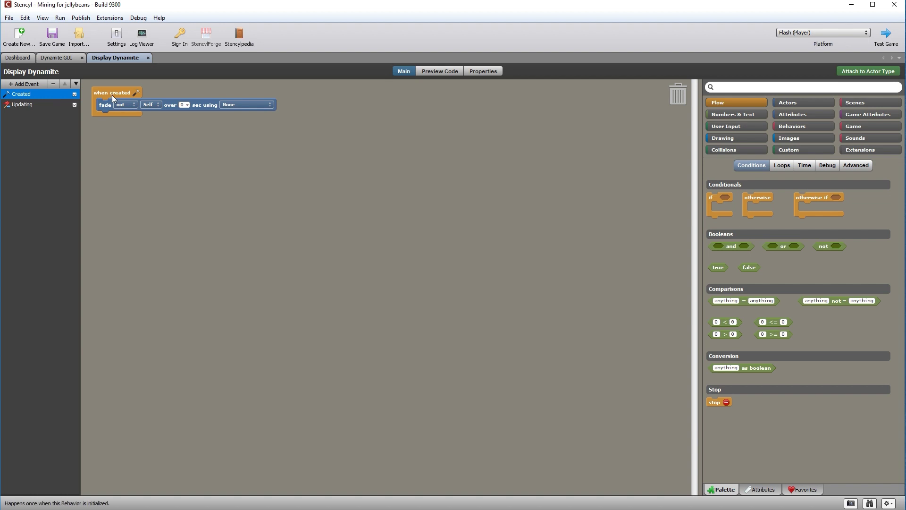
left_click(24, 104)
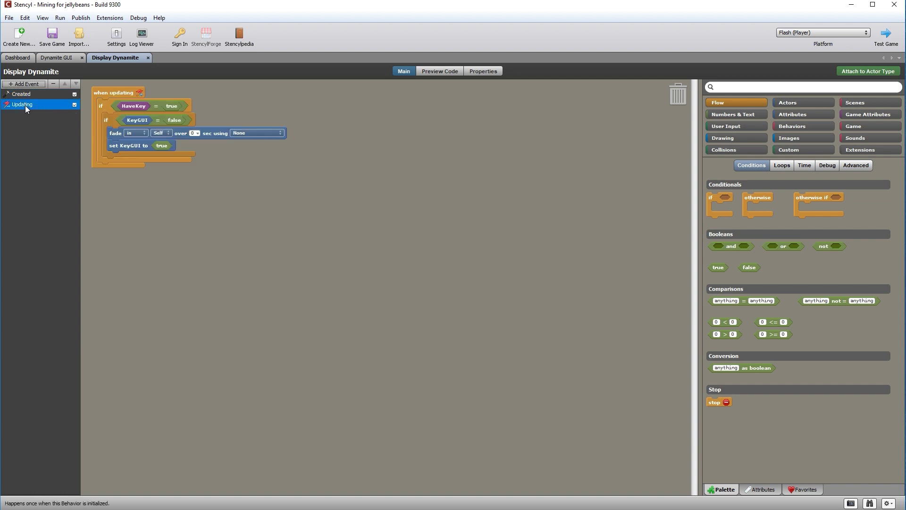
left_click_drag(135, 107, 566, 135)
left_click_drag(667, 98, 670, 97)
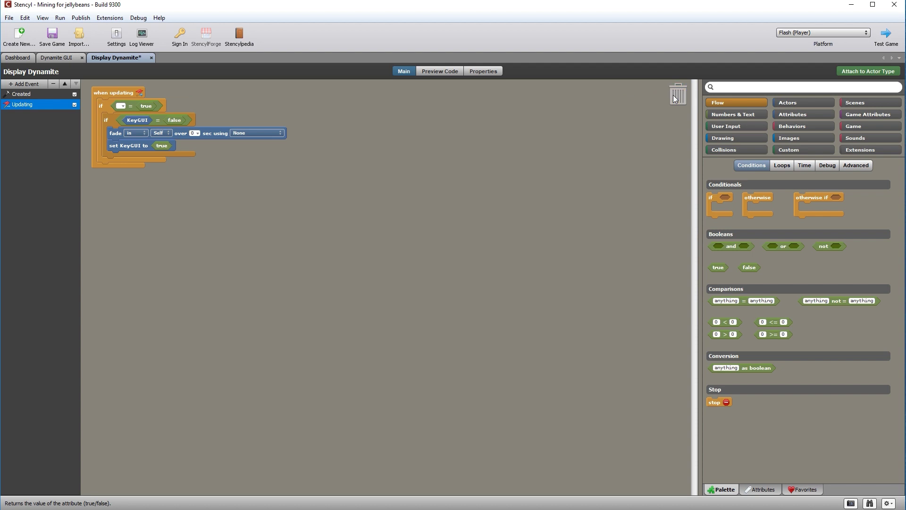
left_click(870, 114)
left_click_drag(728, 264, 104, 104)
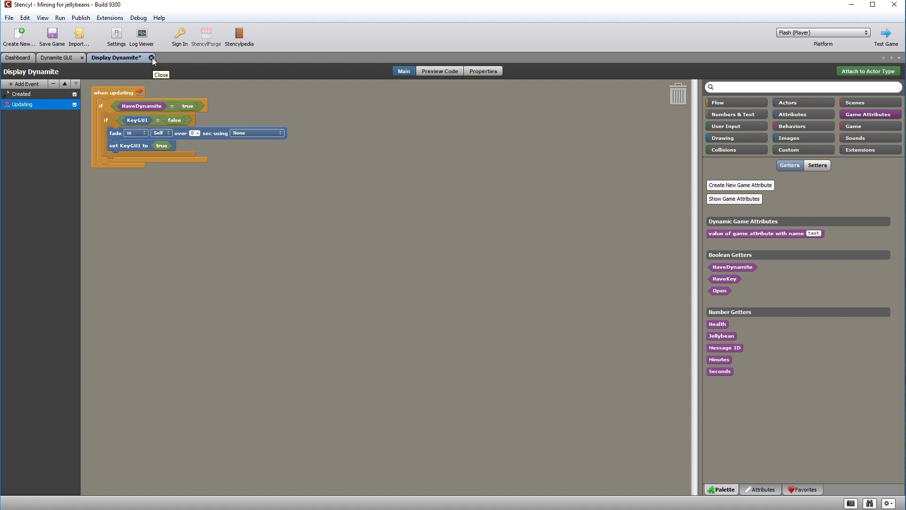
Attach the Display Dynamite behavior to the Dynamite GUI actor type, and close both editors.
left_click(877, 71)
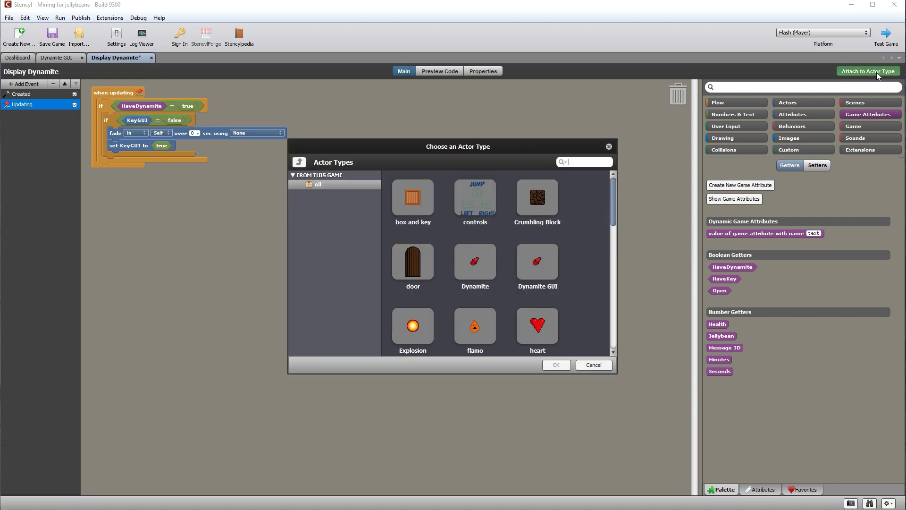
double_click(535, 268)
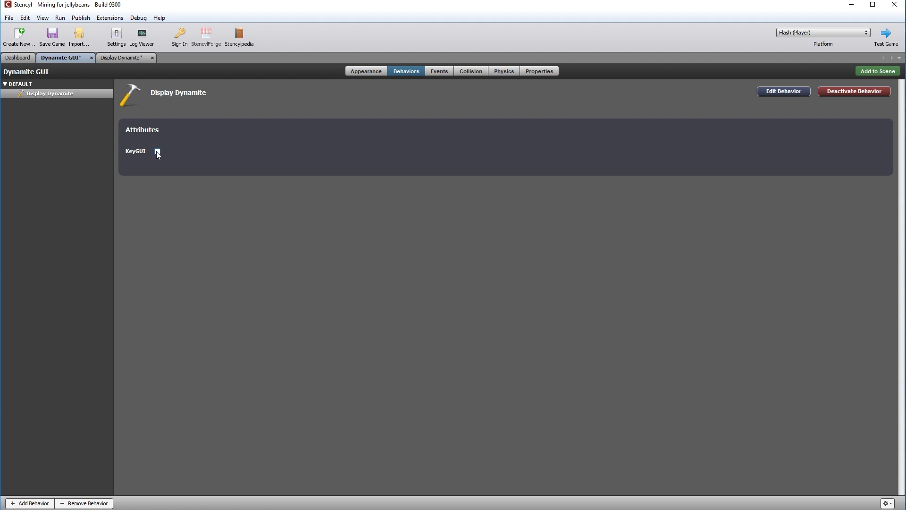
left_click(125, 59)
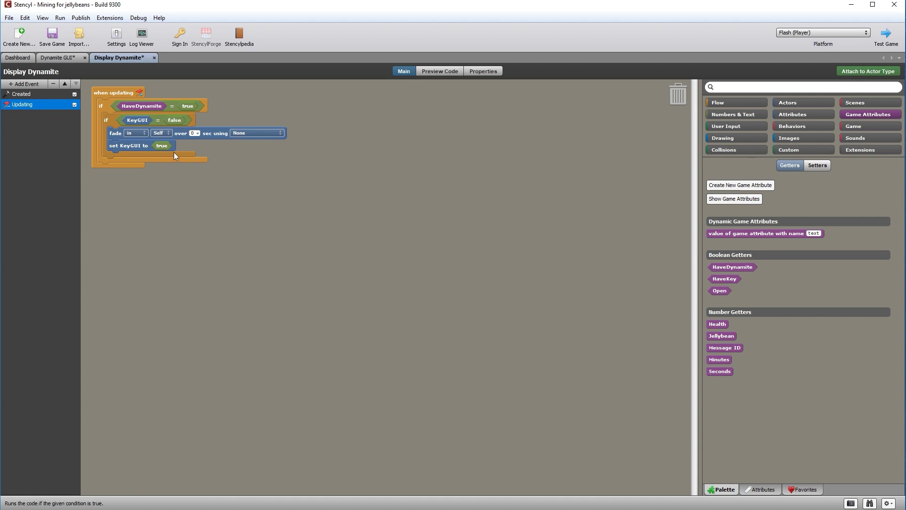
left_click(63, 58)
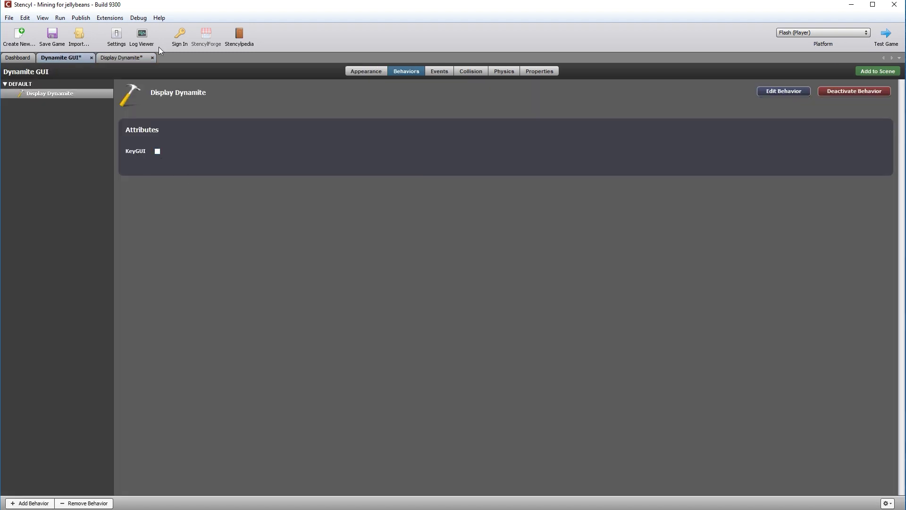
left_click(129, 58)
left_click(154, 58)
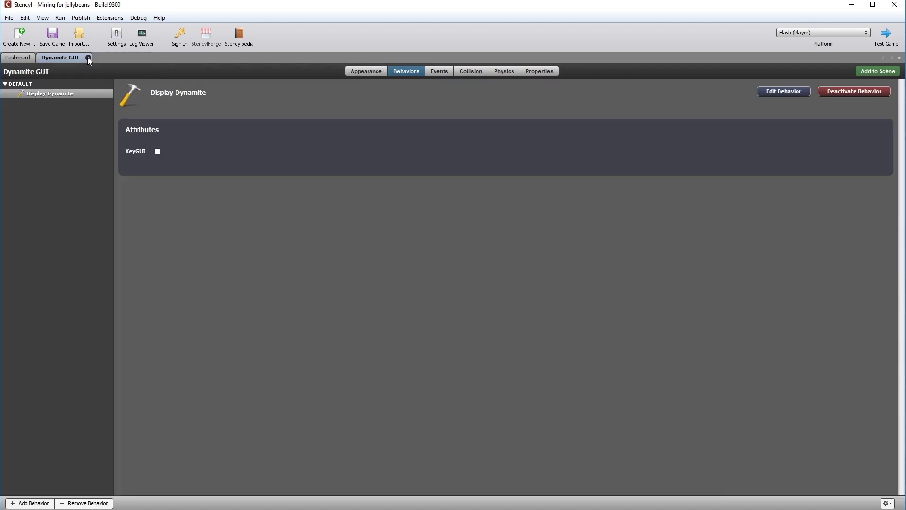
left_click(89, 58)
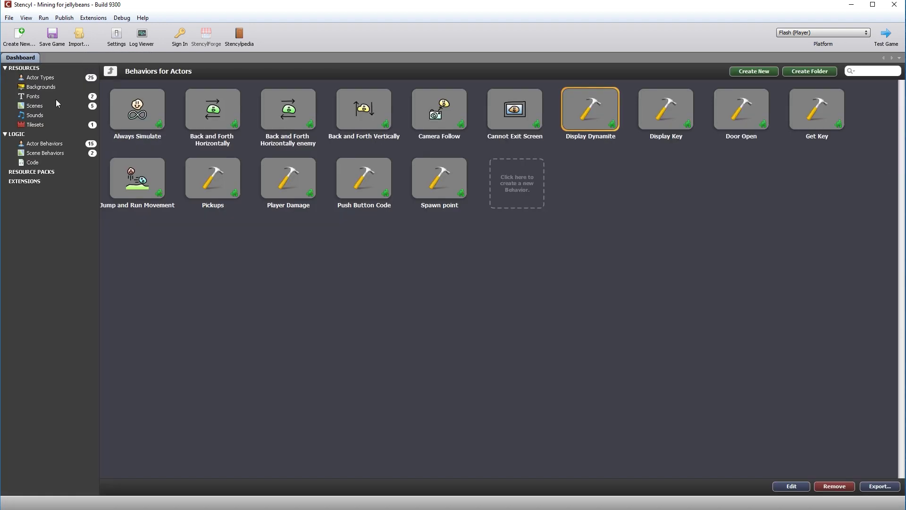
Open the Level 4 scene and place a Dynamite GUI actor on the GUI layer, beside the key display under the floor.
left_click(35, 106)
double_click(368, 124)
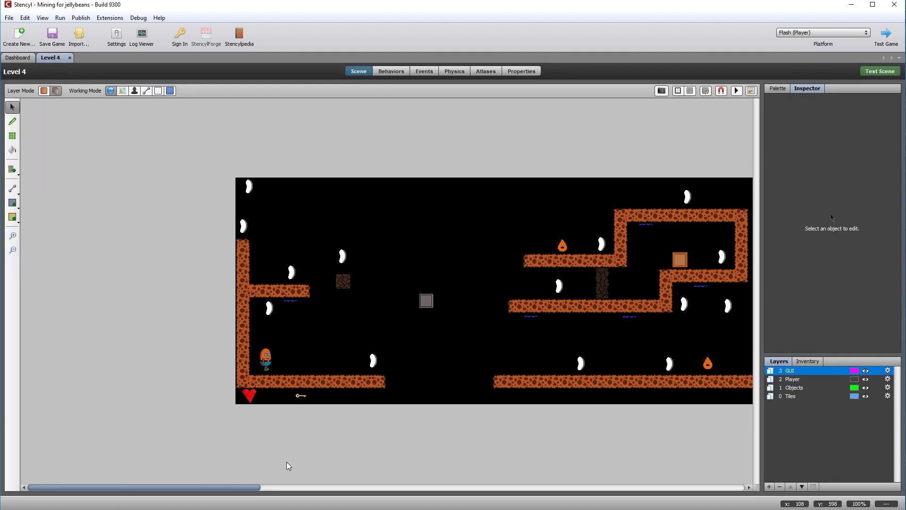
left_click(779, 89)
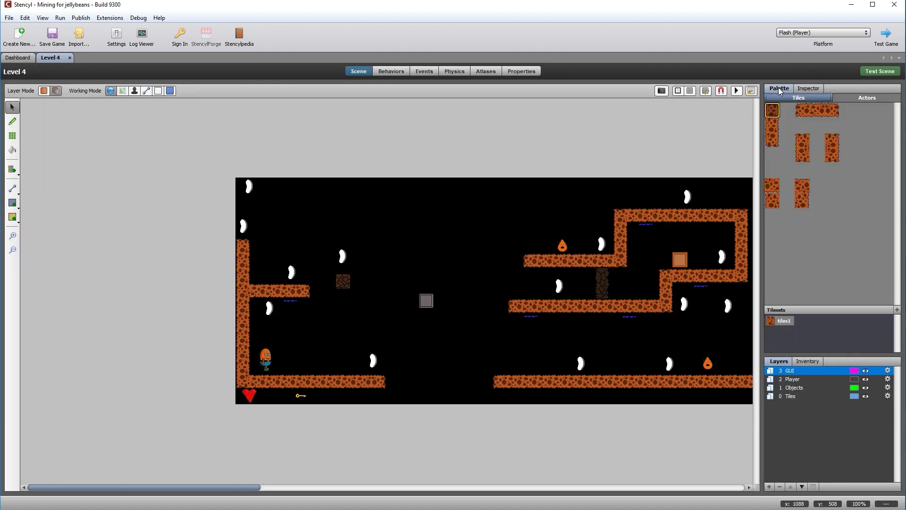
left_click(874, 100)
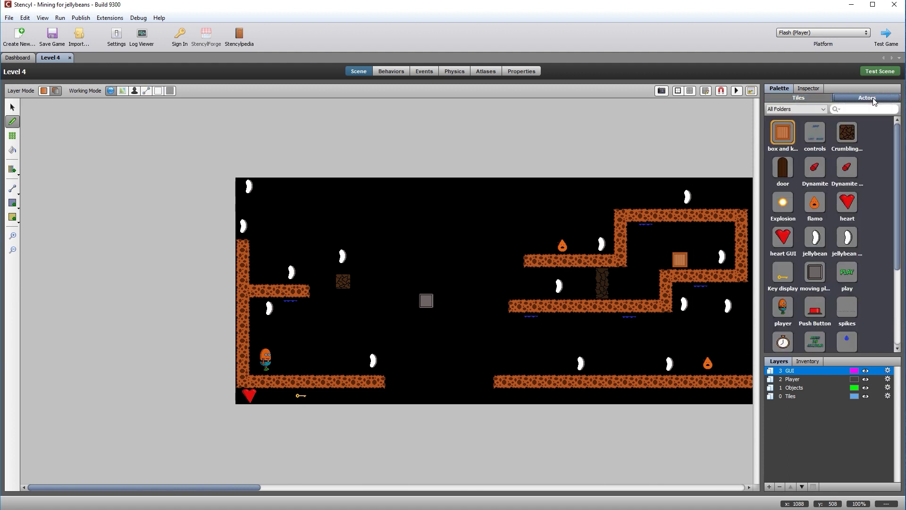
left_click(846, 173)
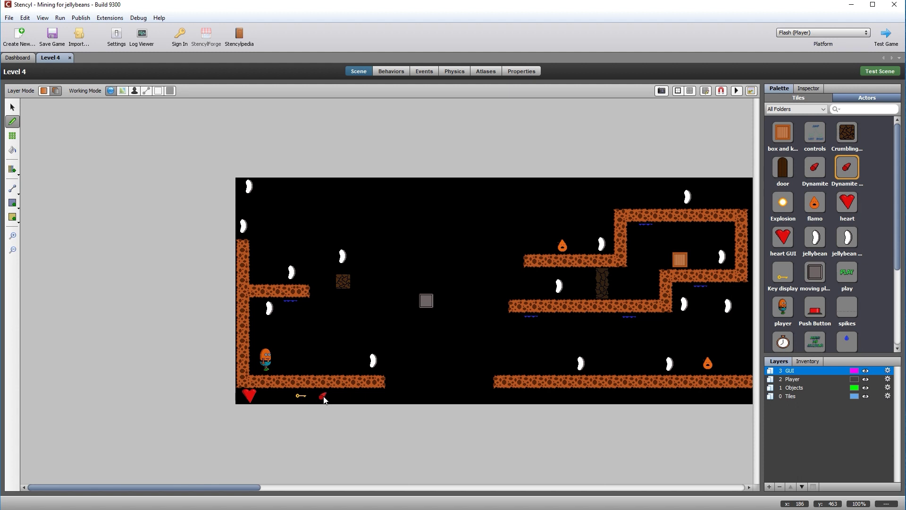
left_click(323, 399)
left_click(12, 108)
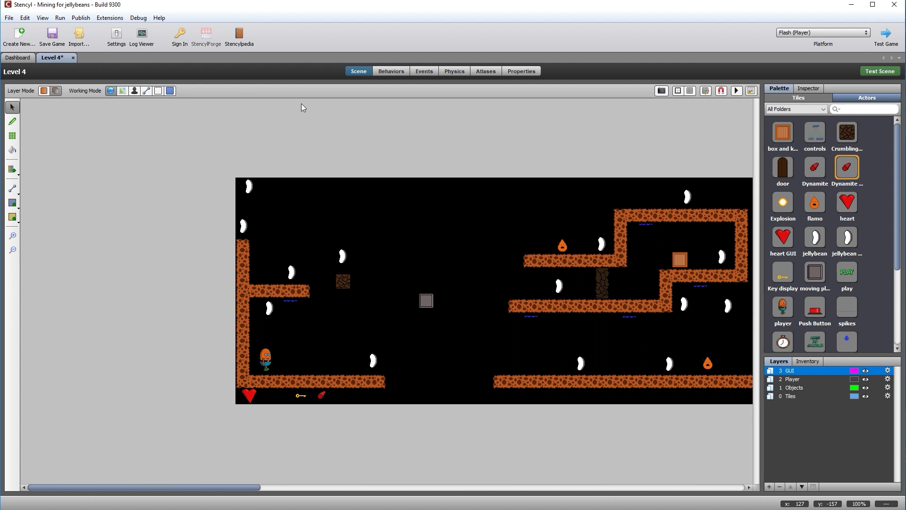
In Level 4's when created event, duplicate the Key display anchor block and set the copy to anchor the Dynamite GUI actor.
left_click(429, 73)
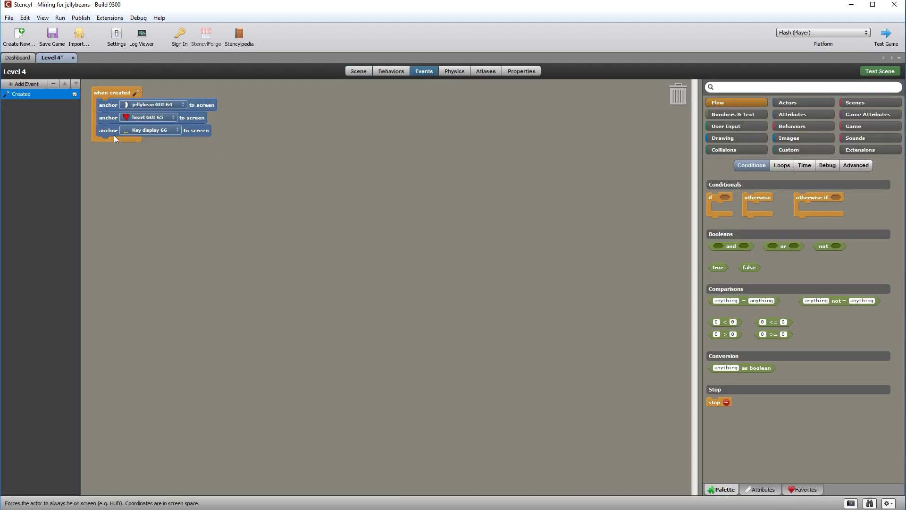
left_click_drag(107, 134, 122, 157)
right_click(123, 157)
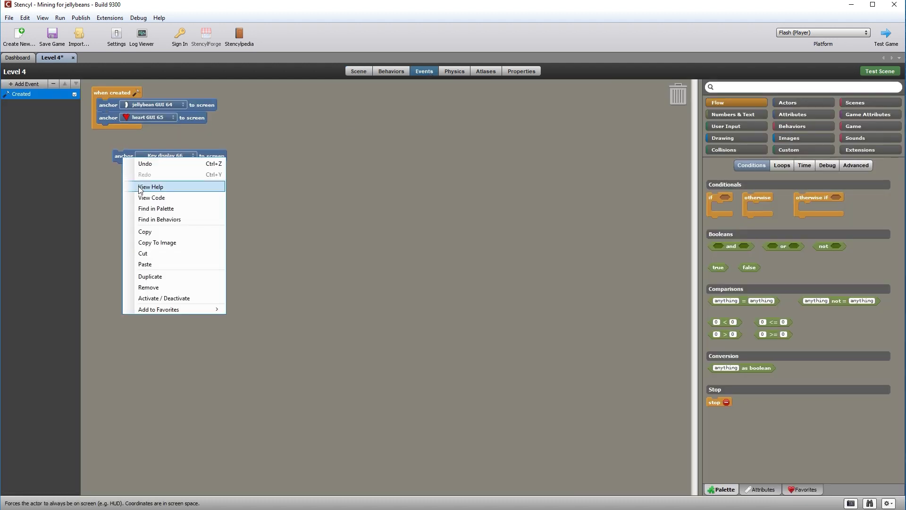
left_click(150, 276)
left_click_drag(137, 181, 110, 128)
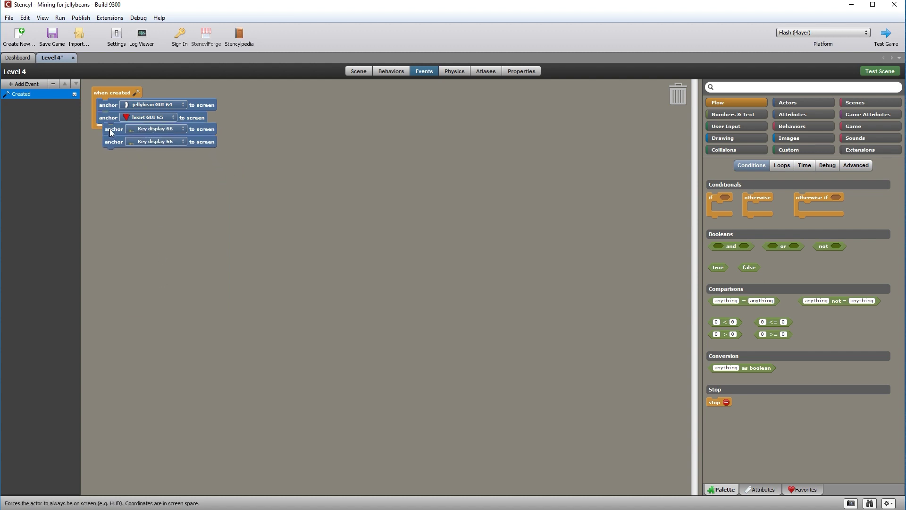
left_click(168, 142)
left_click(188, 148)
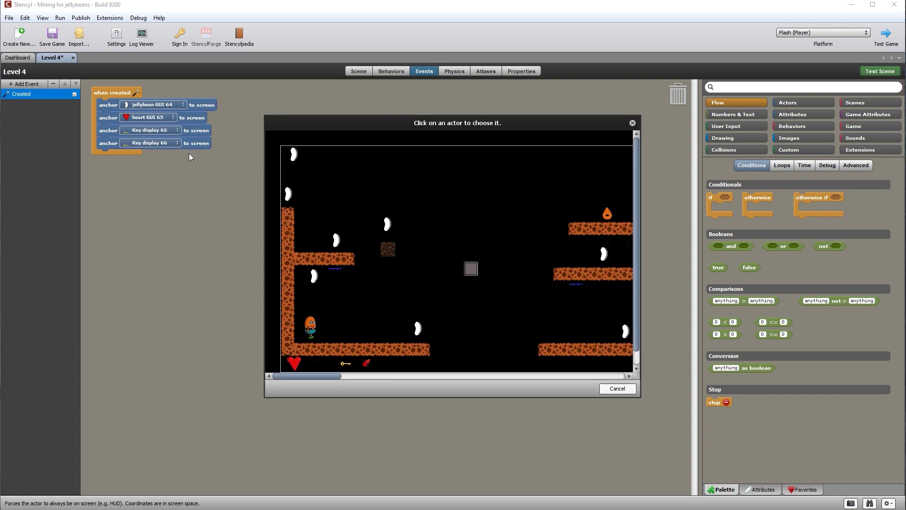
left_click(366, 363)
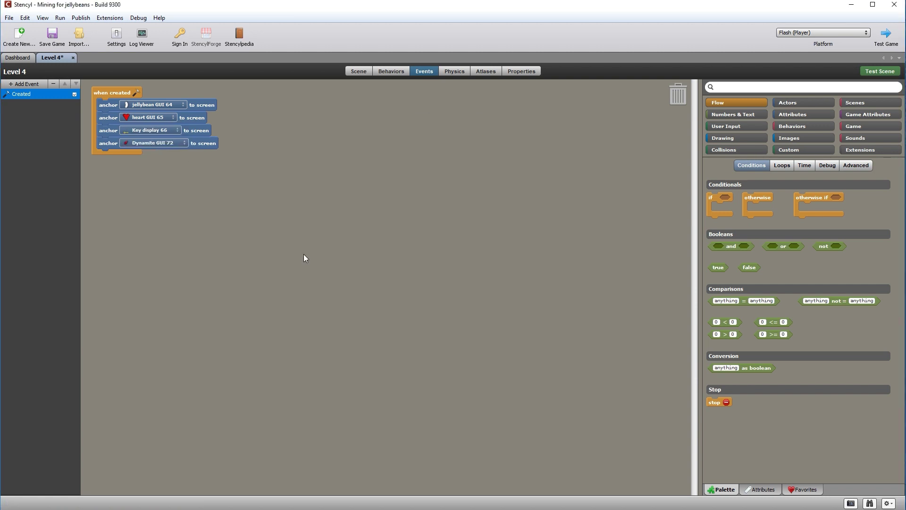
Move the player in the Level 4 scene onto the platform holding the dynamite, at about (1783, 192).
left_click(358, 72)
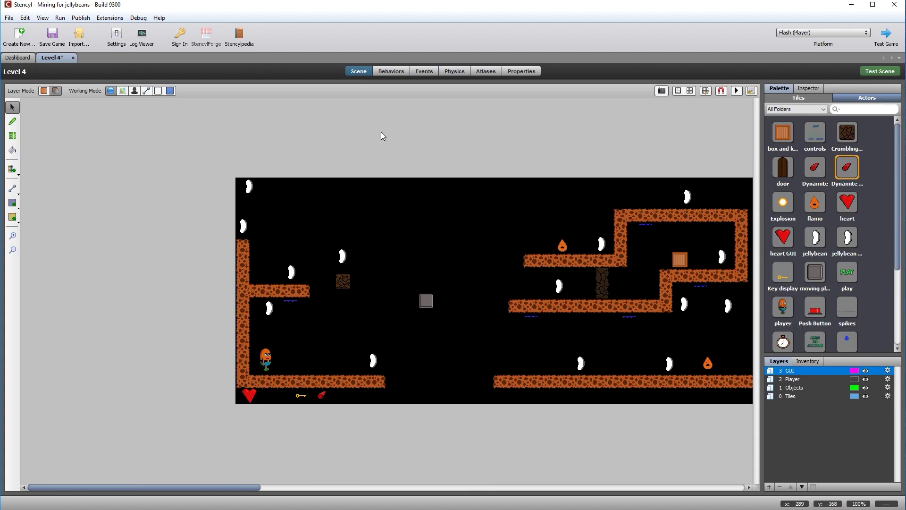
left_click(270, 357)
left_click_drag(265, 356, 683, 335)
left_click_drag(237, 491, 429, 486)
left_click_drag(84, 338, 481, 282)
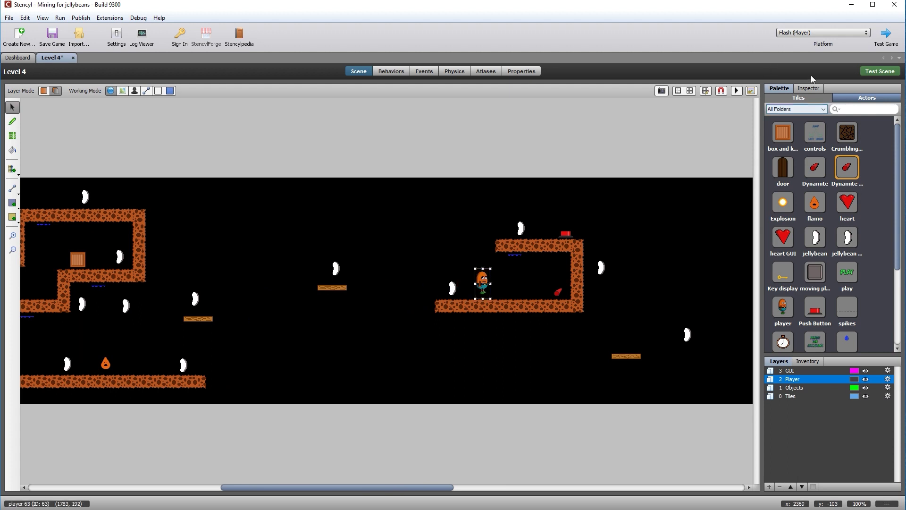
Test the Level 4 scene, walk the player into the dynamite to check its pickup and GUI indicator, and close the game.
left_click(892, 71)
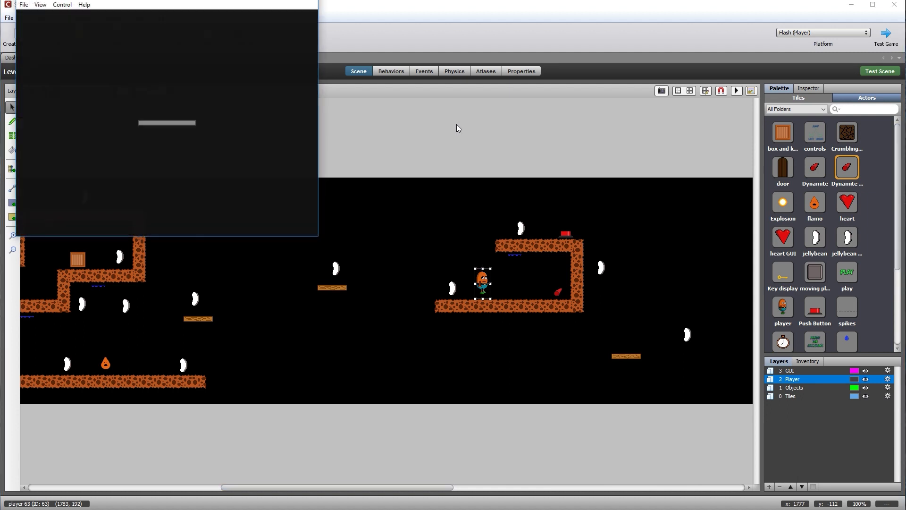
left_click_drag(216, 5, 405, 123)
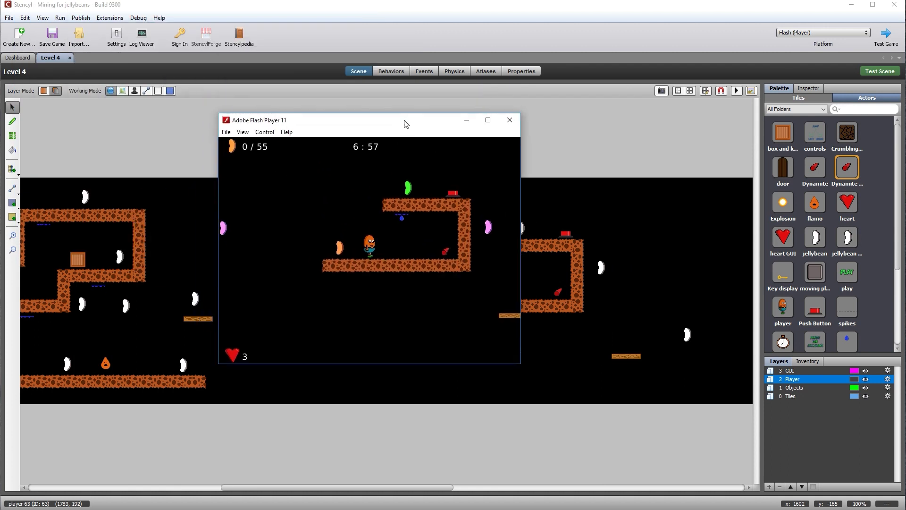
key("Right")
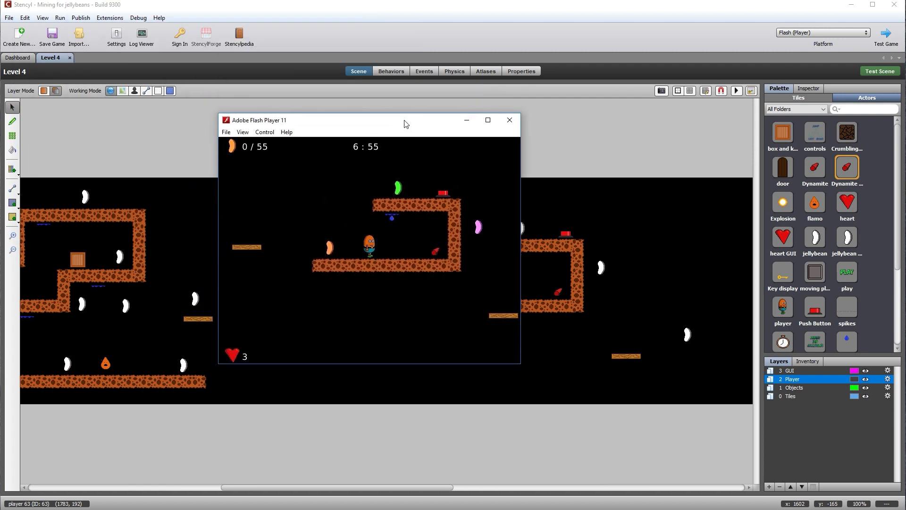
key("Right")
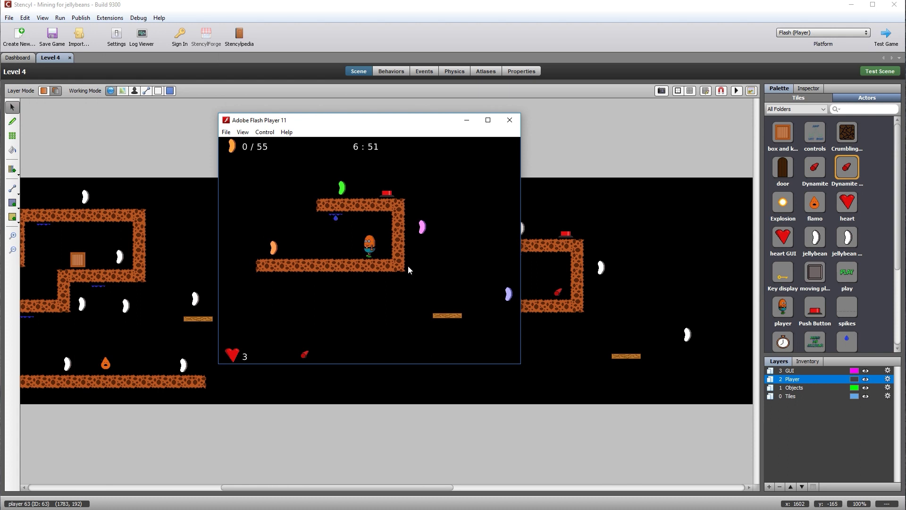
key("Left")
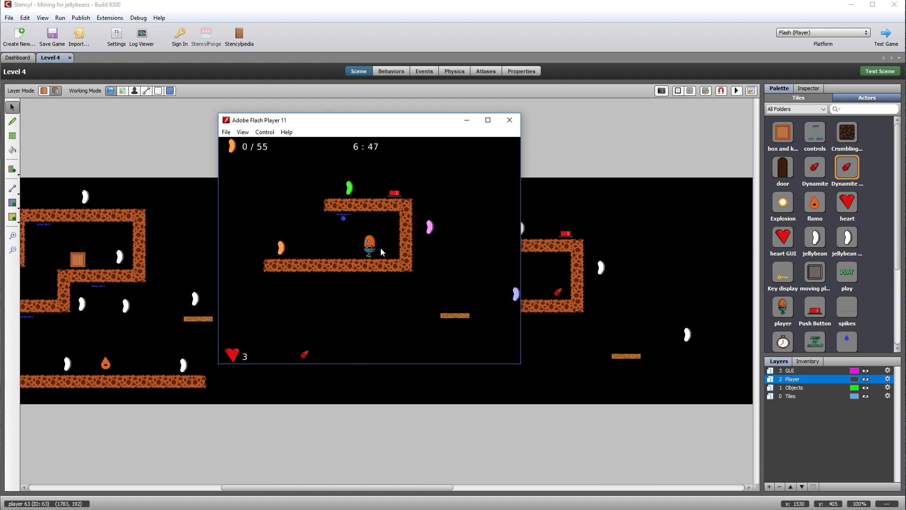
left_click(509, 120)
Make the Dynamite actor type's collision shape a sensor, check its general physics settings, and close the actor editor.
left_click(20, 57)
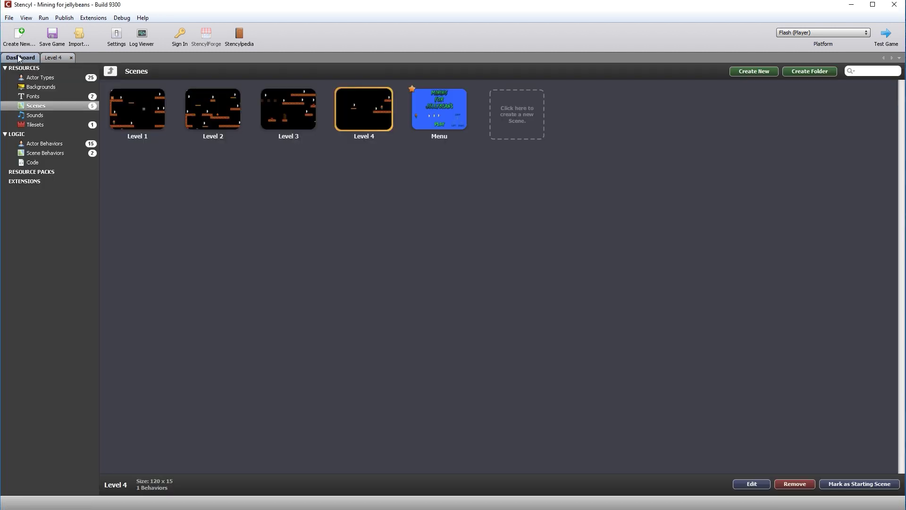
left_click(35, 77)
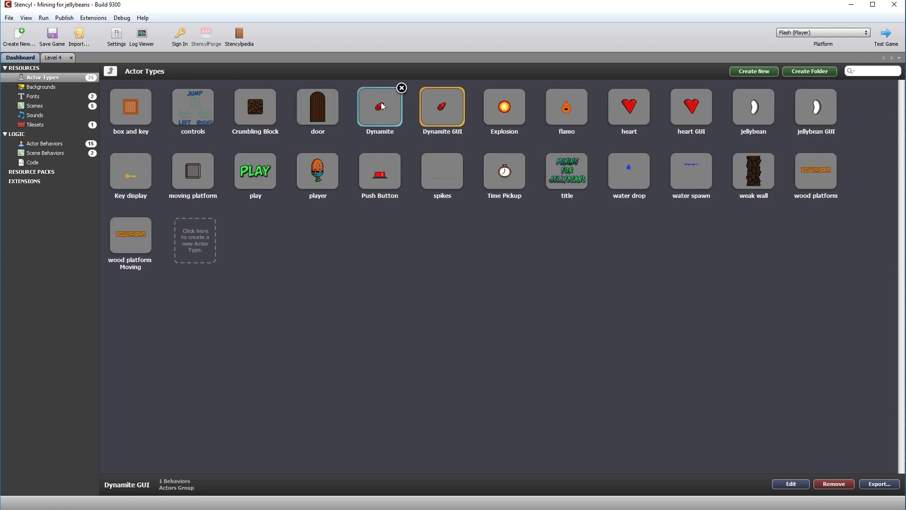
double_click(400, 113)
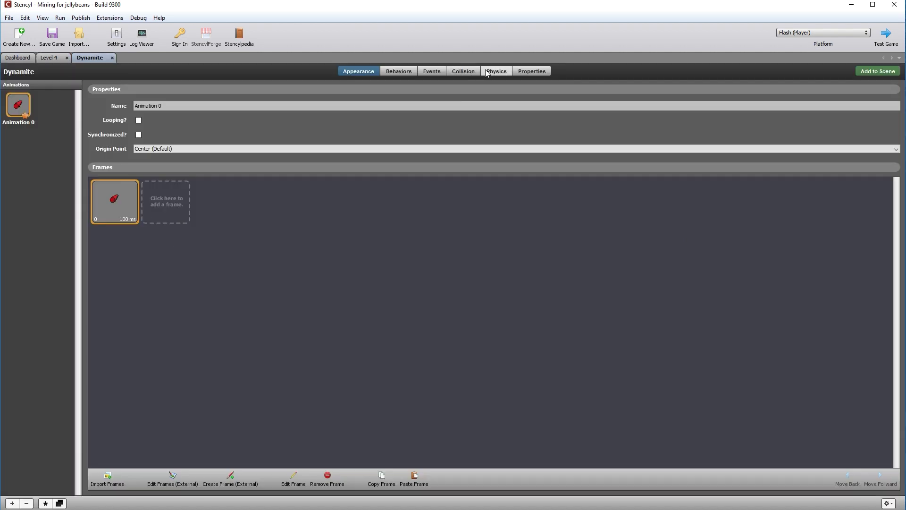
left_click(467, 69)
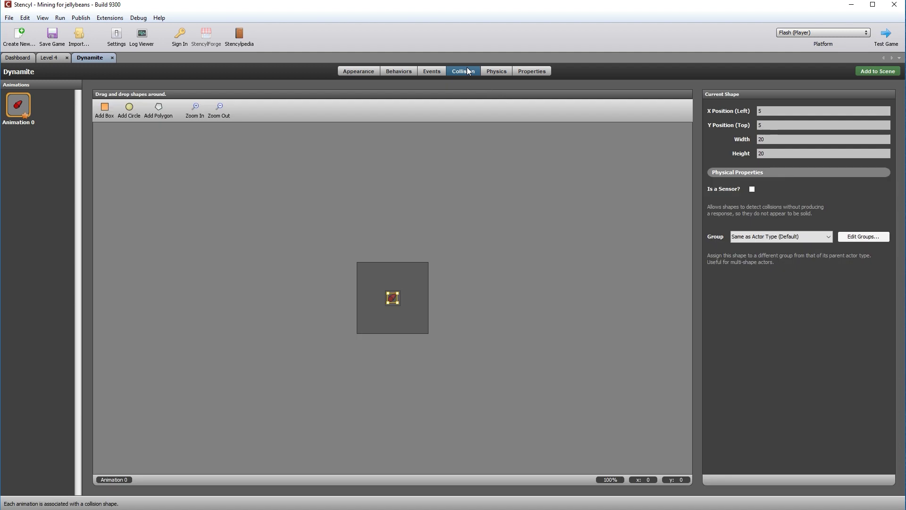
left_click(751, 189)
left_click(494, 69)
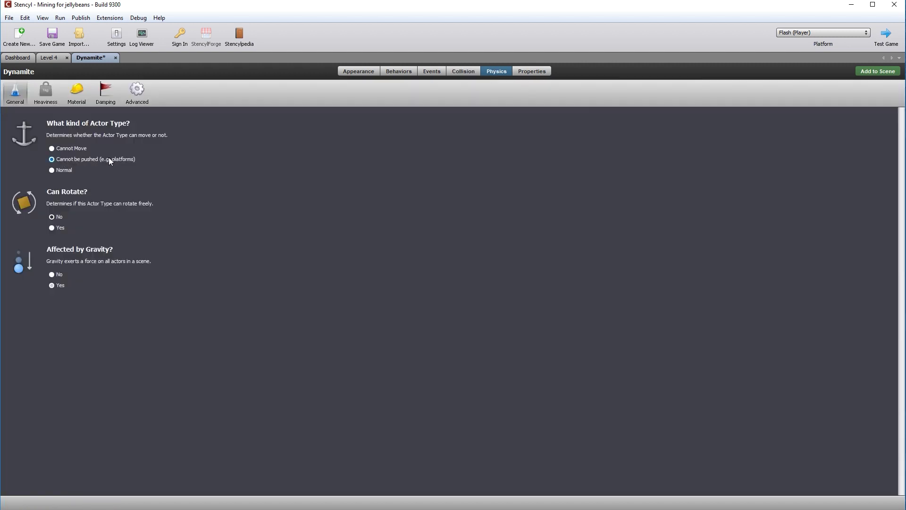
left_click(116, 58)
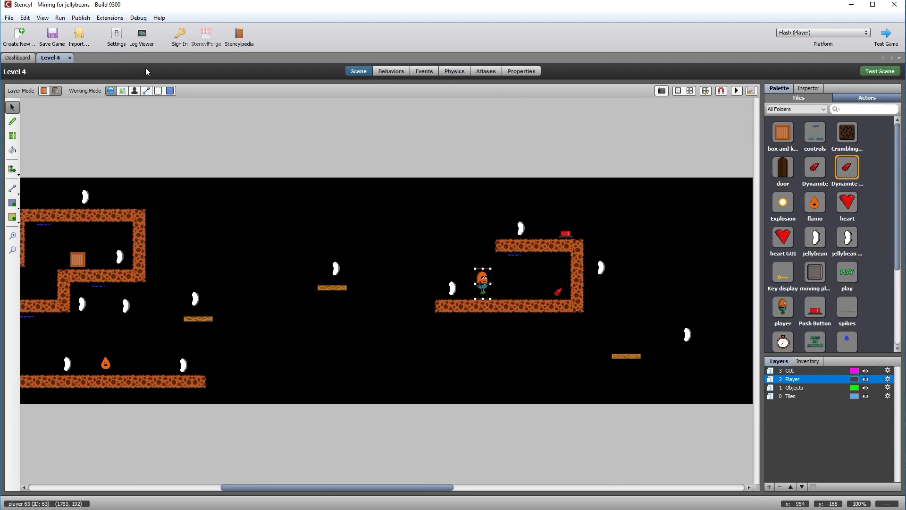
Add the Message Manager behavior to the Level 4 scene.
scroll(453, 431, "right", 3)
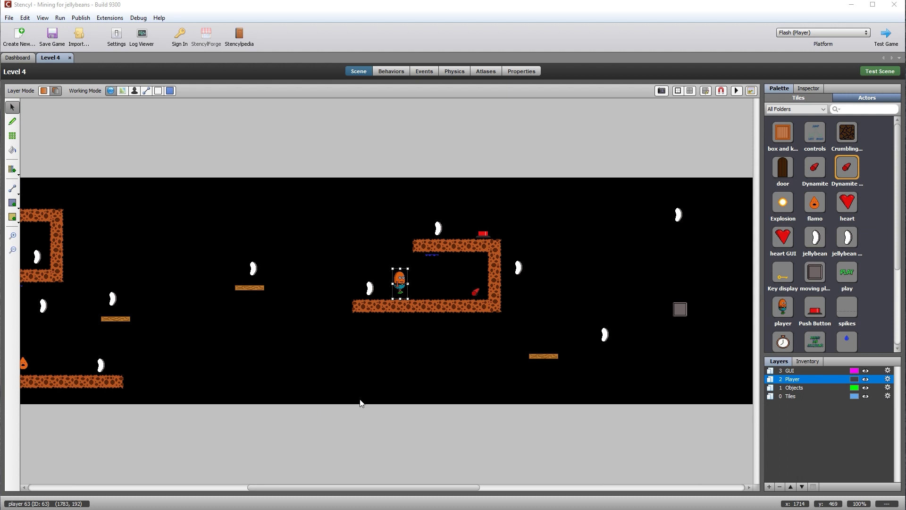
left_click(388, 75)
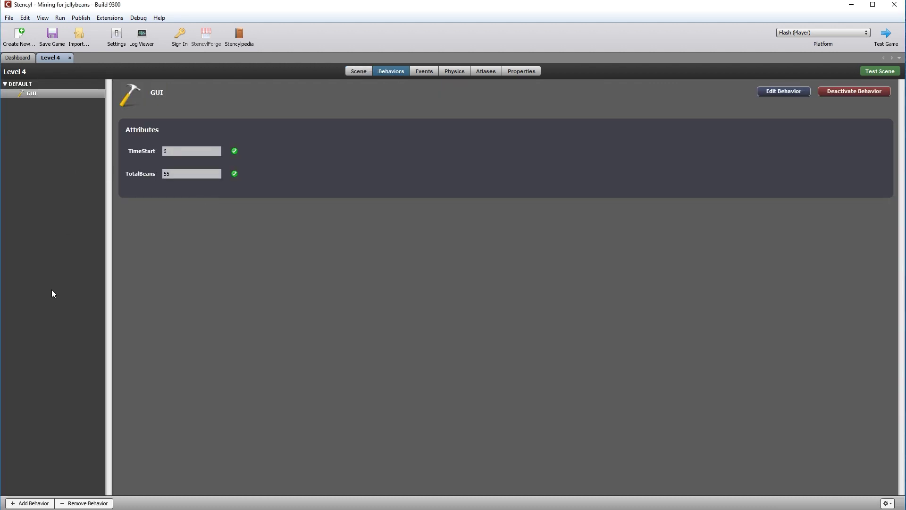
left_click(31, 503)
double_click(431, 180)
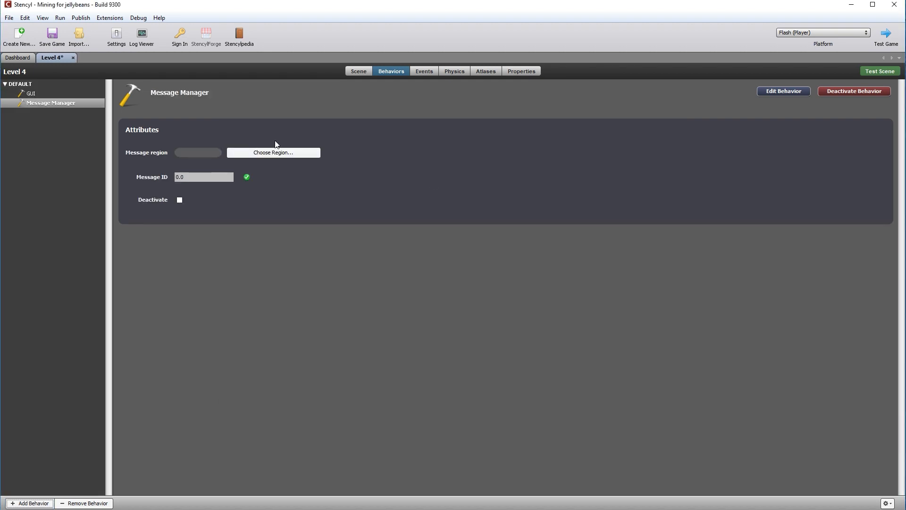
Draw a rectangular region at about (1785, 165) in Level 4, enclosing the player and the dynamite between the platforms.
left_click(359, 71)
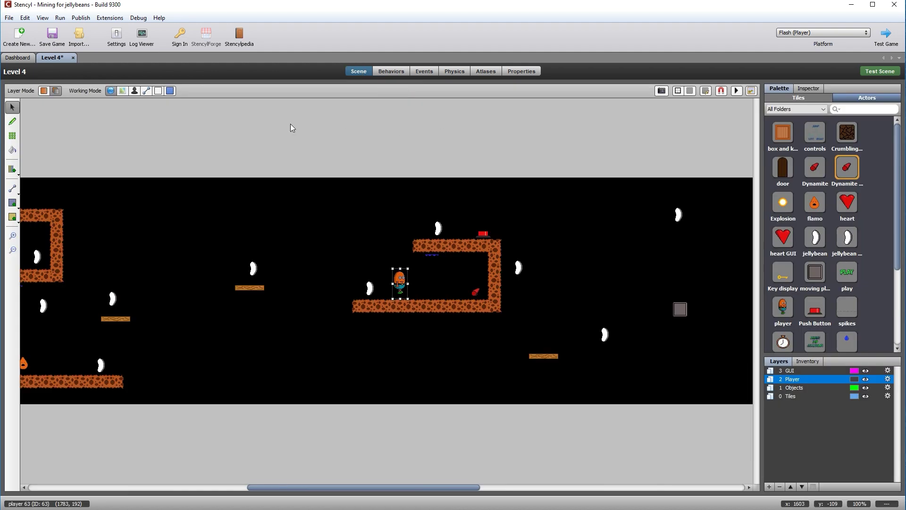
left_click(12, 203)
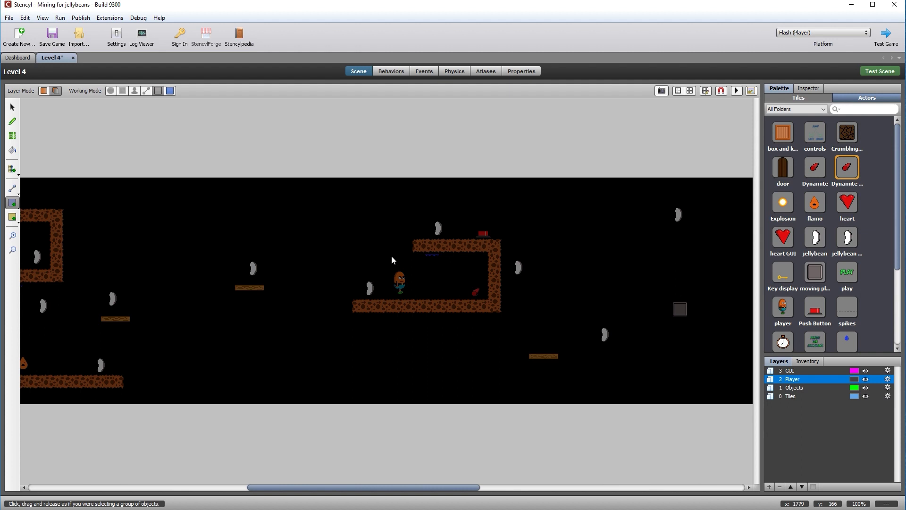
left_click_drag(393, 255, 488, 298)
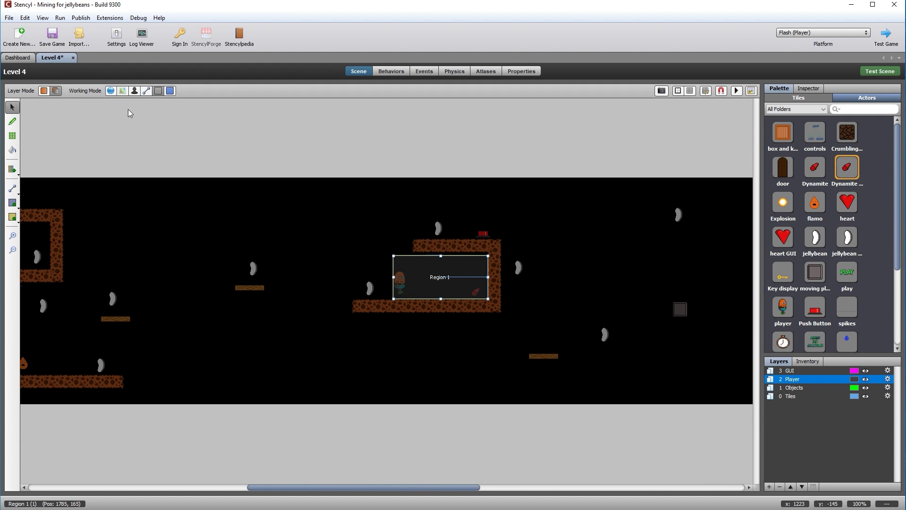
Choose Region 1 around the dynamite as the message region of Level 4's Message Manager behavior.
left_click(399, 72)
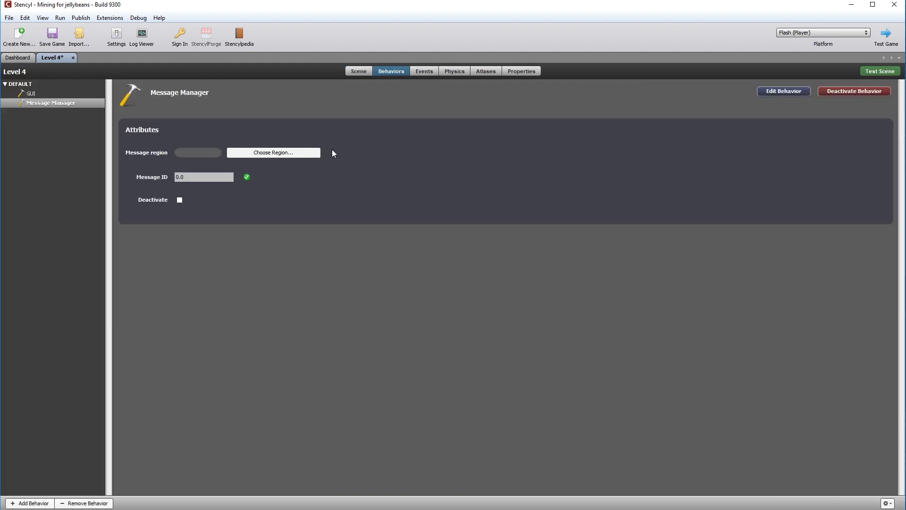
left_click(284, 152)
left_click_drag(325, 376, 469, 374)
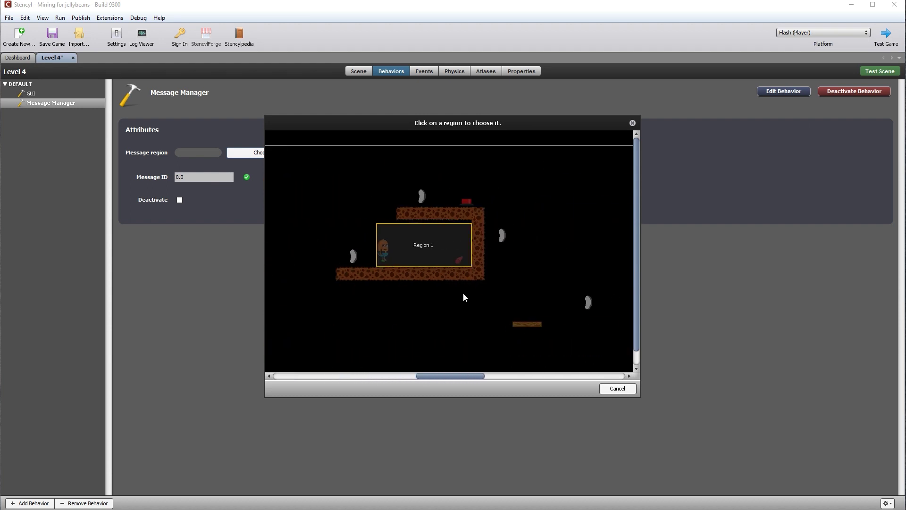
left_click(431, 241)
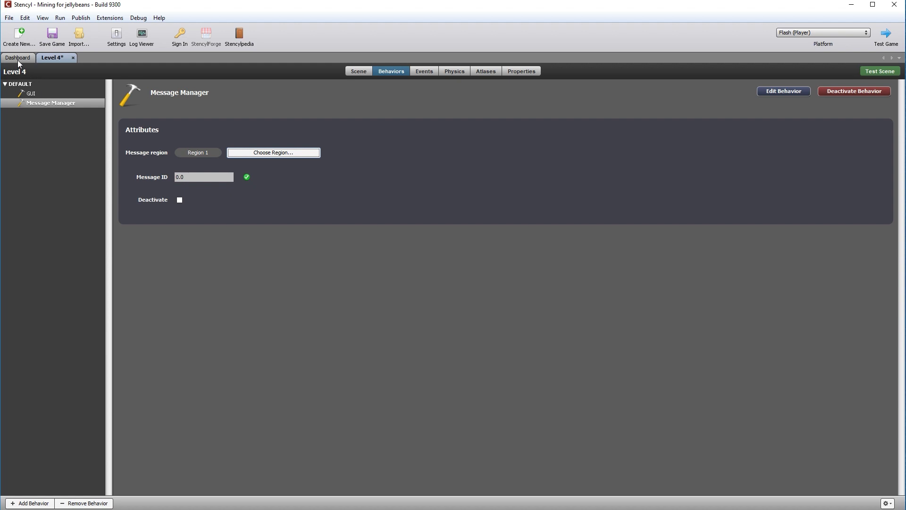
Open the GUI behavior to check its message IDs, and set Level 4's Message Manager to Message ID 5 with Deactivate enabled.
left_click(30, 93)
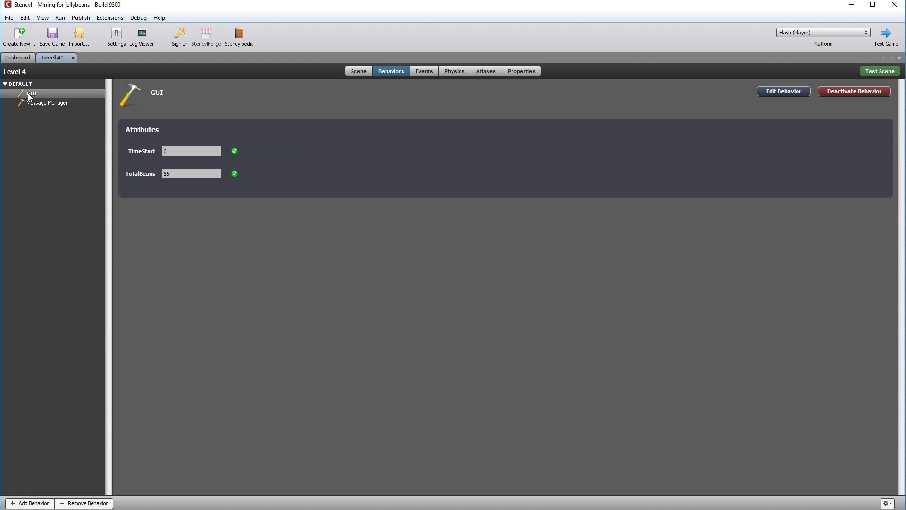
left_click(789, 93)
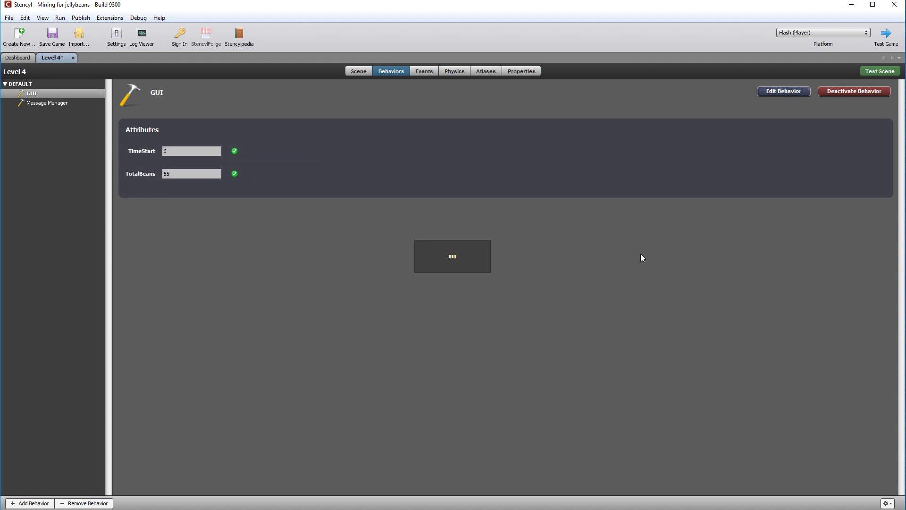
left_click(54, 57)
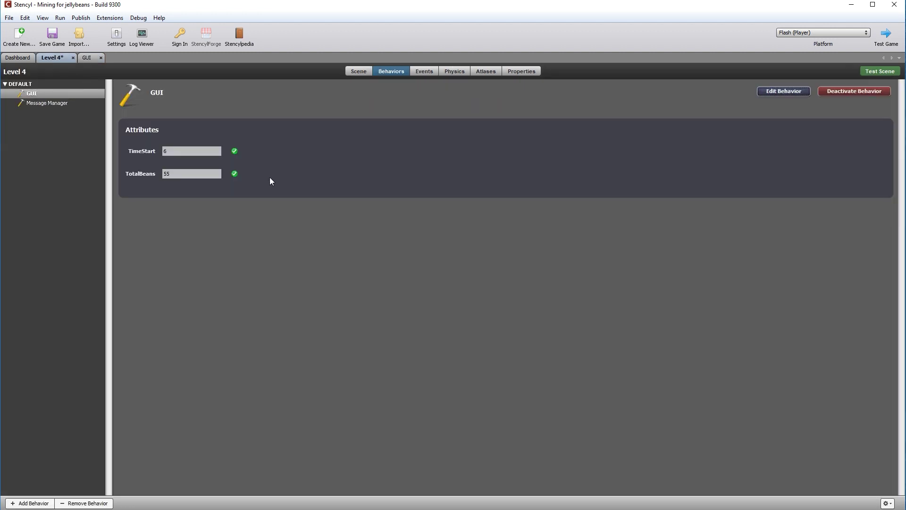
left_click(34, 105)
left_click_drag(187, 178, 164, 182)
type("5")
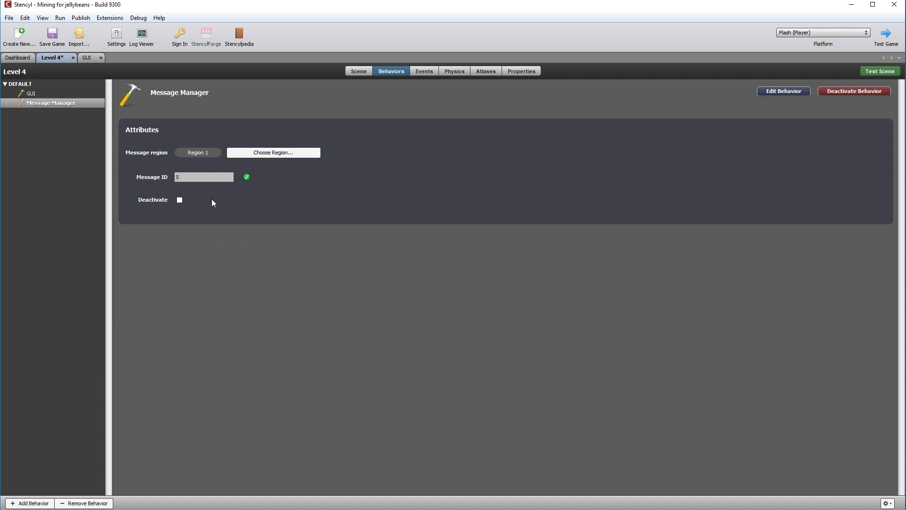
left_click(180, 200)
In the GUI behavior's Drawing event, duplicate the Message ID = 4 block, attach the copy below it, and set its ID to 5.
left_click(88, 59)
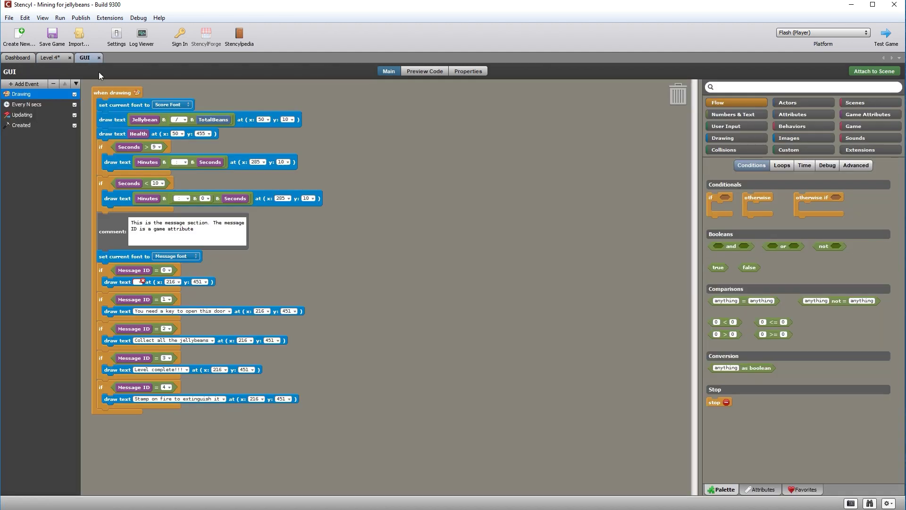
left_click_drag(101, 387, 121, 414)
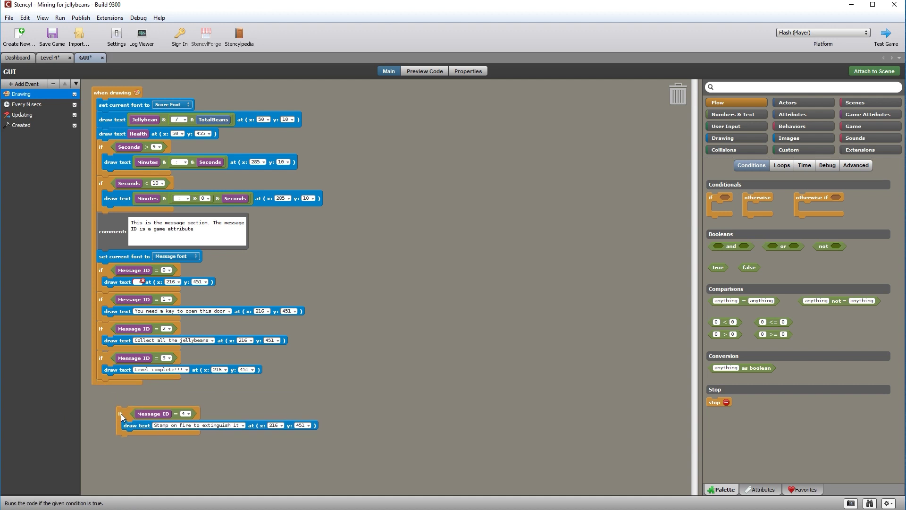
right_click(120, 413)
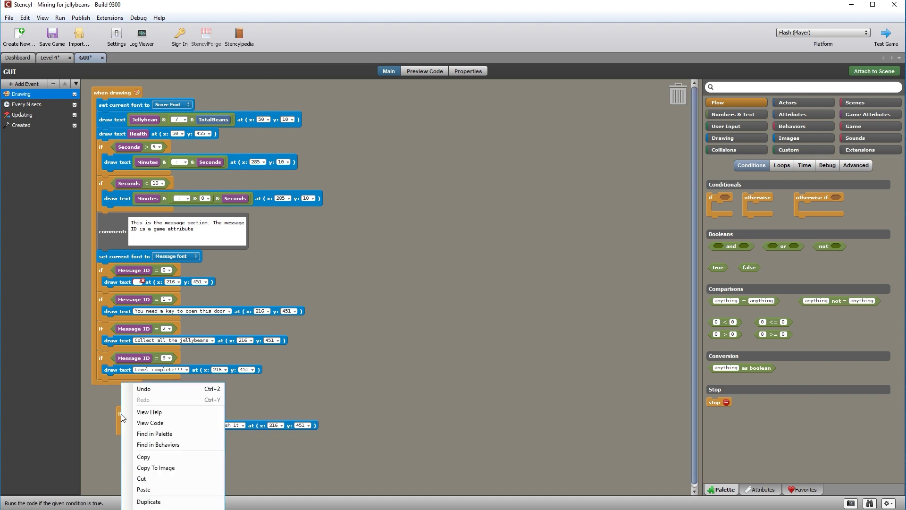
left_click(149, 501)
left_click_drag(124, 412, 116, 390)
left_click_drag(147, 434, 111, 415)
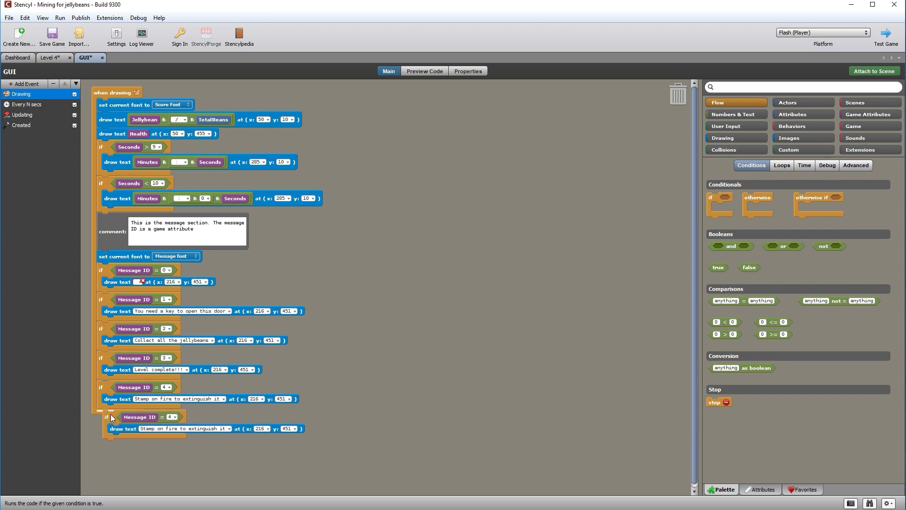
left_click(163, 416)
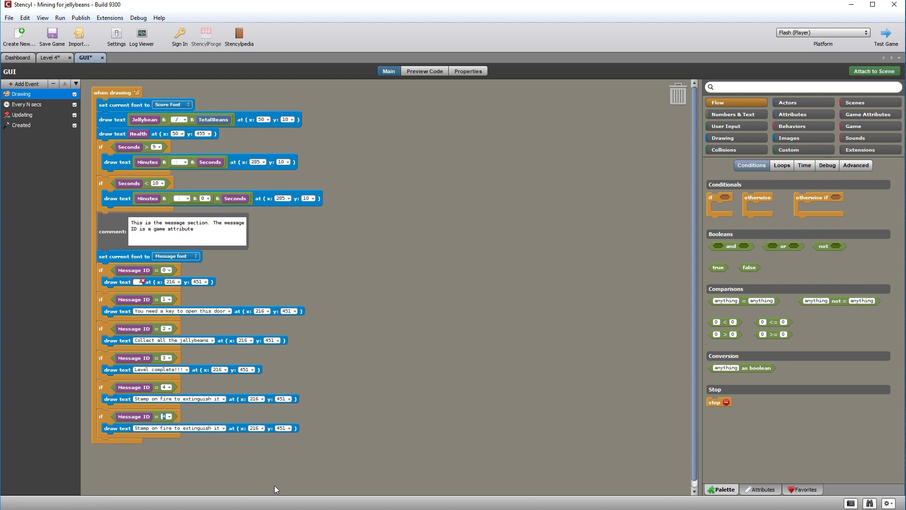
Set the draw text for Message ID 5 to "Press T to plant dynamite" and close the GUI behavior.
left_click(221, 428)
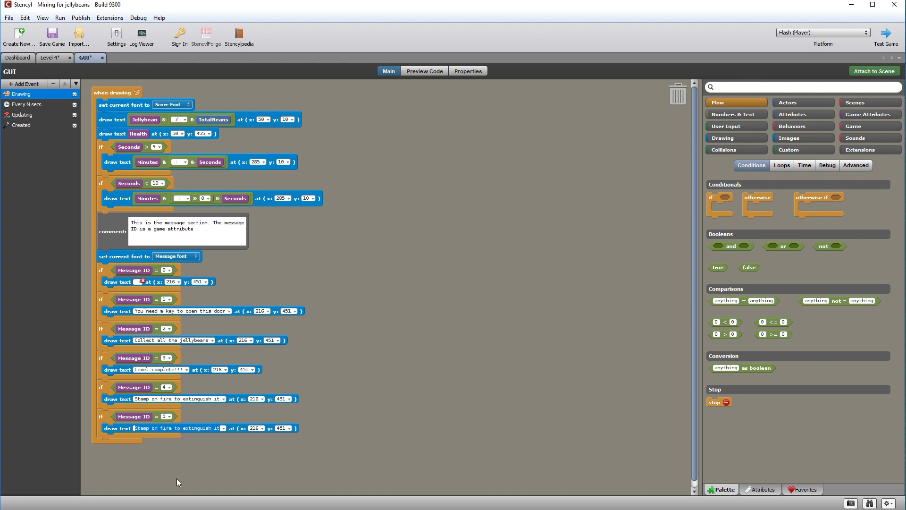
key("ctrl+a")
key("Delete")
type("Press")
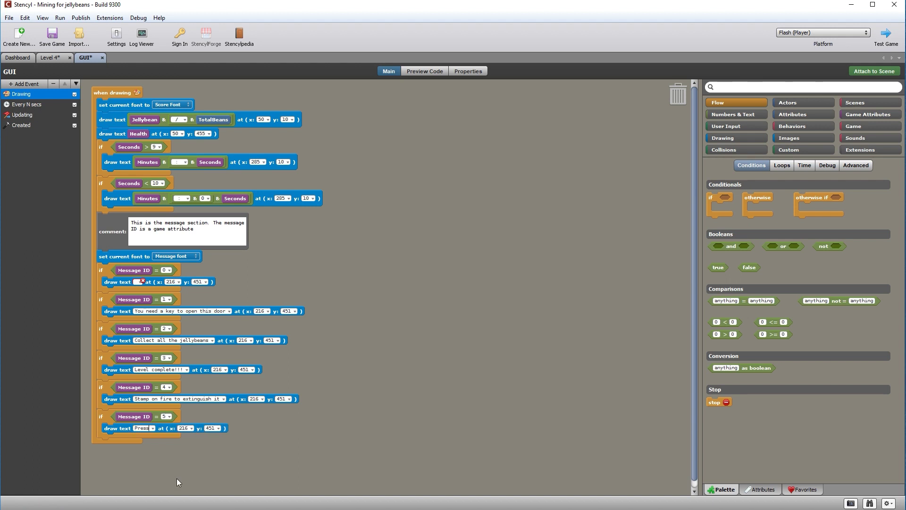
type(" T t")
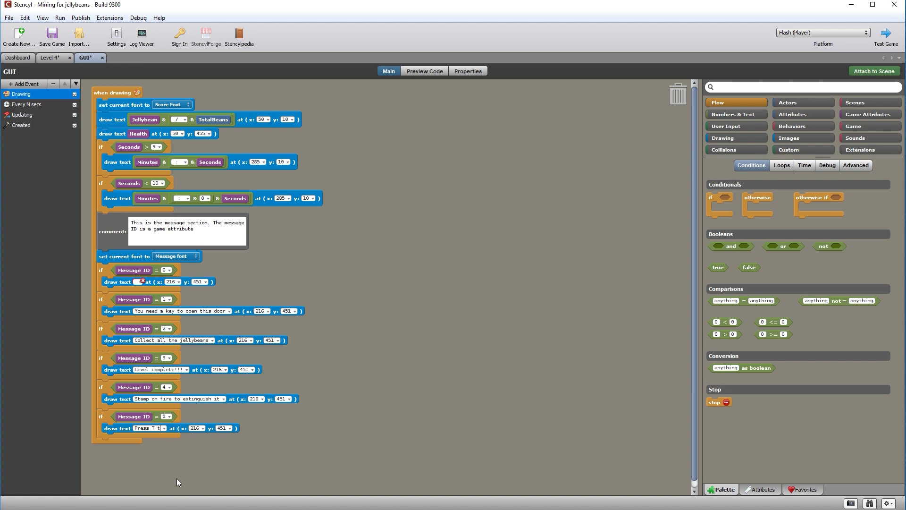
type("o plant dynamite")
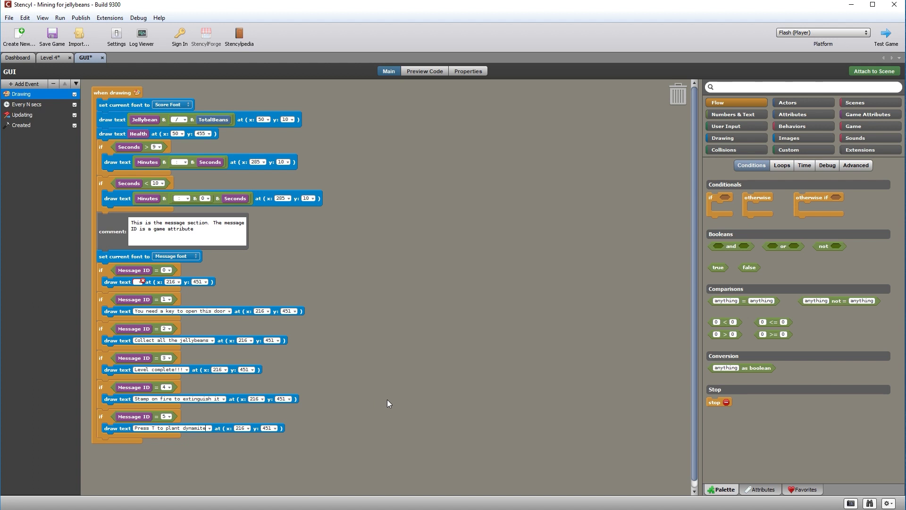
left_click(102, 57)
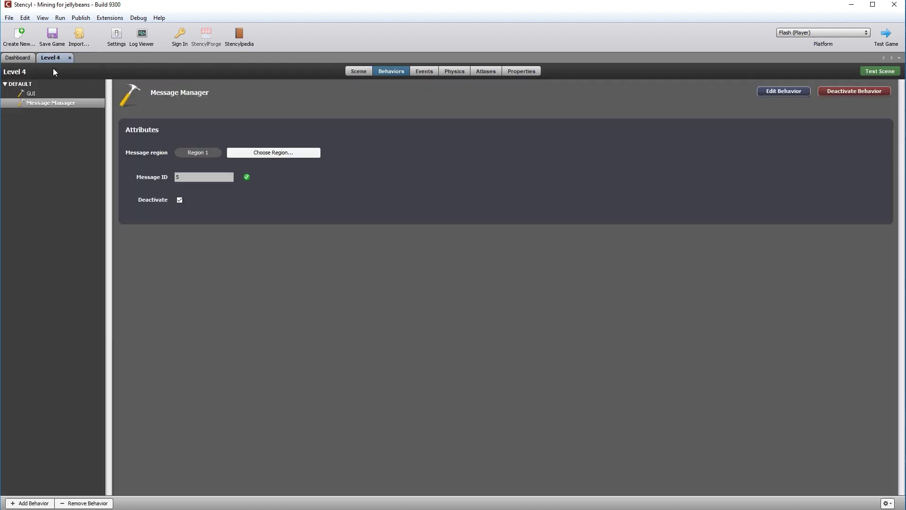
Test the Level 4 scene, collect the dynamite, and walk the player out of the region to check the planting message.
left_click(356, 71)
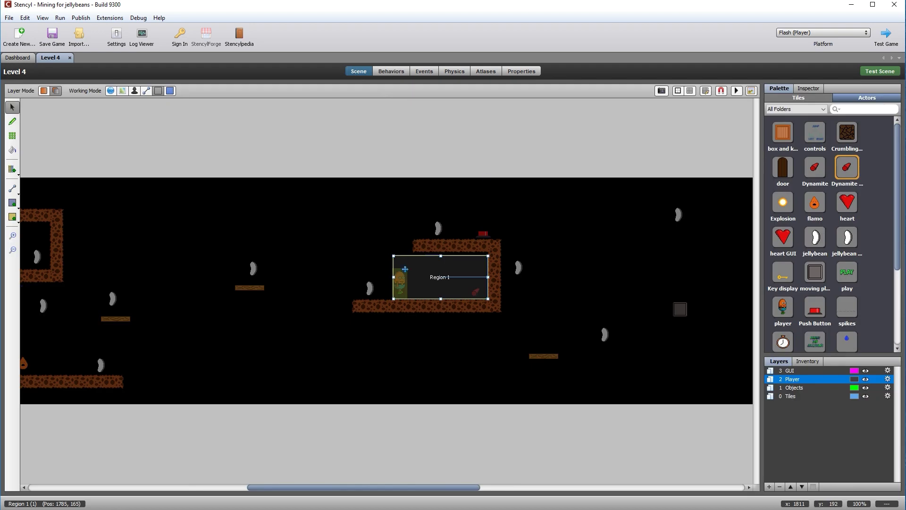
left_click(873, 71)
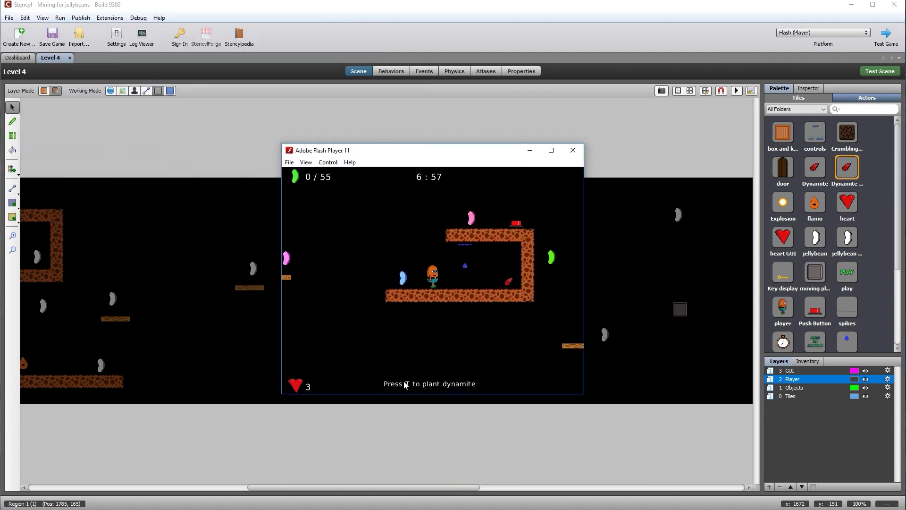
key("Right")
key("Right")
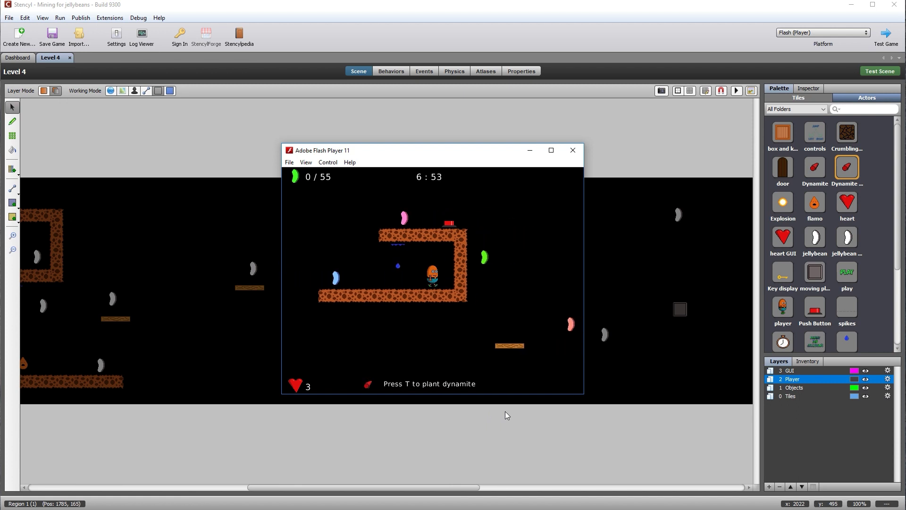
key("Left")
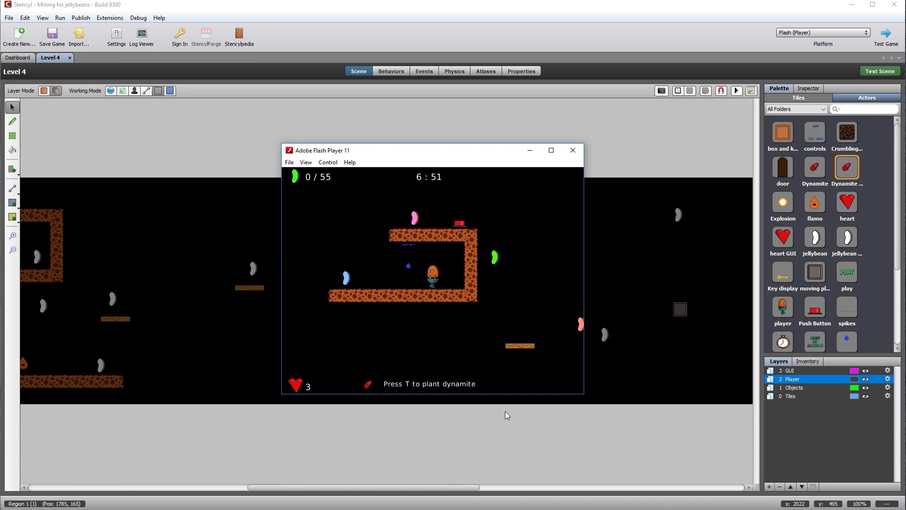
key("Left")
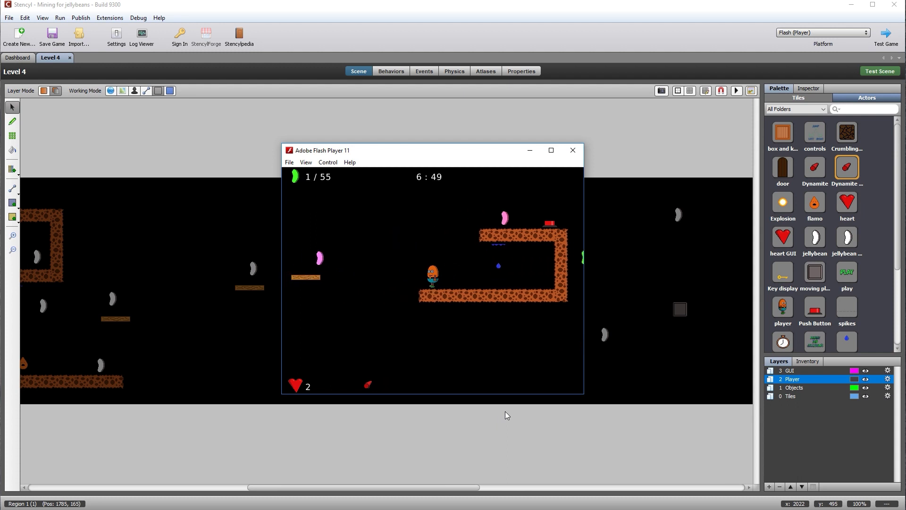
Move the player onto the upper platform beside the push button in the running game.
key("Right")
key("Left")
key("Right")
key("Right")
key("Up")
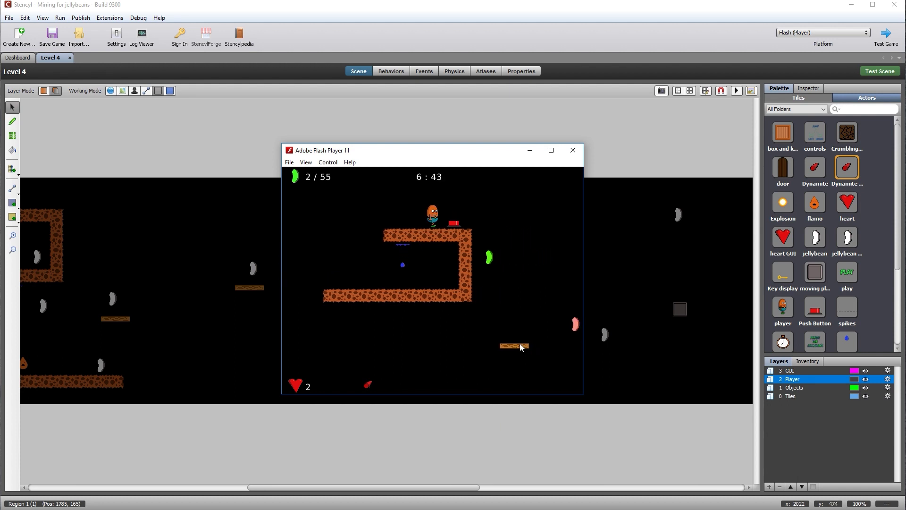
Close the running test game and look over the Level 4 layout around the crumbling weak wall.
left_click(572, 150)
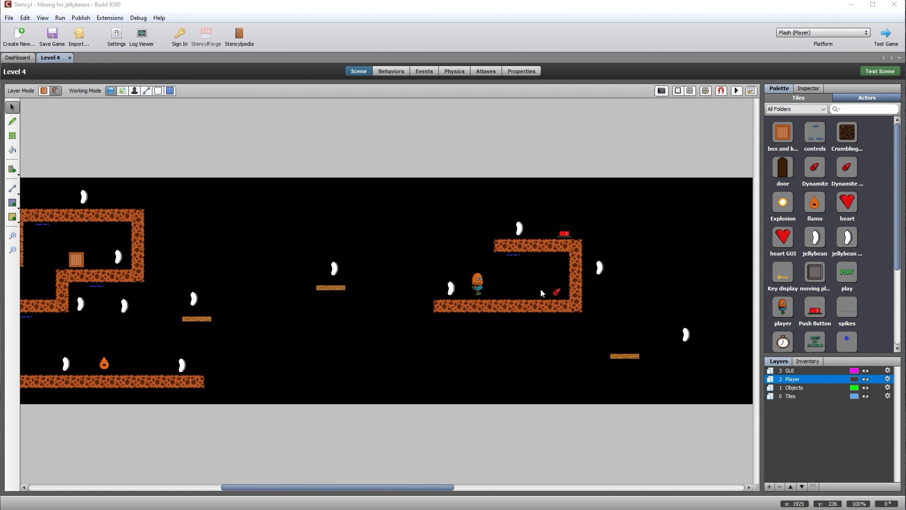
left_click_drag(416, 489, 374, 489)
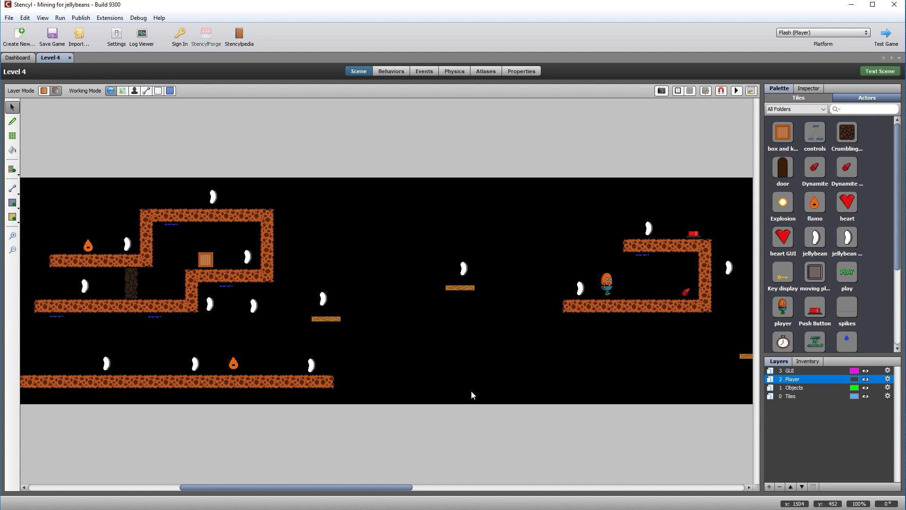
left_click_drag(347, 487, 369, 488)
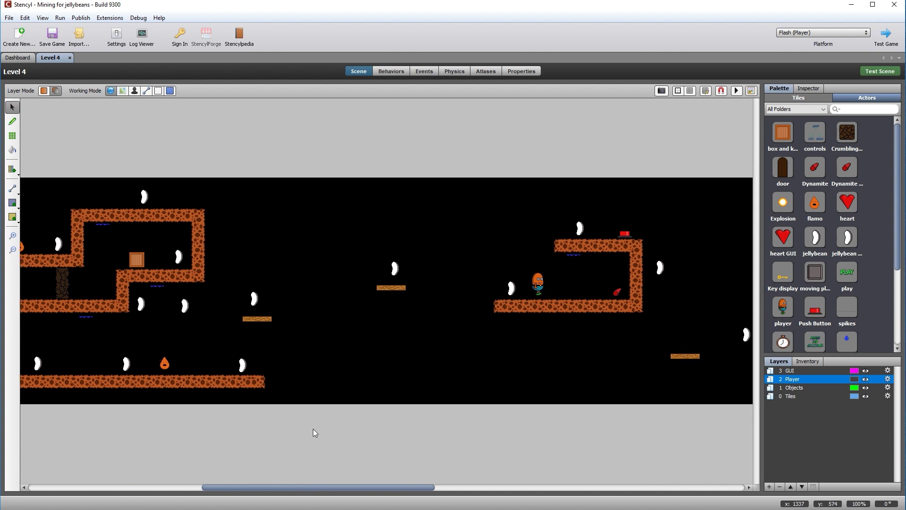
Create a new design-mode actor behavior named NextToWall.
left_click(17, 58)
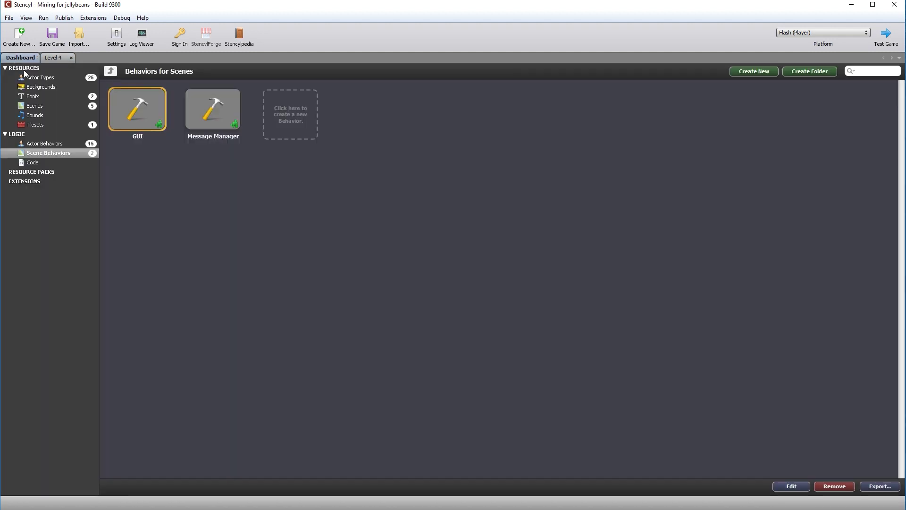
left_click(41, 143)
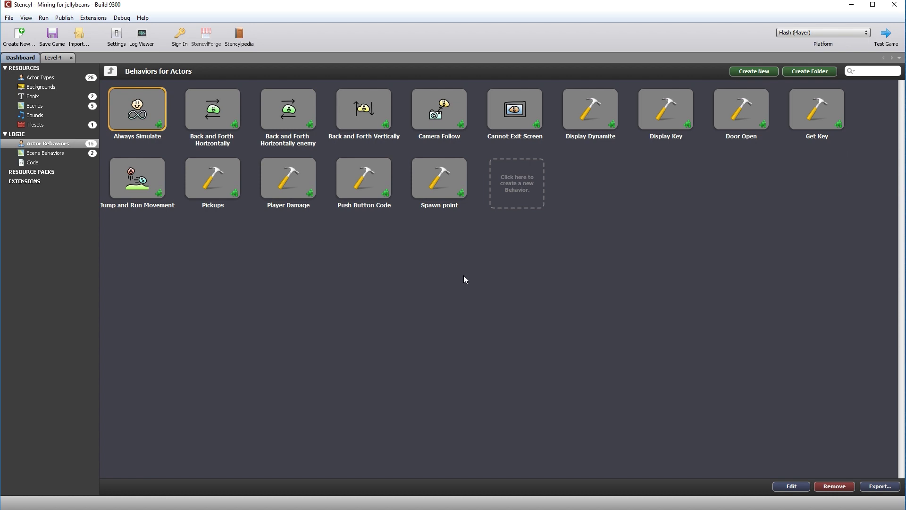
left_click(514, 185)
left_click(384, 331)
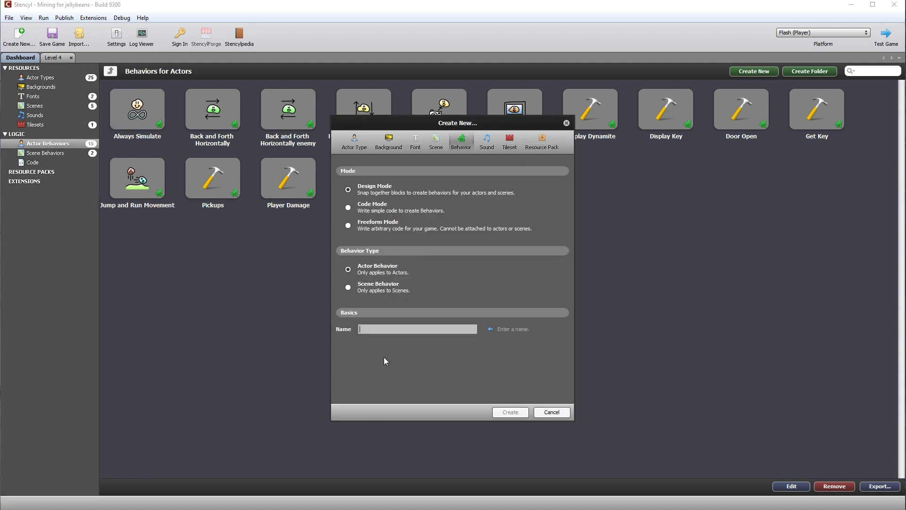
type("NextToWall")
left_click(519, 413)
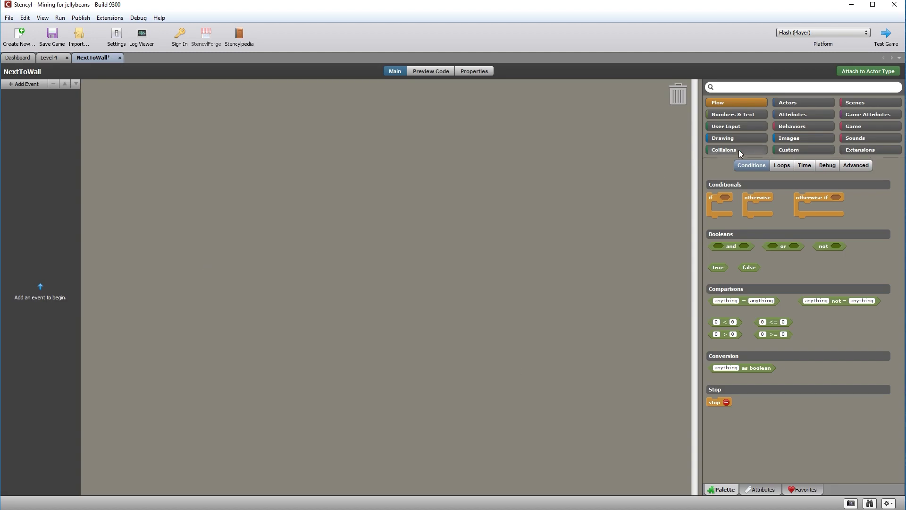
Create a Boolean attribute named NearWall in the NextToWall behavior.
left_click(800, 114)
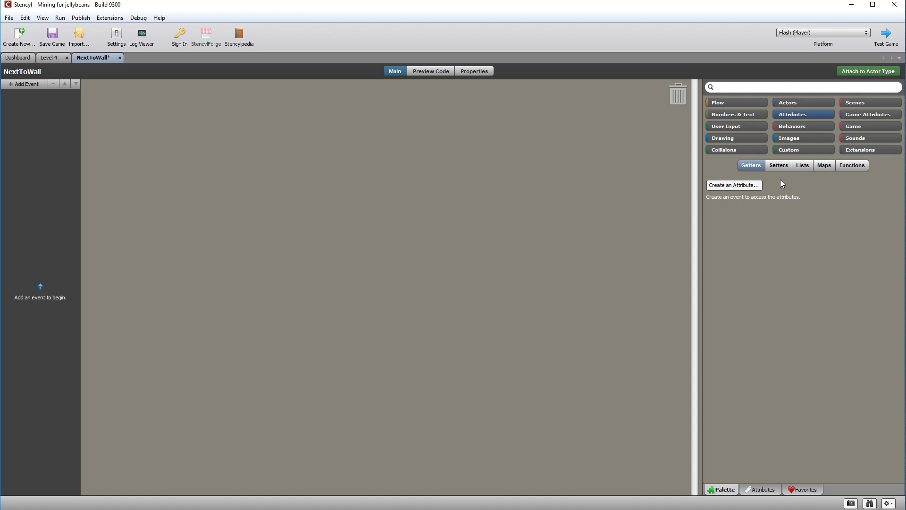
left_click(735, 185)
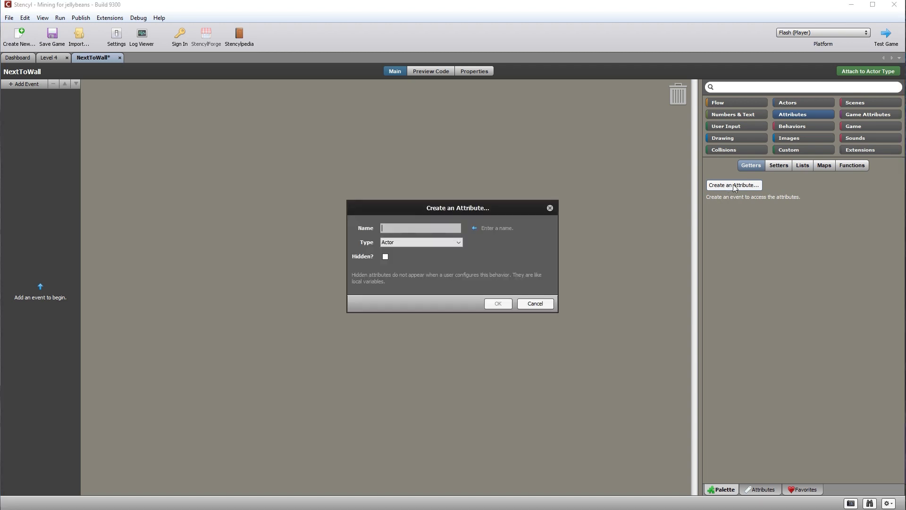
left_click(455, 242)
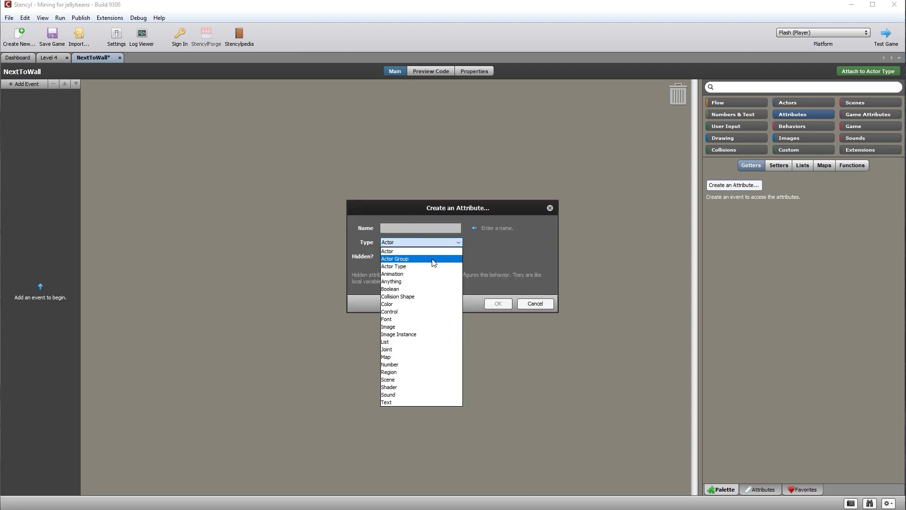
left_click(400, 290)
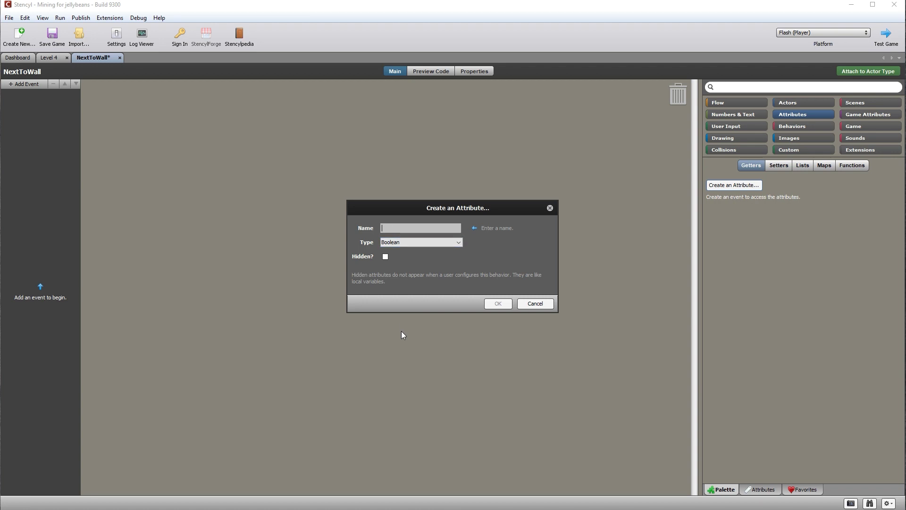
type("NearWall")
left_click(498, 303)
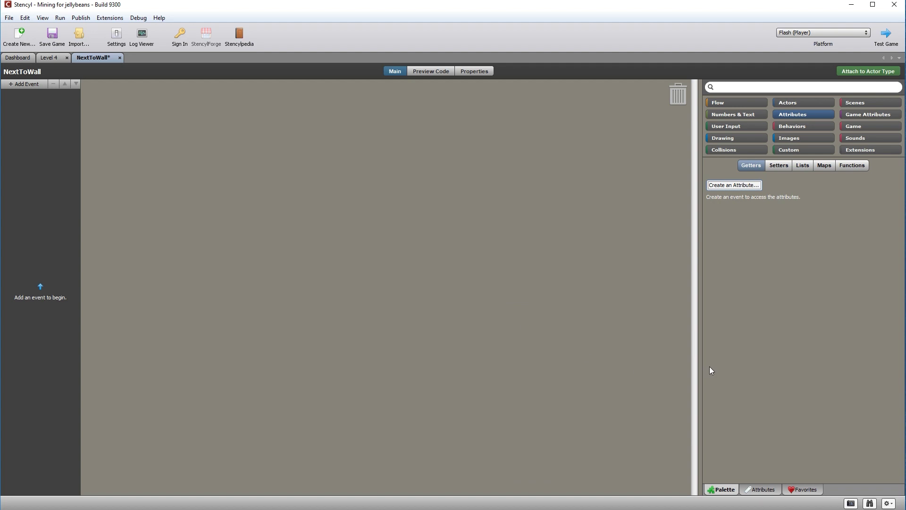
Add a when created event to NextToWall that sets NearWall to false.
left_click(12, 83)
mouse_move(18, 96)
left_click(92, 105)
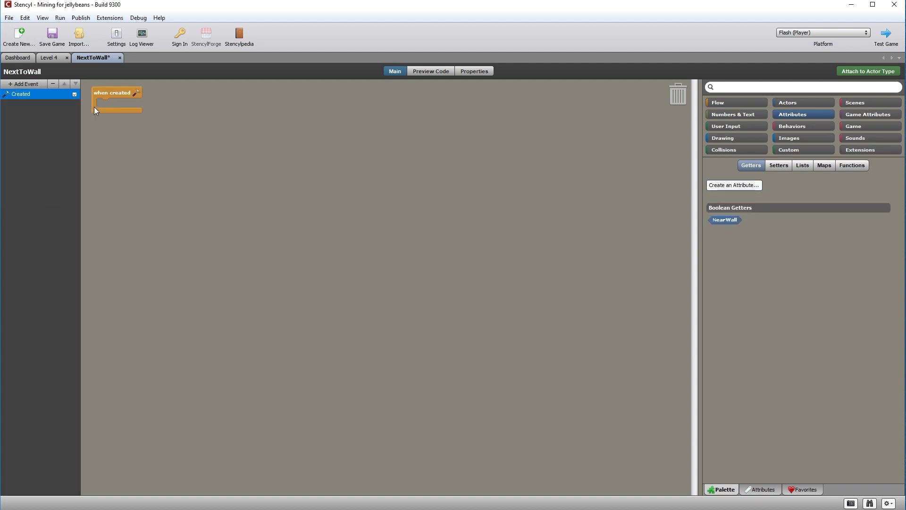
left_click(764, 489)
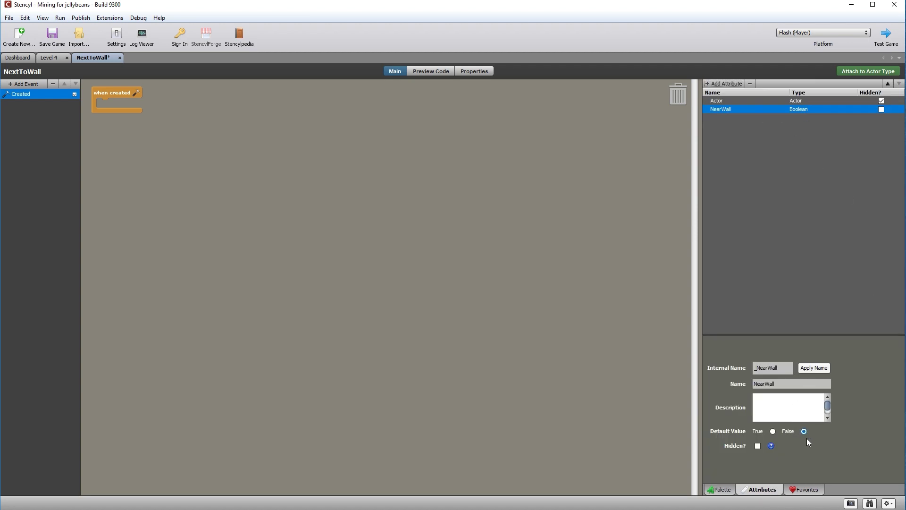
left_click(721, 489)
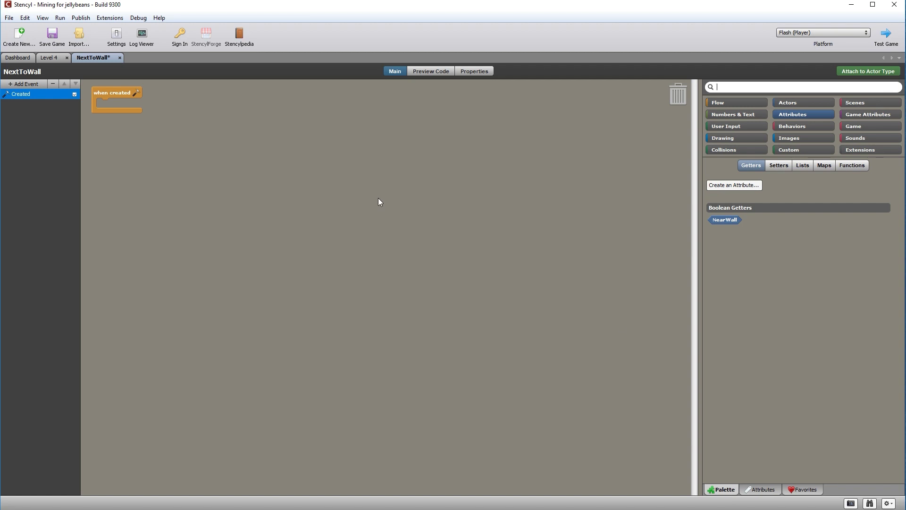
left_click(788, 165)
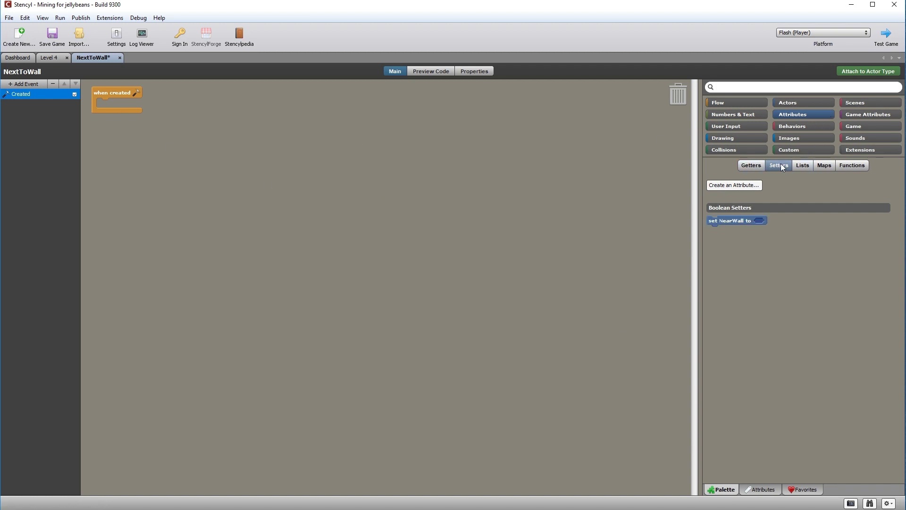
left_click_drag(732, 220, 132, 101)
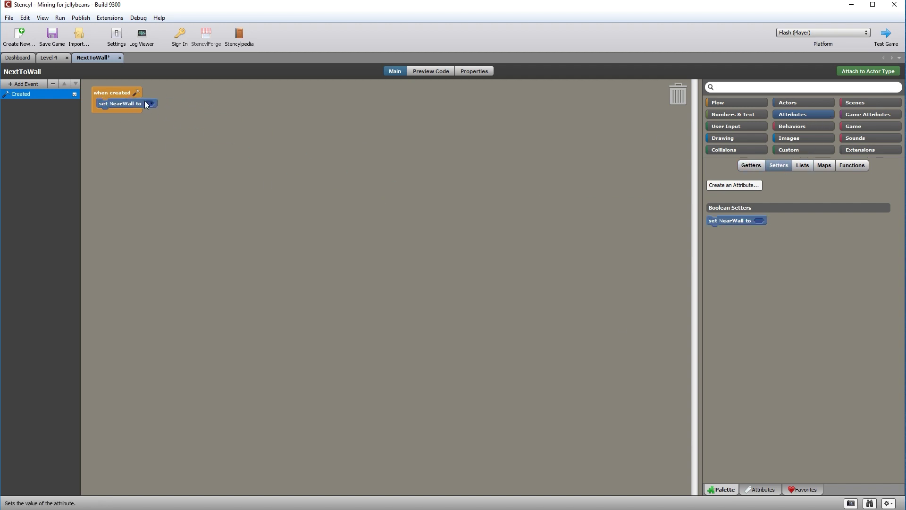
left_click(150, 104)
mouse_move(184, 118)
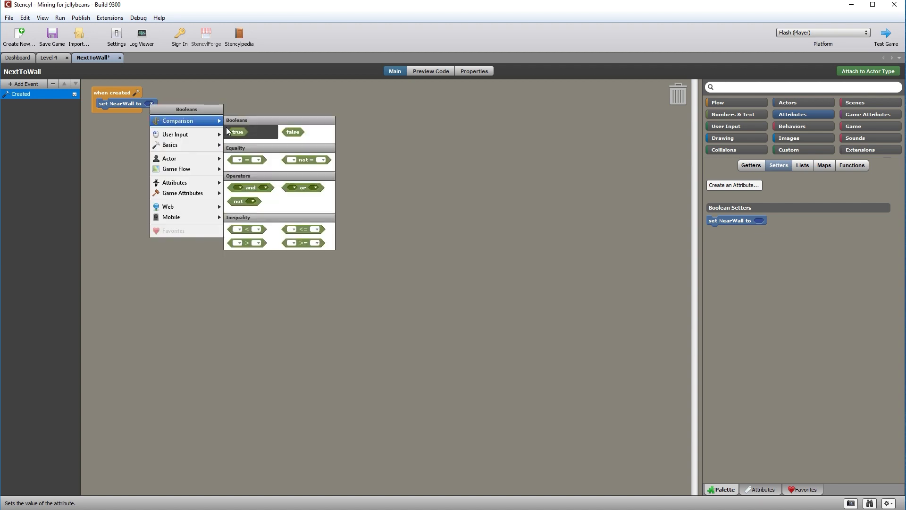
left_click(284, 131)
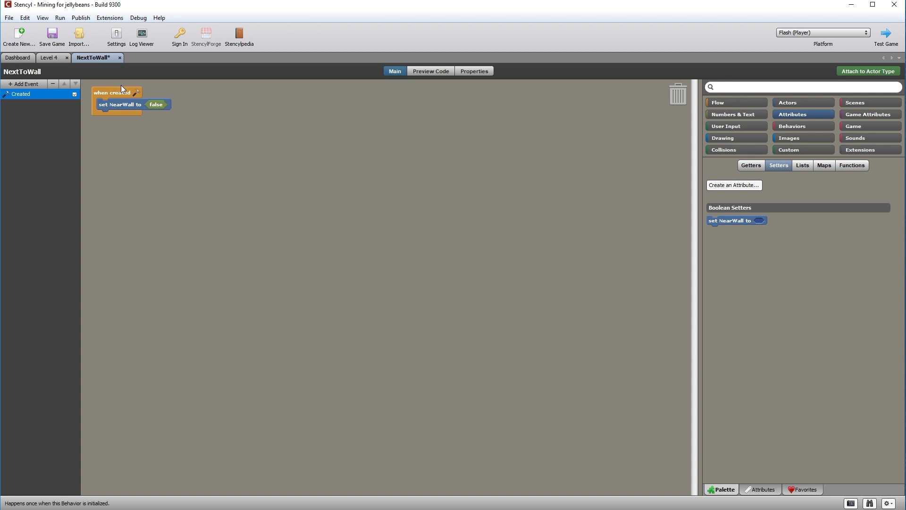
Attach the NextToWall behavior to the weak wall actor type, save the changes, and return to the behavior.
left_click(872, 71)
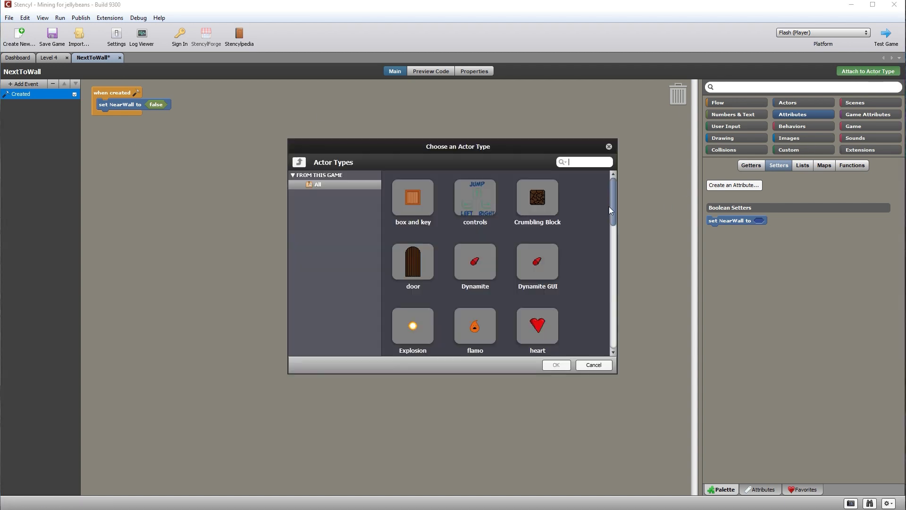
left_click_drag(615, 206, 605, 305)
left_click(484, 277)
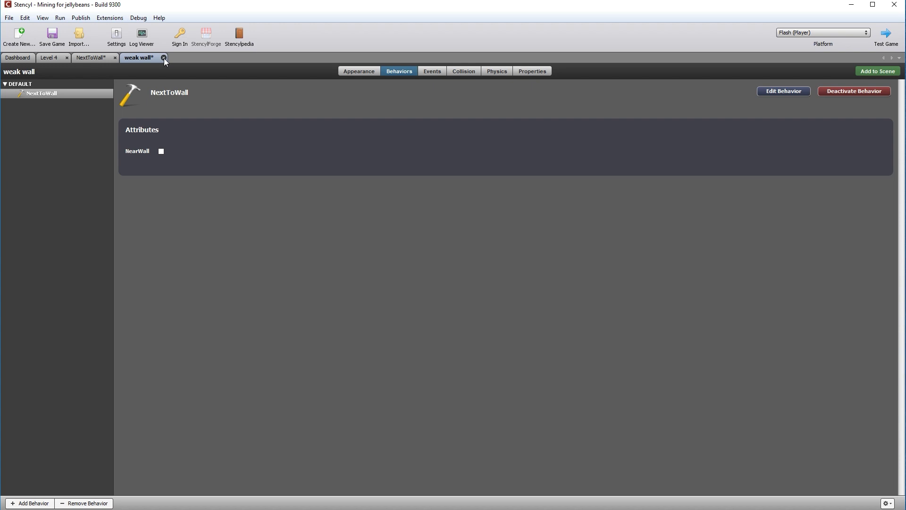
key("ctrl+s")
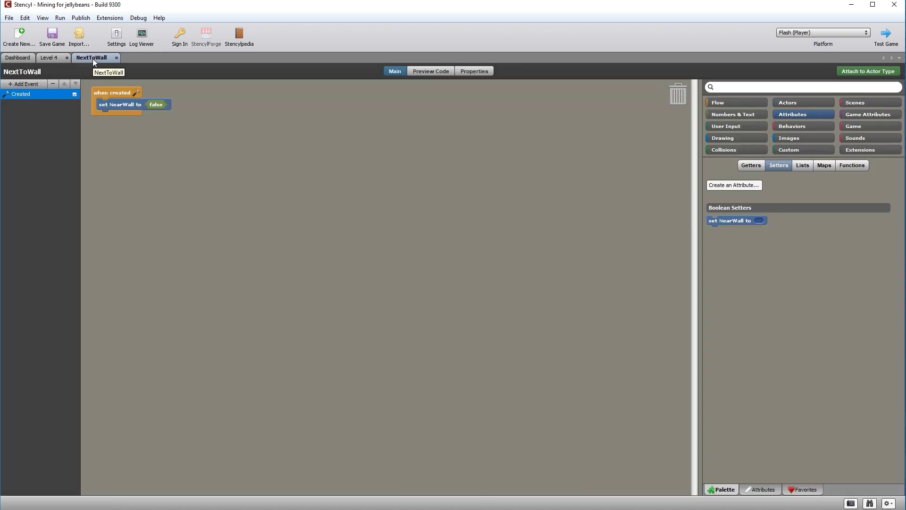
Mark the NearWall attribute as hidden and return to the behavior's block palette.
left_click(760, 491)
left_click(882, 109)
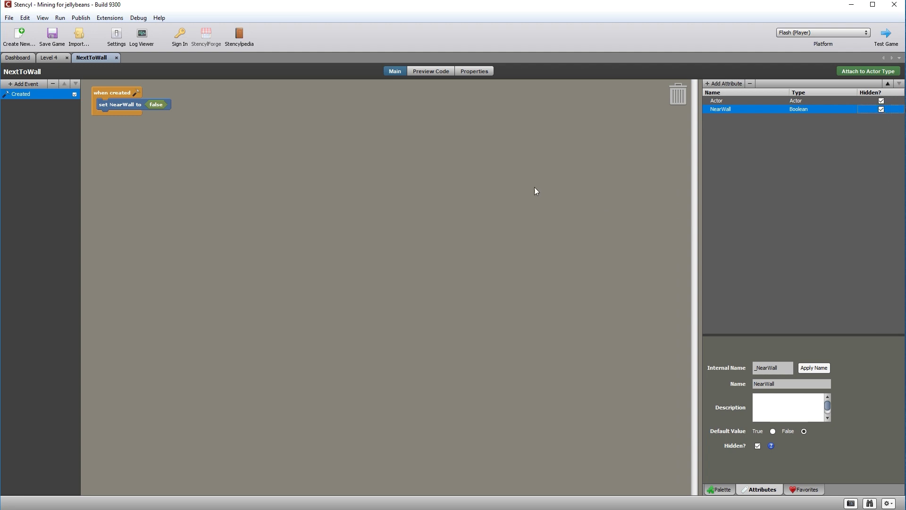
left_click(721, 489)
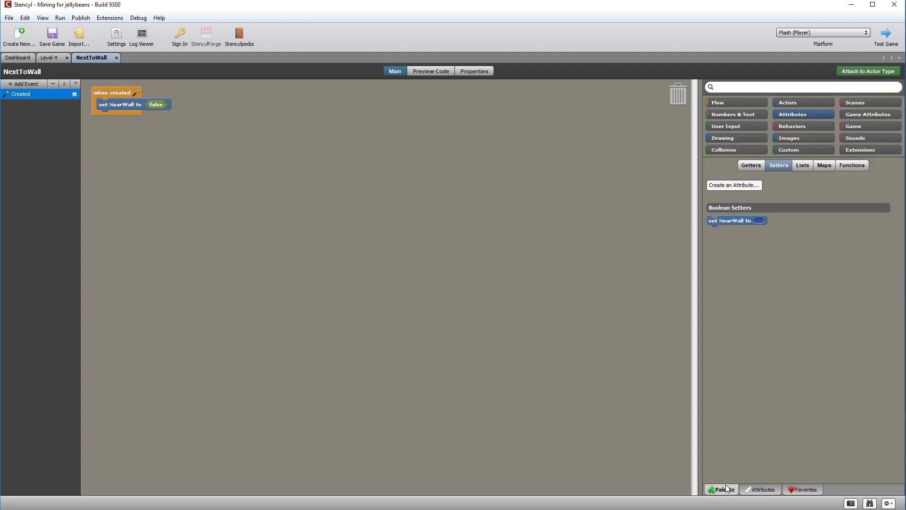
Add an event for an actor of a type entering a region, with player as the actor type.
left_click(12, 83)
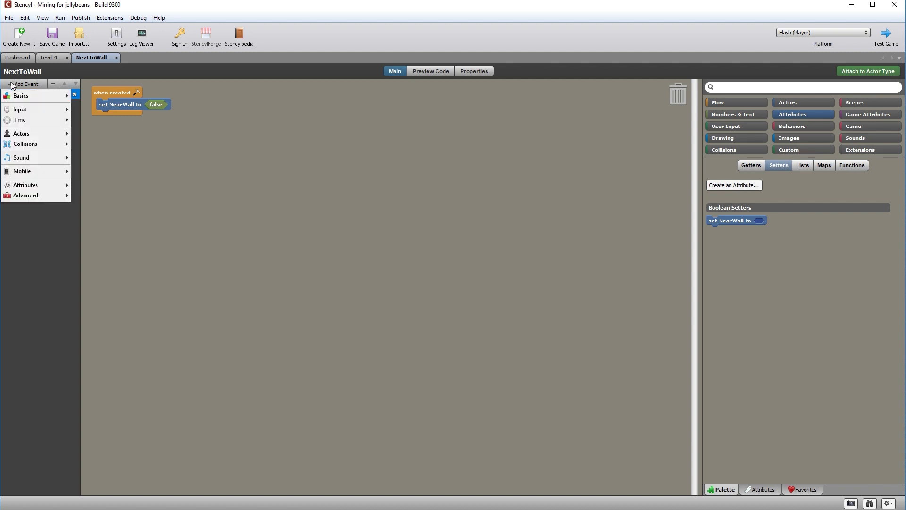
mouse_move(26, 136)
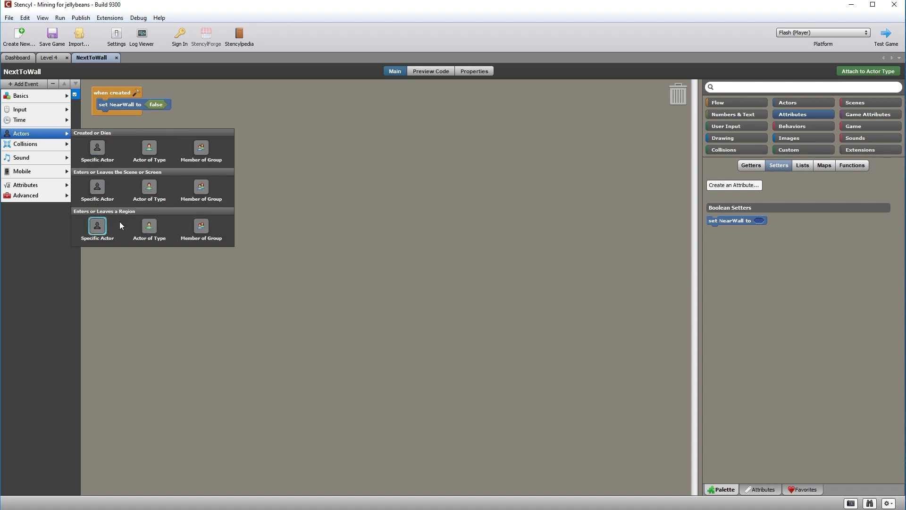
left_click(150, 227)
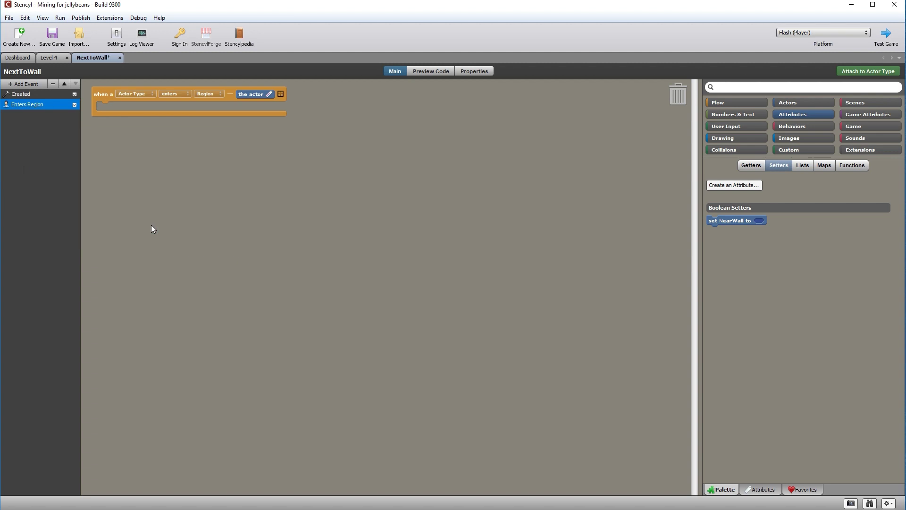
left_click(151, 94)
left_click(150, 94)
left_click_drag(613, 208, 618, 276)
left_click(418, 264)
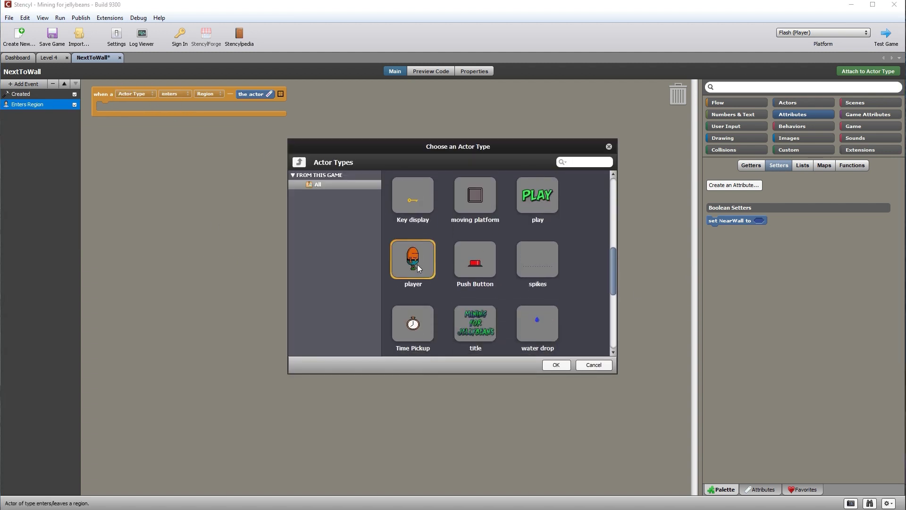
double_click(417, 264)
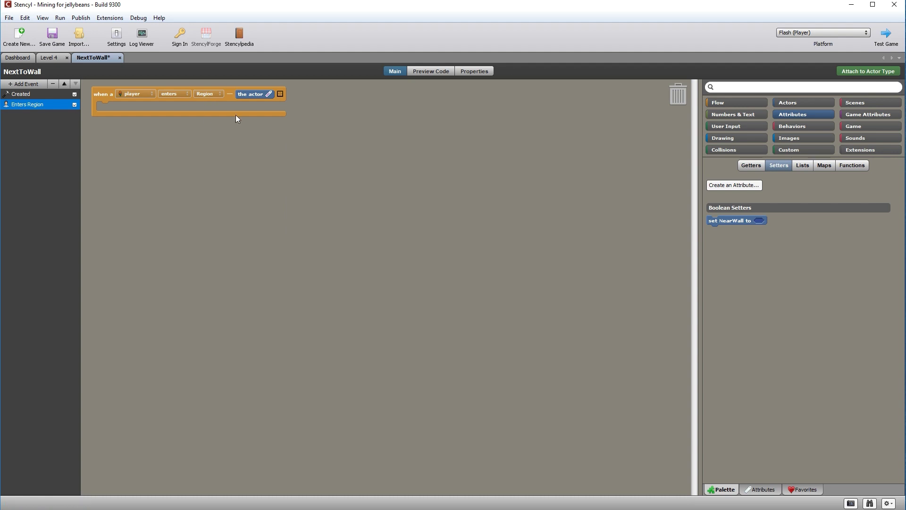
Create a Region attribute named WallRegion in the NextToWall behavior.
left_click(734, 185)
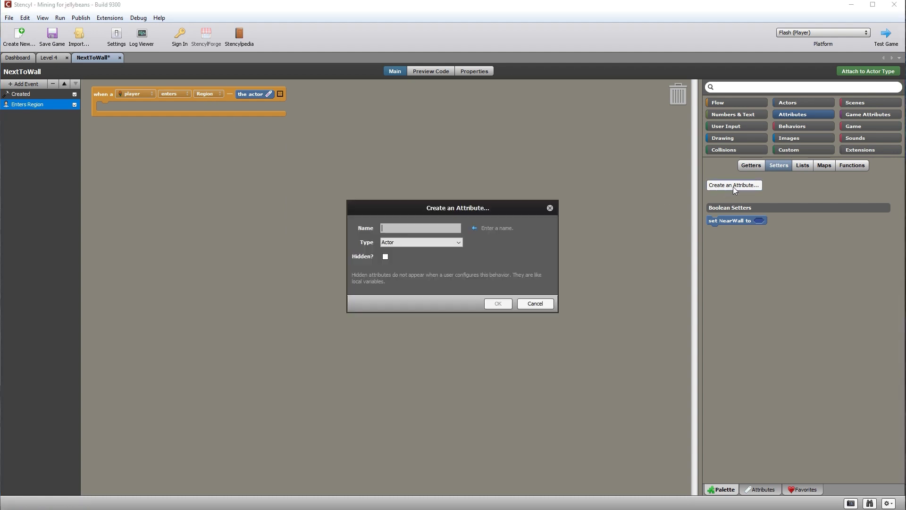
left_click(458, 241)
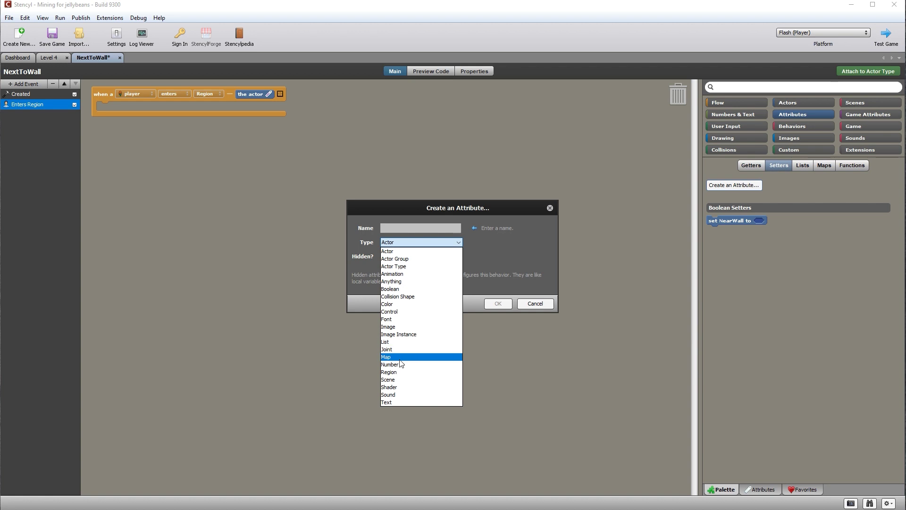
left_click(394, 373)
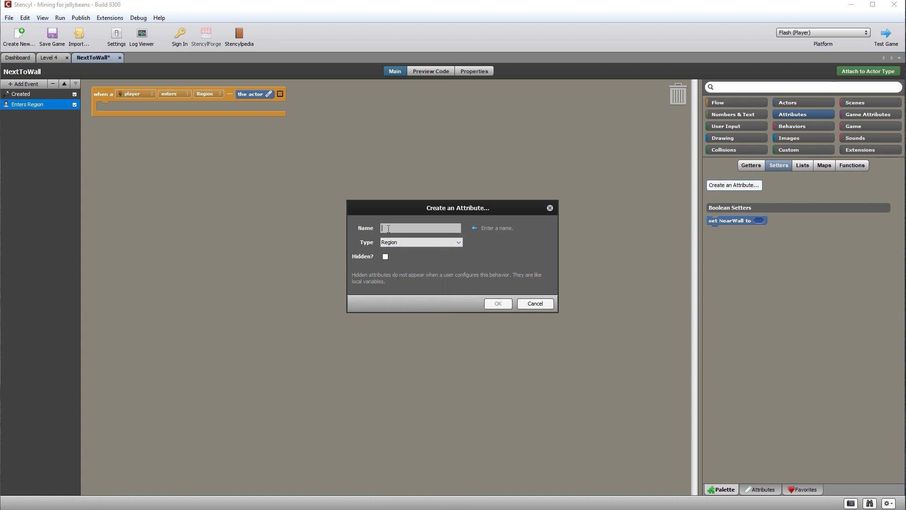
type("WallRegion")
left_click(497, 305)
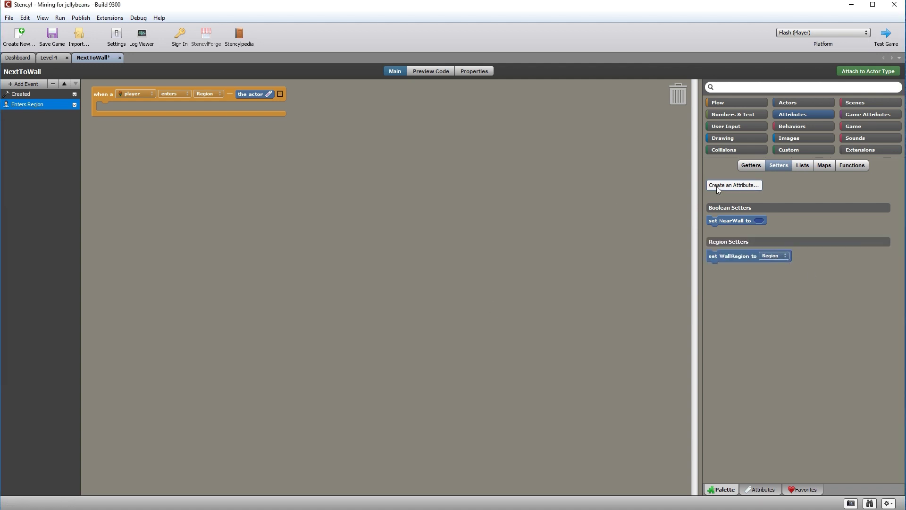
Set the region of the player-enters-region event to the WallRegion attribute.
left_click(759, 164)
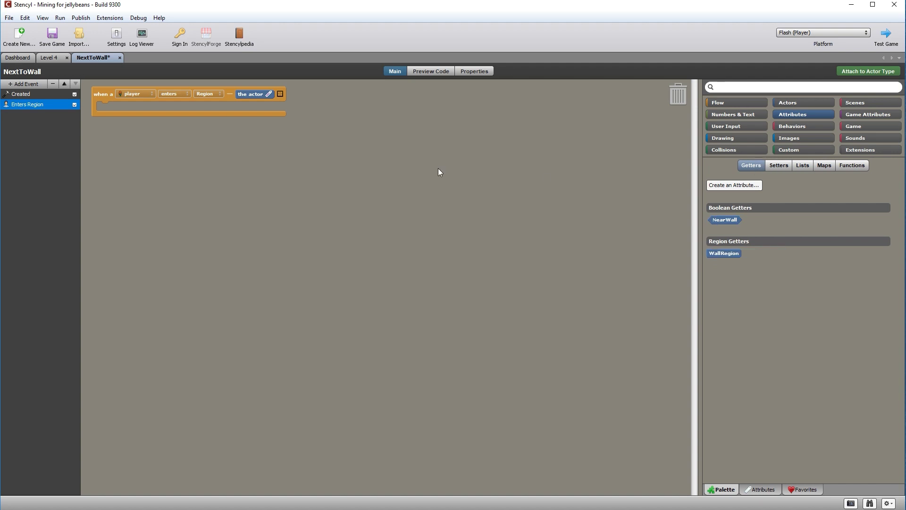
left_click(217, 93)
left_click(223, 103)
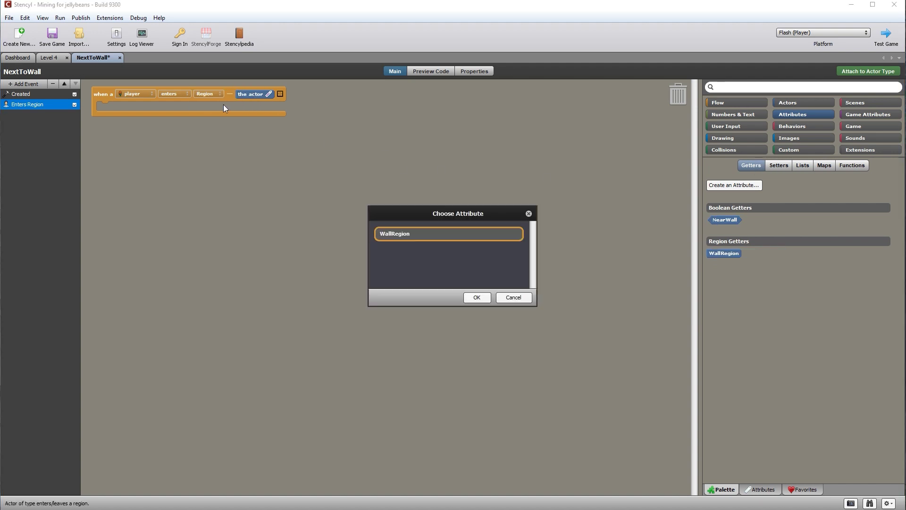
double_click(409, 233)
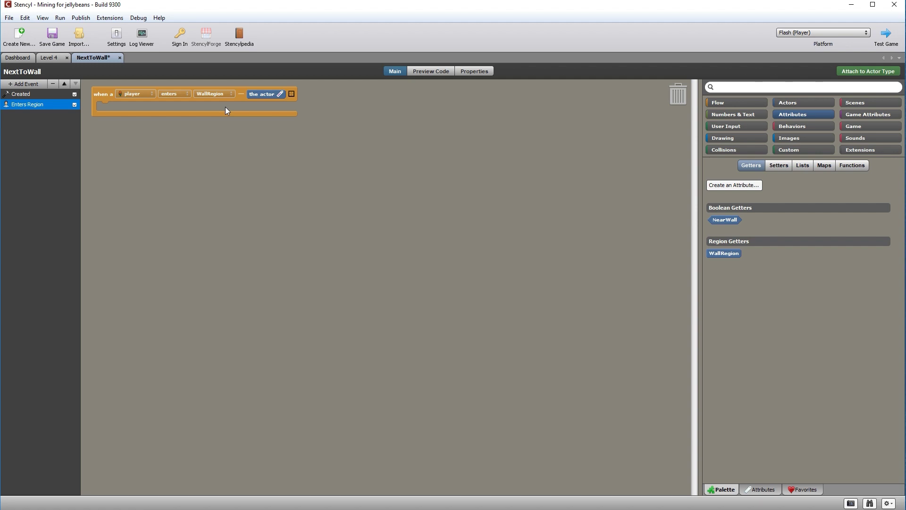
Place a setter inside the Enters Region event that sets NearWall to true.
left_click(779, 164)
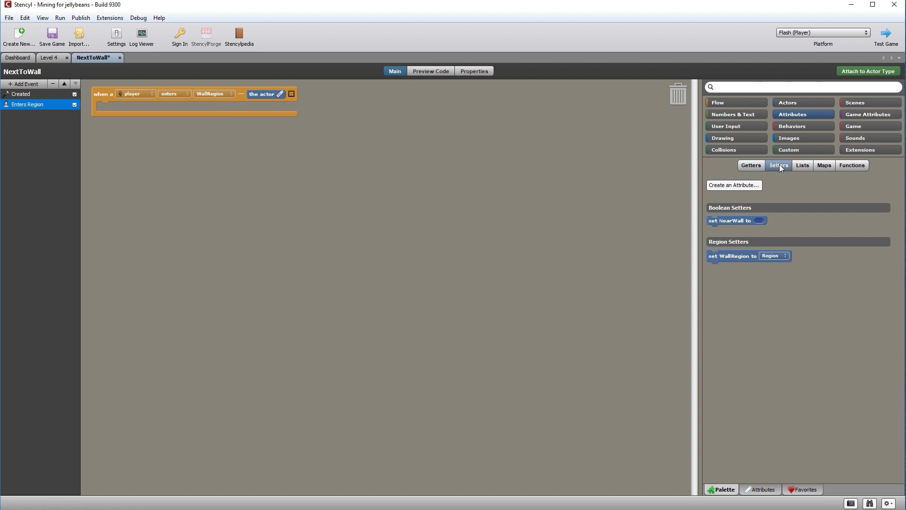
left_click_drag(730, 222, 132, 109)
left_click(150, 107)
mouse_move(198, 124)
left_click(242, 133)
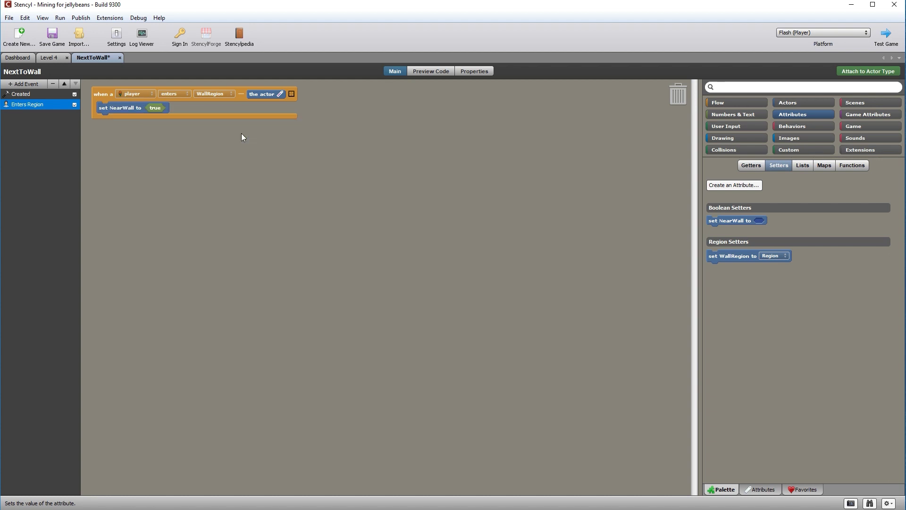
Duplicate the Enters Region event and rename the copy Exits Region.
right_click(41, 109)
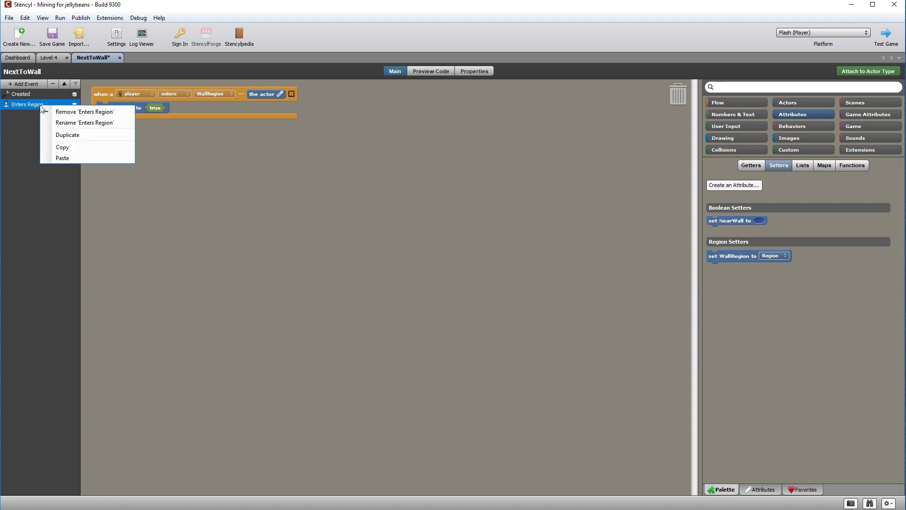
left_click(62, 135)
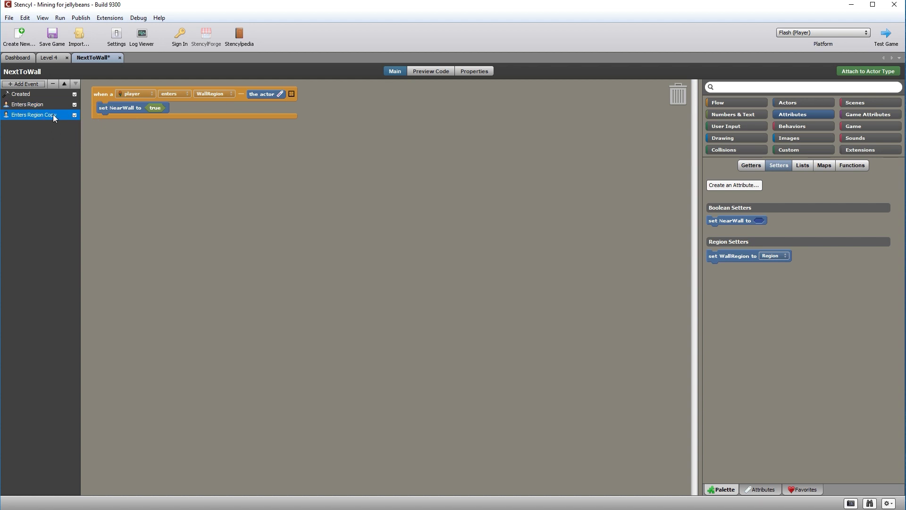
left_click(53, 114)
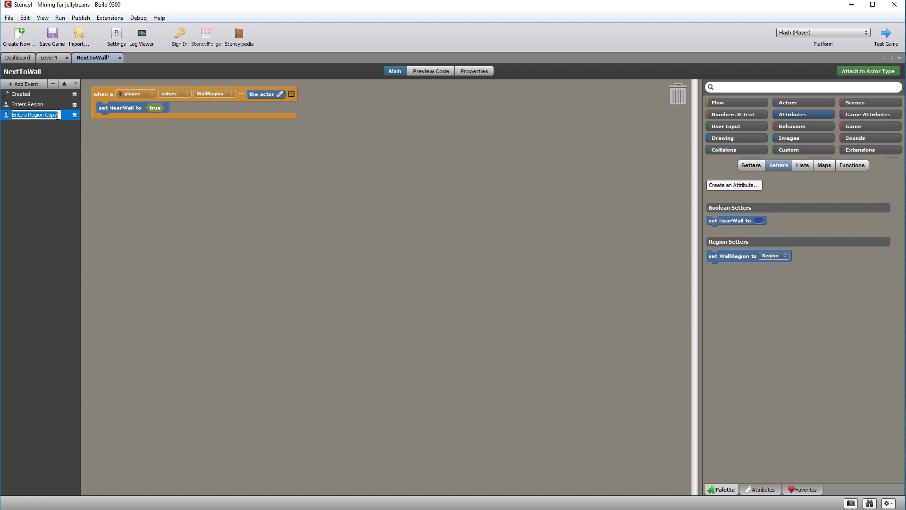
left_click_drag(56, 116, 46, 116)
key("BackSpace")
key("BackSpace")
key("BackSpace")
key("BackSpace")
key("BackSpace")
key("BackSpace")
type("xits")
key("Return")
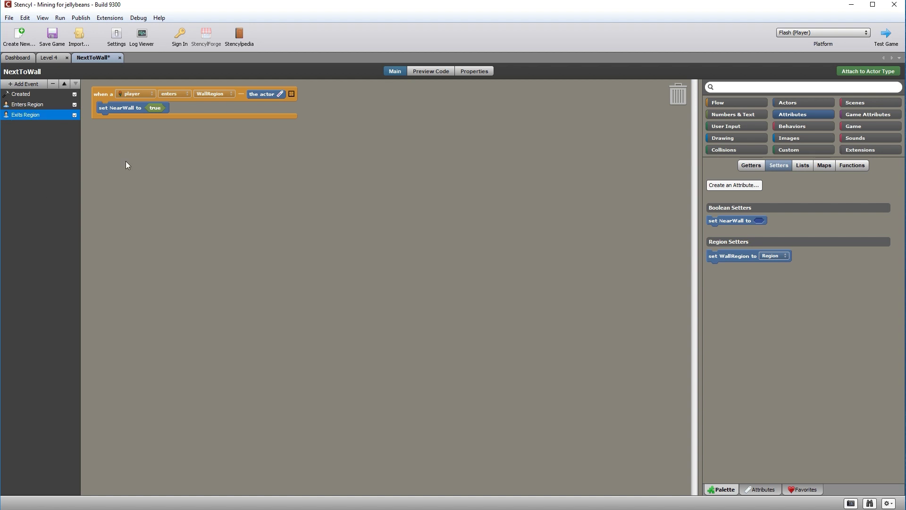
Change the Exits Region event's trigger to exits and set NearWall to false inside it.
left_click(182, 93)
left_click(182, 107)
left_click_drag(157, 109, 640, 131)
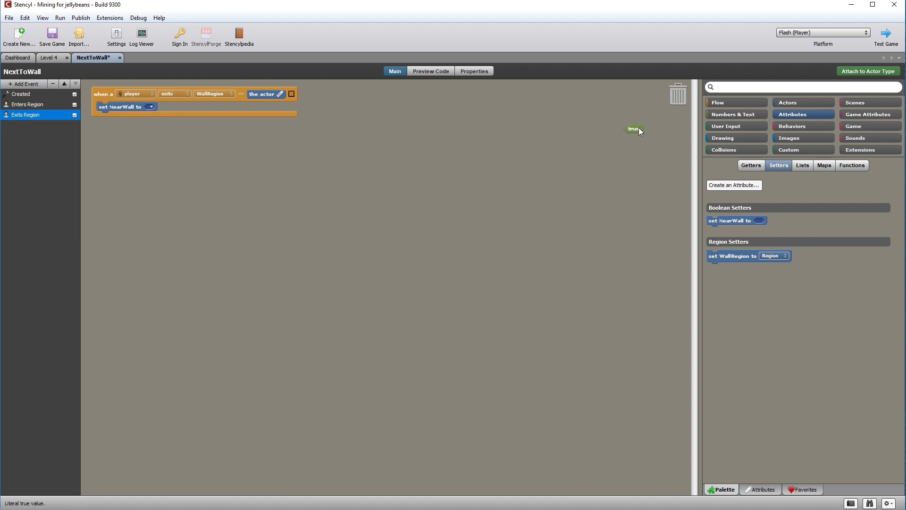
left_click(151, 107)
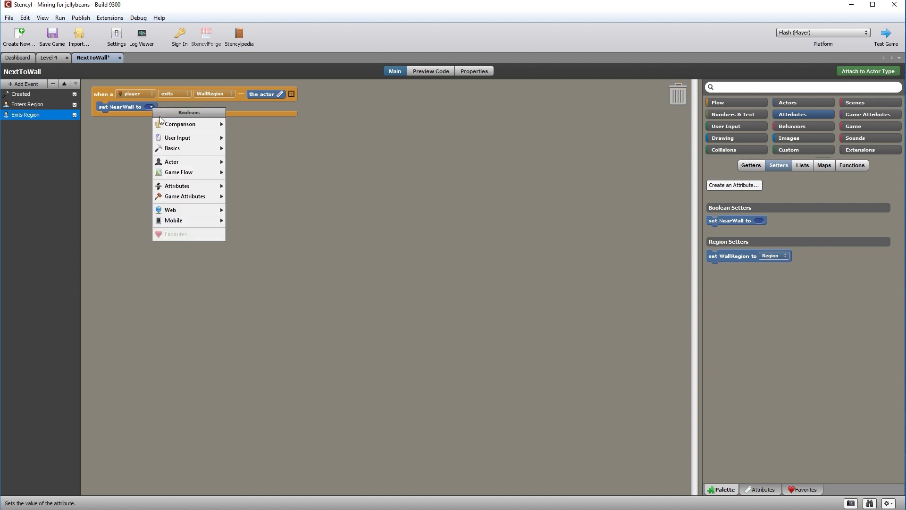
mouse_move(188, 124)
left_click(298, 135)
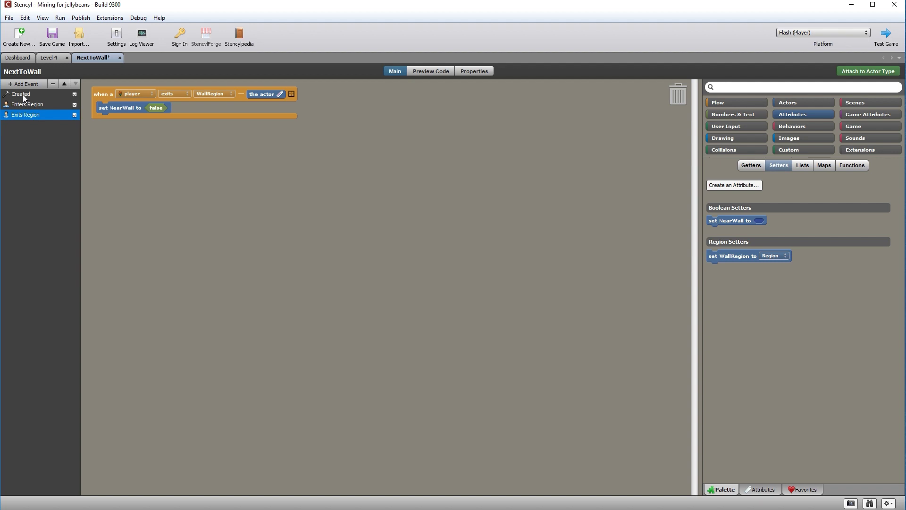
Add a keyboard event for when the T control is pressed.
left_click(13, 84)
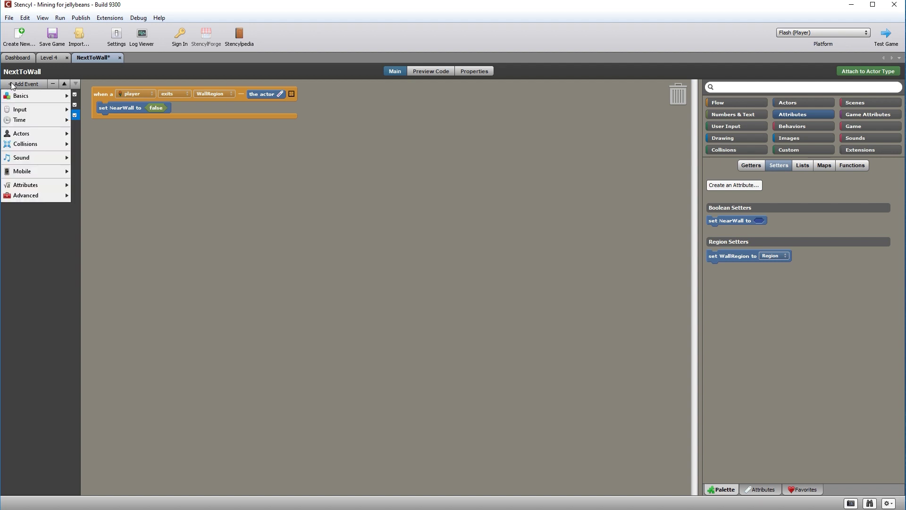
mouse_move(26, 113)
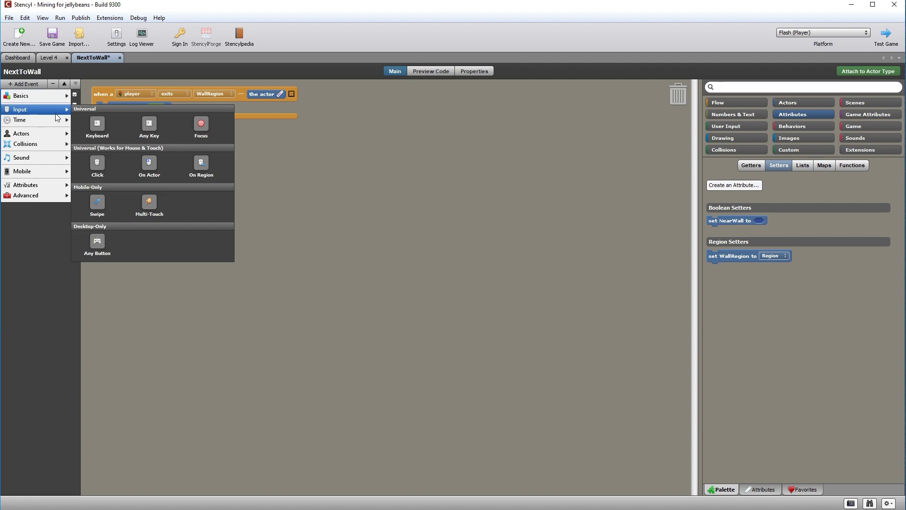
left_click(101, 128)
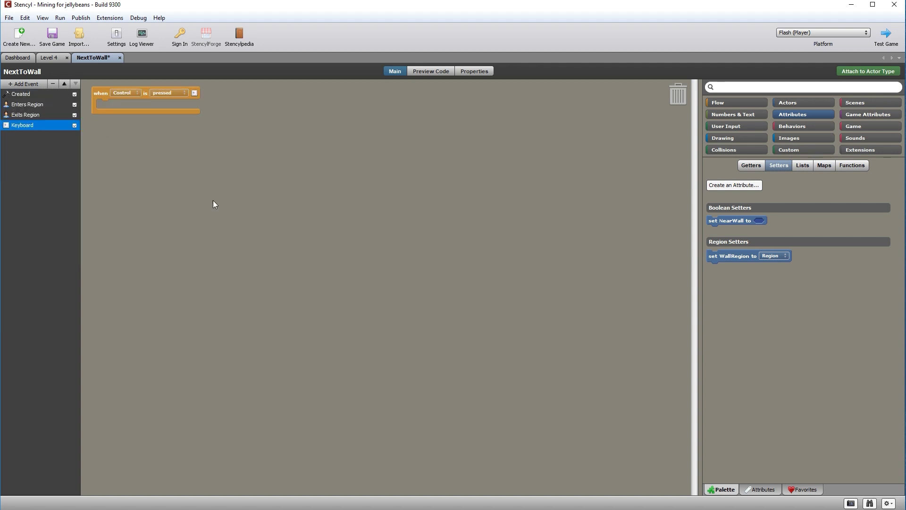
left_click(137, 96)
left_click(137, 93)
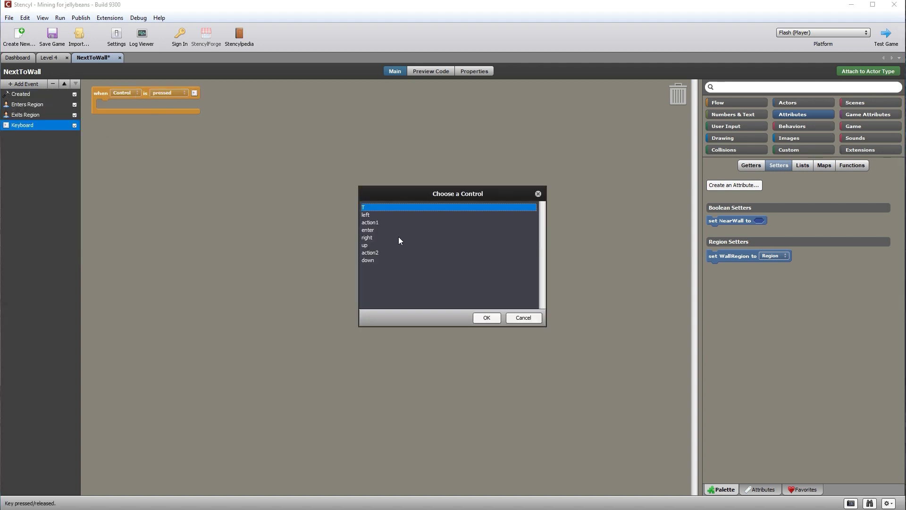
left_click(487, 319)
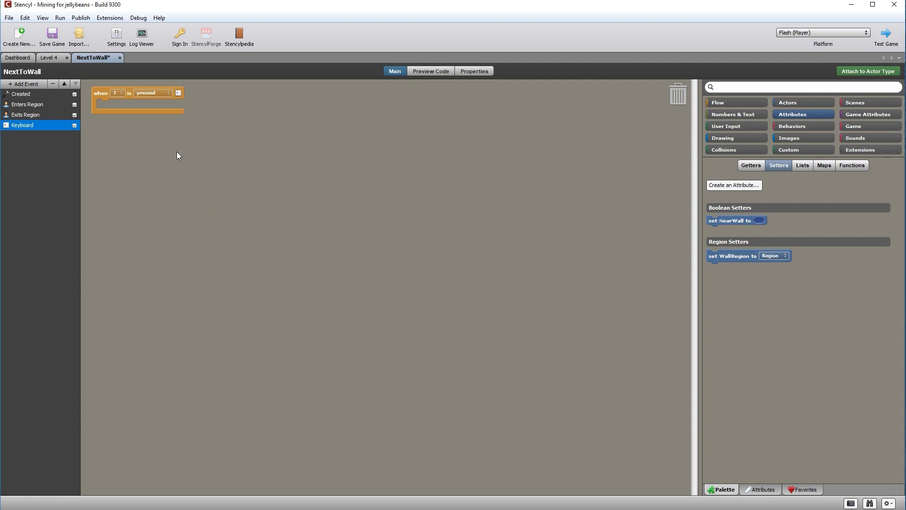
Insert an if block in the keyboard event that checks whether the HaveDynamite game attribute equals true.
left_click(722, 103)
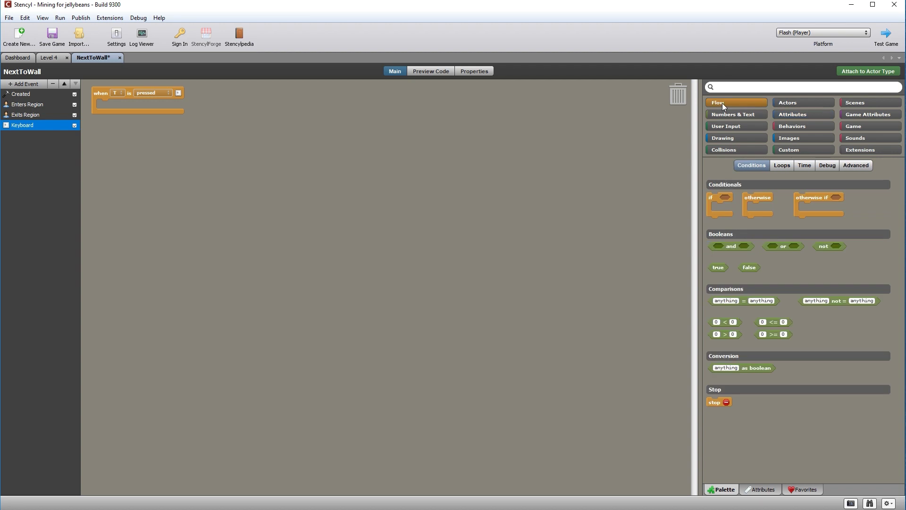
left_click_drag(714, 196, 102, 103)
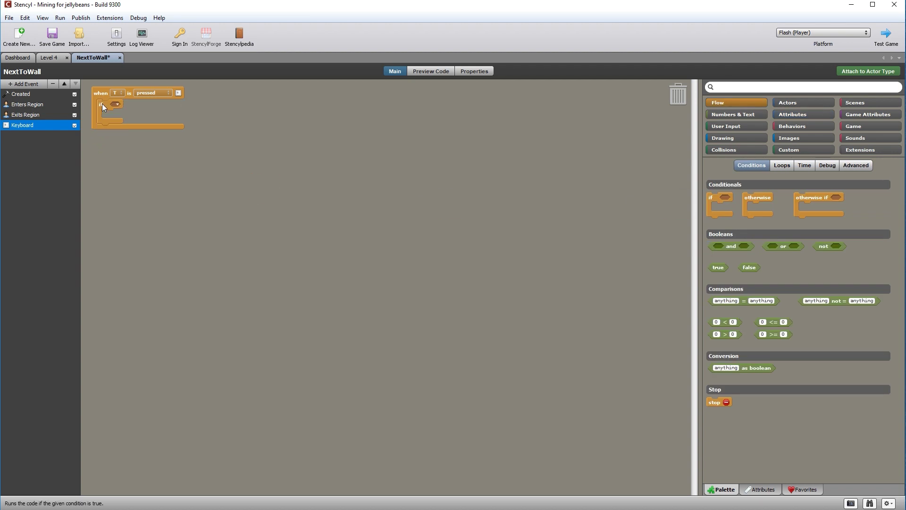
left_click_drag(745, 302, 150, 105)
left_click(856, 116)
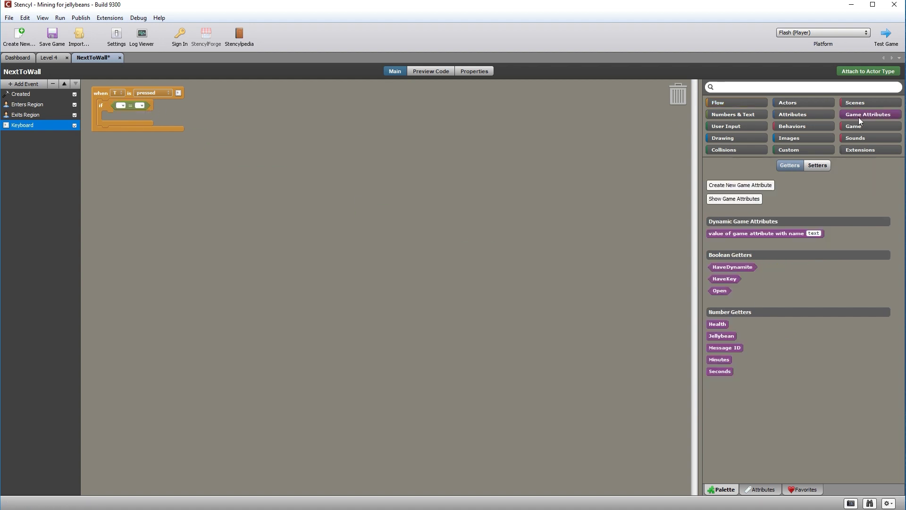
left_click_drag(733, 269, 113, 109)
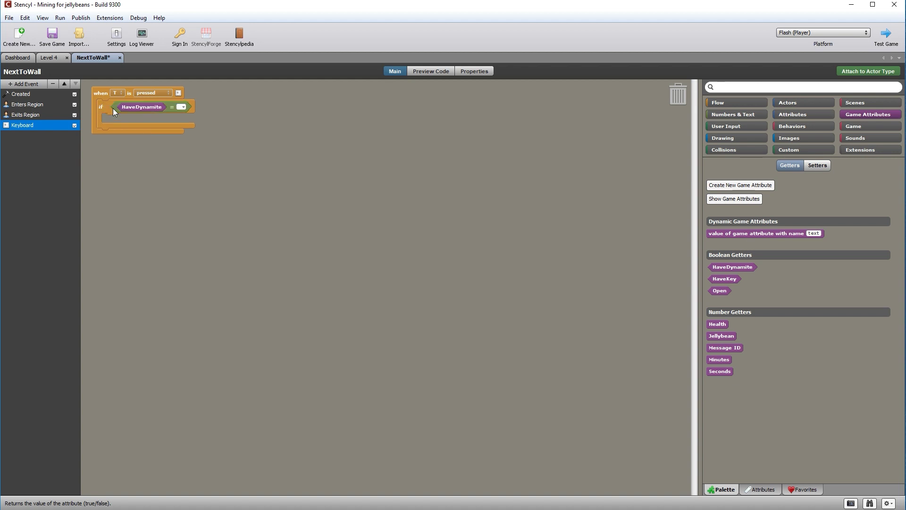
left_click(182, 107)
mouse_move(236, 134)
mouse_move(315, 146)
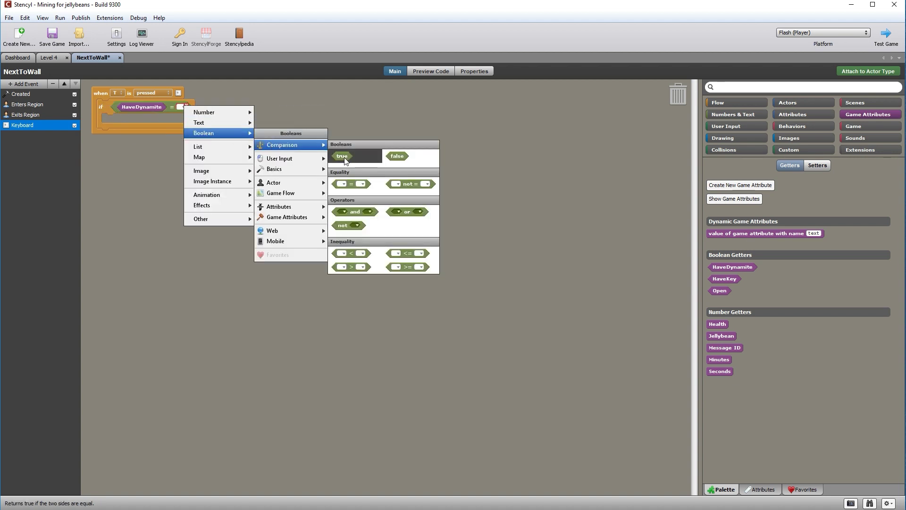
left_click(342, 155)
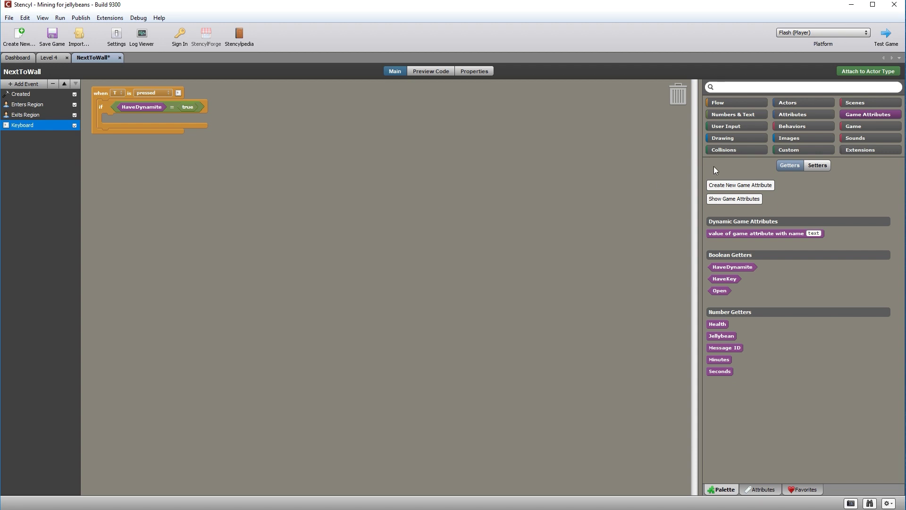
Nest an if block inside the HaveDynamite condition that checks whether NearWall is not equal to true.
left_click(727, 101)
left_click_drag(709, 197, 128, 120)
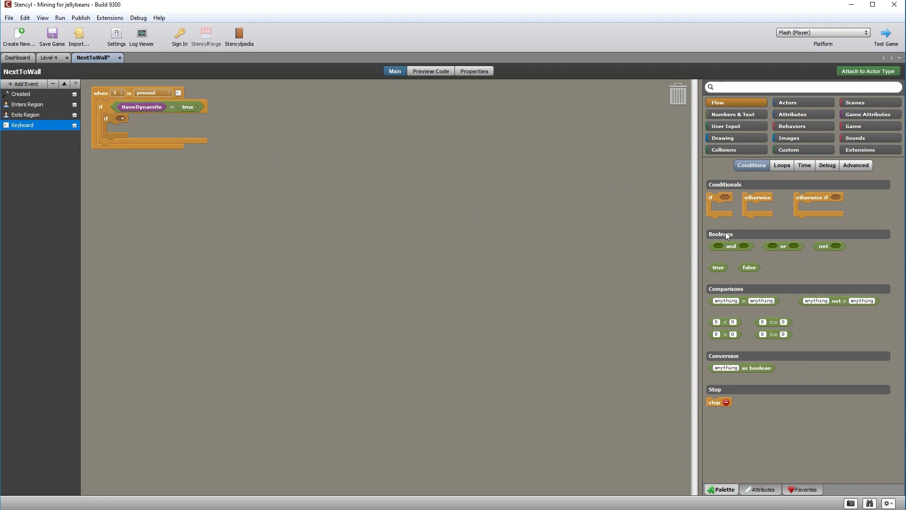
left_click_drag(839, 301, 151, 120)
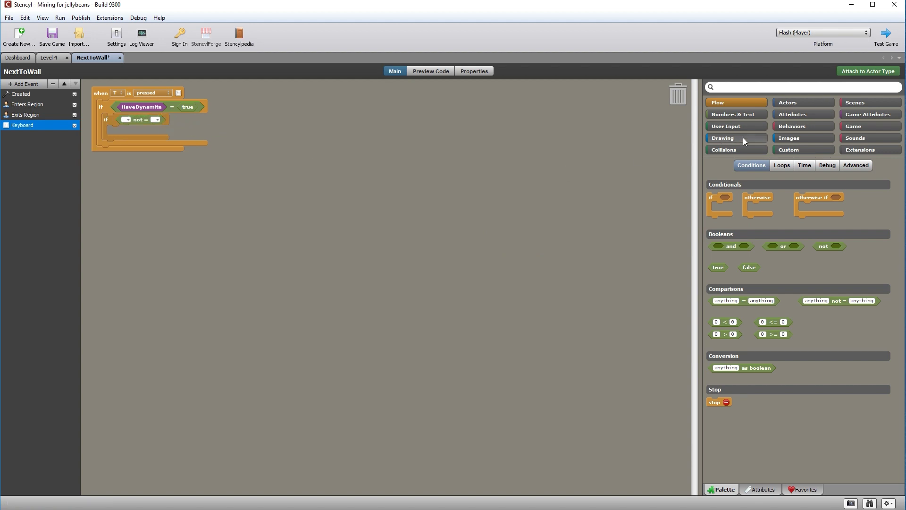
left_click(791, 113)
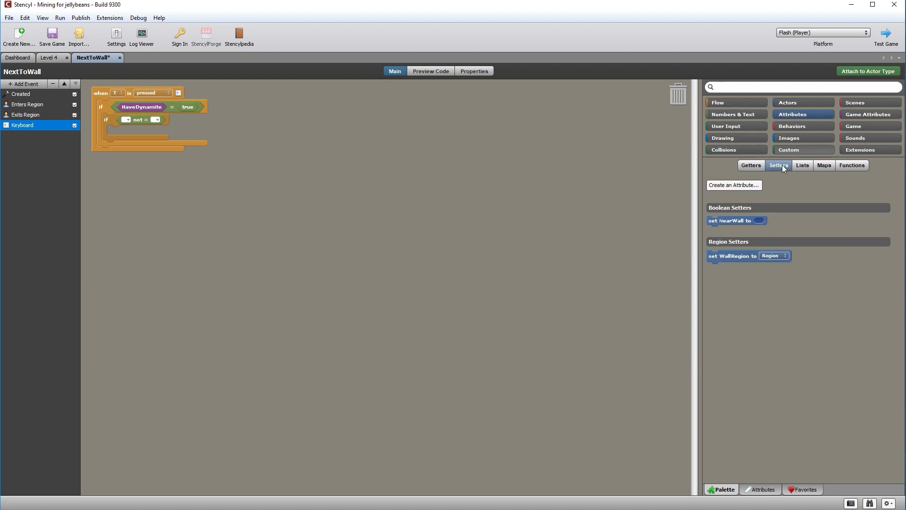
left_click(750, 166)
left_click_drag(727, 219, 120, 121)
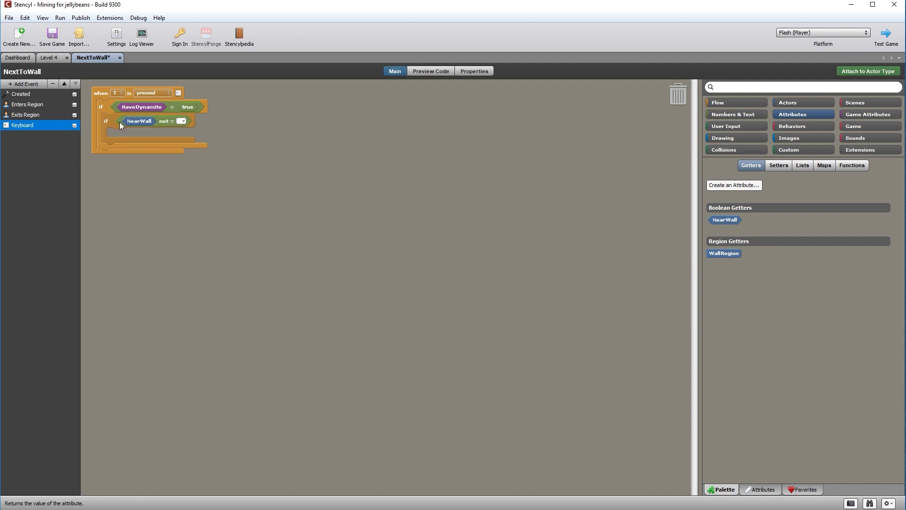
left_click(181, 122)
mouse_move(210, 149)
mouse_move(288, 158)
left_click(347, 176)
Place a Message ID game attribute setter inside the nested NearWall condition.
left_click(884, 116)
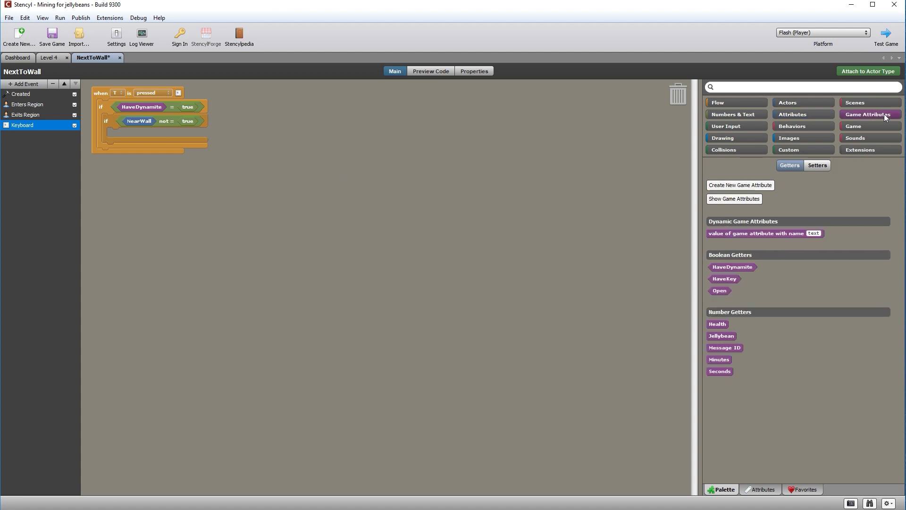
left_click(817, 166)
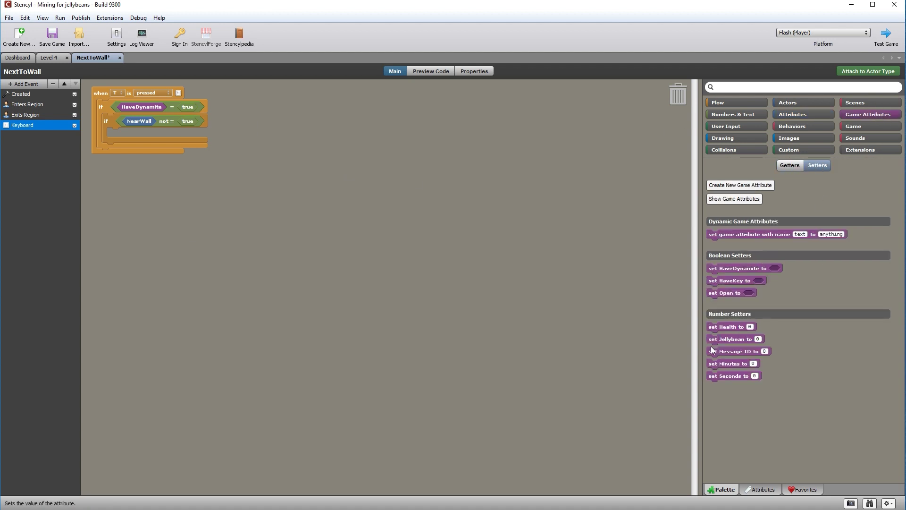
left_click_drag(724, 352, 152, 129)
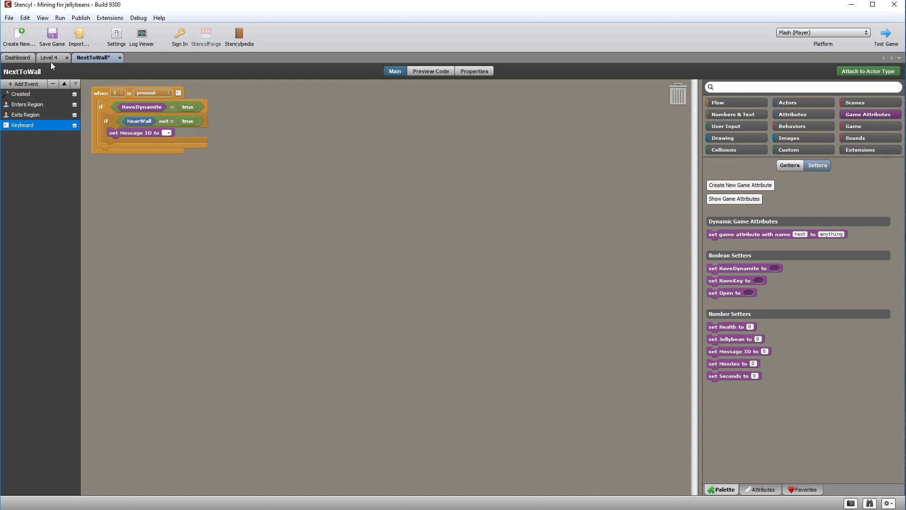
Open the GUI scene behavior, detach the Message ID = 5 if block from its Drawing event, and duplicate it.
left_click(18, 57)
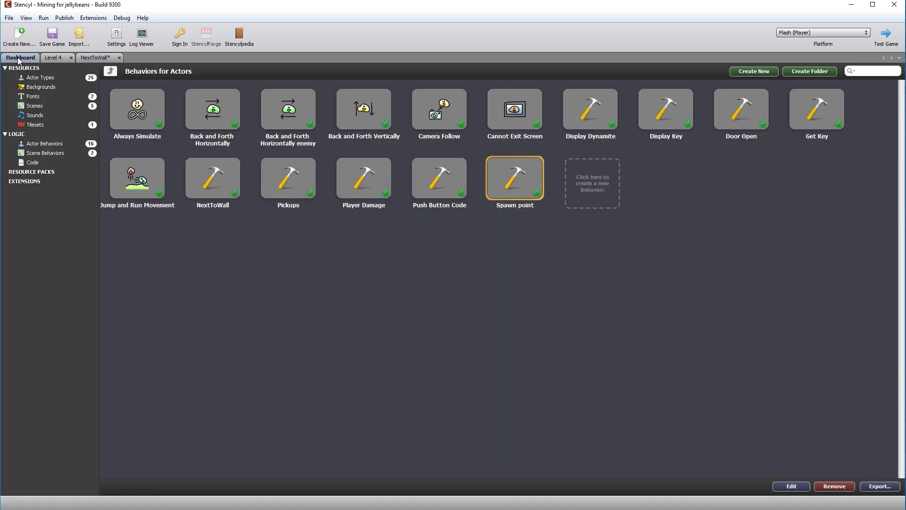
left_click(49, 154)
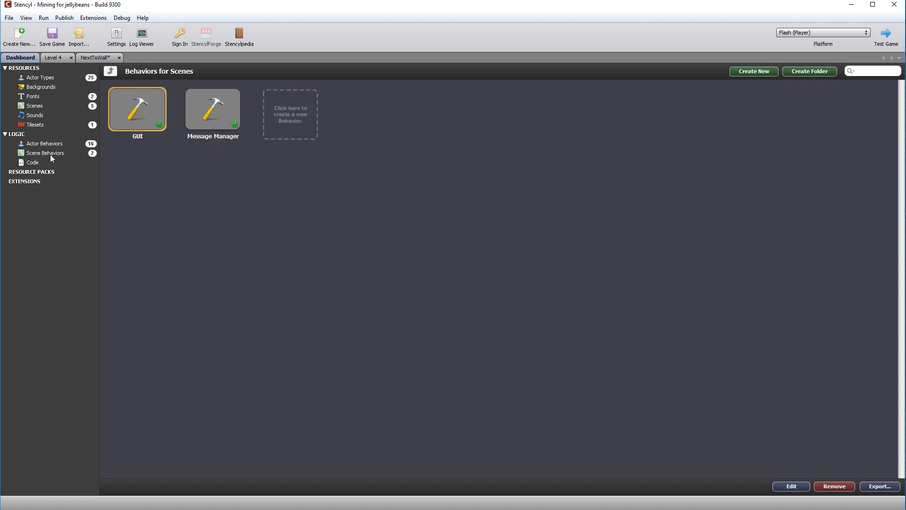
double_click(143, 120)
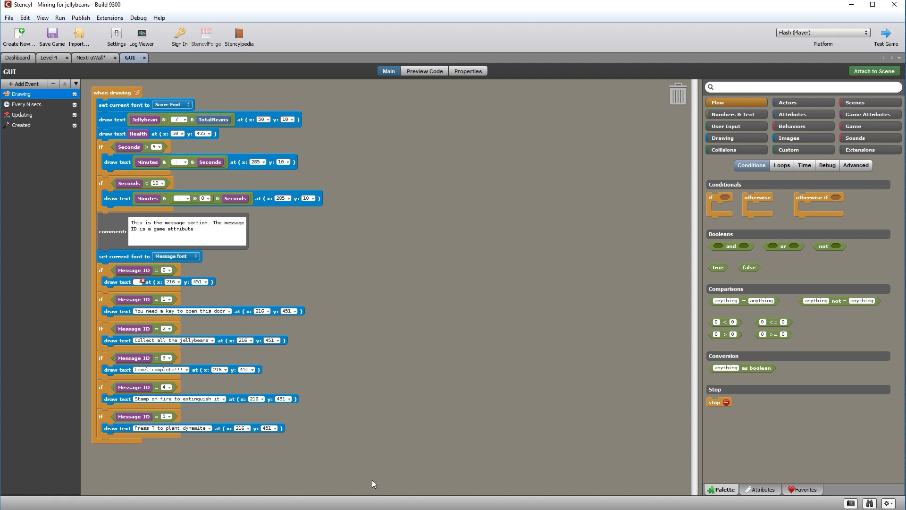
mouse_move(103, 414)
left_mouse_down()
mouse_move(211, 402)
mouse_move(373, 176)
left_mouse_up()
right_click(373, 175)
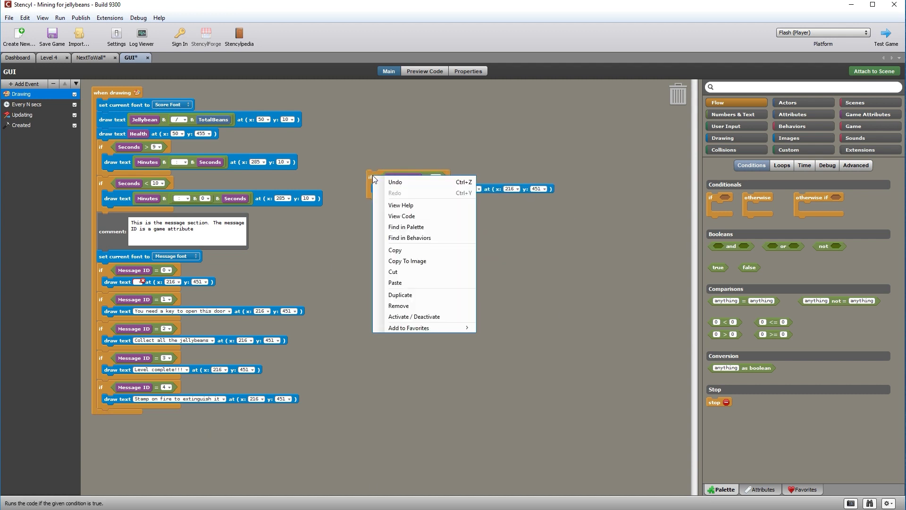
left_click(400, 295)
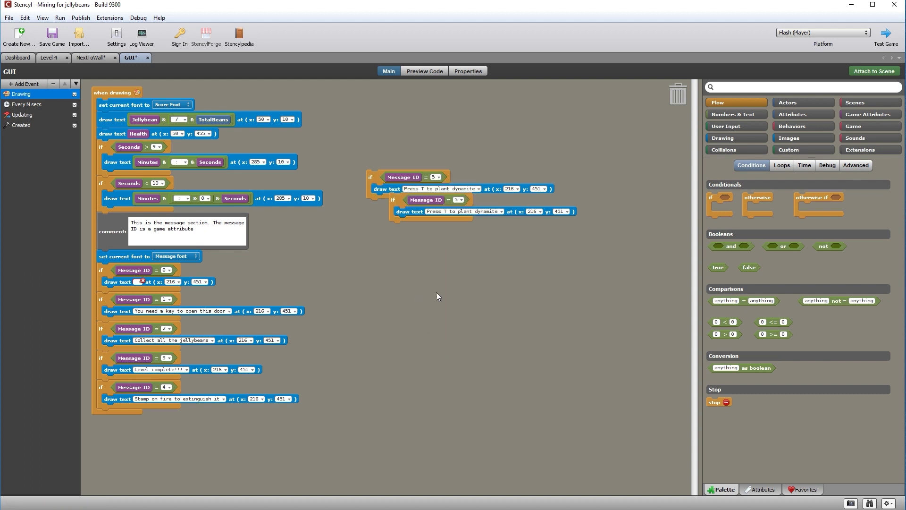
Stack the duplicated Message ID block under the original and attach both to the end of the Drawing event.
left_click(375, 200)
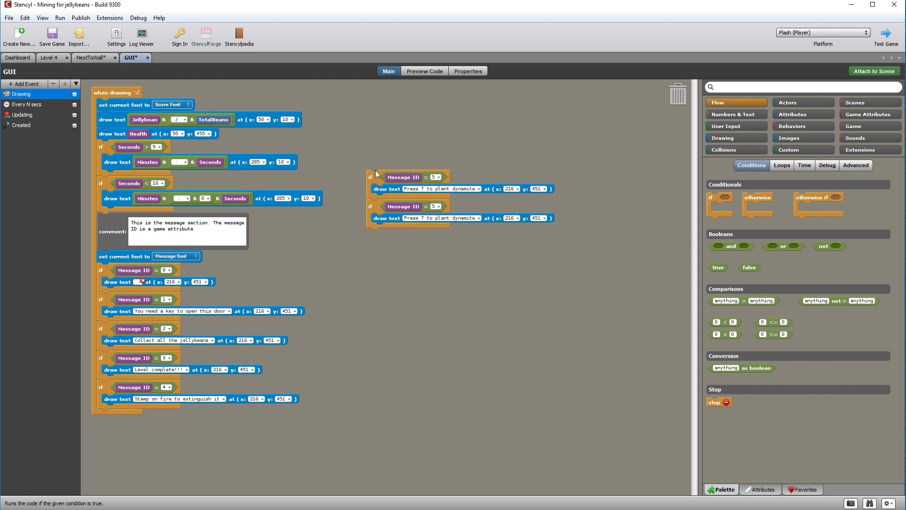
left_click_drag(370, 176, 103, 412)
left_click_drag(695, 330, 690, 387)
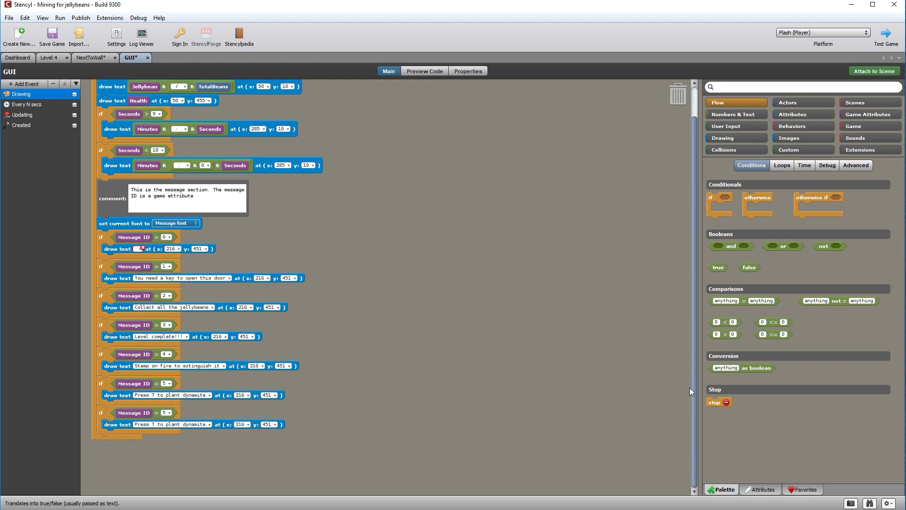
Make the last message block check for Message ID 6 and draw the text "Put it next to a wall".
left_click(164, 412)
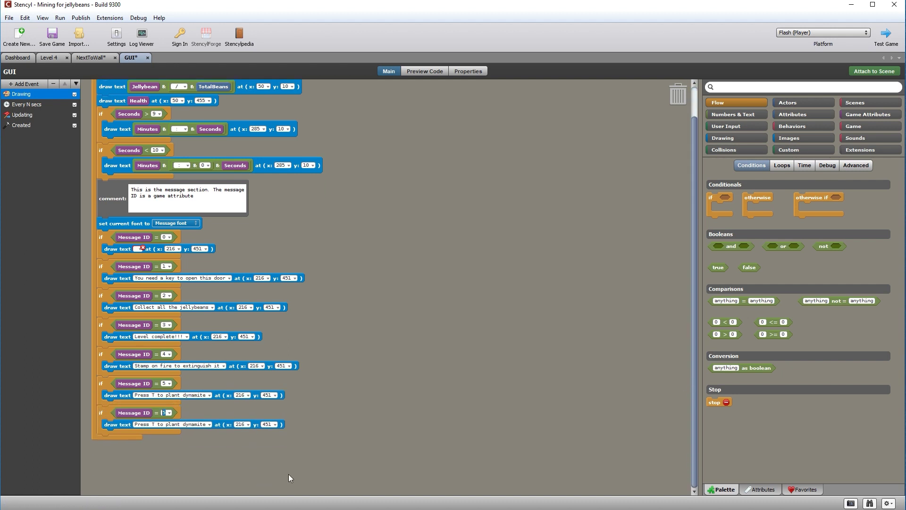
type("6")
key("Tab")
key("Left")
key("Left")
key("Left")
key("Left")
key("Left")
key("Left")
key("Left")
key("Left")
key("Left")
key("Left")
key("Left")
key("Left")
key("Left")
key("Left")
key("Left")
key("Left")
key("Left")
key("Left")
key("Left")
key("Left")
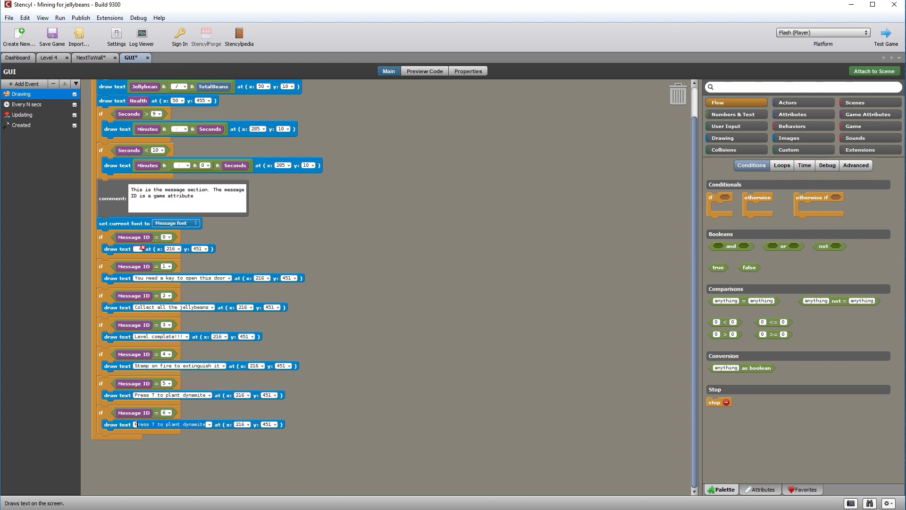
key("shift+End")
type("Put it next")
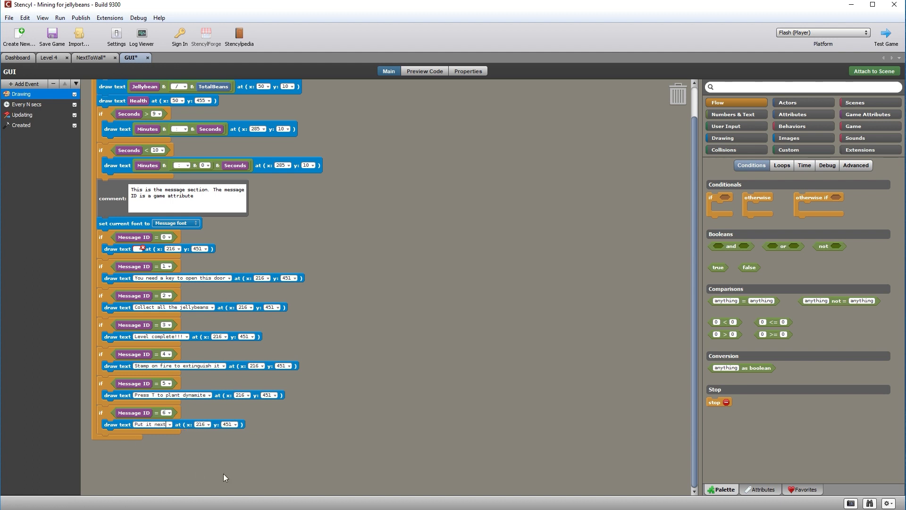
type(" to a wall")
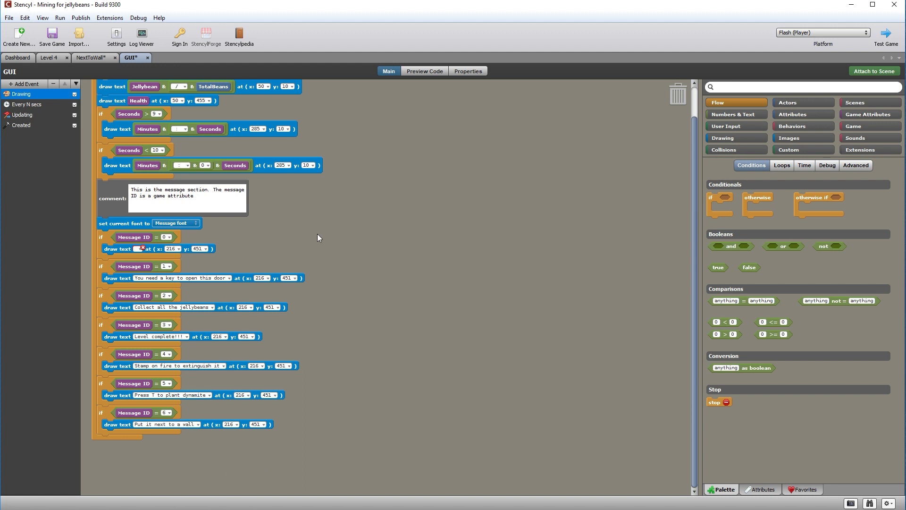
Return to the NextToWall behavior and set the nested Message ID setter's value to 6.
left_click(91, 57)
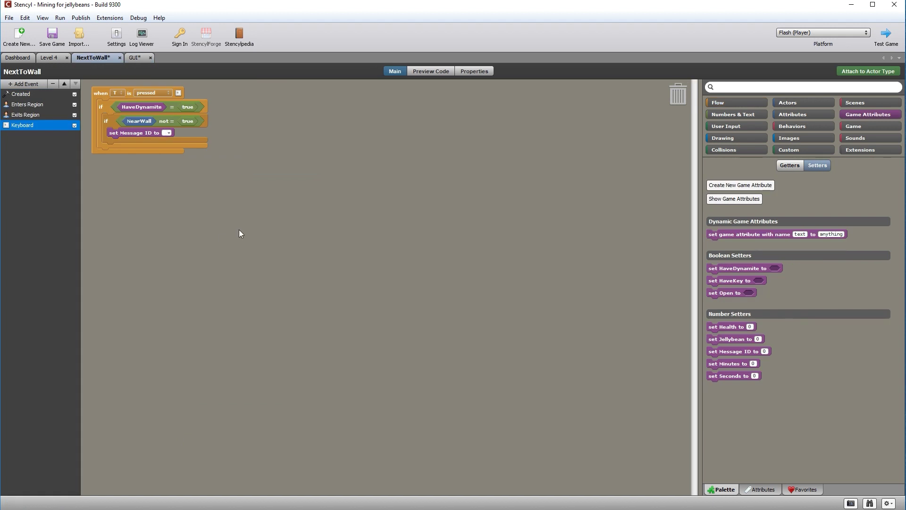
left_click(135, 57)
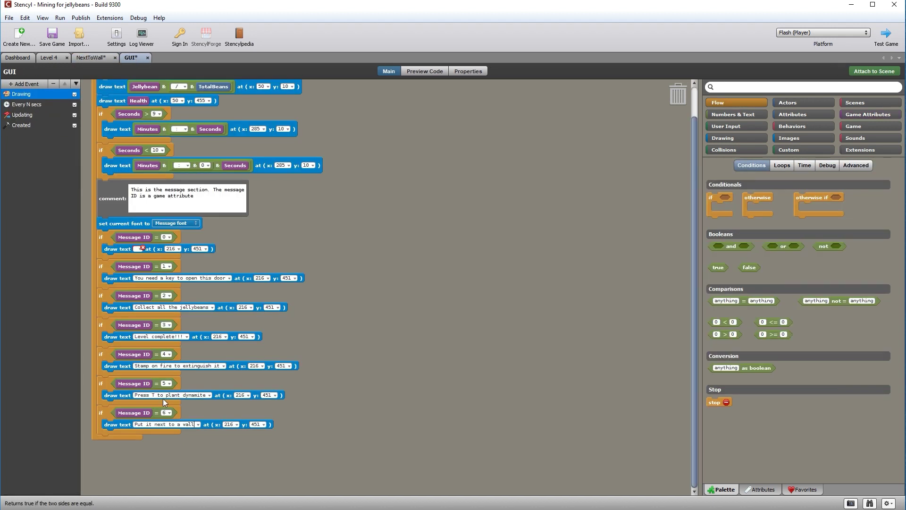
left_click(87, 58)
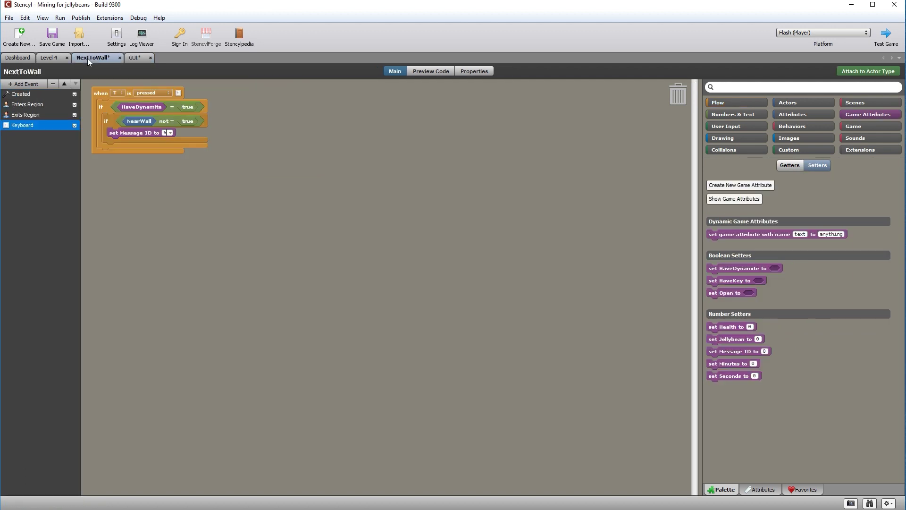
Add a do after 2 seconds block directly below the Message ID setter inside the NearWall condition.
left_click(735, 102)
left_click(806, 166)
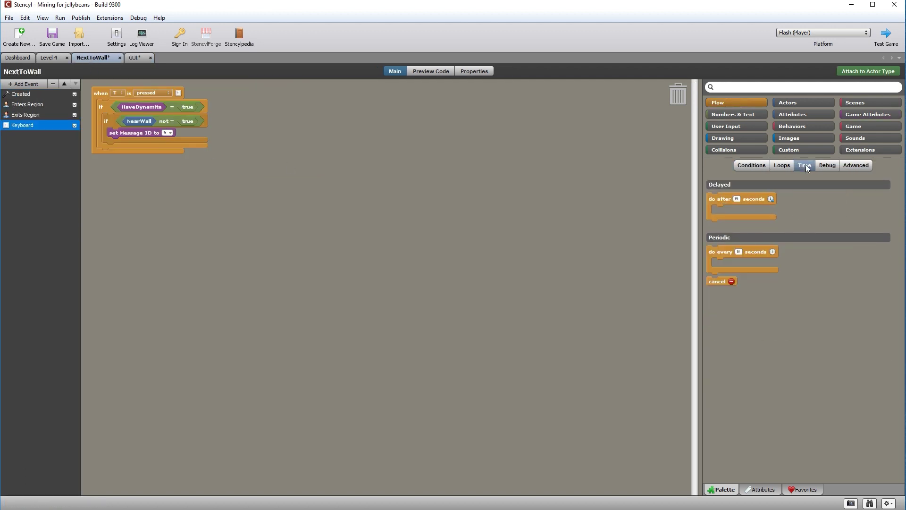
left_click_drag(722, 200, 127, 141)
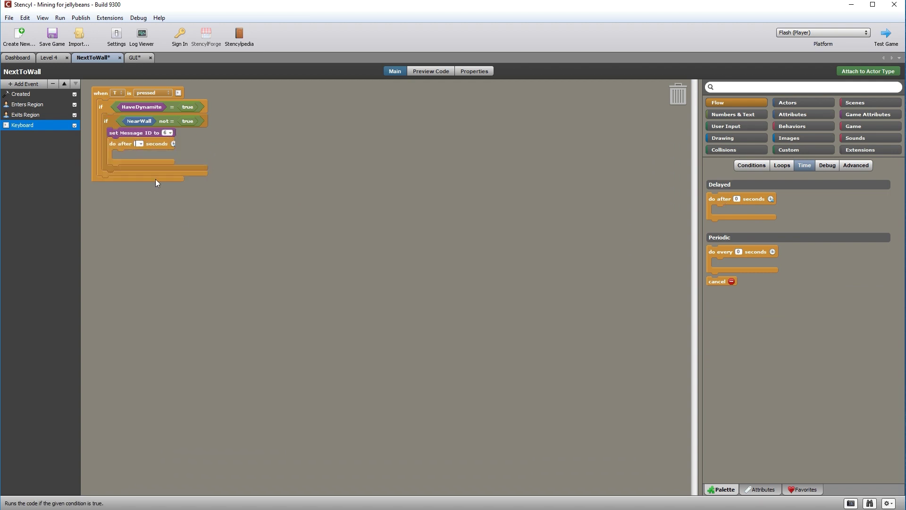
type("2")
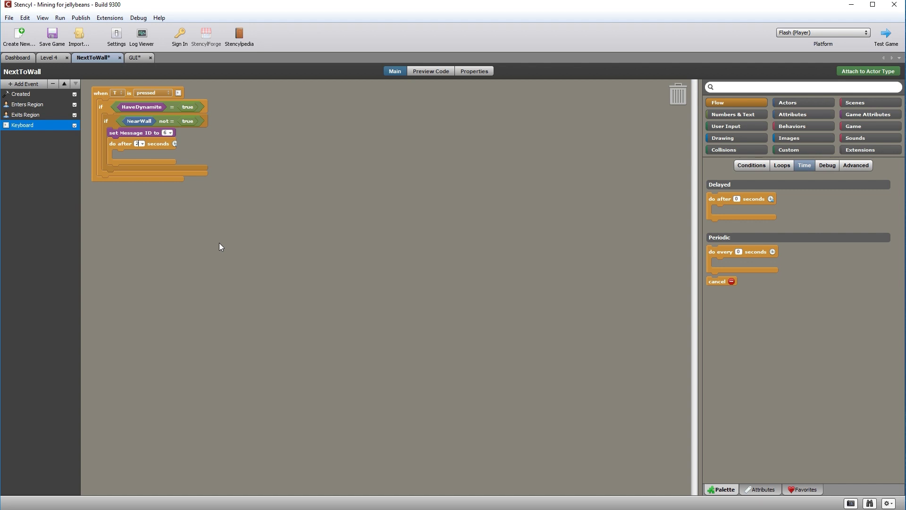
Place a setter inside the delayed block that sets the Message ID game attribute to 0.
left_click(866, 113)
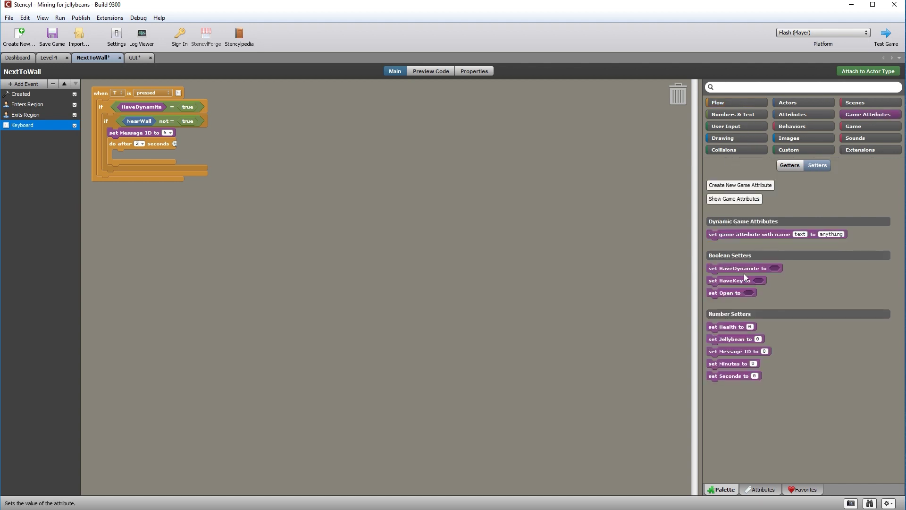
left_click_drag(733, 351, 153, 151)
left_click(170, 155)
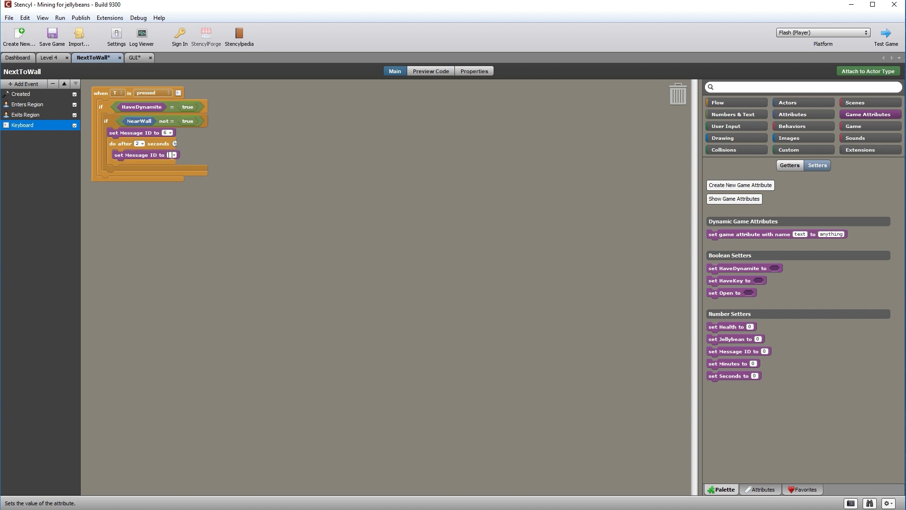
type("0")
Check the message IDs in the GUI behavior, and close both the GUI and NextToWall behaviors.
left_click(136, 57)
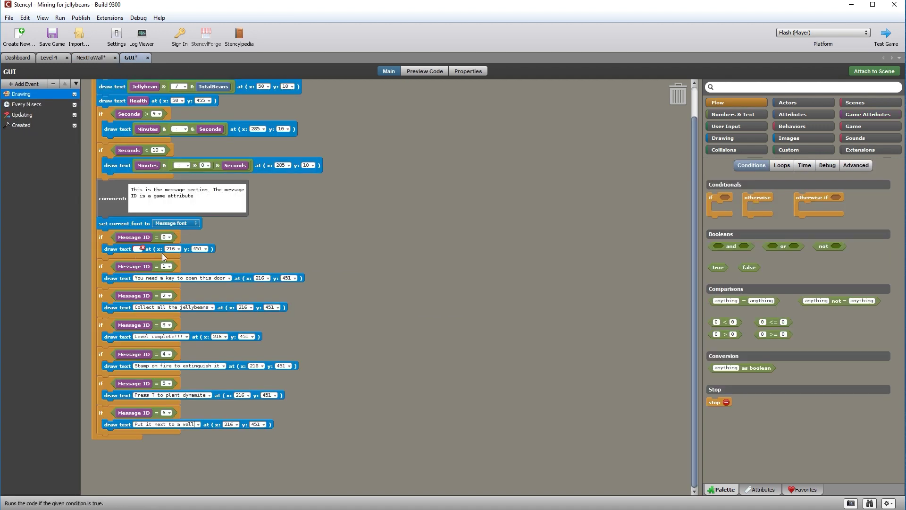
left_click(98, 58)
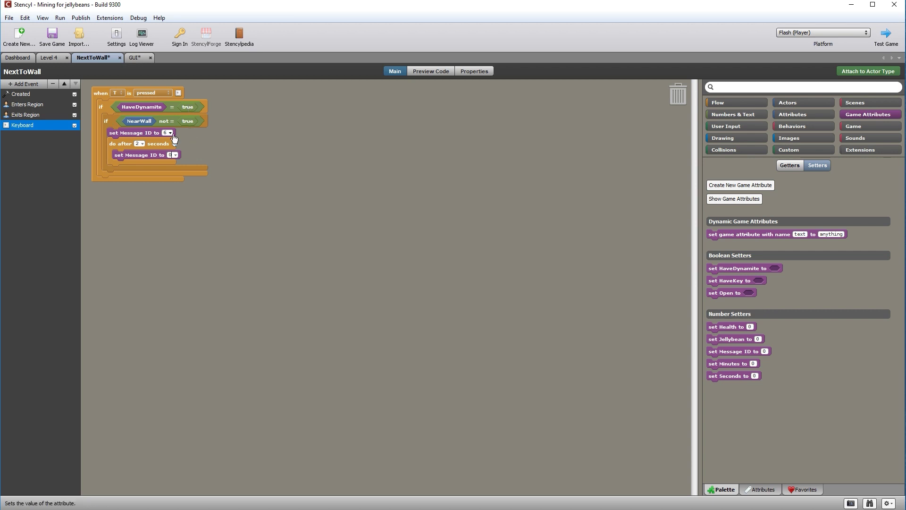
left_click(150, 58)
left_click(116, 58)
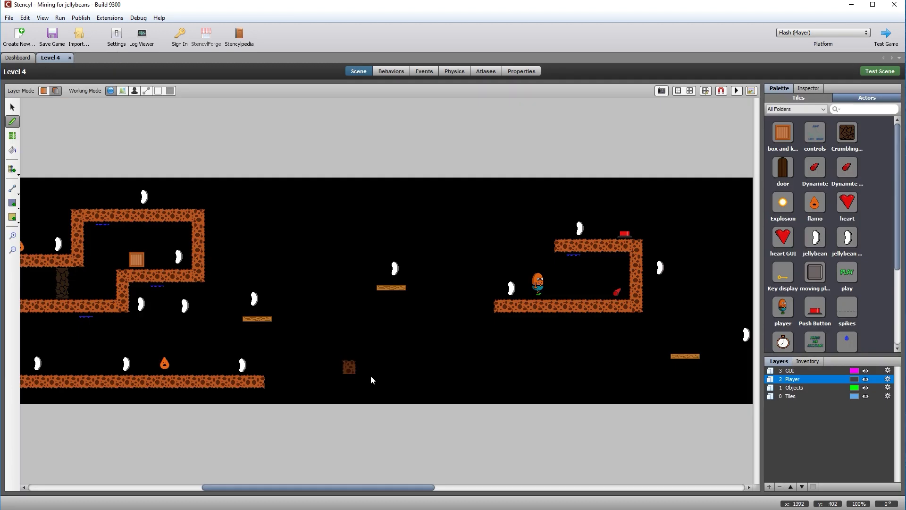
Draw a rectangular region around the weak wall in the Level 4 scene, starting at about X 715, Y 188.
left_click_drag(341, 490, 315, 491)
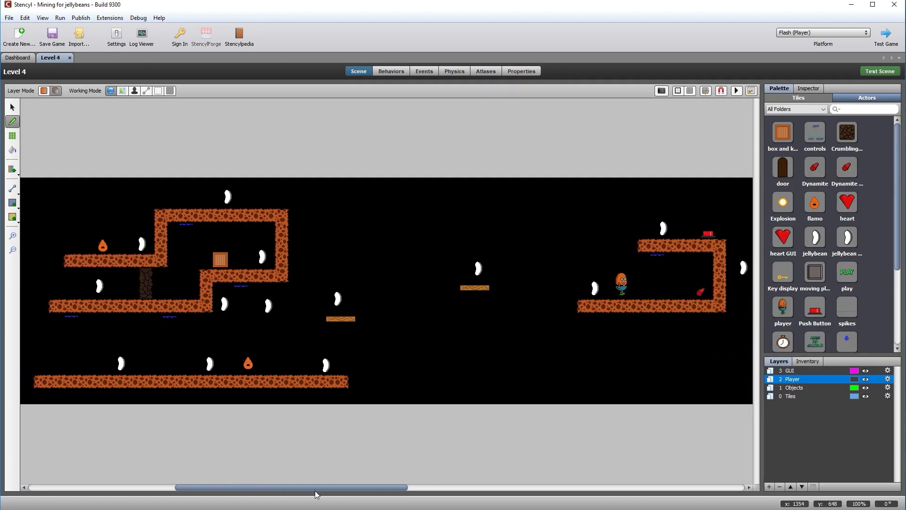
left_click(12, 203)
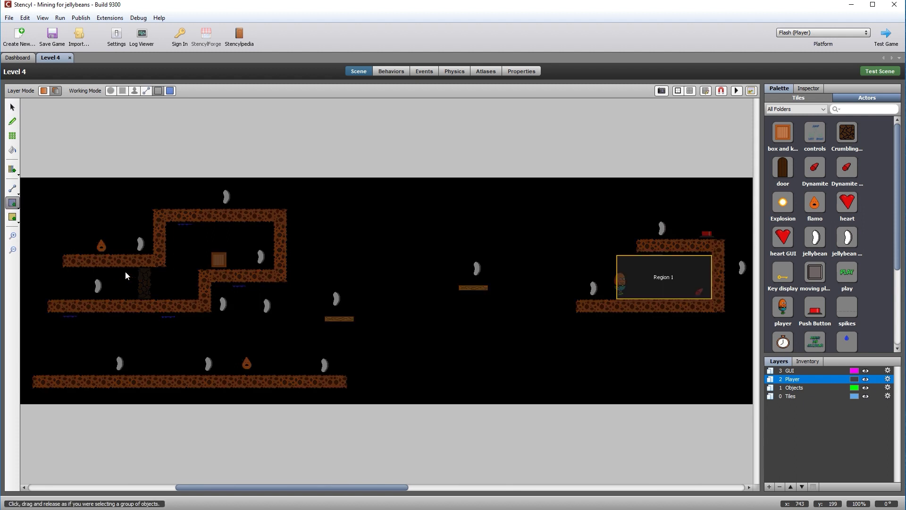
left_click_drag(112, 265, 168, 299)
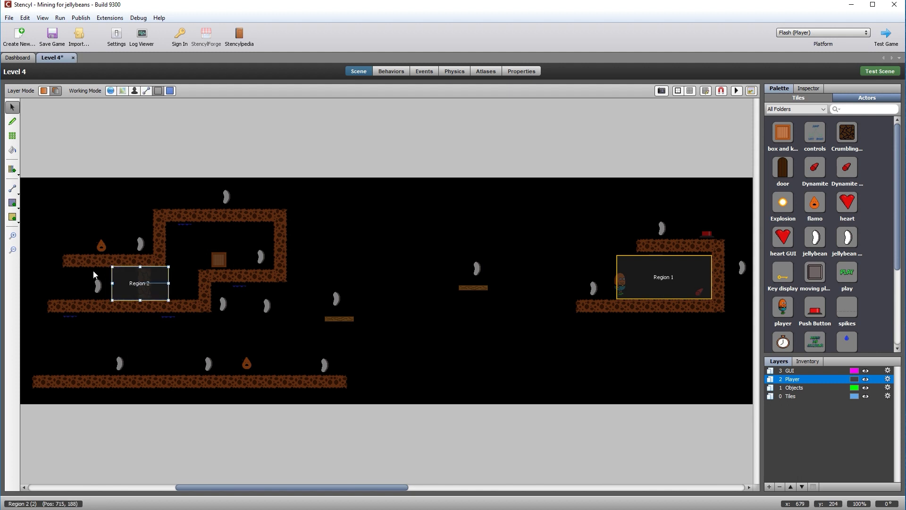
Try to customize the behavior settings of the existing weak wall actor in the scene.
left_click(111, 90)
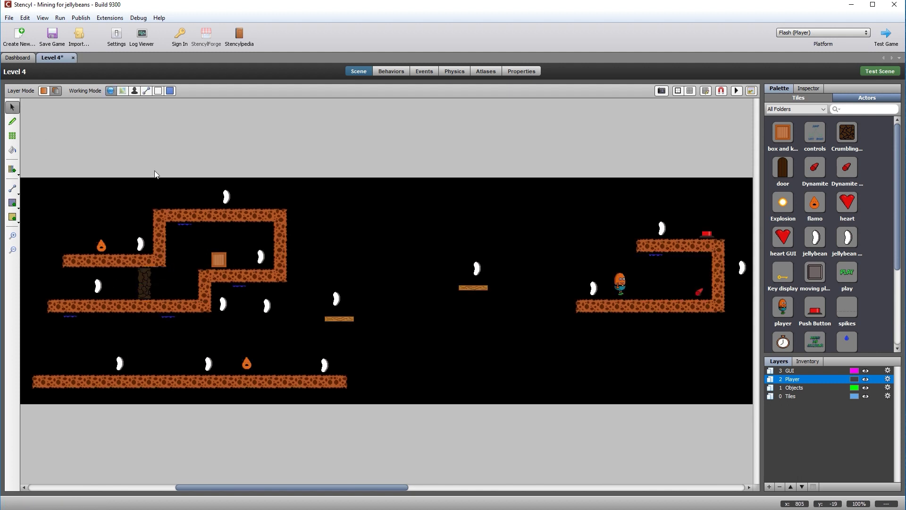
left_click(144, 289)
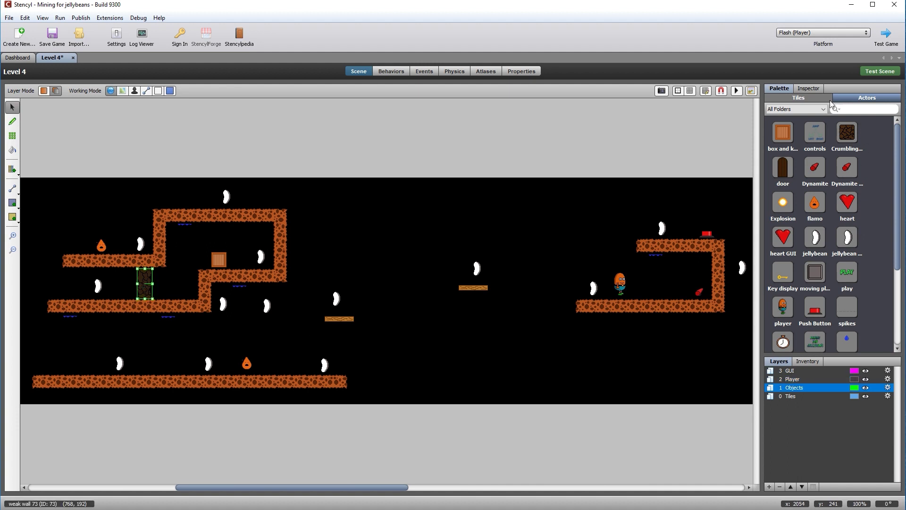
left_click(810, 90)
left_click(778, 187)
left_click(778, 187)
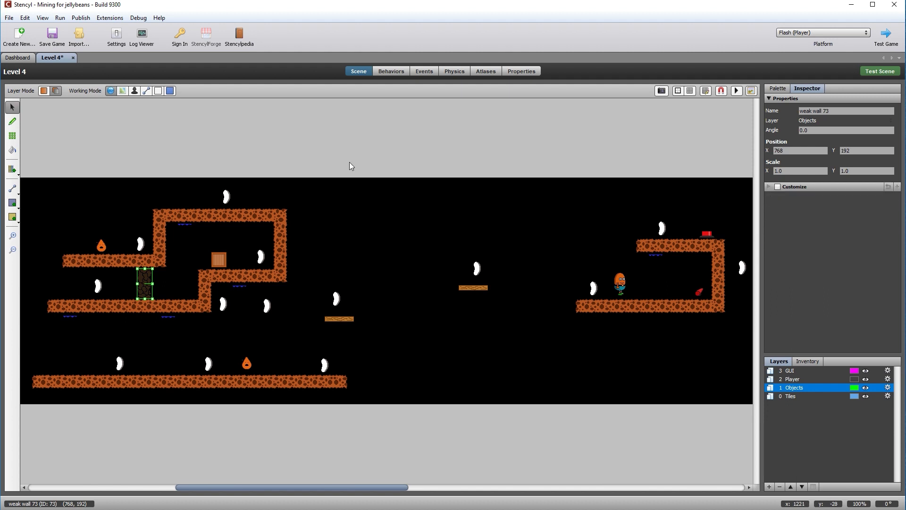
Delete the weak wall and place a new weak wall actor in the same gap, at about X 771, Y 192.
left_click(169, 244)
left_click(148, 282)
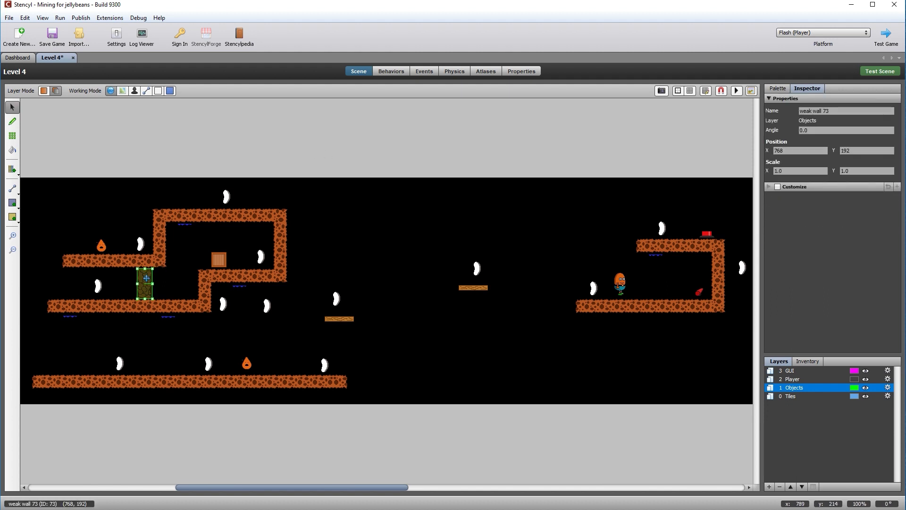
key("Delete")
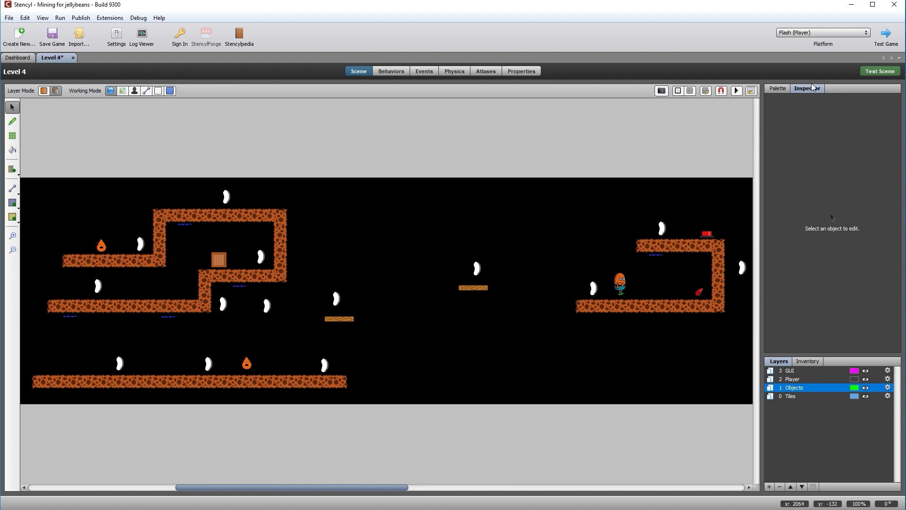
left_click(779, 88)
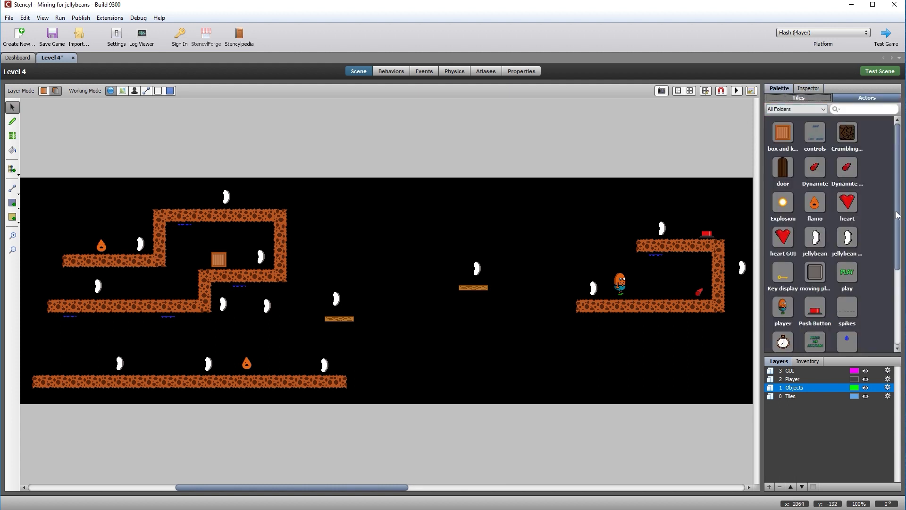
scroll(895, 216, "down", 3)
left_click(815, 271)
left_click(145, 281)
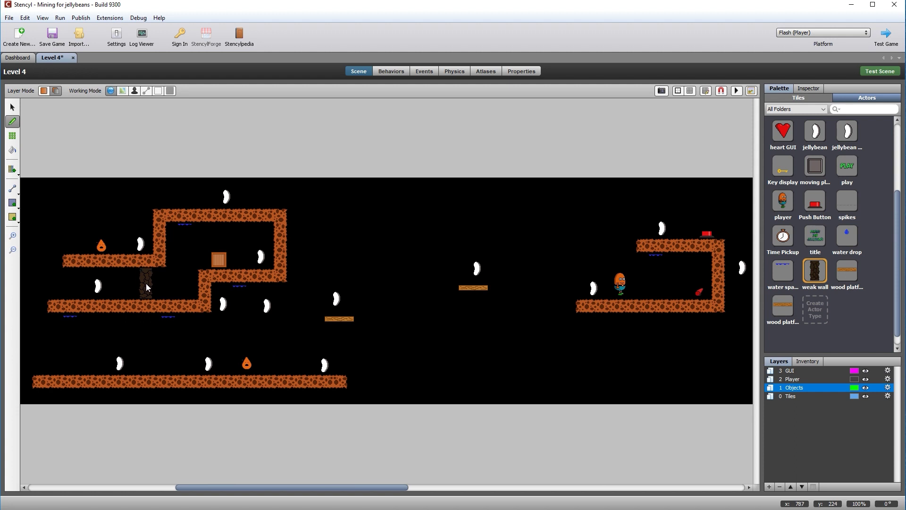
Customize the new weak wall's NextToWall behavior by choosing Region 2 as its WallRegion.
left_click(12, 108)
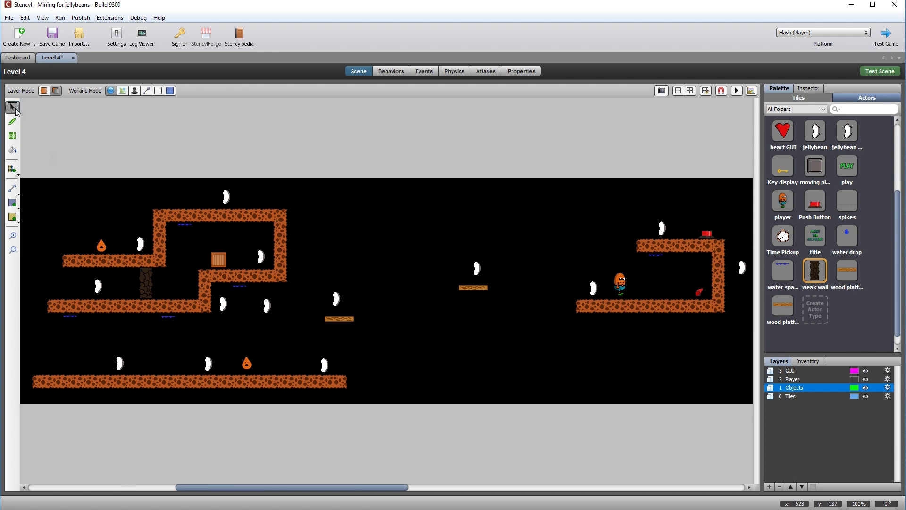
left_click(141, 275)
left_click(809, 88)
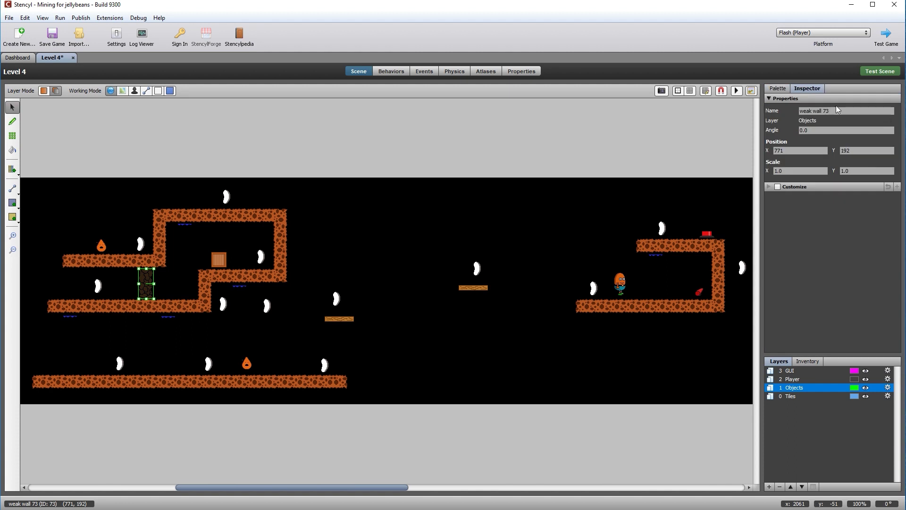
left_click(777, 187)
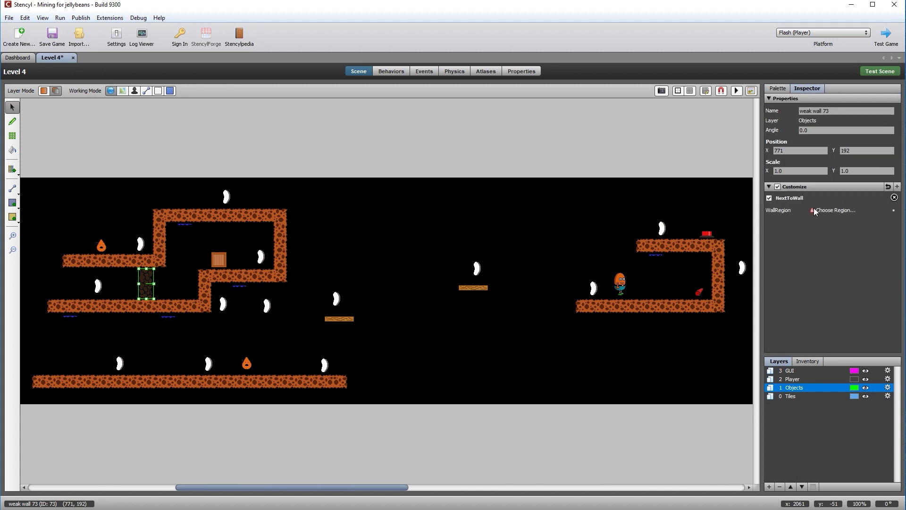
left_click(840, 210)
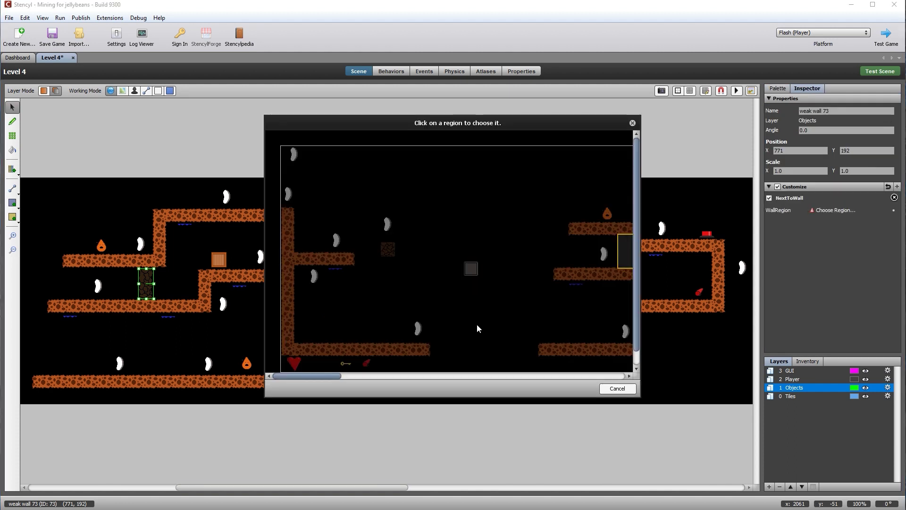
left_click_drag(321, 374, 374, 380)
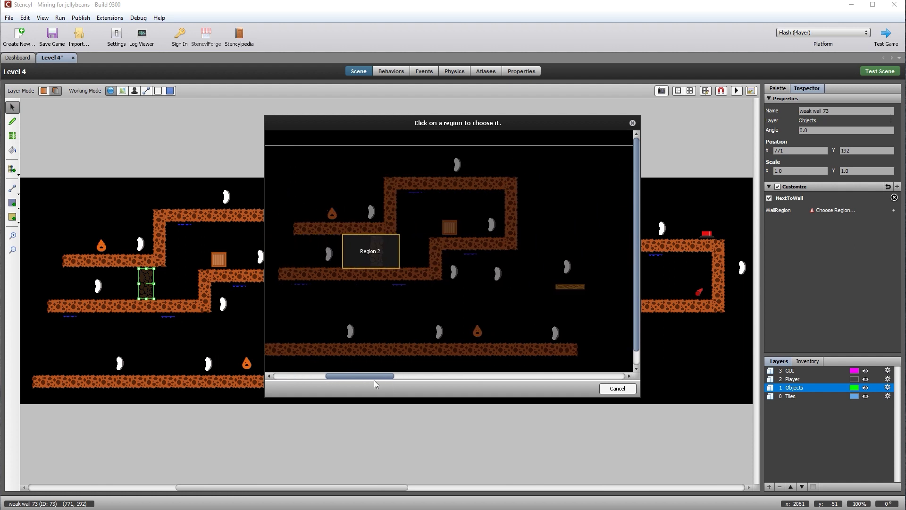
left_click(372, 255)
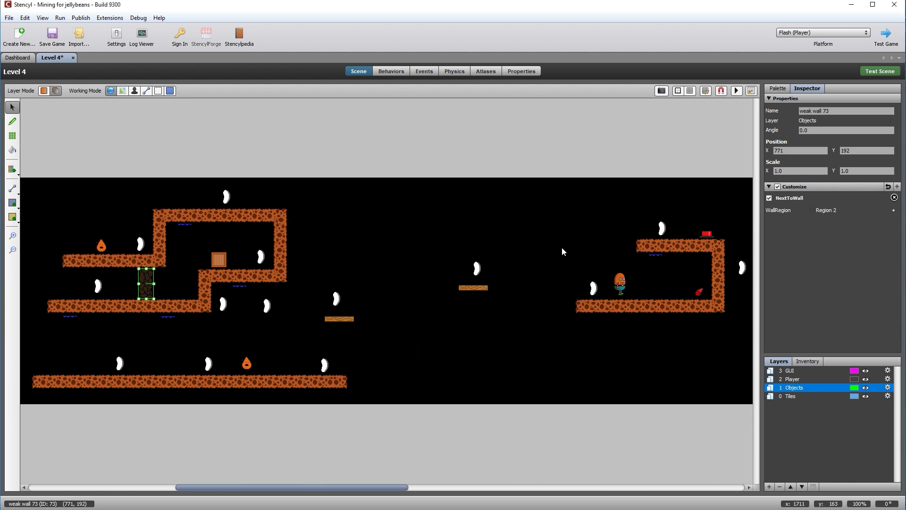
left_click(268, 143)
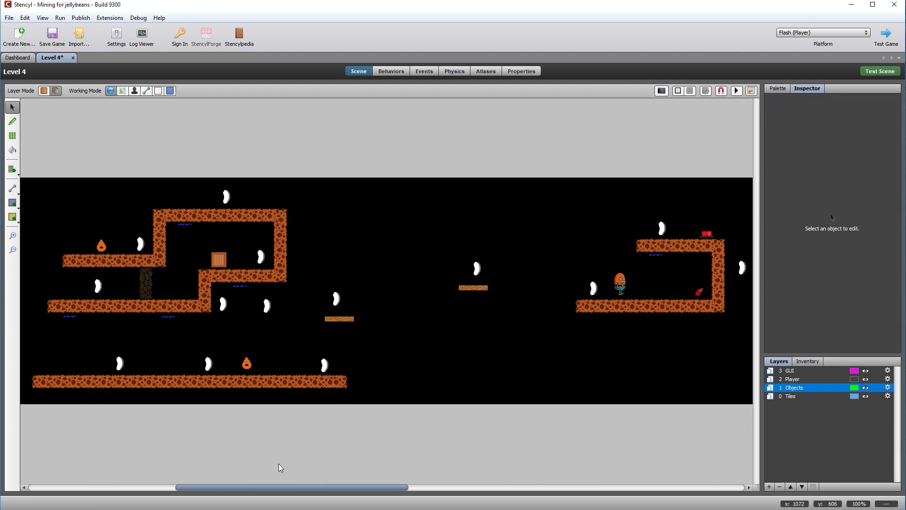
left_click_drag(290, 486, 316, 487)
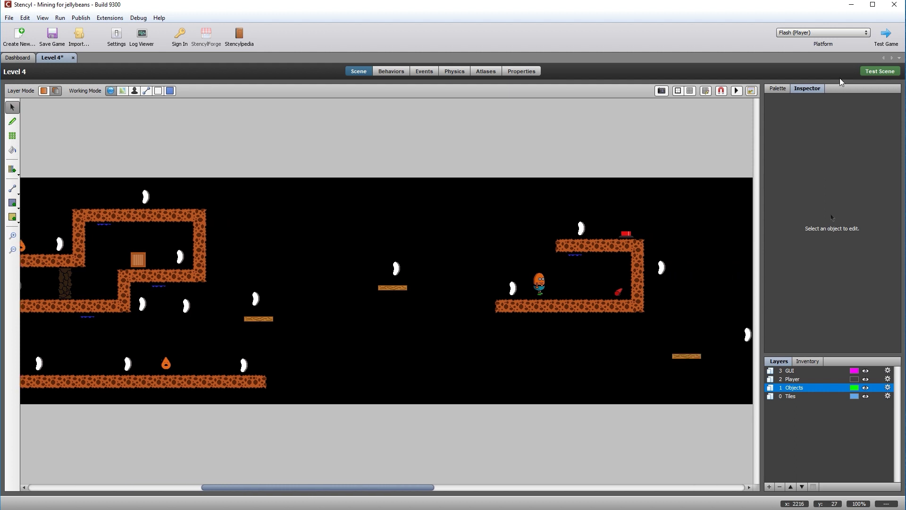
Test the Level 4 scene by picking up the dynamite and trying to plant it away from the weak wall, and close the game.
left_click(879, 71)
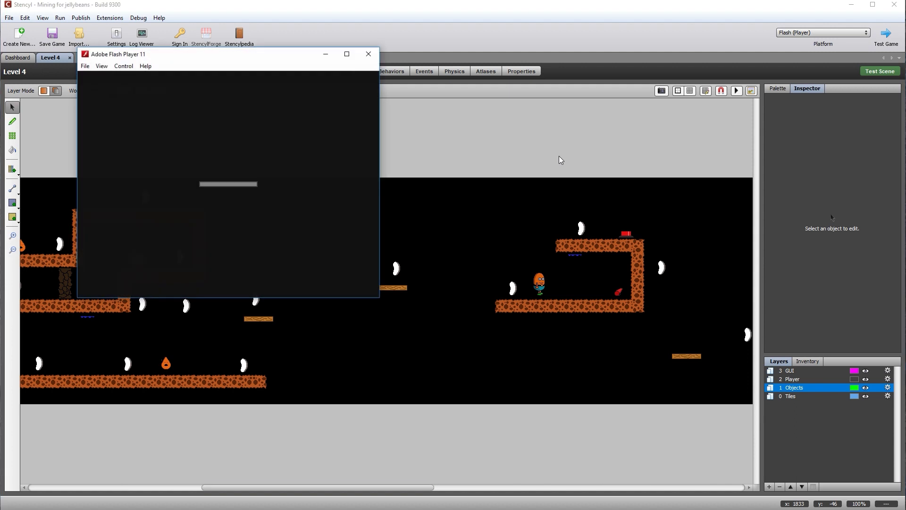
left_click_drag(264, 62, 413, 130)
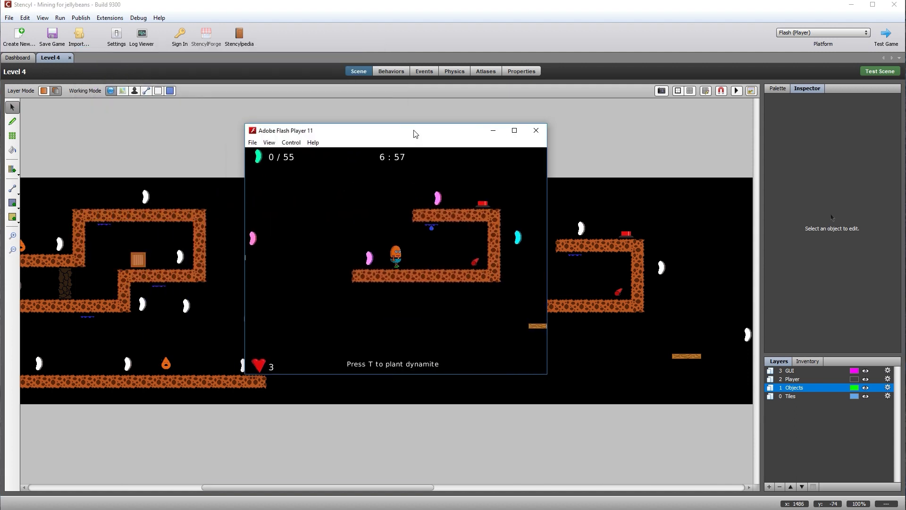
key("Right")
key("Right")
key("t")
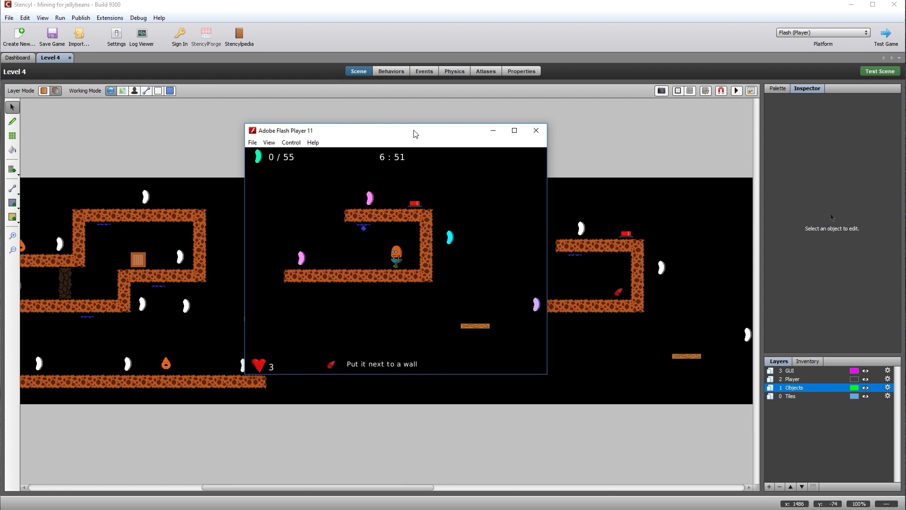
key("Left")
key("Left")
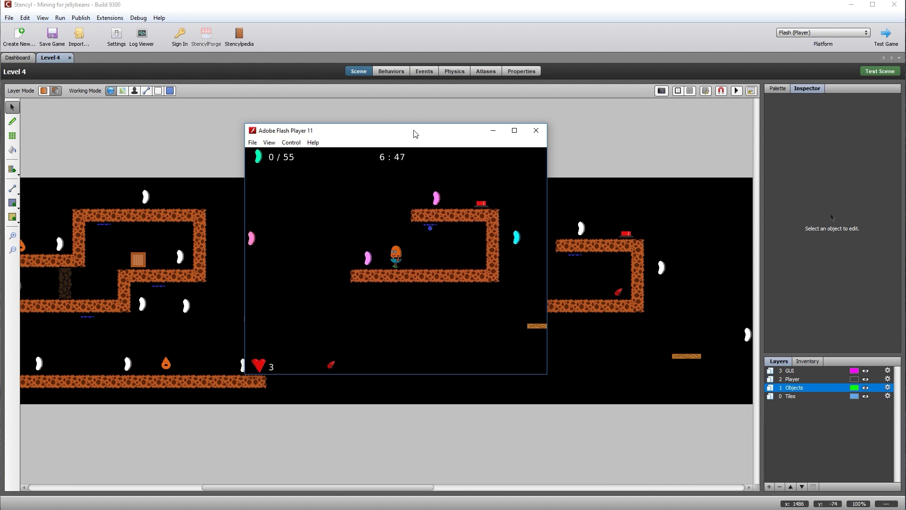
key("t")
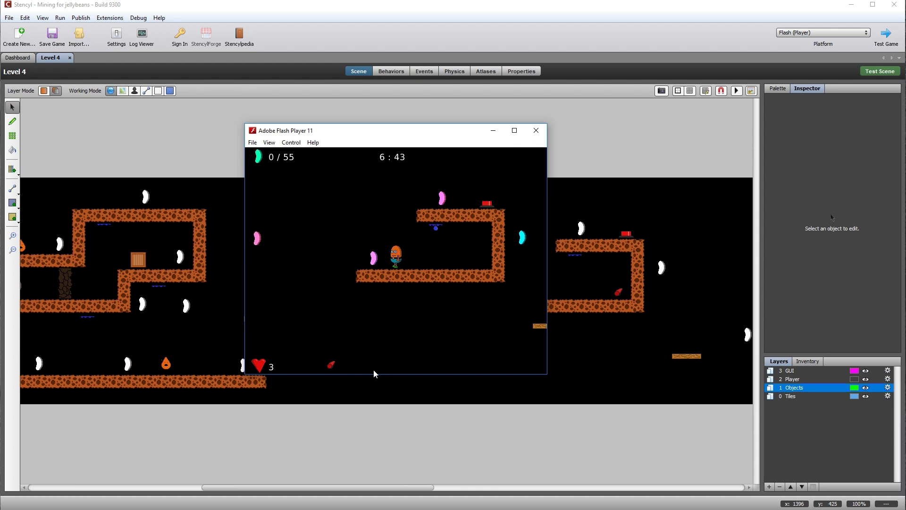
left_click(537, 130)
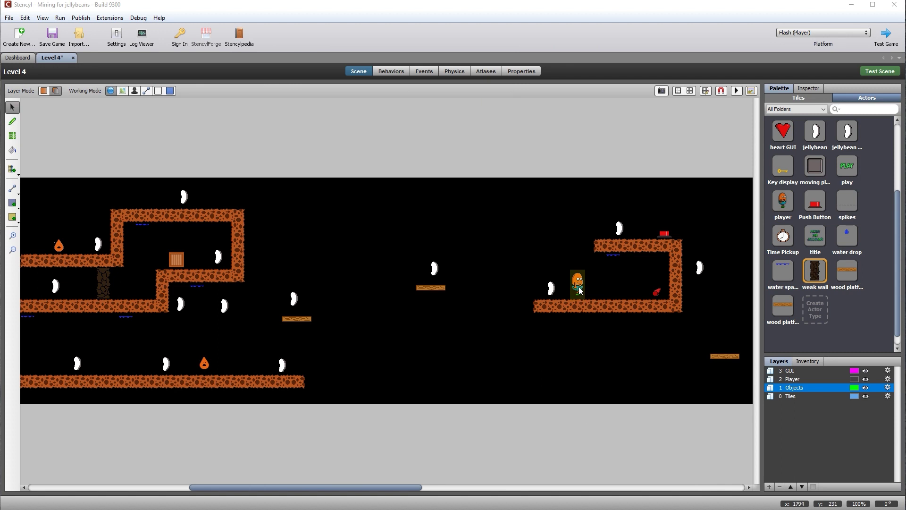
Open the NextToWall actor behavior and bring up its keyboard event for the T key.
left_click_drag(401, 488, 357, 488)
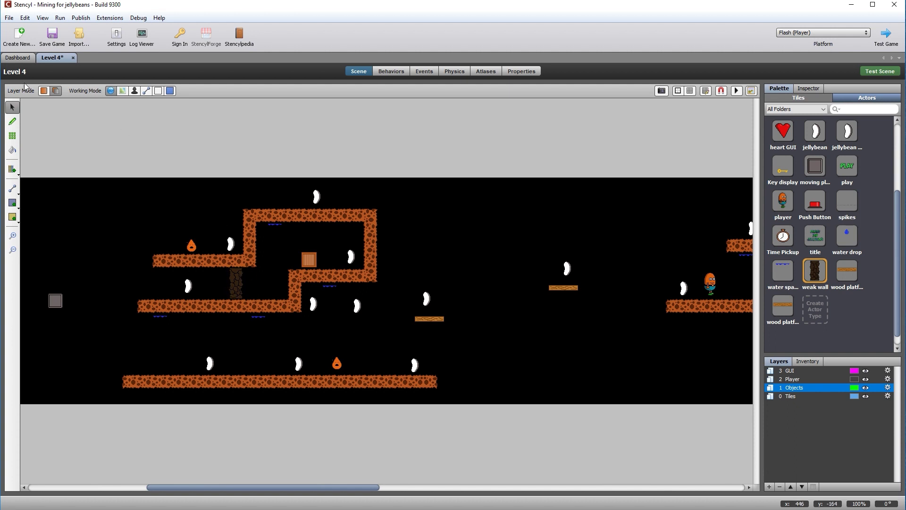
left_click(17, 59)
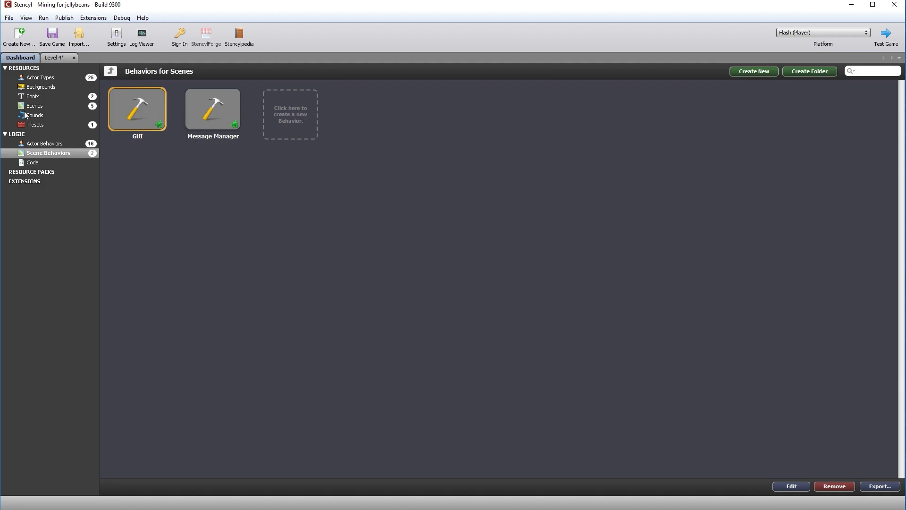
left_click(35, 143)
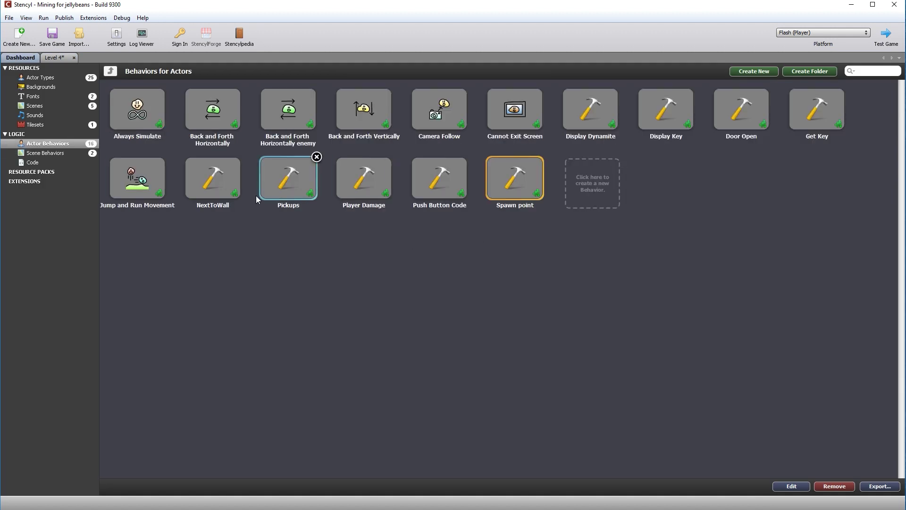
double_click(214, 183)
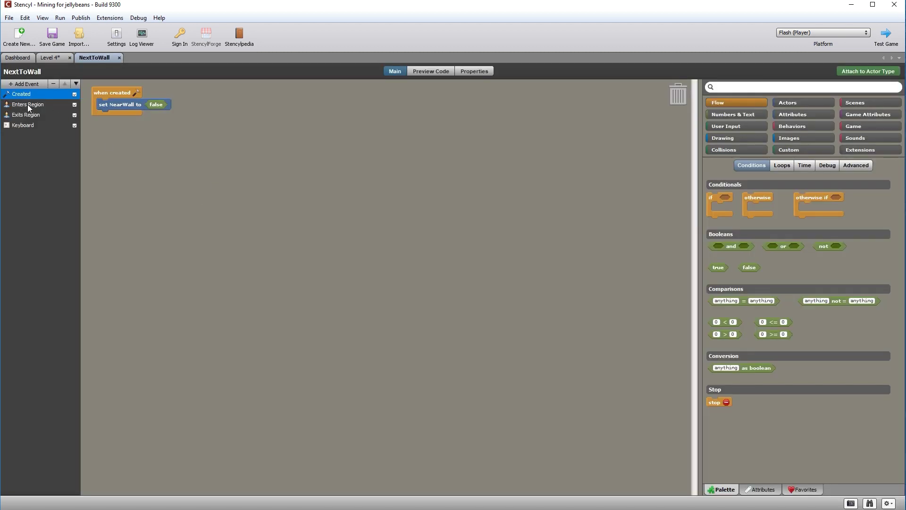
left_click(26, 105)
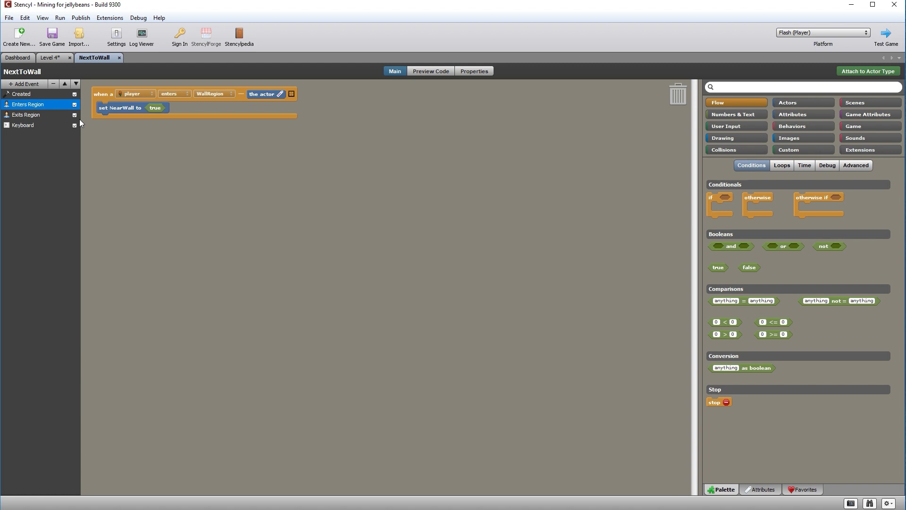
left_click(24, 125)
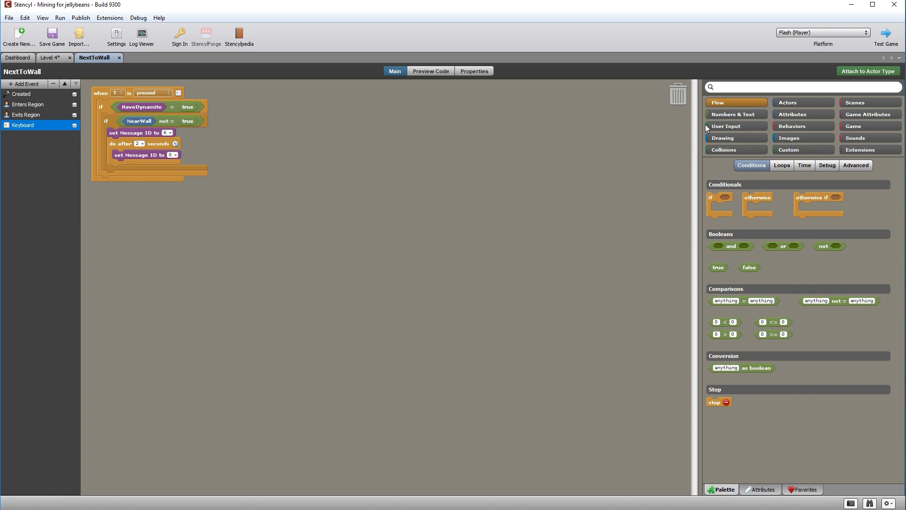
Add a second condition inside the HaveDynamite check, below the first NearWall condition, that tests whether NearWall equals true.
left_click_drag(709, 196, 108, 170)
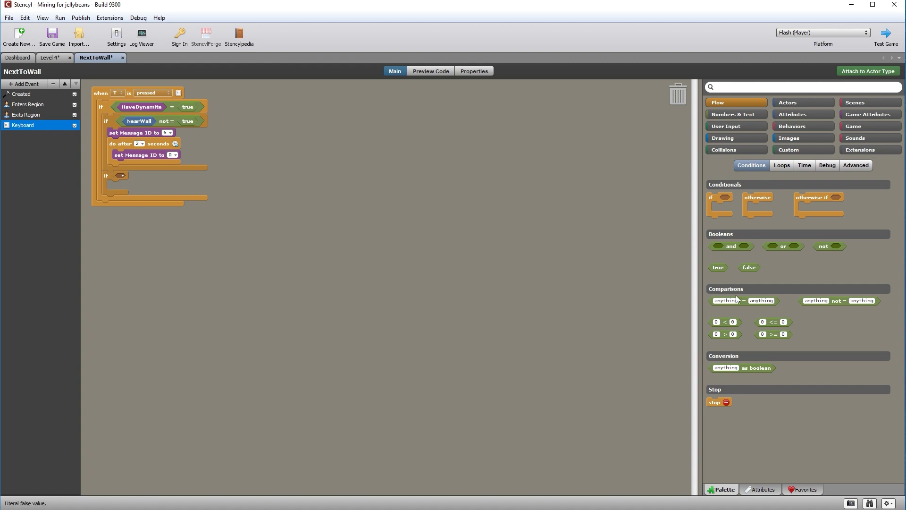
left_click_drag(743, 302, 150, 176)
left_click(812, 114)
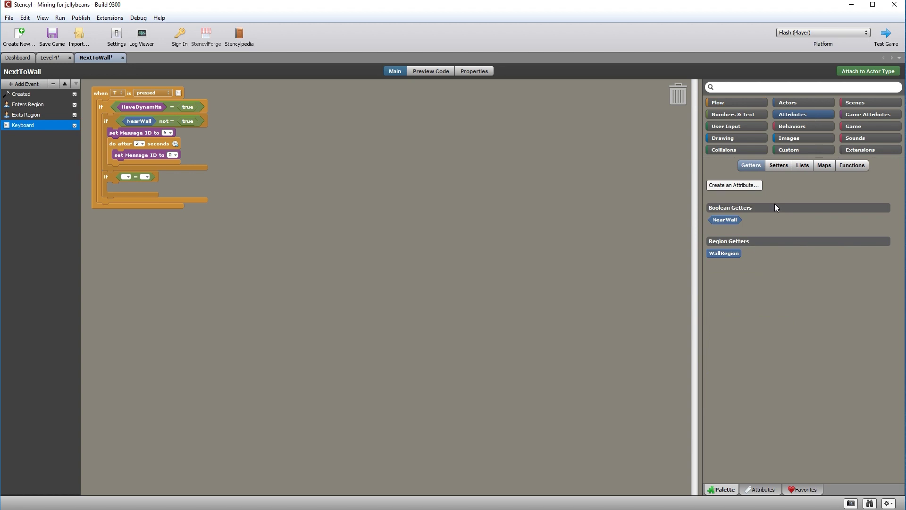
left_click_drag(725, 220, 124, 180)
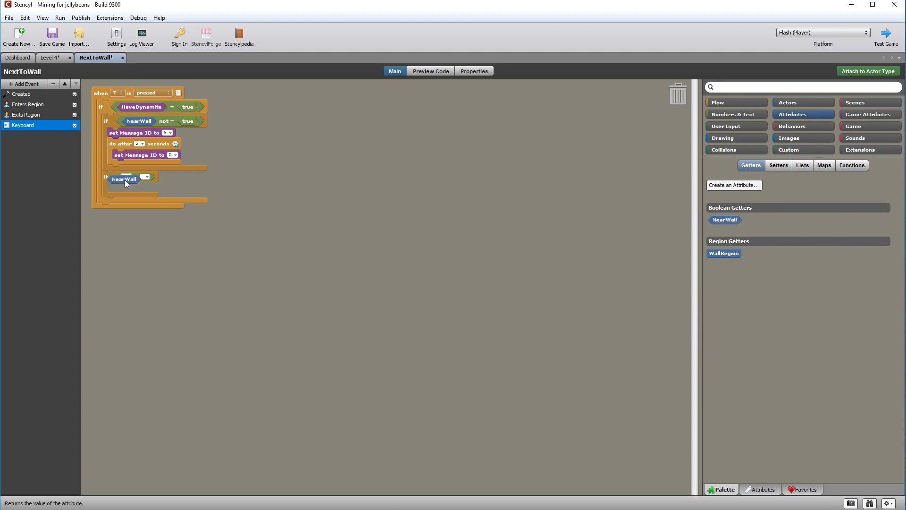
left_click(172, 178)
mouse_move(193, 204)
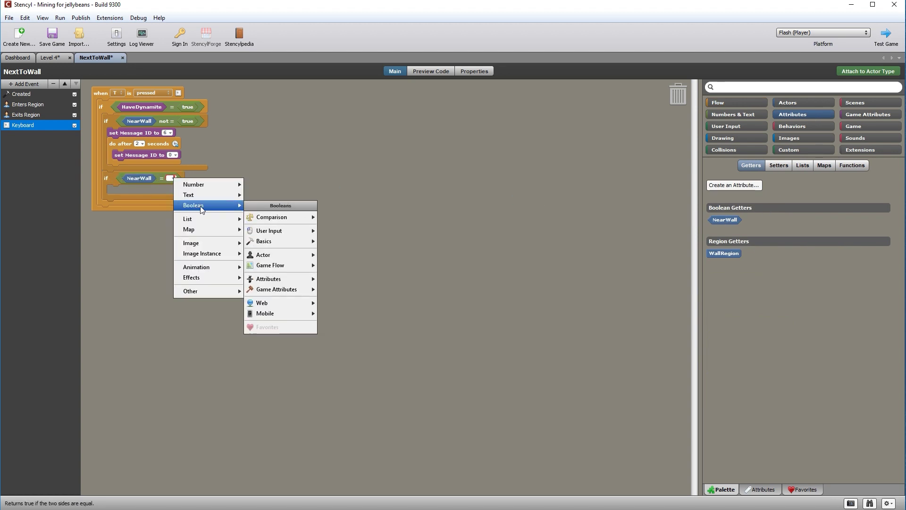
mouse_move(276, 215)
left_click(339, 225)
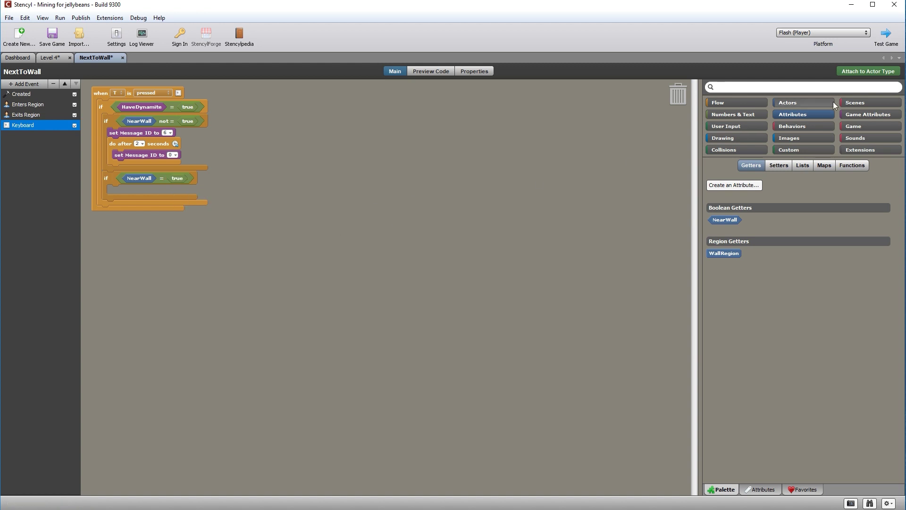
Insert a create actor block inside the NearWall = true condition and choose Dynamite as its actor type.
left_click(874, 104)
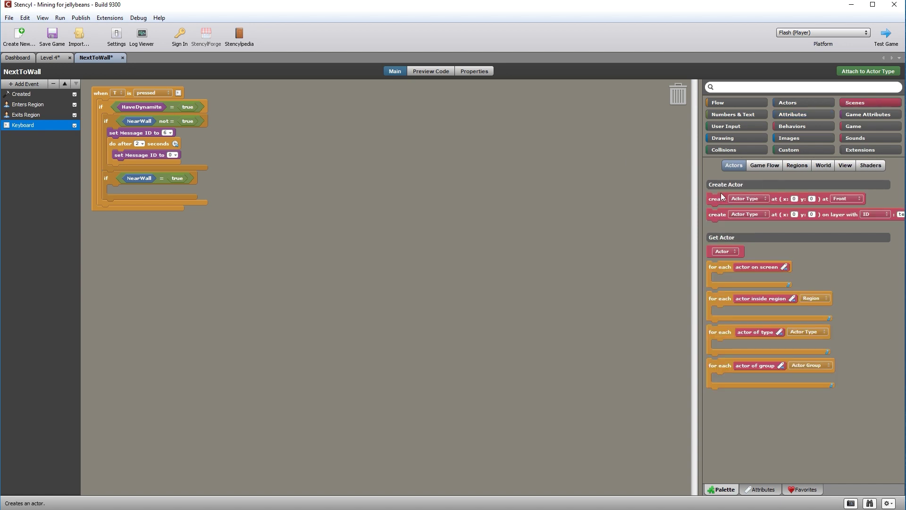
left_click_drag(717, 200, 139, 188)
left_click(157, 192)
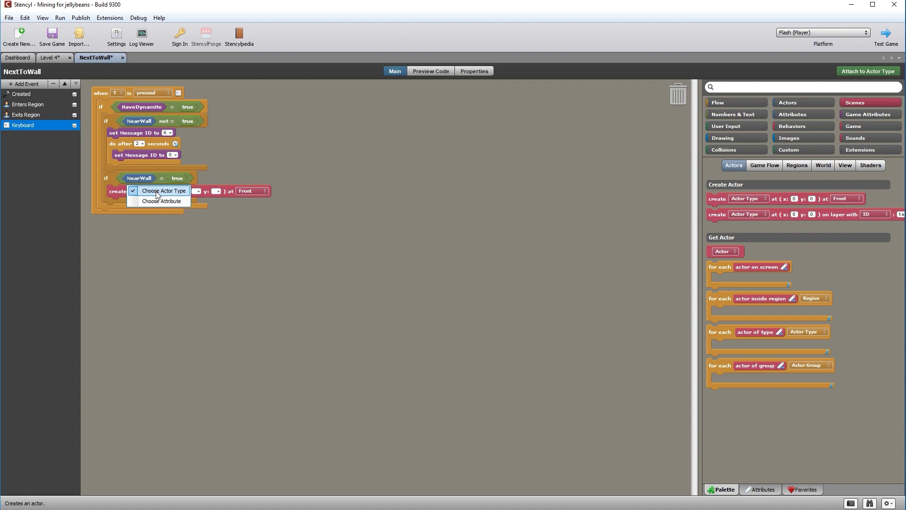
left_click(158, 191)
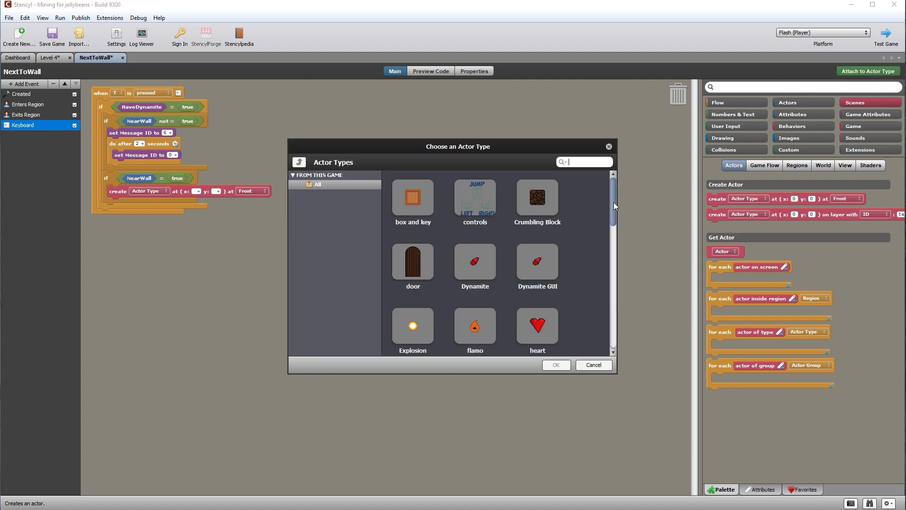
left_click_drag(614, 202, 614, 220)
double_click(475, 216)
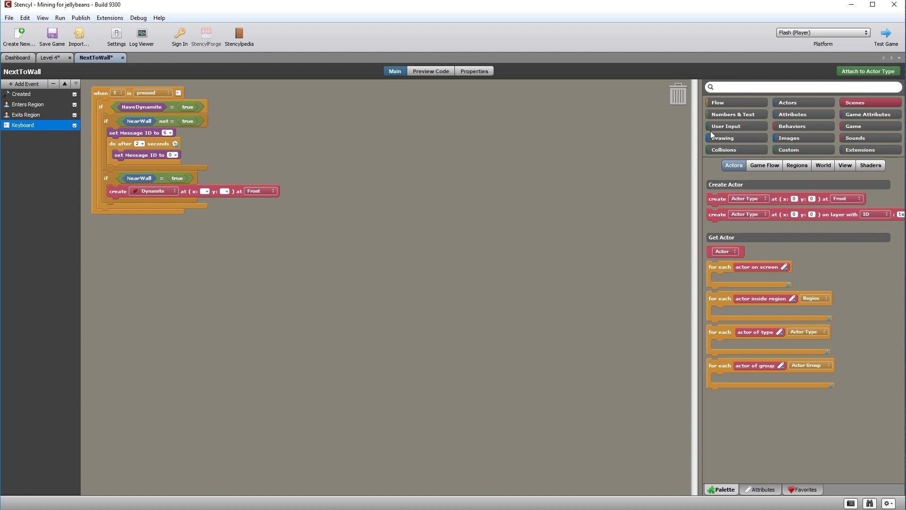
Place two loose position blocks in the keyboard event's workspace, one for x of Self and one for y of Self.
left_click(804, 102)
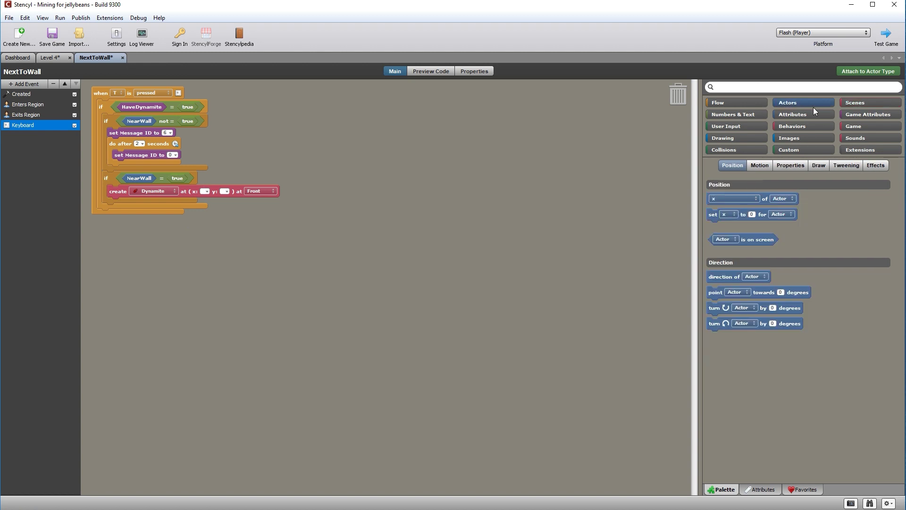
left_click_drag(765, 199, 230, 247)
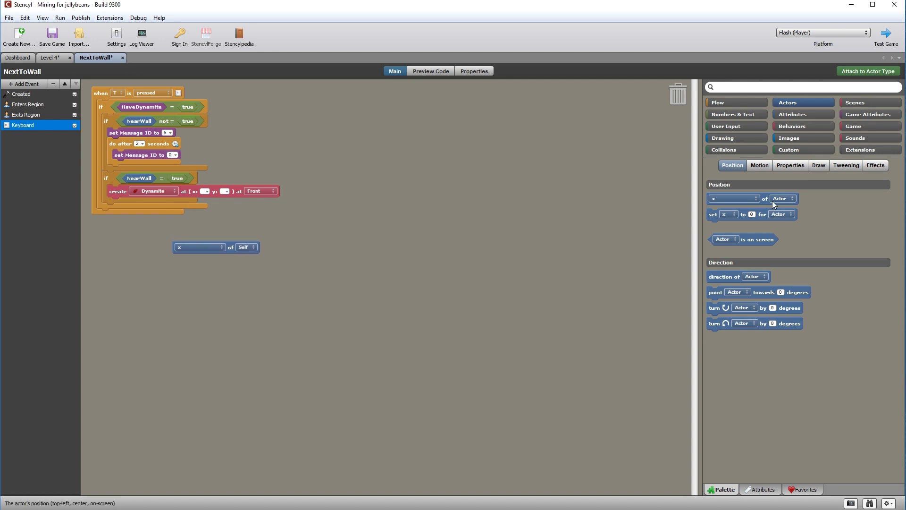
left_click_drag(764, 199, 352, 248)
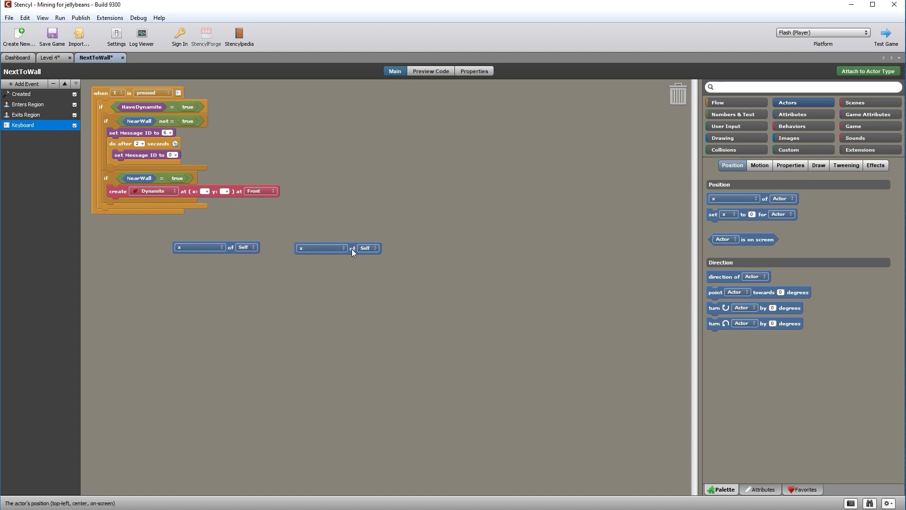
left_click(339, 248)
left_click(321, 259)
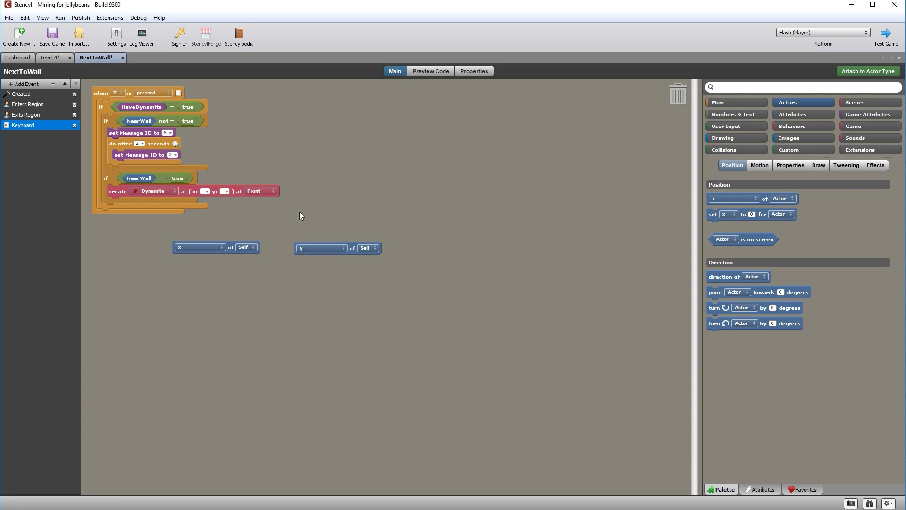
left_click(50, 58)
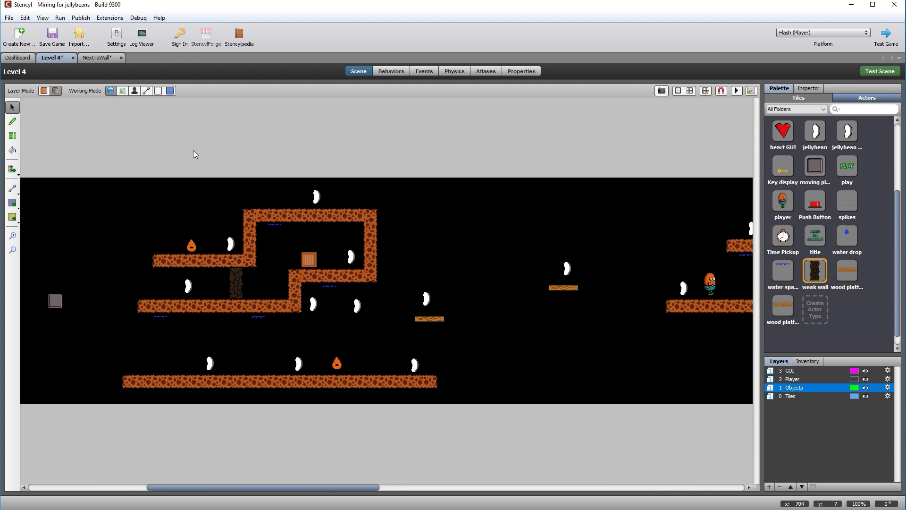
left_click(96, 58)
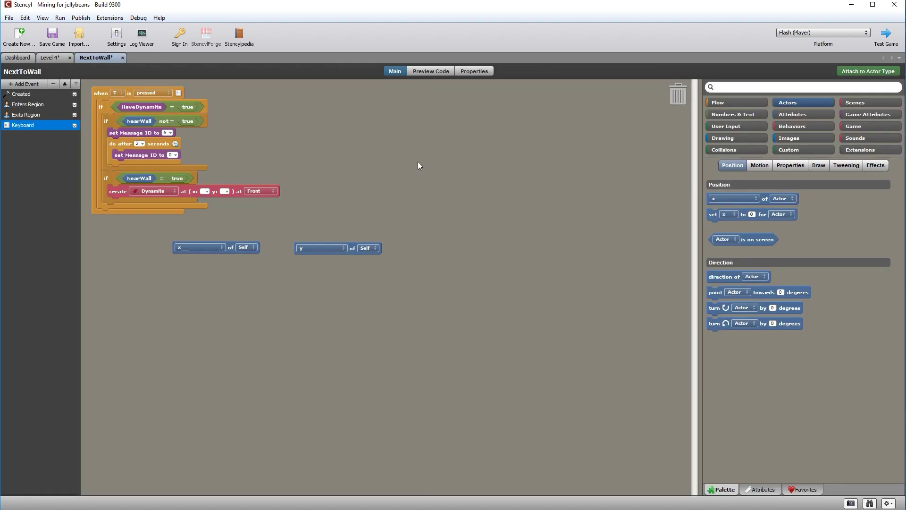
Subtract 15 from the x of Self block and use the expression as the created Dynamite's x position.
left_click(746, 115)
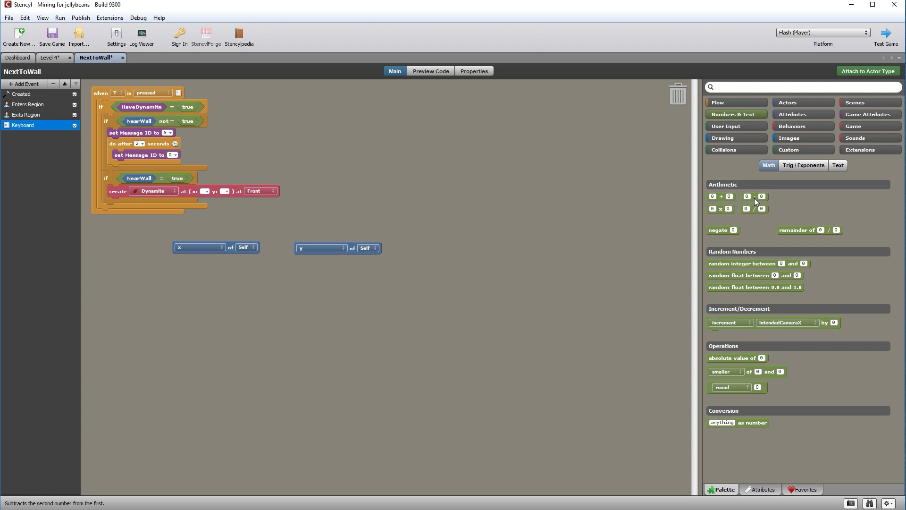
left_click_drag(687, 222, 252, 301)
left_click_drag(231, 250, 242, 298)
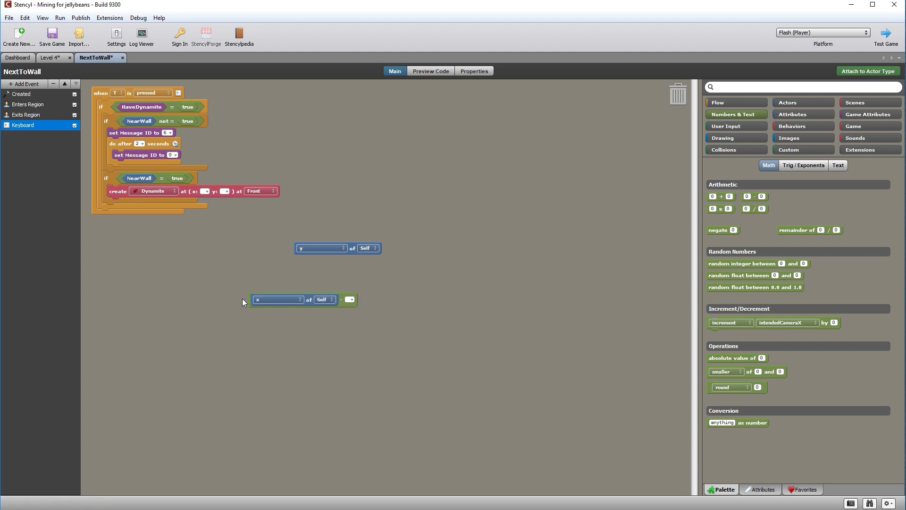
left_click(348, 299)
type("15")
left_click_drag(342, 305, 215, 220)
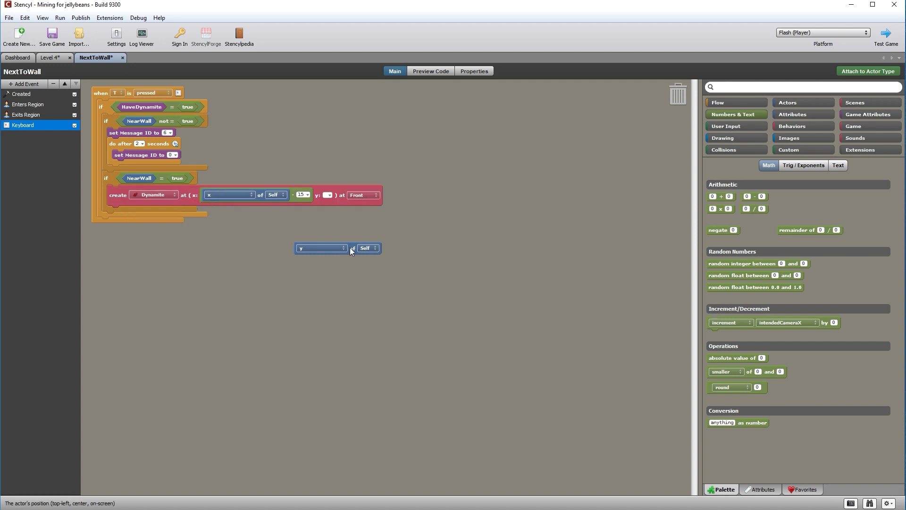
Add 45 to the y of Self block and use the expression as the created Dynamite's y position.
left_click_drag(351, 247, 457, 272)
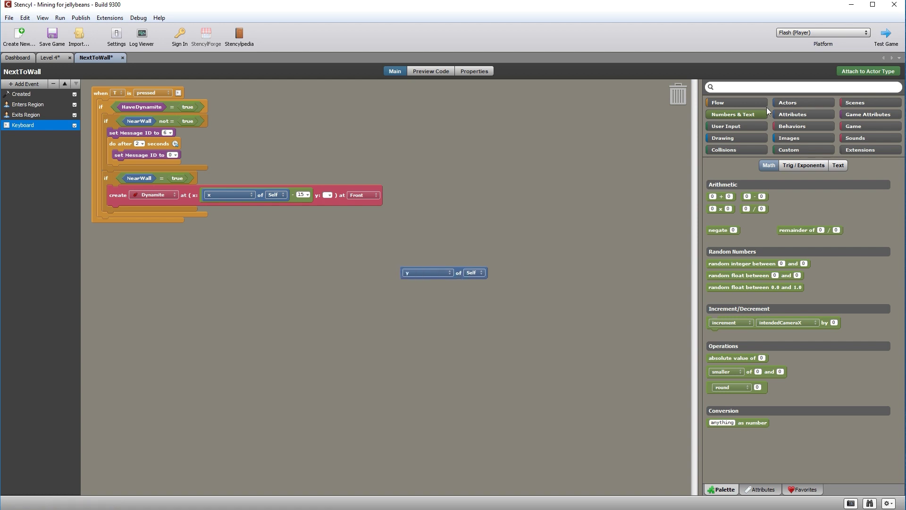
left_click_drag(722, 201, 486, 316)
left_click_drag(453, 275, 531, 319)
type("45")
left_click_drag(565, 319, 352, 200)
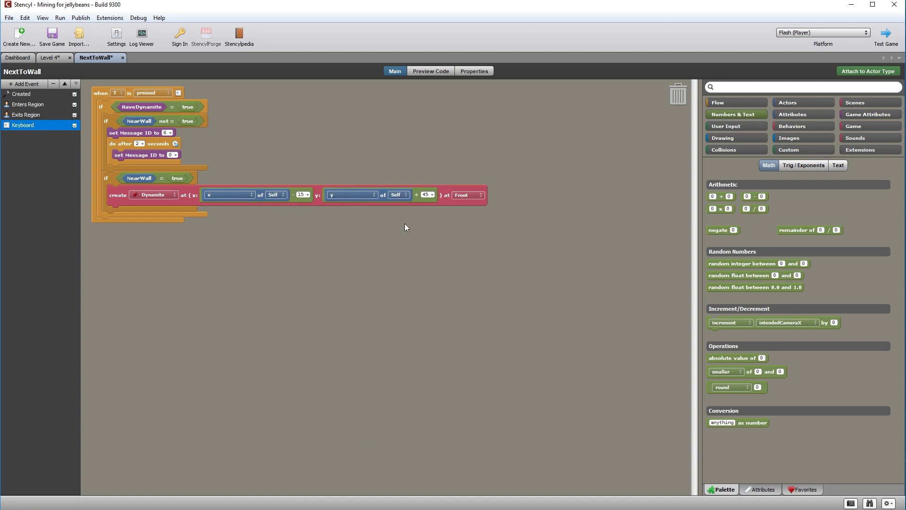
Add a block setting the Message ID game attribute to 0 below the create Dynamite block.
left_click(881, 114)
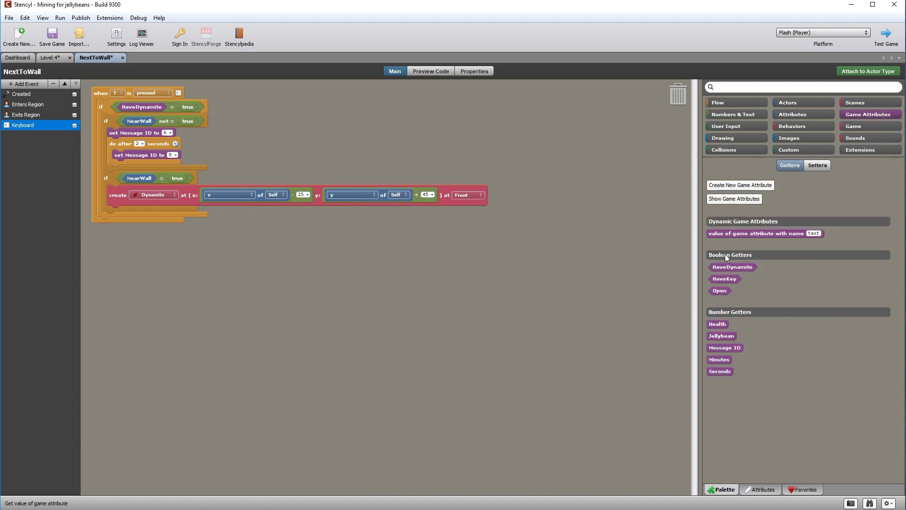
left_click(811, 166)
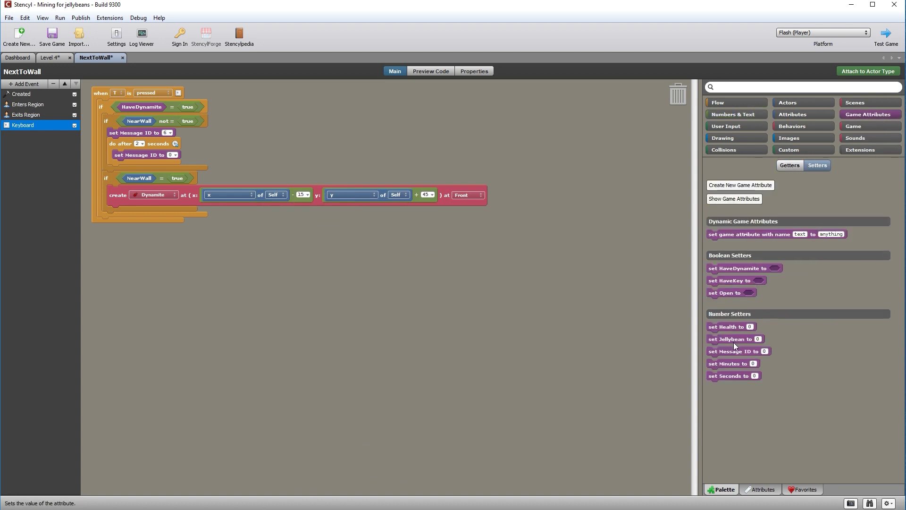
left_click_drag(729, 352, 149, 208)
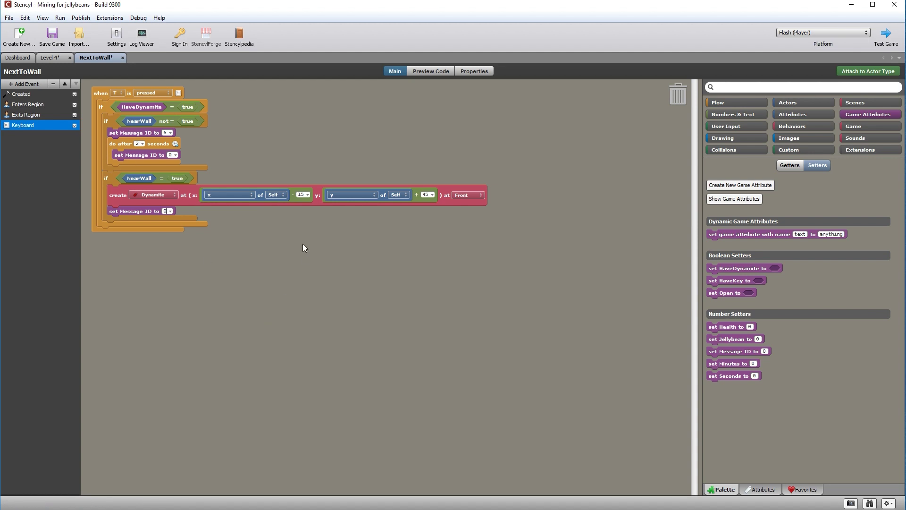
In the Level 4 scene, move the player onto the upper platform and place a Dynamite actor between the player and the nearby jellybean.
left_click(55, 57)
left_click_drag(710, 285, 250, 190)
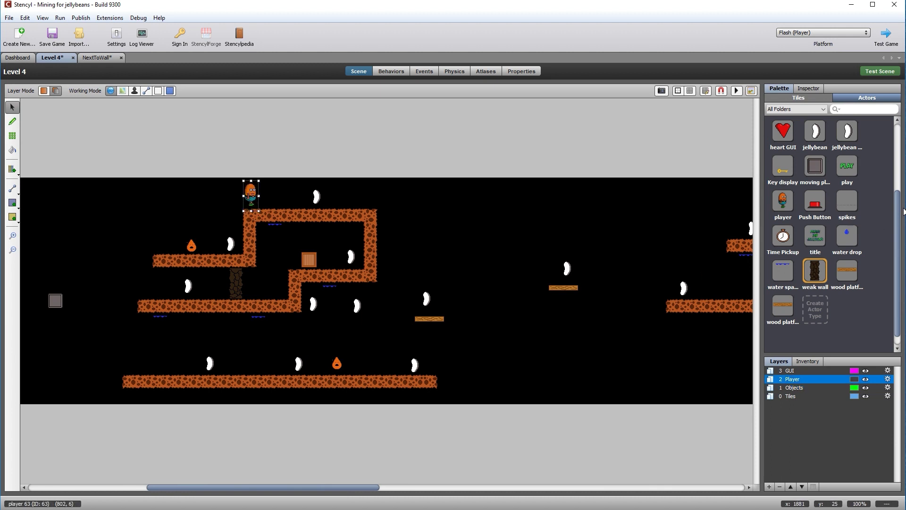
left_click_drag(898, 211, 897, 146)
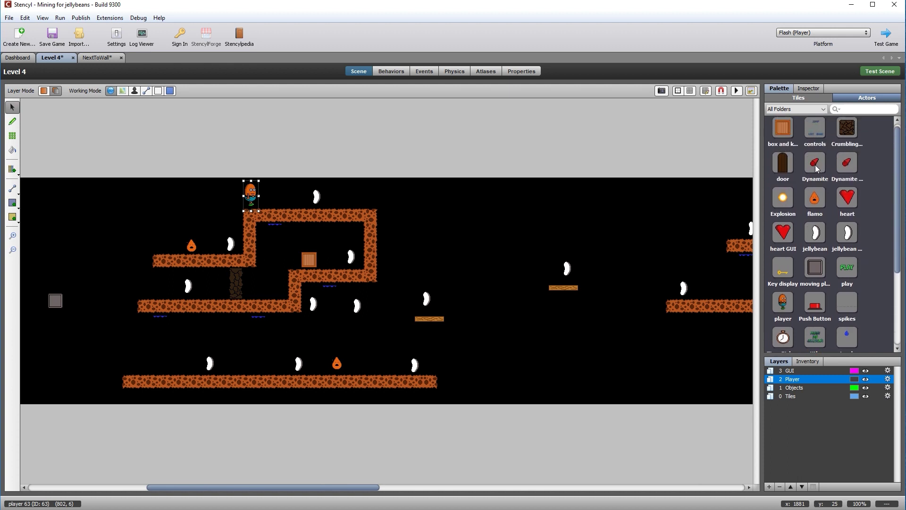
left_click(815, 163)
left_click(289, 203)
left_click(12, 107)
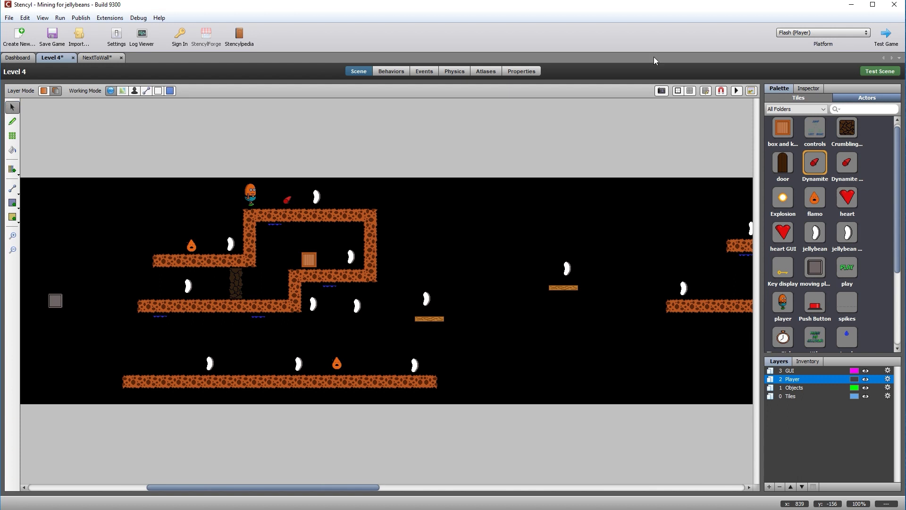
Test the Level 4 scene by collecting the dynamite, walking to the weak wall and planting it there, and close the test game.
left_click(881, 71)
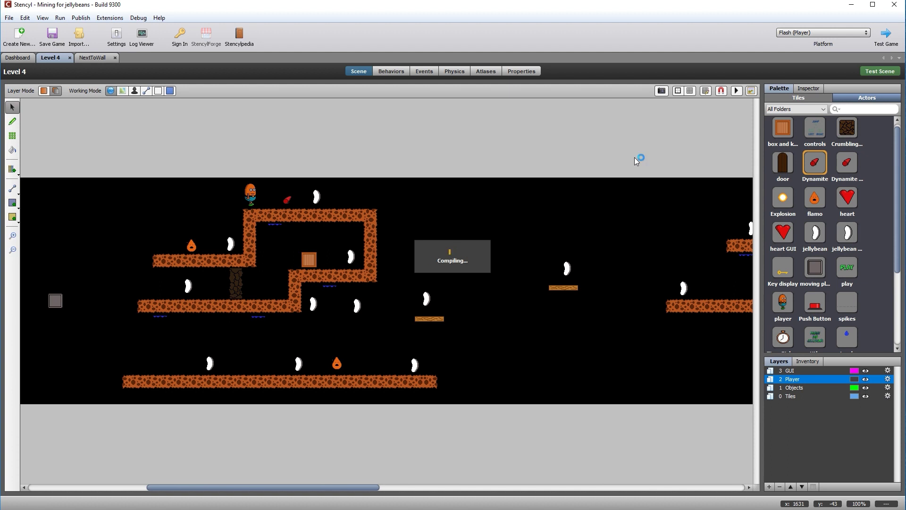
left_click_drag(292, 78, 369, 180)
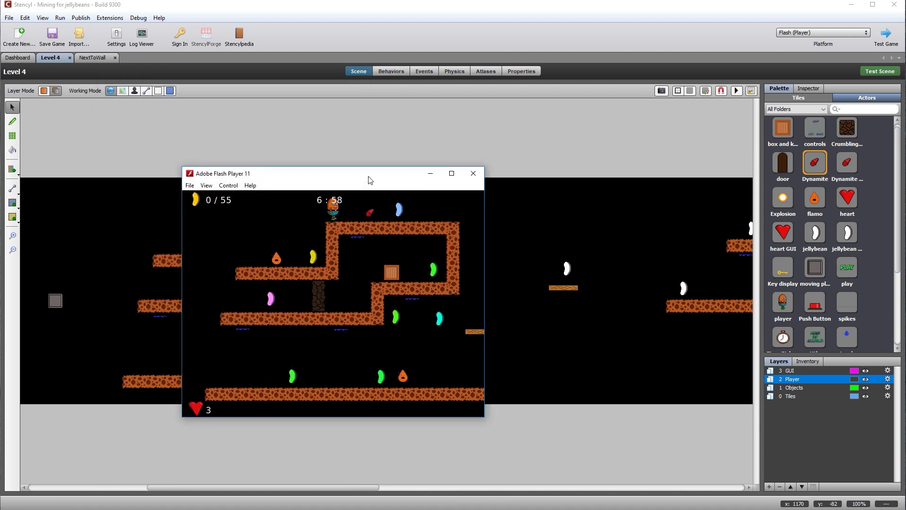
key("Right")
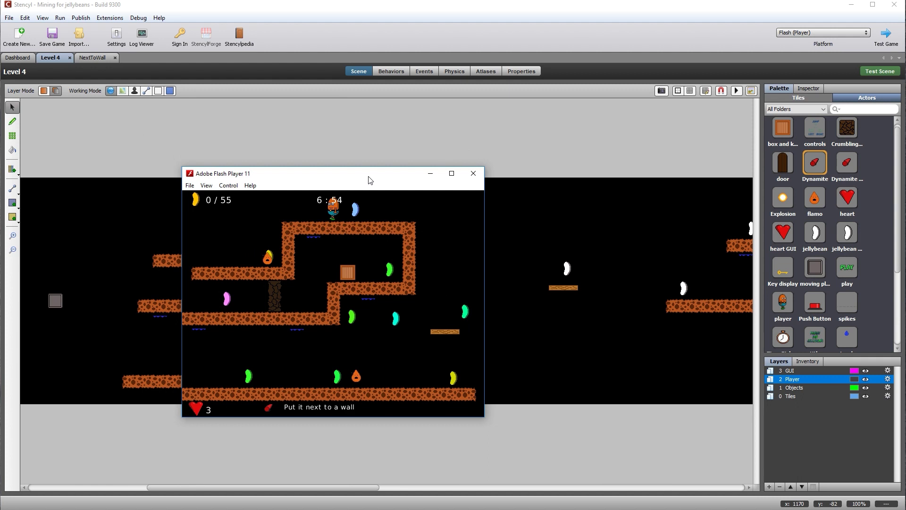
key("Left")
key("Left")
key("Left")
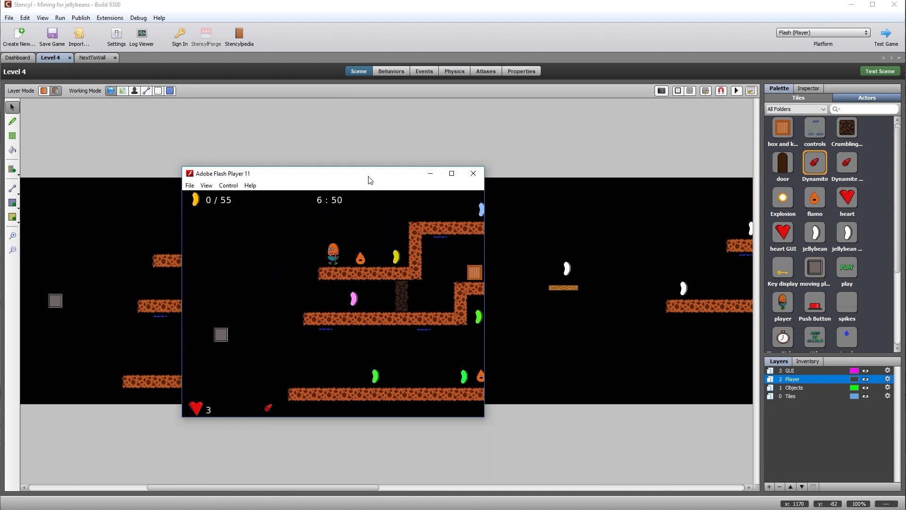
key("Right")
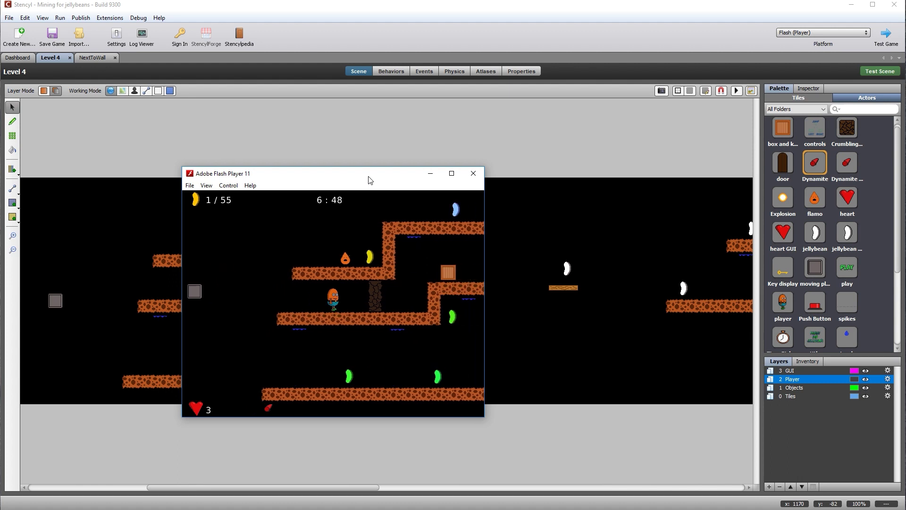
key("space")
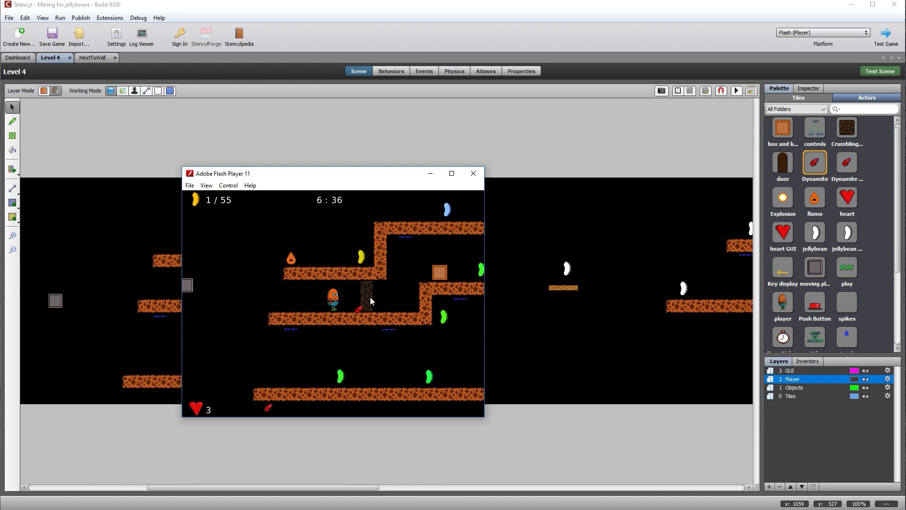
left_click(473, 174)
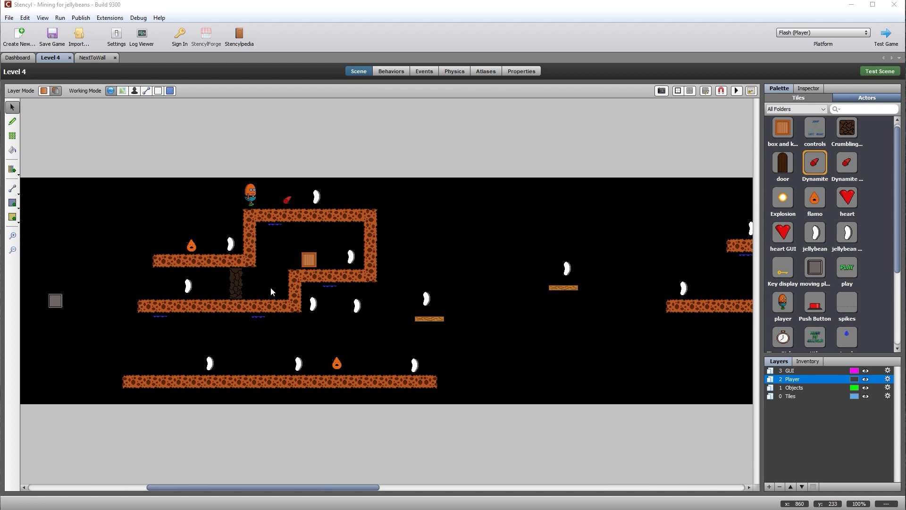
In the NextToWall behavior, replace the set NearWall to false block with one setting HaveDynamite to false.
left_click(107, 58)
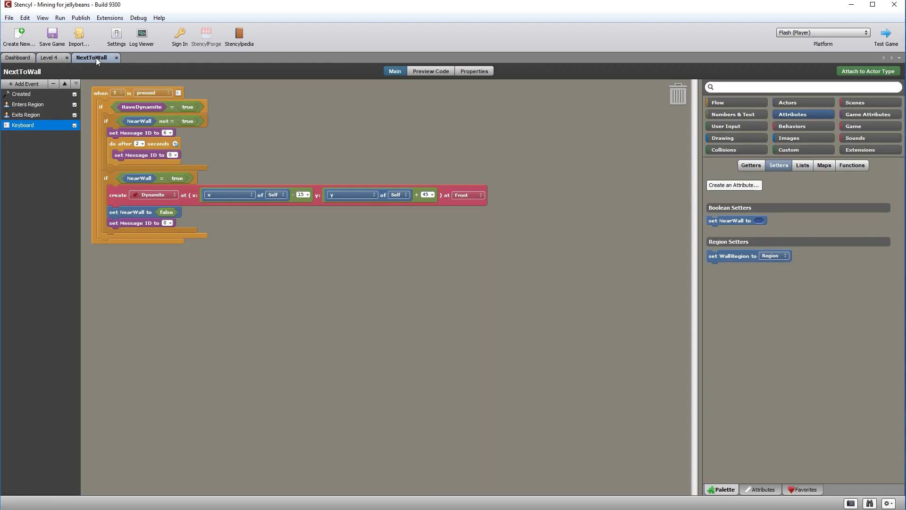
left_click(885, 116)
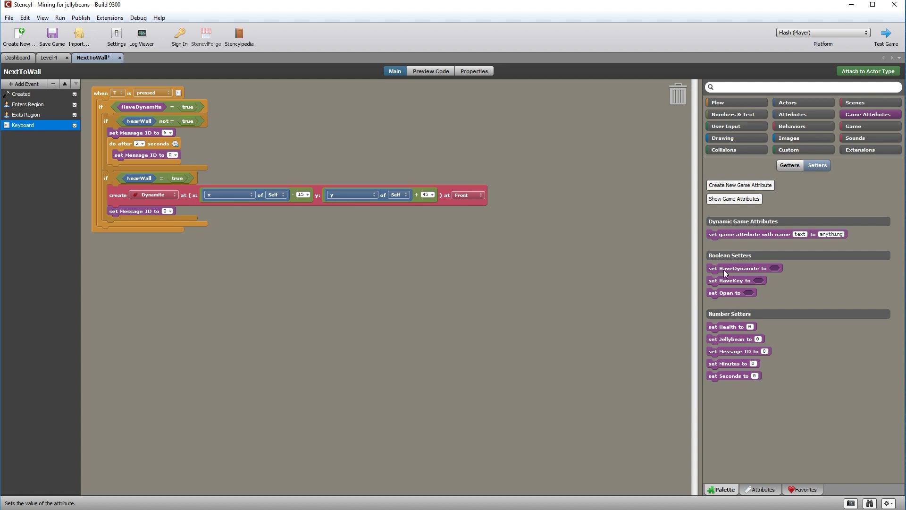
left_click_drag(754, 267, 161, 206)
left_click(178, 210)
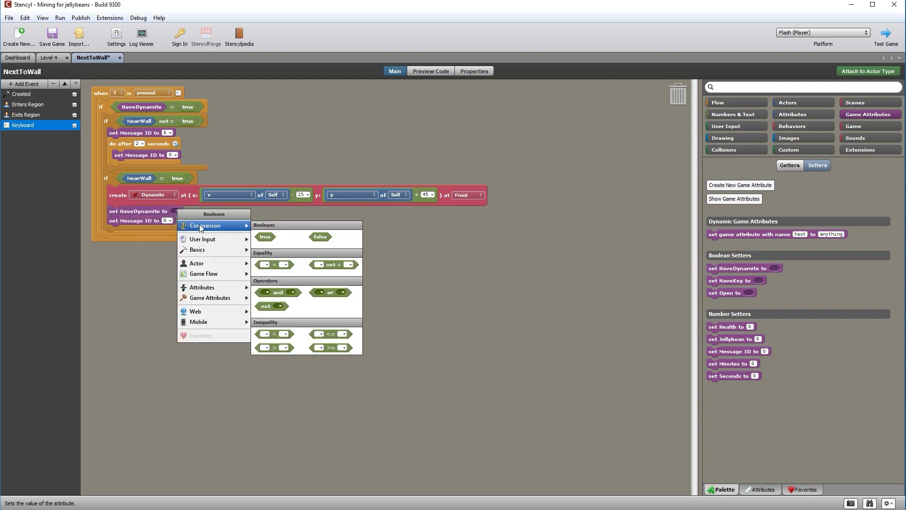
left_click(321, 237)
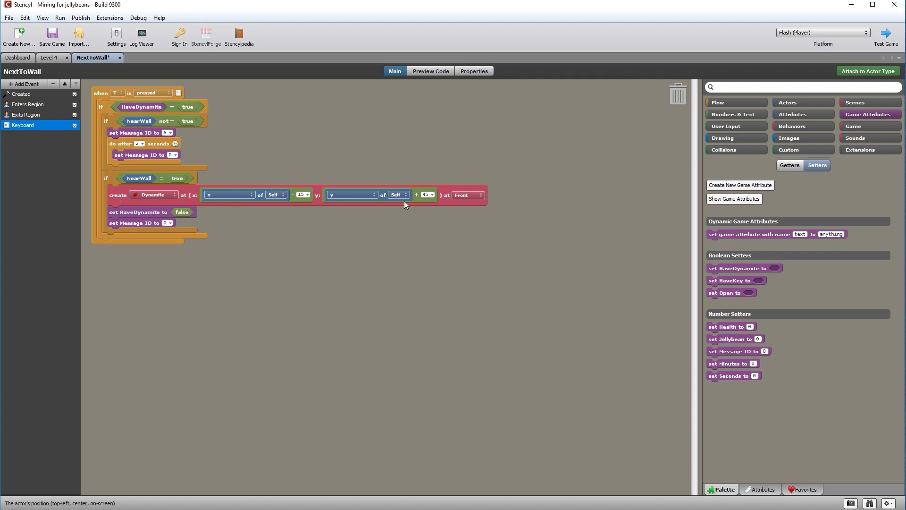
Add a do after 2 seconds block below the set Message ID block in the NearWall = true condition.
left_click(746, 102)
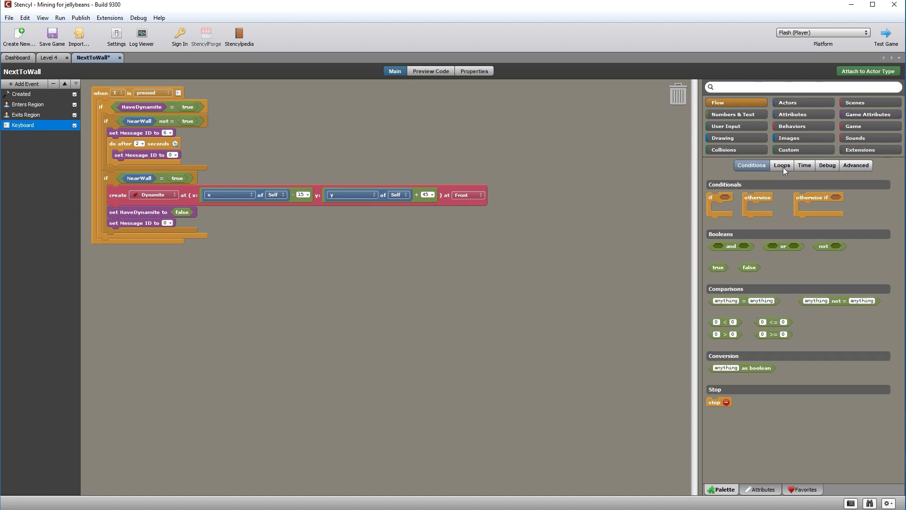
left_click(803, 165)
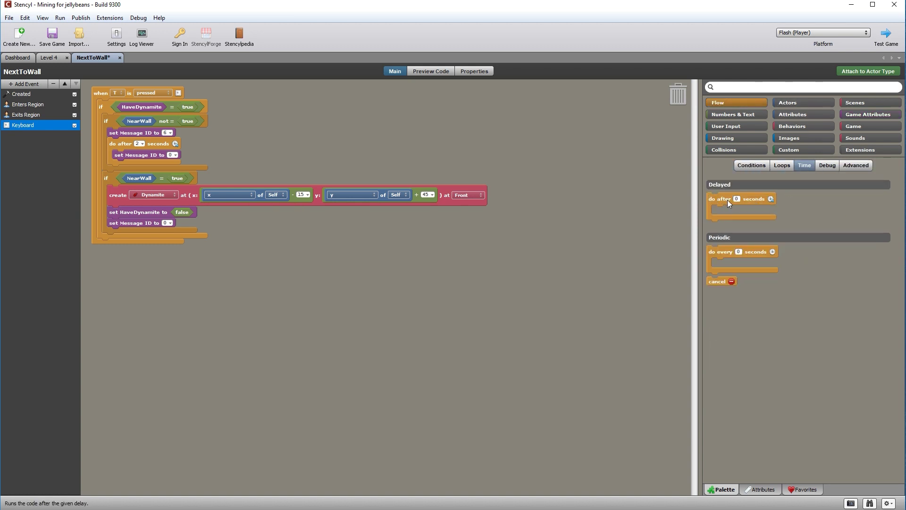
left_click_drag(720, 199, 130, 228)
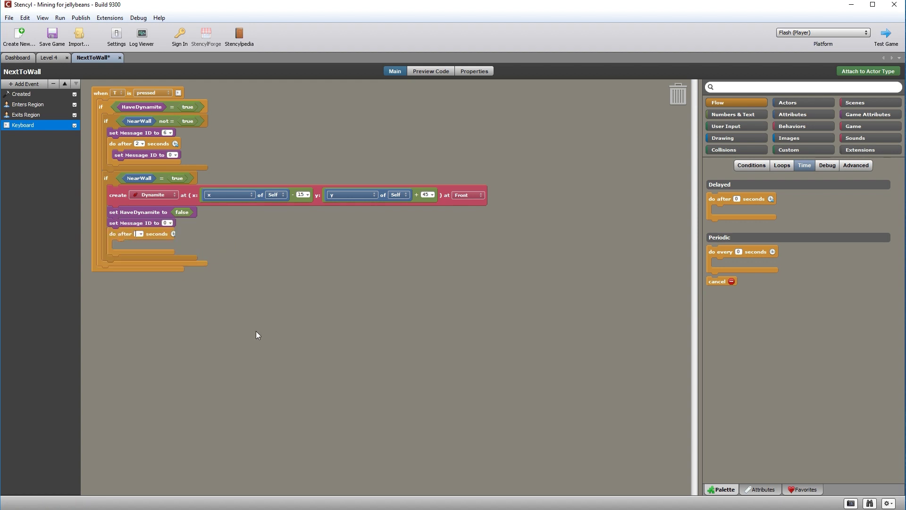
type("2")
Insert a create actor block inside the new 2-second delay and choose Explosion as its actor type.
left_click(869, 103)
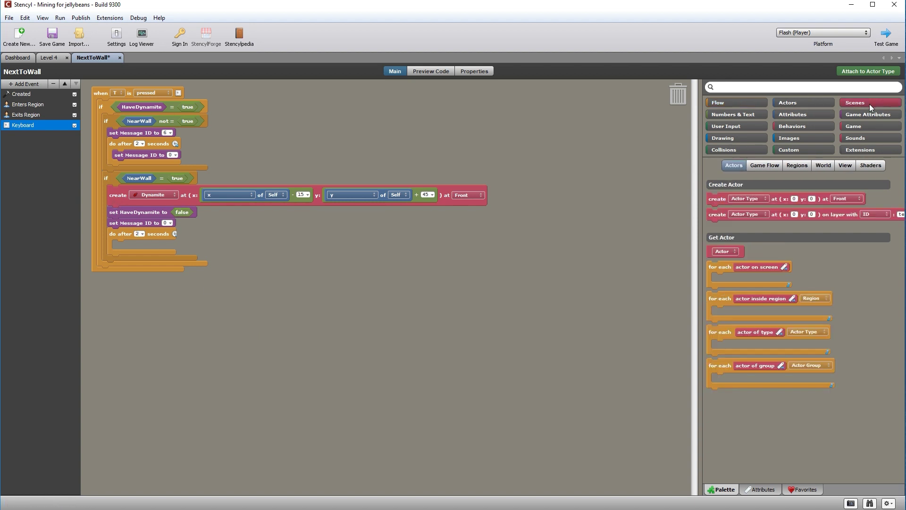
left_click_drag(716, 199, 154, 247)
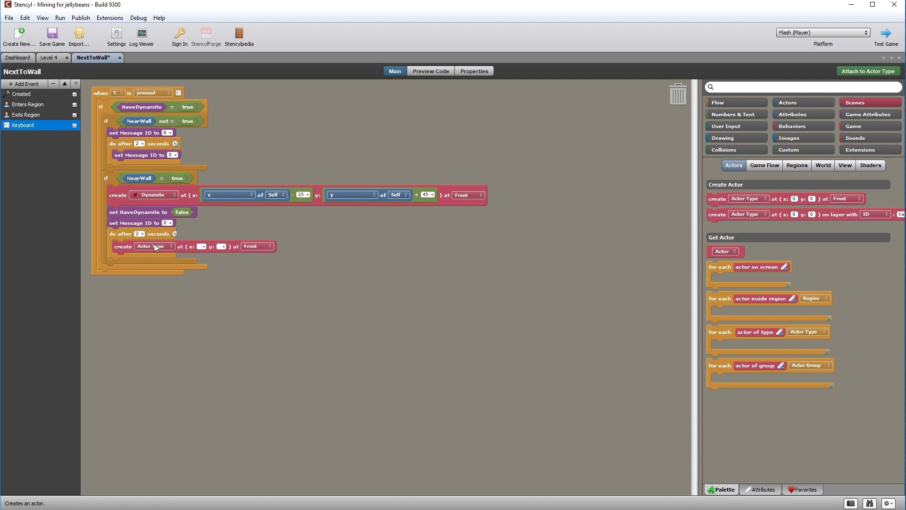
left_click(154, 246)
left_click(169, 246)
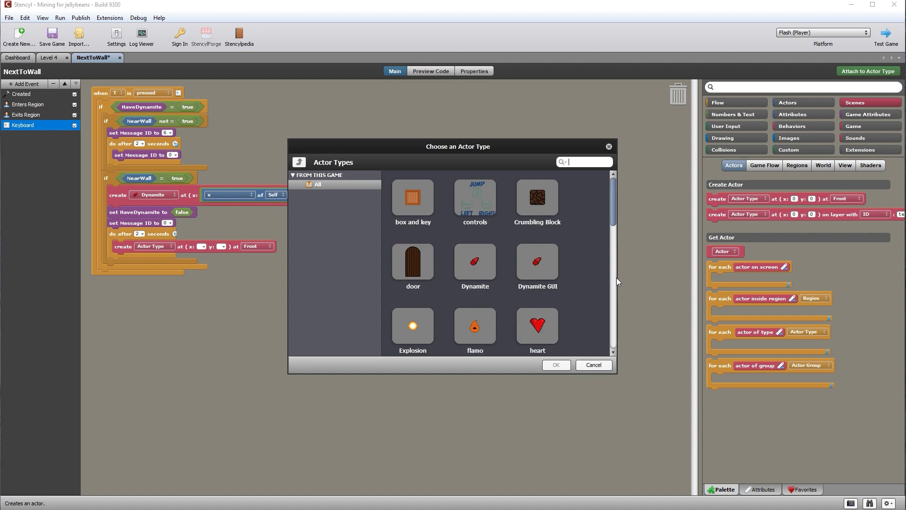
left_click_drag(613, 214, 613, 237)
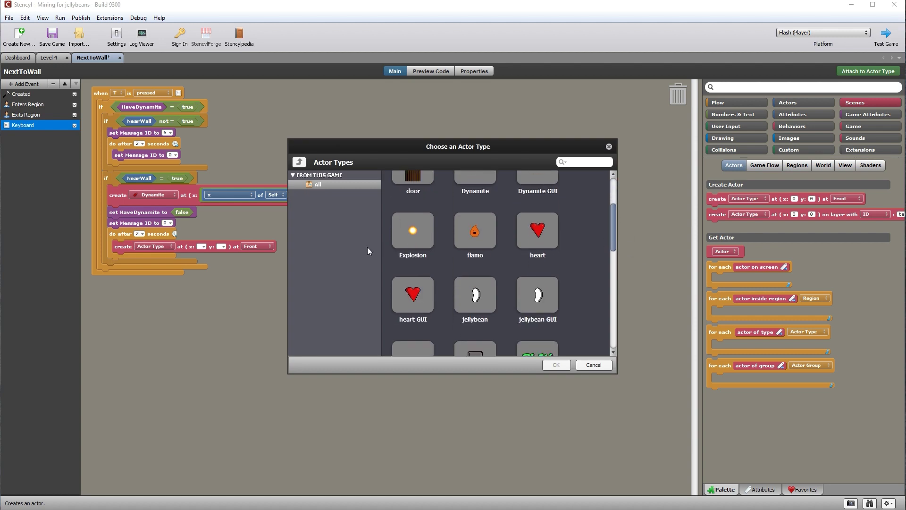
double_click(409, 232)
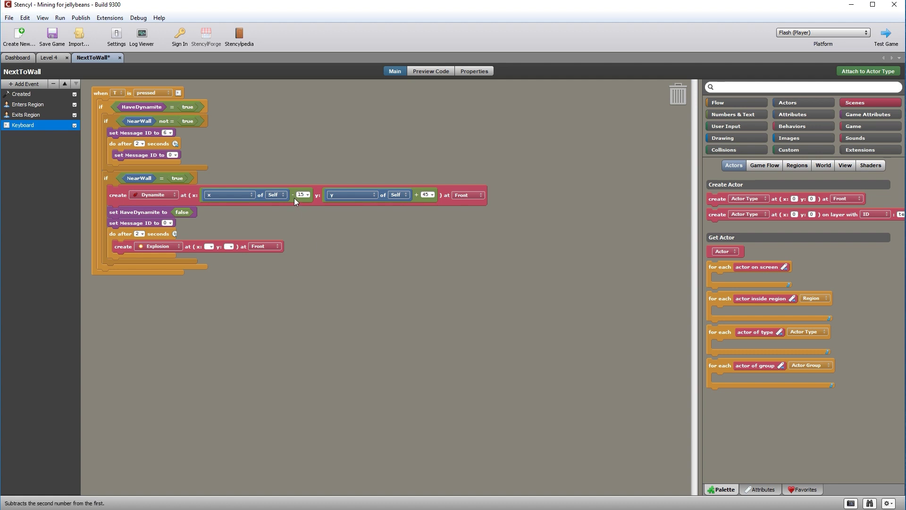
Copy the Dynamite's x of Self - 15 and y of Self + 45 expressions into the Explosion's x and y positions.
left_click_drag(293, 197, 225, 200)
left_click_drag(294, 196, 224, 265)
left_click_drag(418, 197, 360, 258, "alt")
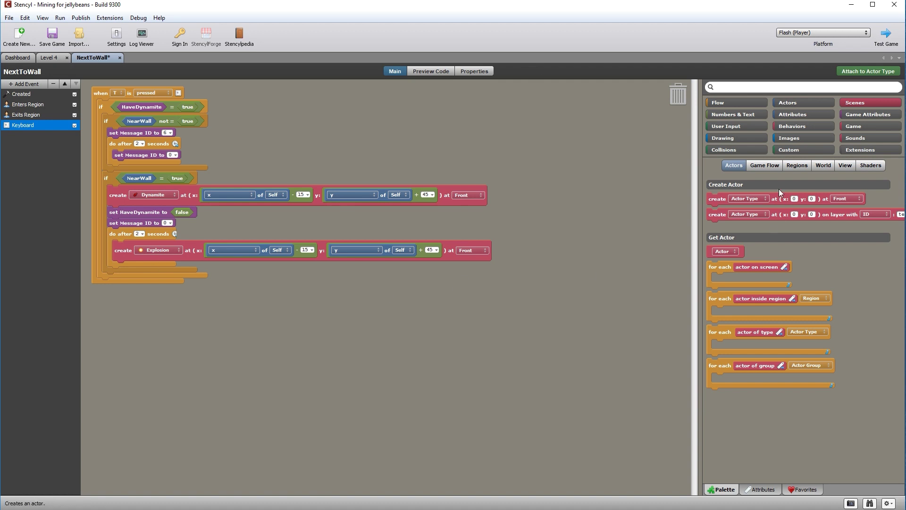
Insert a kill block above the create Explosion block and set its target to Last Created Actor.
left_click(798, 103)
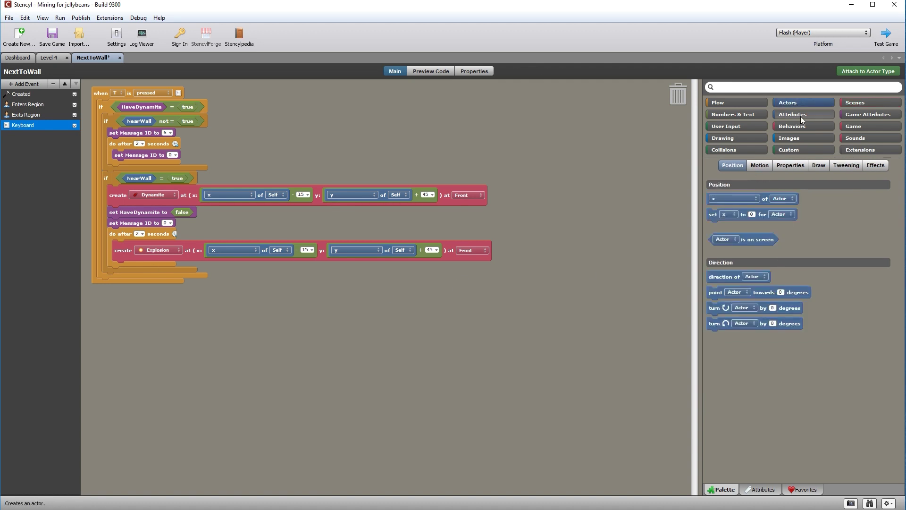
left_click(792, 166)
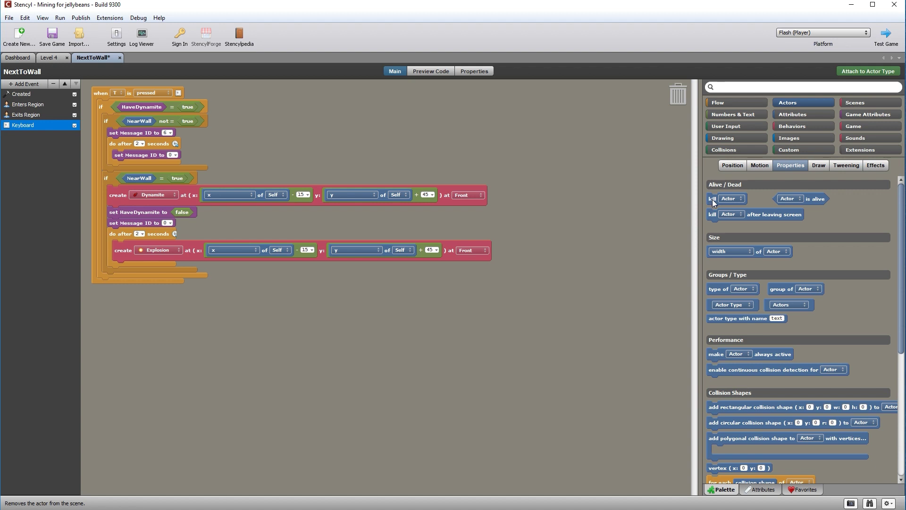
left_click_drag(712, 200, 138, 242)
left_click(141, 246)
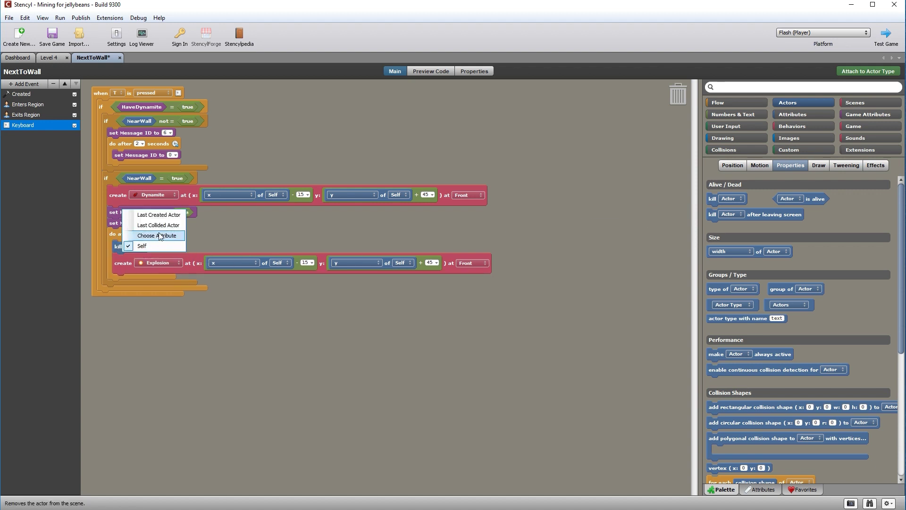
left_click(158, 215)
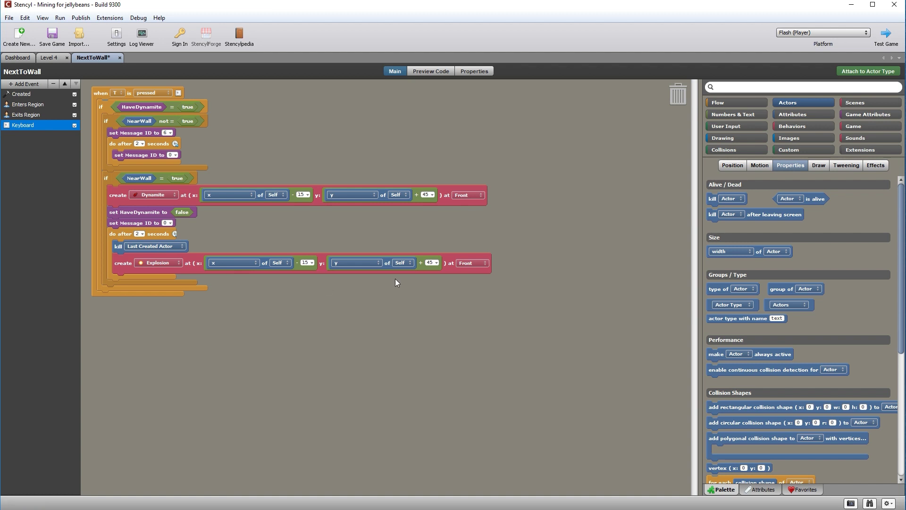
Insert a shake screen block below the create Explosion block and set it to 0.2 sec with intensity 30%.
left_click(876, 102)
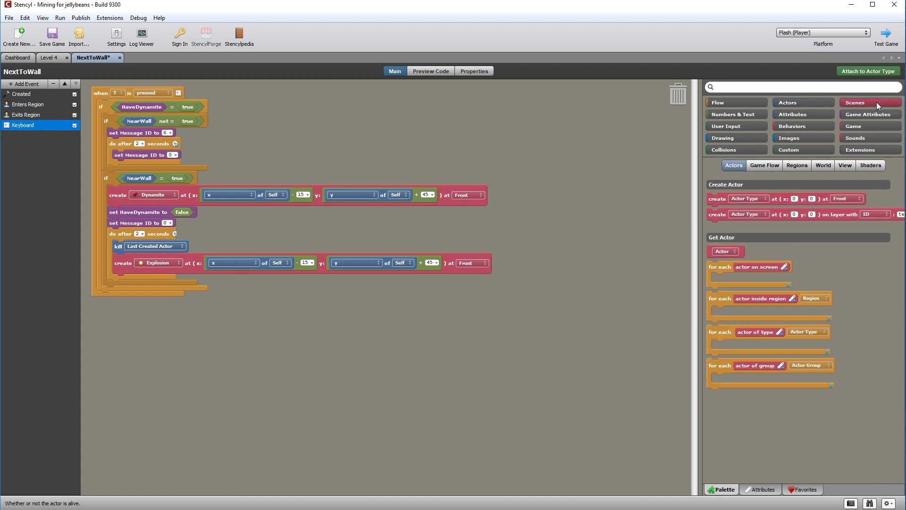
left_click(822, 165)
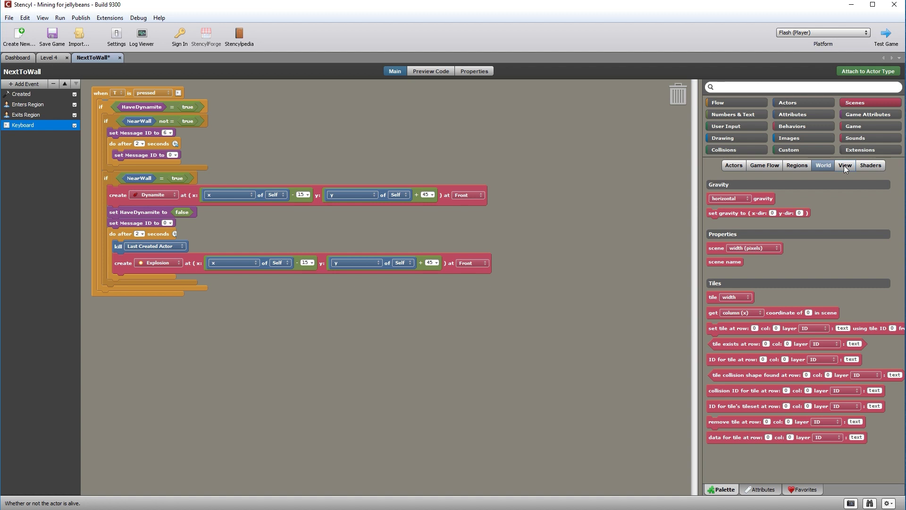
left_click(859, 126)
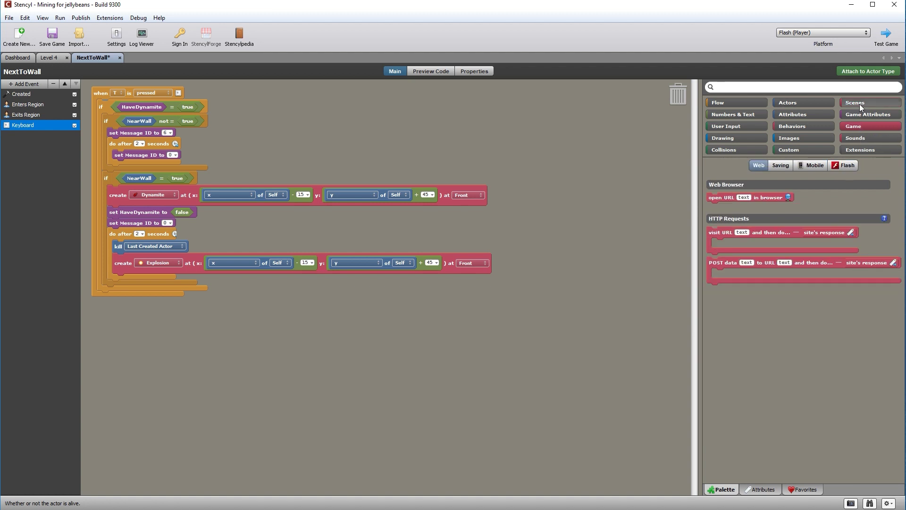
left_click(860, 103)
left_click(845, 166)
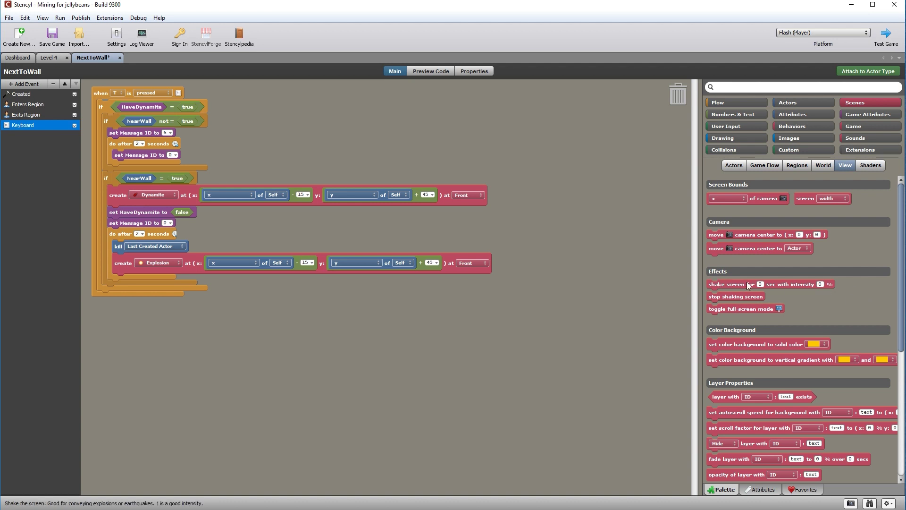
left_click_drag(739, 284, 176, 277)
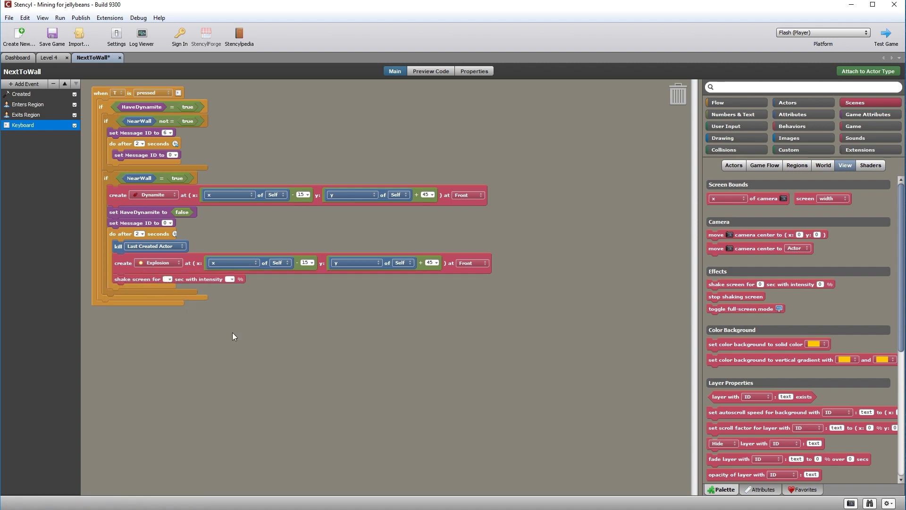
type("0.")
type("2")
type("30")
Add a do after block below the shake screen block, check the Explosion actor's animation frame durations, and set the delay to 0.7 seconds.
left_click(734, 103)
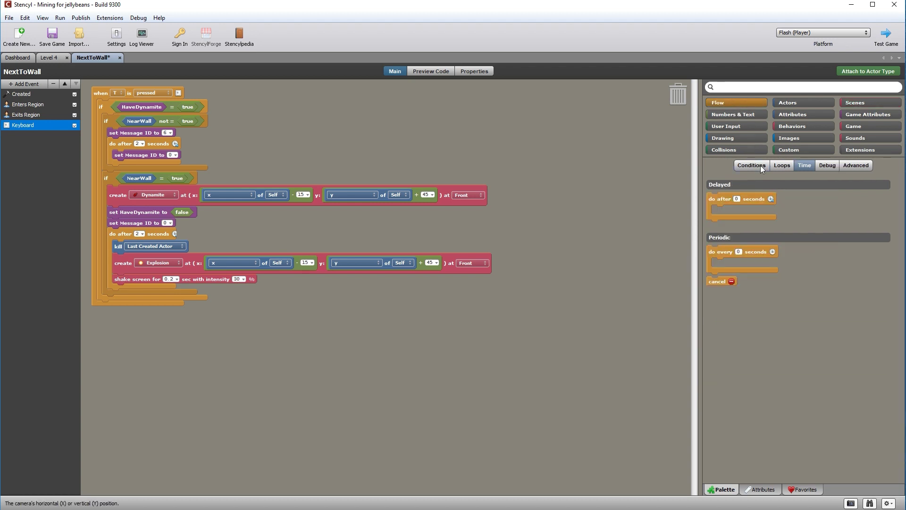
left_click_drag(716, 200, 124, 284)
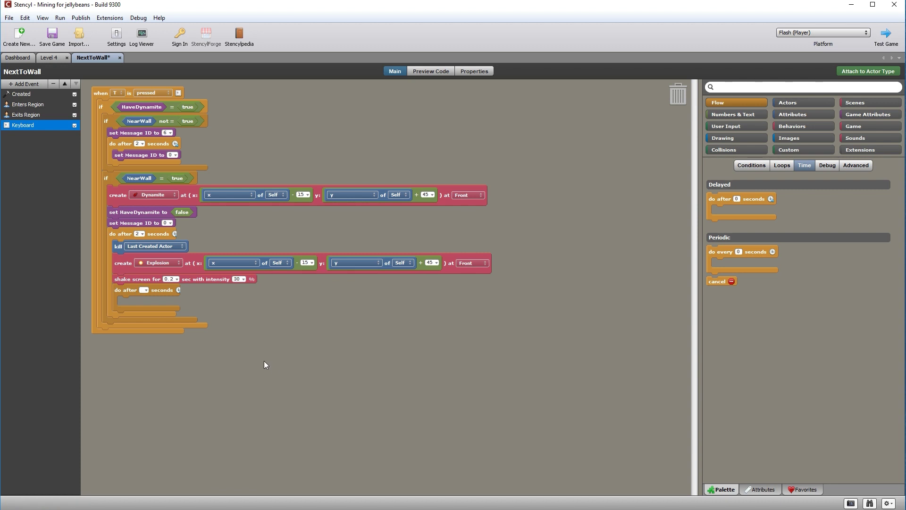
left_click(49, 57)
left_click(15, 57)
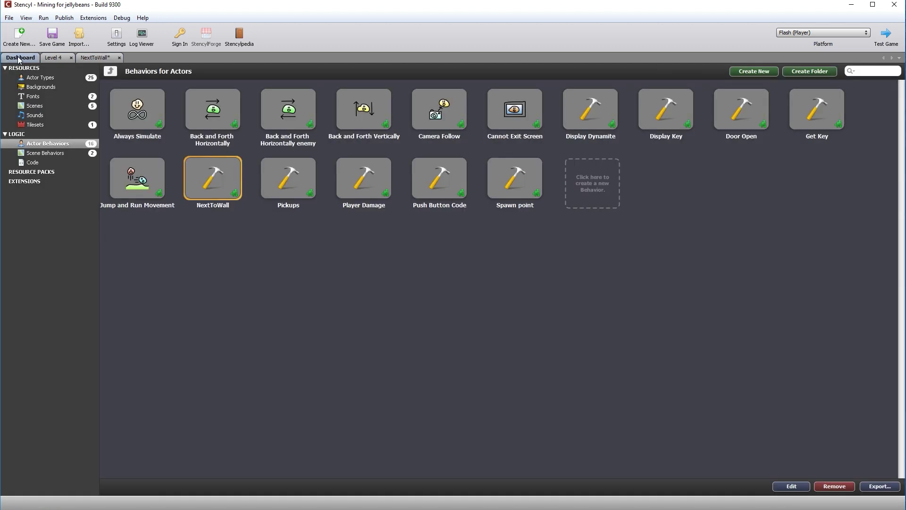
left_click(37, 77)
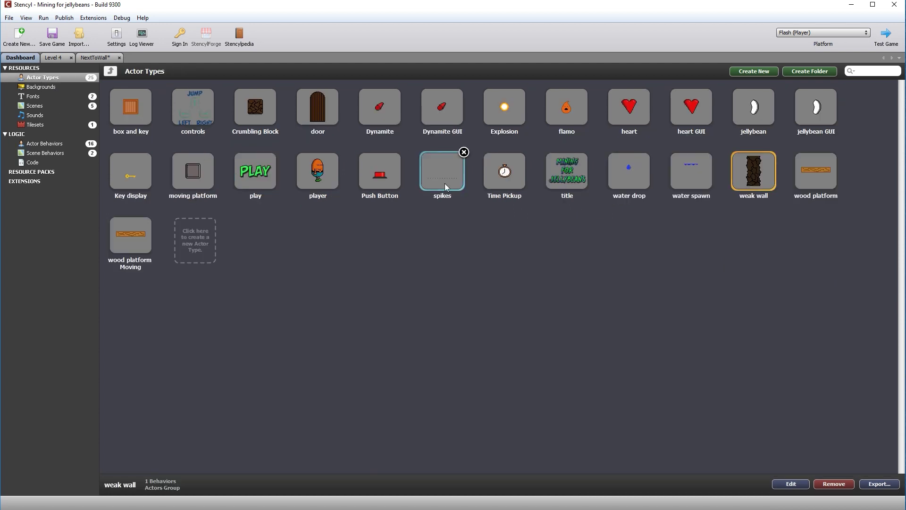
left_click(500, 110)
double_click(502, 111)
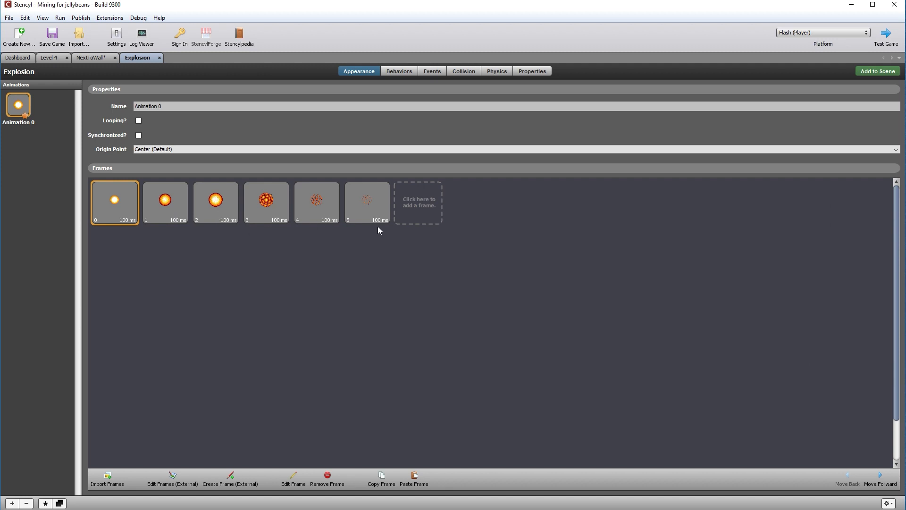
left_click(87, 56)
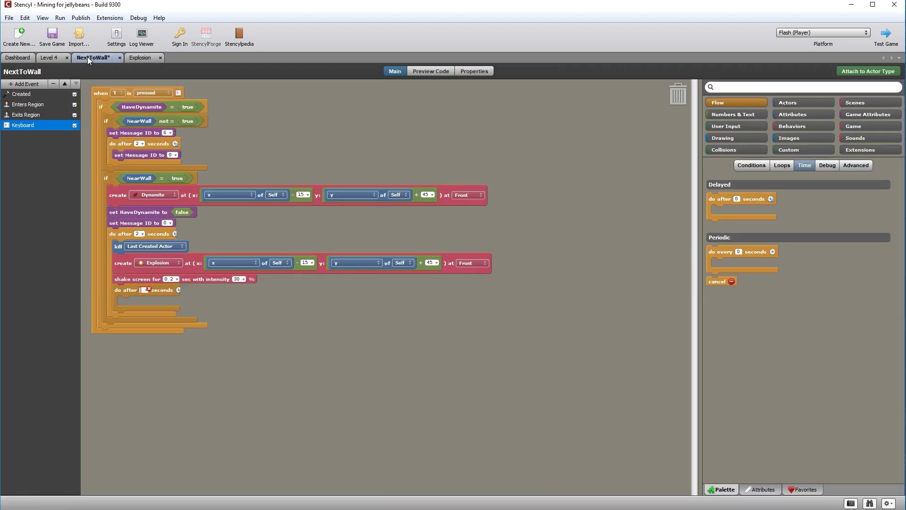
type("0.7")
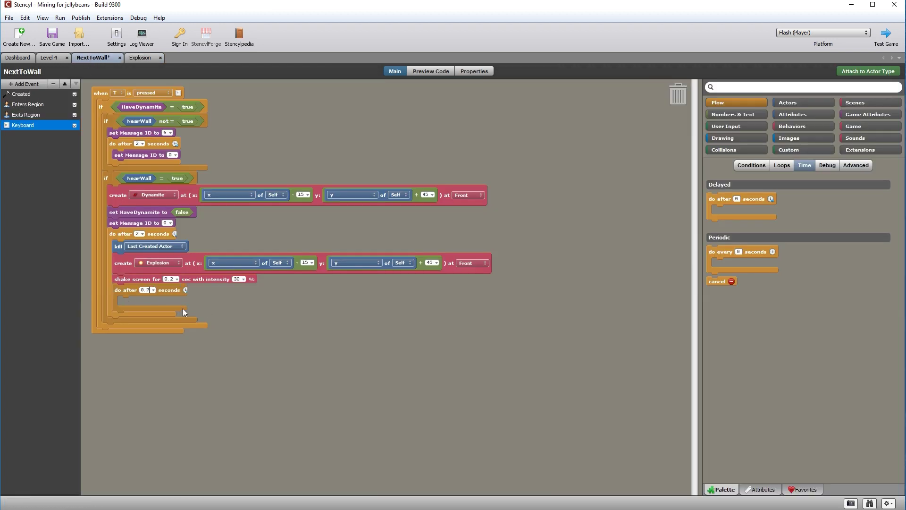
Insert two kill blocks inside the 0.7-second delay, targeting Last Created Actor and Self.
left_click(794, 102)
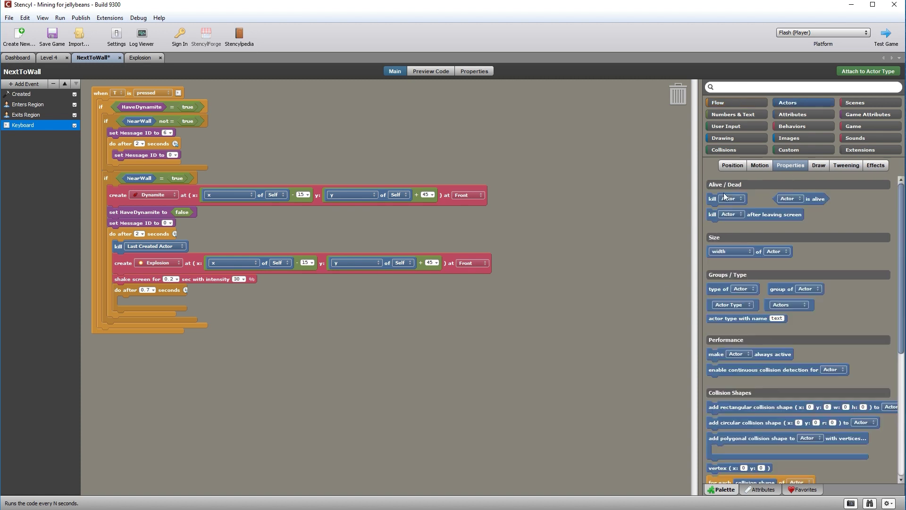
left_click_drag(712, 199, 135, 300)
left_click(146, 303)
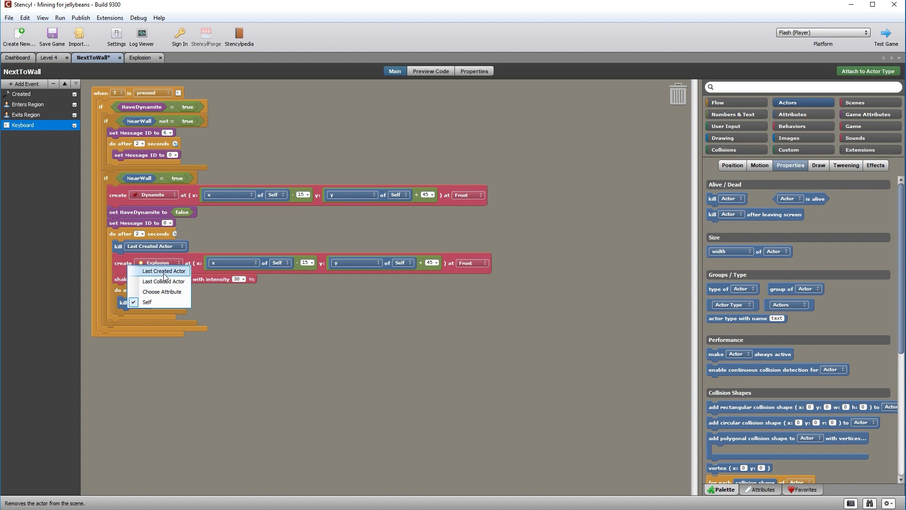
left_click(173, 271)
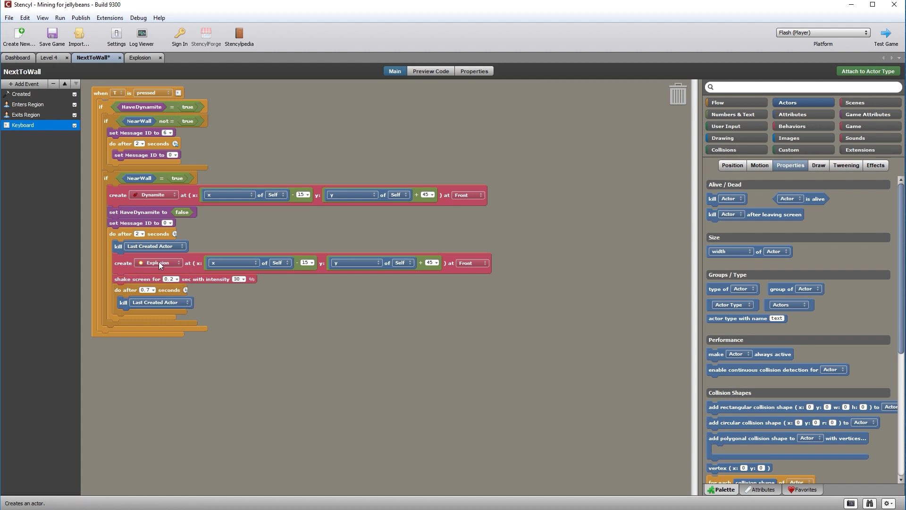
left_click_drag(714, 201, 129, 308)
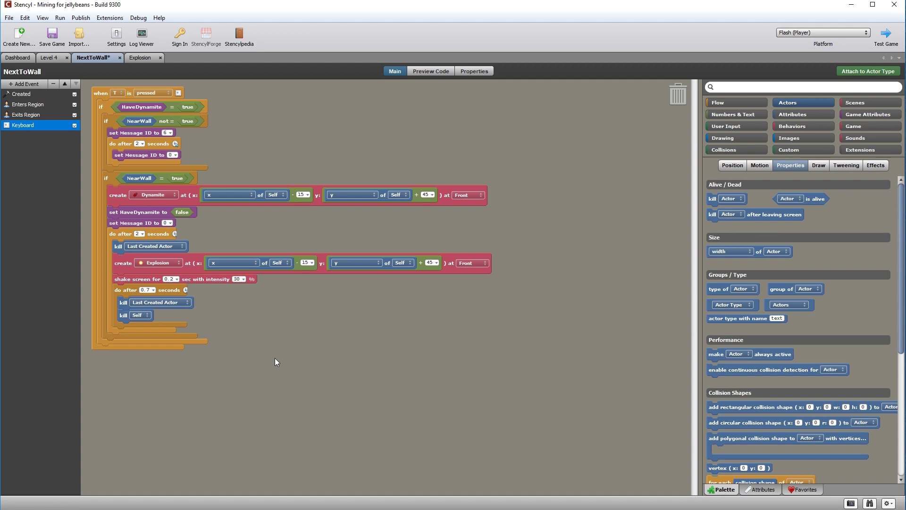
Test Level 4 by collecting the dynamite and planting it beside the weak wall, and close the game after checking the explosion.
left_click(50, 57)
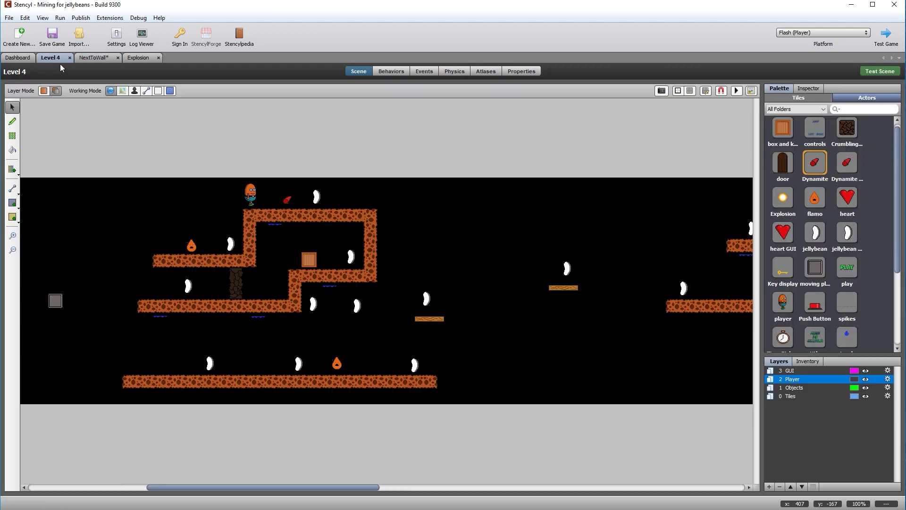
left_click(887, 74)
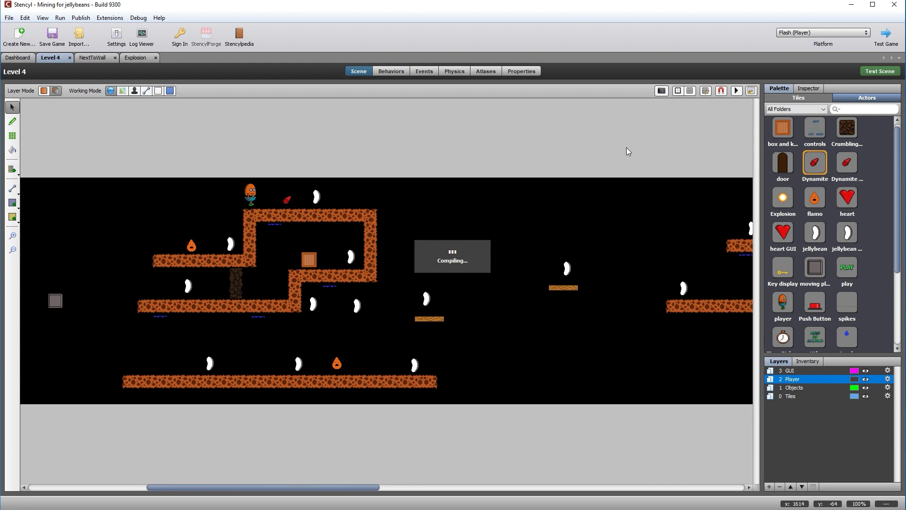
left_click_drag(256, 31, 550, 142)
key("Right")
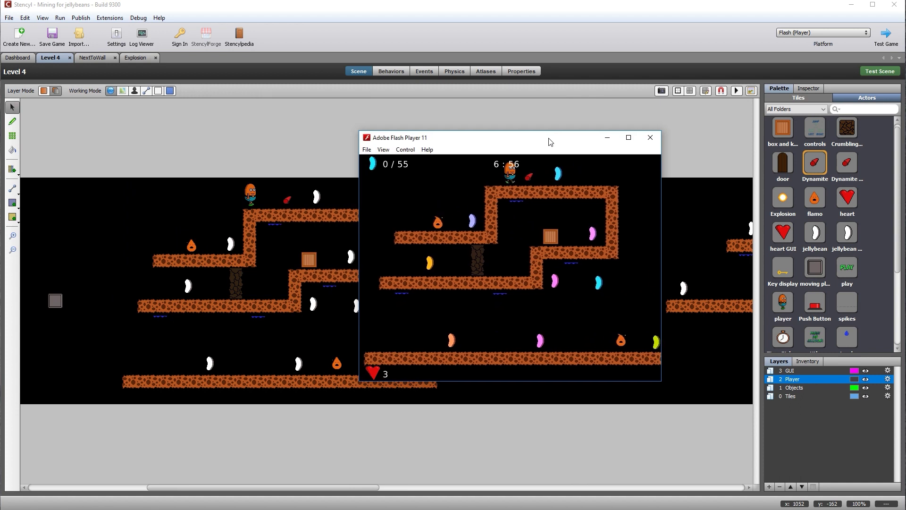
key("Left")
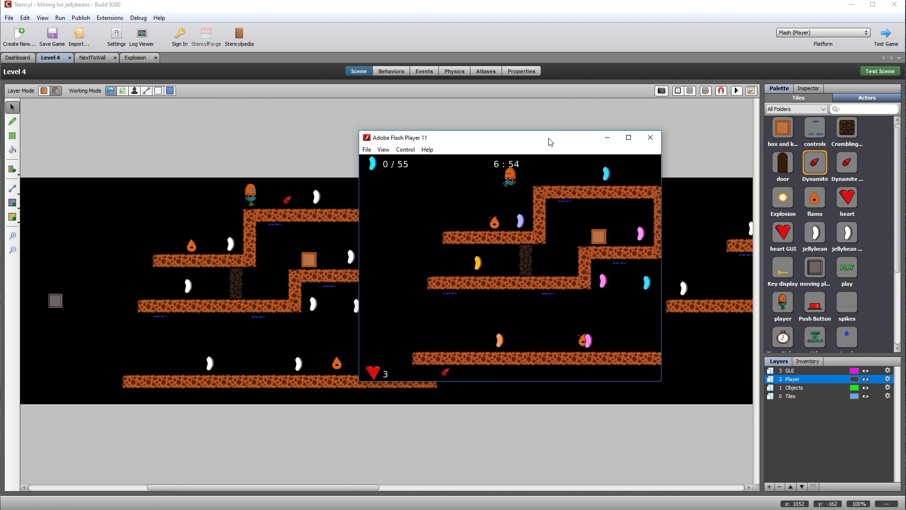
key("Left")
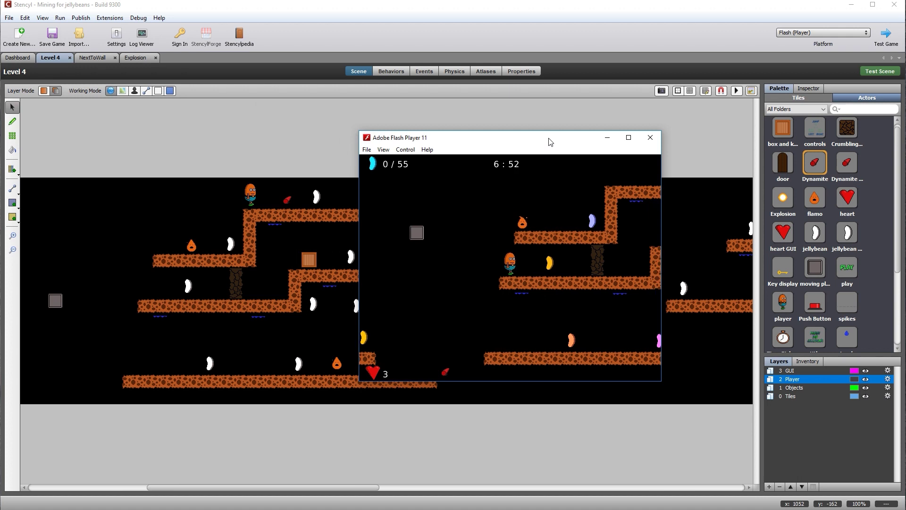
key("Right")
key("space")
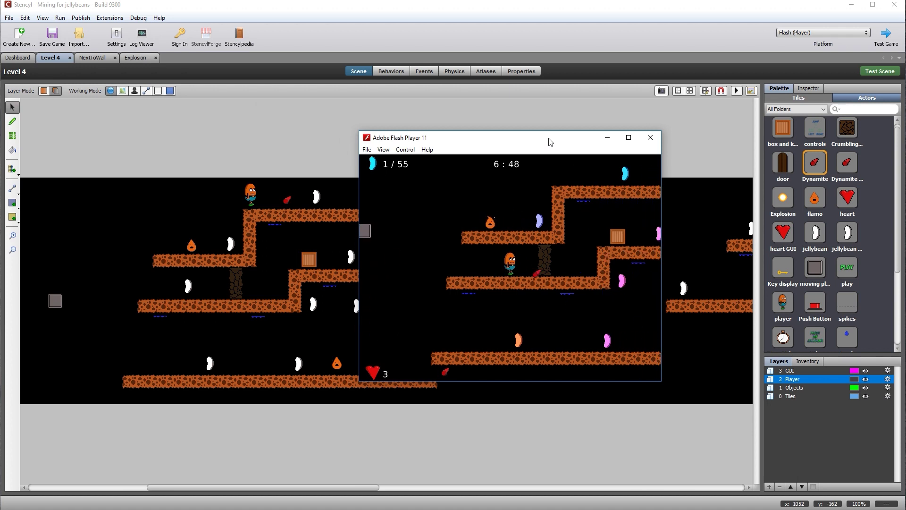
key("space")
key("Right")
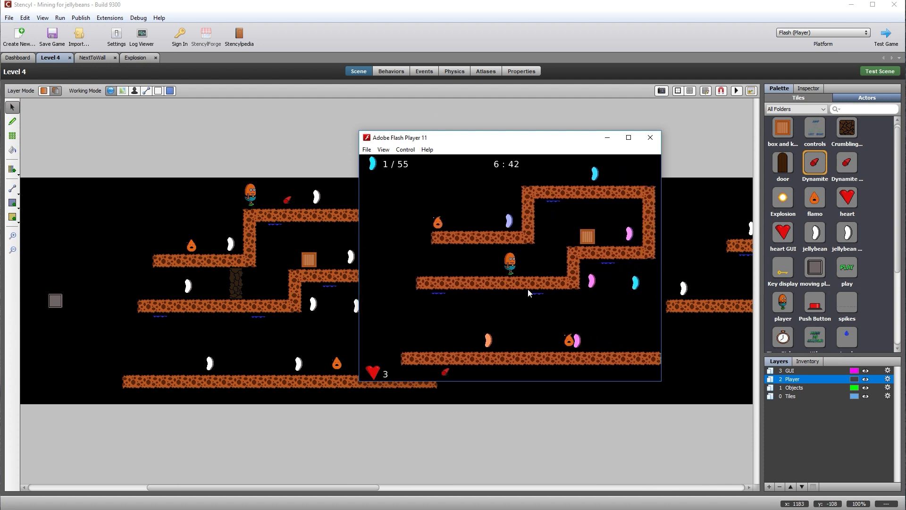
left_click(649, 137)
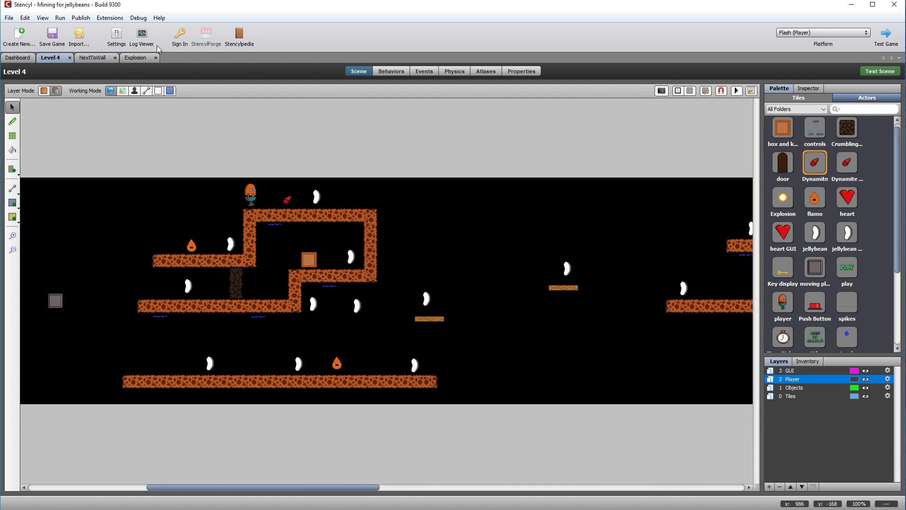
Set the shake screen block's intensity to 5% in the NextToWall behavior.
left_click(89, 57)
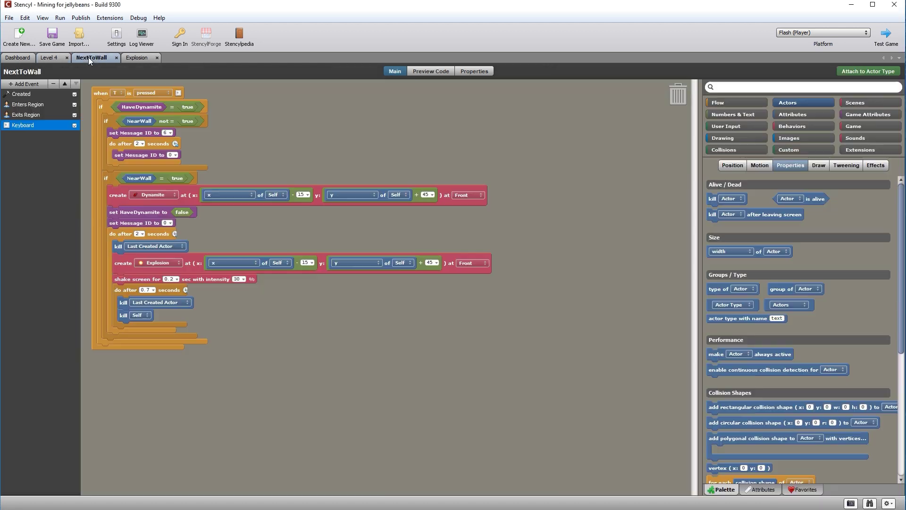
left_click(237, 279)
type("5")
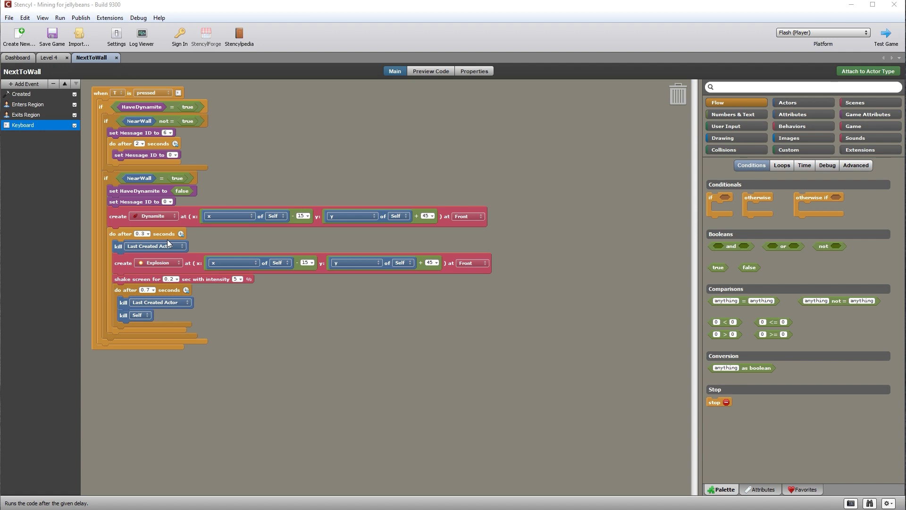
Run a test of the Level 4 scene and move the game window to the middle of the scene.
left_click(51, 58)
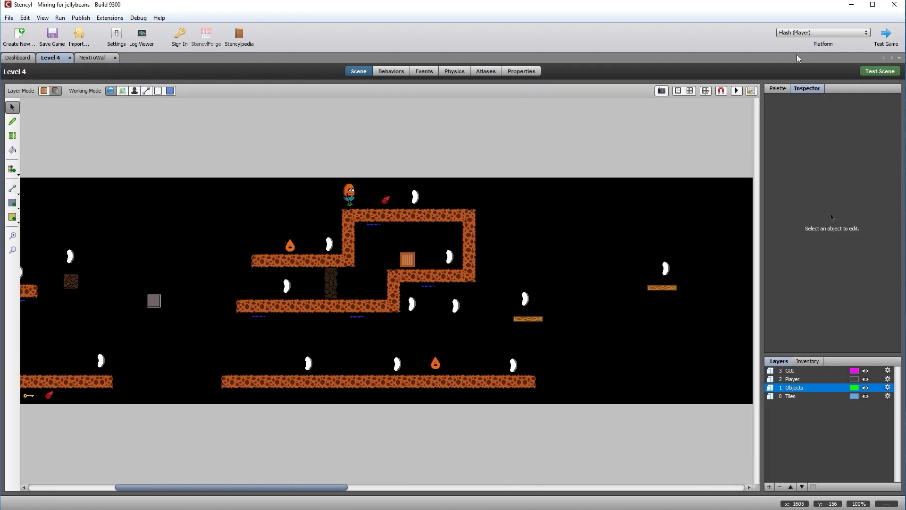
left_click(877, 75)
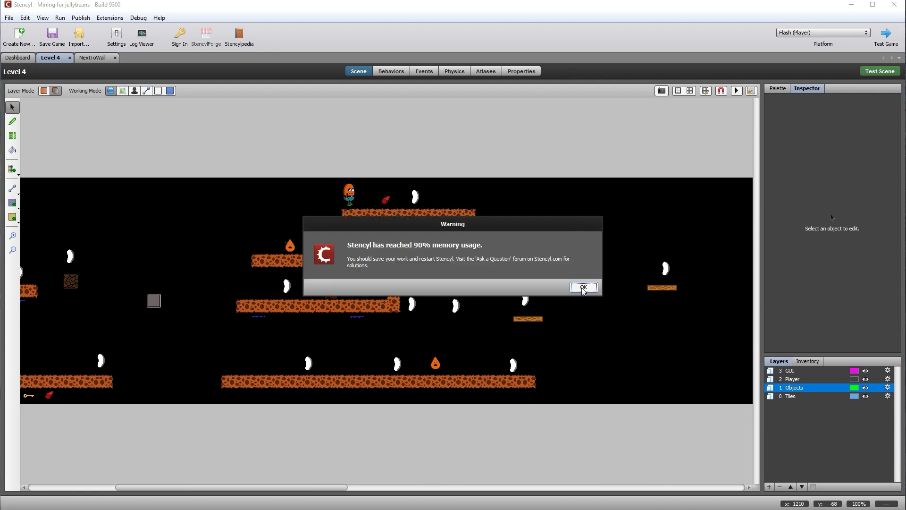
left_click(585, 289)
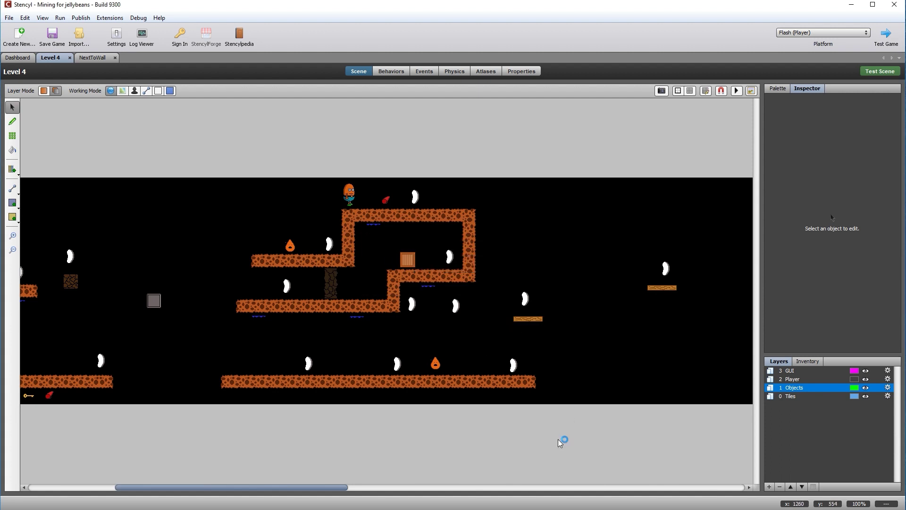
left_click_drag(255, 57, 333, 202)
Playtest Level 4 by taking the player to the dark wall on the lower ledge and using the dynamite, and close the test game.
key("Left")
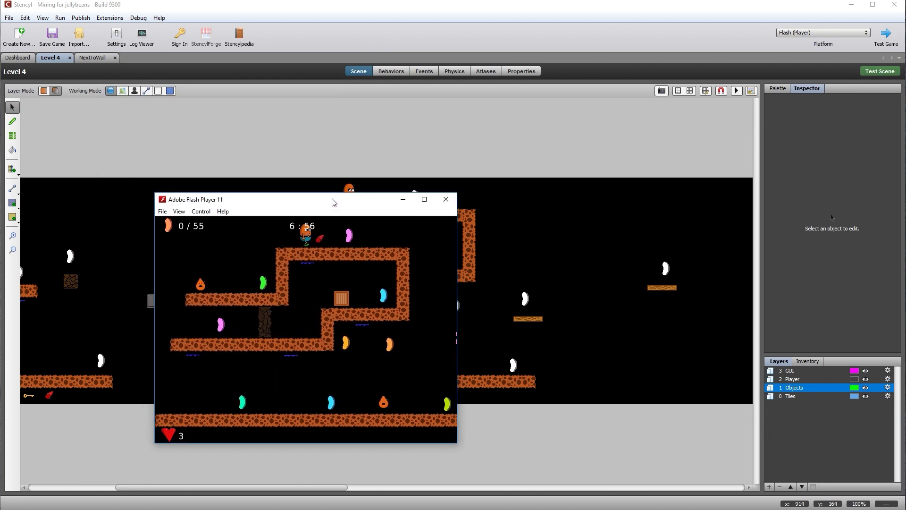
key("Left")
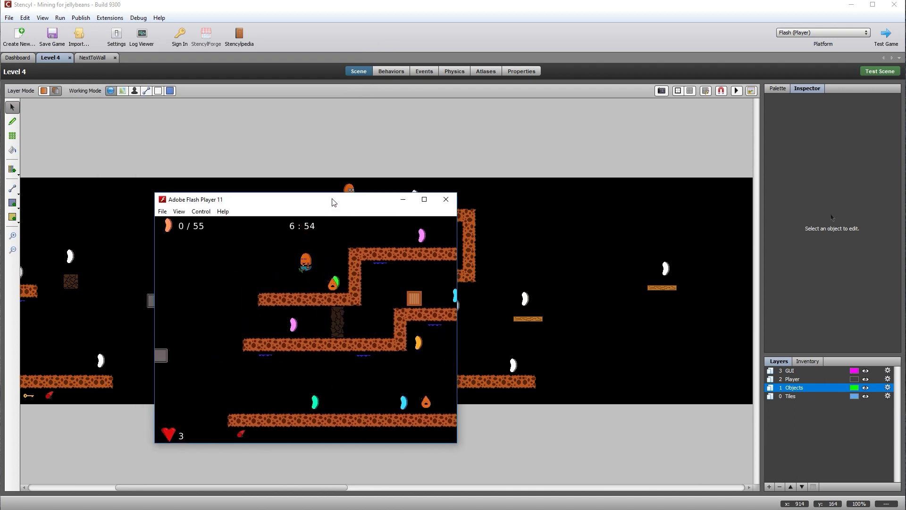
key("Right")
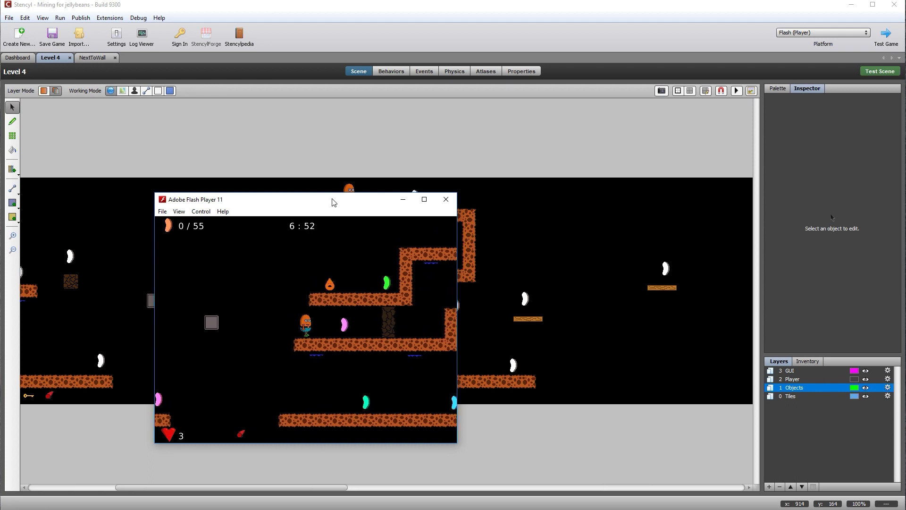
key("Right")
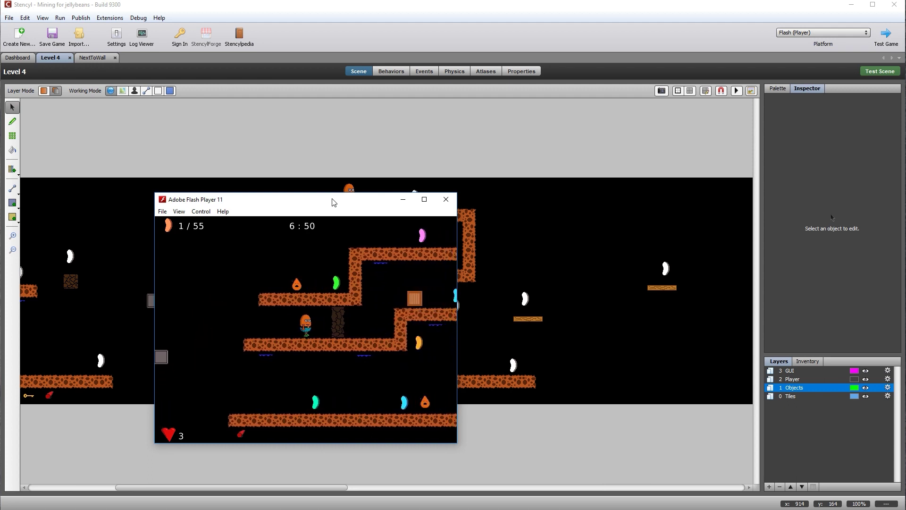
key("Right")
key("Left")
key("Left")
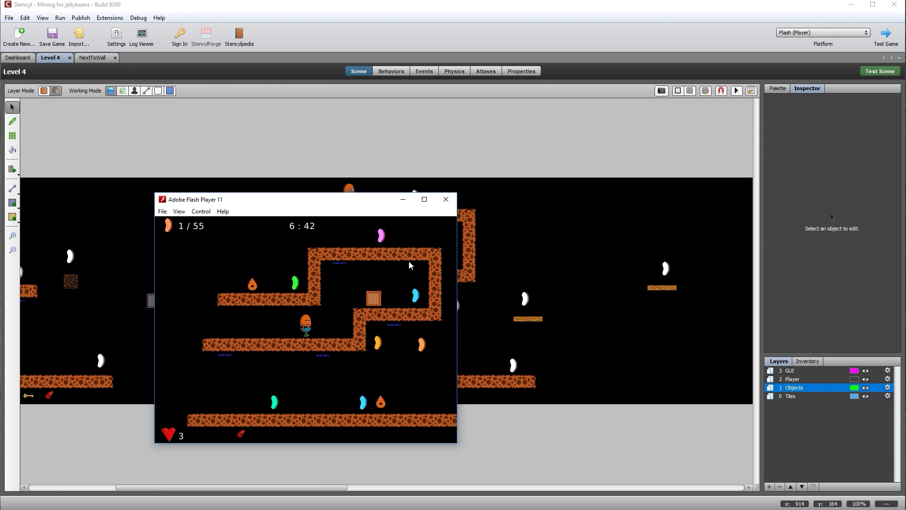
left_click(446, 200)
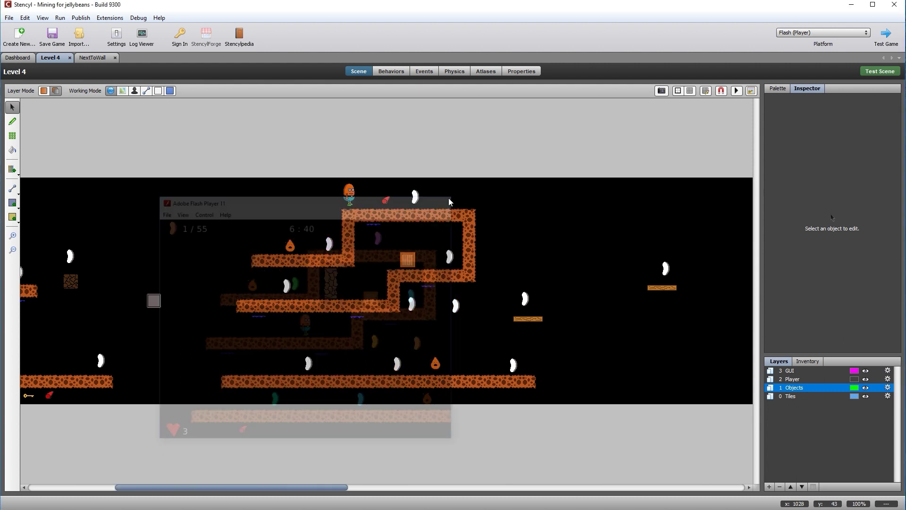
Open the events of the Explosion actor type.
left_click(92, 57)
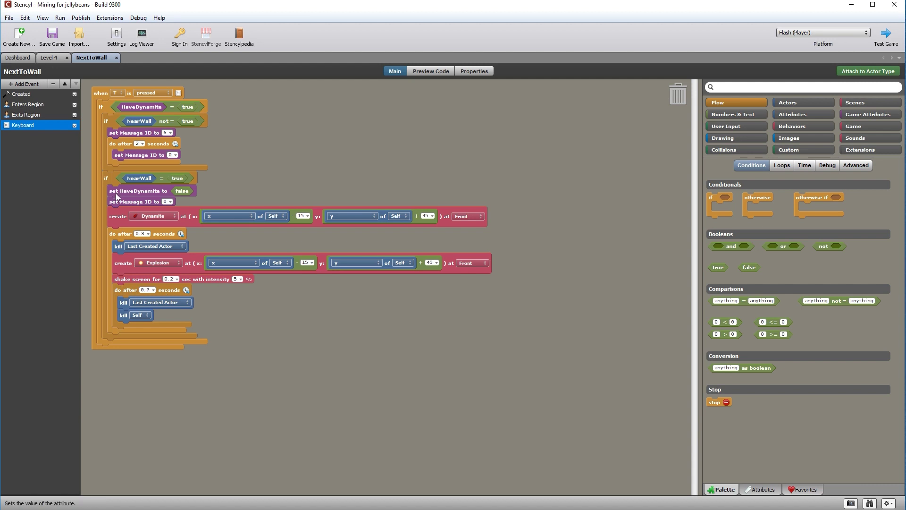
left_click(18, 58)
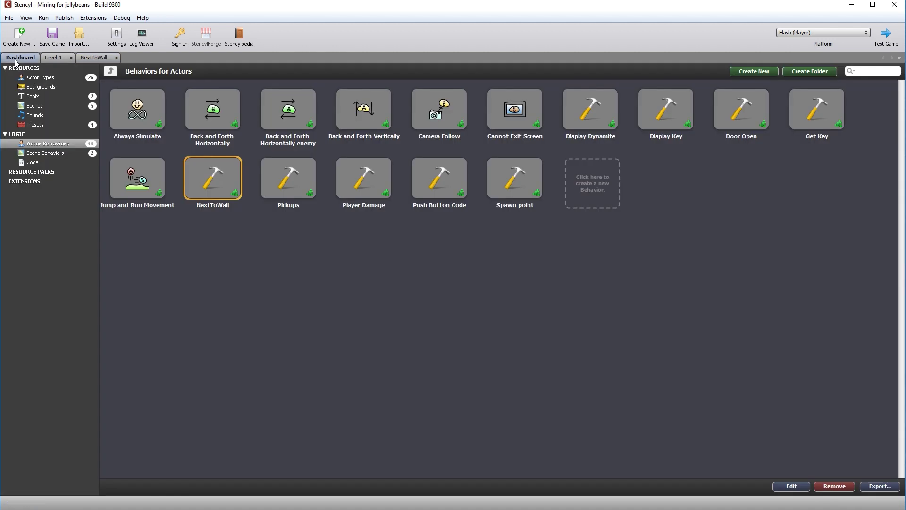
left_click(42, 77)
double_click(506, 104)
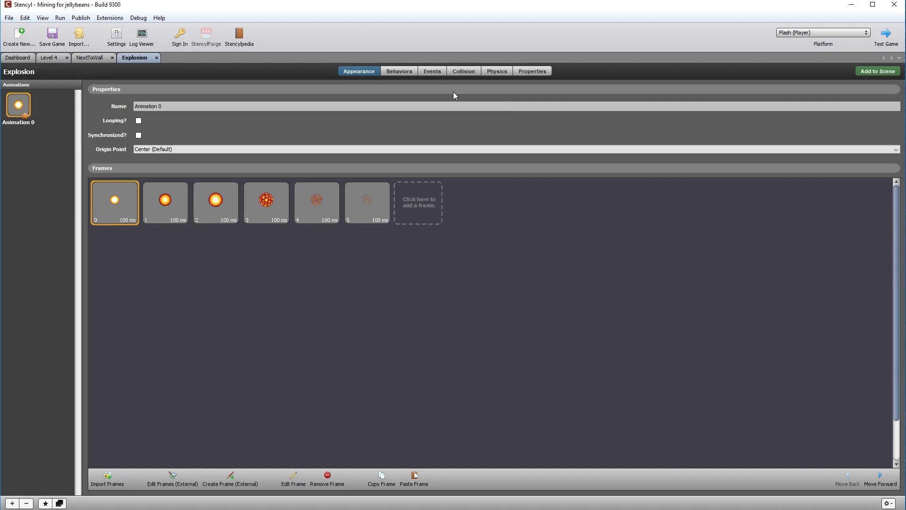
left_click(435, 71)
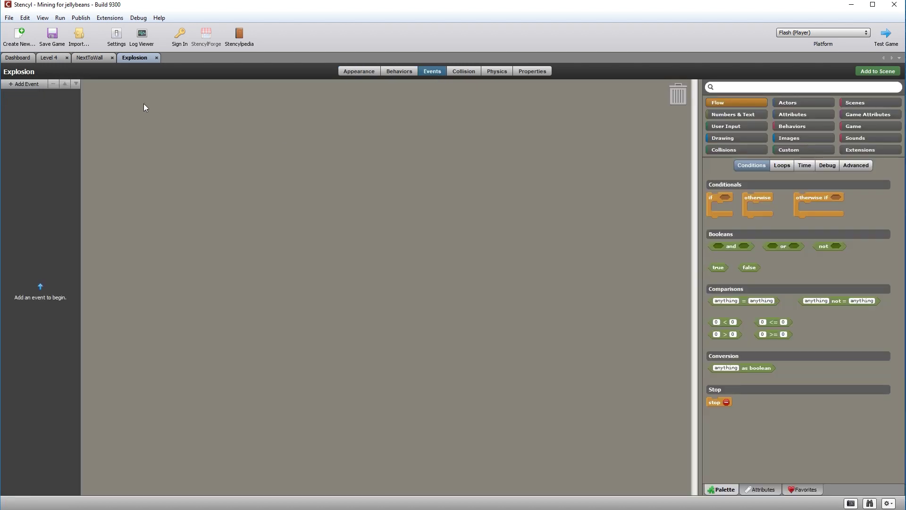
Add a timed event to the Explosion actor that kills Self after 1 second.
left_click(12, 85)
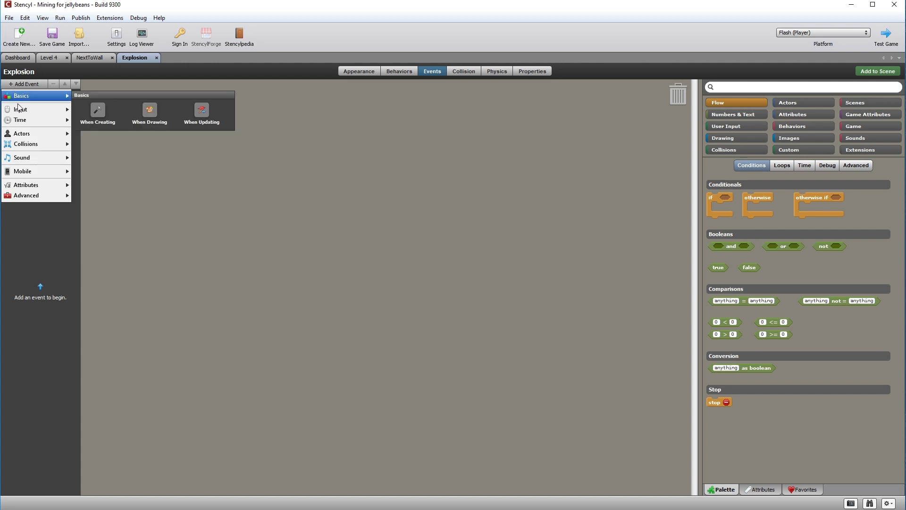
mouse_move(21, 121)
left_click(98, 134)
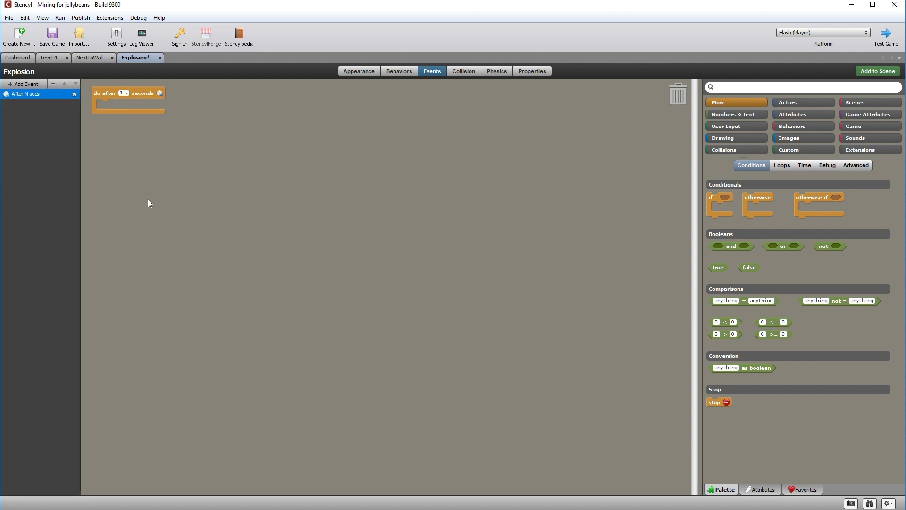
left_click(797, 101)
left_click(791, 163)
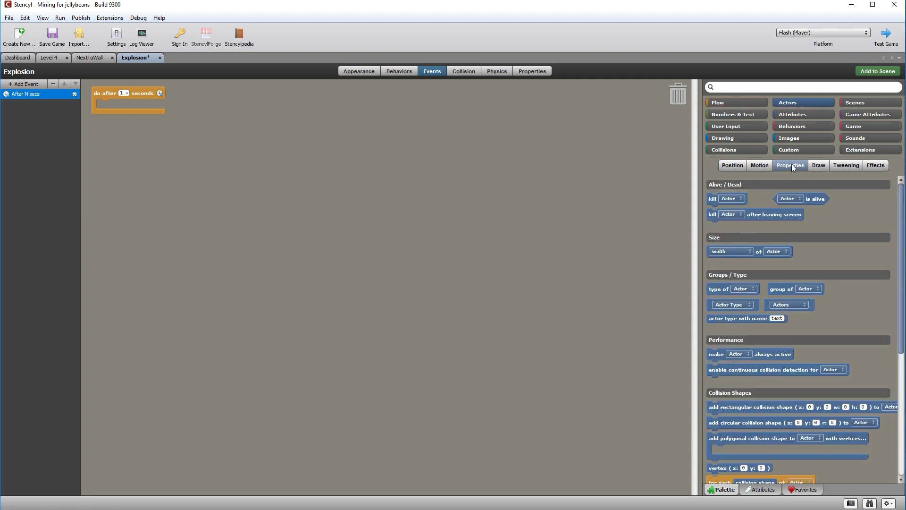
left_click_drag(711, 199, 117, 108)
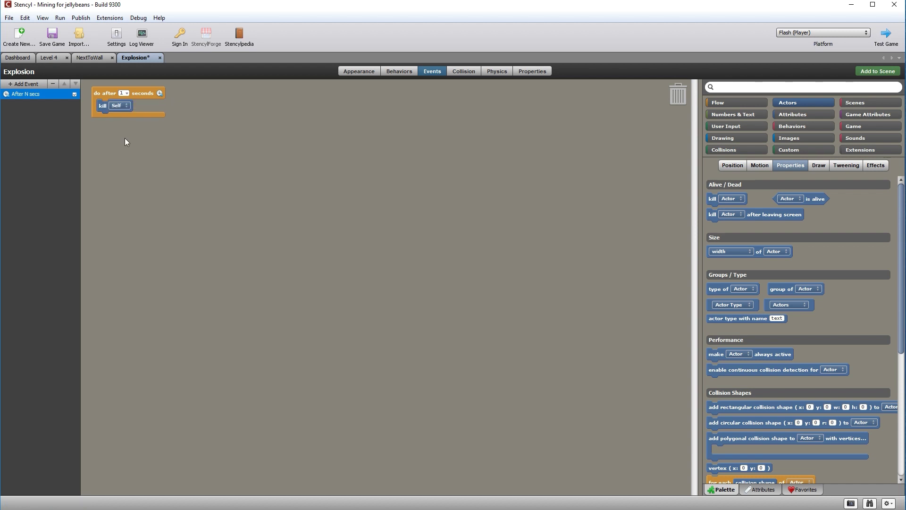
Return to the Level 4 scene and start a new test run.
left_click(85, 57)
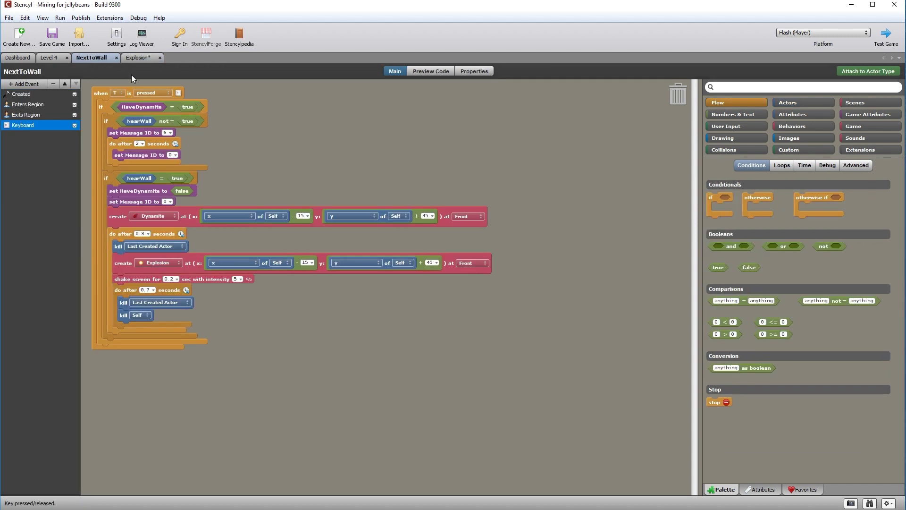
left_click(56, 57)
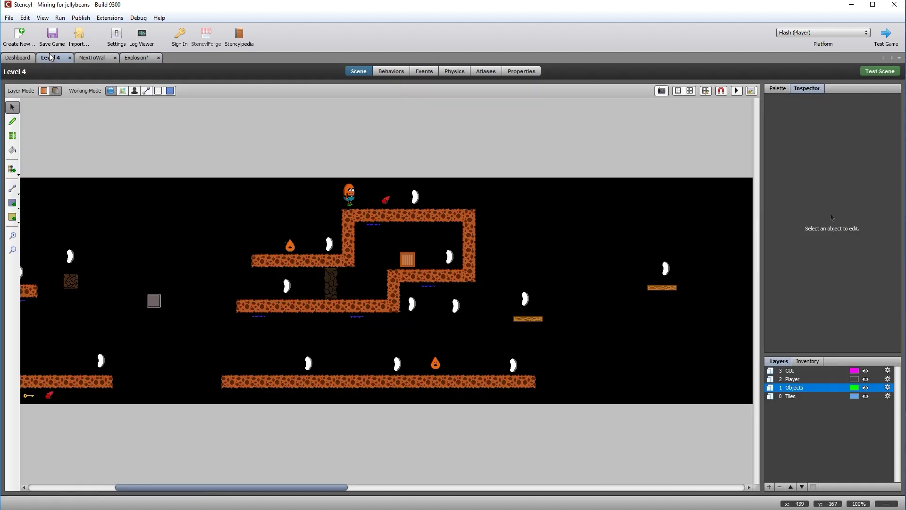
left_click(879, 71)
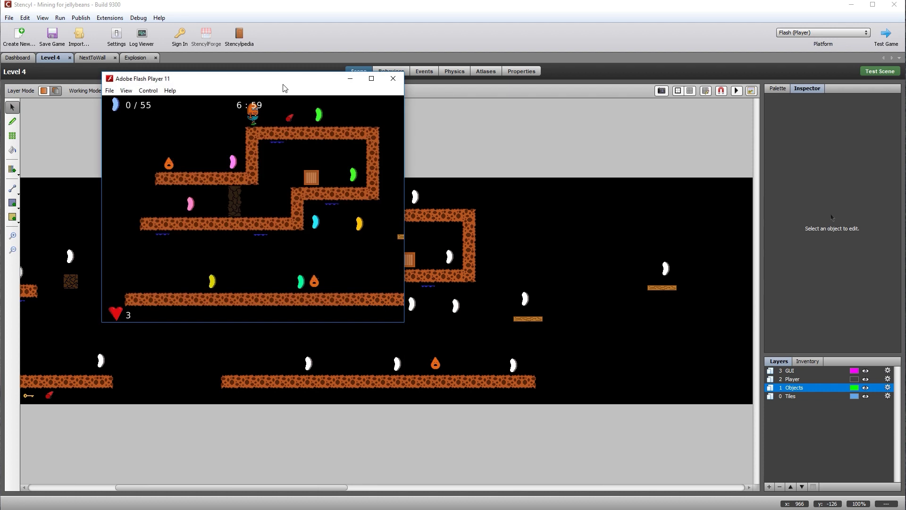
Collect the dynamite, use it on the dark wall to check the explosion, and close the test game.
key("Right")
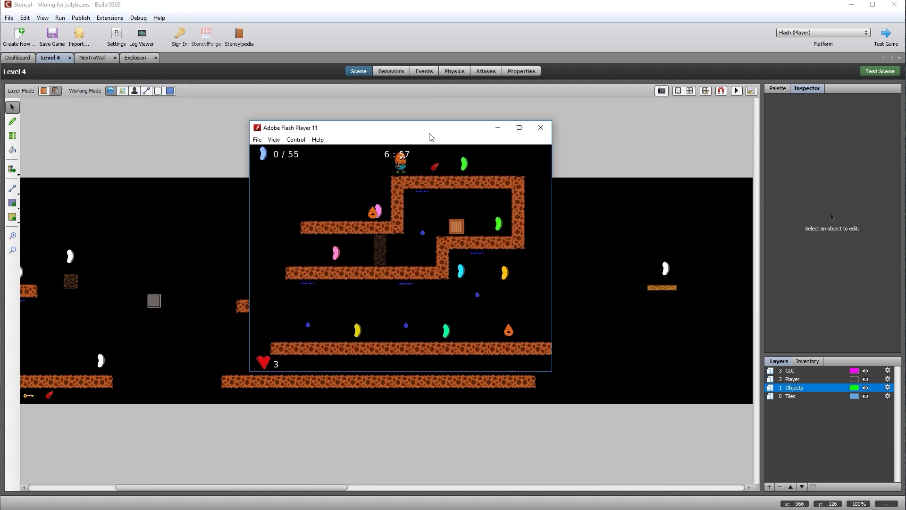
key("Right")
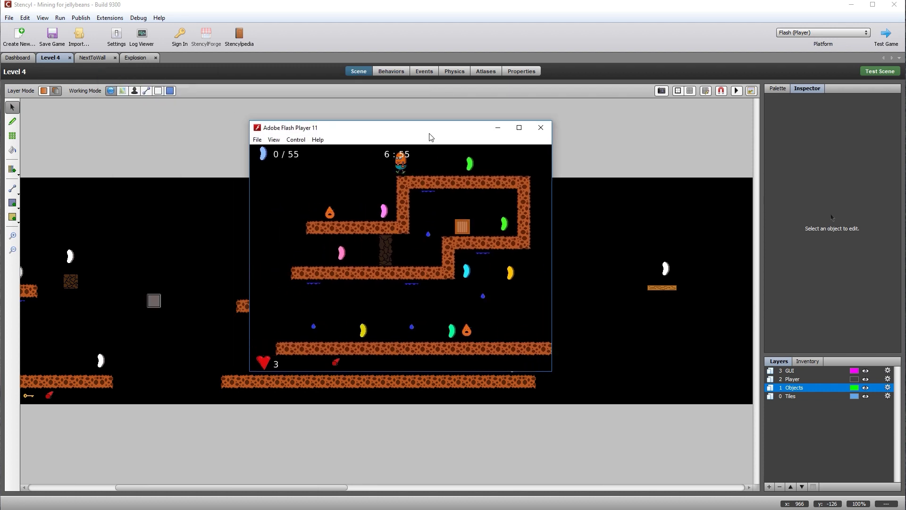
key("Right")
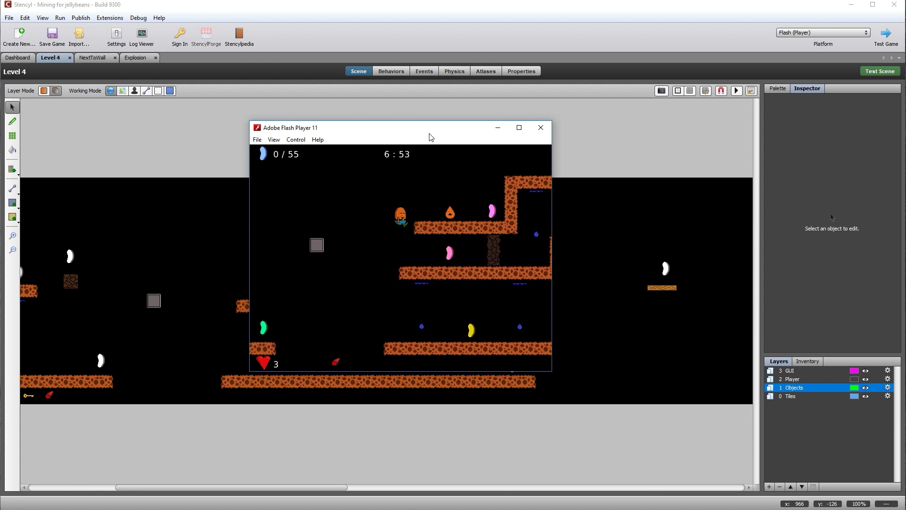
key("Right")
key("Right")
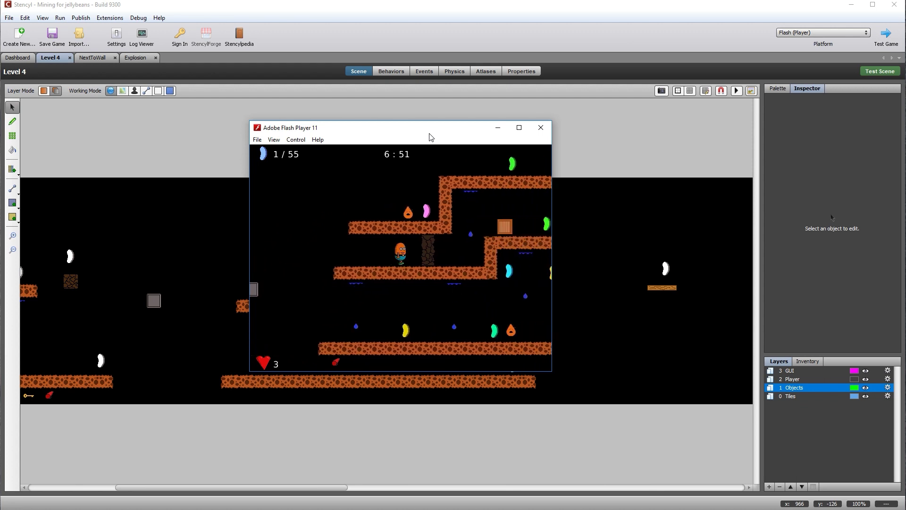
key("Right")
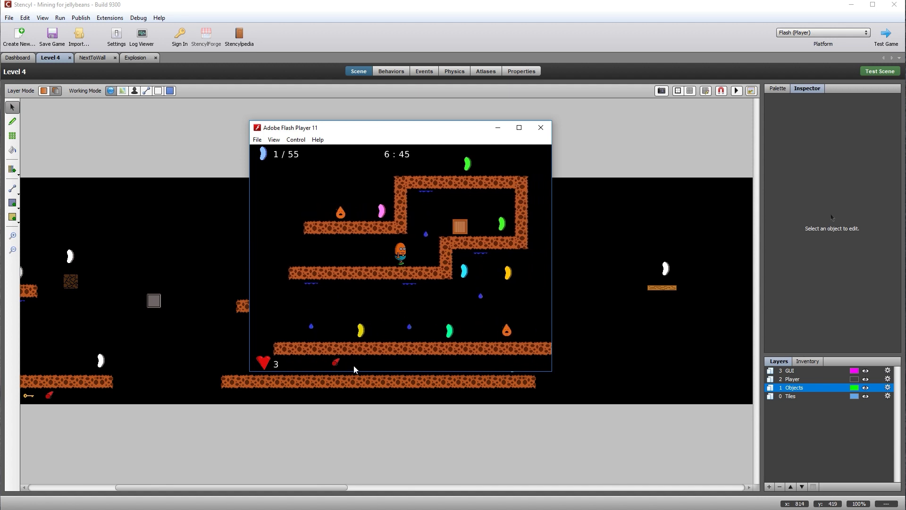
left_click(541, 128)
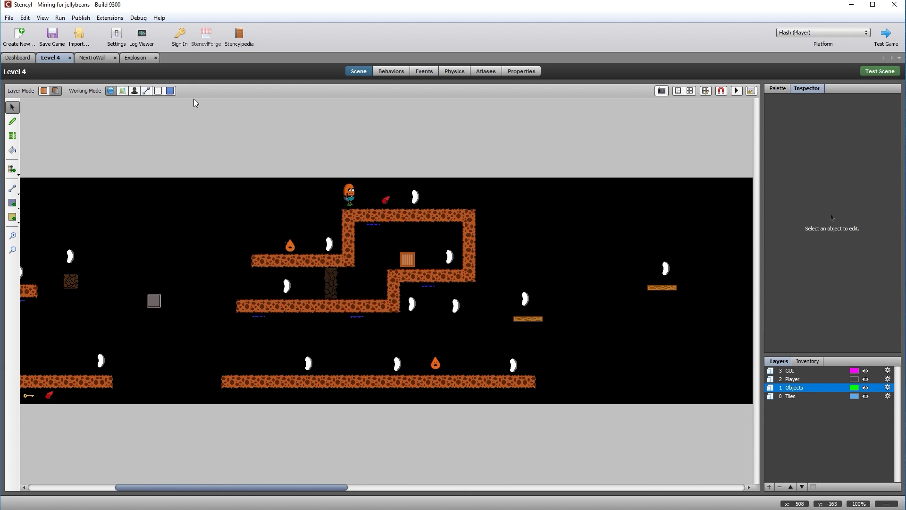
Review the NextToWall keyboard code and open the Updating event of the Display Dynamite actor behavior.
left_click(97, 59)
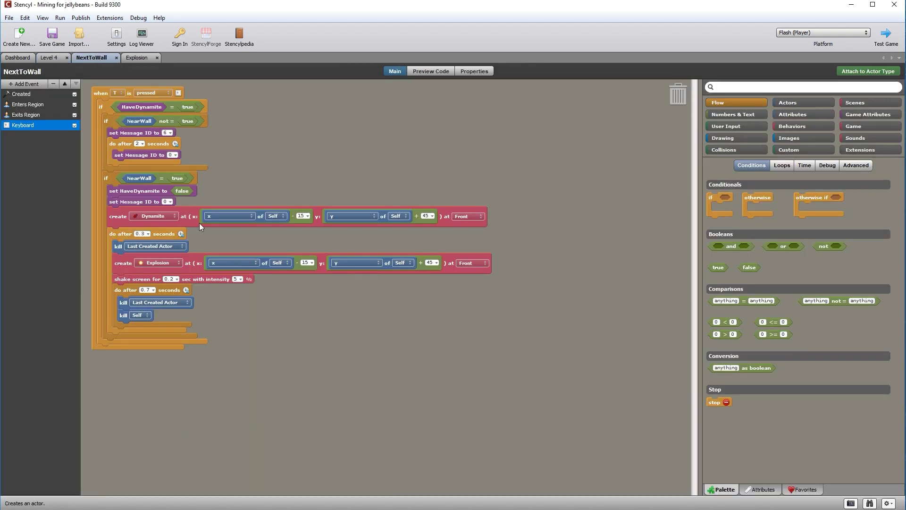
left_click(890, 116)
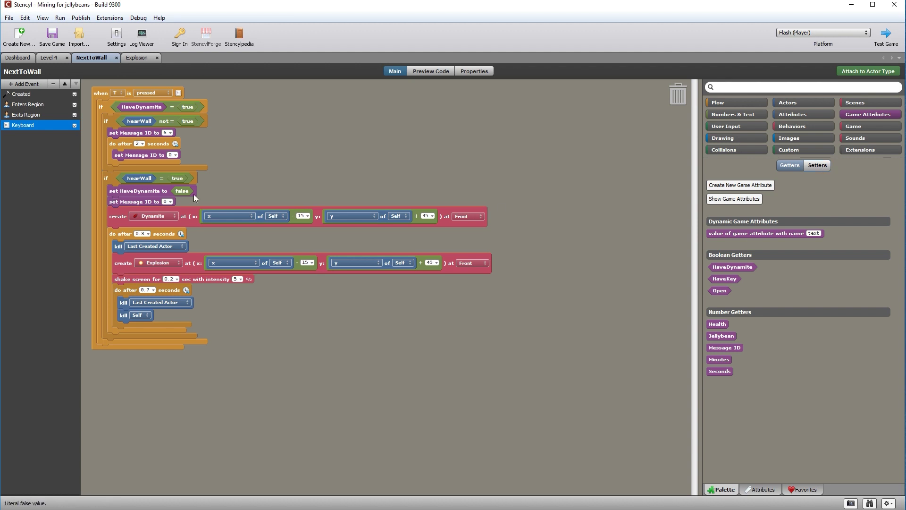
left_click(17, 58)
left_click(40, 147)
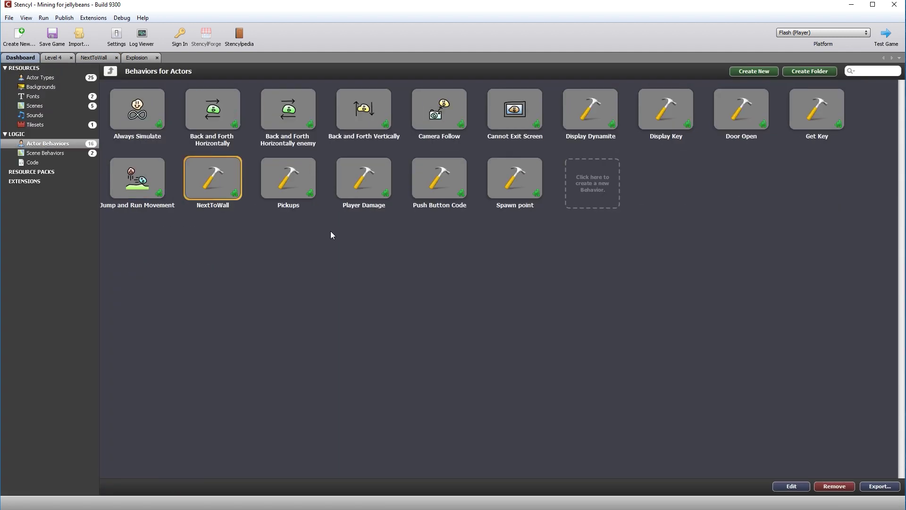
double_click(588, 118)
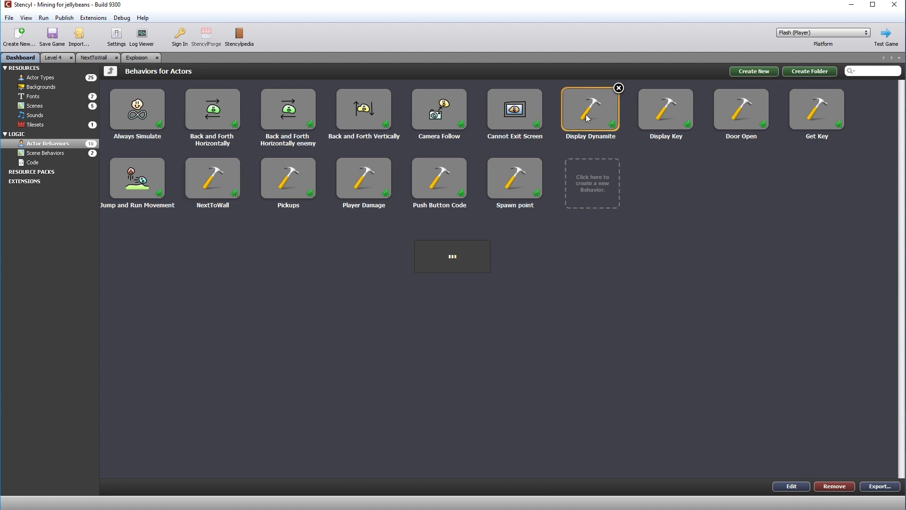
left_click(27, 104)
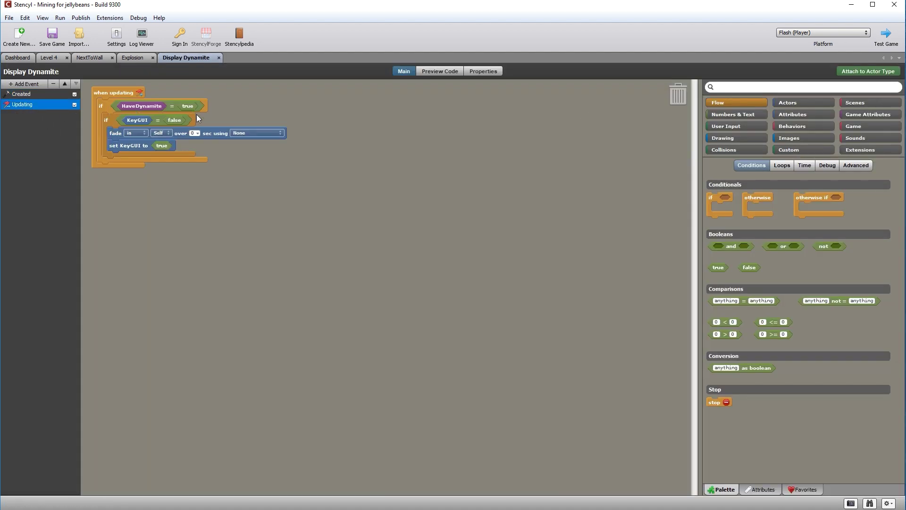
Duplicate the if HaveDynamite = true block with its contents and place both copies one below the other inside the updating event.
left_click_drag(103, 104, 187, 160)
right_click(187, 160)
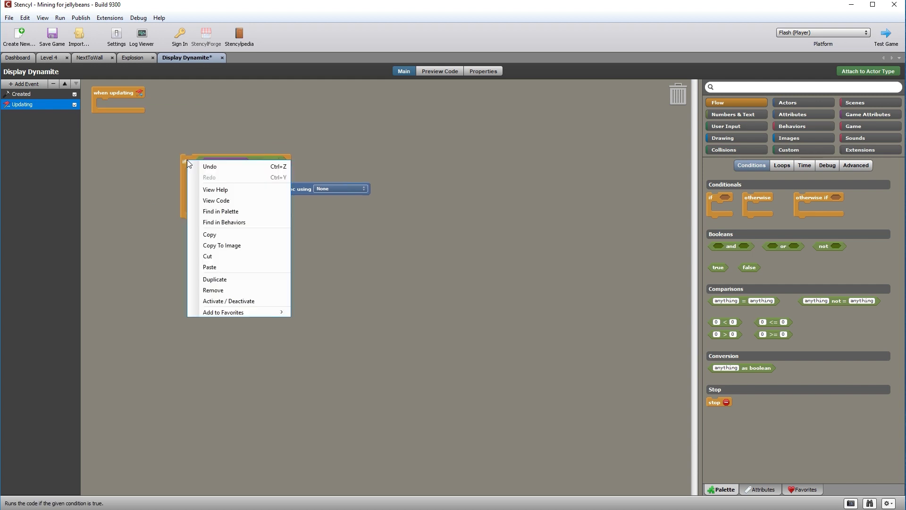
left_click(215, 279)
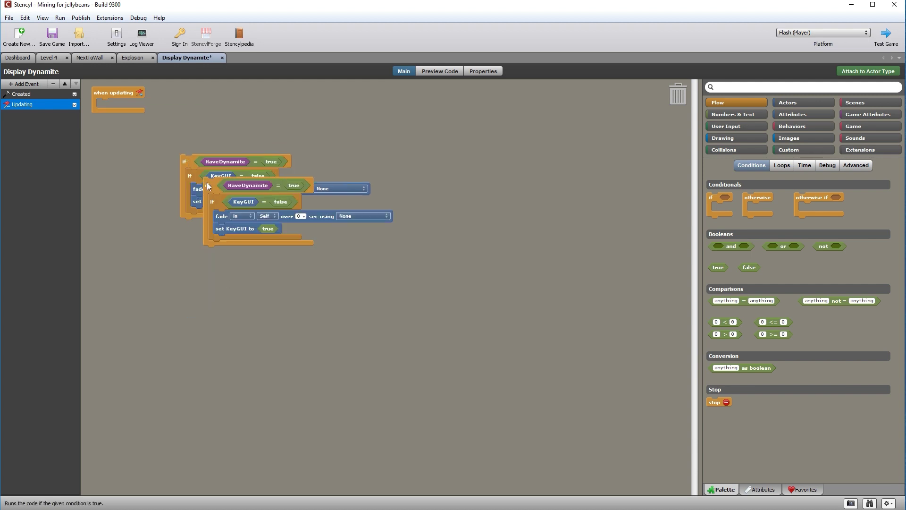
left_click(185, 223)
left_click_drag(194, 163, 106, 104)
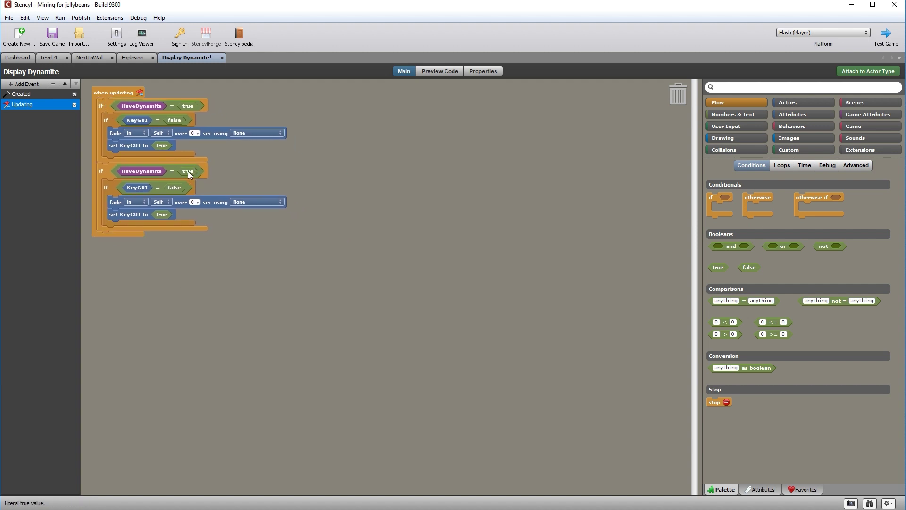
In the lower duplicated block, change the HaveDynamite condition to false and set the Self fade to out.
left_click_drag(188, 170, 272, 189)
left_click_drag(561, 128, 672, 99)
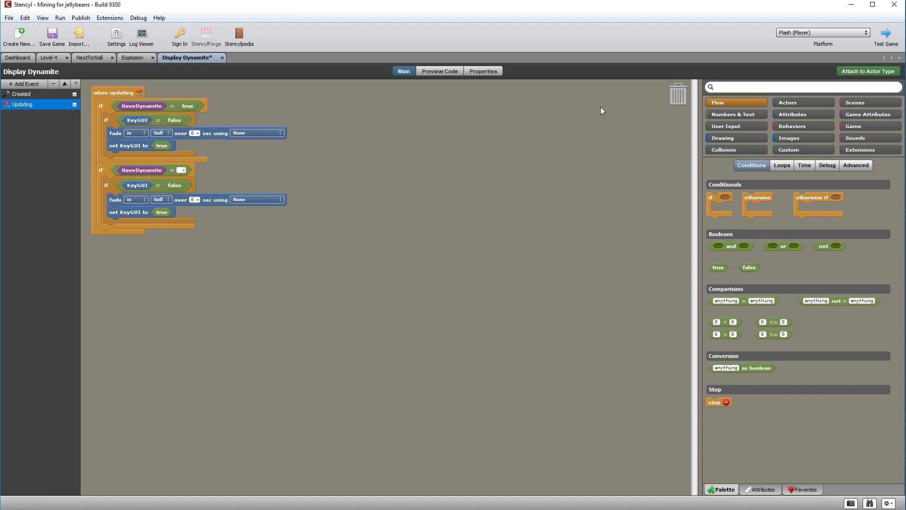
left_click(182, 170)
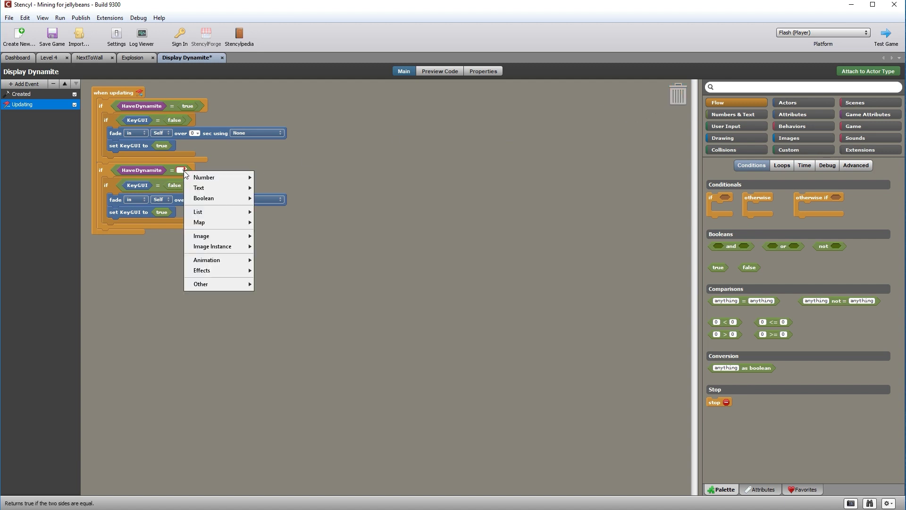
mouse_move(222, 200)
mouse_move(289, 210)
left_click(398, 221)
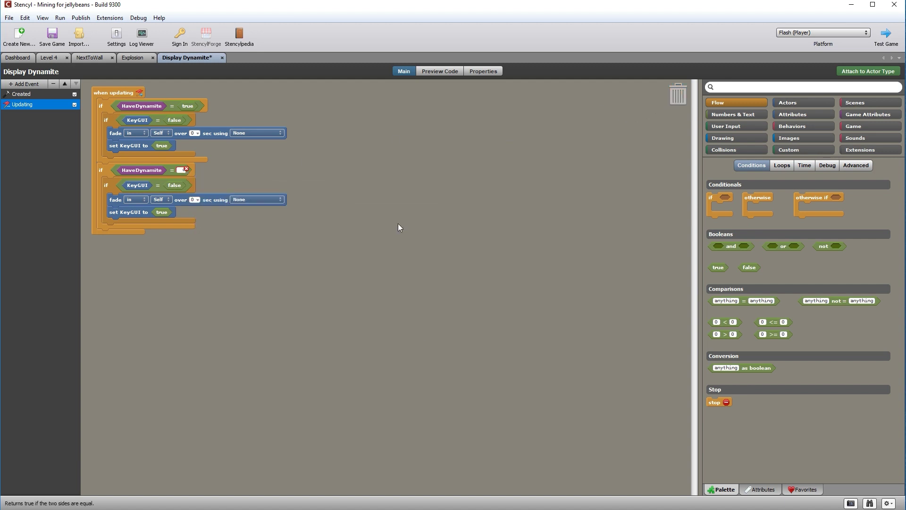
left_click(143, 199)
left_click(144, 210)
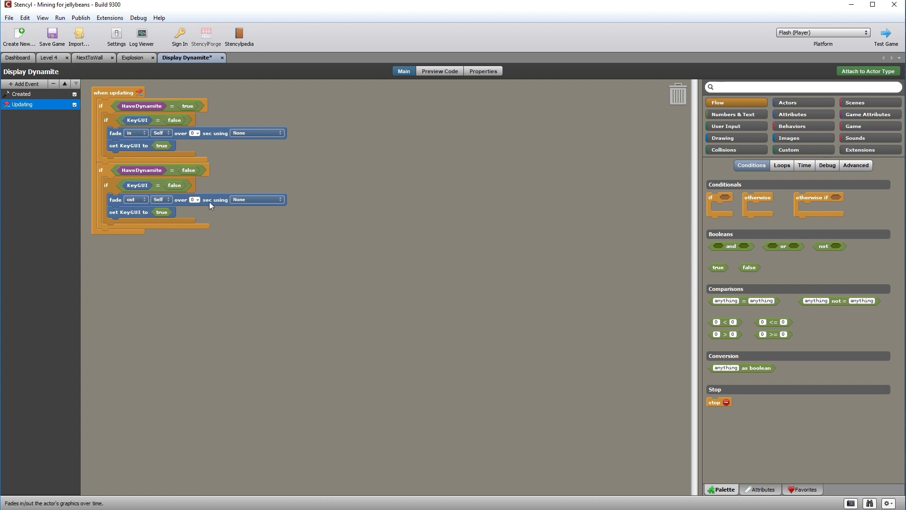
Swap the lower block's KeyGUI booleans so it checks for true and sets KeyGUI to false.
left_click_drag(174, 185, 239, 248)
left_click_drag(161, 209, 167, 184)
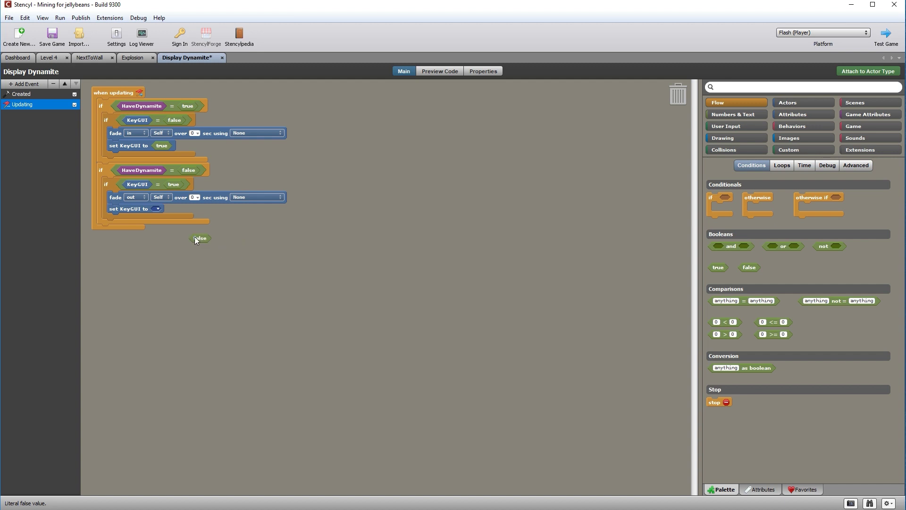
left_click_drag(155, 209, 155, 209)
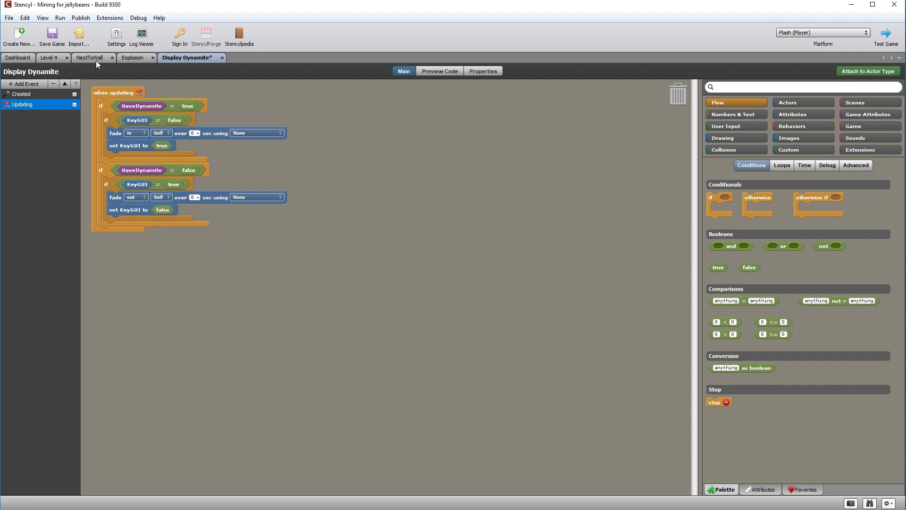
Go back to the Level 4 scene and launch a test of it with the updated Display Dynamite behavior.
left_click(51, 57)
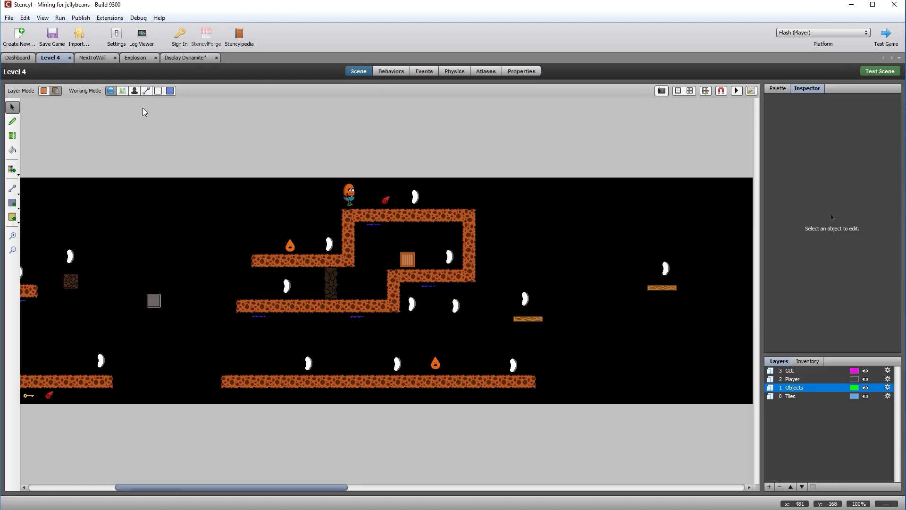
left_click(872, 71)
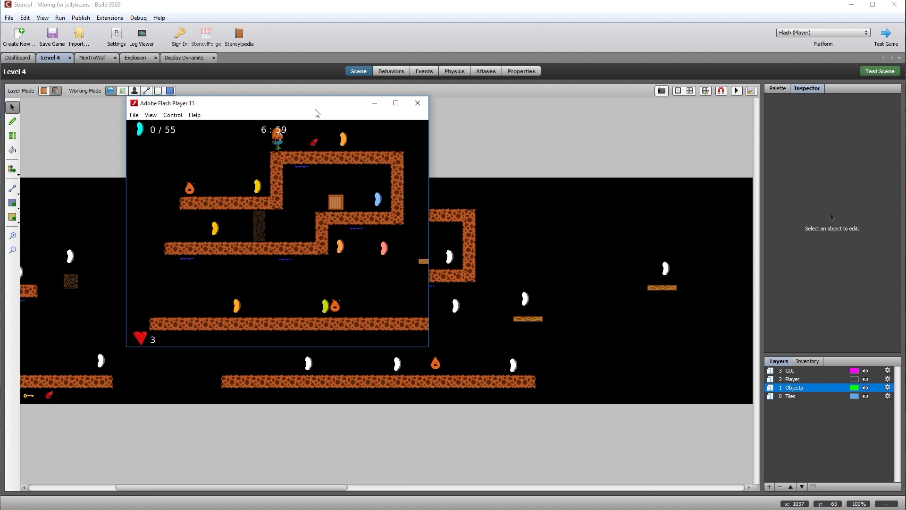
left_click_drag(362, 128, 459, 153)
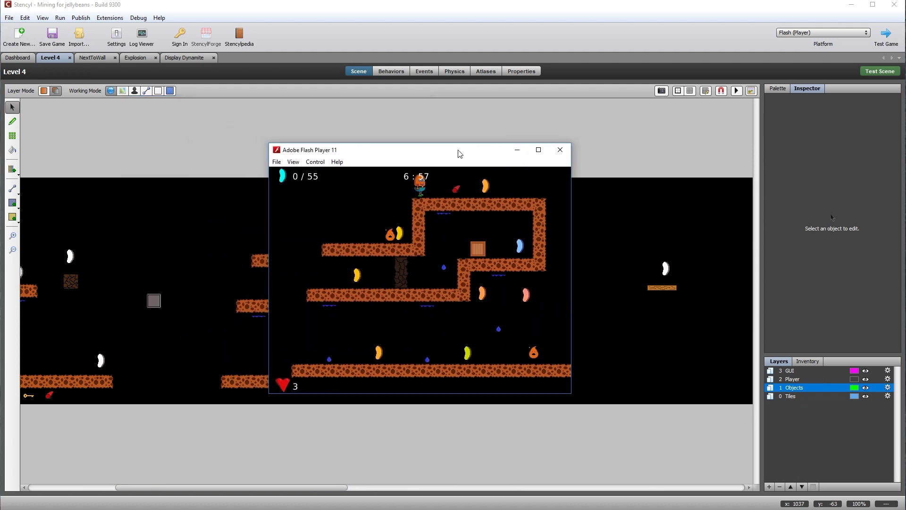
Collect the dynamite, use it on the dark wall to check the display icon, and close the test game.
key("Left")
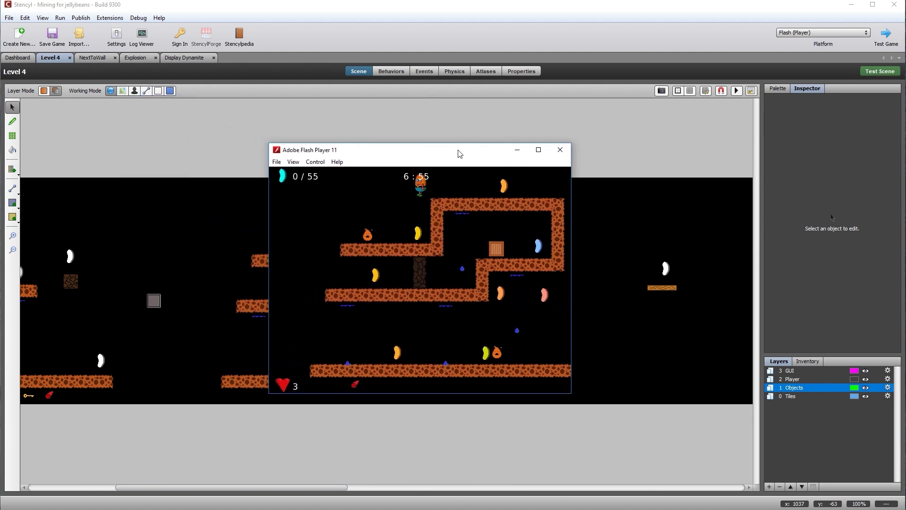
key("Left")
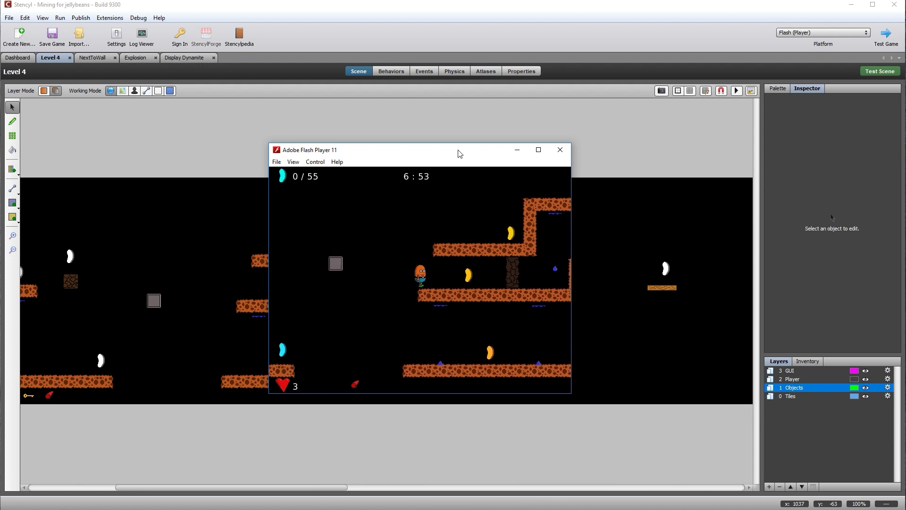
key("Right")
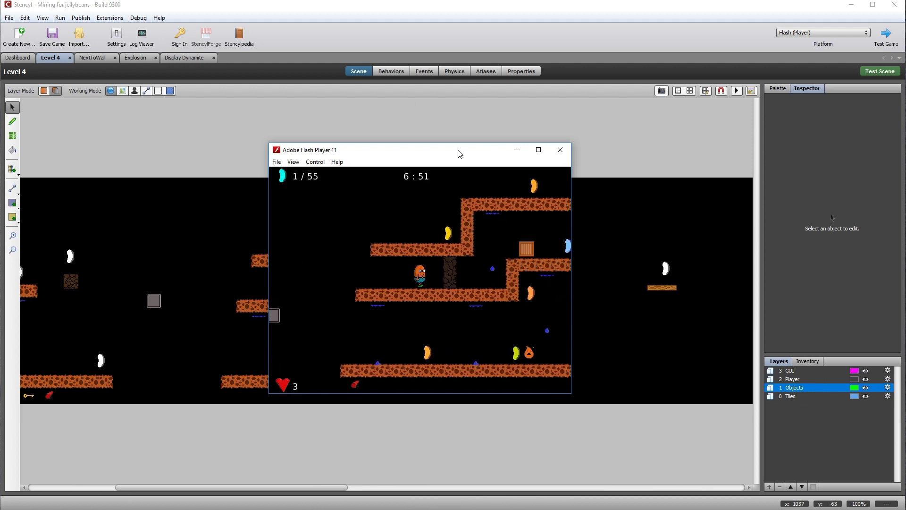
key("Right")
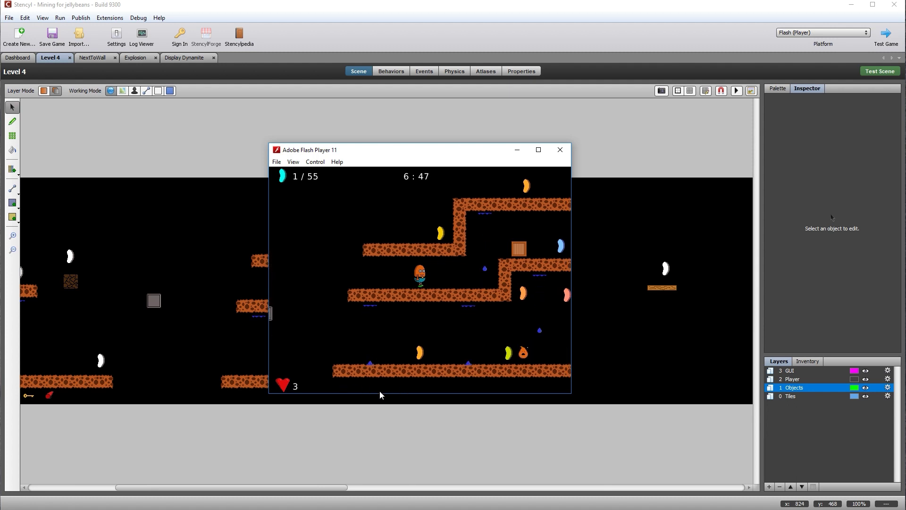
left_click(560, 151)
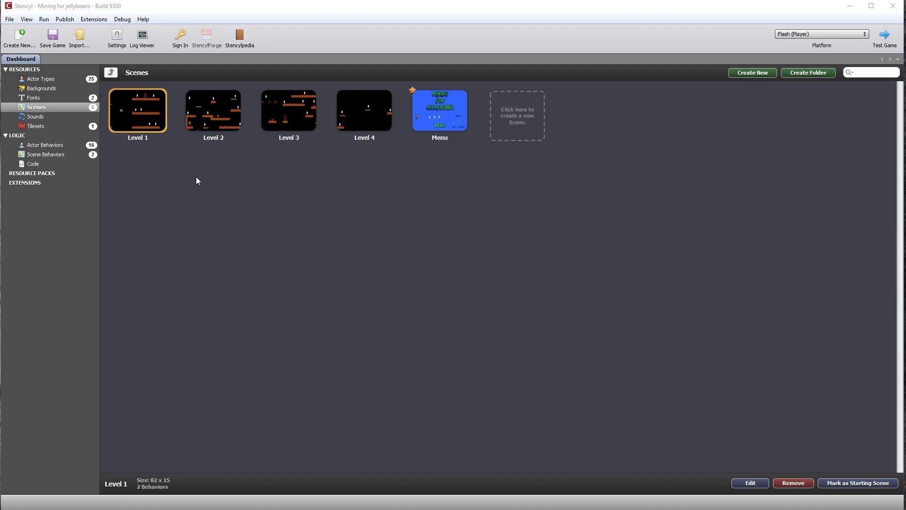
Create a new scene named Level 5, 150 tiles wide and 15 tiles high, with a solid black background.
left_click(522, 128)
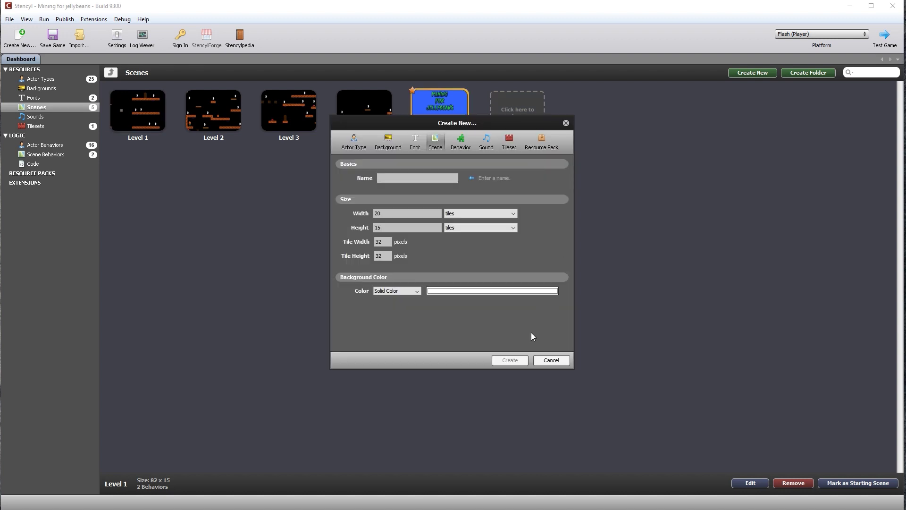
type("Level 5")
double_click(396, 216)
type("150-")
key("BackSpace")
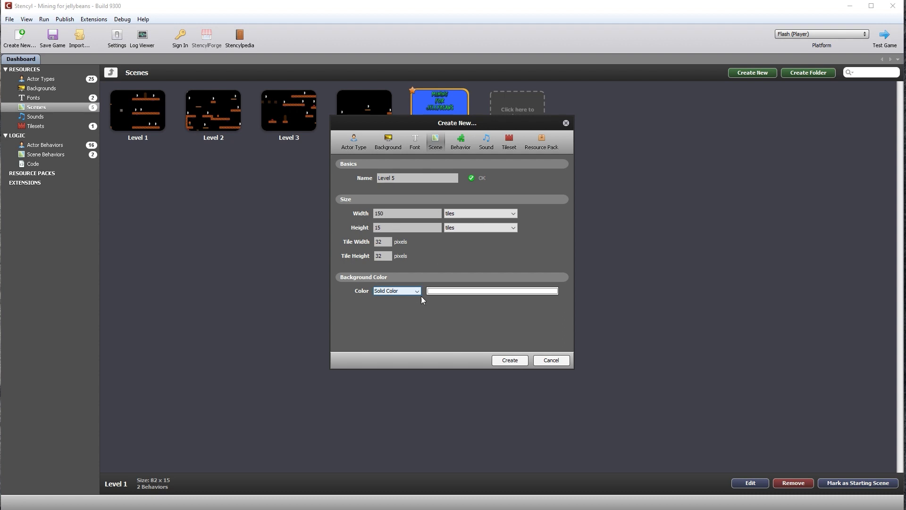
left_click(466, 289)
left_click(492, 314)
left_click(509, 361)
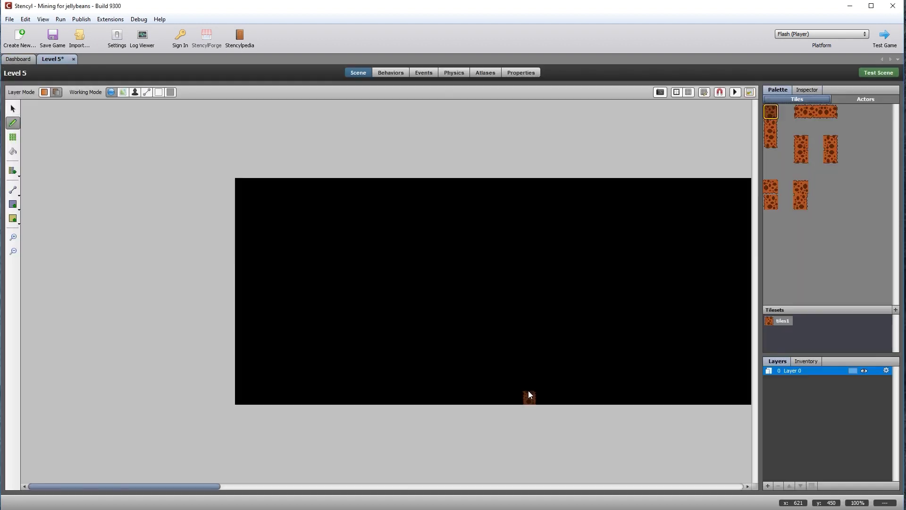
left_click(13, 109)
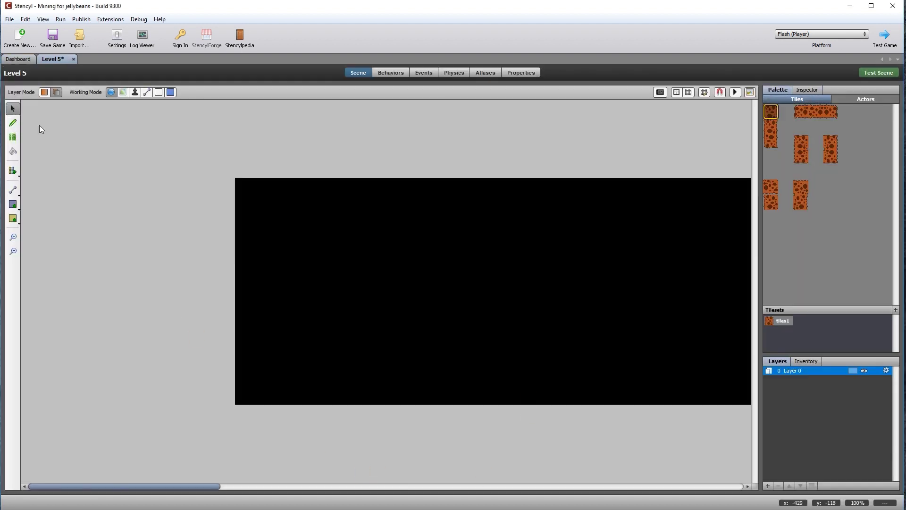
left_click(868, 97)
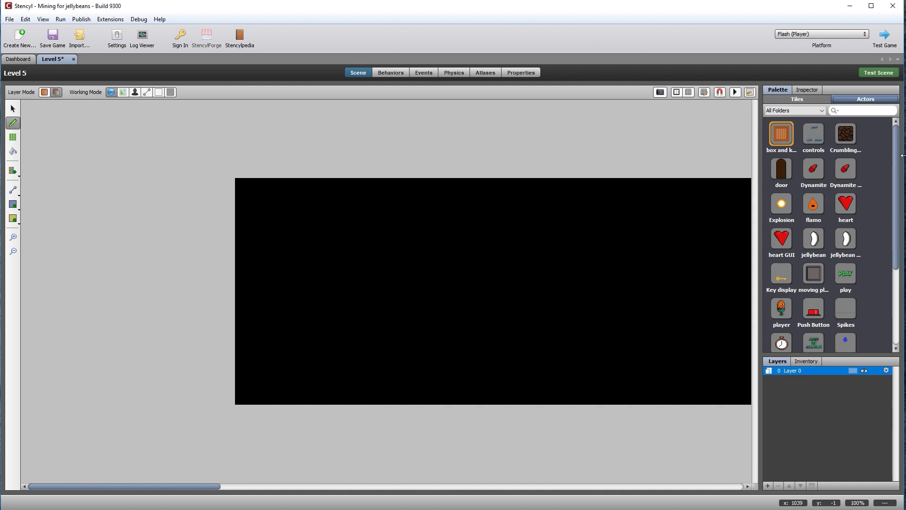
scroll(896, 175, "down", 3)
scroll(898, 163, "up", 3)
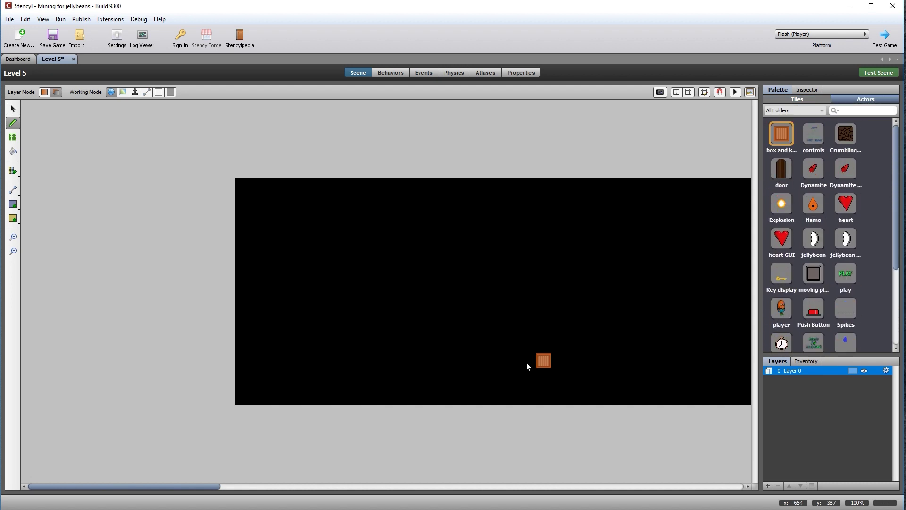
Switch to File Explorer, check the Level 5 resources folder, and open the Level 5 layout image.
key("alt+Tab")
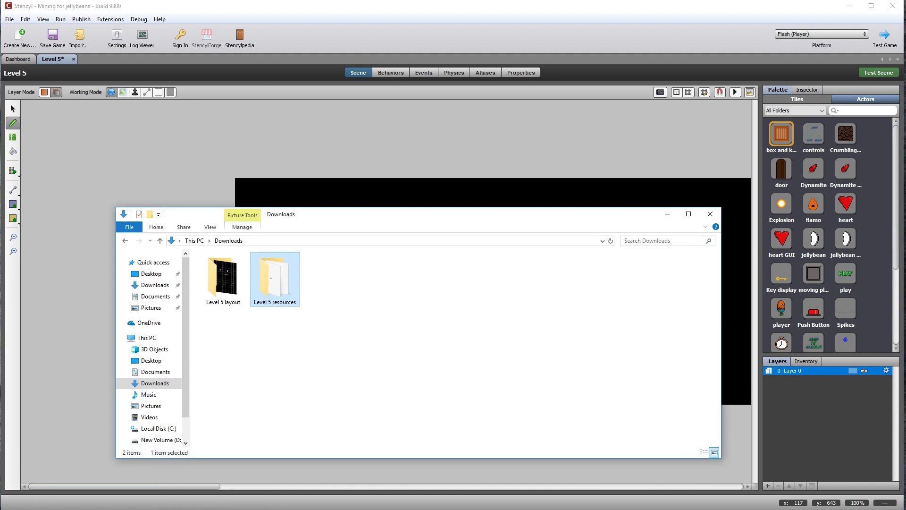
double_click(281, 283)
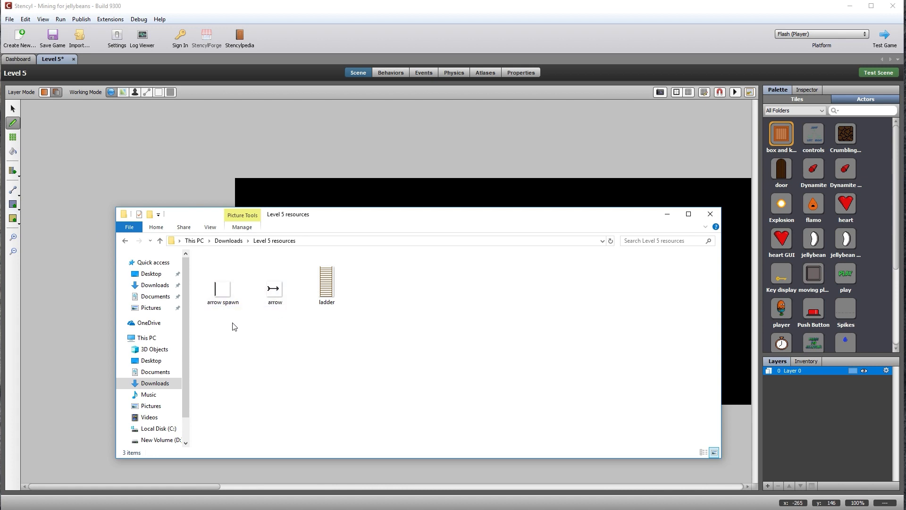
left_click(234, 242)
double_click(222, 281)
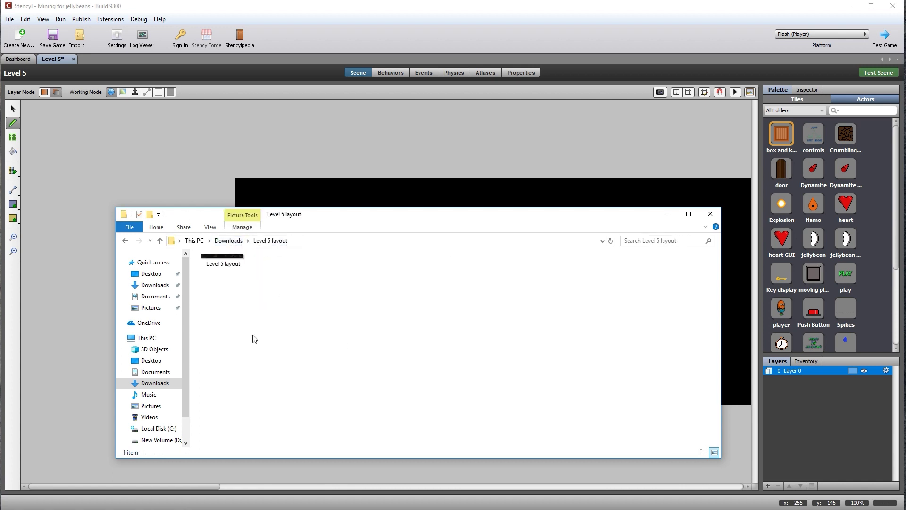
double_click(224, 263)
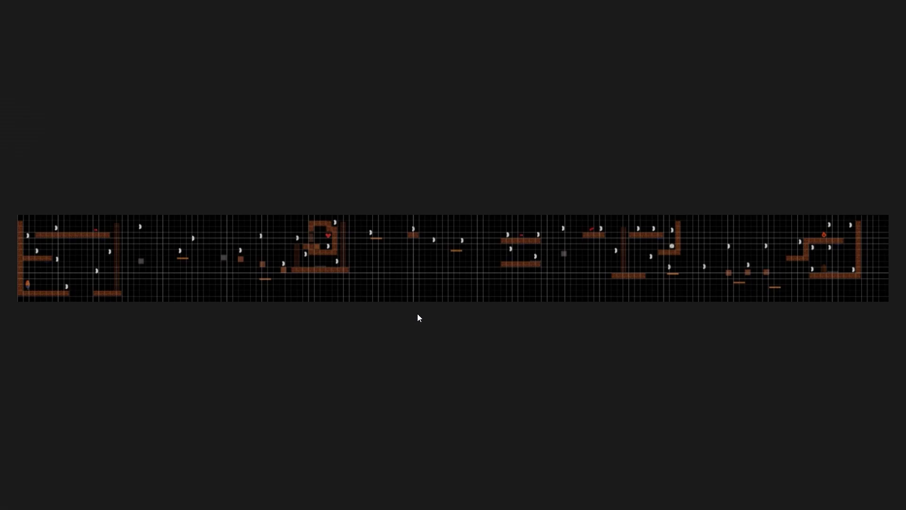
Zoom in on the Level 5 layout image and examine its platforms, ladders and objects from start to finish.
left_click(421, 4)
mouse_move(414, 22)
left_mouse_down()
mouse_move(387, 24)
mouse_move(401, 24)
left_mouse_up()
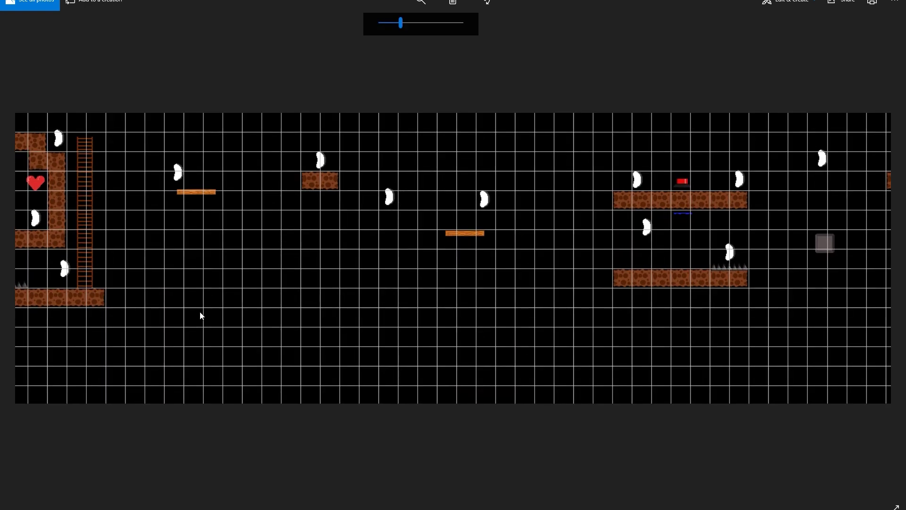
left_click_drag(197, 316, 476, 317)
left_click_drag(317, 313, 732, 326)
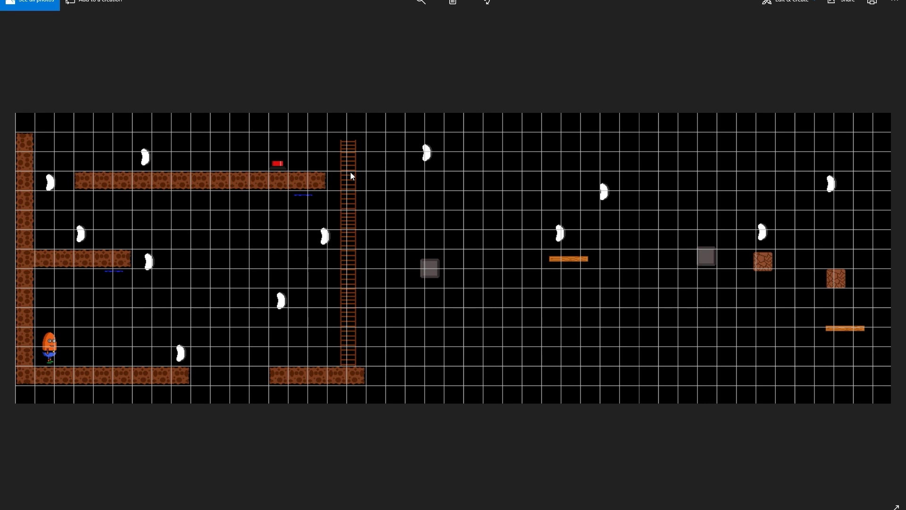
key("Right")
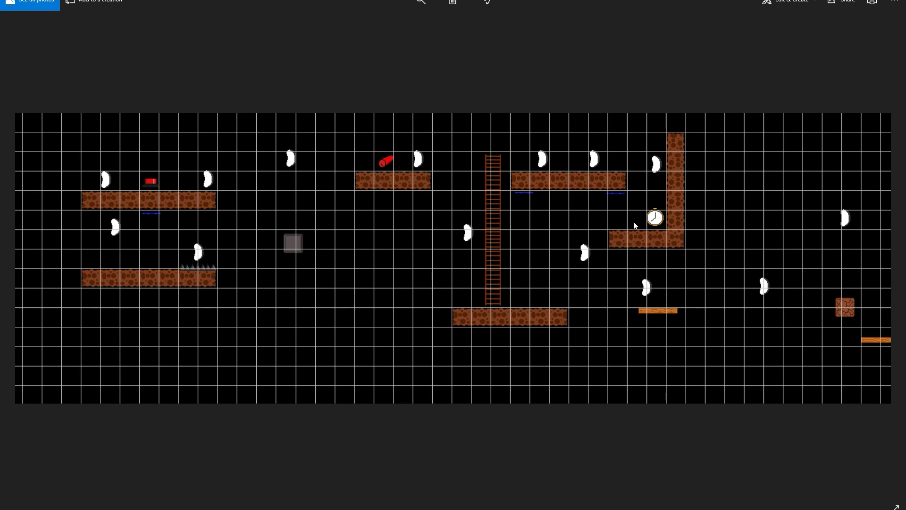
key("Right")
key("Right")
key("Right")
key("Right")
key("Right")
key("Right")
key("Right")
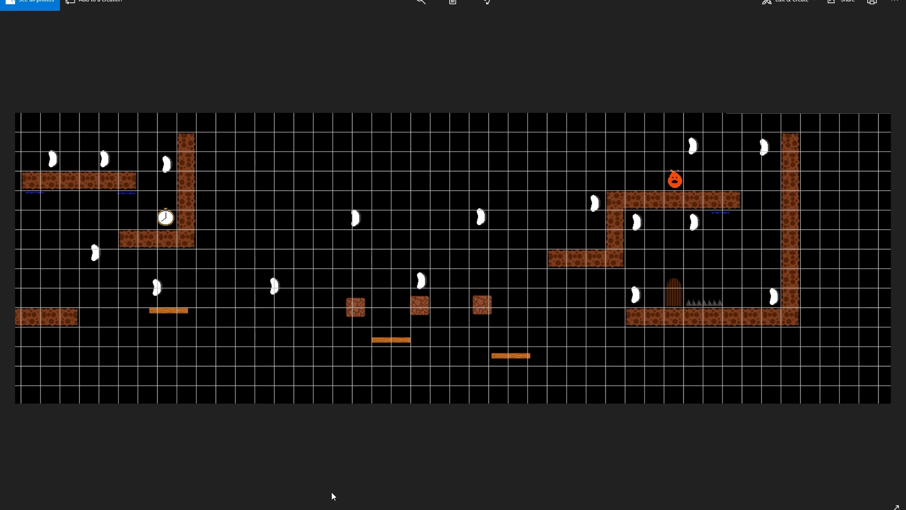
Switch back to Stencyl and preview the grid over the empty Level 5 scene, leaving the grid turned off.
key("alt+Tab")
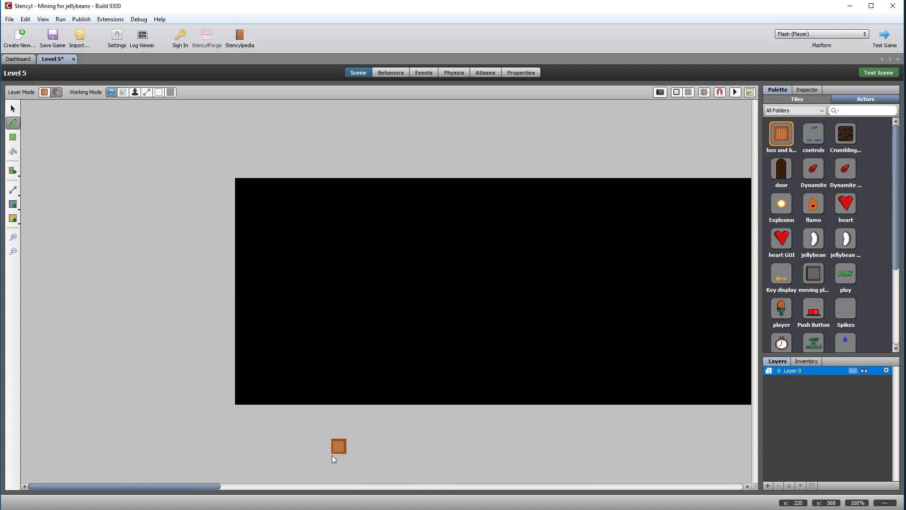
left_click(13, 108)
left_click_drag(211, 485, 513, 487)
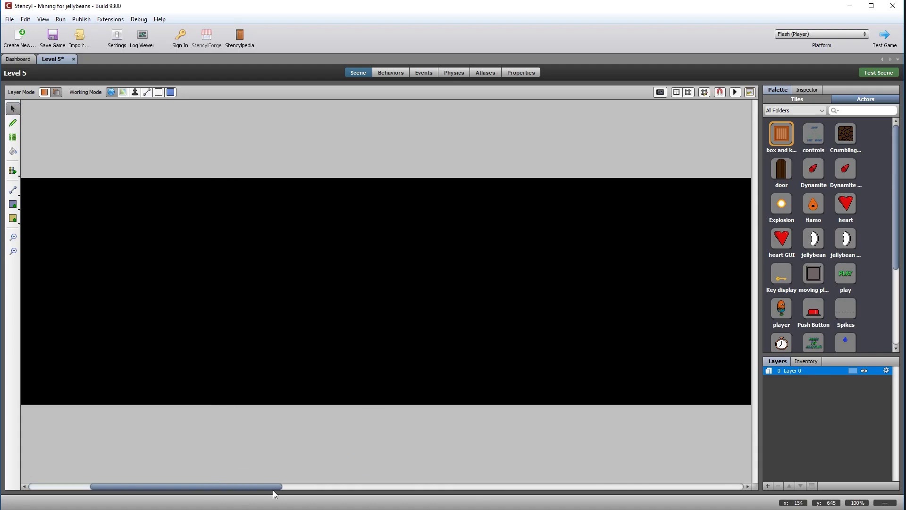
left_click(689, 93)
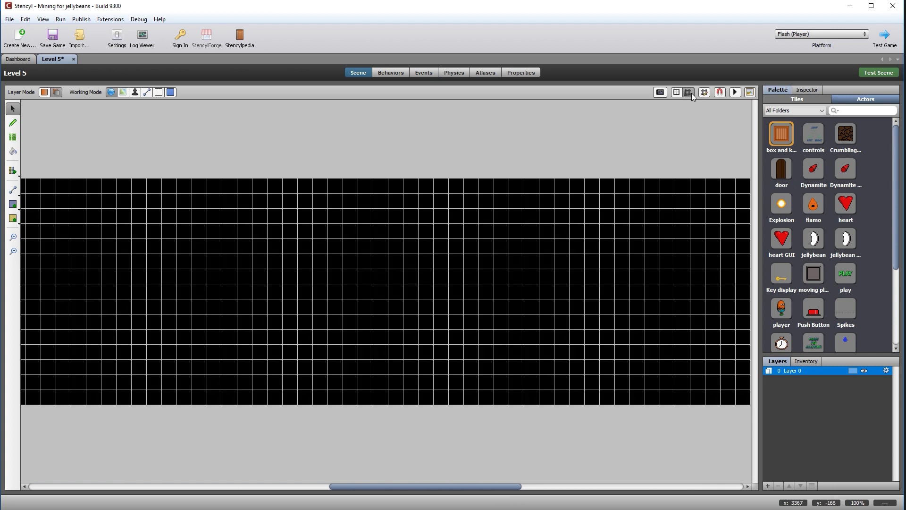
left_click(689, 92)
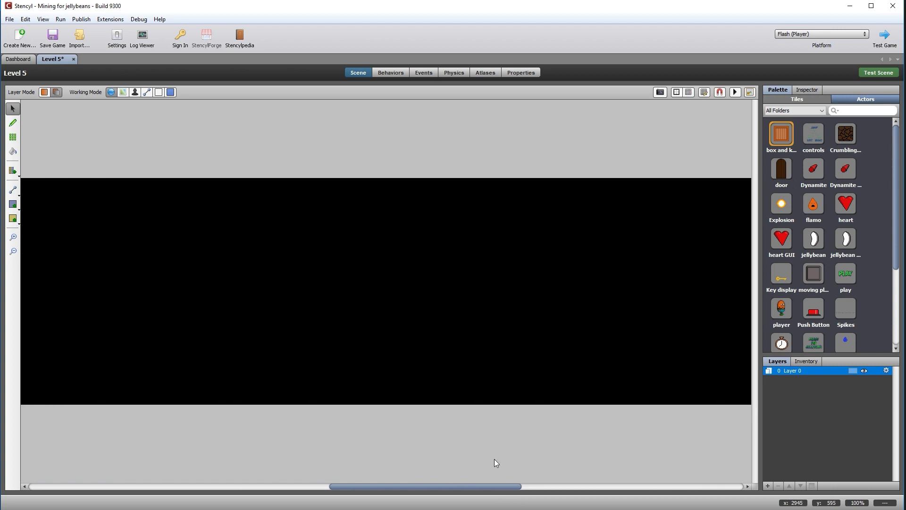
left_click_drag(482, 486, 197, 490)
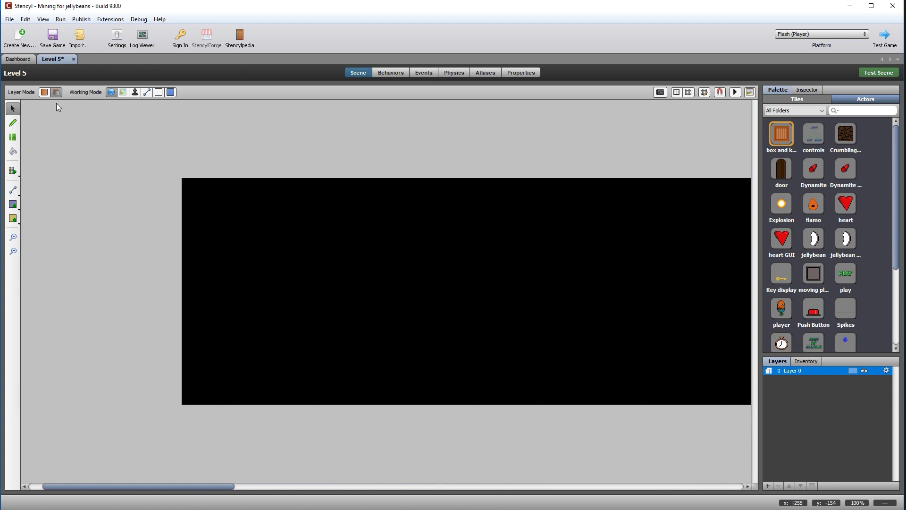
Open the Level 4 scene and view its attached behaviors as a reference for Level 5.
left_click(14, 59)
double_click(355, 112)
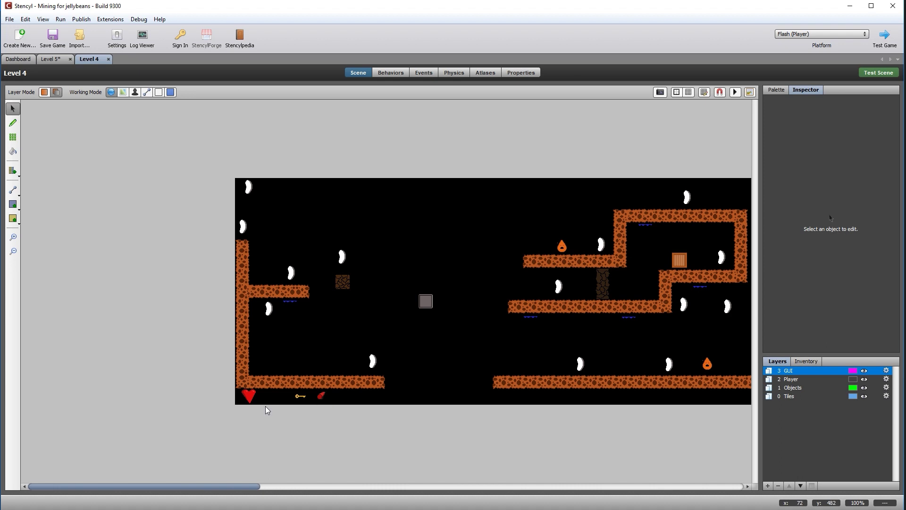
left_click(391, 72)
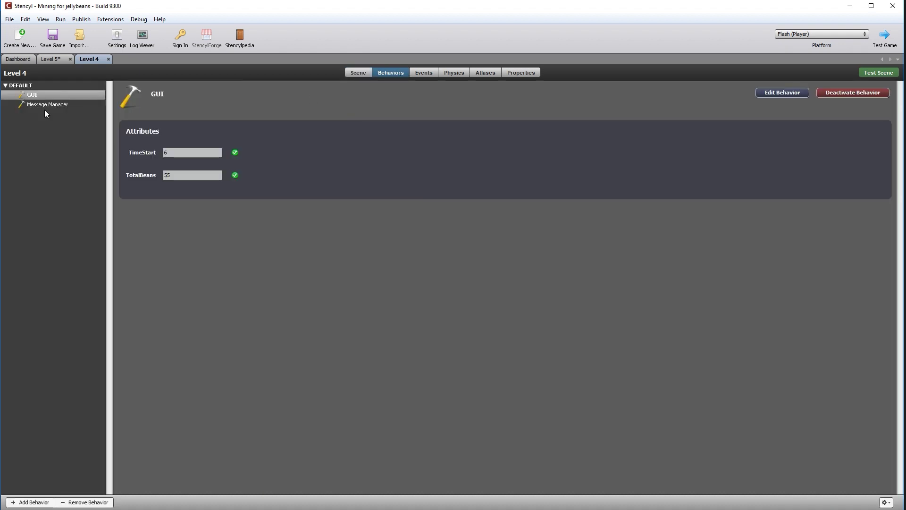
Check Level 4's gravity settings as a reference and return to the Level 5 scene.
left_click(452, 72)
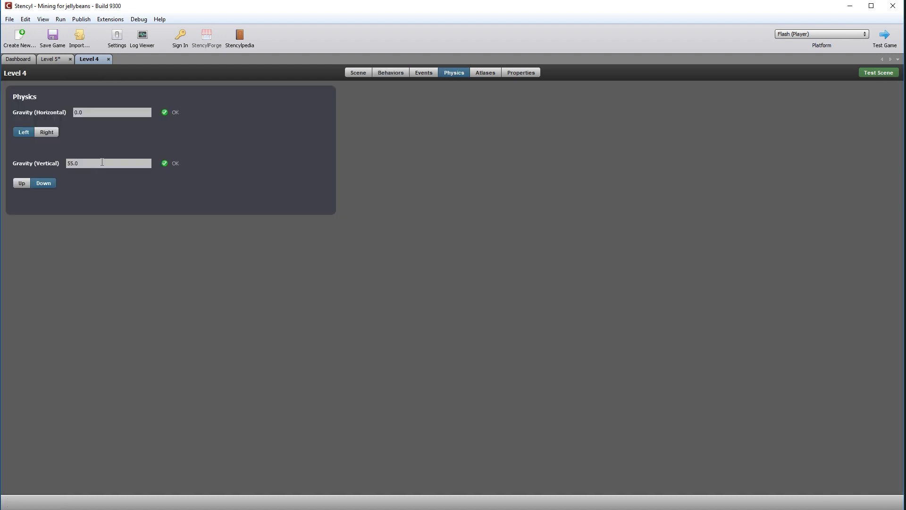
left_click(55, 59)
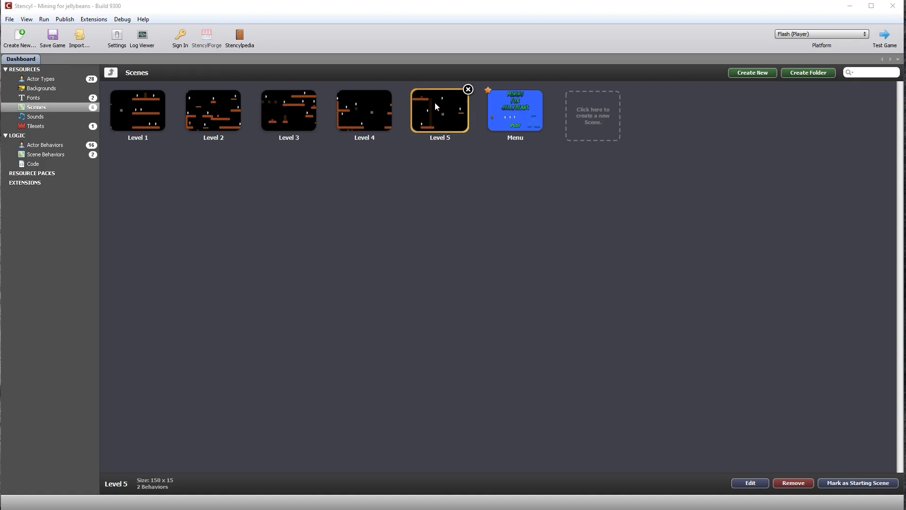
Open the Arrow actor type, review its animation frame, collision shape and general physics settings, and close it.
left_click(50, 80)
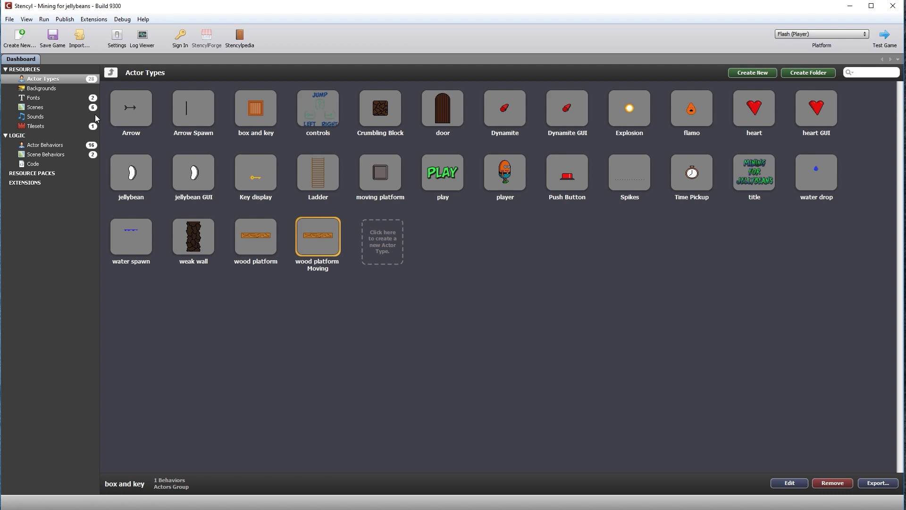
double_click(138, 105)
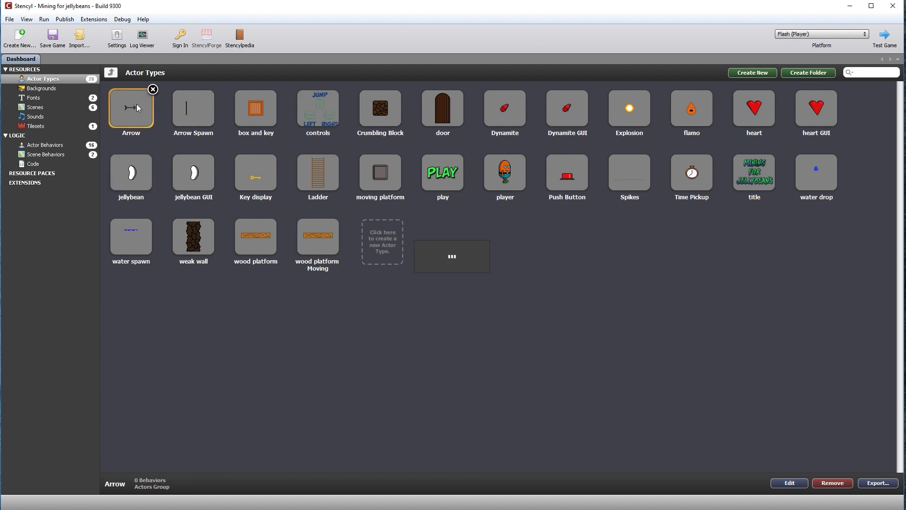
left_click(109, 200)
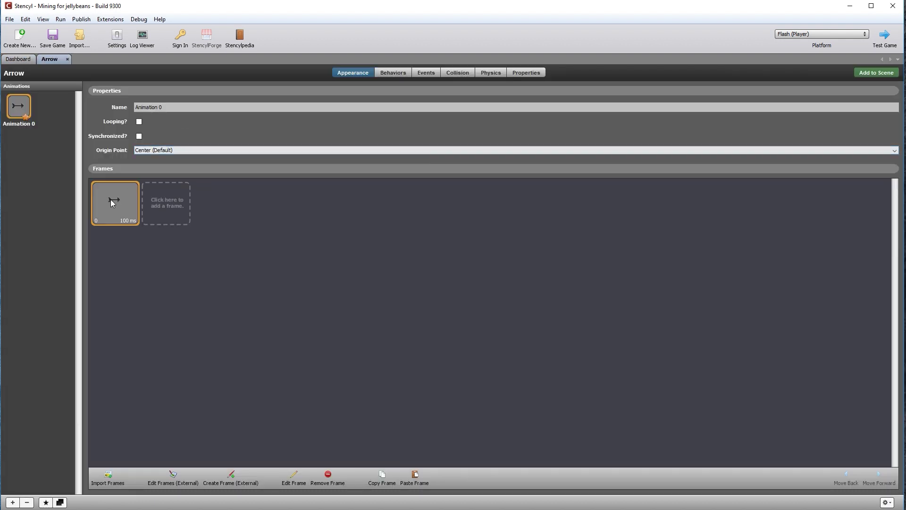
left_click(466, 74)
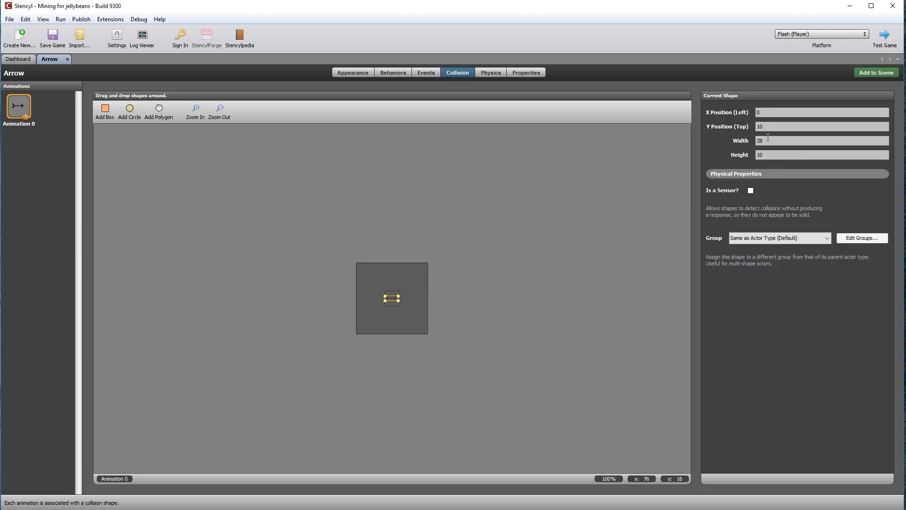
left_click(491, 75)
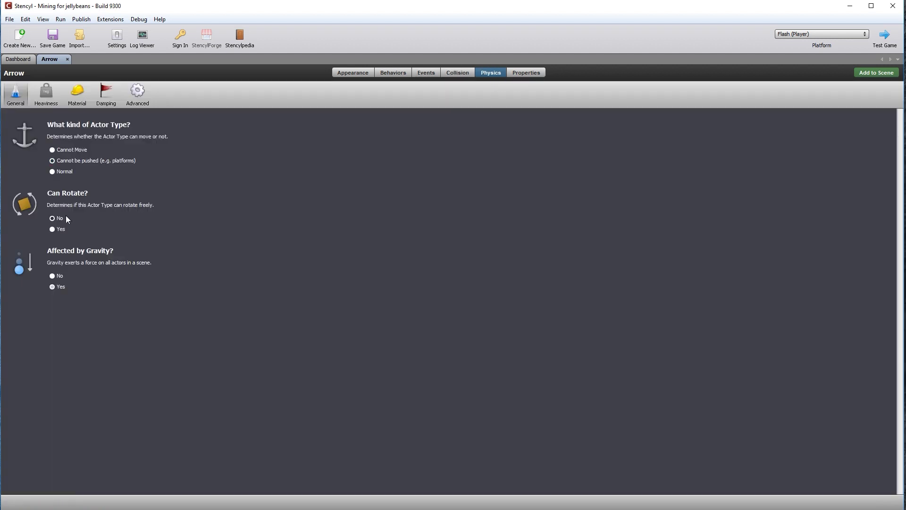
left_click(68, 59)
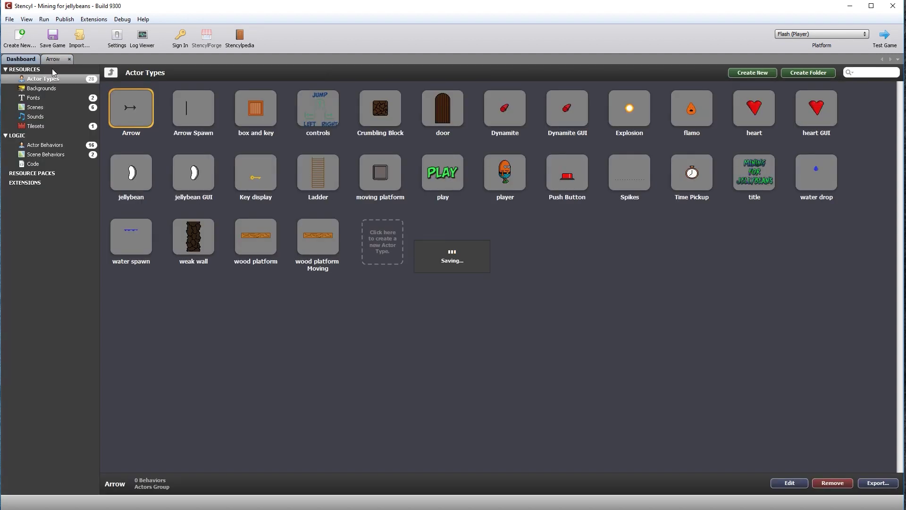
Open the Arrow Spawn actor type, review its collision and physics settings, and close it.
left_click(201, 122)
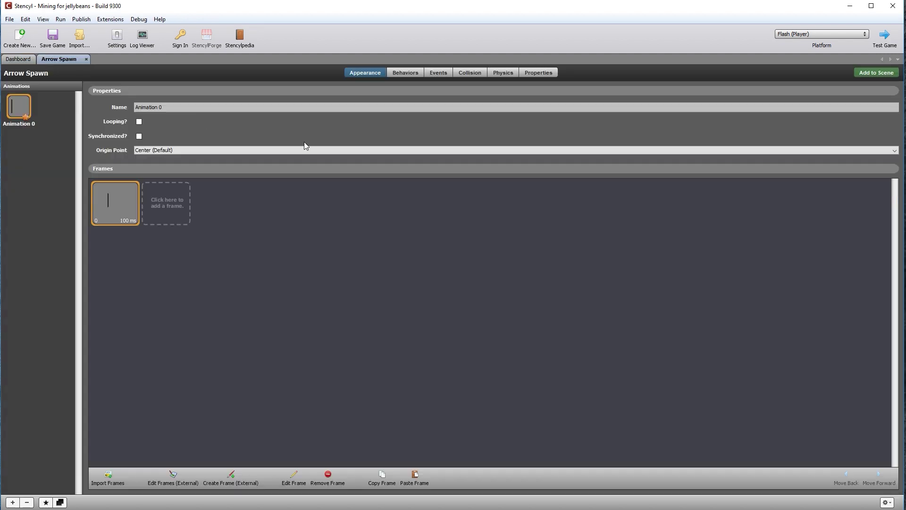
left_click(470, 72)
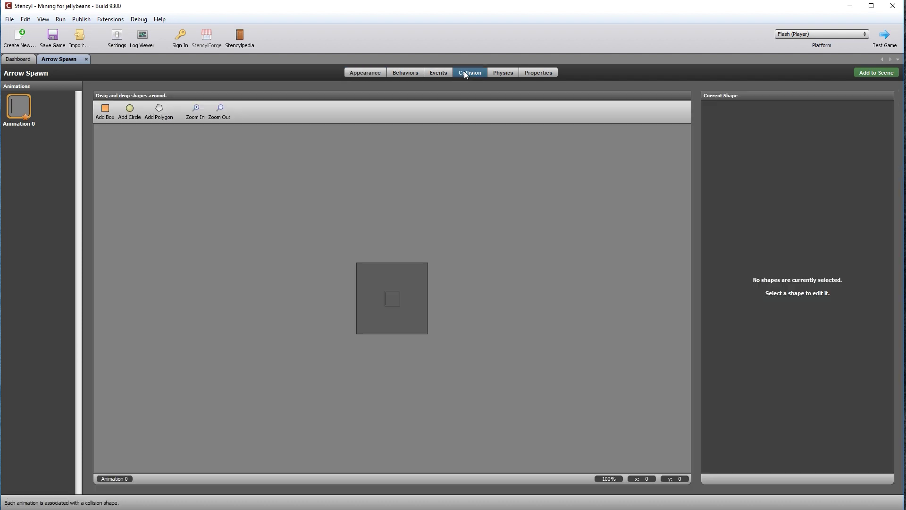
left_click(503, 72)
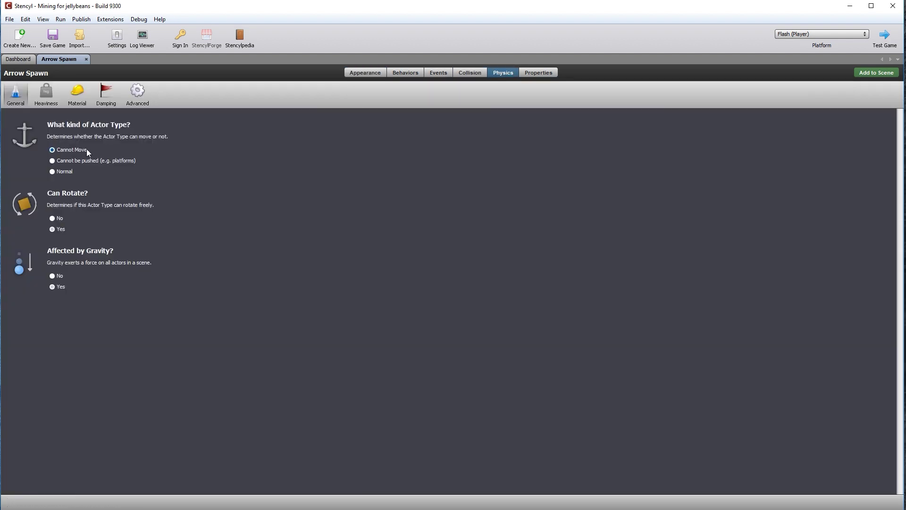
left_click(86, 59)
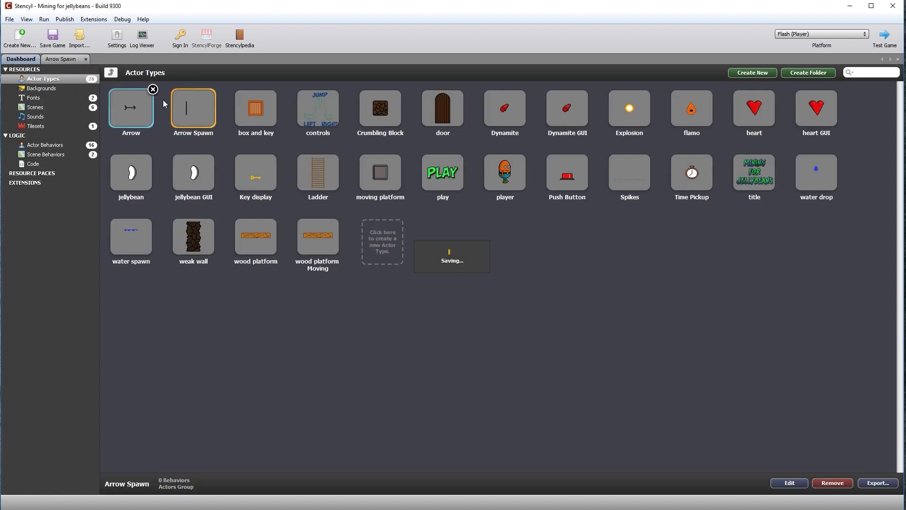
Open the Ladder actor type, review its collision and physics settings, and close it.
double_click(332, 180)
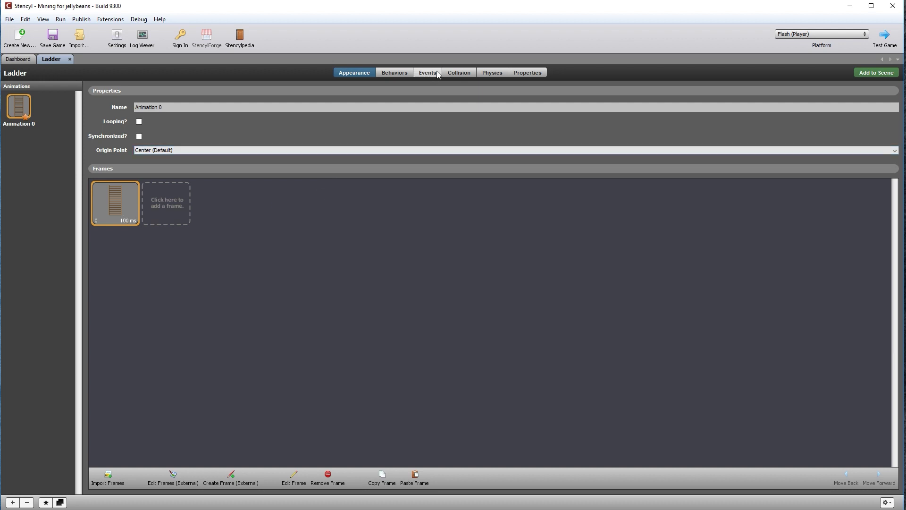
left_click(459, 73)
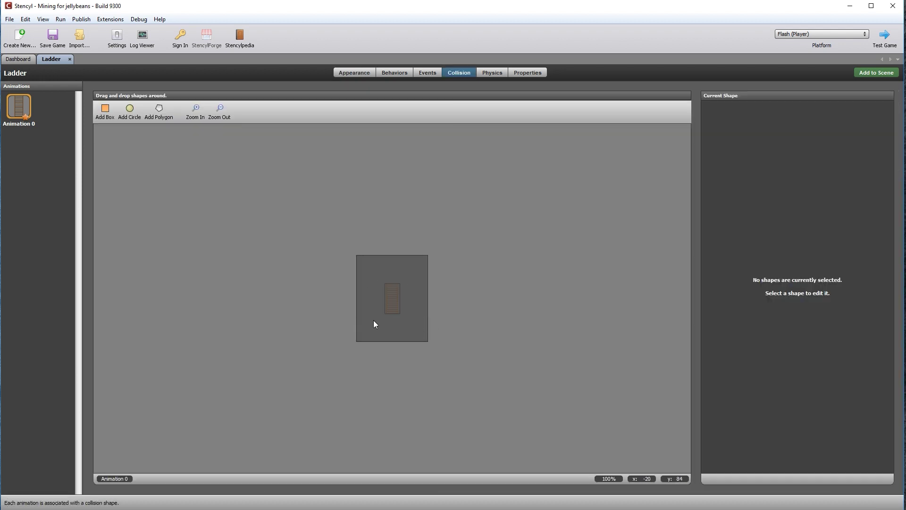
left_click(492, 73)
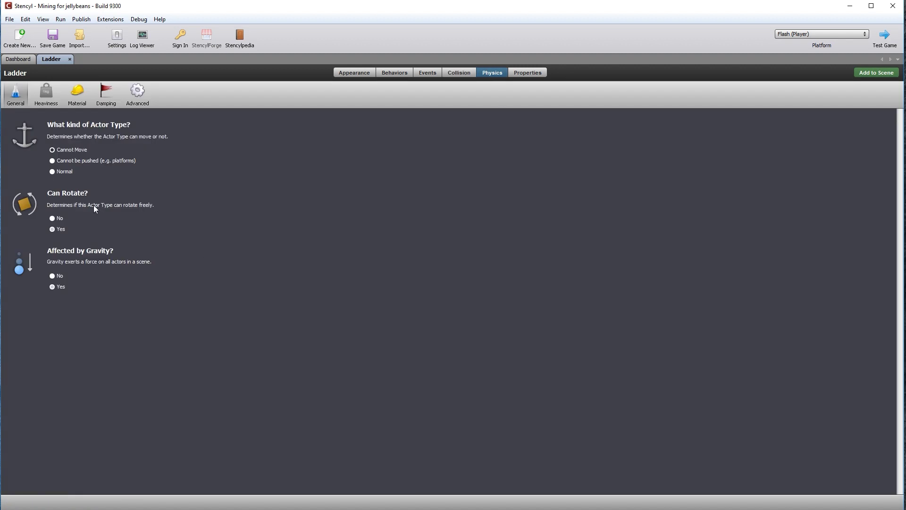
left_click(70, 59)
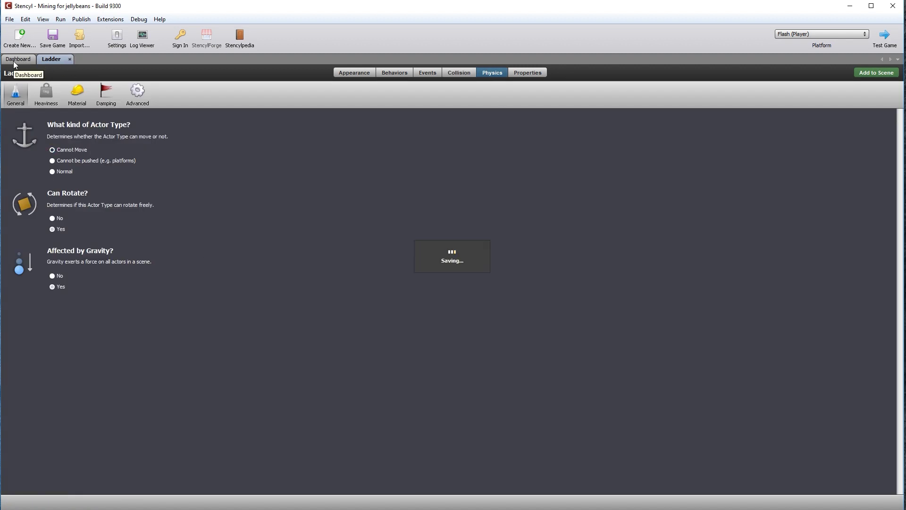
Open the Level 5 scene from the scene list and examine the start of its layout.
left_click(37, 107)
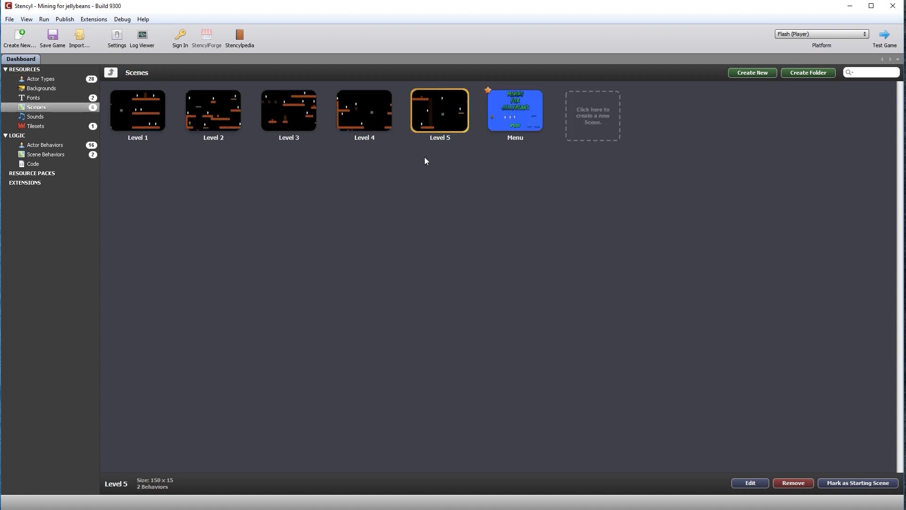
double_click(441, 119)
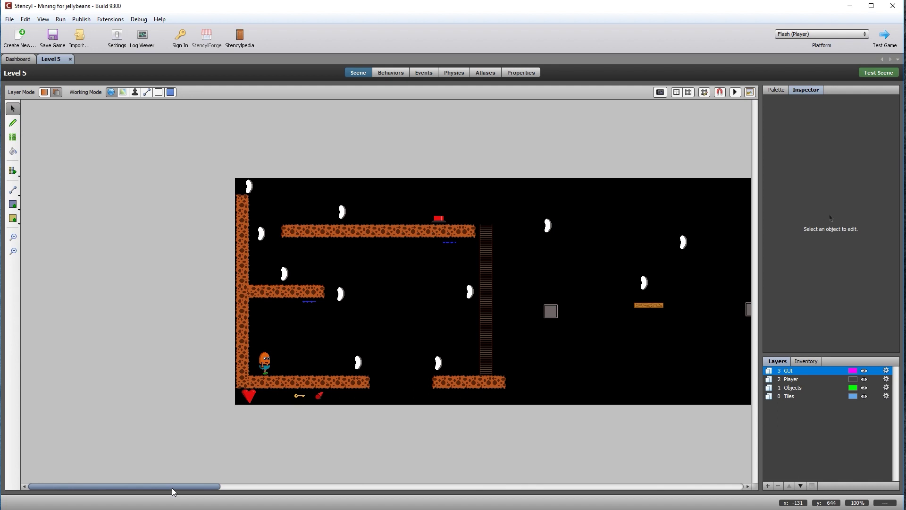
left_click_drag(172, 488, 217, 486)
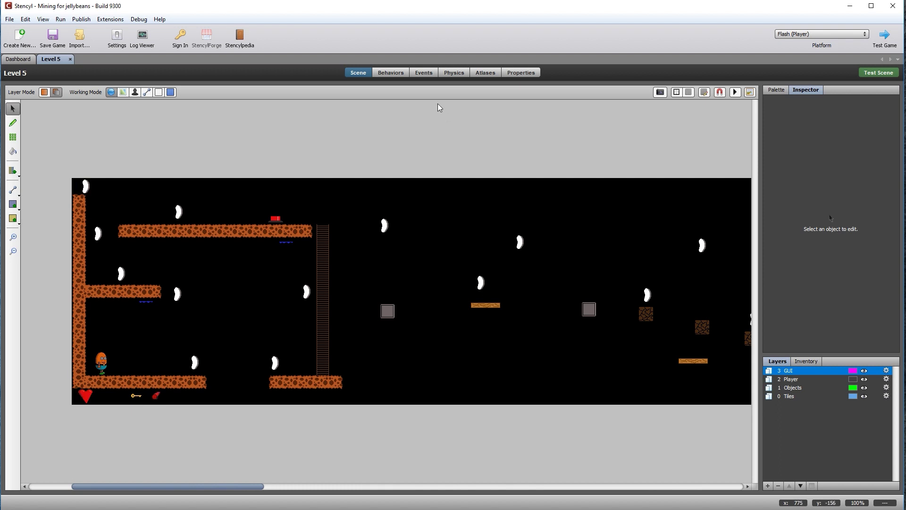
Review Level 5's GUI and Message Manager behavior attributes, locate the message region in the region chooser, and cancel without choosing one.
left_click(401, 74)
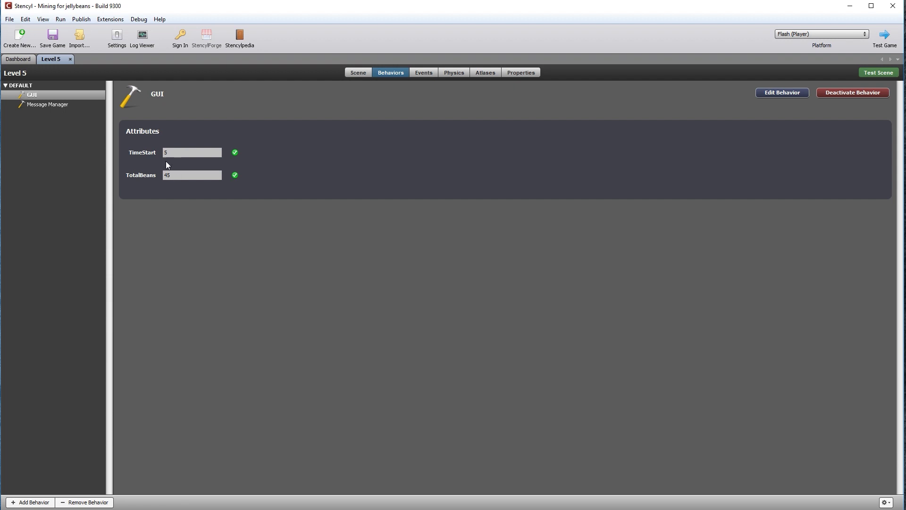
left_click(58, 105)
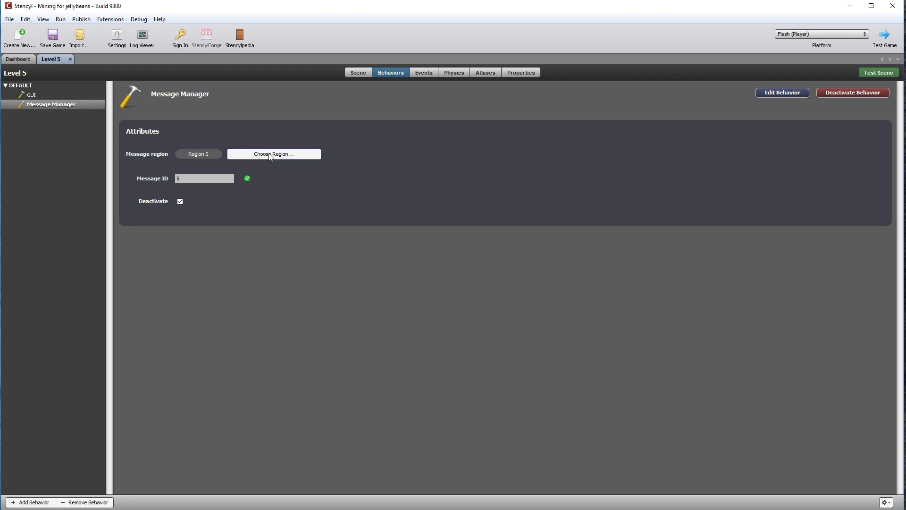
left_click(271, 156)
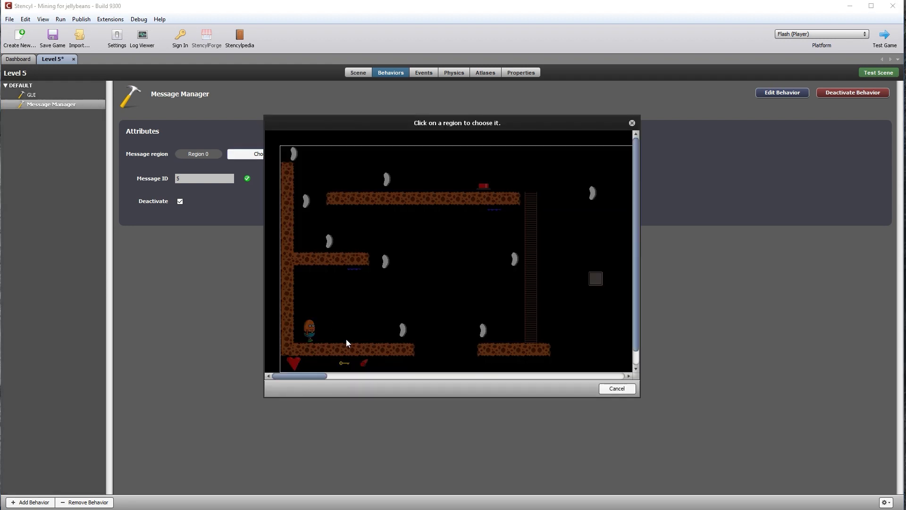
left_click_drag(301, 378, 510, 381)
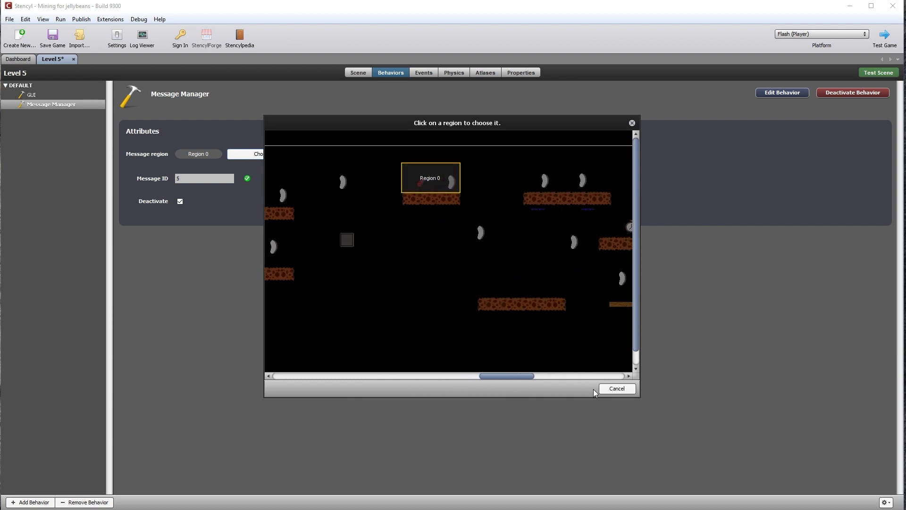
left_click(617, 390)
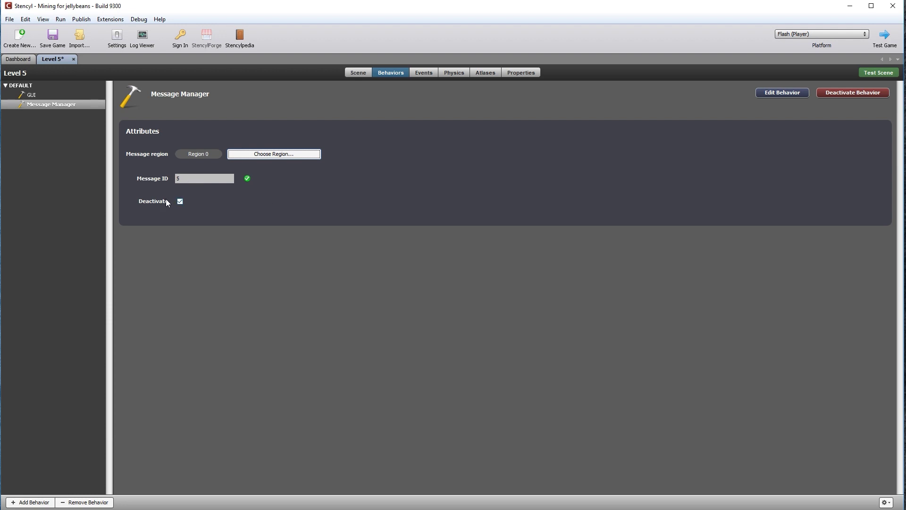
Review Level 5's gravity settings and the anchor blocks in its created event, and return to the scene layout.
left_click(454, 73)
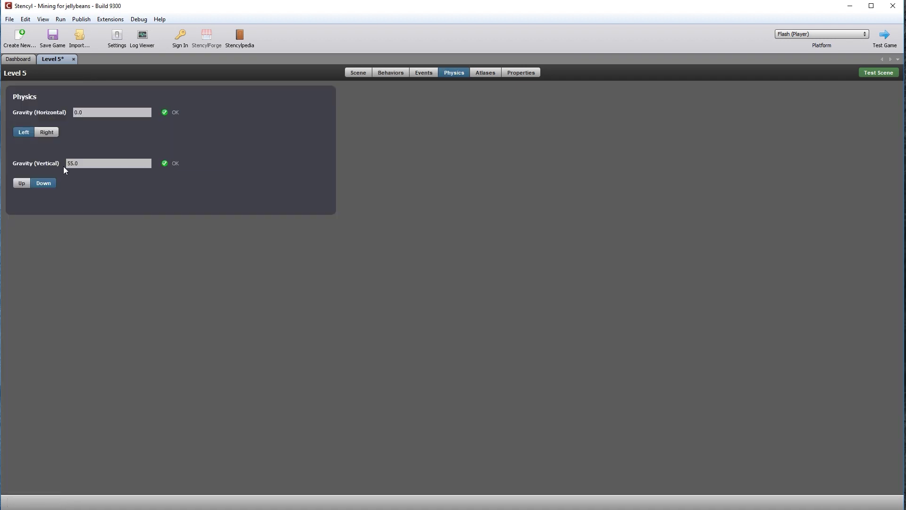
left_click(424, 73)
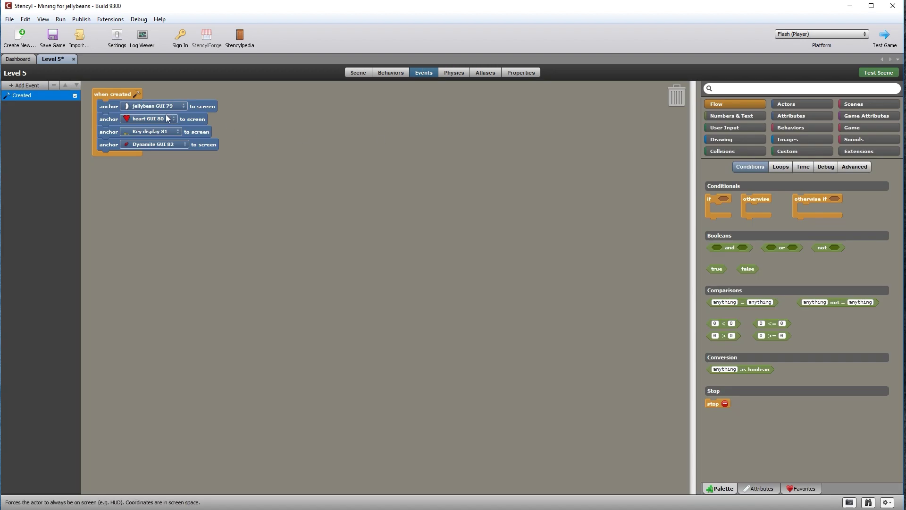
left_click(358, 74)
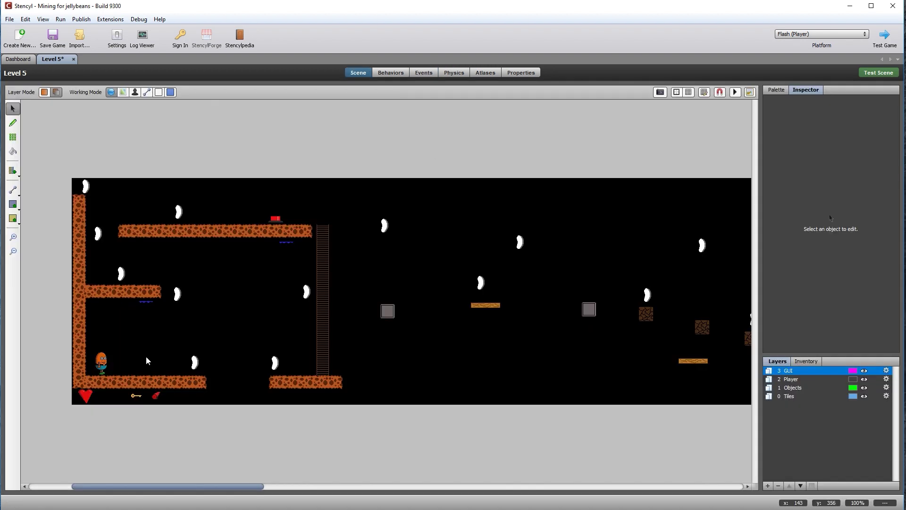
Inspect the customized settings of the first push button and of the two wooden moving platforms in the early part of Level 5.
left_click_drag(231, 491, 258, 491)
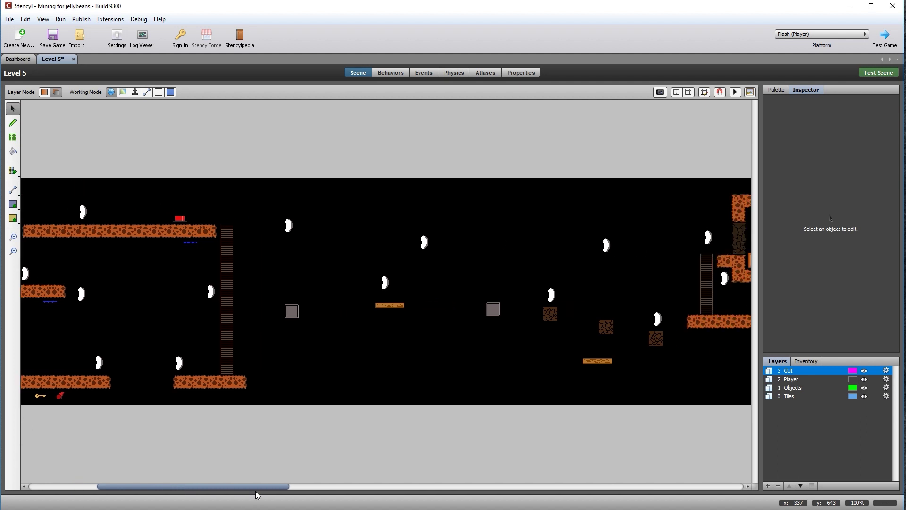
left_click(183, 219)
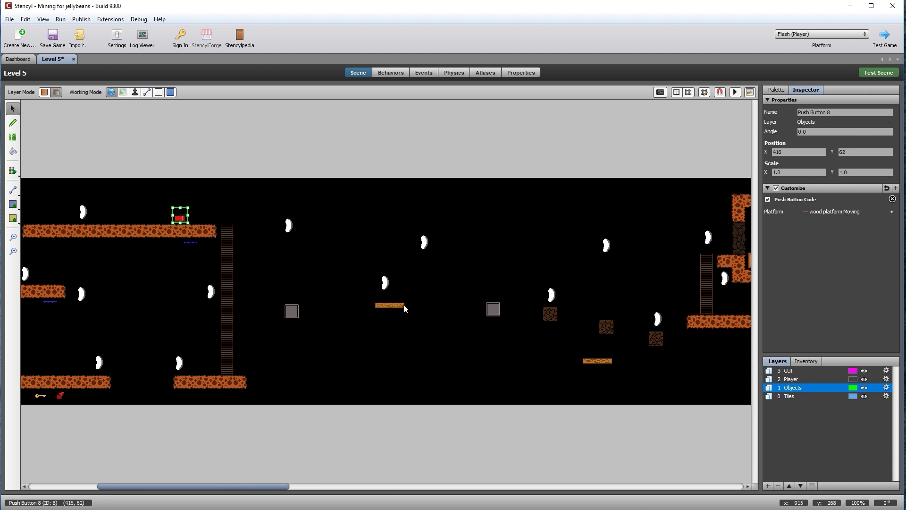
left_click(380, 305)
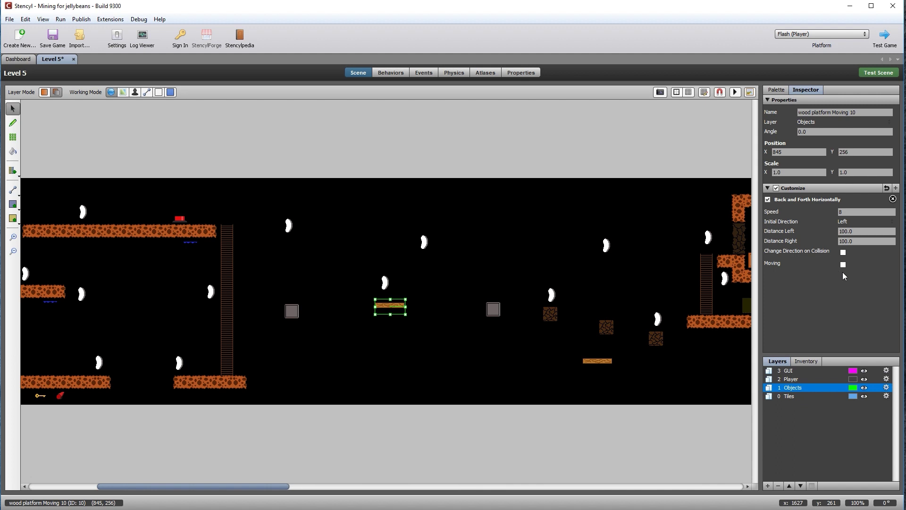
left_click(596, 365)
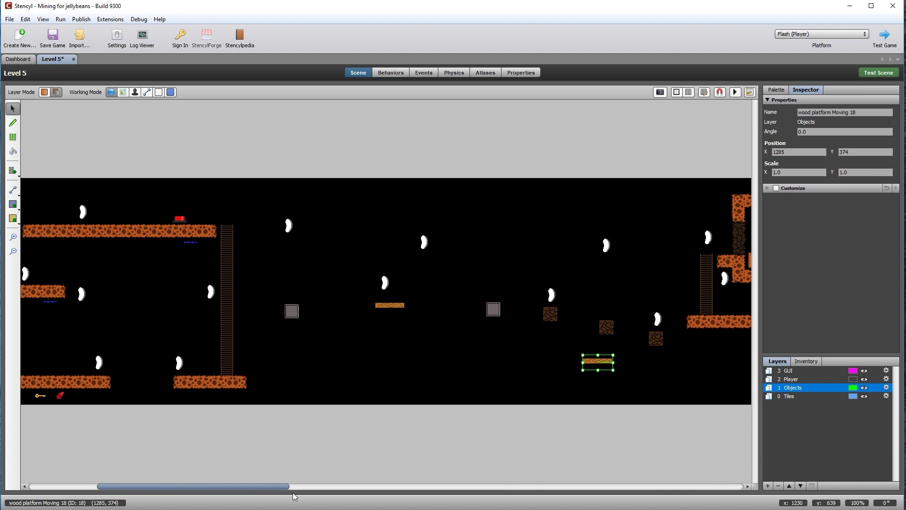
Inspect the settings of the second push button and of the wooden moving platform below the time pickup further along Level 5.
left_click_drag(261, 491, 396, 493)
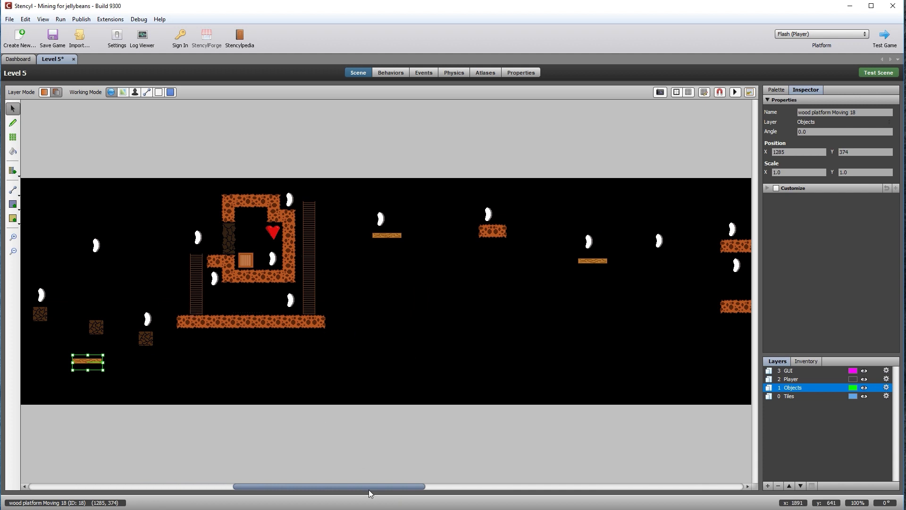
left_click_drag(369, 489, 503, 489)
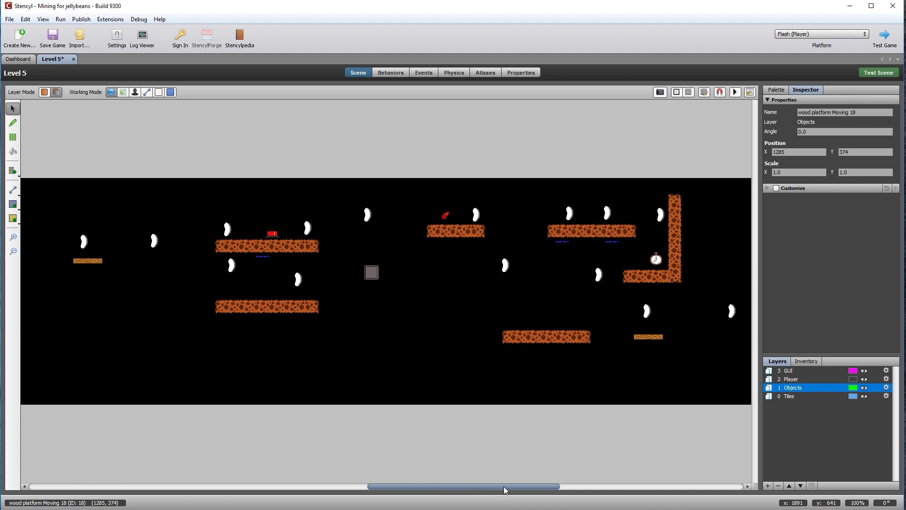
left_click(273, 232)
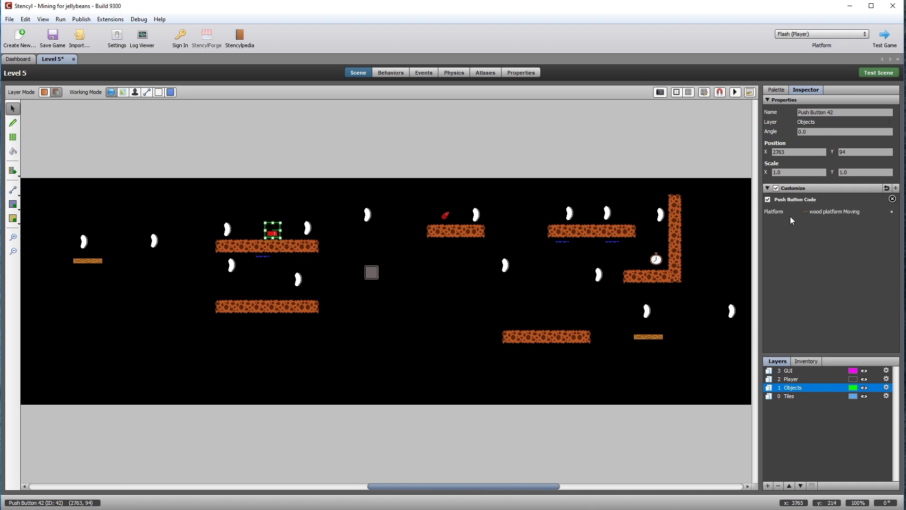
left_click(654, 337)
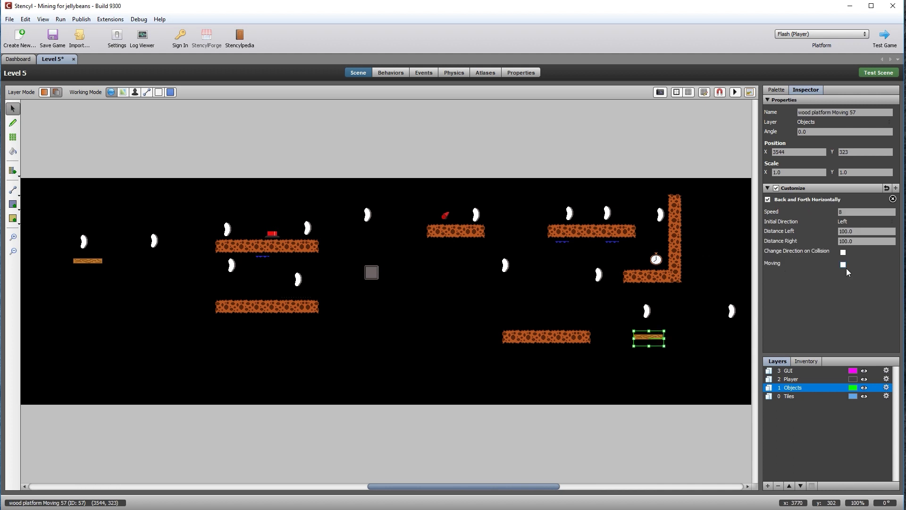
Inspect the Door Open settings of Level 5's exit door and check the region placed around that door.
left_click_drag(432, 484, 595, 486)
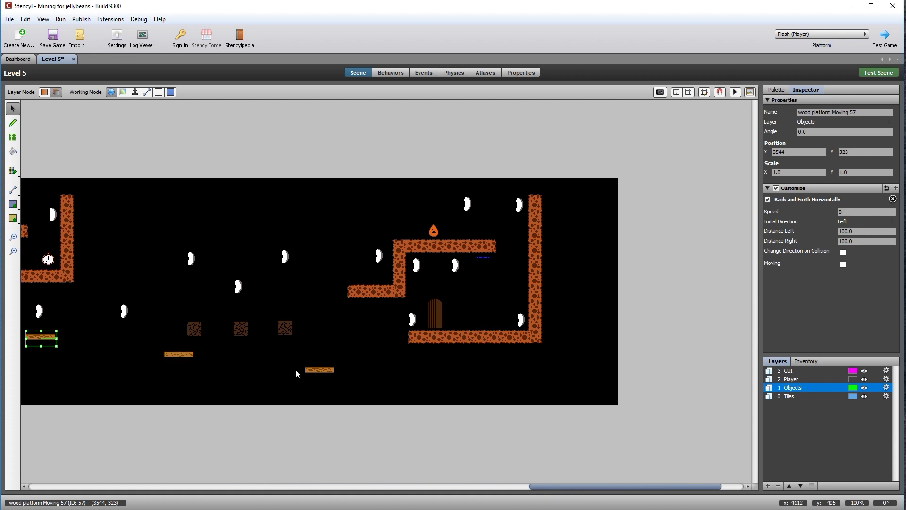
left_click(437, 311)
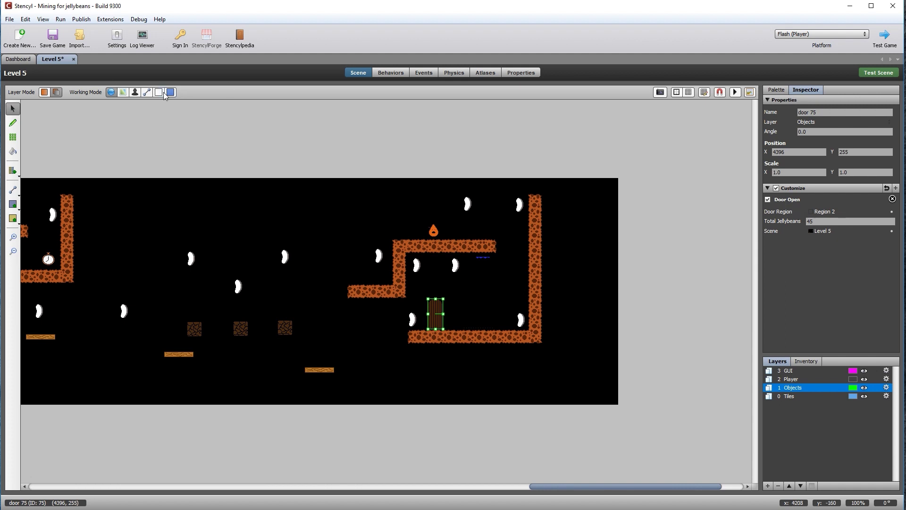
left_click(831, 215)
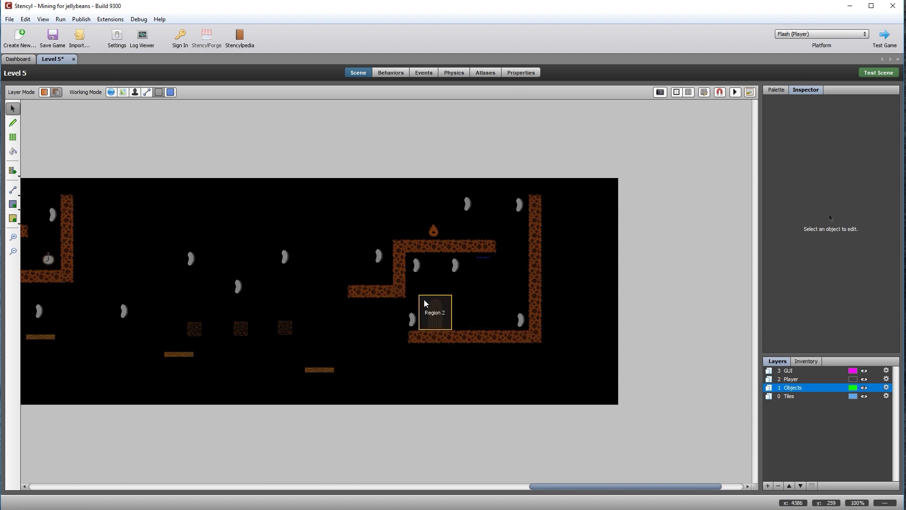
left_click(111, 92)
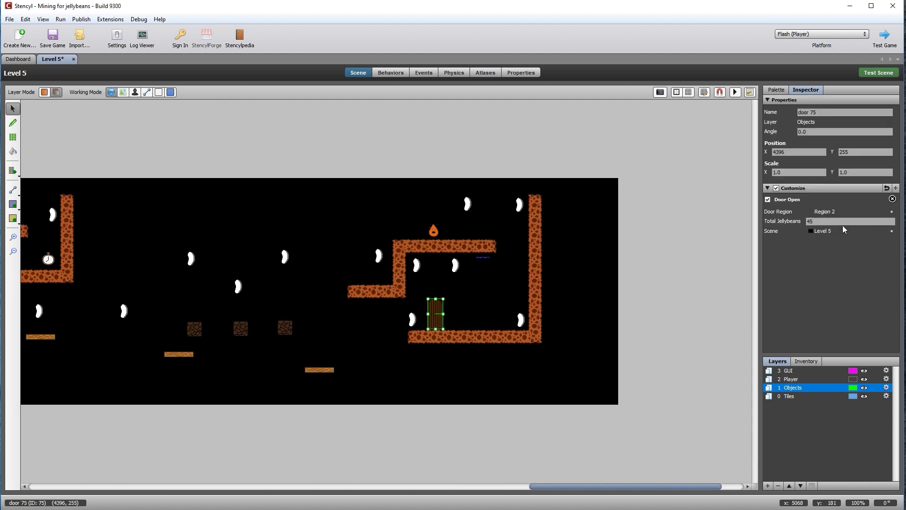
left_click(810, 222)
Open the Level 4 scene and set its exit door's destination scene to Level 5.
left_click(17, 60)
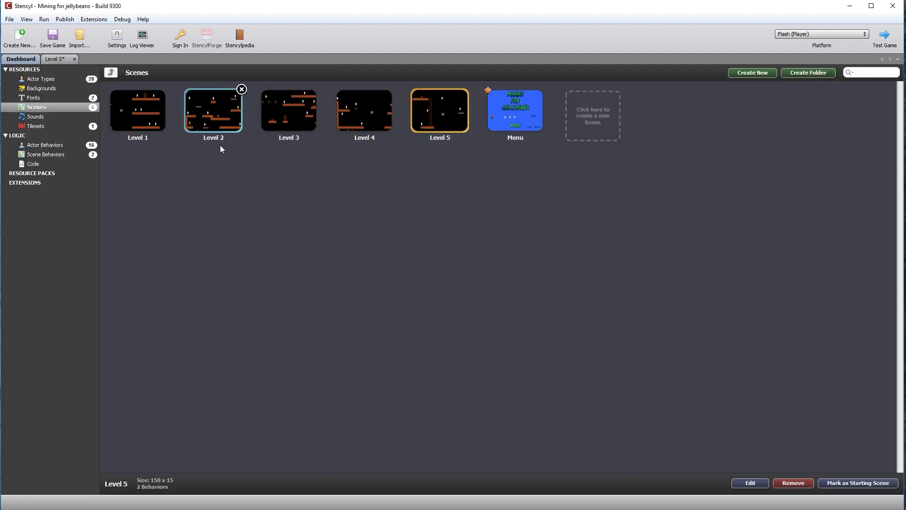
double_click(360, 119)
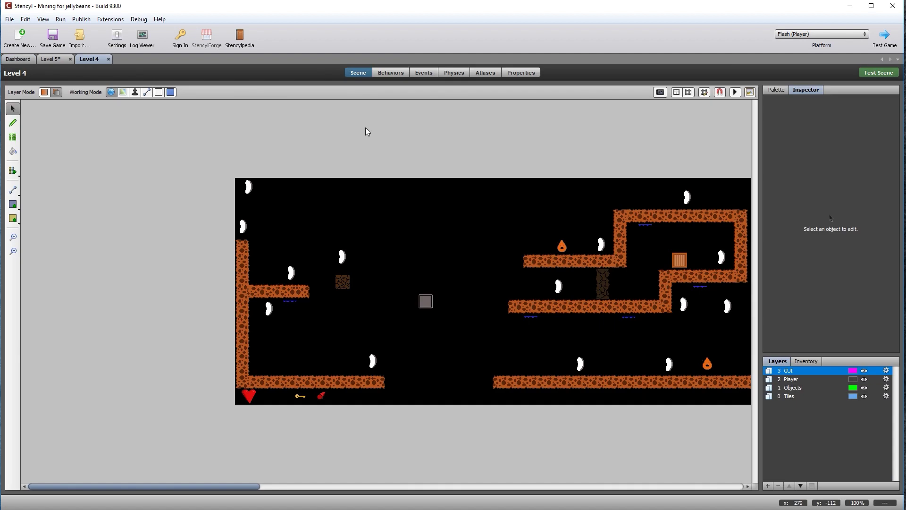
left_click_drag(239, 487, 693, 500)
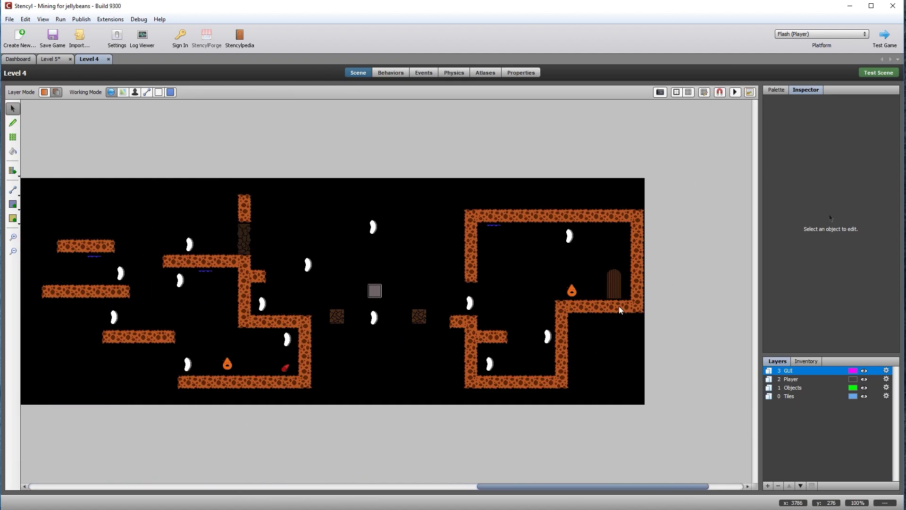
left_click(613, 283)
left_click(829, 231)
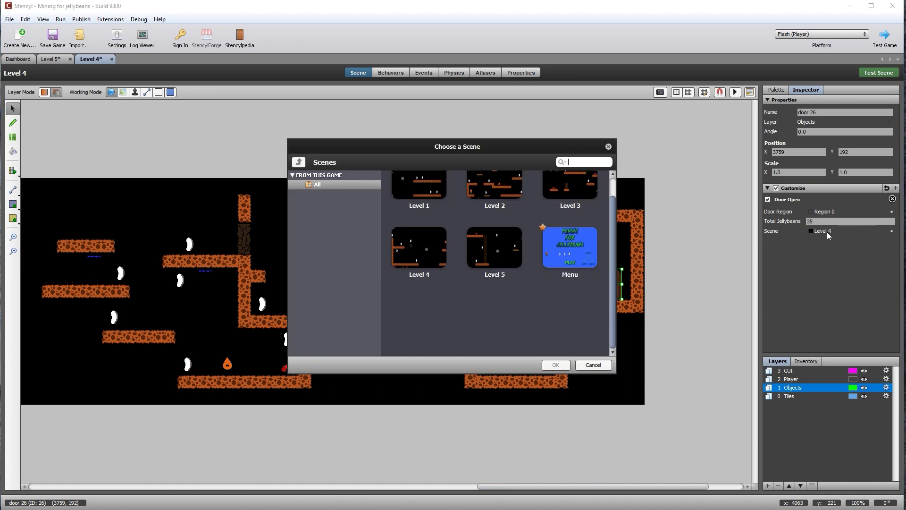
left_click(503, 249)
left_click(555, 366)
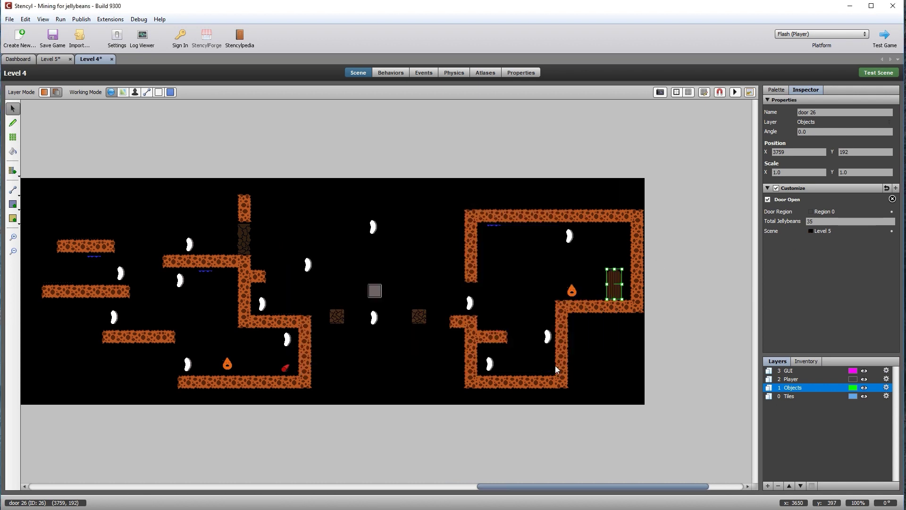
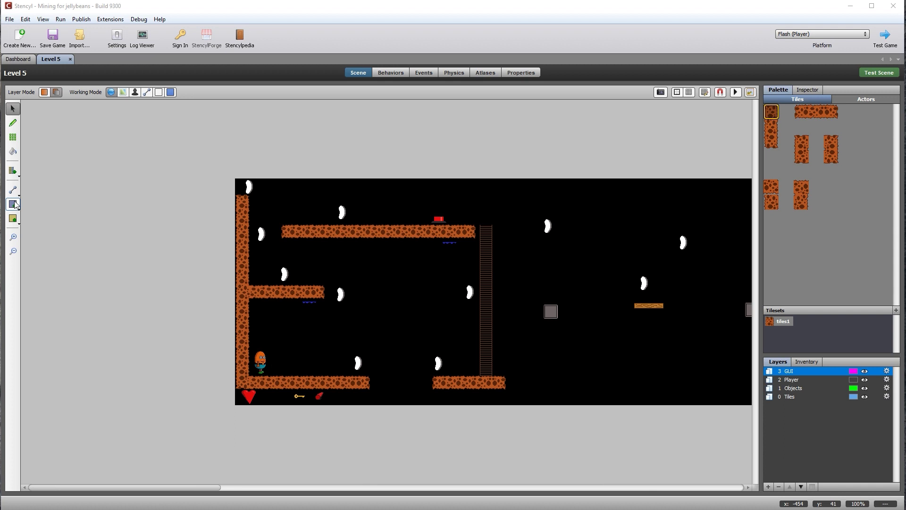
Draw a rectangular region over the full height of the ladder in Level 5.
left_click(13, 205)
left_click_drag(477, 222, 498, 378)
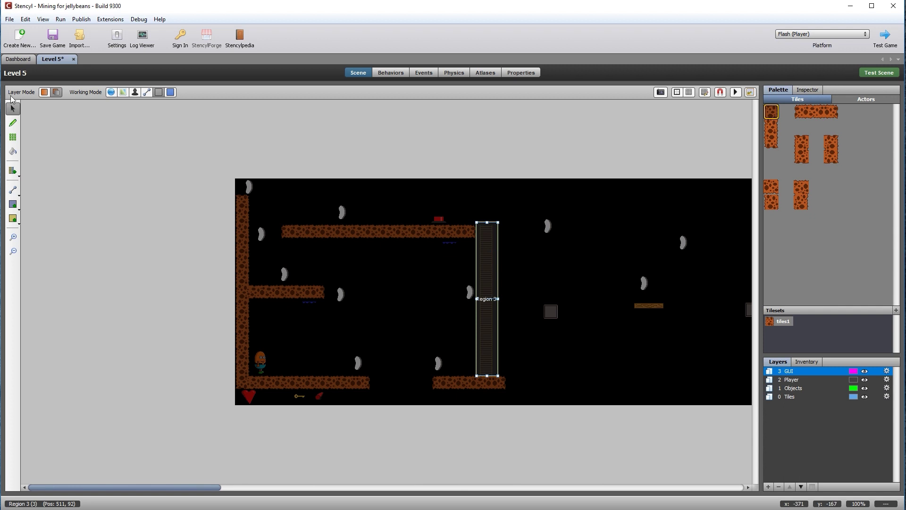
Create a Design Mode actor behavior named "climb ladder" and turn off the Crash Course prompt.
left_click(21, 60)
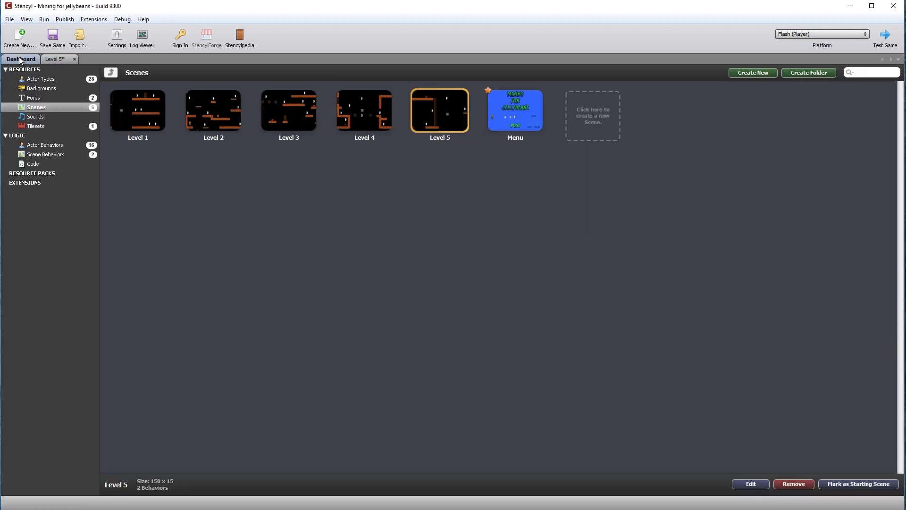
left_click(57, 147)
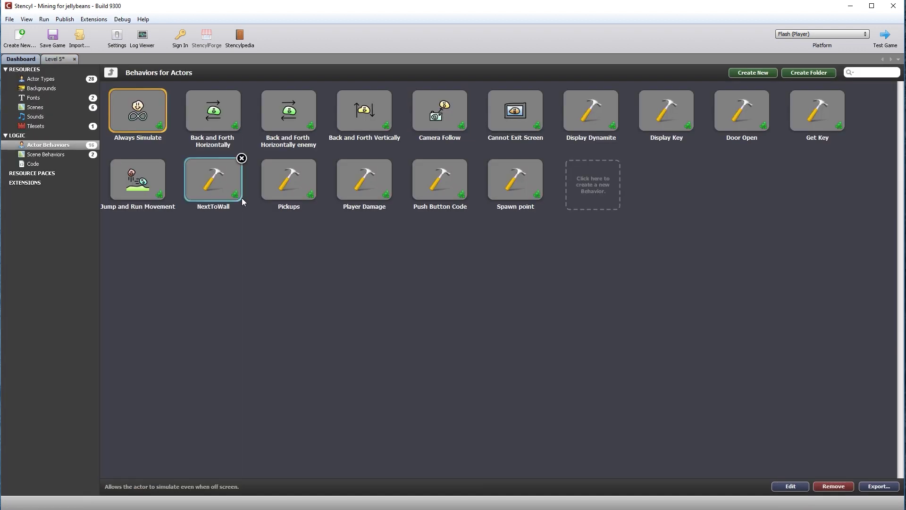
left_click(587, 187)
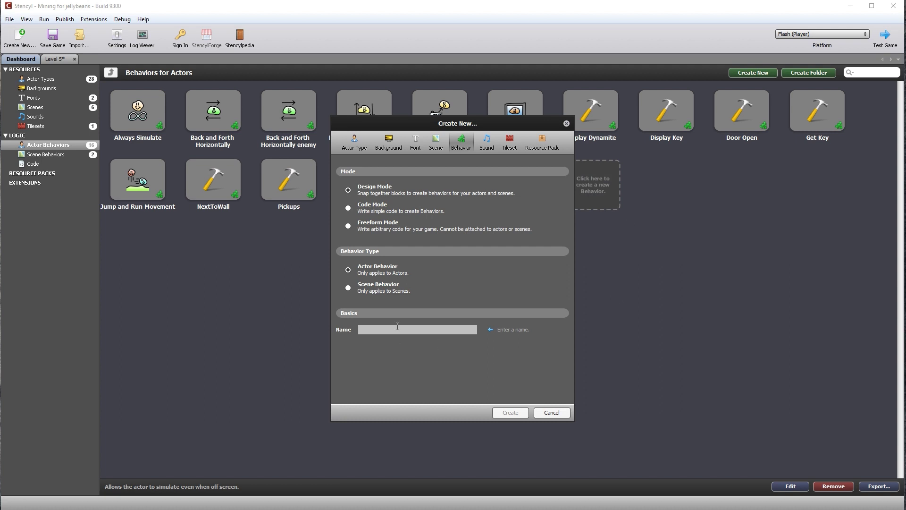
type("climb ladder")
left_click(510, 412)
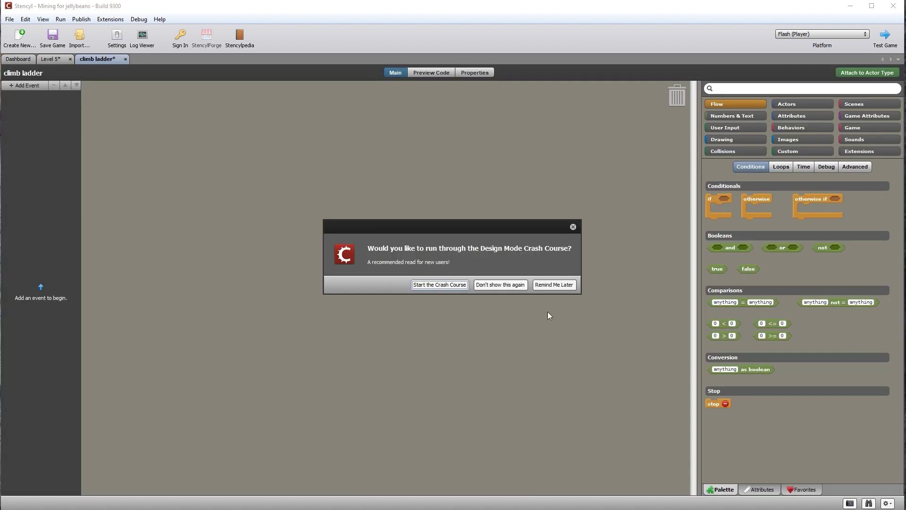
left_click(517, 287)
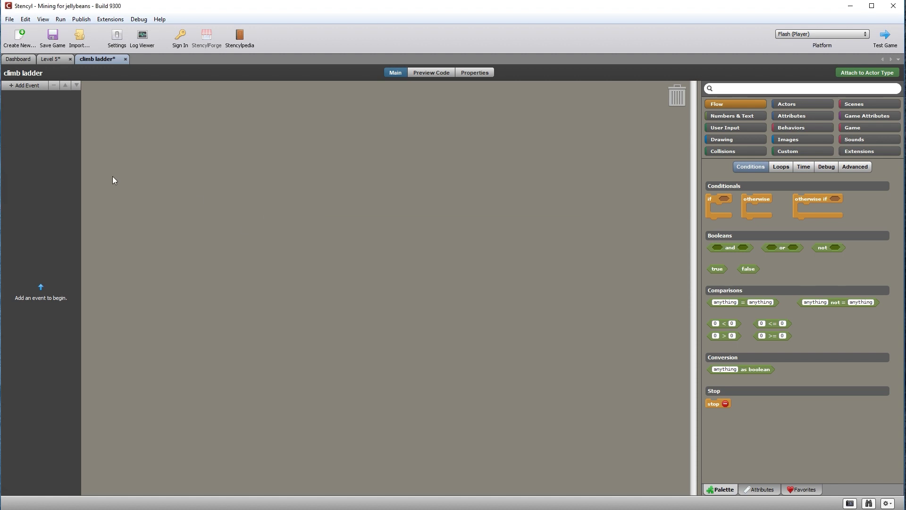
Add an event for an actor of type entering a region, and set its actor type to player.
left_click(13, 86)
mouse_move(32, 136)
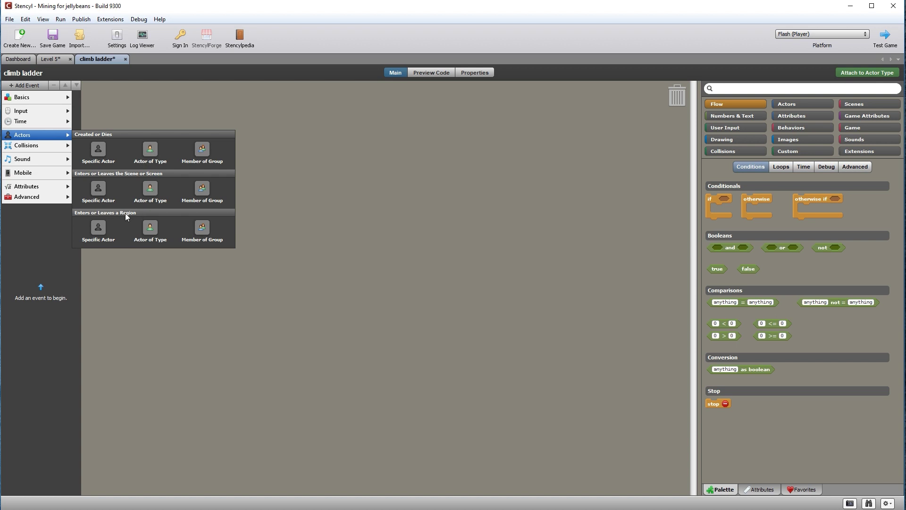
left_click(152, 228)
left_click(148, 94)
left_click(151, 95)
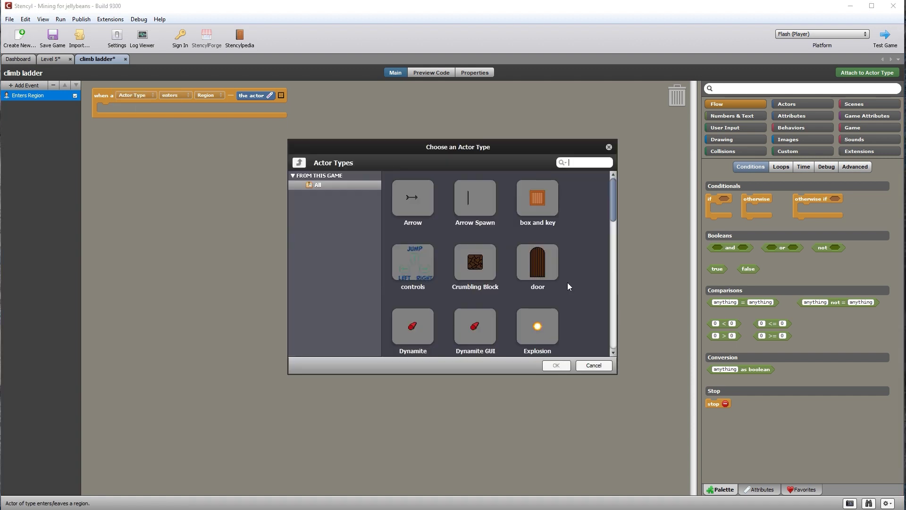
left_click_drag(613, 208, 614, 283)
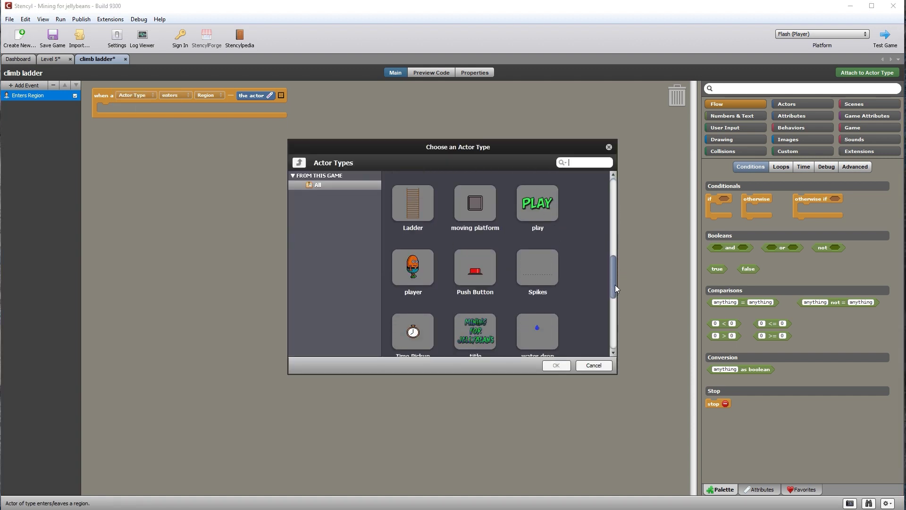
left_click(408, 267)
left_click(557, 366)
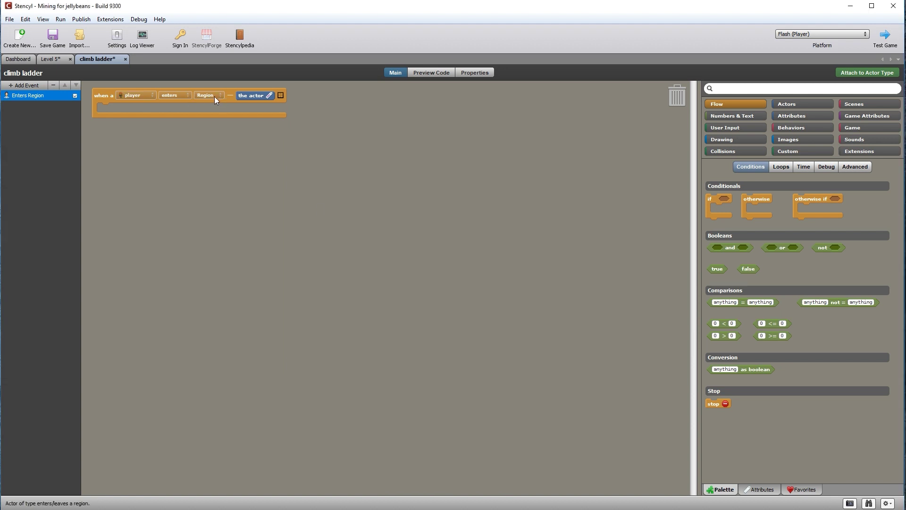
Create an attribute of type Region named "ladder region" in the climb ladder behavior.
left_click(808, 118)
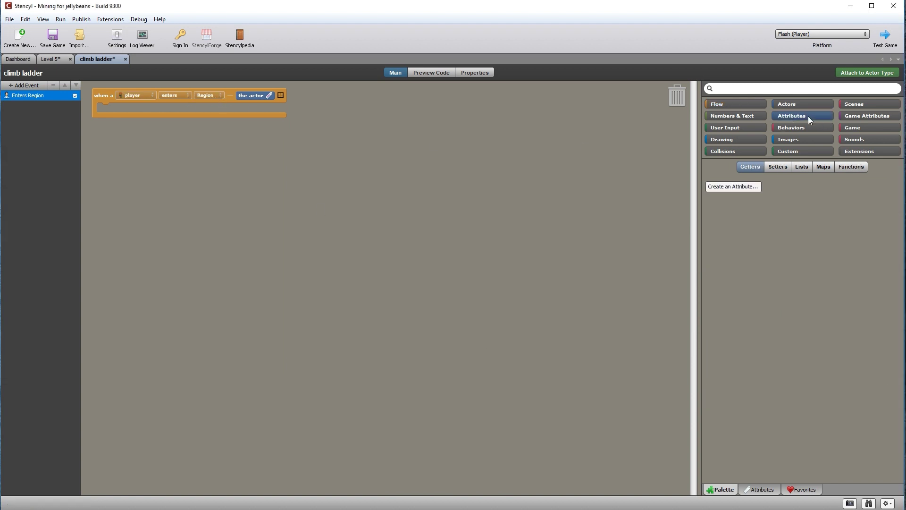
left_click(744, 188)
left_click(455, 243)
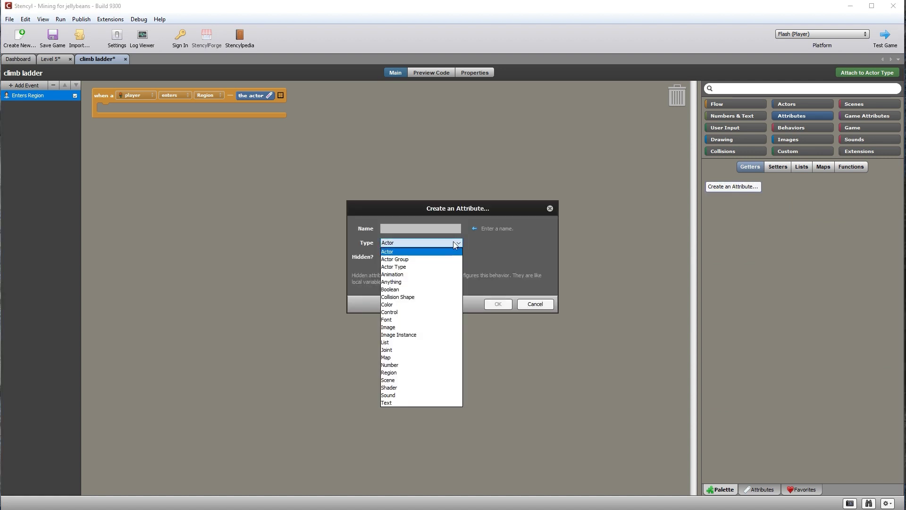
left_click(392, 372)
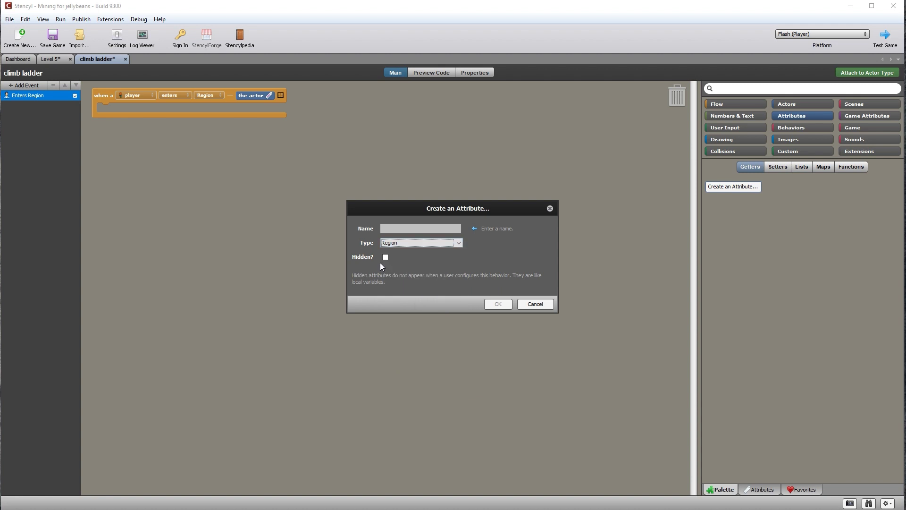
left_click(385, 228)
type("ladder region")
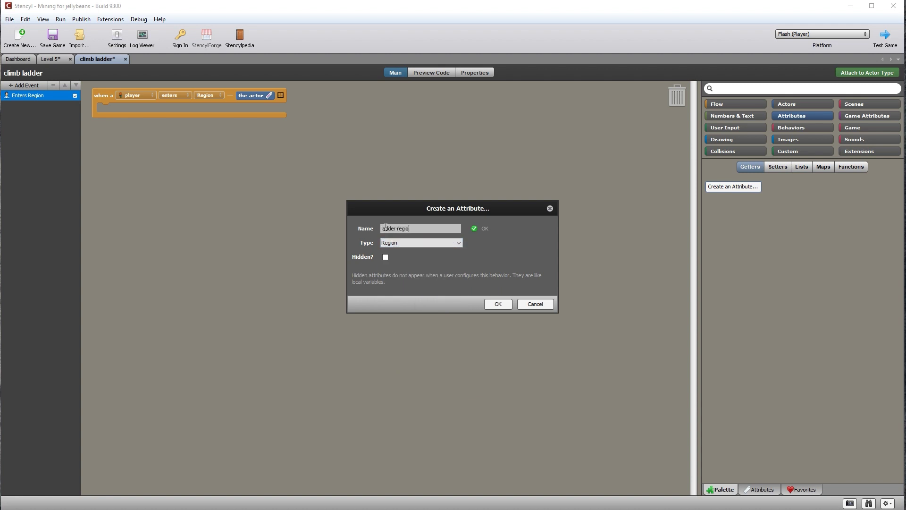
left_click(503, 304)
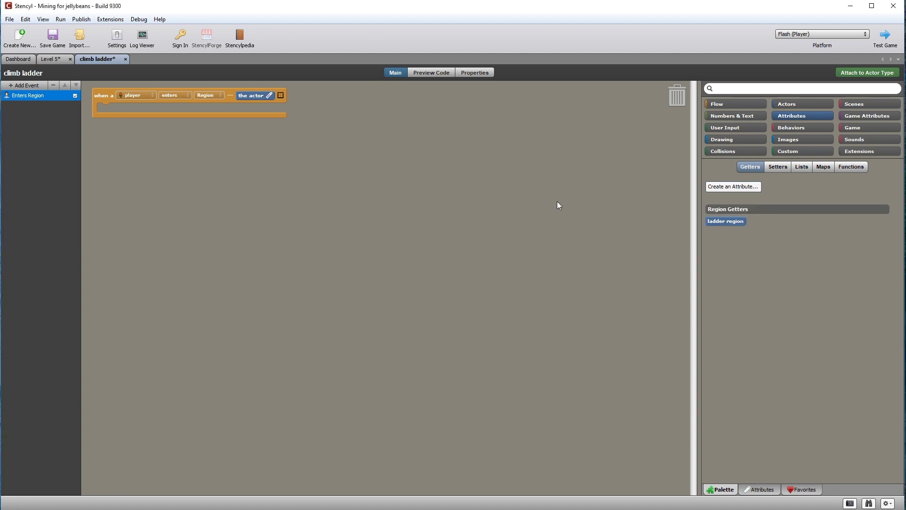
Set the region of the player's enters-region event to the ladder region attribute.
left_click(220, 95)
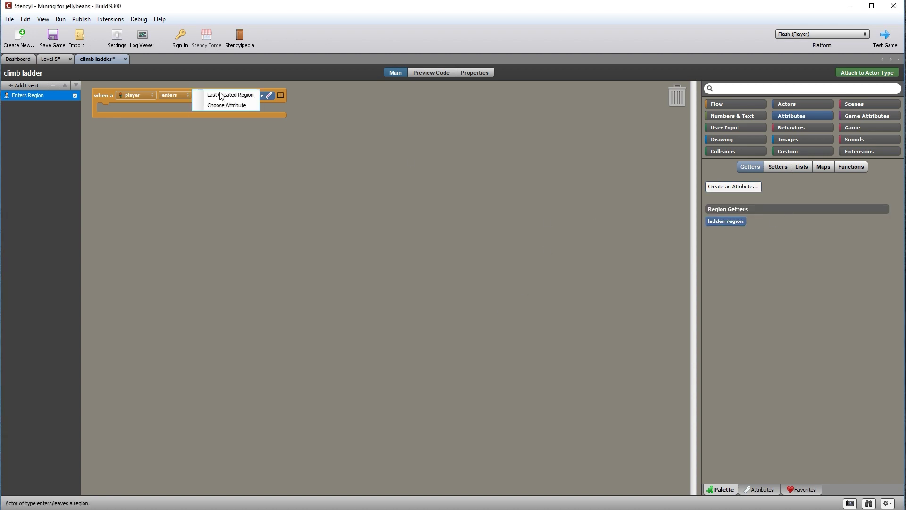
left_click(227, 105)
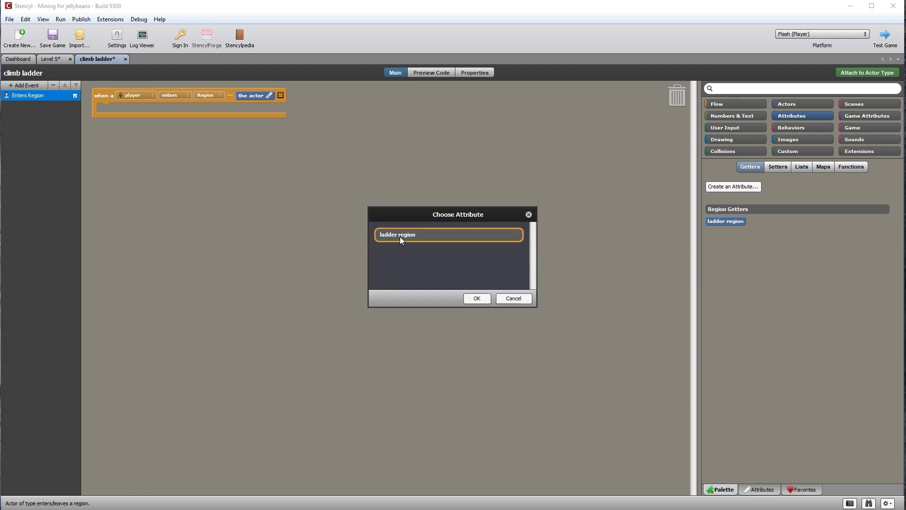
left_click(477, 298)
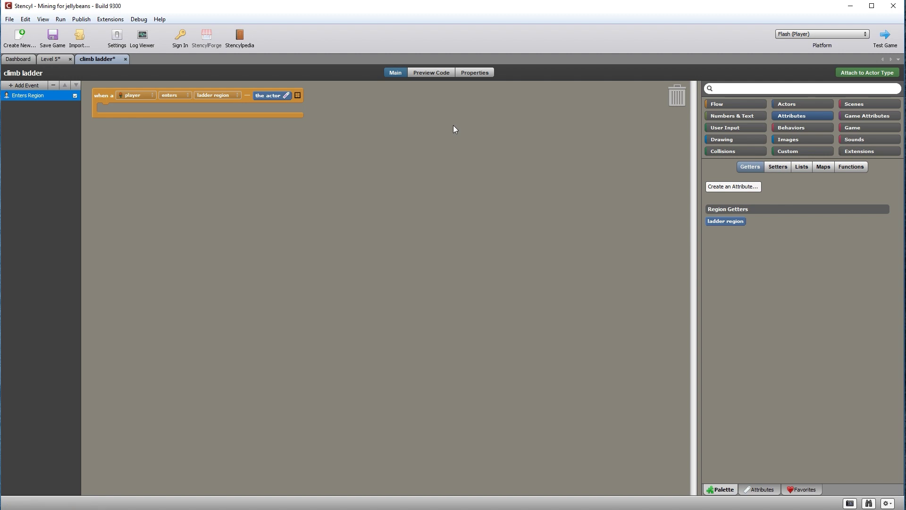
Create a Boolean attribute named "Climb" in the climb ladder behavior.
left_click(734, 187)
left_click(429, 245)
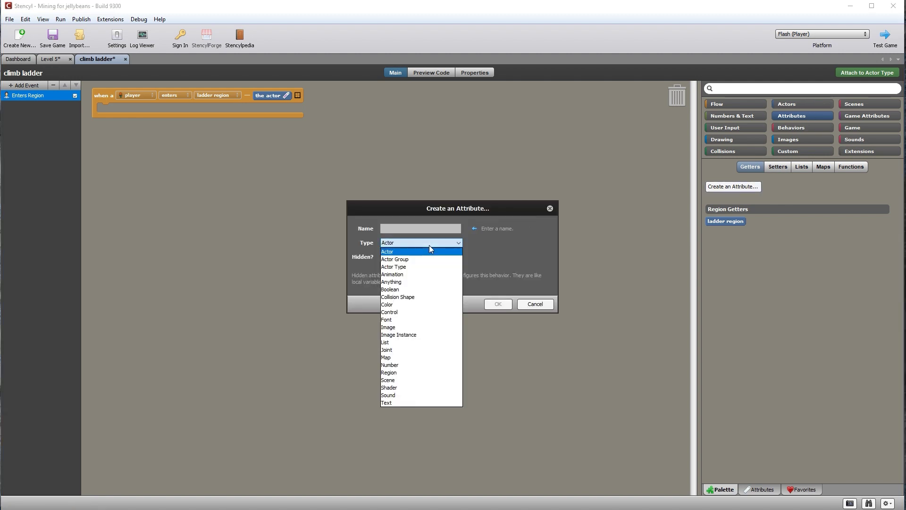
left_click(398, 290)
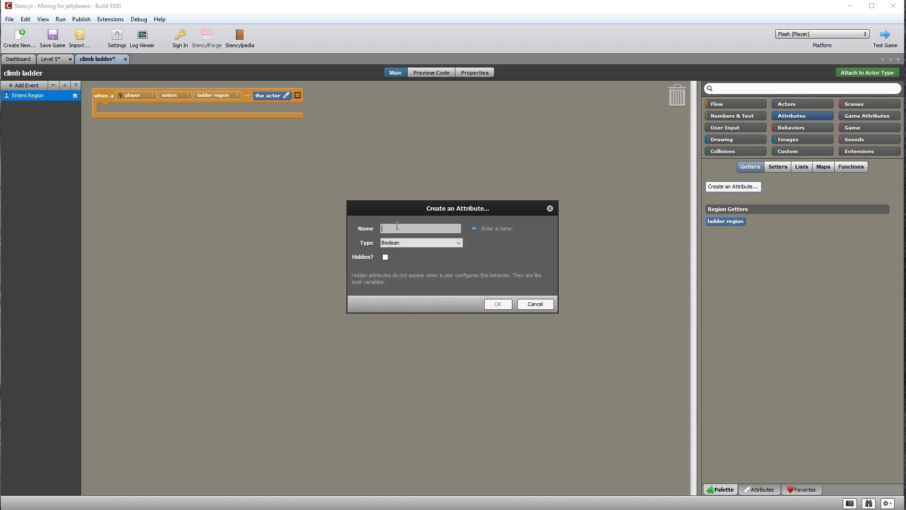
type("Climb")
left_click(489, 305)
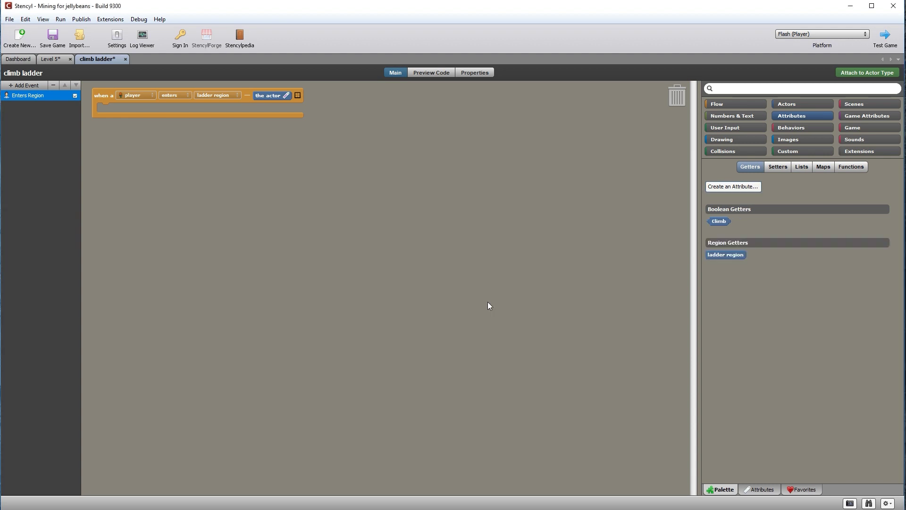
Add a block to the Enters Region event that sets Climb to true.
left_click(777, 167)
left_click_drag(721, 223, 109, 108)
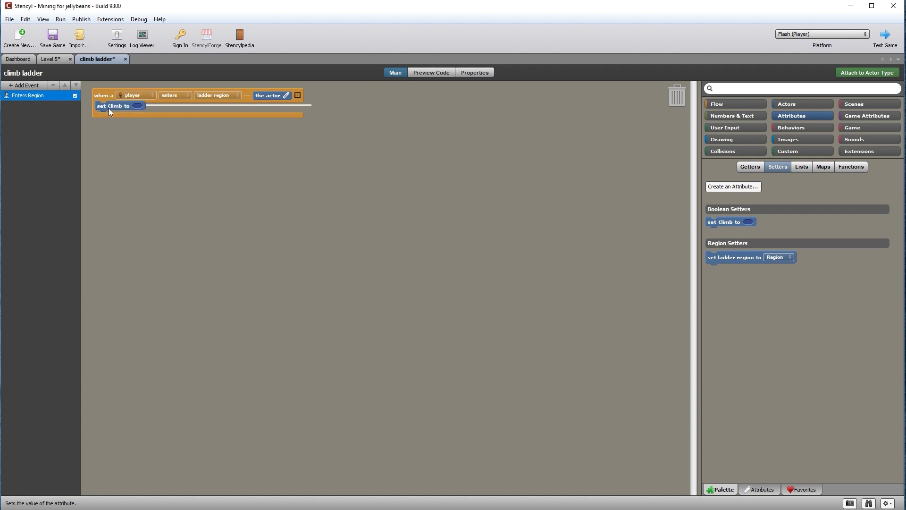
left_click(139, 109)
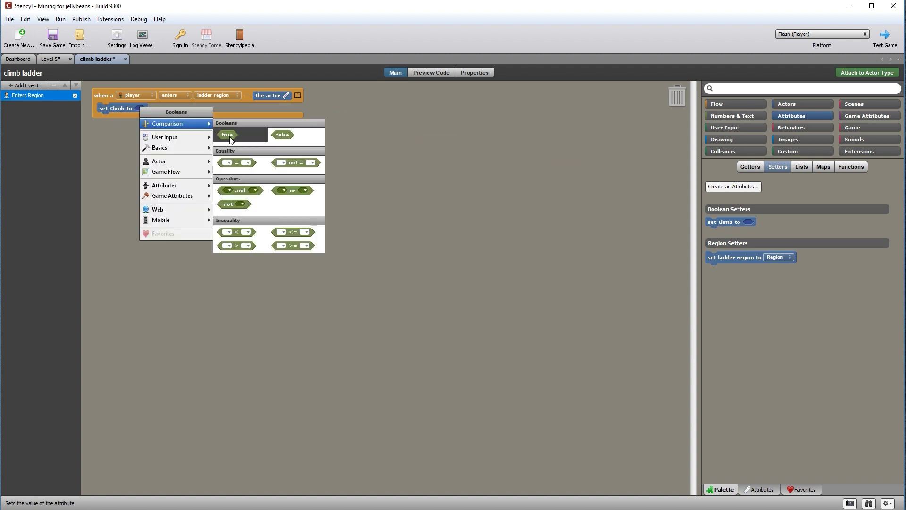
left_click(229, 136)
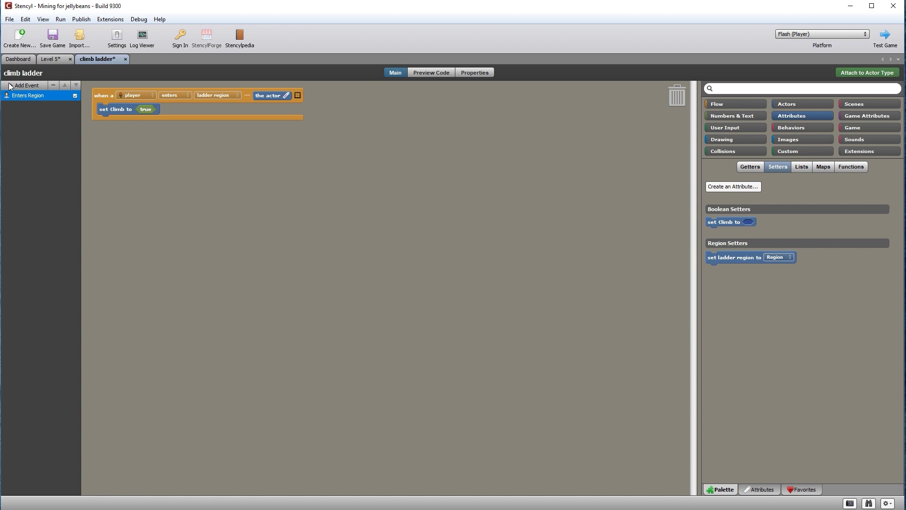
Duplicate the Enters Region event and rename the copy "Exits Region".
right_click(23, 96)
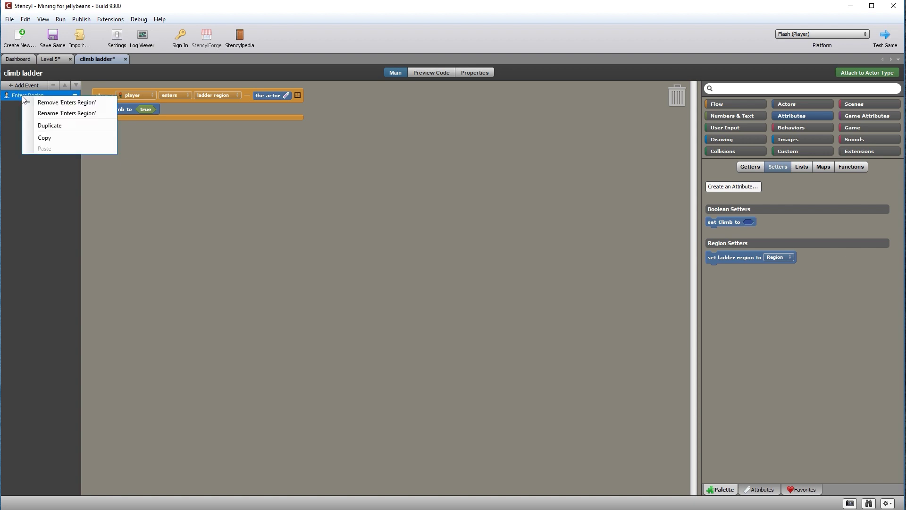
left_click(53, 126)
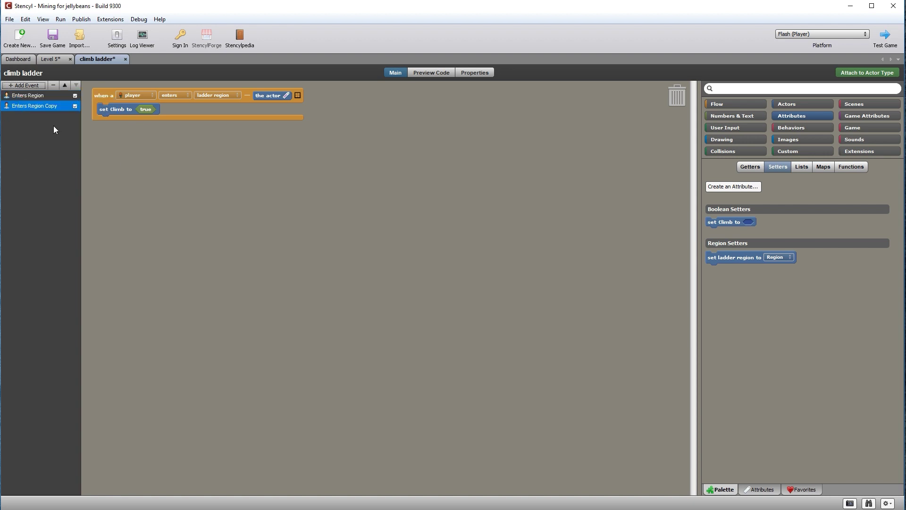
double_click(31, 106)
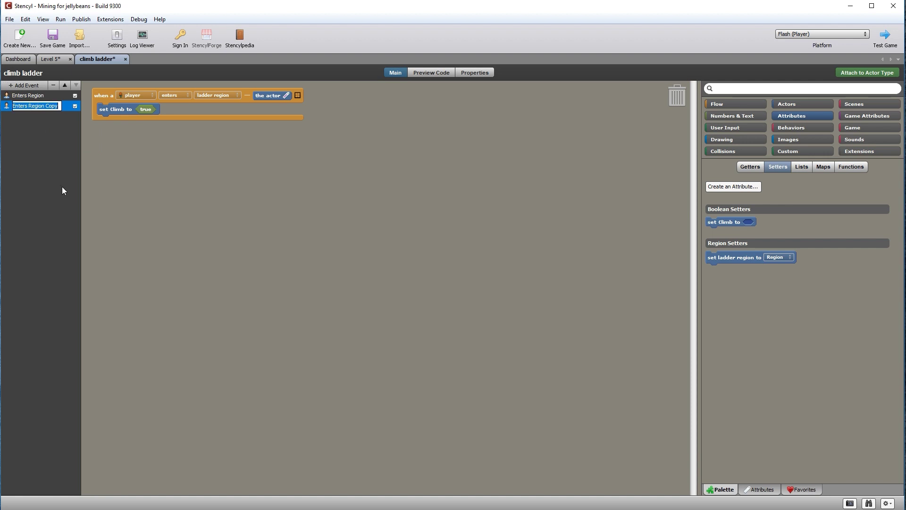
type("Exits Region")
key("Return")
Switch the Exits Region event's trigger to exits and make it set Climb to false.
left_click(181, 94)
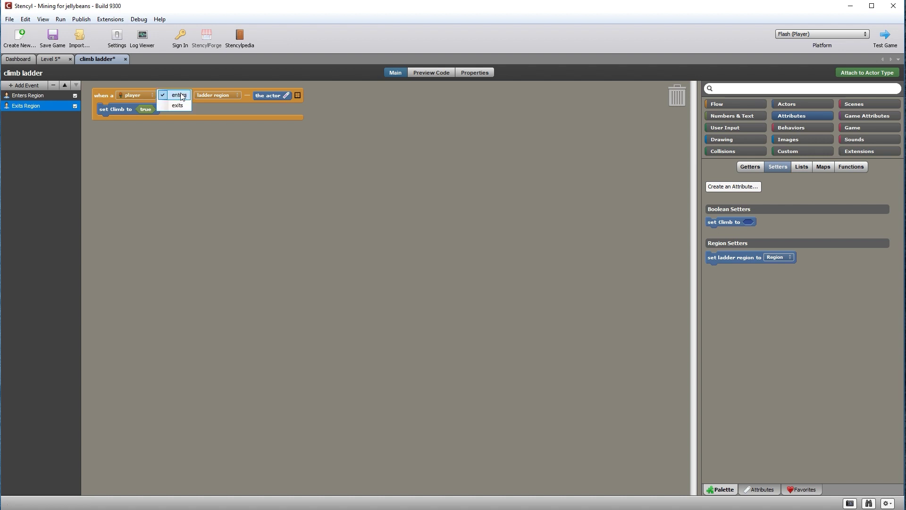
left_click(175, 106)
left_click_drag(142, 111, 676, 100)
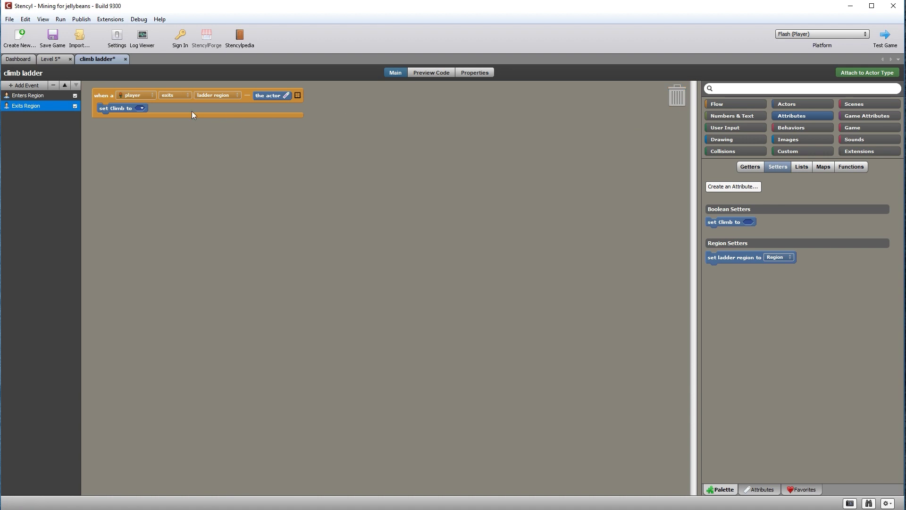
left_click(141, 108)
mouse_move(166, 124)
left_click(286, 135)
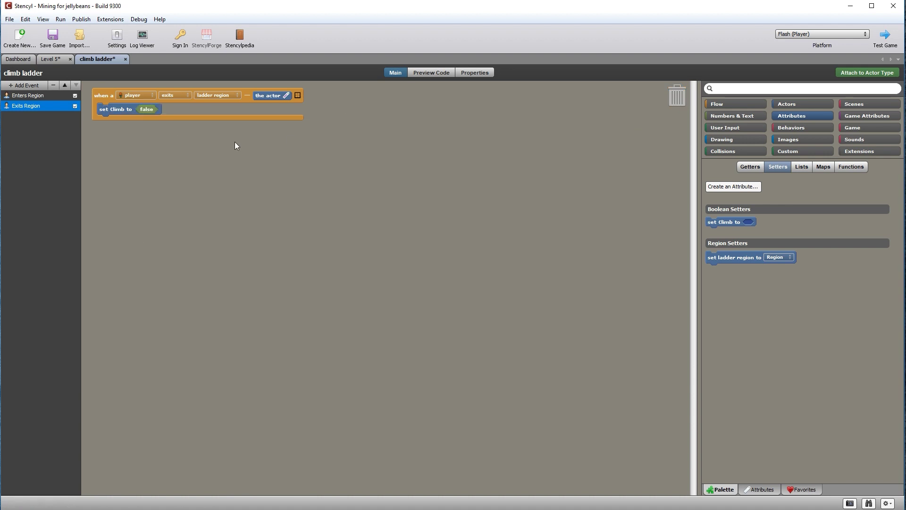
Add a When Updating event to the climb ladder behavior.
left_click(14, 85)
mouse_move(26, 100)
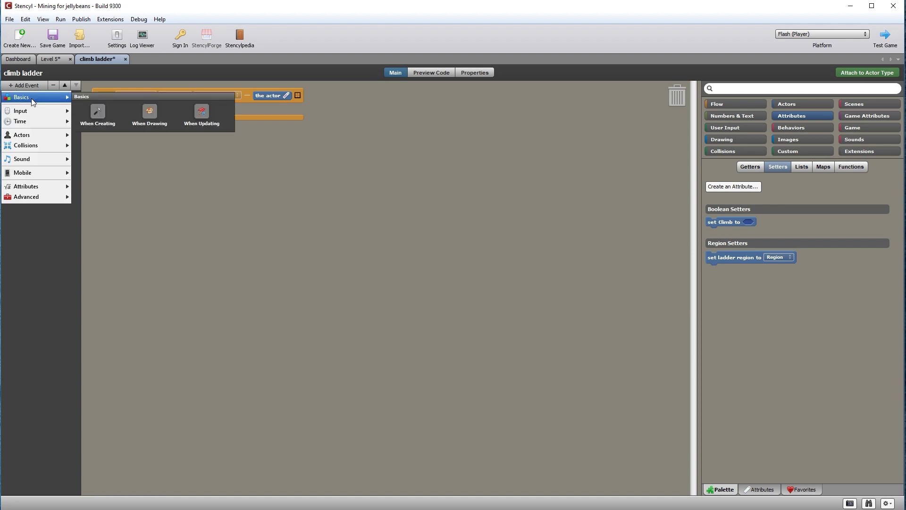
left_click(202, 117)
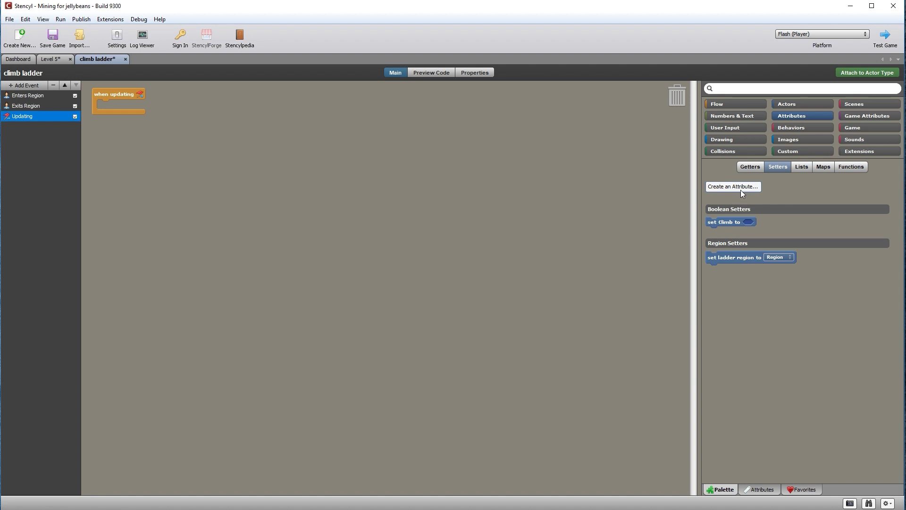
Create an attribute of type Actor named "Player" in the climb ladder behavior.
left_click(754, 170)
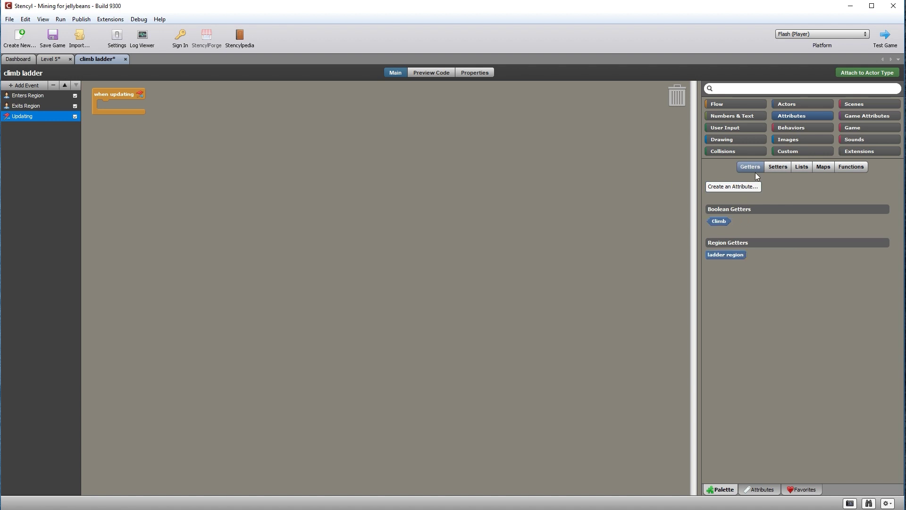
left_click(731, 188)
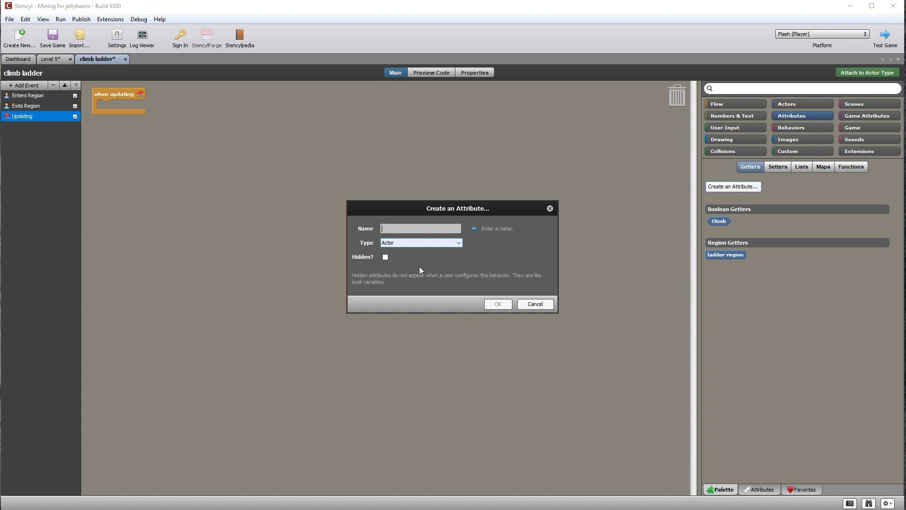
type("Player")
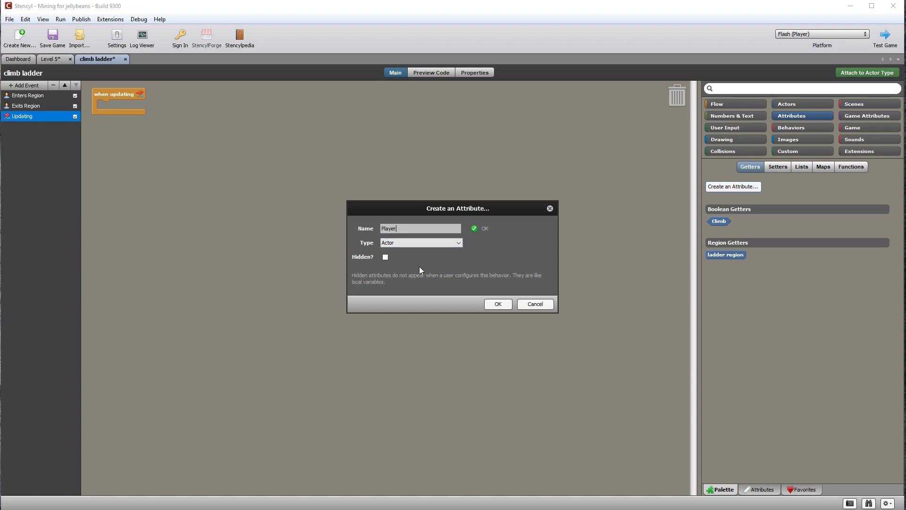
left_click(491, 307)
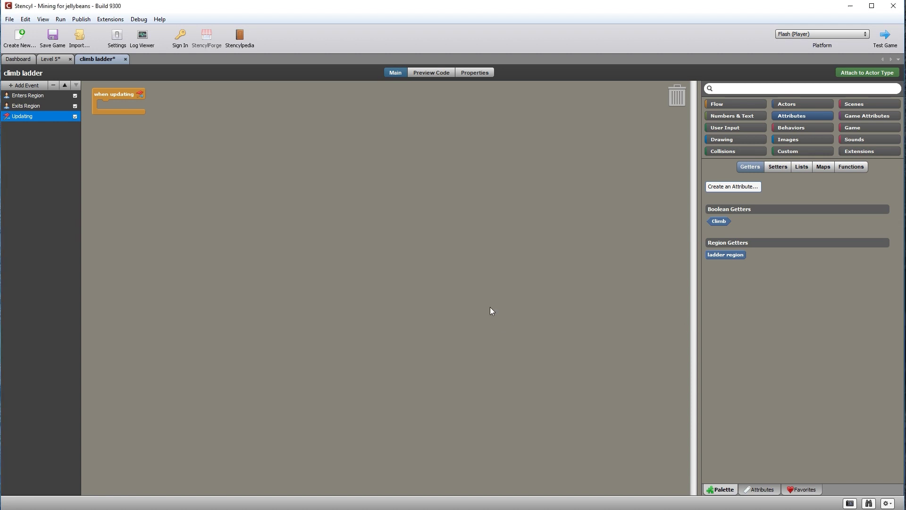
Create a Boolean attribute named "Still" in the climb ladder behavior.
left_click(727, 188)
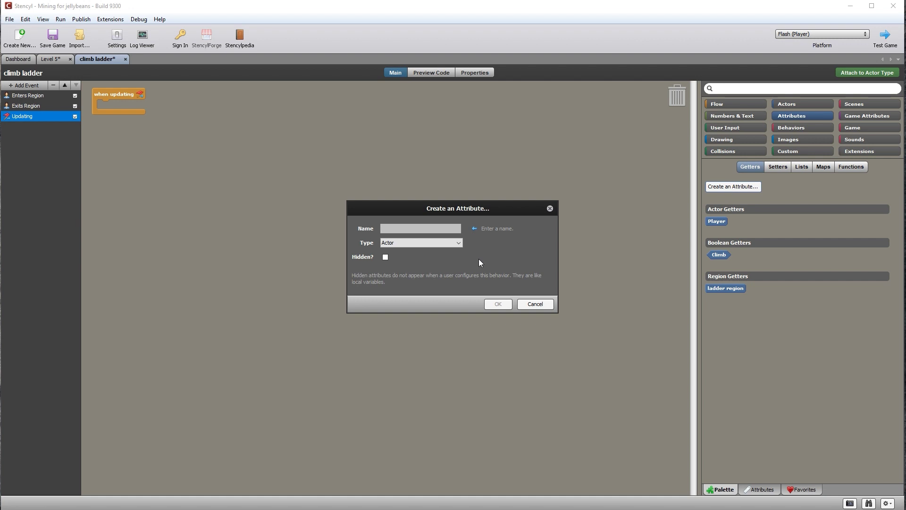
left_click(454, 243)
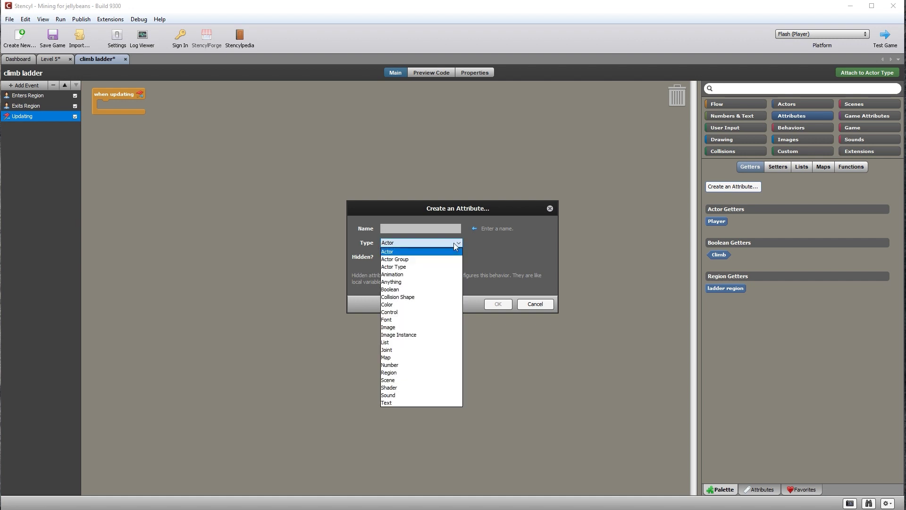
left_click(395, 290)
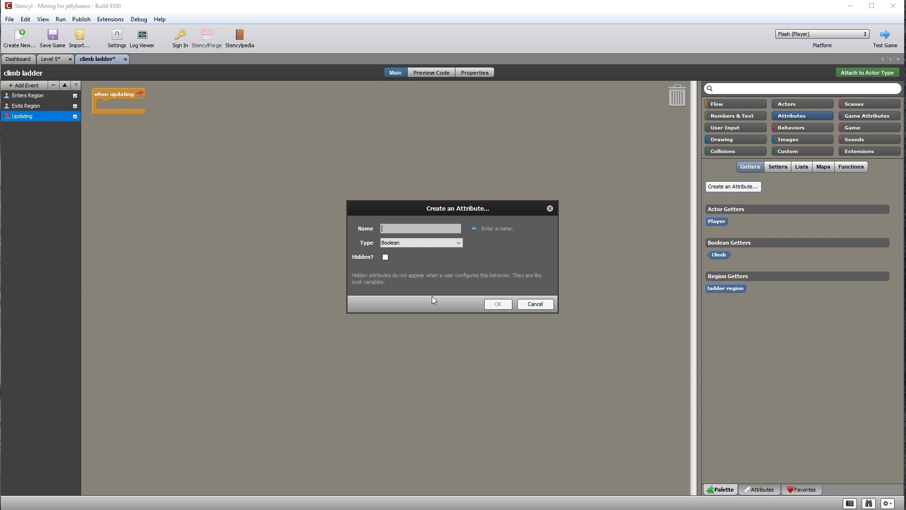
type("Still")
left_click(497, 305)
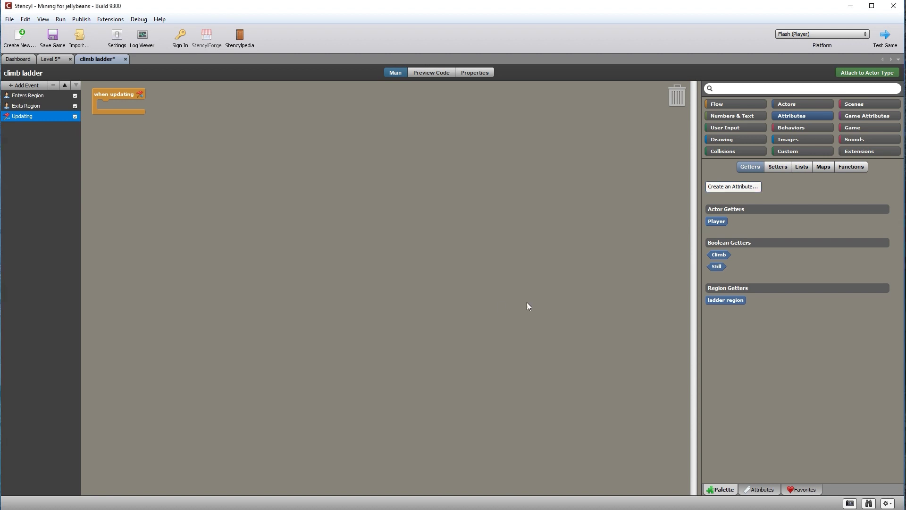
Add an if block to the Updating event with the condition that the up control is down.
left_click(726, 105)
left_click_drag(715, 199, 107, 109)
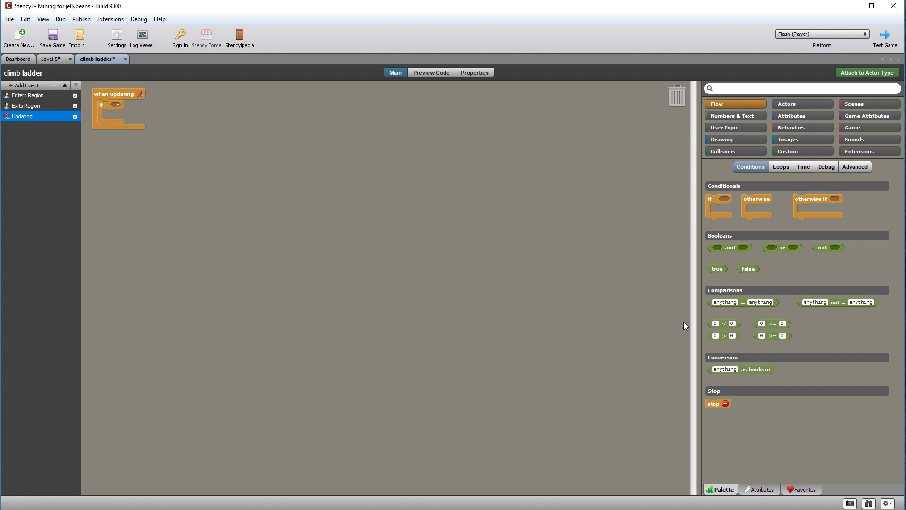
left_click_drag(745, 303, 366, 167)
left_click_drag(677, 93, 678, 93)
left_click(730, 128)
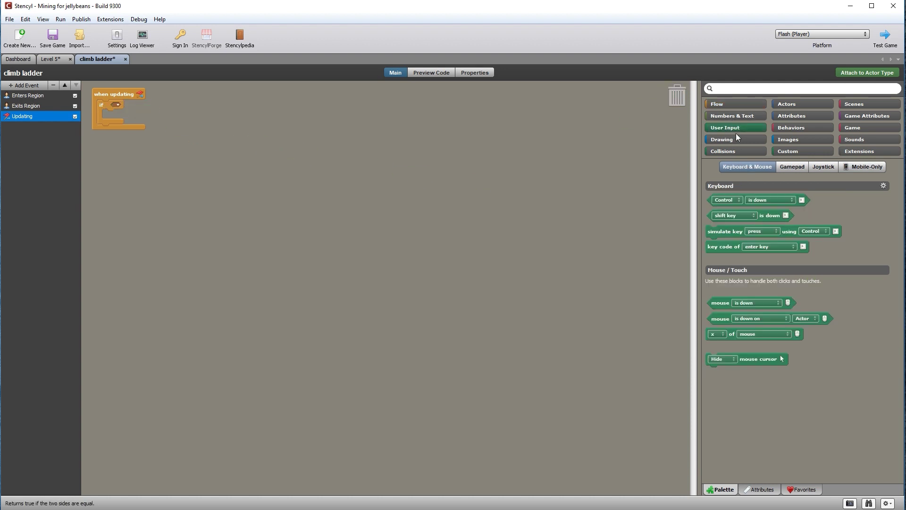
left_click_drag(746, 206, 148, 108)
left_click(140, 108)
left_click(140, 110)
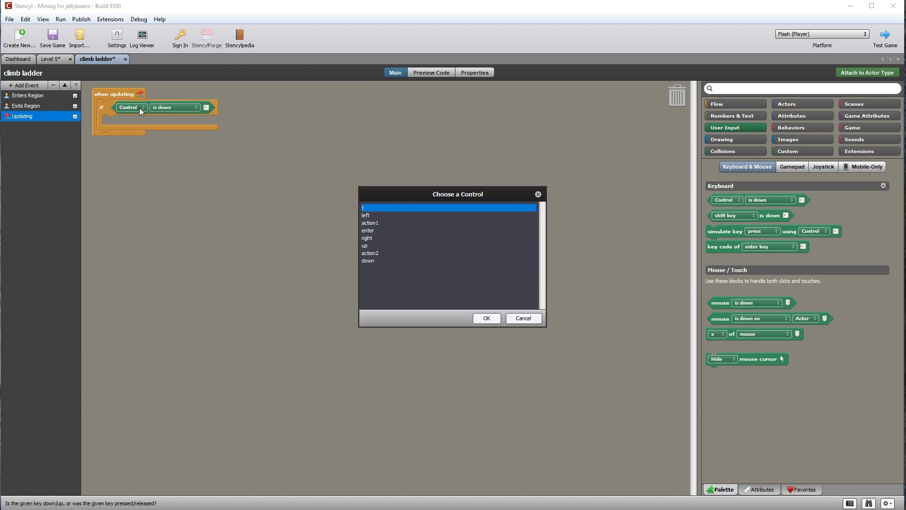
left_click(365, 246)
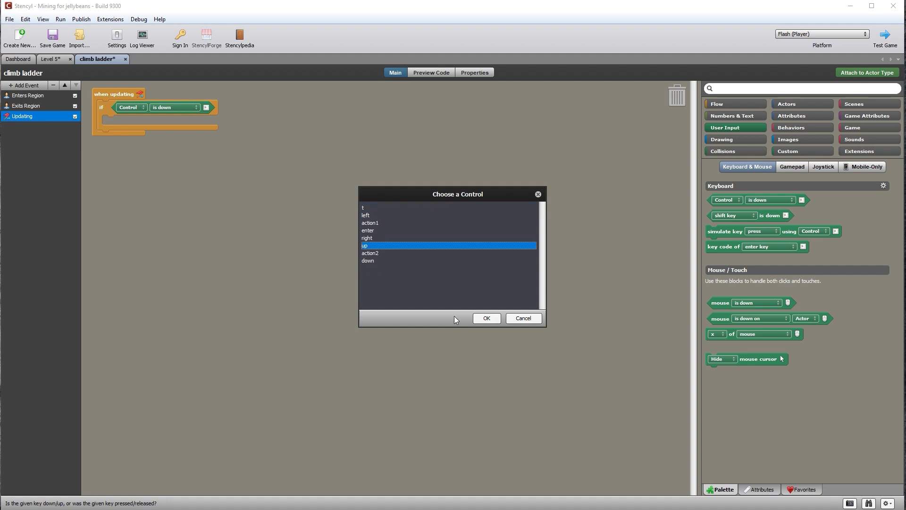
left_click(486, 318)
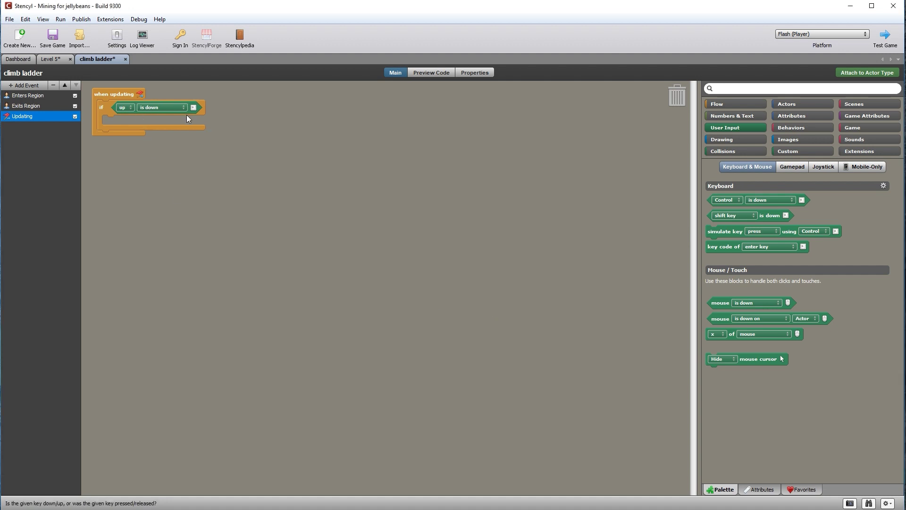
Add a block inside the up-is-down if block that sets Still to false.
left_click(806, 116)
left_click(787, 168)
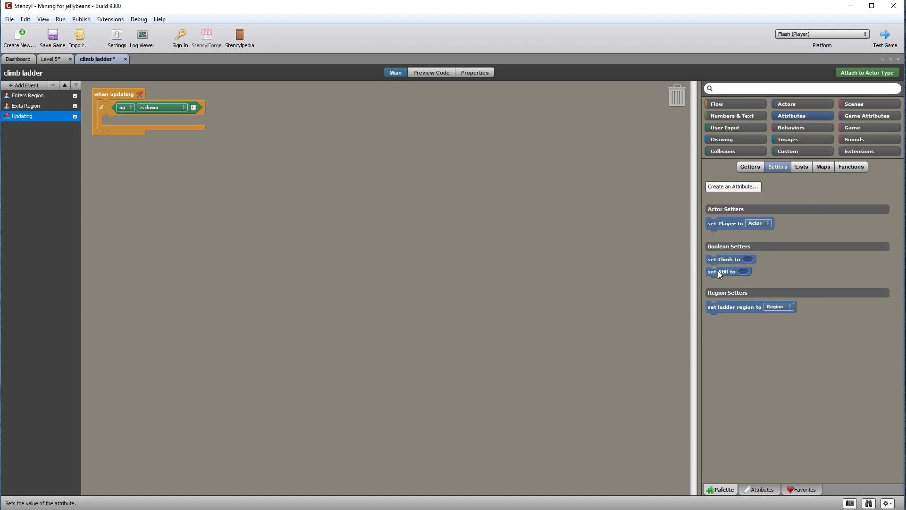
left_click_drag(723, 272, 125, 117)
left_click(141, 121)
mouse_move(162, 136)
left_click(285, 147)
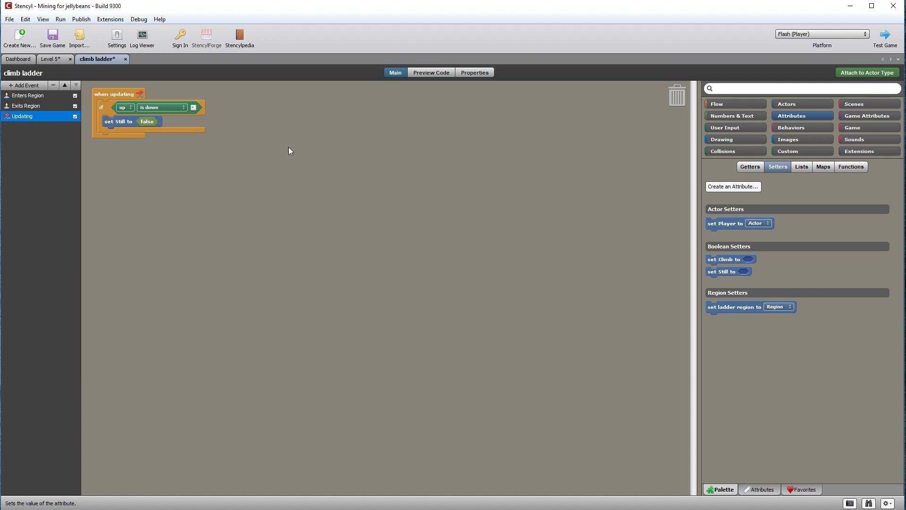
Add an otherwise block below the up-is-down if block that sets Still to true.
left_click(728, 103)
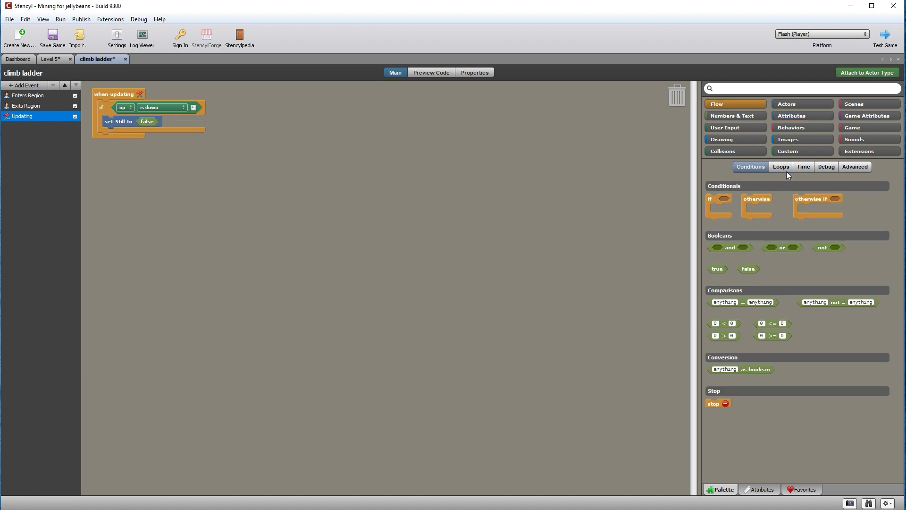
left_click_drag(755, 199, 117, 137)
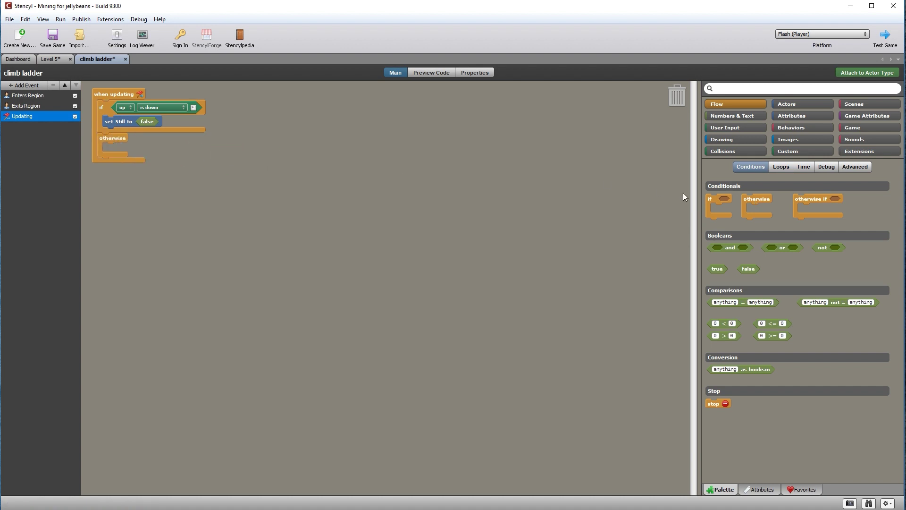
left_click(789, 116)
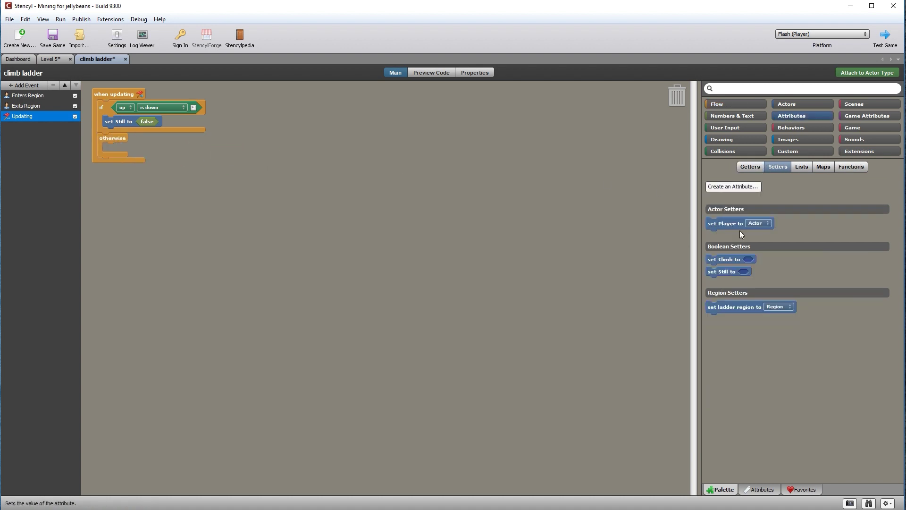
left_click_drag(723, 274, 123, 143)
left_click(143, 148)
mouse_move(175, 162)
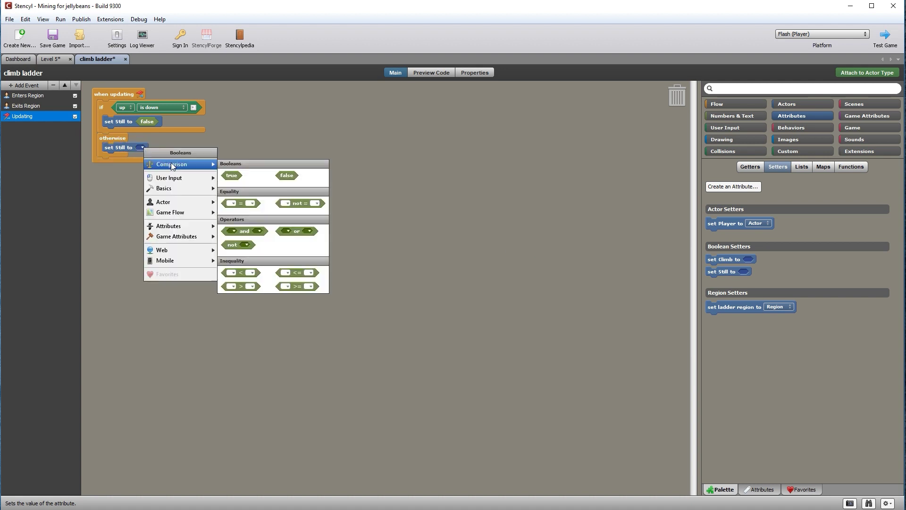
left_click(232, 176)
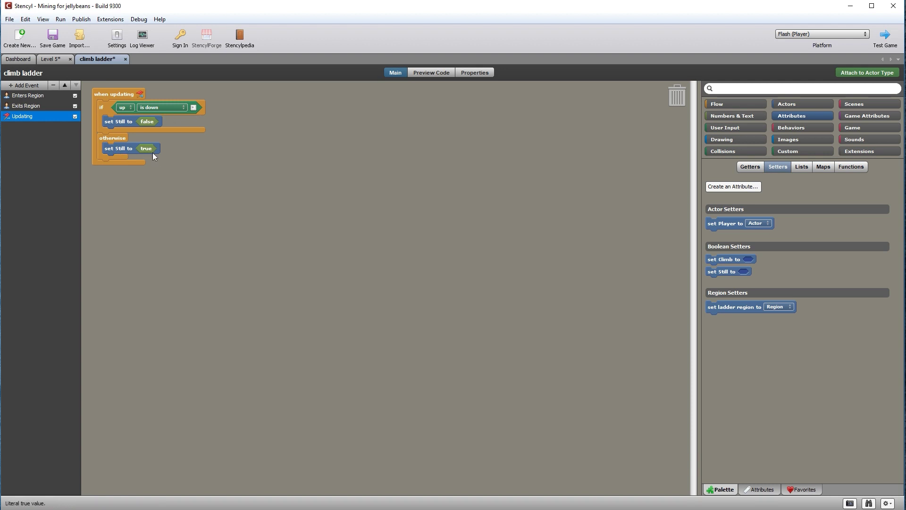
Add a second if block below the otherwise block and assemble a separate "and" condition from two equality comparisons.
left_click(751, 104)
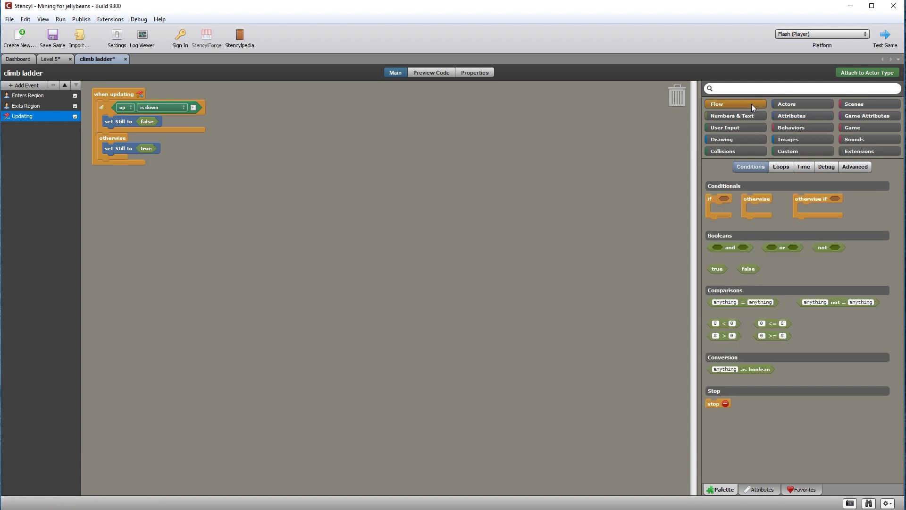
left_click_drag(713, 197, 135, 200)
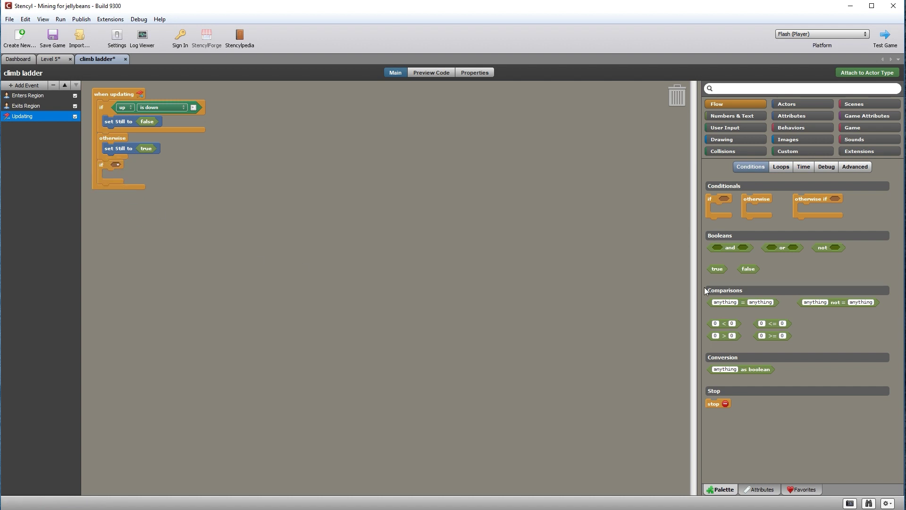
left_click_drag(729, 248, 356, 237)
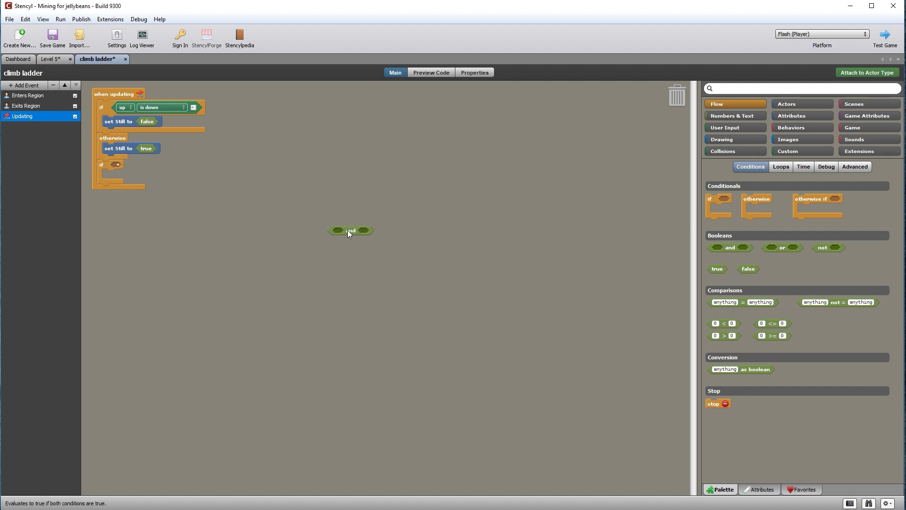
left_click_drag(743, 302, 336, 222)
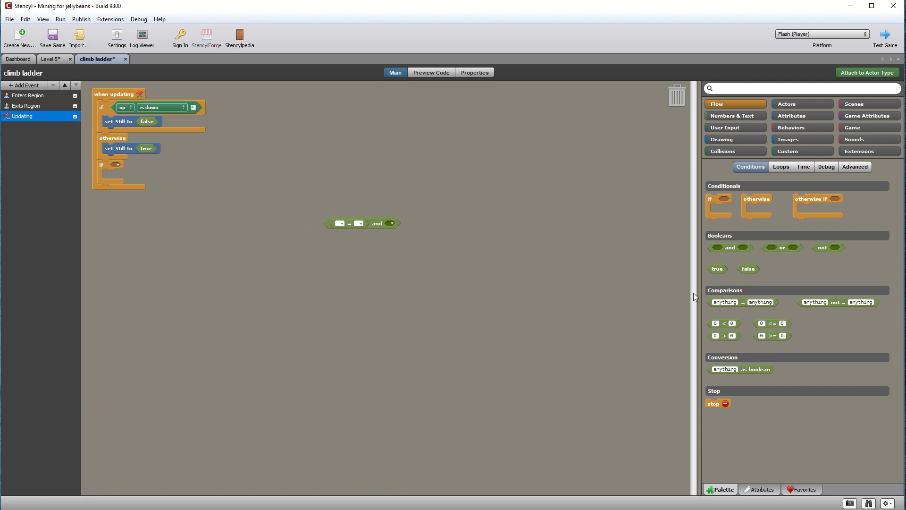
left_click_drag(743, 302, 419, 224)
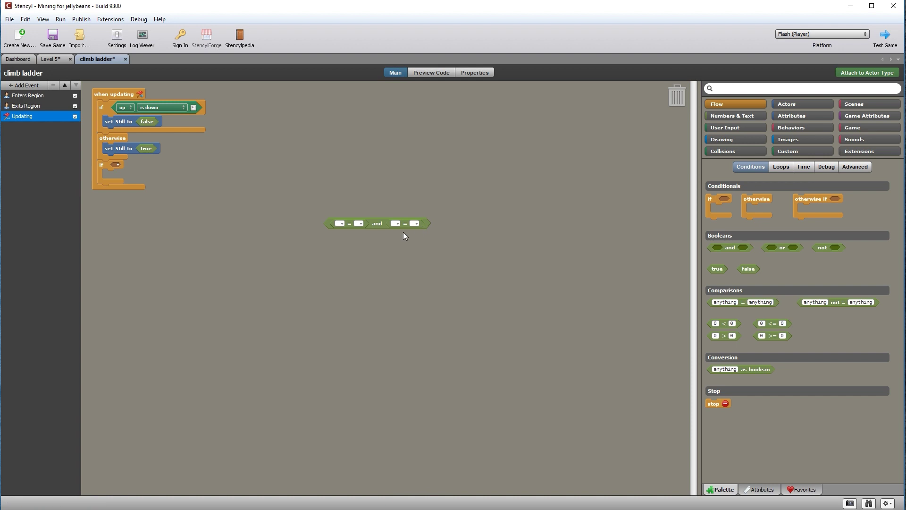
Fill the first comparison of the separate "and" condition so that the Climb attribute equals true.
left_click(820, 116)
left_click(751, 168)
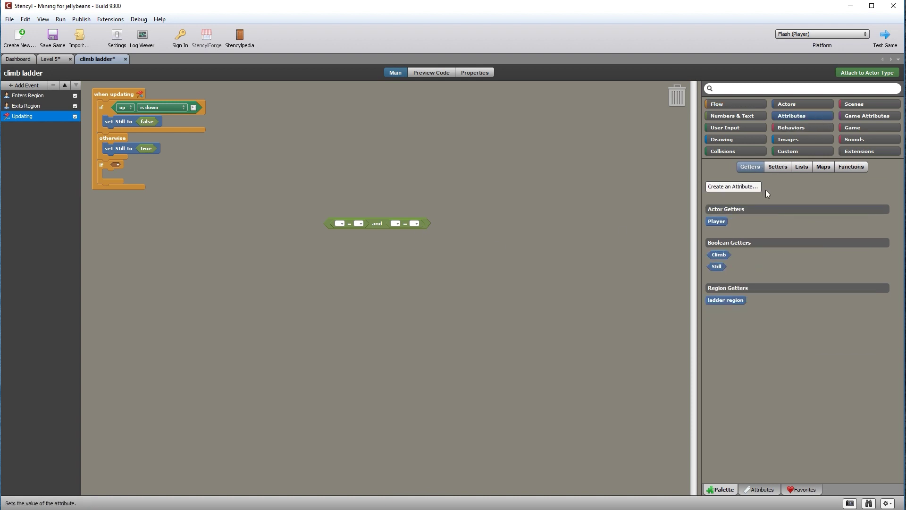
left_click_drag(720, 255, 361, 230)
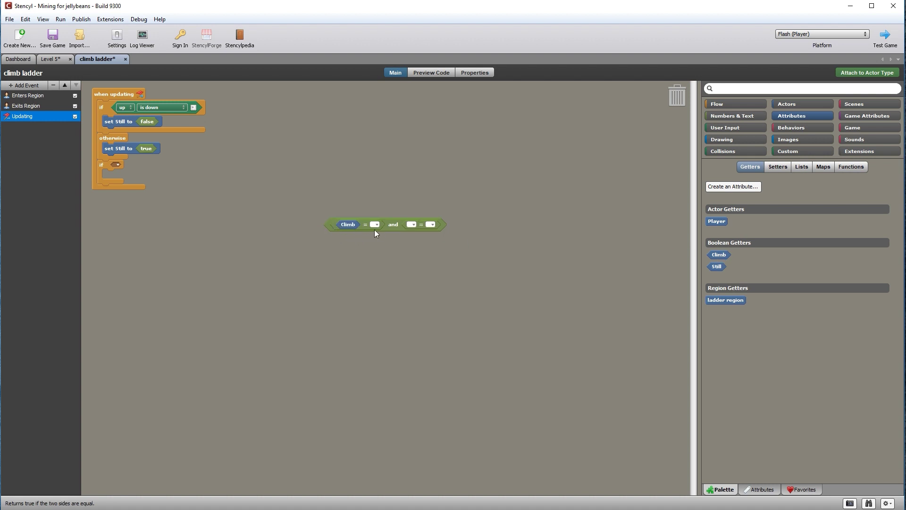
left_click(379, 227)
mouse_move(403, 253)
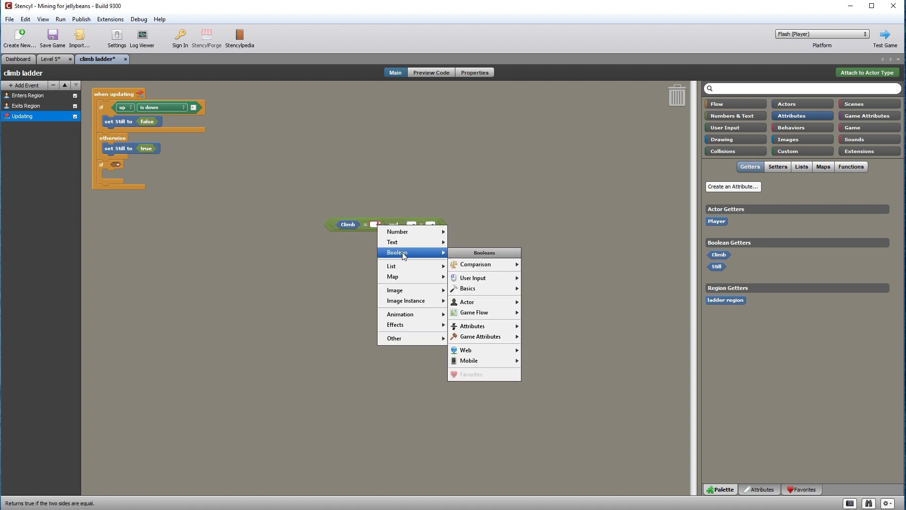
mouse_move(476, 265)
left_click(542, 280)
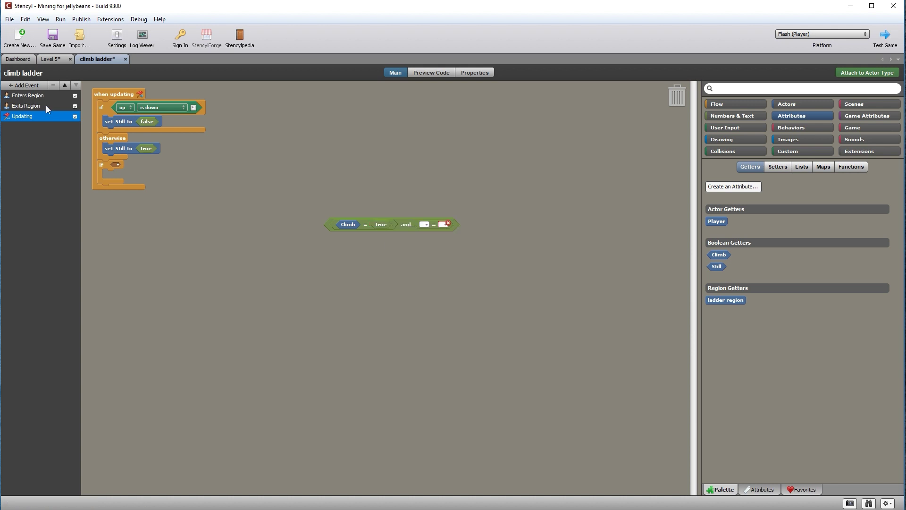
left_click(32, 96)
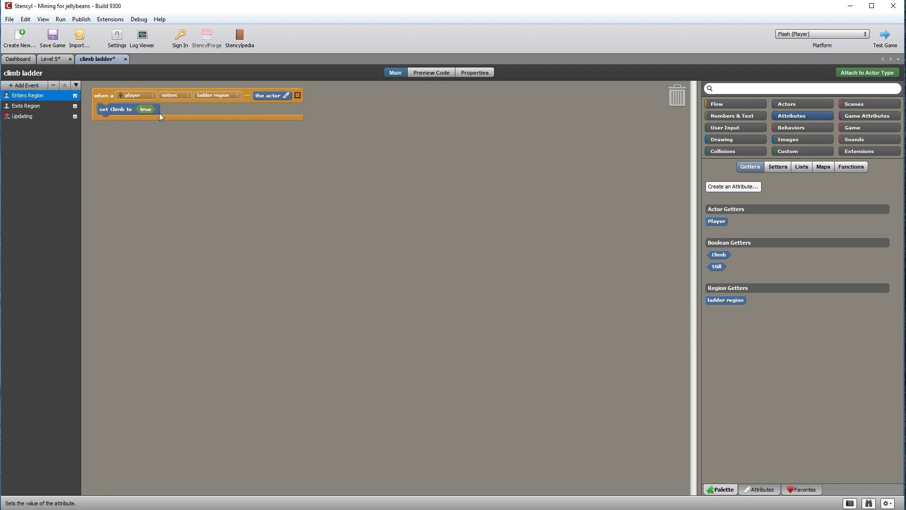
left_click(29, 117)
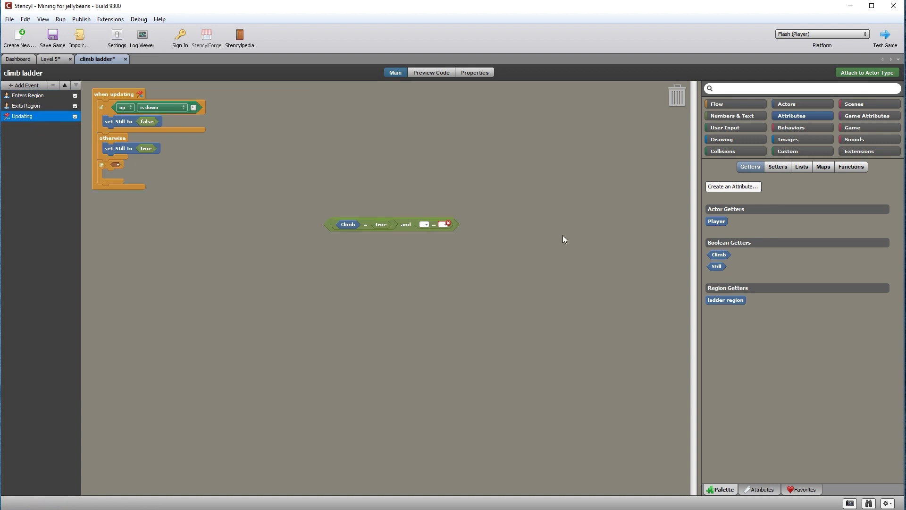
Complete the second comparison as Still equals false and put the whole "and" condition into the second if block.
left_click_drag(719, 270, 427, 224)
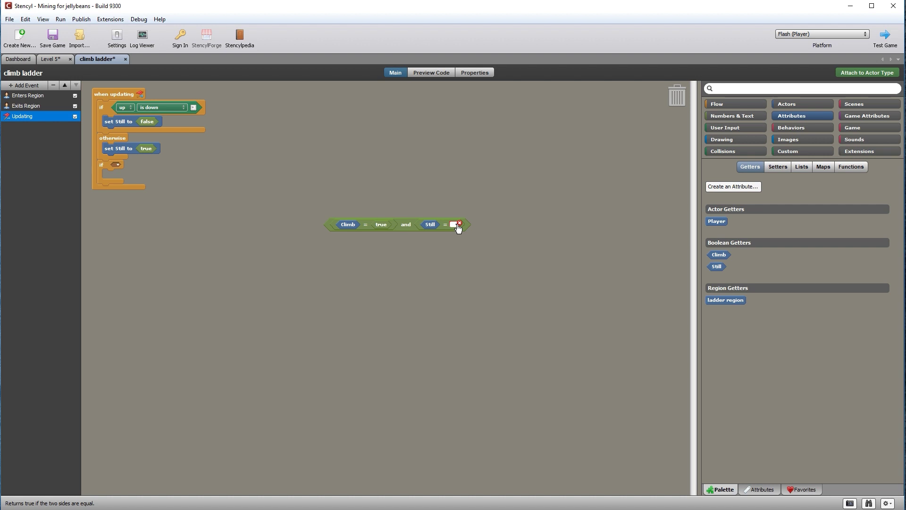
left_click(455, 225)
mouse_move(486, 253)
mouse_move(589, 268)
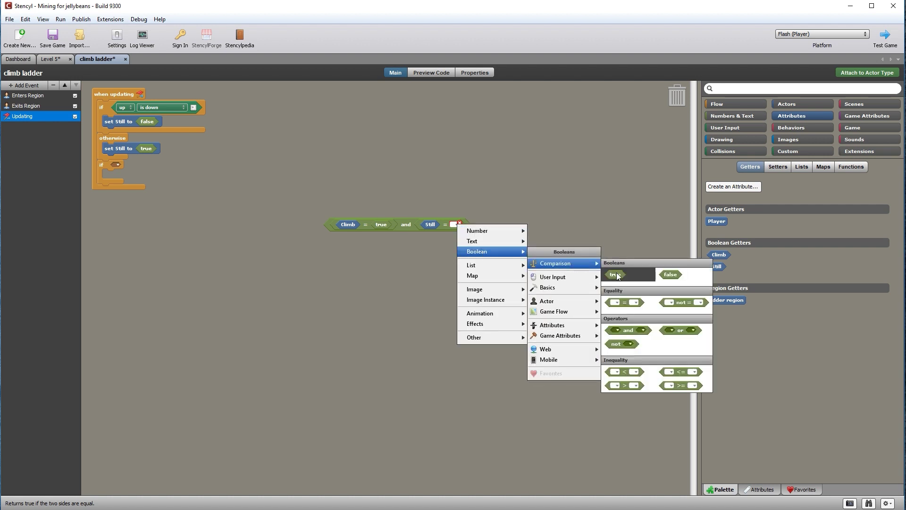
left_click(616, 275)
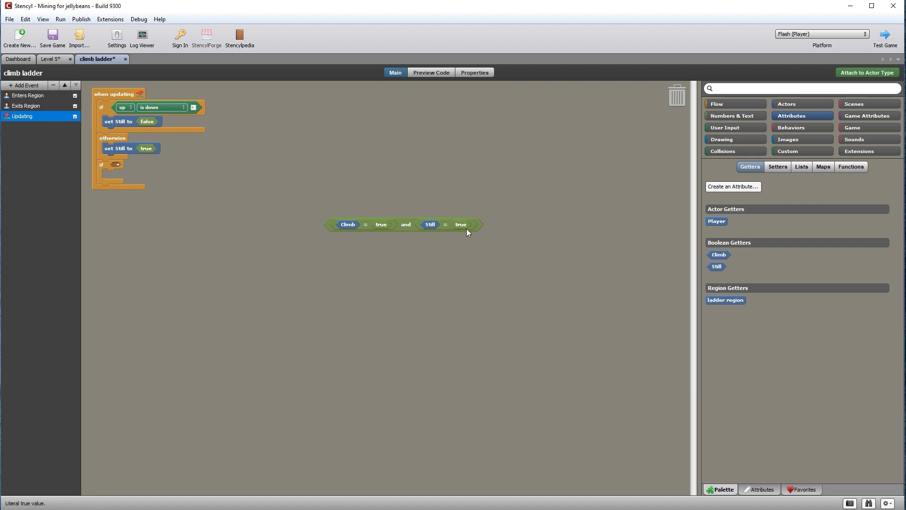
left_click_drag(683, 95, 683, 96)
left_click(455, 225)
mouse_move(503, 257)
mouse_move(555, 264)
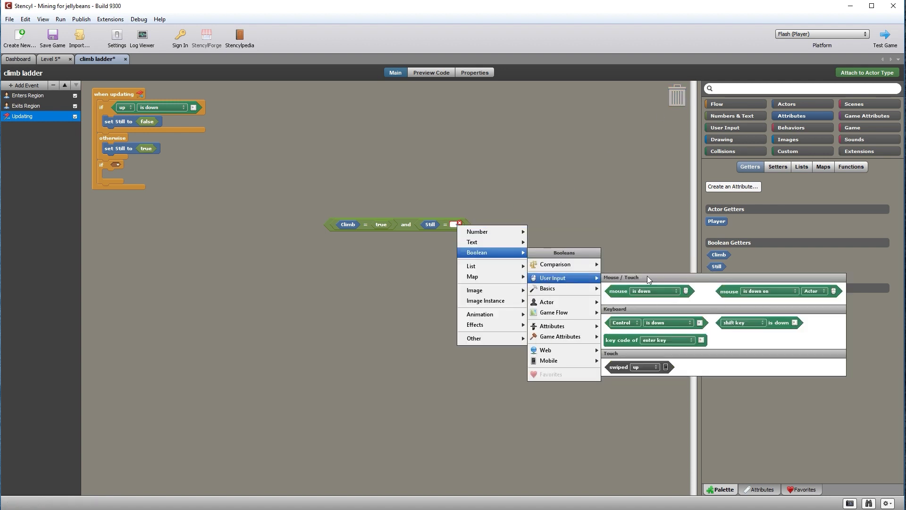
left_click(666, 276)
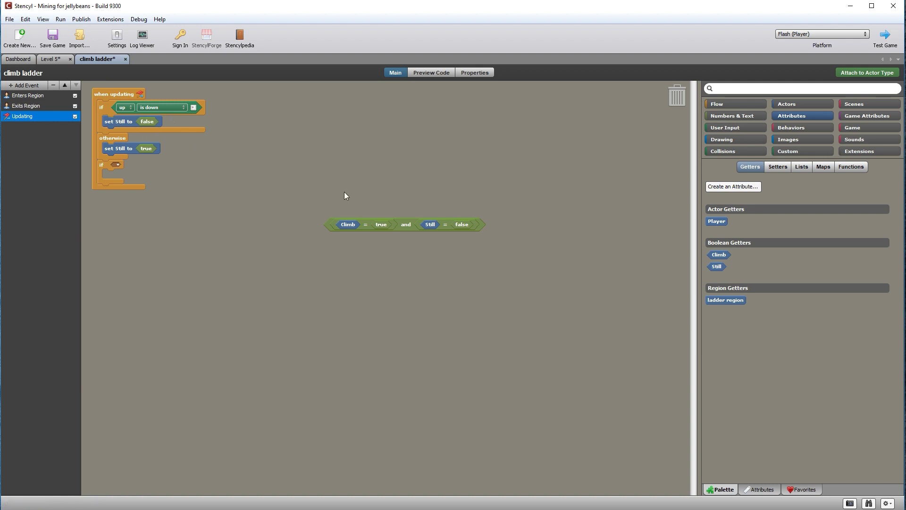
left_click_drag(407, 225, 198, 170)
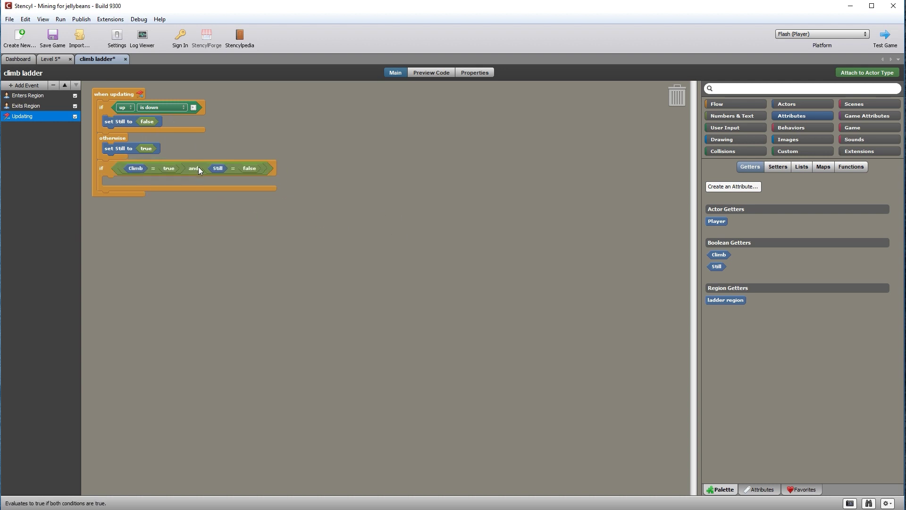
Add a position-setting block inside the second if block that sets y for the Player attribute.
left_click(803, 103)
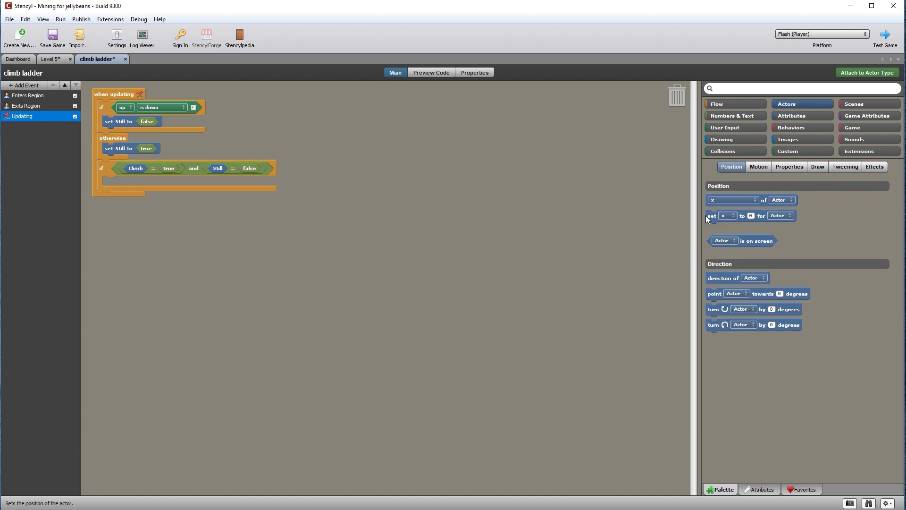
left_click_drag(710, 217, 108, 180)
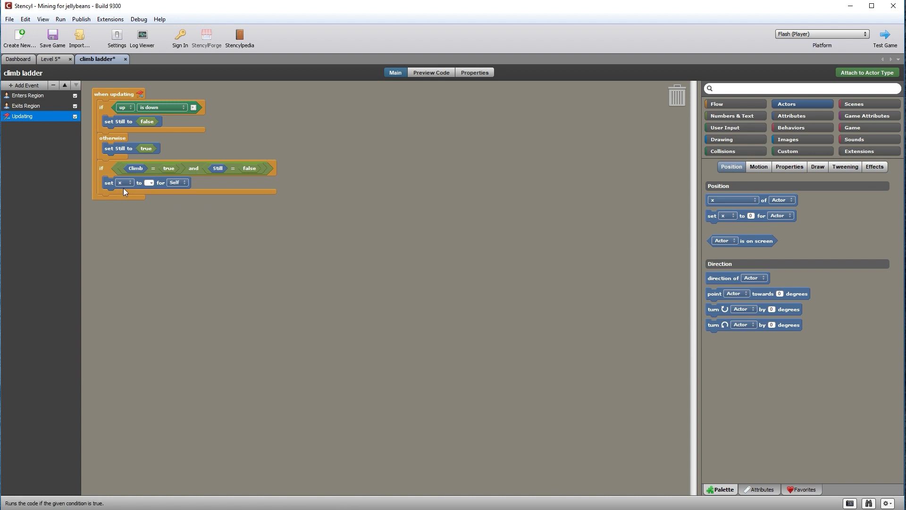
left_click(127, 183)
left_click(129, 195)
left_click(177, 183)
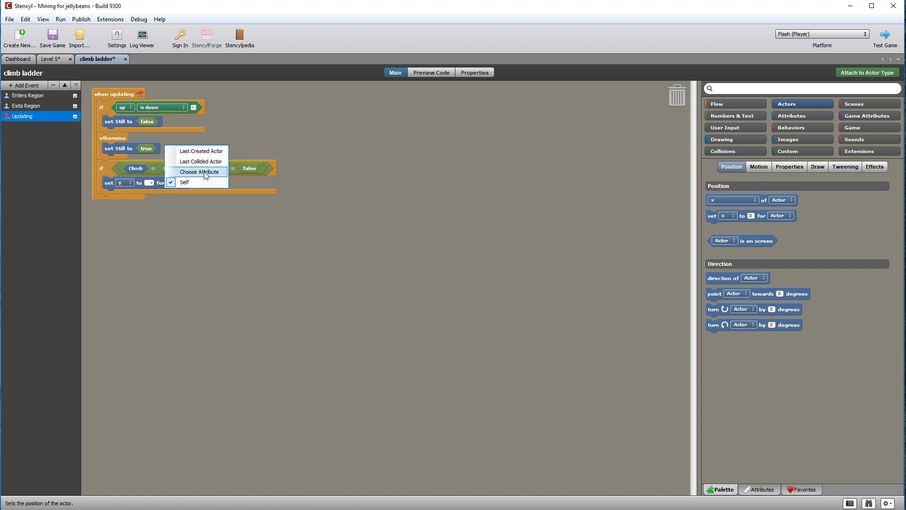
left_click(199, 172)
left_click(409, 251)
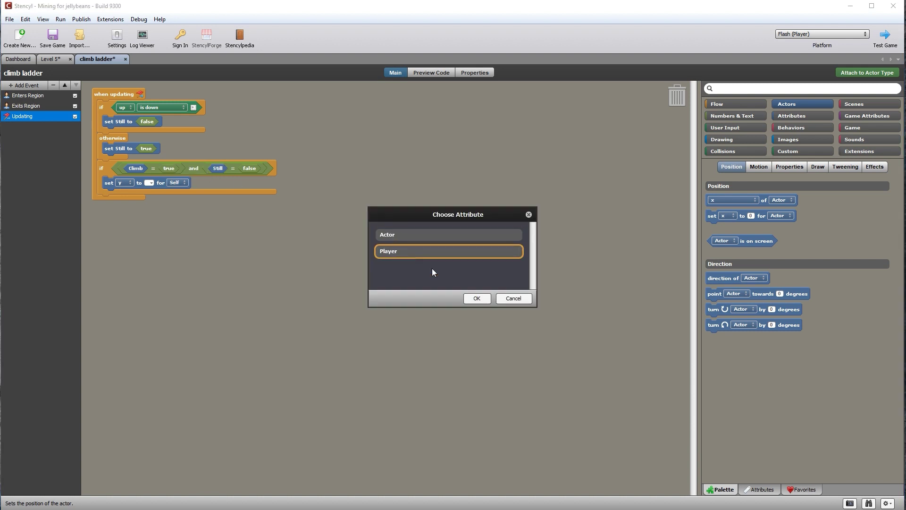
left_click(473, 298)
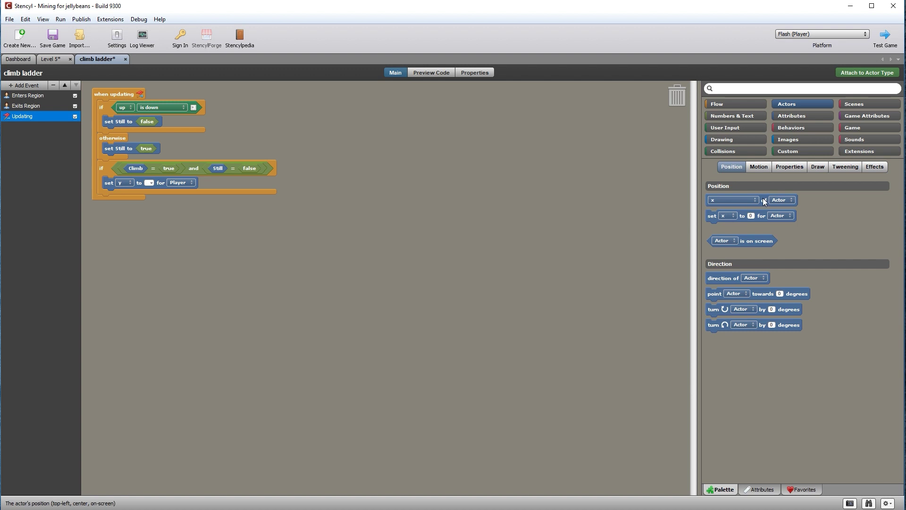
Assemble a separate subtraction block that takes 1 away from an actor's position value.
left_click_drag(764, 200, 424, 203)
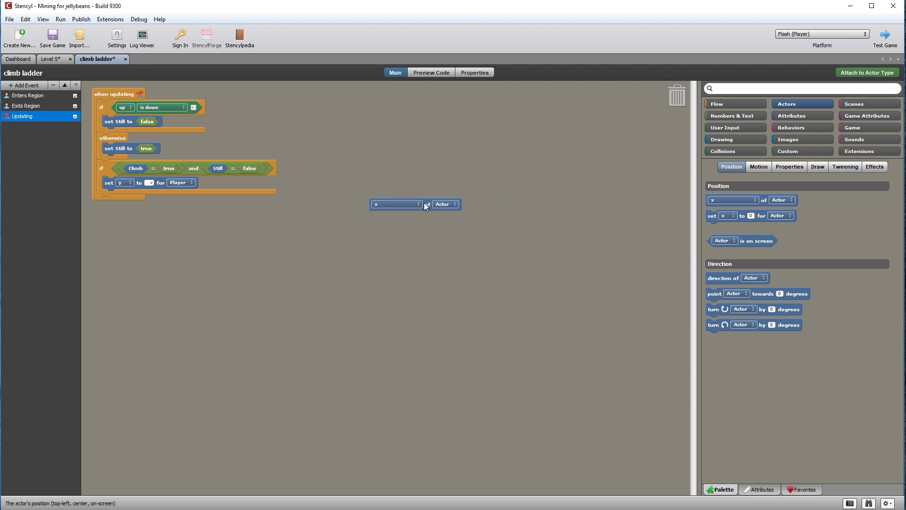
left_click(733, 116)
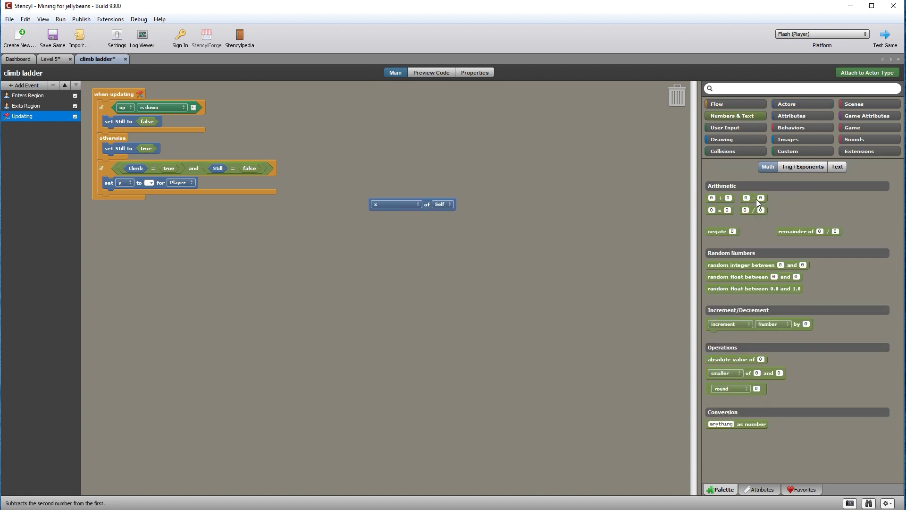
left_click_drag(755, 202, 461, 253)
left_click_drag(427, 205, 444, 257)
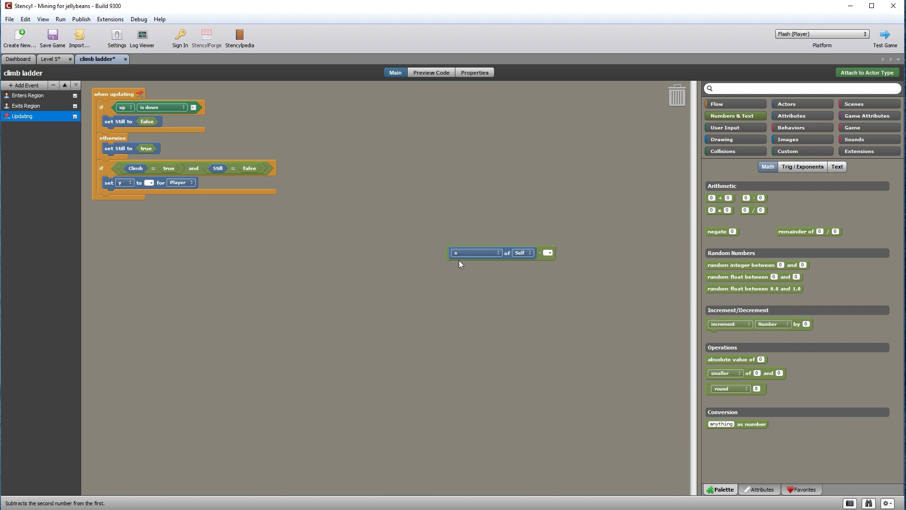
type("1")
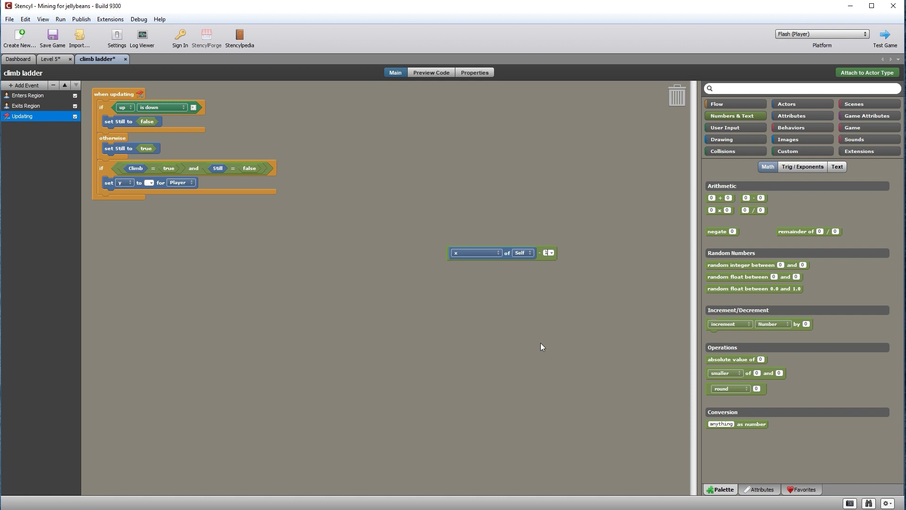
Change the position in the subtraction to y of Player and insert the subtraction as the value of the set y block.
left_click(497, 253)
left_click(474, 265)
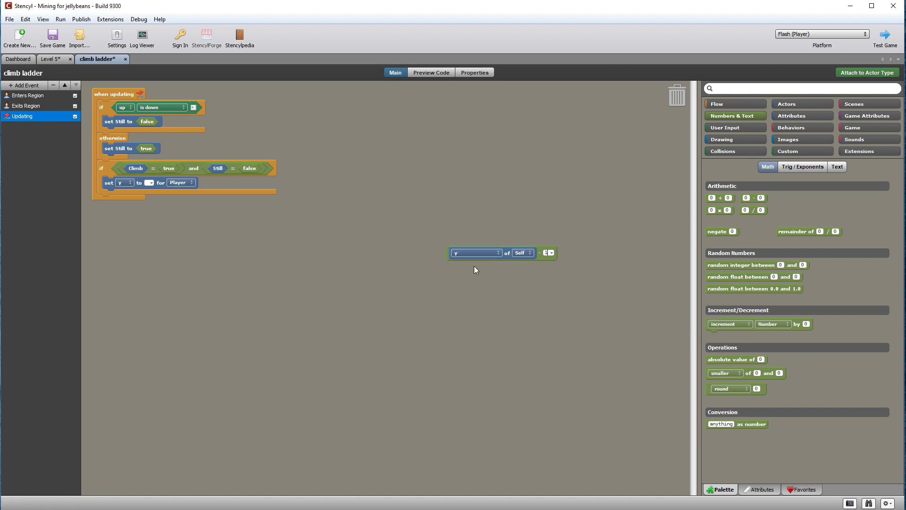
left_click(533, 253)
left_click(535, 241)
left_click(415, 251)
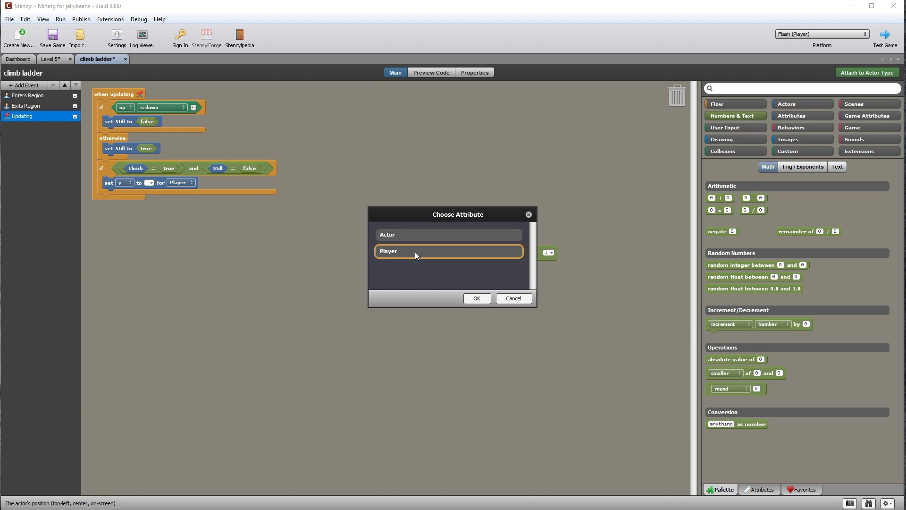
left_click(472, 298)
left_click_drag(549, 256, 151, 189)
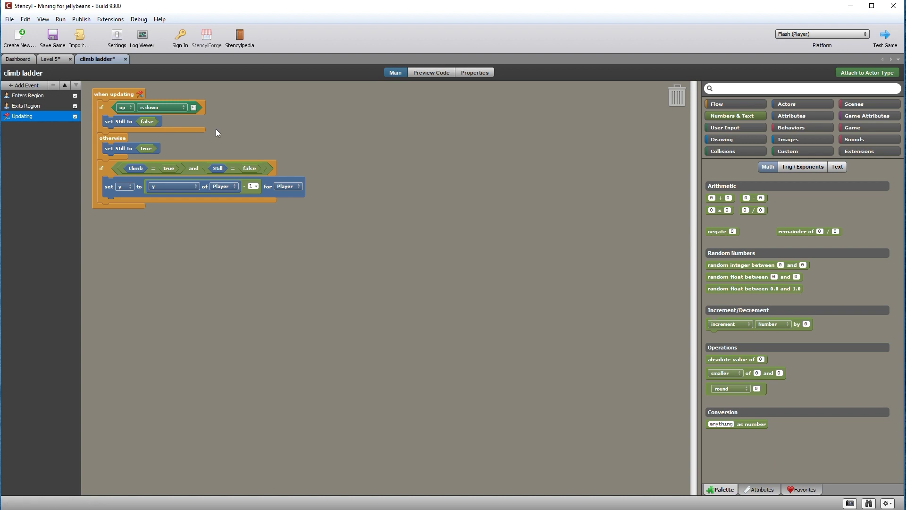
Attach the climb ladder behavior to the Ladder actor type and save the game.
left_click(860, 74)
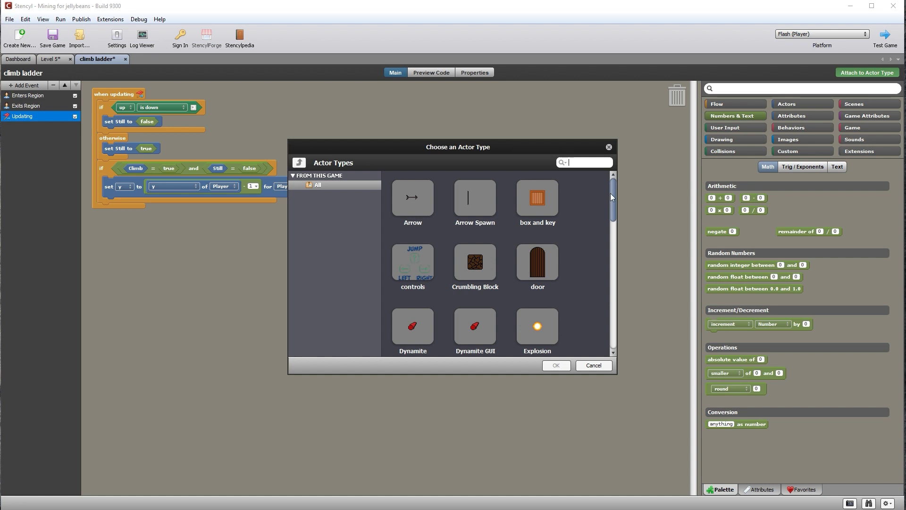
left_click_drag(614, 194, 609, 266)
left_click(414, 231)
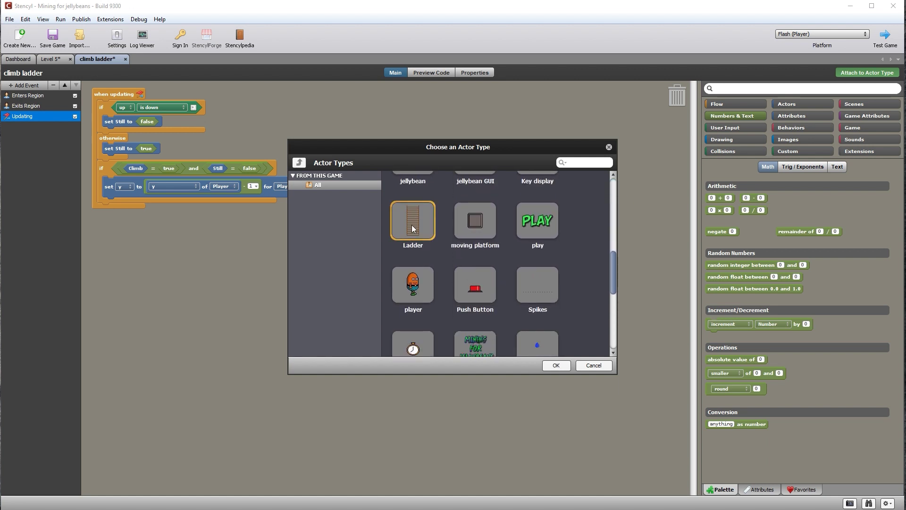
left_click(556, 366)
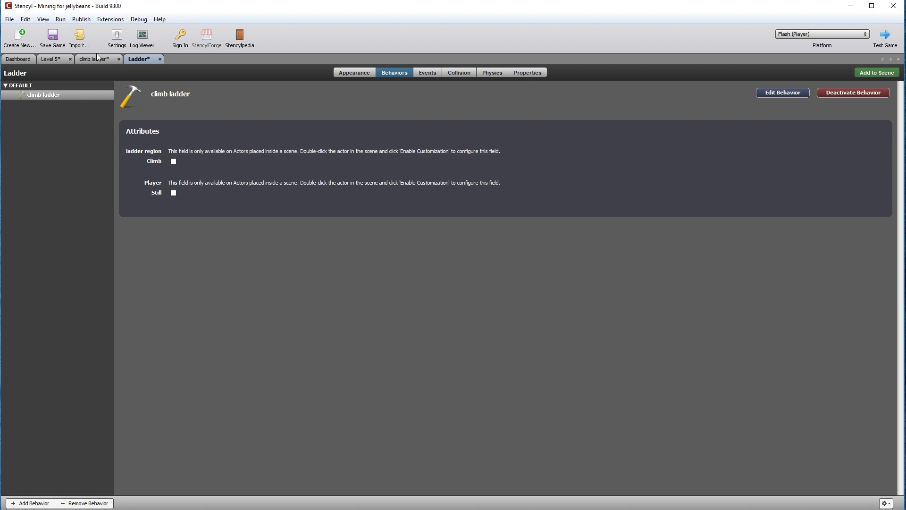
key("ctrl+s")
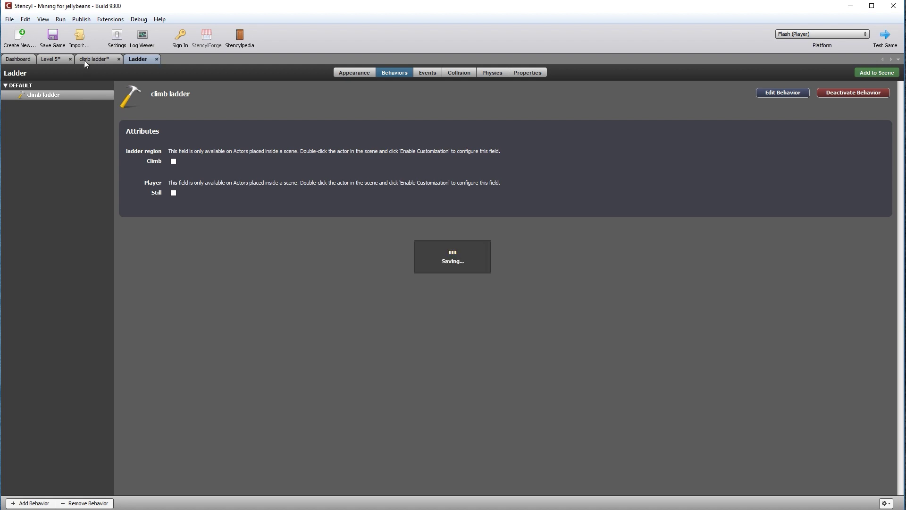
In the climb ladder behavior, hide the Still and Climb attributes and set the amount subtracted from Player's y to 2.
left_click(85, 61)
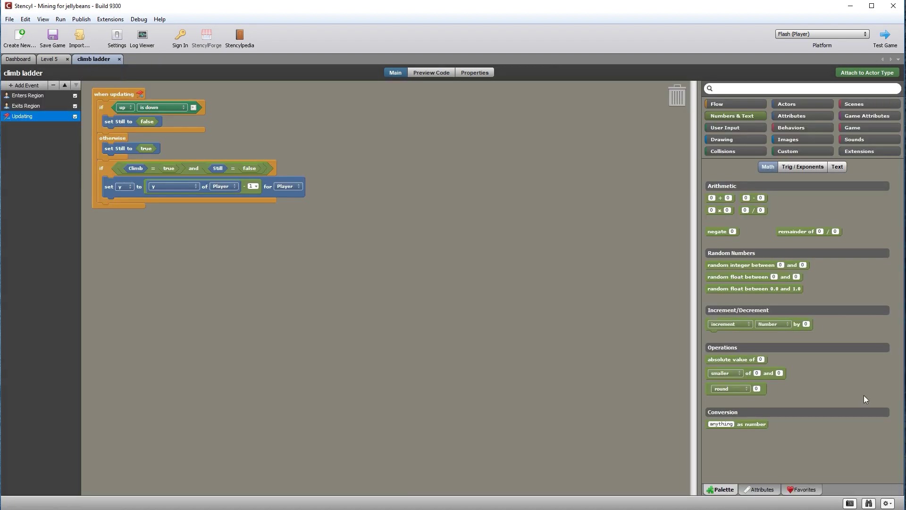
left_click(761, 489)
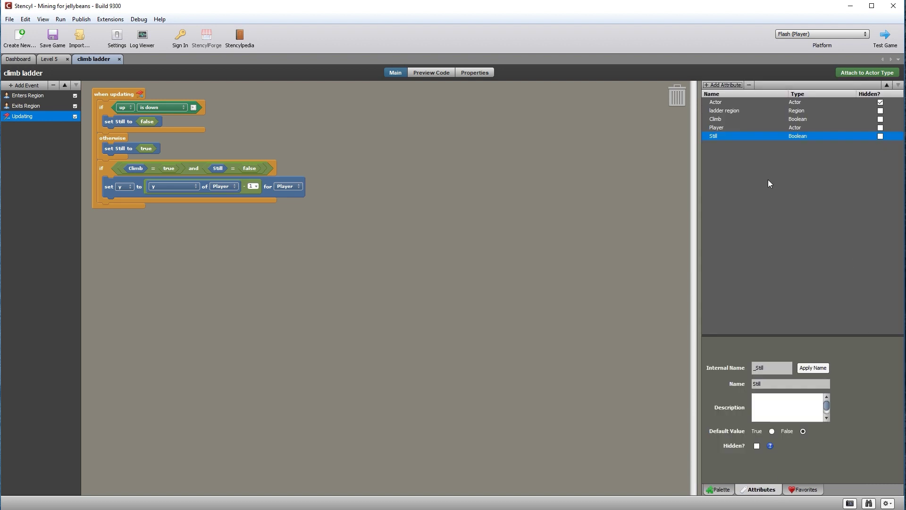
left_click(881, 136)
left_click(881, 120)
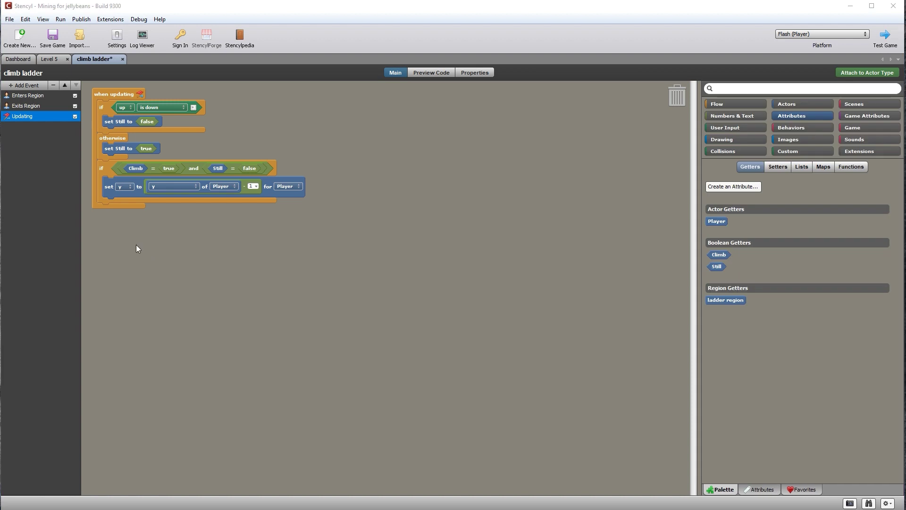
left_click(252, 186)
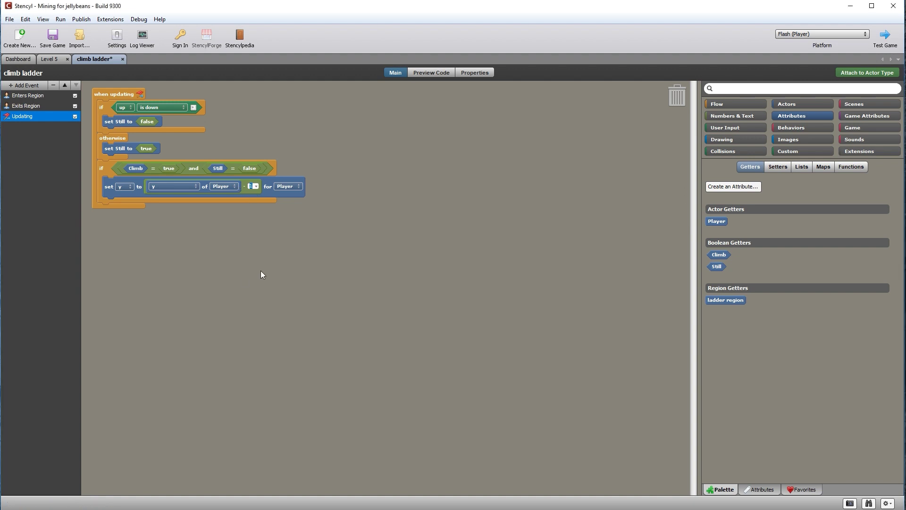
type("2")
Open the Ladder actor type from the dashboard and check the attributes of its climb ladder behavior.
left_click(53, 58)
left_click(21, 59)
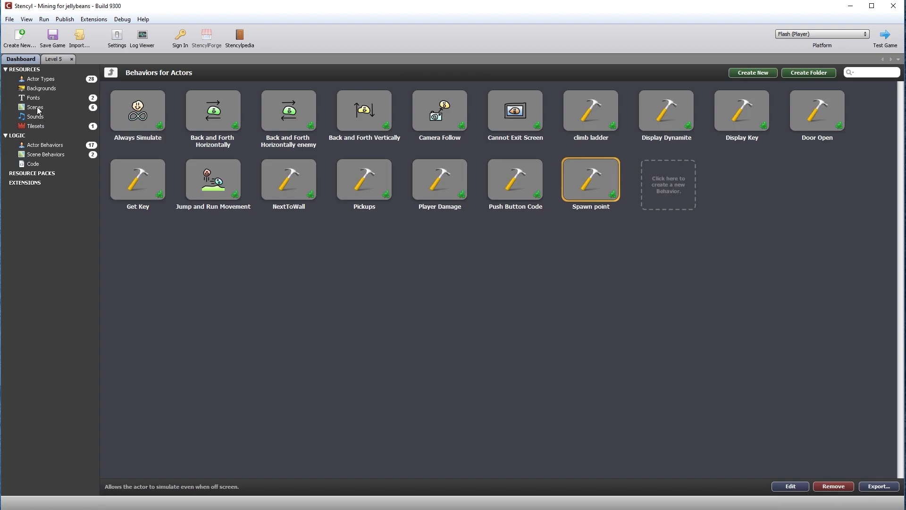
left_click(41, 79)
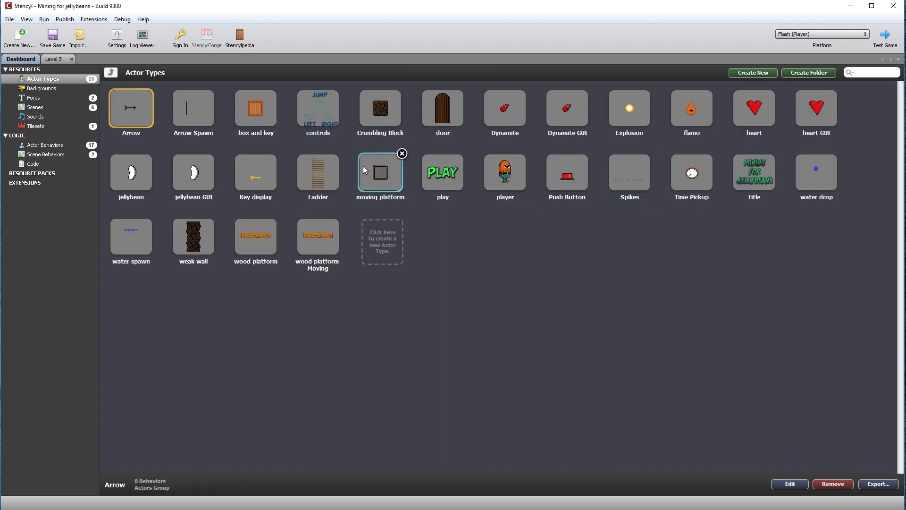
double_click(328, 172)
left_click(408, 72)
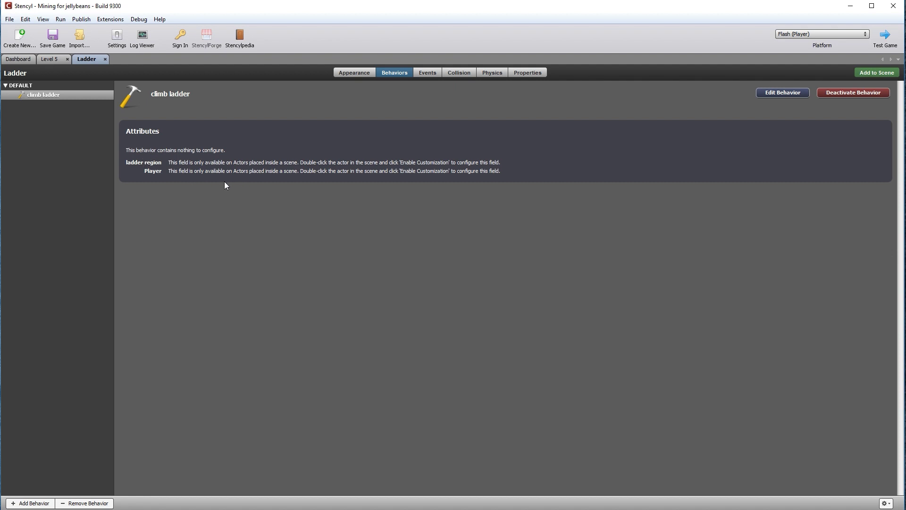
Select the bottom piece of the first ladder in the Level 5 scene and check its customization settings.
left_click(47, 59)
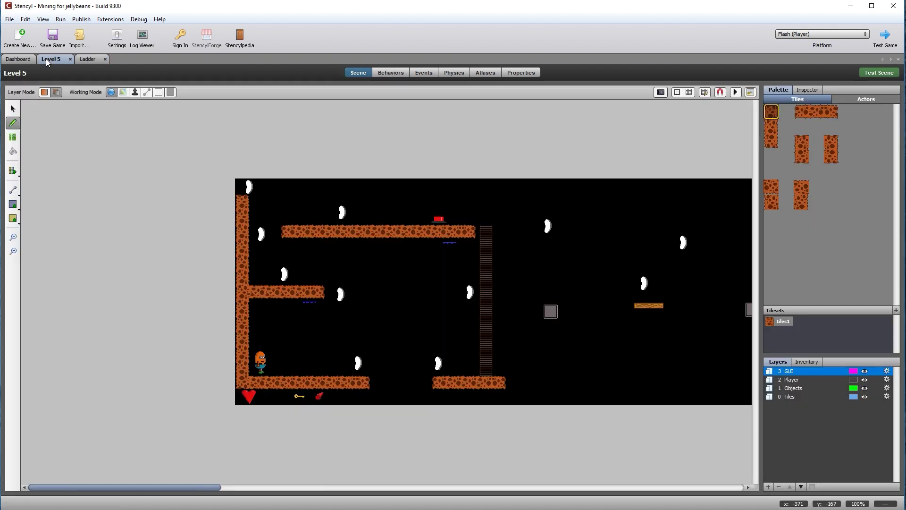
left_click(13, 109)
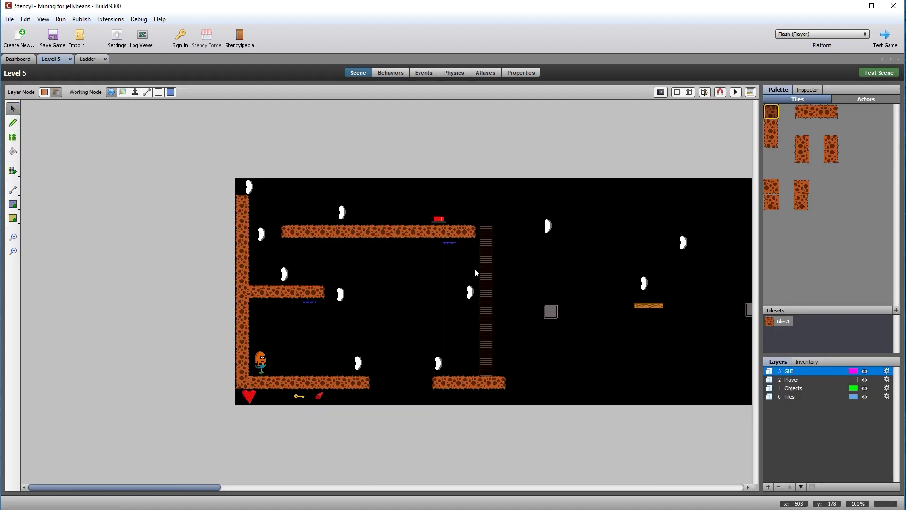
left_click(488, 362)
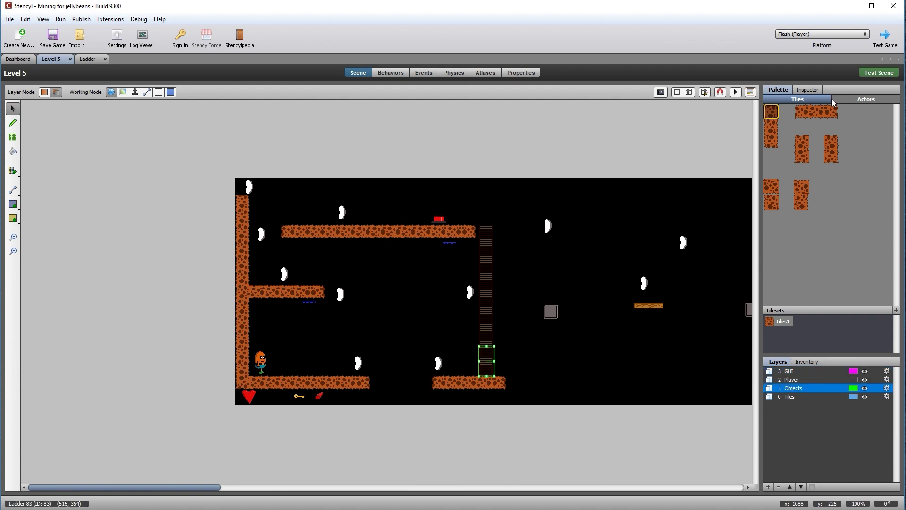
left_click(808, 89)
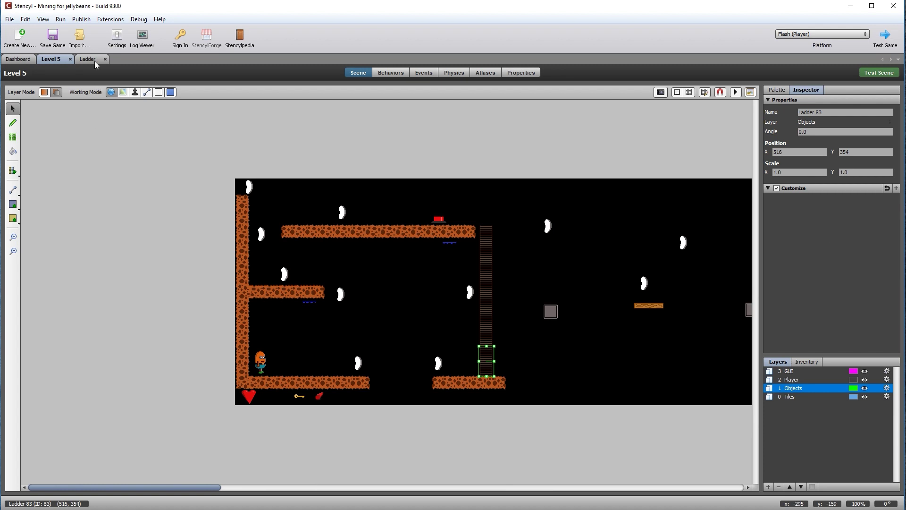
Close the Level 5 and Ladder editors and reopen the Level 5 scene from the project's scenes.
left_click(70, 59)
left_click(70, 59)
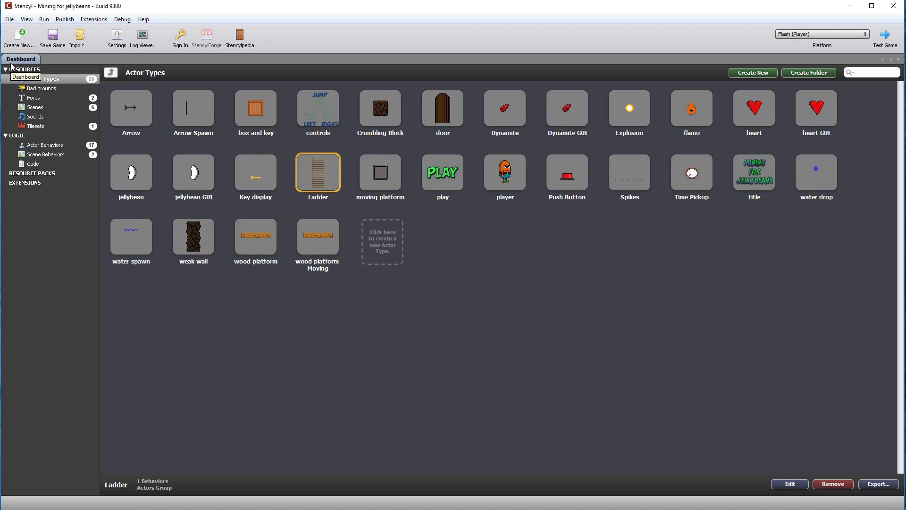
left_click(36, 108)
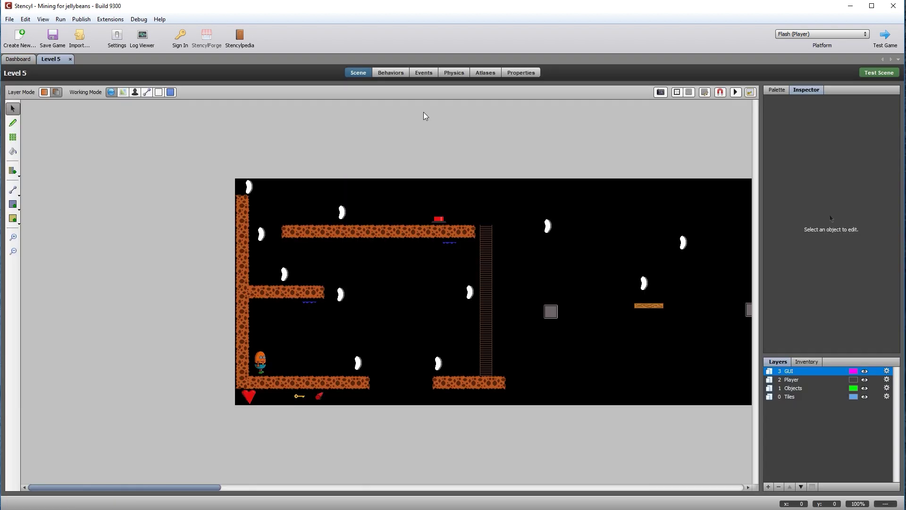
Customize the bottom piece of the first ladder, choosing Region 3 as the ladder region and the player actor as Player.
left_click(487, 369)
left_click(777, 188)
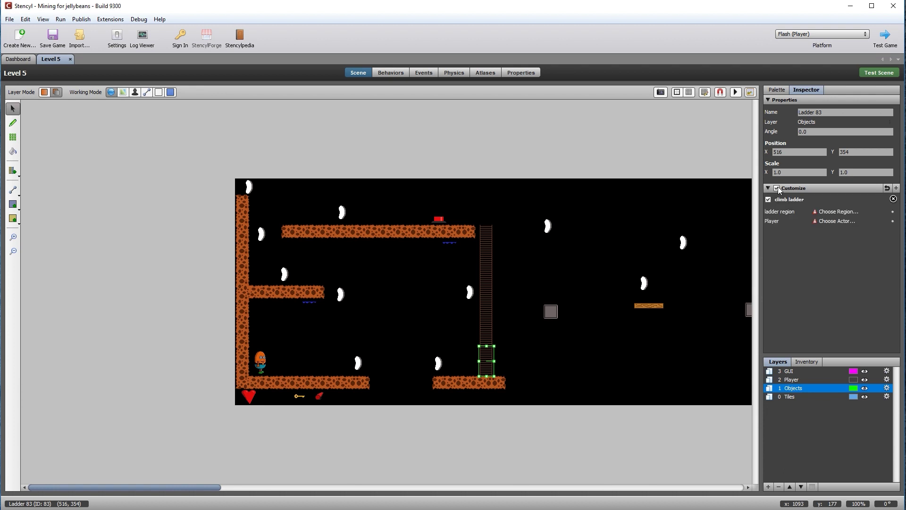
left_click(839, 212)
left_click(533, 289)
left_click(832, 221)
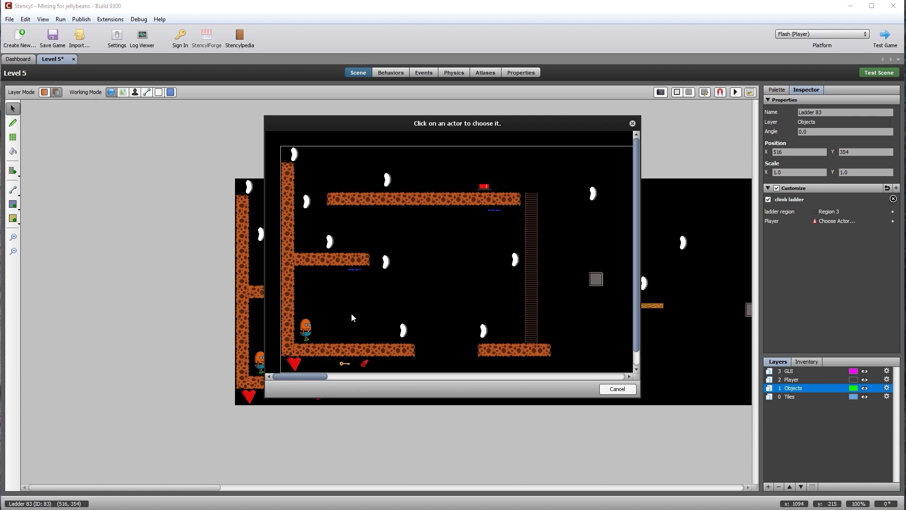
left_click(306, 330)
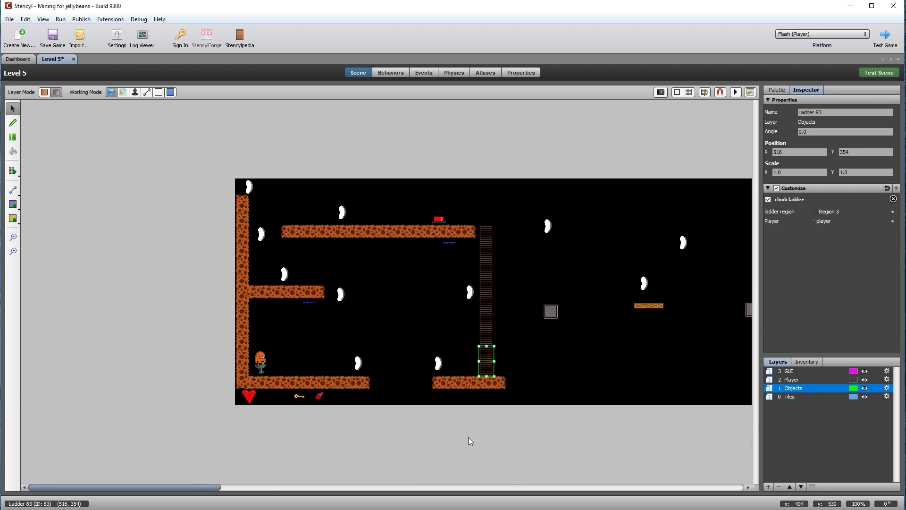
Test the Level 5 scene by walking the player to the first ladder and climbing it, and close the test.
left_click(885, 73)
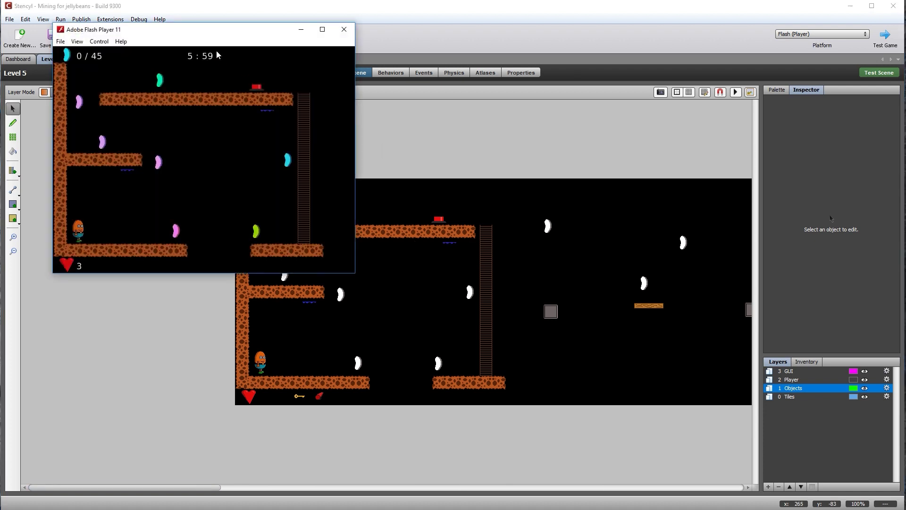
left_click_drag(204, 35, 416, 174)
key("Right")
key("Right")
key("Up")
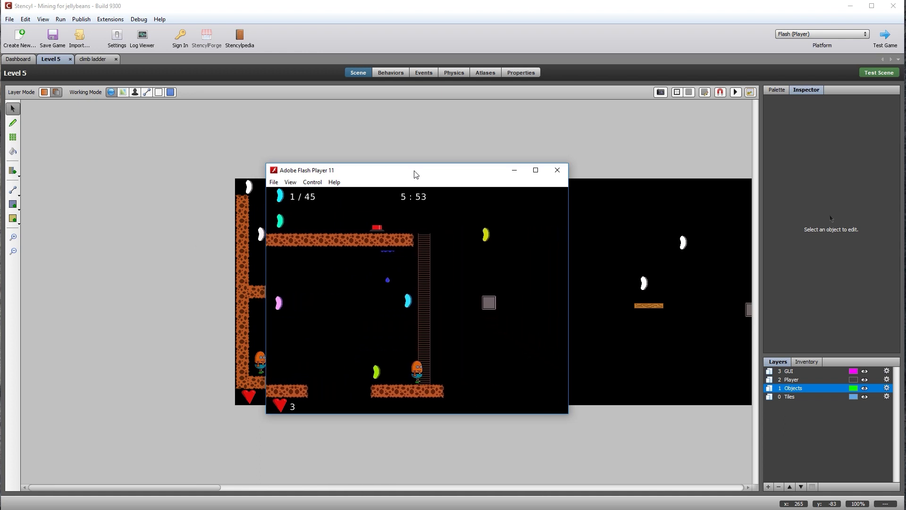
key("Right")
key("Up")
key("Left")
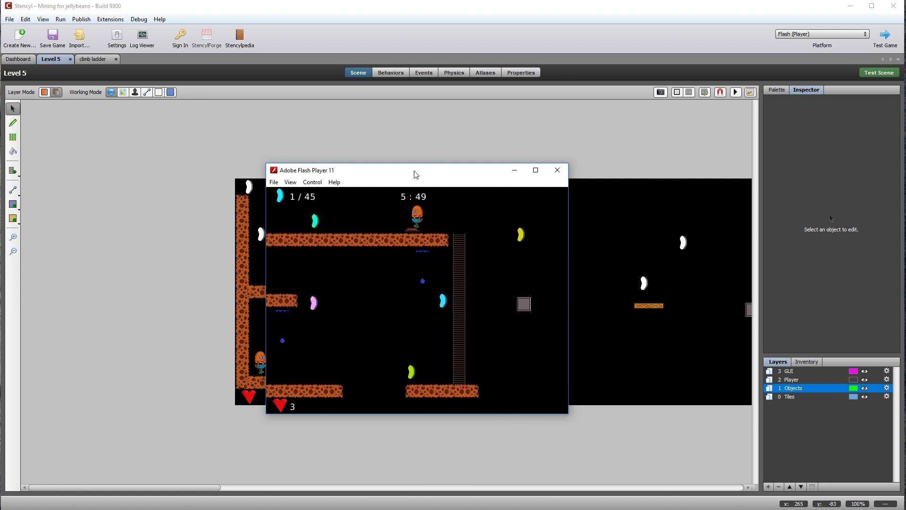
left_click(557, 176)
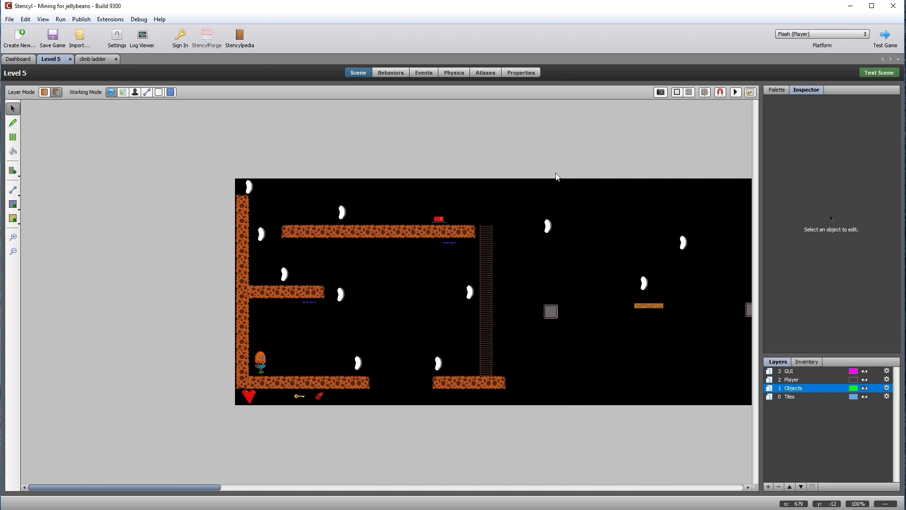
Draw a region about 42 by 138 over the short ladder beside the walled enclosure and return to editing actors.
scroll(120, 137, "right", 3)
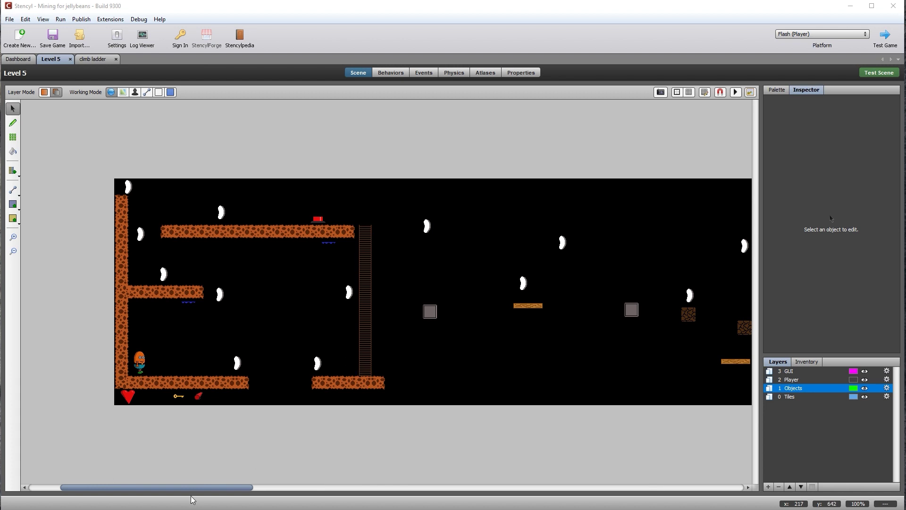
left_click_drag(177, 490, 340, 490)
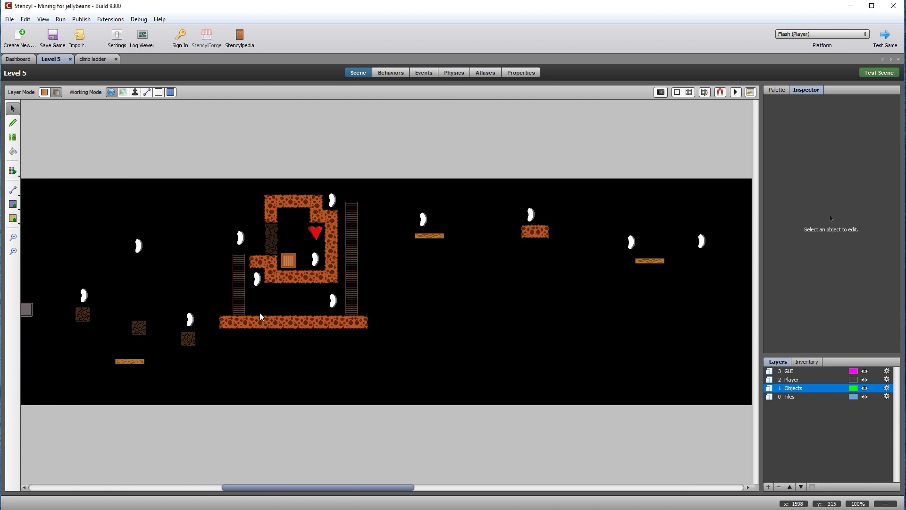
left_click(14, 205)
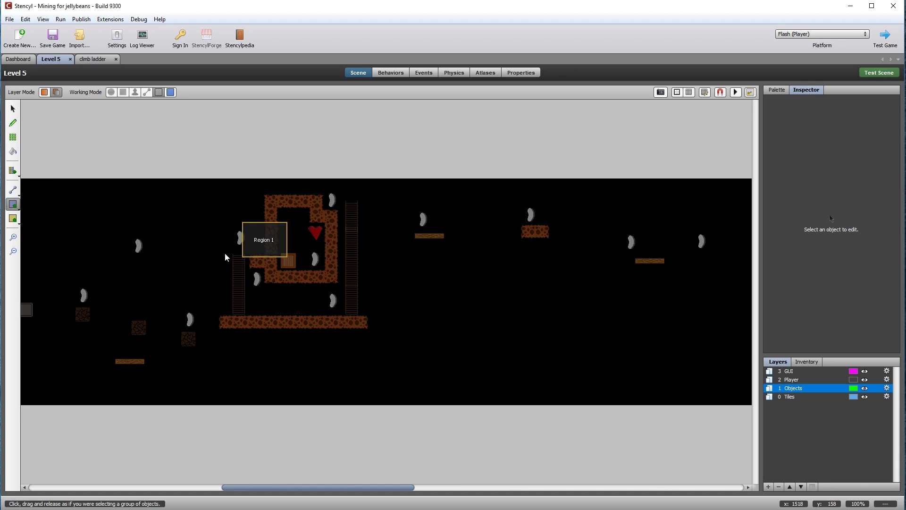
left_click_drag(228, 251, 246, 272)
left_click_drag(250, 303, 248, 316)
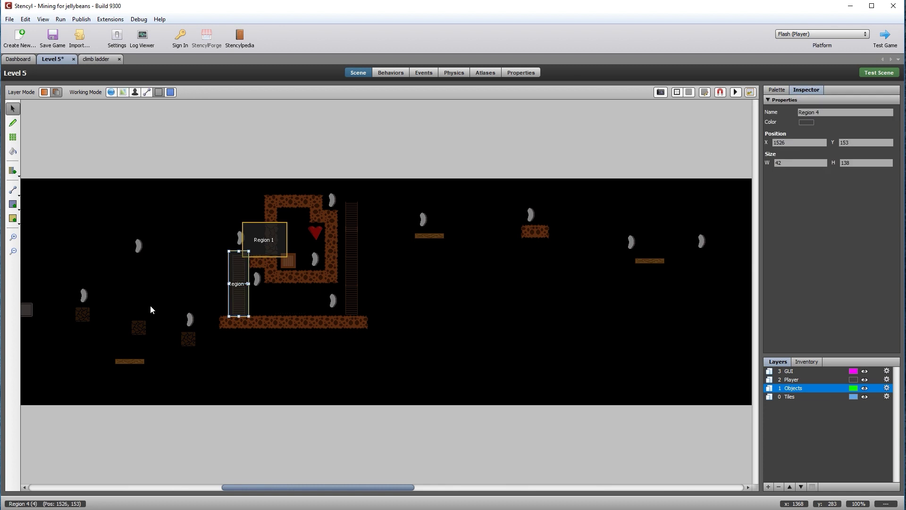
left_click(111, 92)
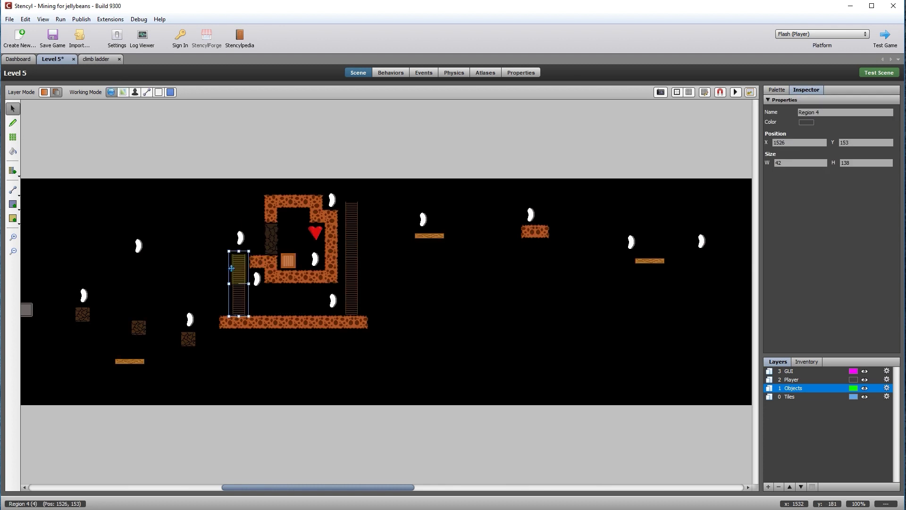
Customize the bottom piece of the short ladder, choosing Region 4 as the ladder region and the player actor as Player.
left_click(242, 308)
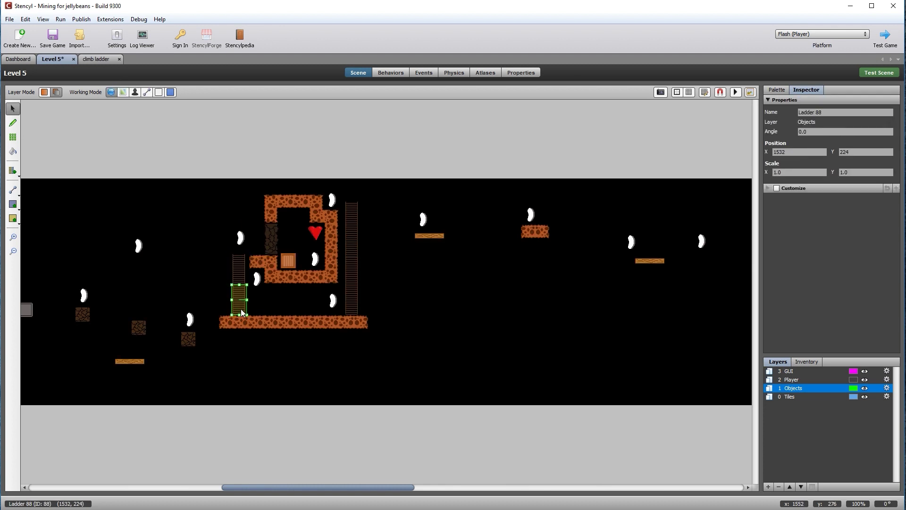
left_click(776, 188)
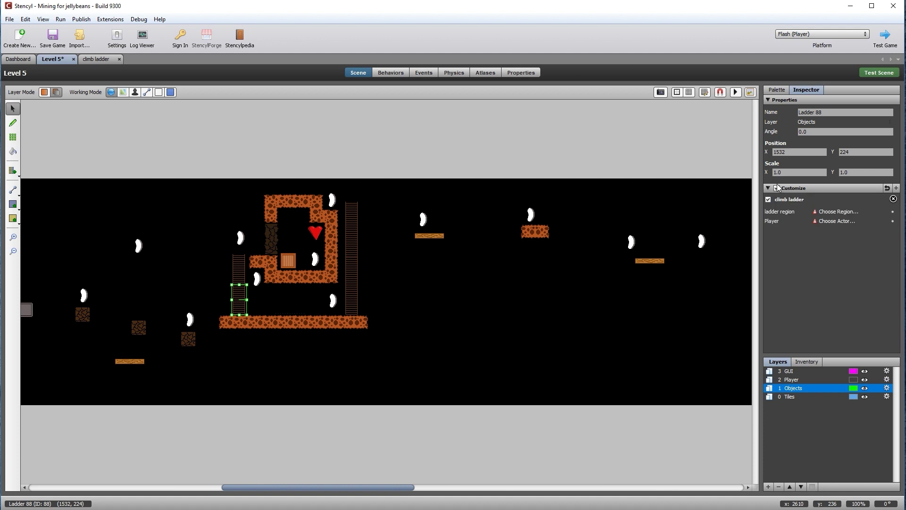
left_click(843, 212)
left_click_drag(316, 377, 412, 377)
left_click(381, 242)
left_click(834, 224)
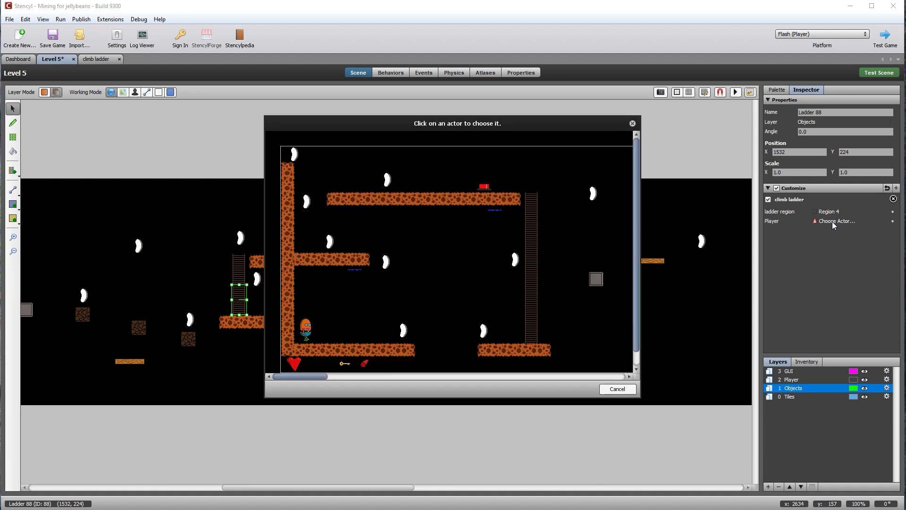
left_click(307, 335)
Draw a region about 45 by 251 over the tall ladder beside the enclosure and return to editing actors.
left_click(14, 205)
left_click_drag(342, 197, 363, 315)
left_click(112, 93)
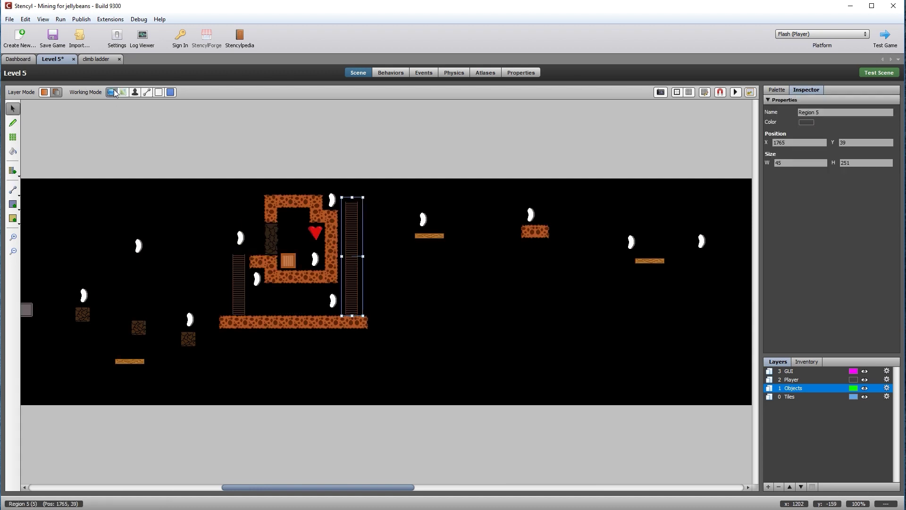
Customize the bottom piece of the tall ladder, choosing Region 5 as the ladder region and the player actor as Player.
left_click(350, 305)
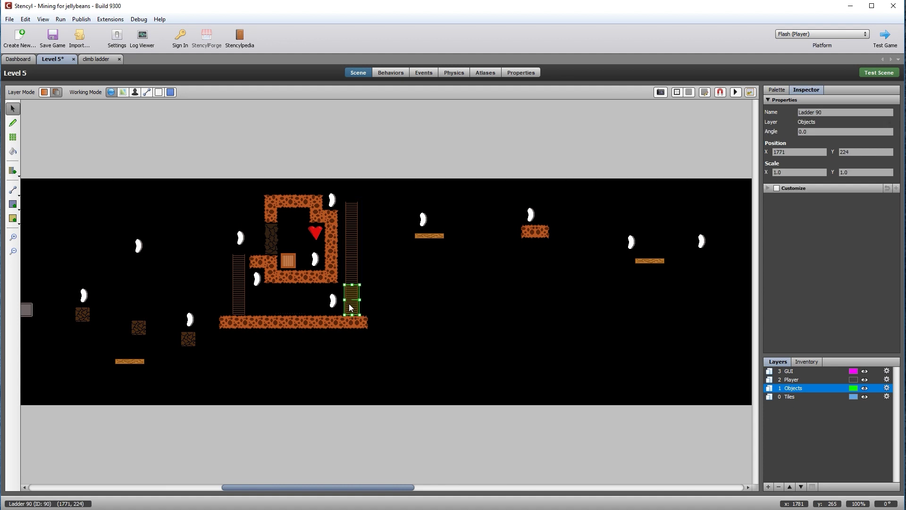
left_click(777, 189)
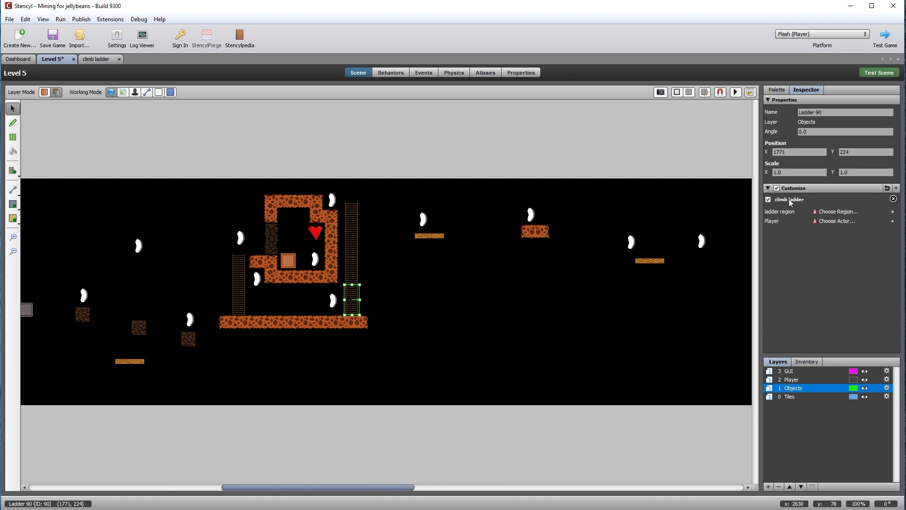
left_click(843, 213)
left_click_drag(301, 372, 425, 378)
left_click(344, 237)
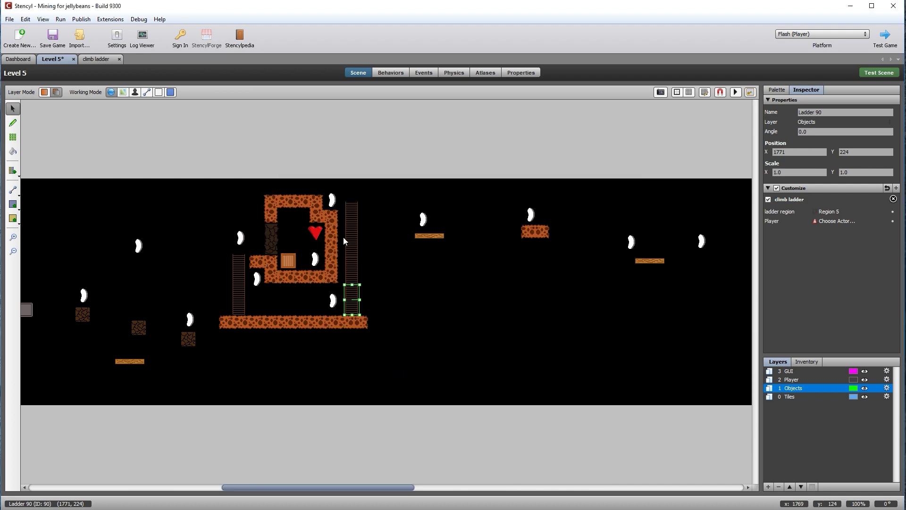
left_click(838, 222)
left_click(309, 335)
Move the player from the level start onto the platform below the enclosure, at about X 1707, Y 230.
left_click_drag(341, 488, 182, 502)
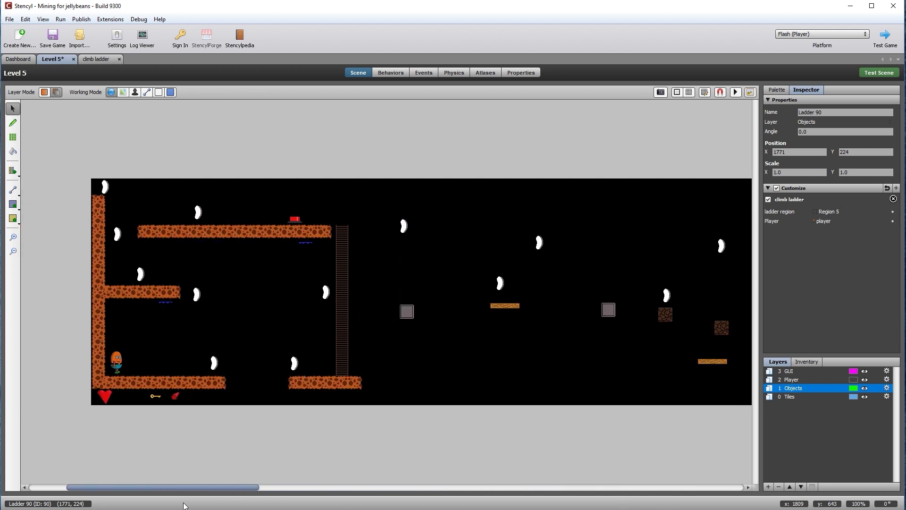
left_click_drag(121, 369, 719, 280)
left_click_drag(193, 497, 326, 490)
left_click_drag(223, 280, 399, 309)
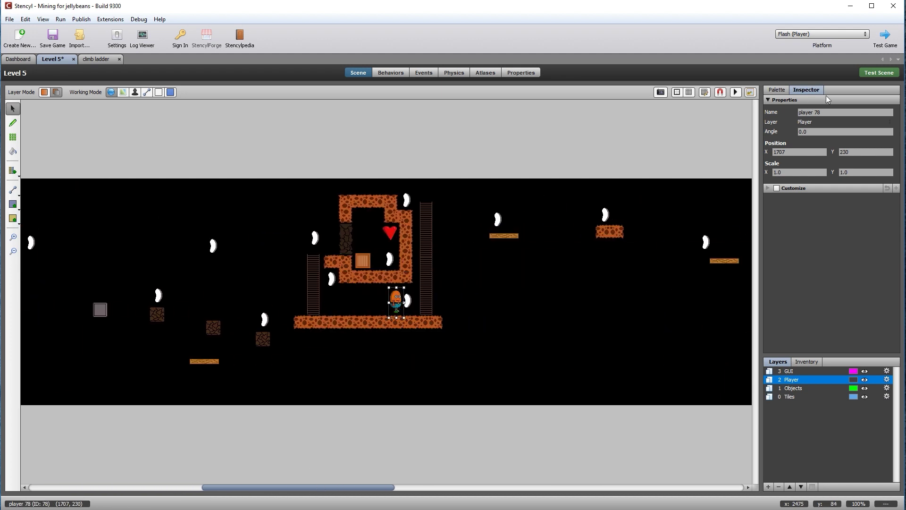
Test the Level 5 scene by climbing the two ladders beside the enclosure, and close the test.
left_click(872, 72)
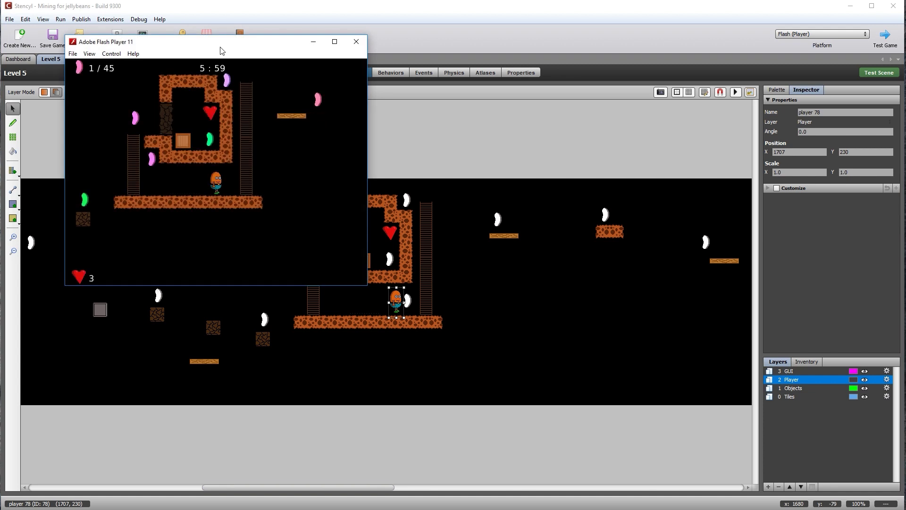
left_click_drag(213, 52, 310, 125)
key("Right")
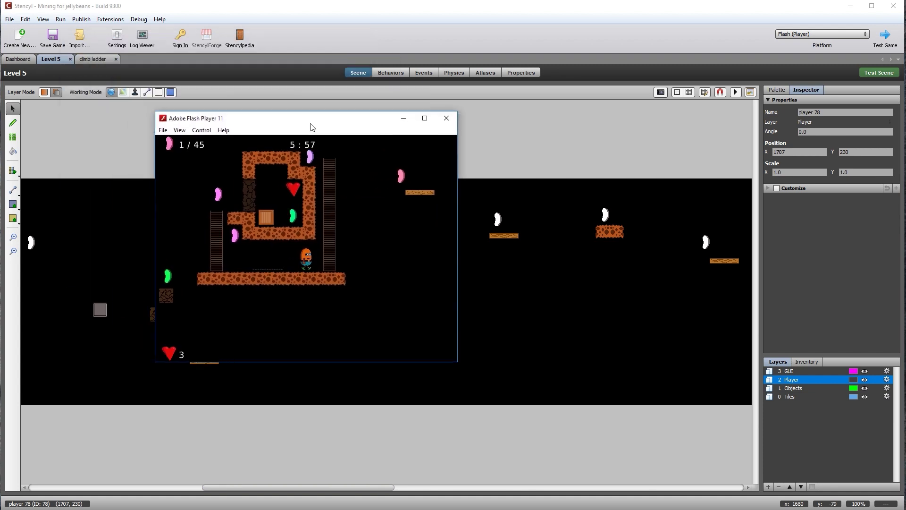
key("Up")
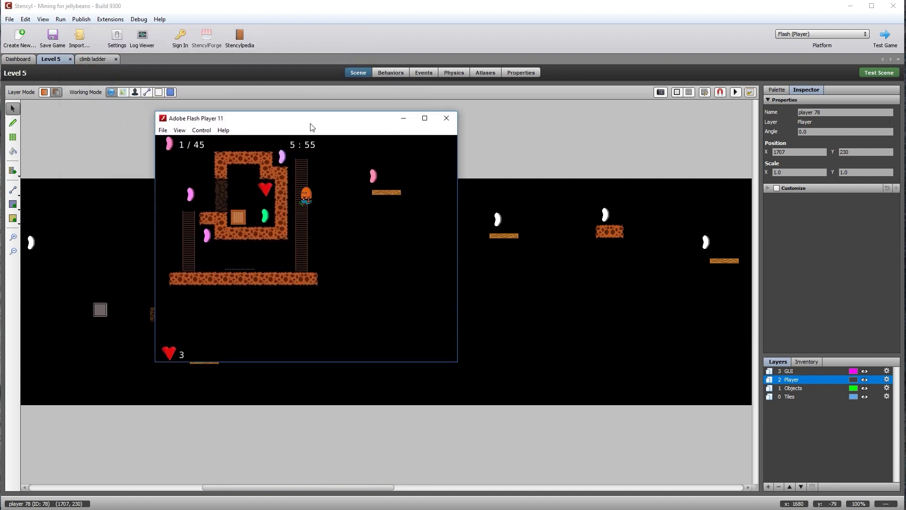
key("Left")
key("Right")
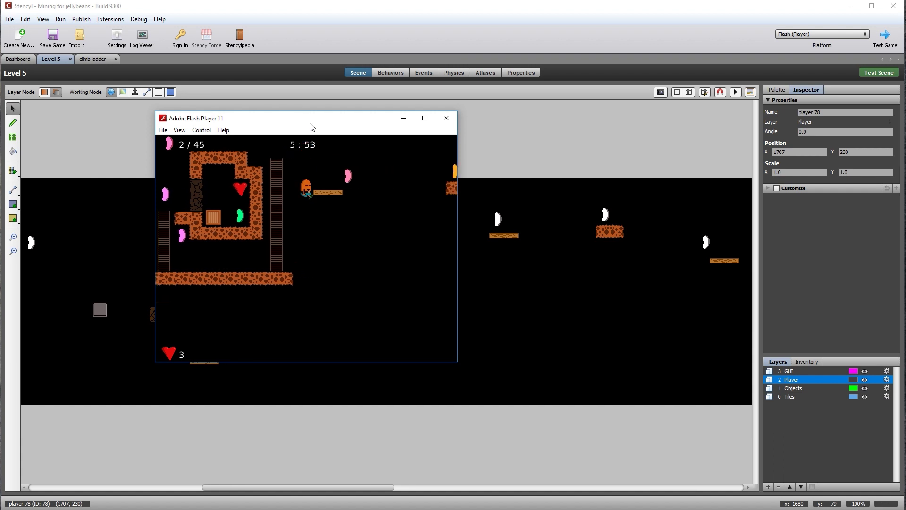
key("Left")
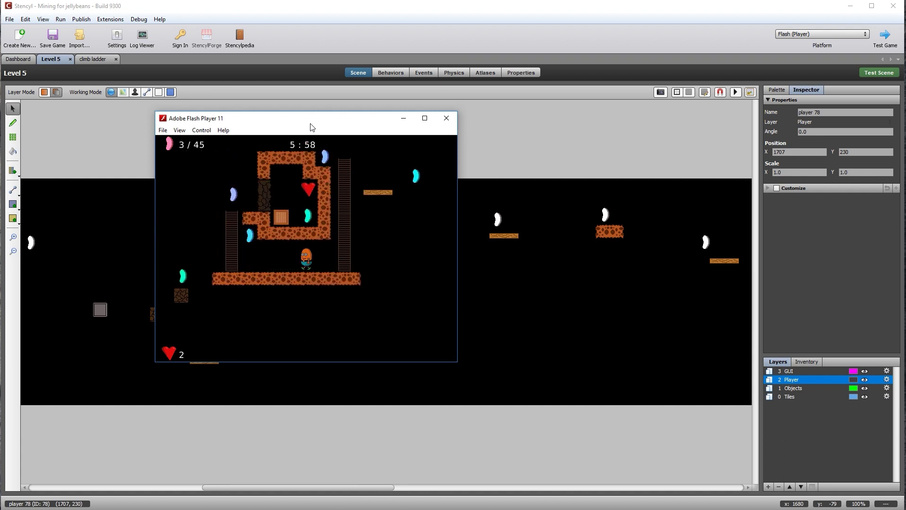
key("Up")
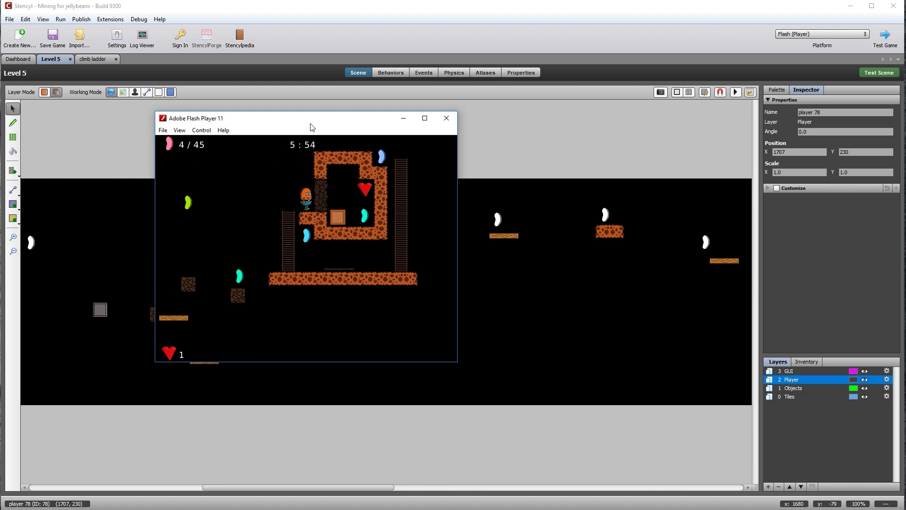
left_click(446, 119)
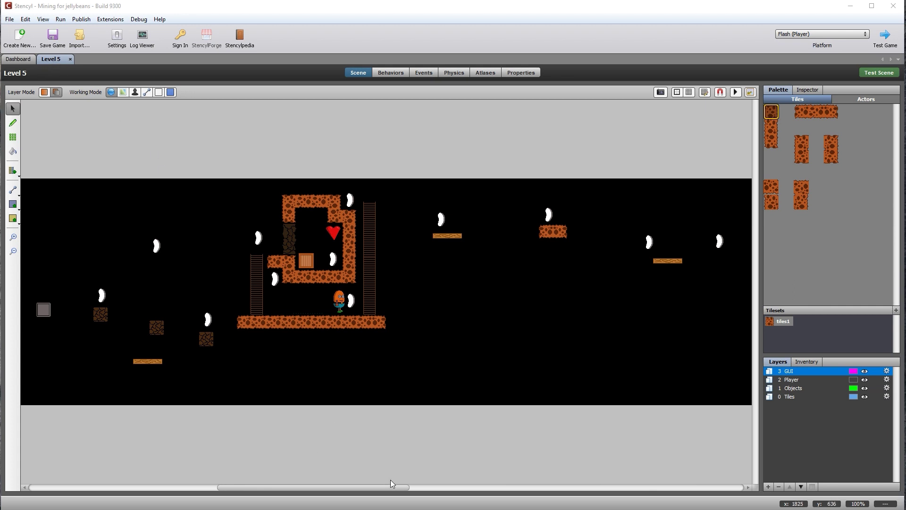
Move the player from beneath the enclosure back to the level start, at about X 43, Y 359.
left_click_drag(393, 488, 345, 482)
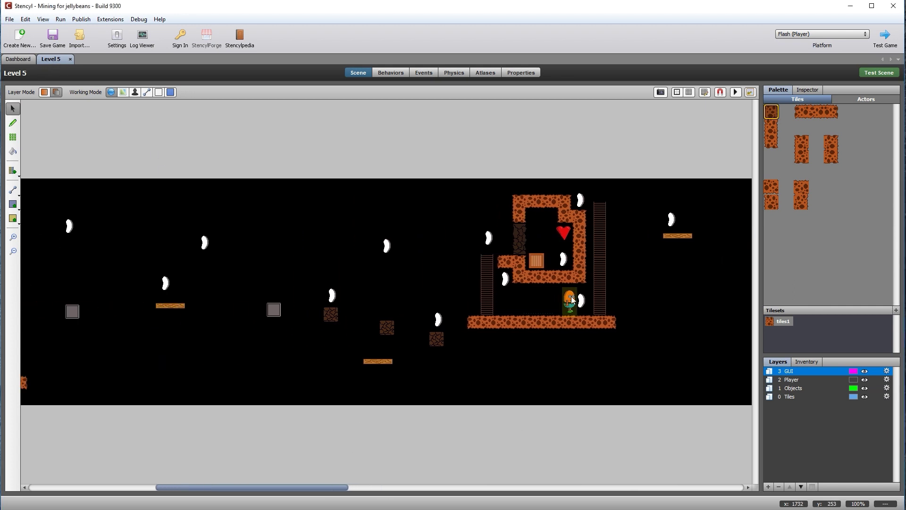
left_click_drag(570, 296, 81, 326)
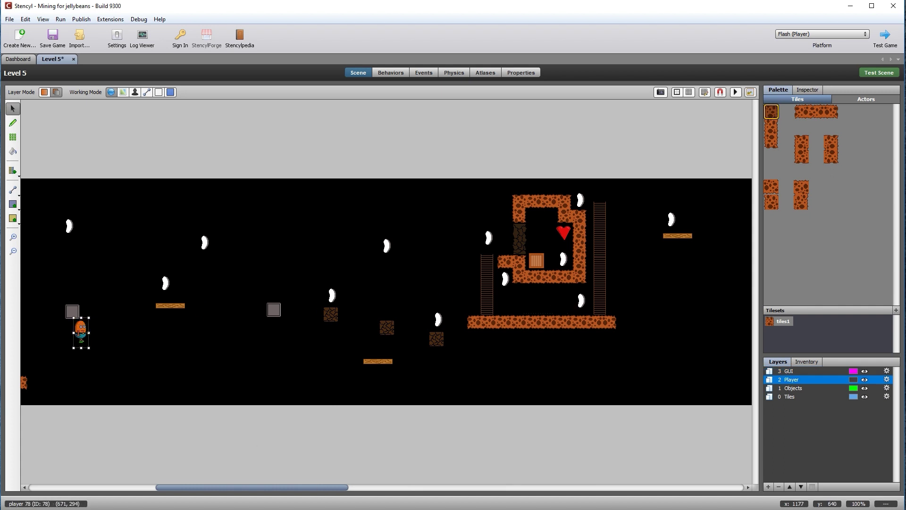
left_click_drag(332, 491, 220, 491)
left_click_drag(498, 333, 207, 363)
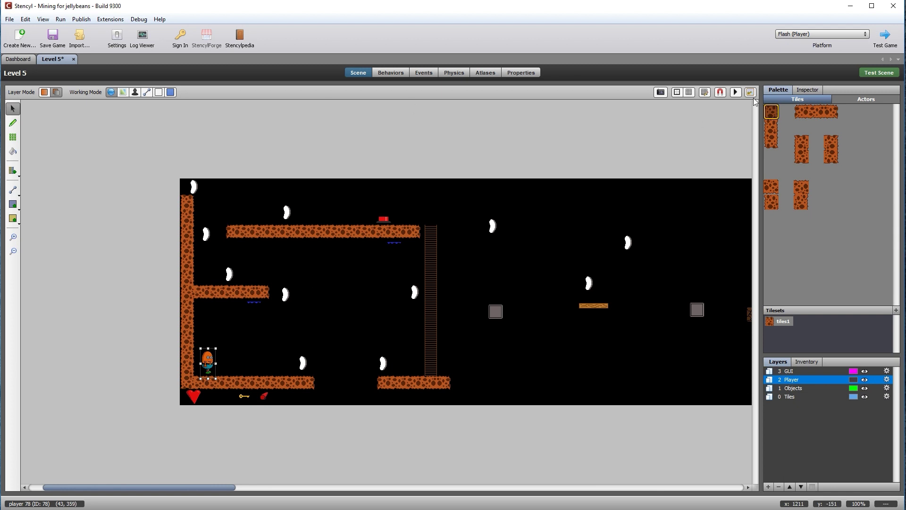
left_click(880, 100)
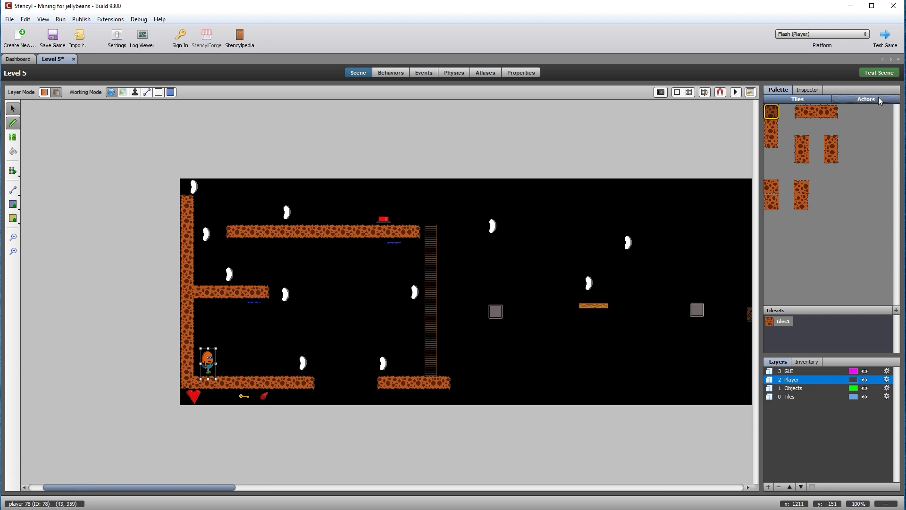
left_click(795, 389)
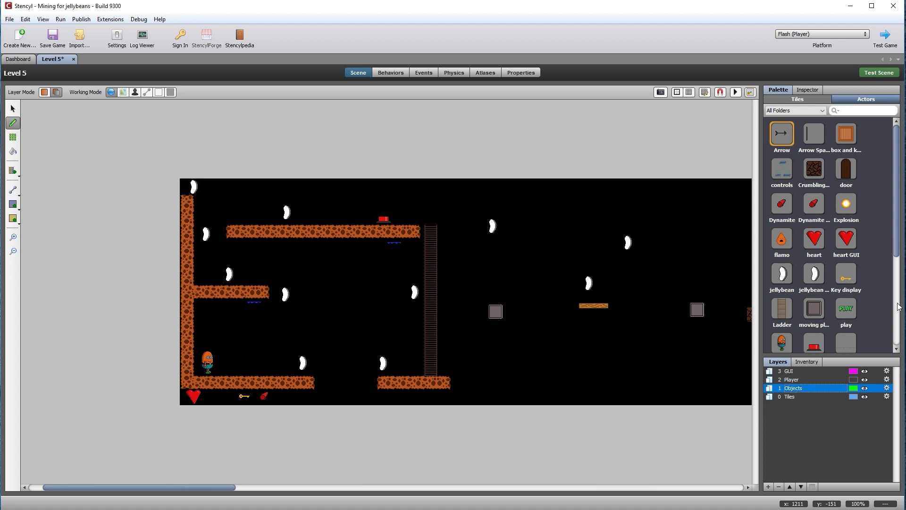
left_click(816, 137)
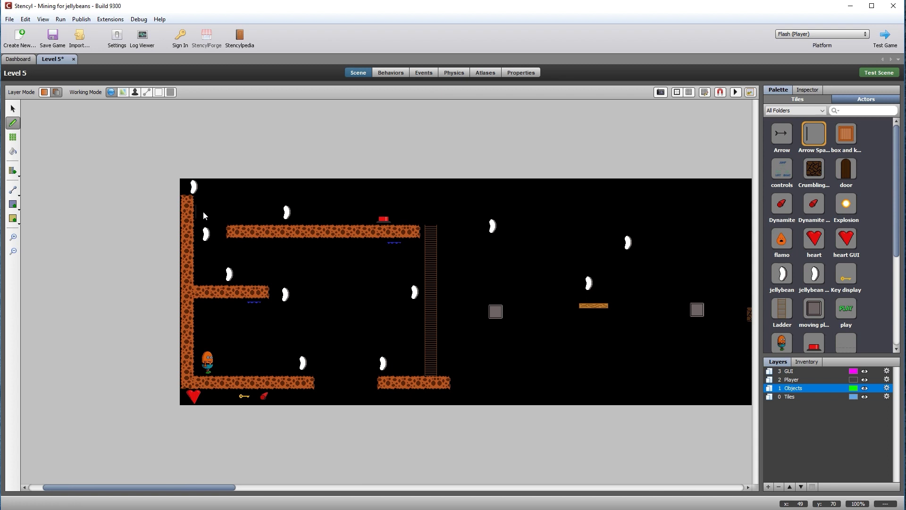
key("s")
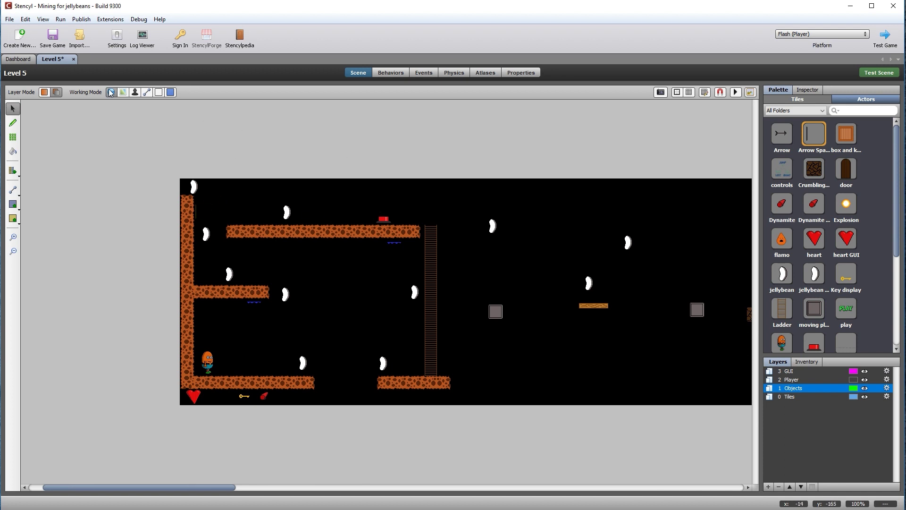
Open the existing Spawn point actor behavior to examine its event and blocks.
left_click(17, 60)
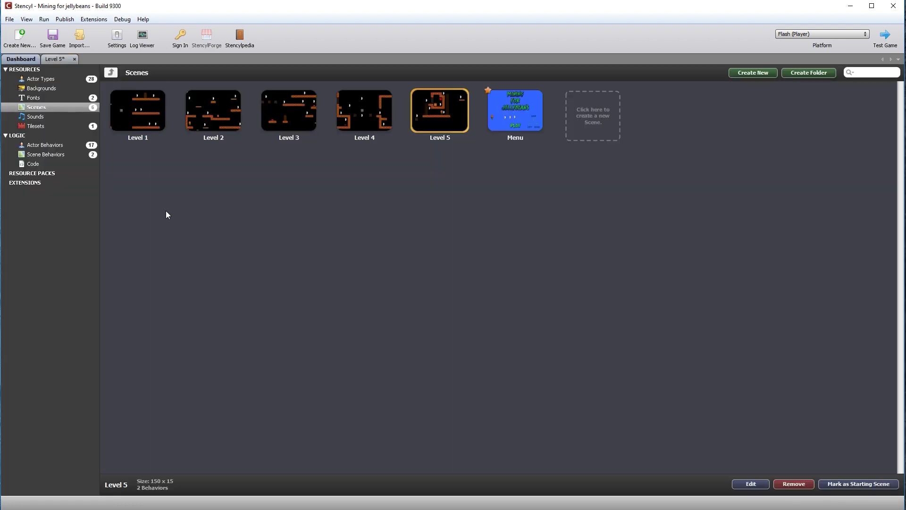
left_click(56, 147)
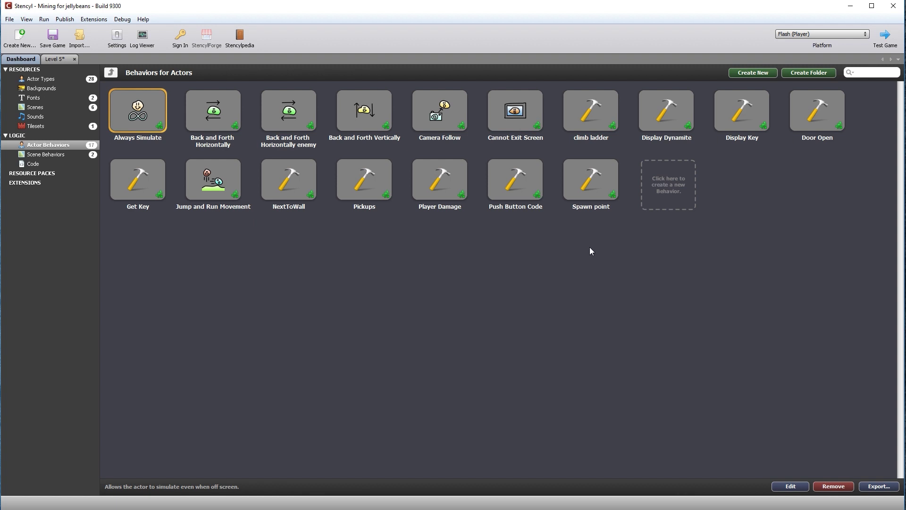
double_click(586, 183)
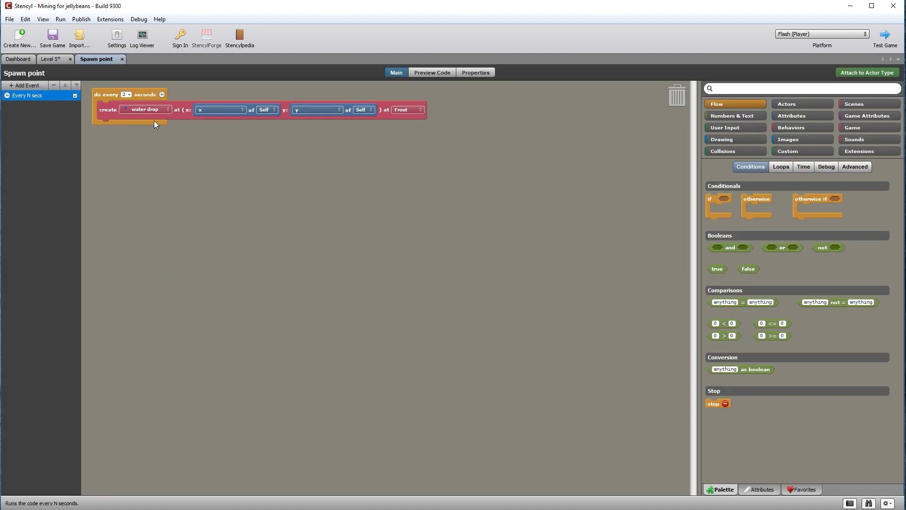
Create a design-mode actor behavior named Arrow Spawn Point.
left_click(21, 58)
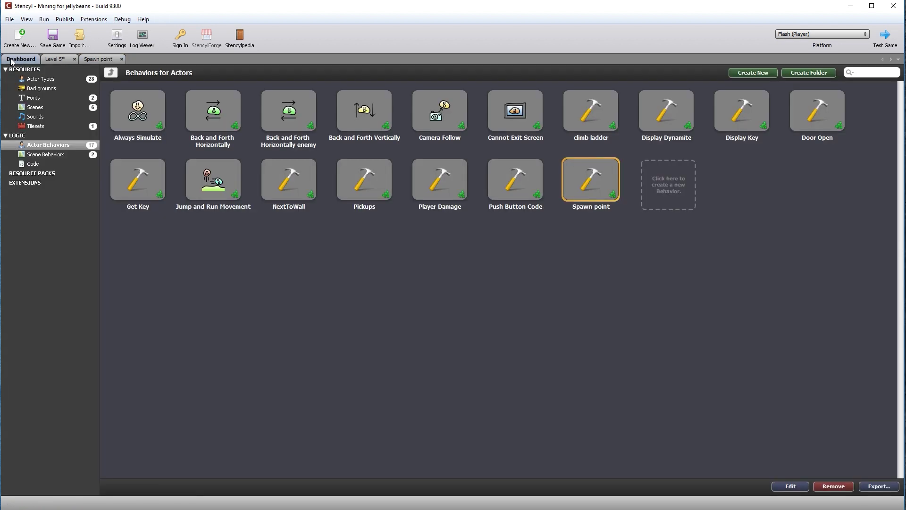
left_click(666, 186)
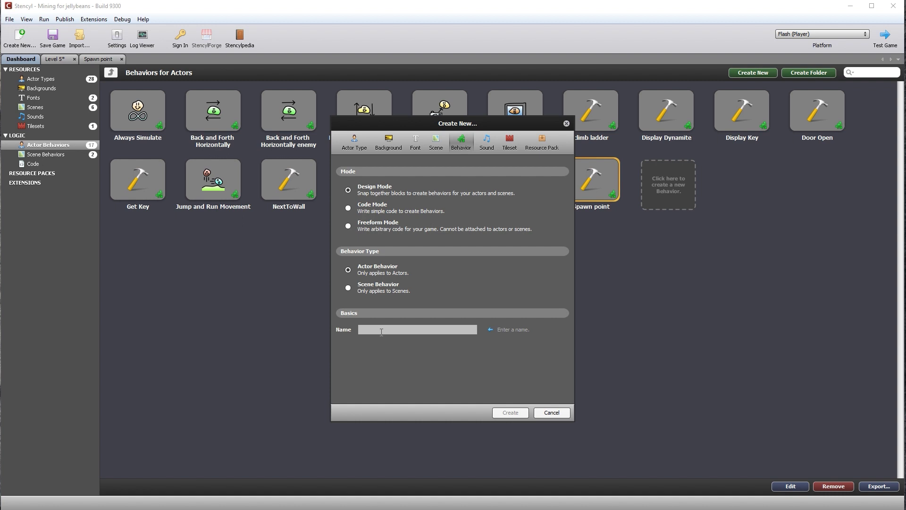
type("Arrow Spawn Point")
left_click(506, 413)
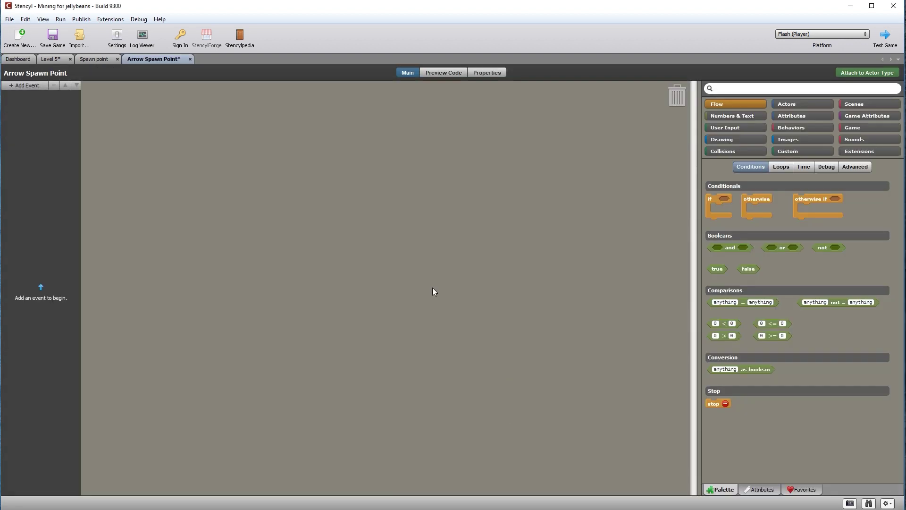
Add an Every N seconds event to the Arrow Spawn Point behavior and set its interval to 2 seconds.
left_click(18, 59)
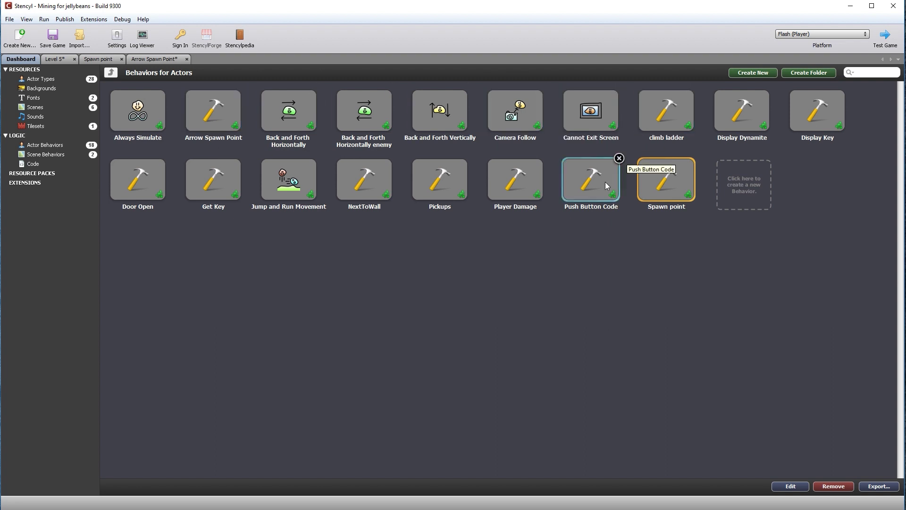
left_click(152, 59)
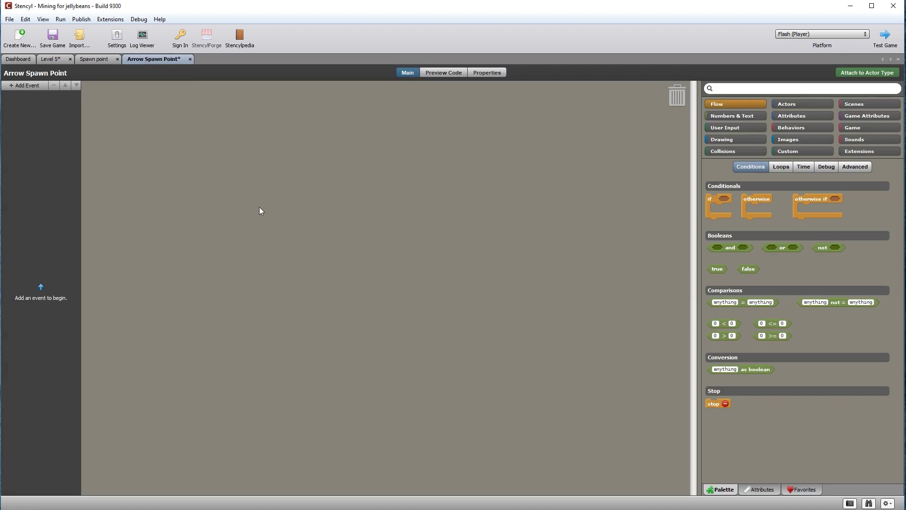
left_click(13, 86)
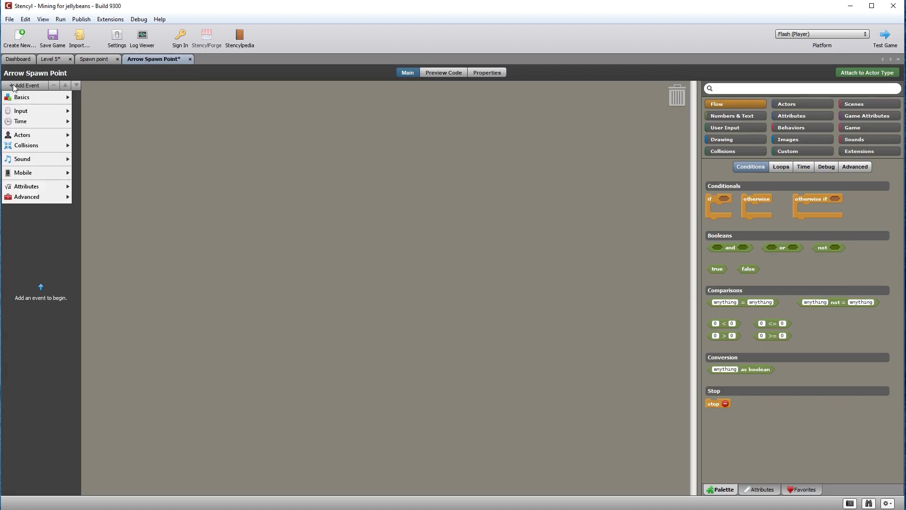
mouse_move(43, 121)
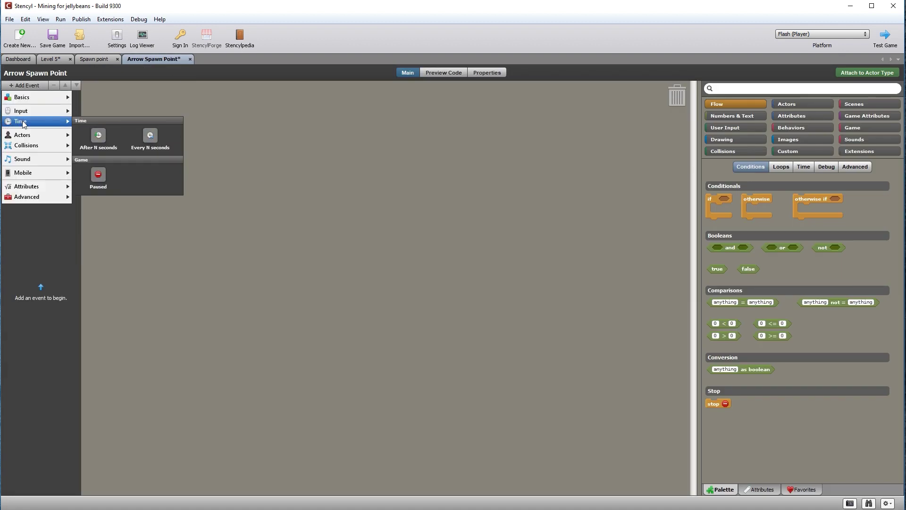
left_click(151, 136)
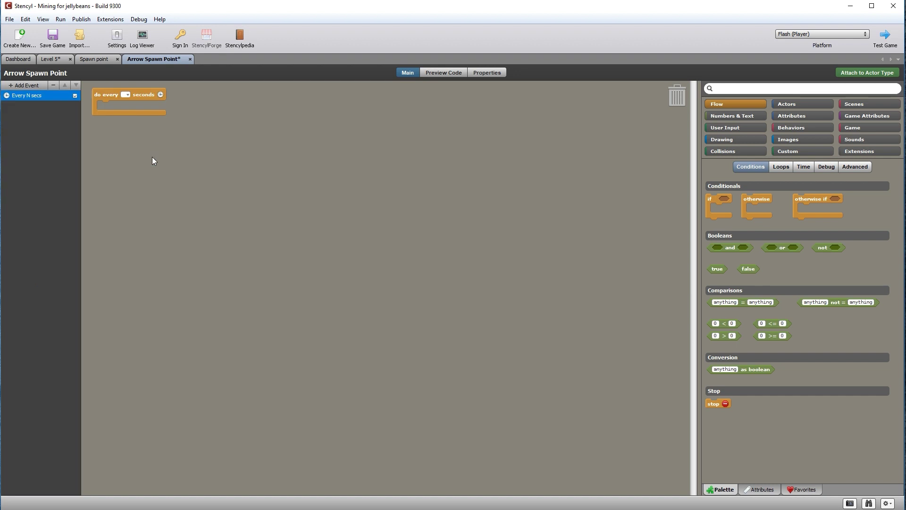
left_click(92, 59)
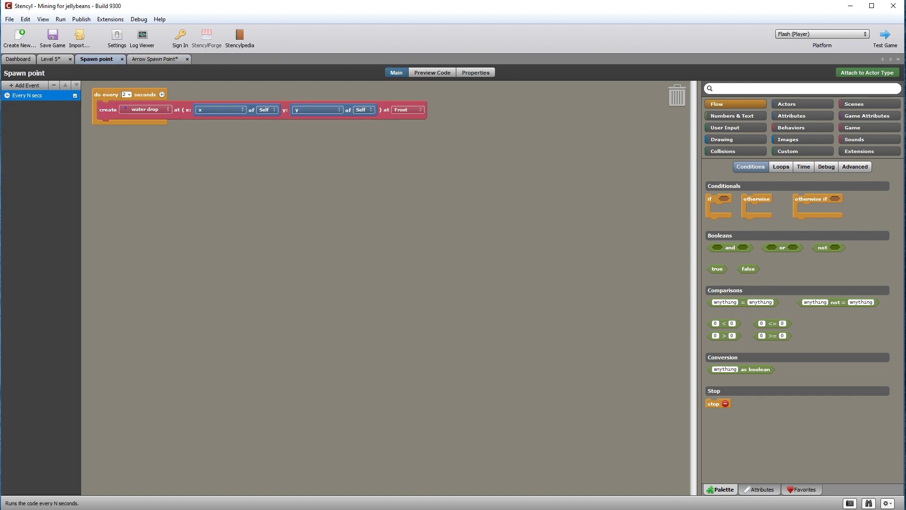
left_click(151, 60)
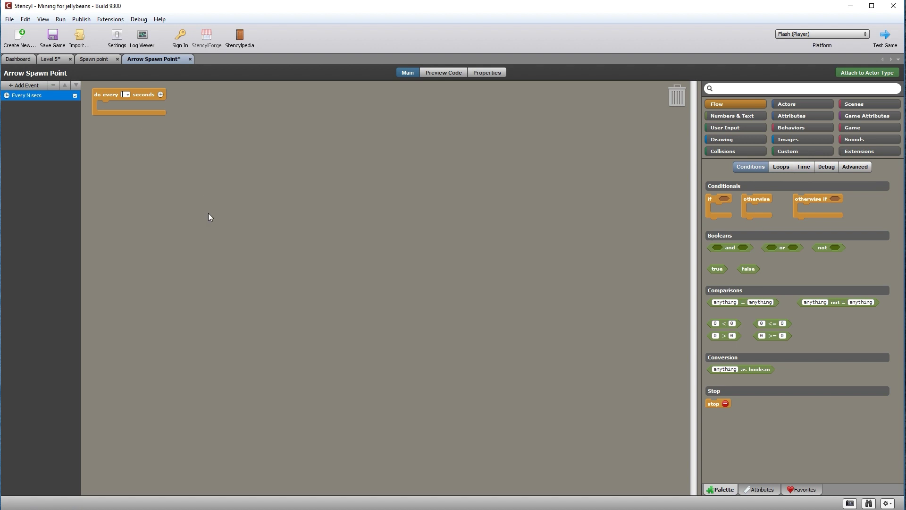
type("2")
Put a create actor block inside the 2-second event and choose Arrow as its actor type.
left_click(857, 104)
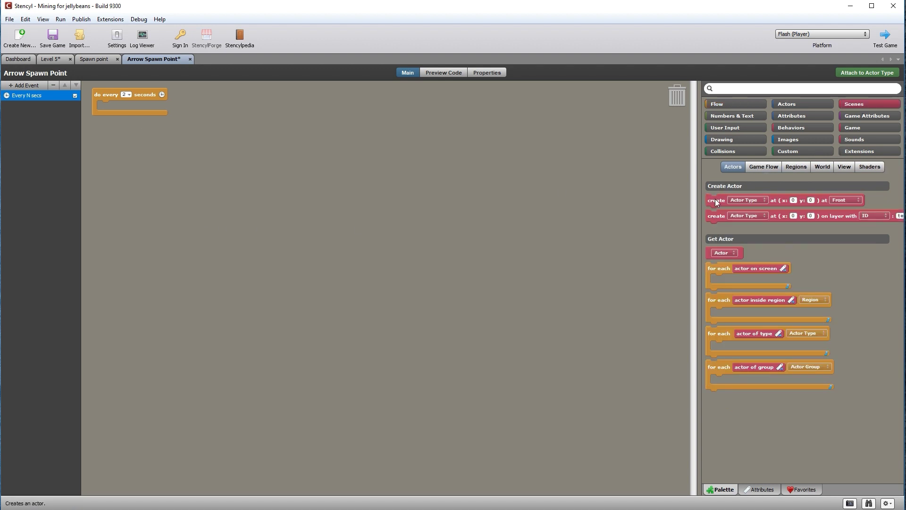
left_click_drag(712, 202, 111, 103)
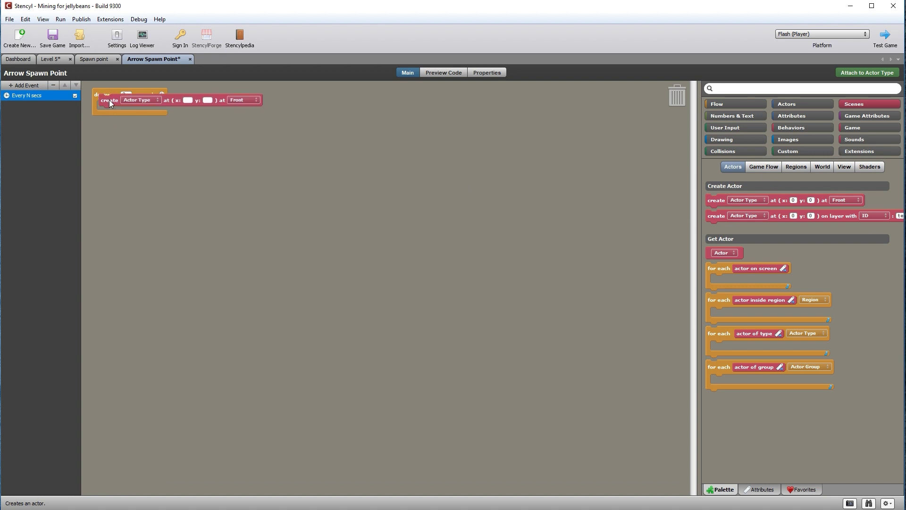
left_click(150, 107)
left_click(152, 107)
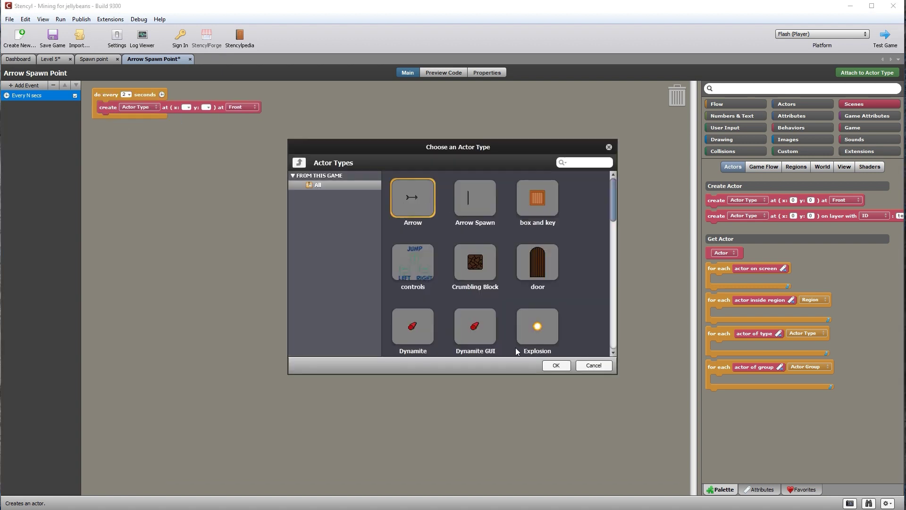
left_click(555, 365)
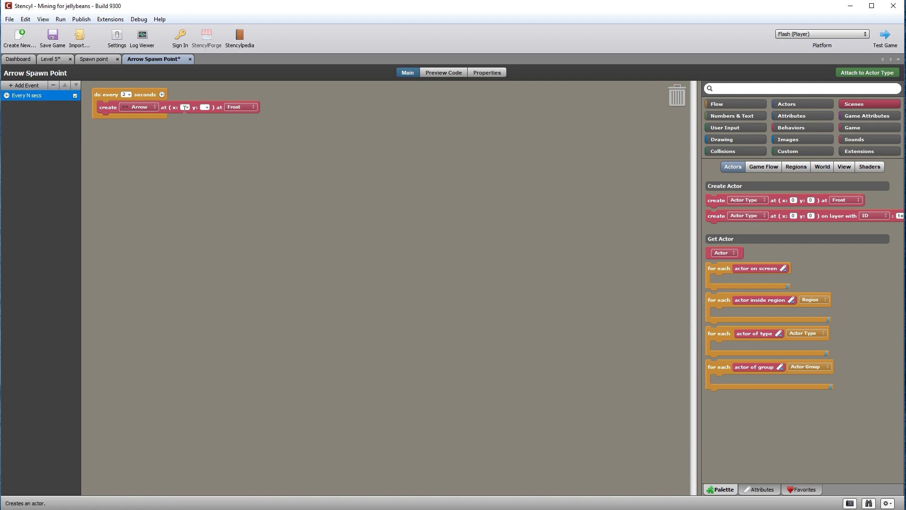
Set the Arrow's creation position to the x-center of Self for X and the y-center of Self for Y.
left_click(804, 103)
left_click_drag(763, 202, 169, 112)
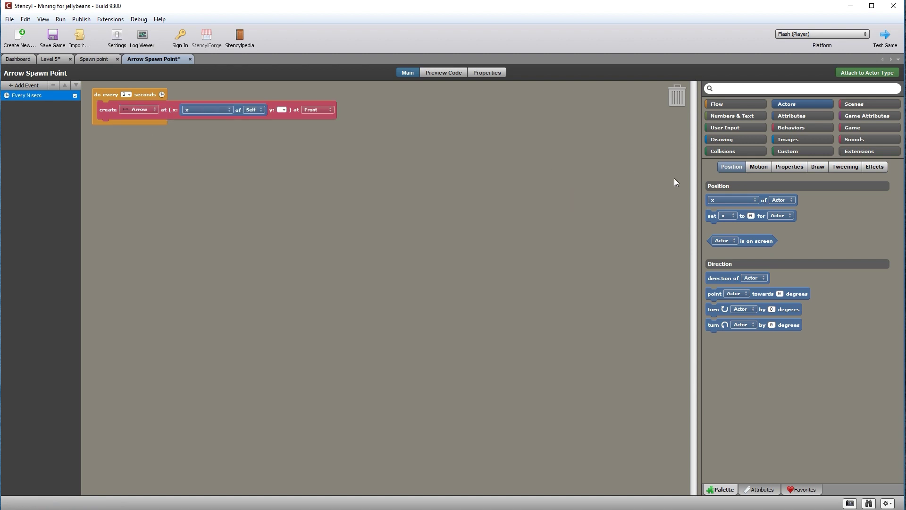
left_click_drag(765, 202, 284, 112)
left_click(315, 111)
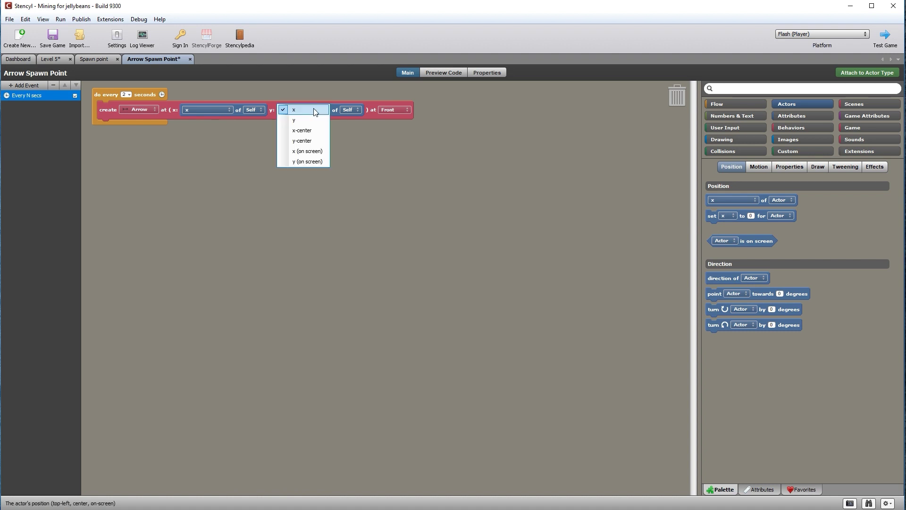
left_click(309, 141)
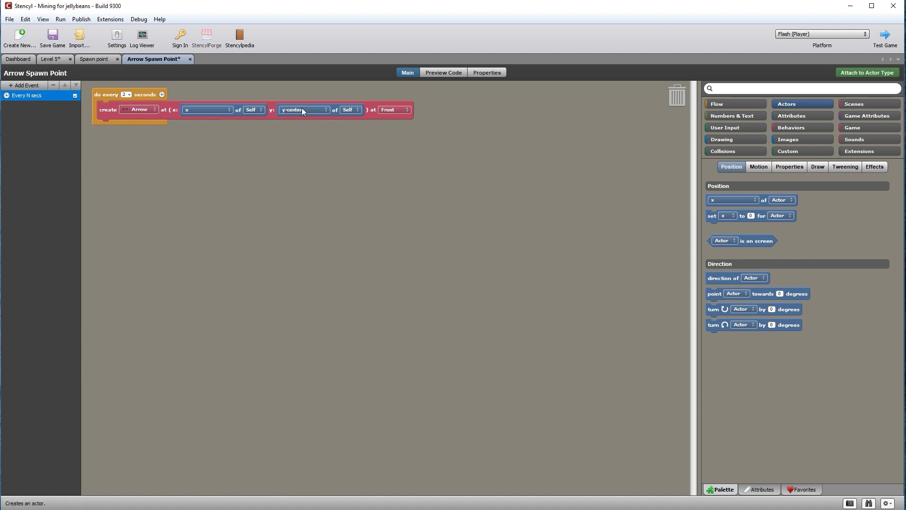
left_click(225, 110)
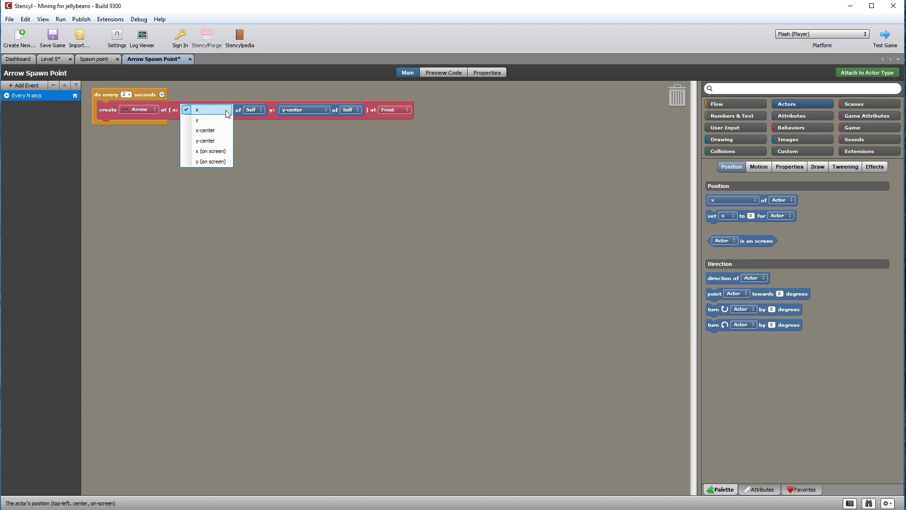
left_click(207, 132)
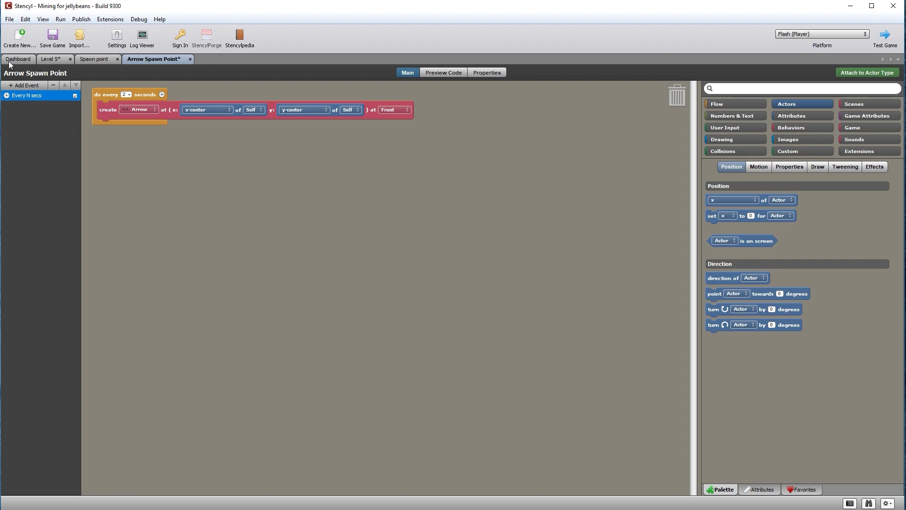
Close the old Spawn point behavior, attach Arrow Spawn Point to the Arrow Spawn actor type, and save the game.
left_click(118, 59)
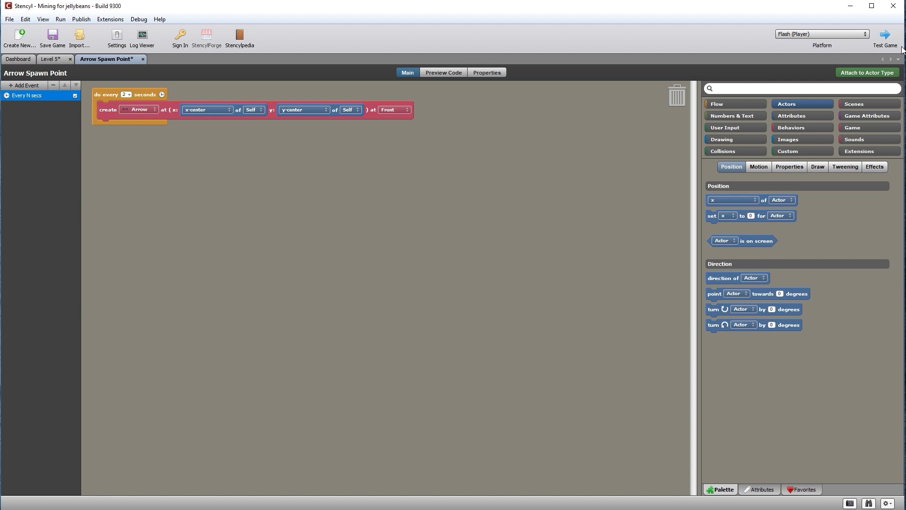
left_click(867, 73)
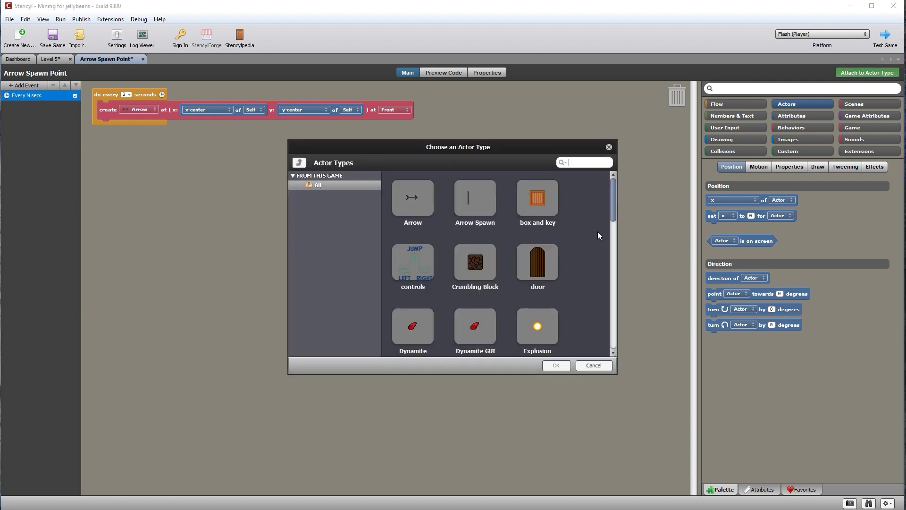
left_click(478, 203)
left_click(552, 368)
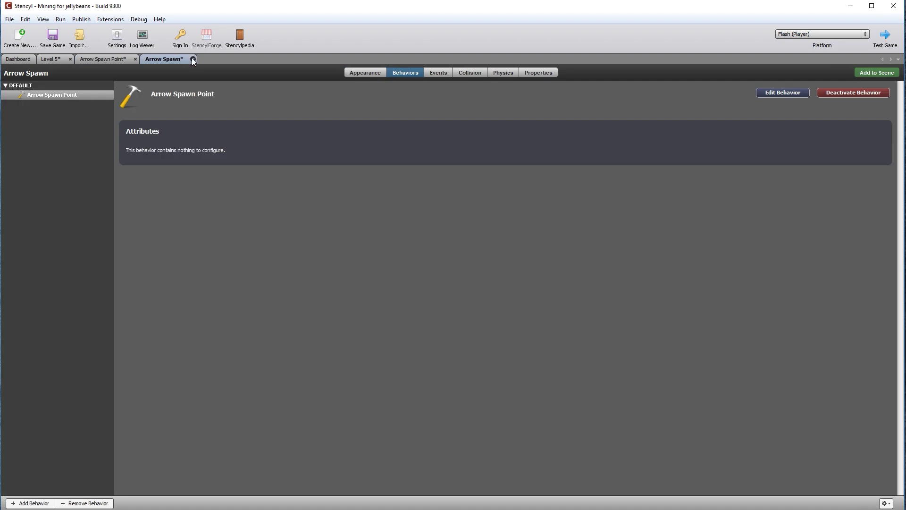
key("ctrl+s")
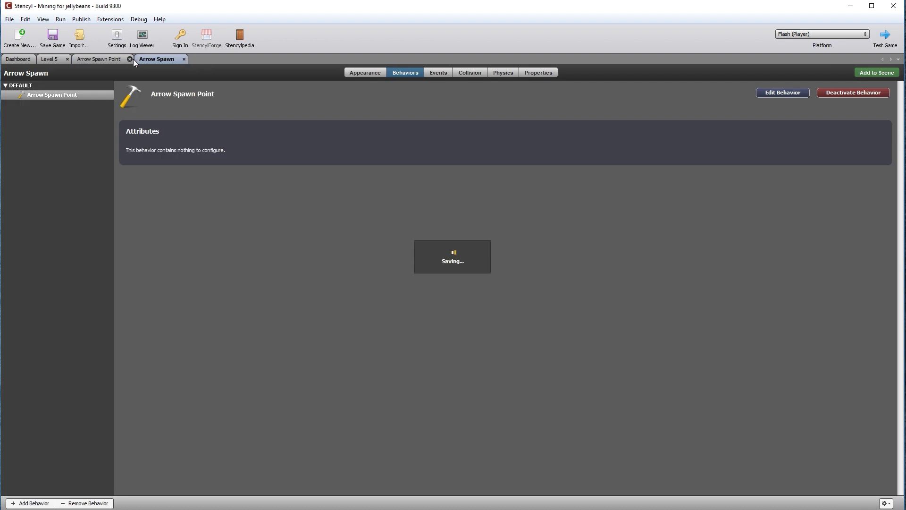
Close the Arrow Spawn Point and Arrow Spawn editors and show the game's list of actor types.
left_click(134, 60)
left_click(137, 59)
left_click(9, 58)
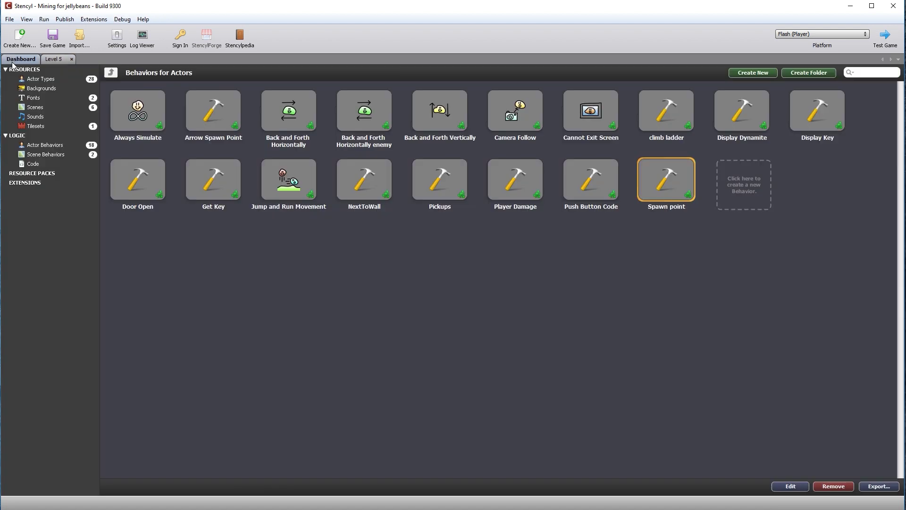
left_click(32, 80)
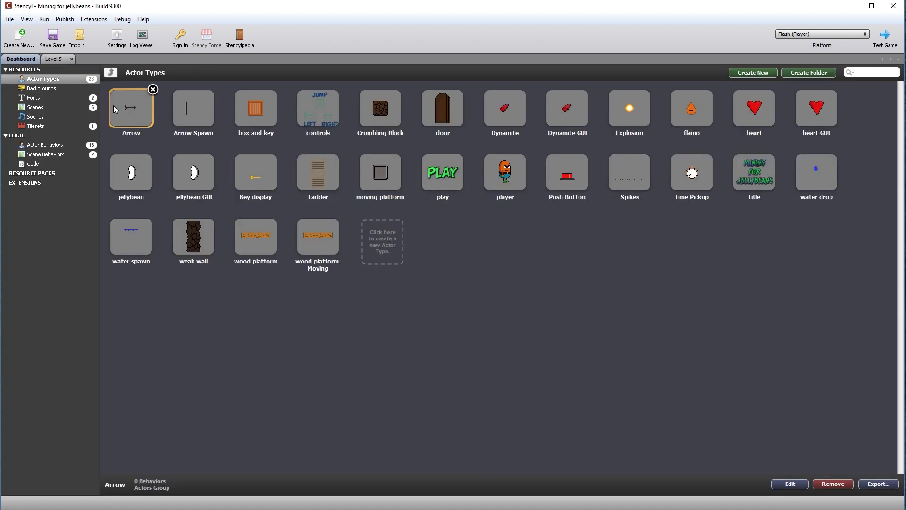
Open the Arrow actor type, add a when updating event, and place a set x for Self block inside it.
double_click(126, 109)
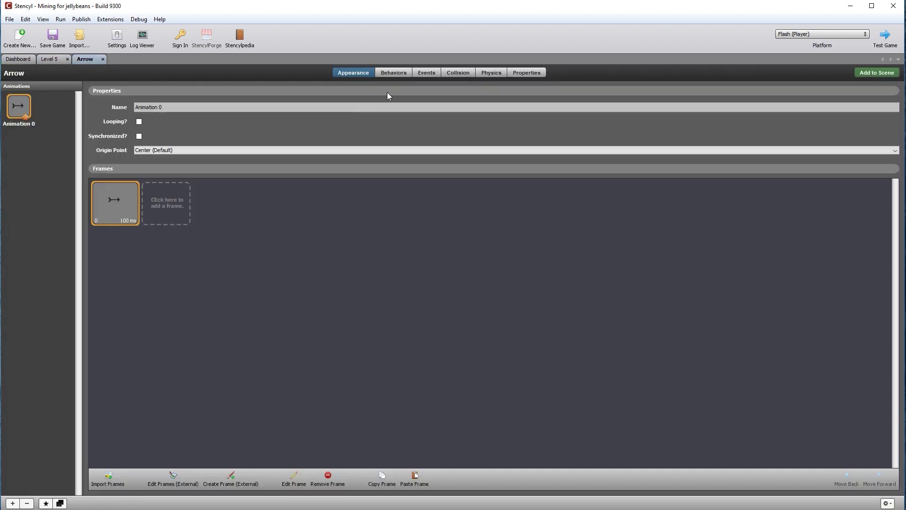
left_click(430, 74)
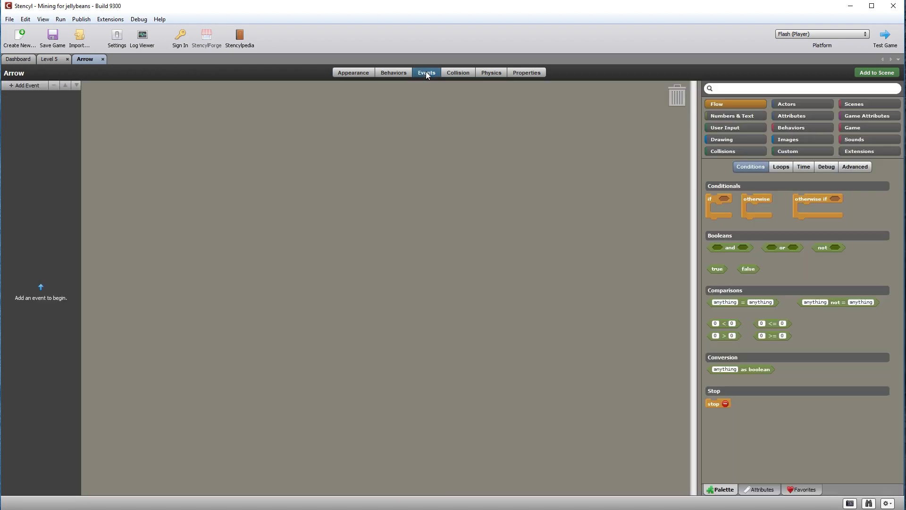
left_click(16, 86)
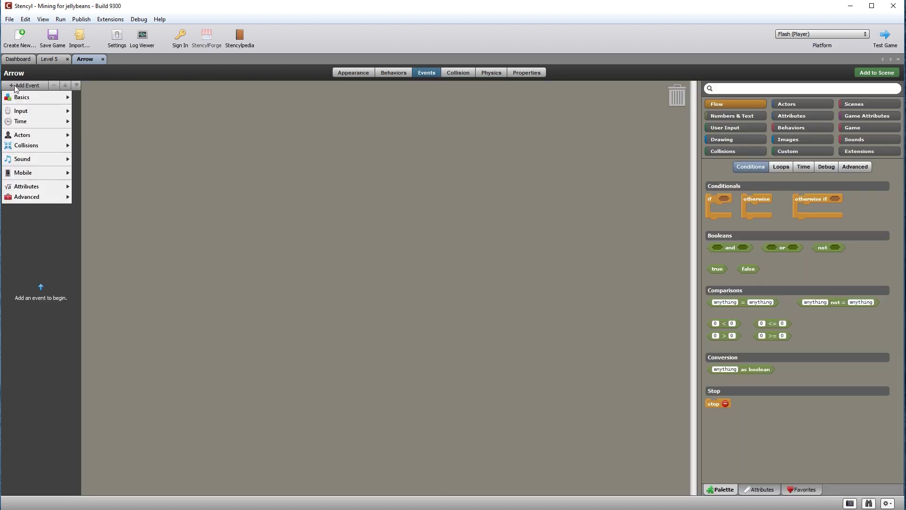
mouse_move(21, 100)
left_click(202, 114)
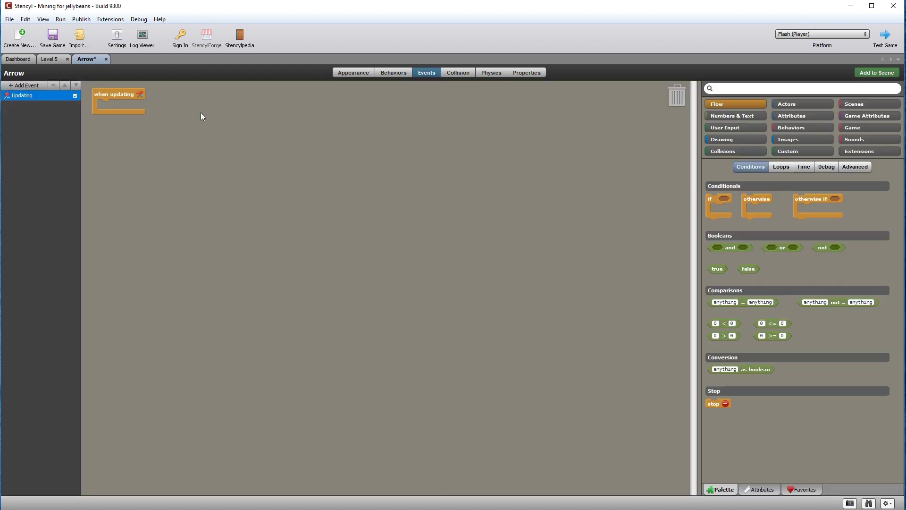
left_click(809, 106)
left_click_drag(710, 218, 110, 113)
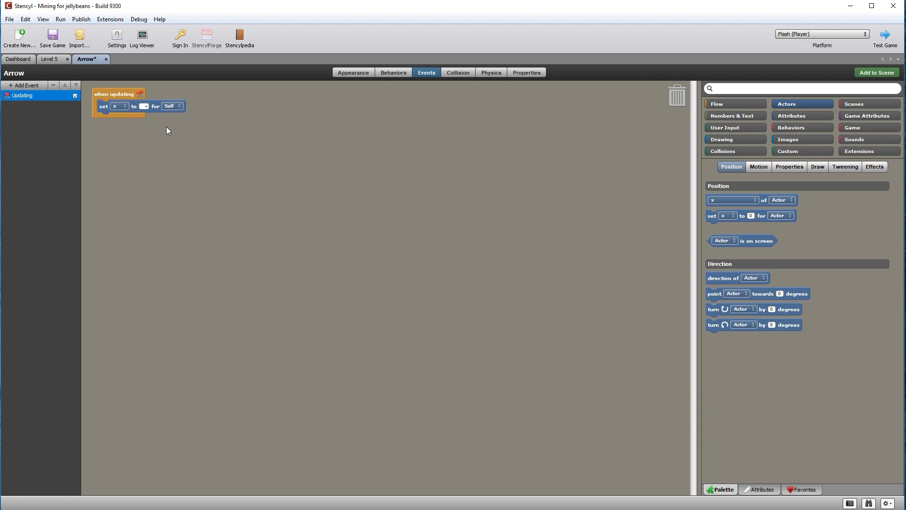
Set the Arrow's x on every update to x of Self + 2, then save and close the Arrow editor.
left_click_drag(760, 200, 436, 200)
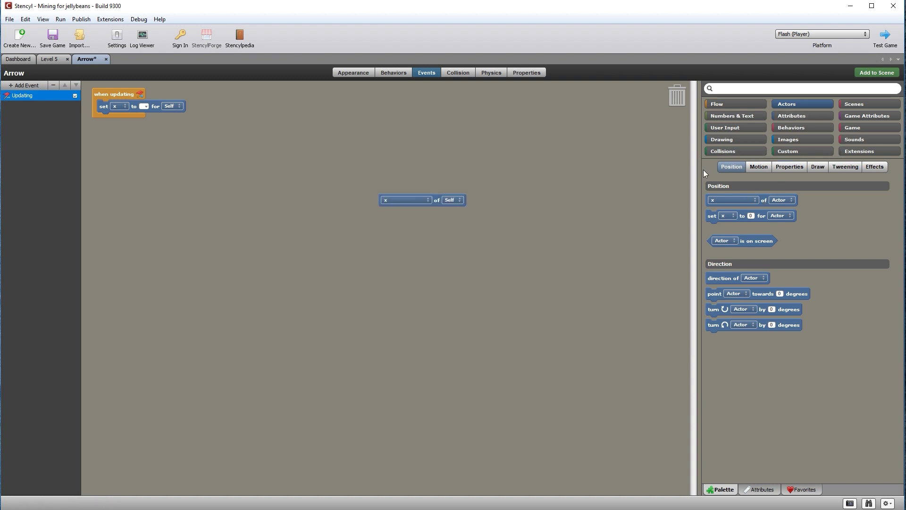
left_click(737, 117)
left_click_drag(714, 198, 307, 154)
left_click_drag(439, 200, 326, 163)
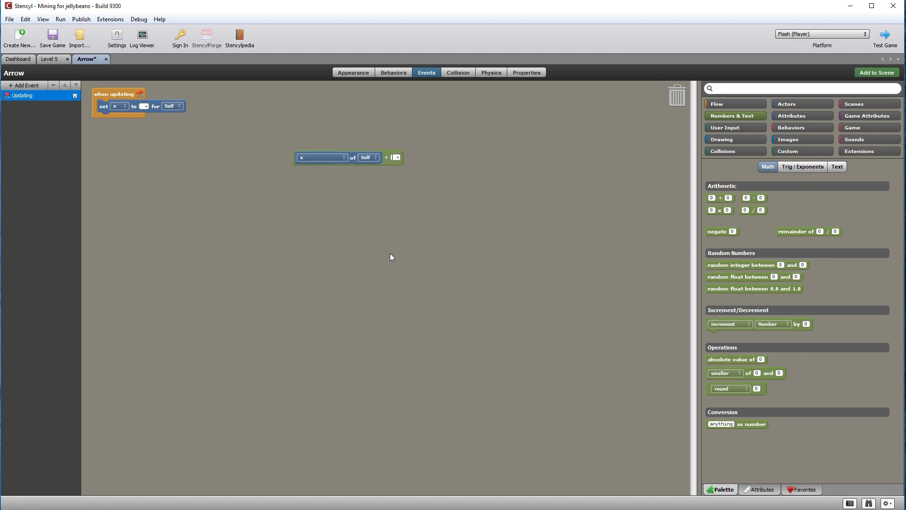
type("2")
left_click_drag(389, 161, 167, 117)
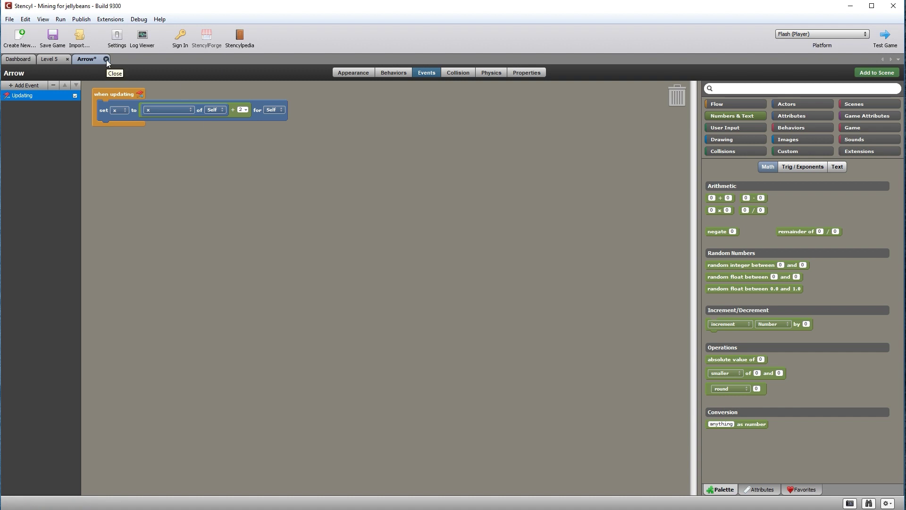
key("ctrl+s")
Move the player in Level 5 from the lower floor up onto the short middle platform by the wall.
left_click(46, 61)
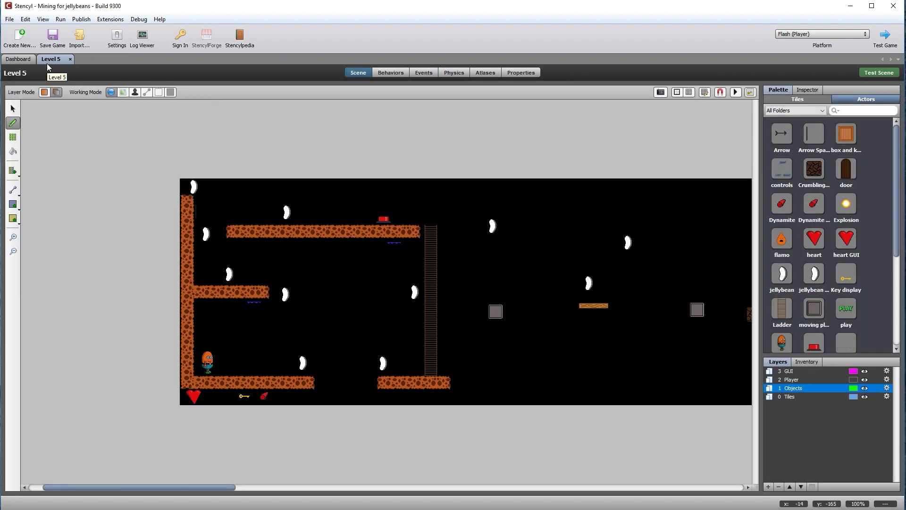
left_click(14, 109)
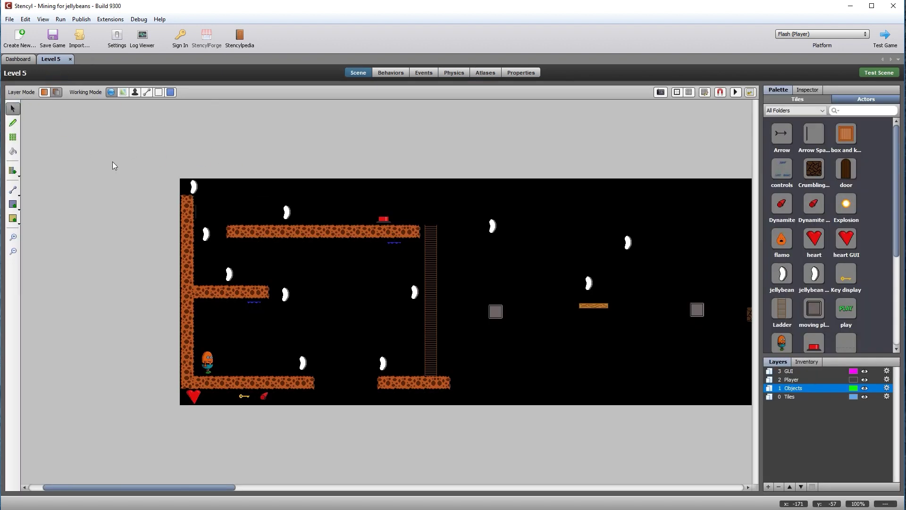
left_click_drag(211, 364, 212, 270)
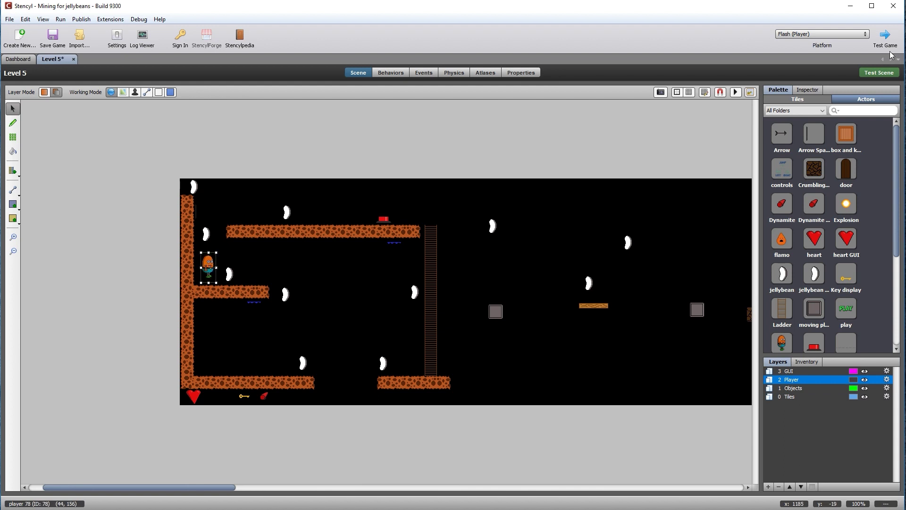
Test the Level 5 scene, walk the player along the upper platform and back to watch the arrows, and close the test.
left_click(879, 73)
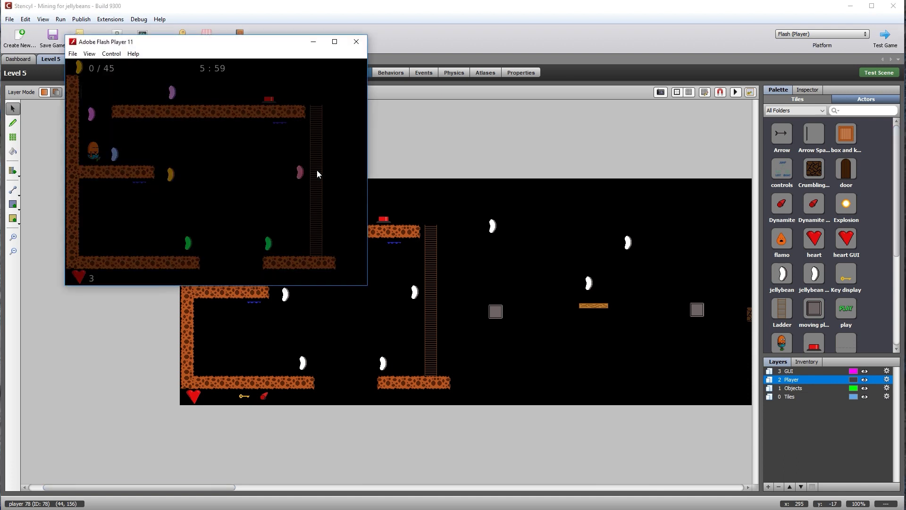
left_click_drag(199, 45, 235, 170)
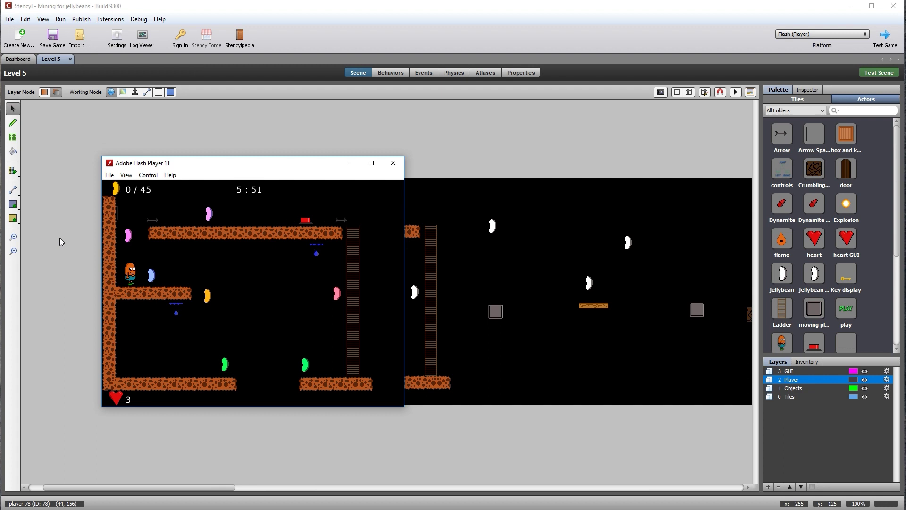
key("Up")
key("Right")
key("Right")
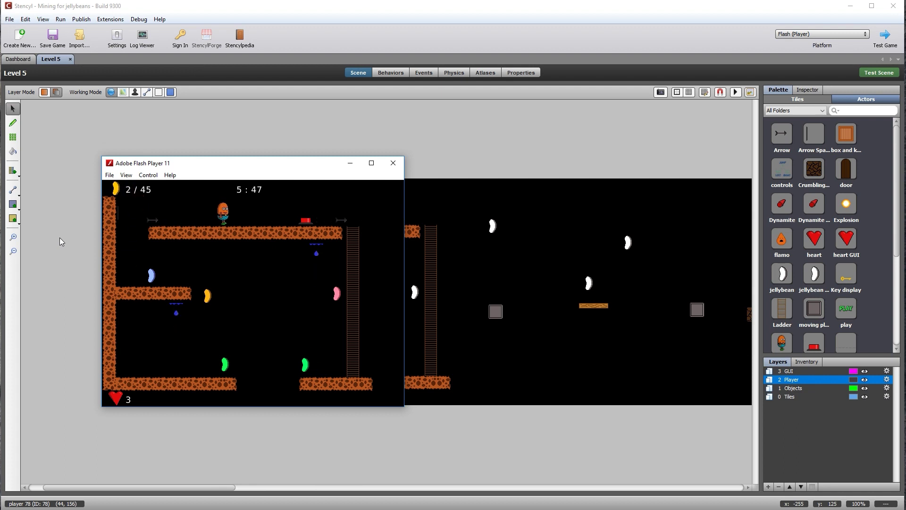
key("Right")
key("Right")
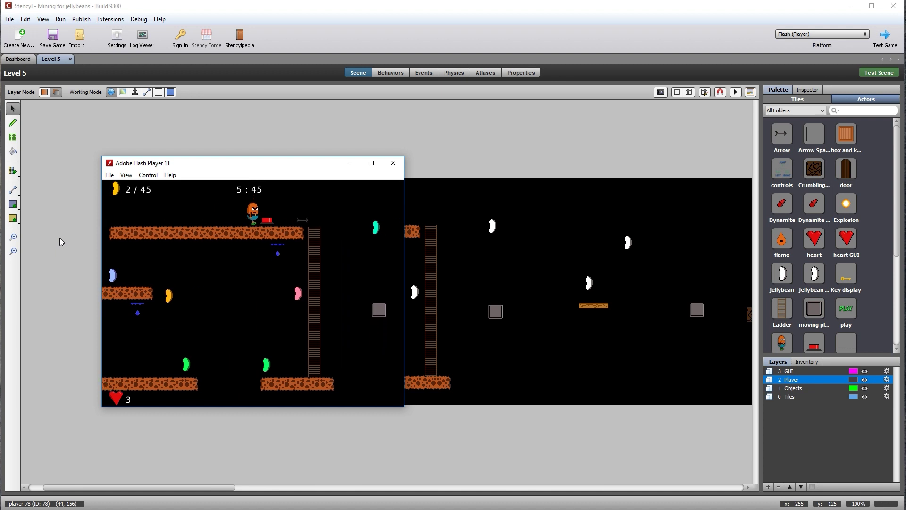
key("Right")
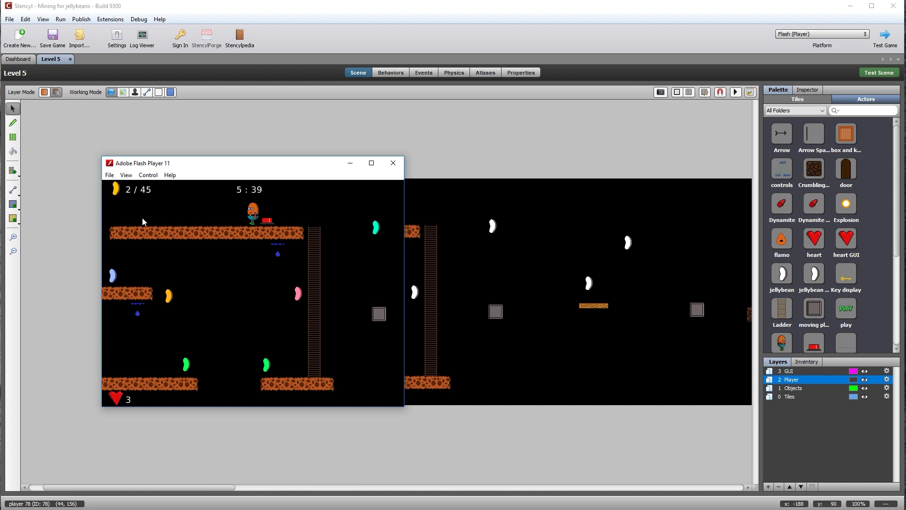
key("Left")
key("Left")
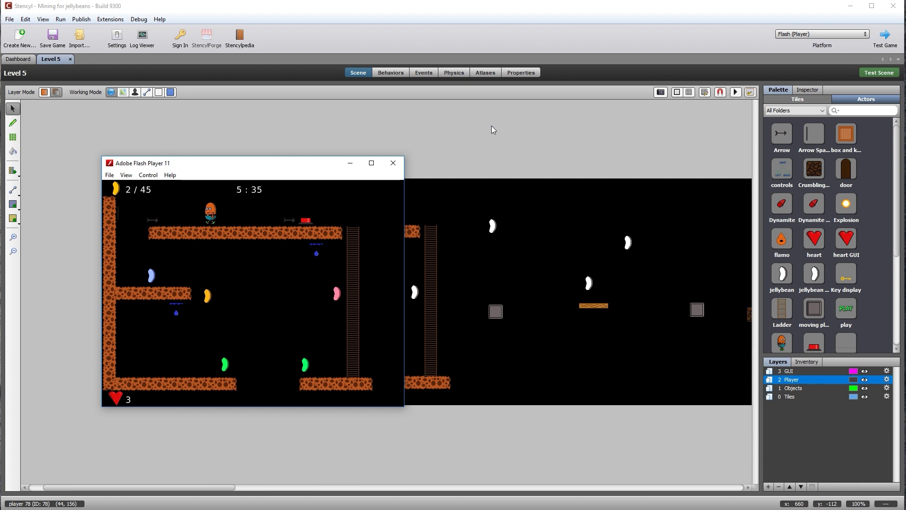
key("Left")
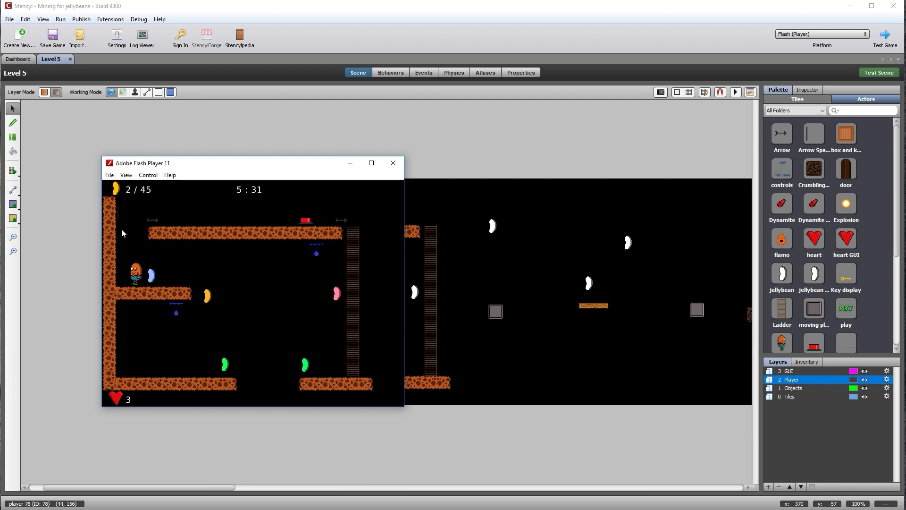
left_click(393, 163)
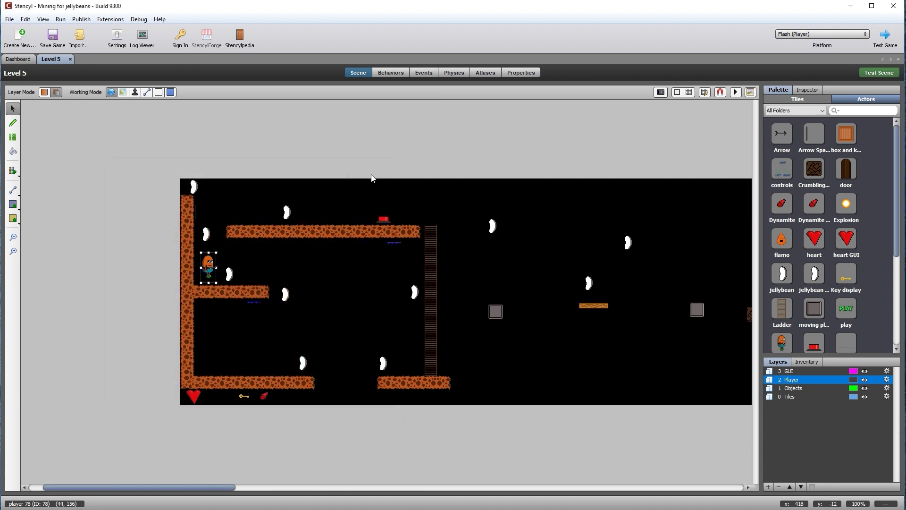
Add an event to the Arrow actor type that triggers when Self exits the screen.
left_click(16, 59)
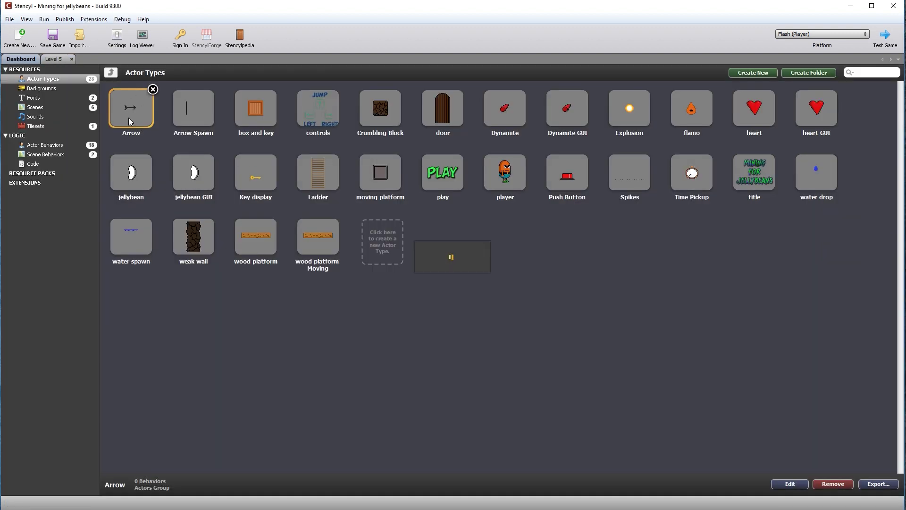
double_click(128, 118)
left_click(426, 73)
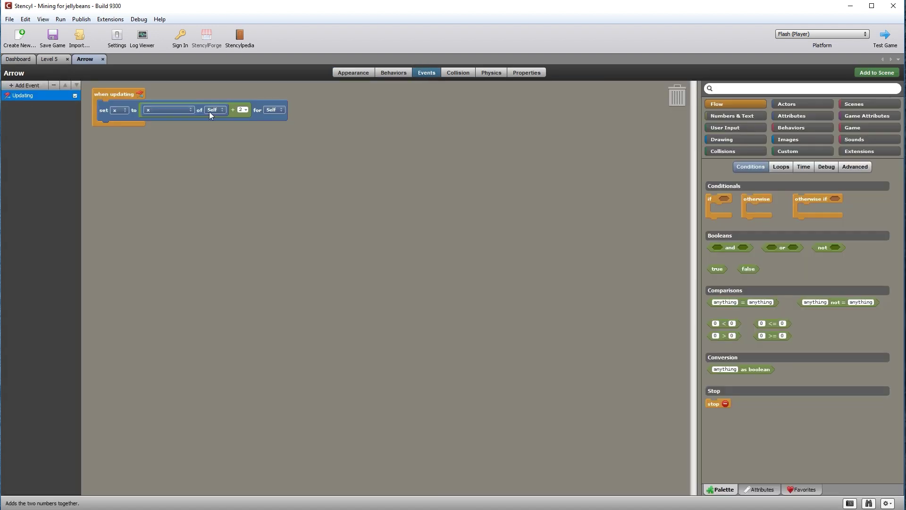
left_click(14, 86)
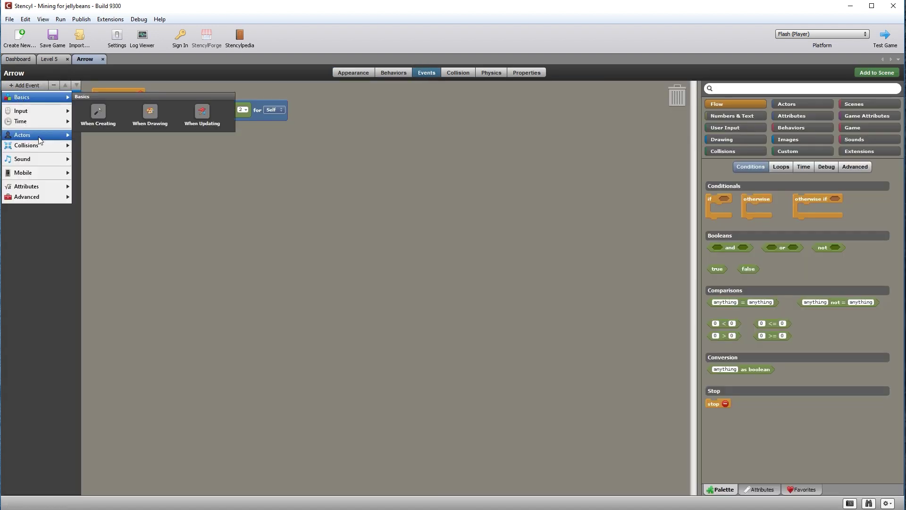
mouse_move(39, 137)
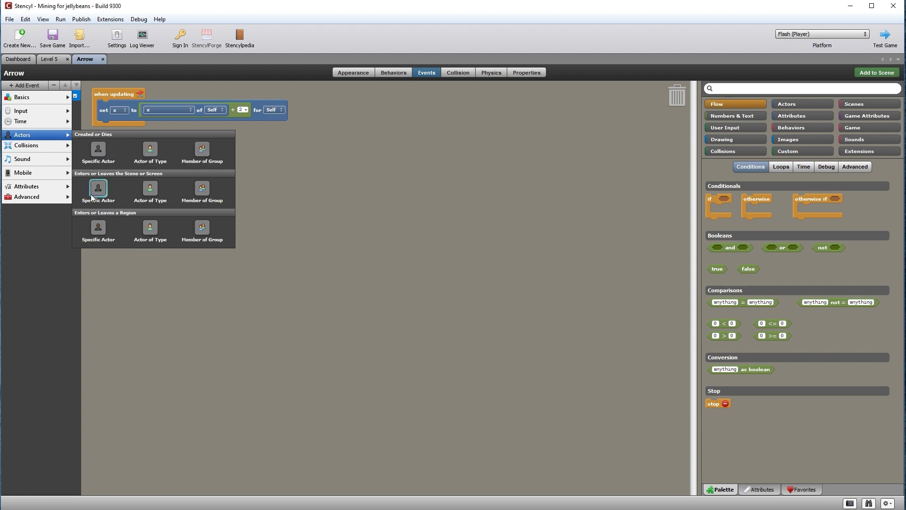
left_click(99, 190)
left_click(132, 94)
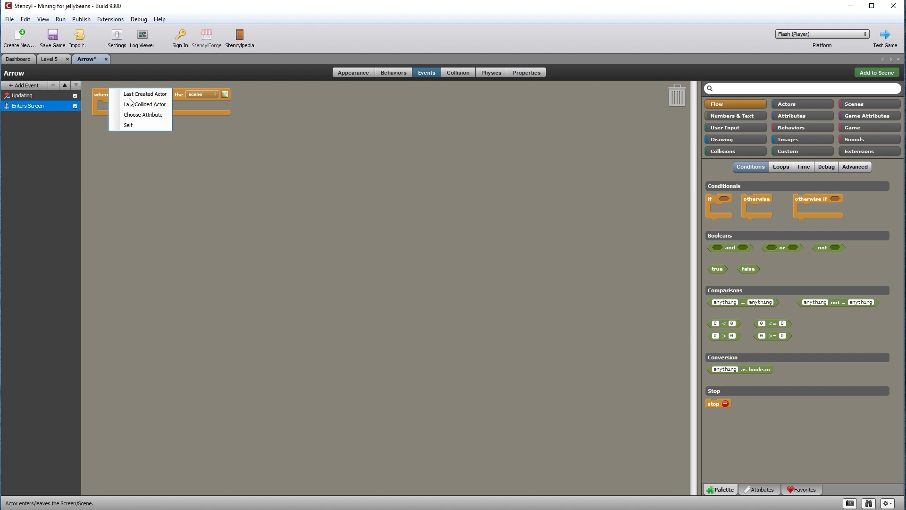
left_click(130, 126)
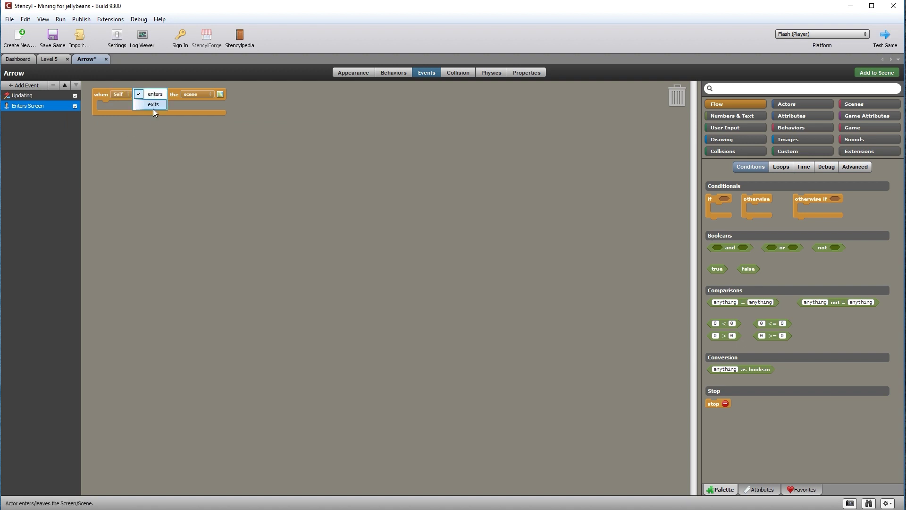
left_click(191, 95)
left_click(203, 105)
Put a kill actor block inside the Arrow's exits-the-screen event and close the Arrow editor.
left_click(812, 103)
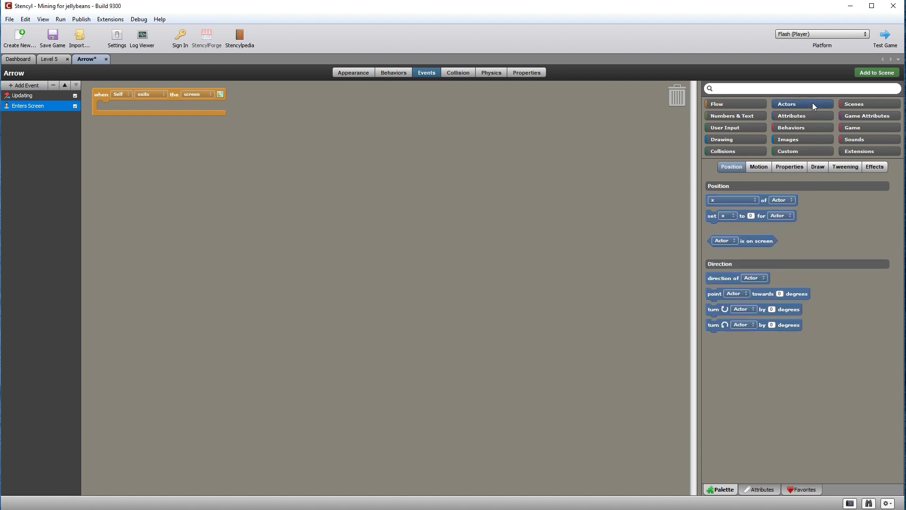
left_click(793, 168)
left_click_drag(713, 200, 111, 104)
key("ctrl+w")
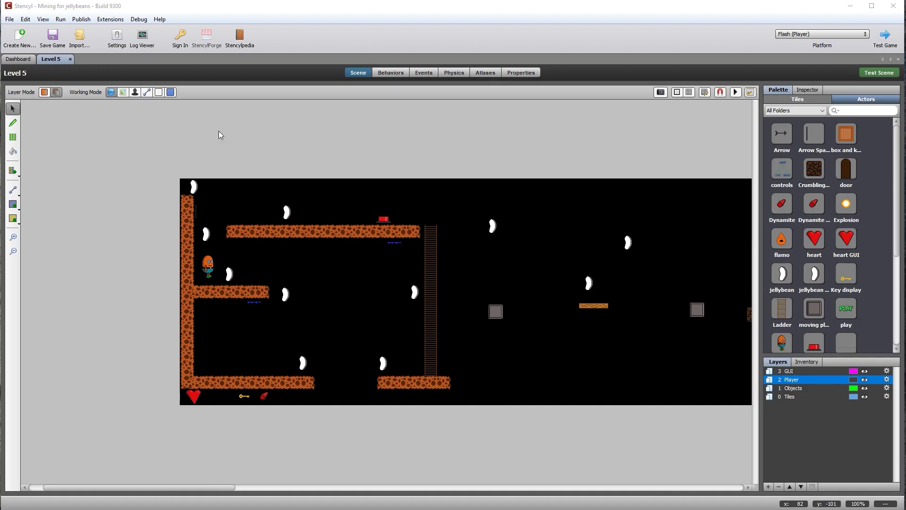
Open the Arrow Spawn actor type and attach the Always Simulate behavior to it.
left_click(22, 60)
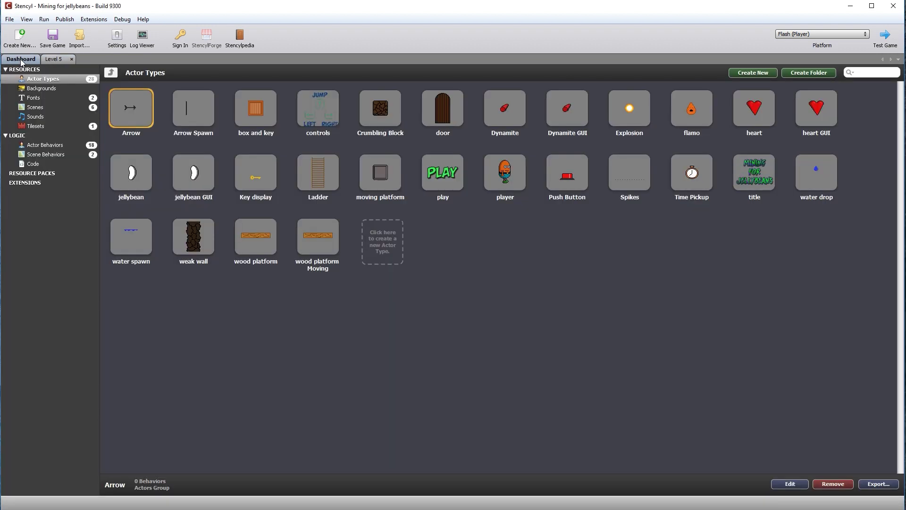
left_click(195, 111)
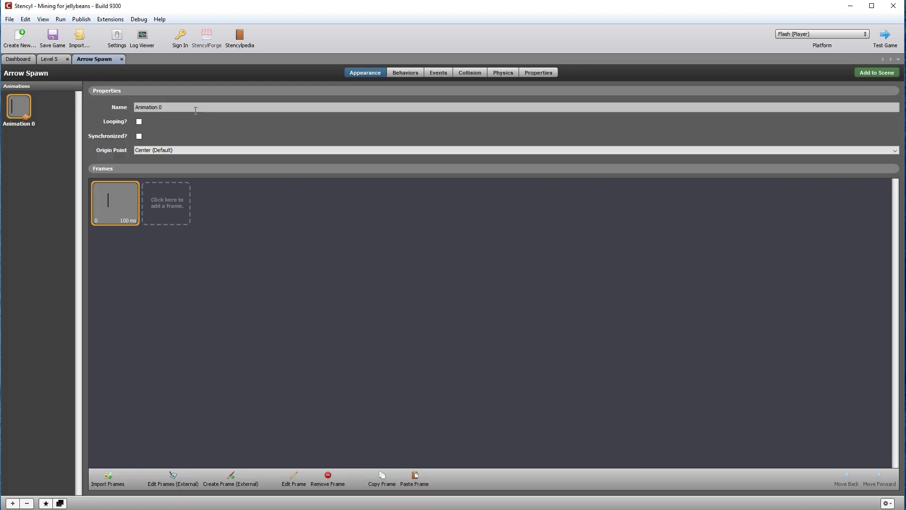
left_click(404, 73)
left_click(33, 503)
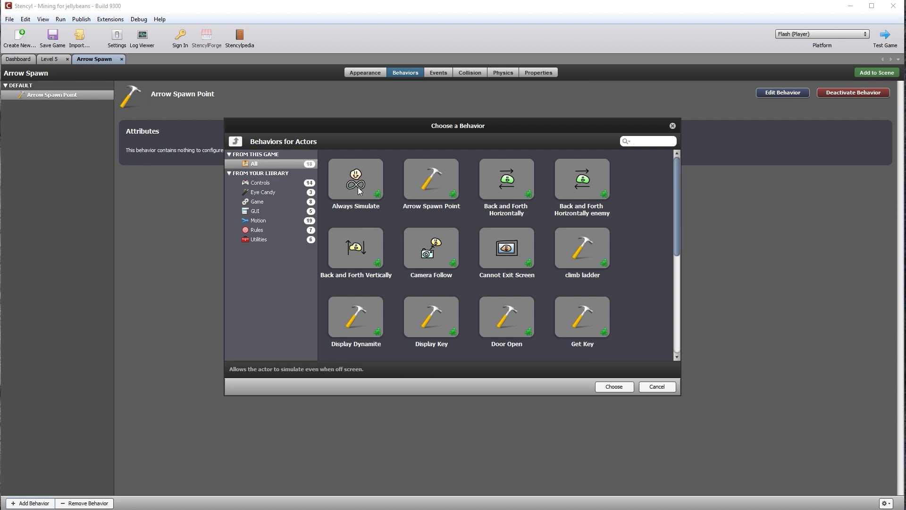
double_click(355, 177)
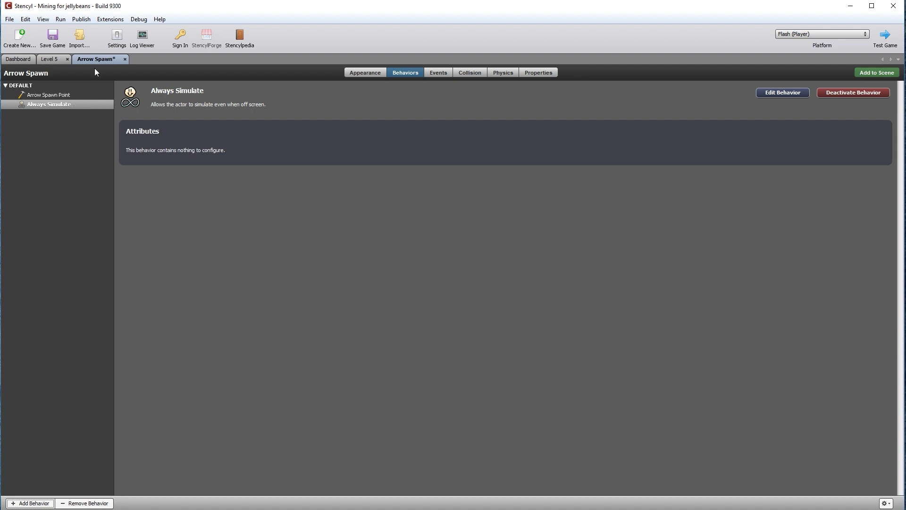
Test the Level 5 scene, jump the player up to the upper platform and rightward over the red push button, and close the test.
left_click(51, 61)
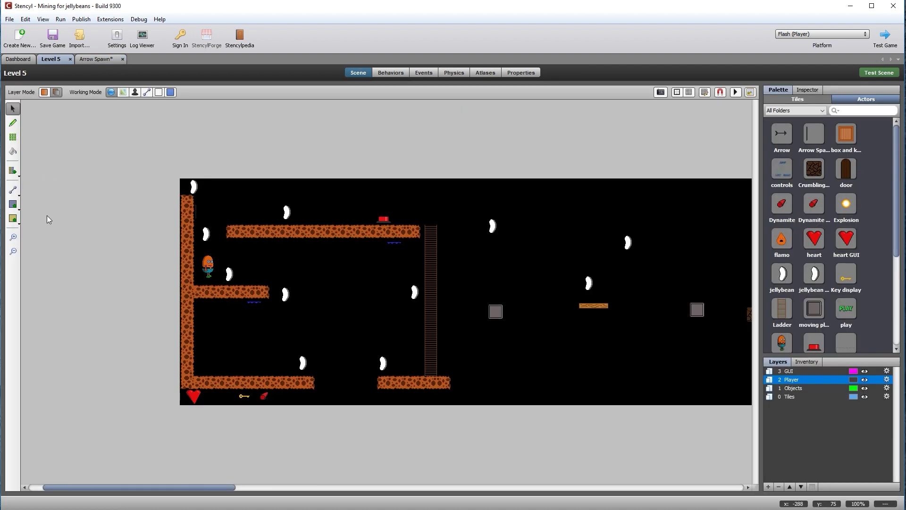
left_click(879, 72)
left_click_drag(250, 50, 334, 198)
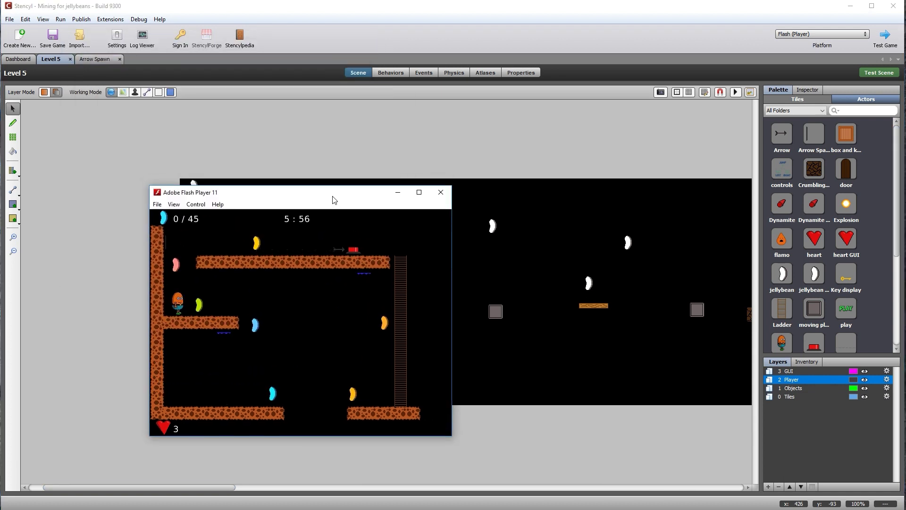
key("Up")
key("Right")
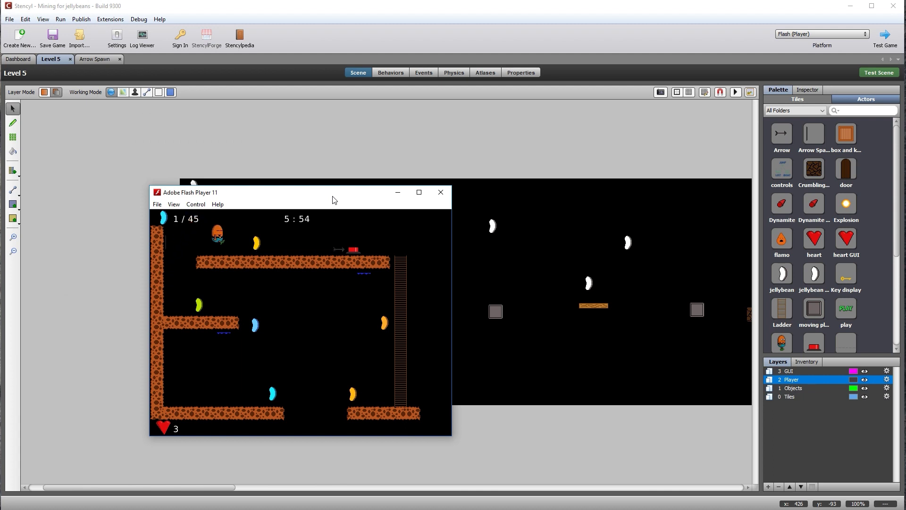
key("Right")
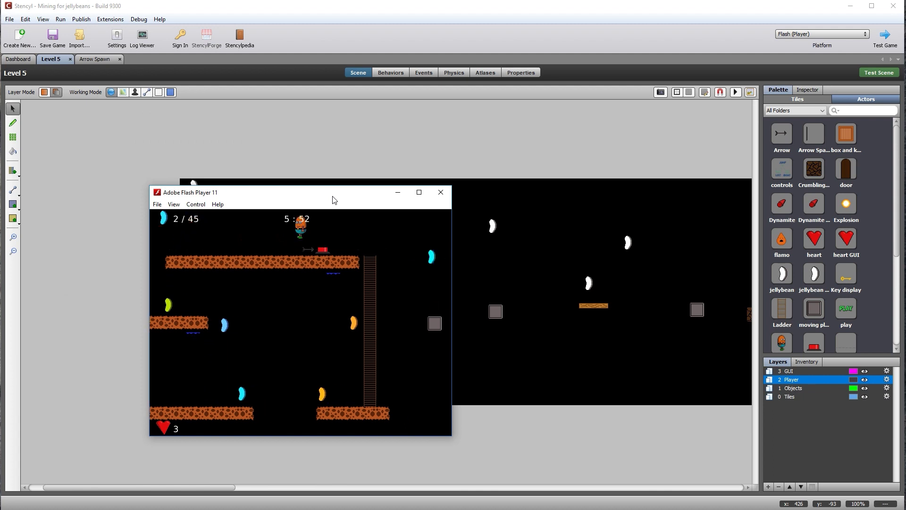
left_click(441, 192)
Close the Arrow Spawn editor and move the player in Level 5 onto the middle of the upper platform.
left_click(120, 59)
left_click(208, 267)
left_click_drag(208, 267, 320, 209)
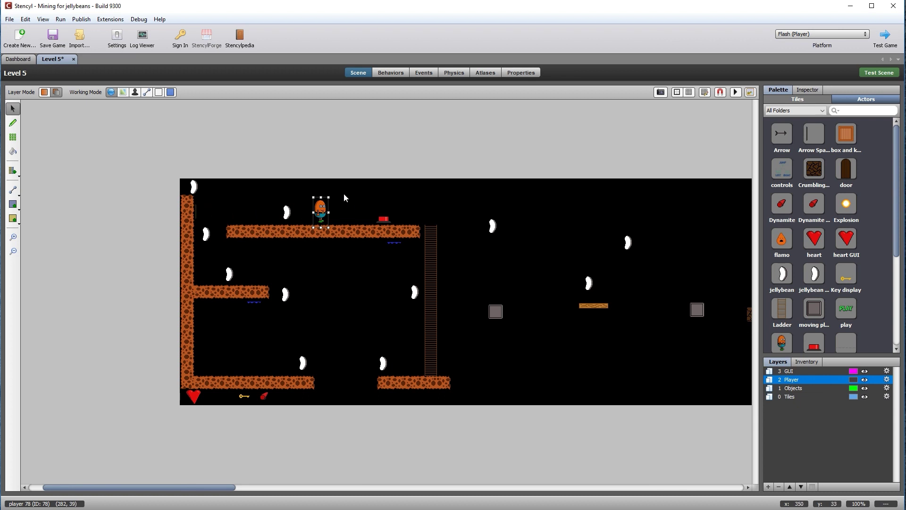
Open the Player Damage actor behavior and duplicate its Flamo Damage event.
left_click(19, 60)
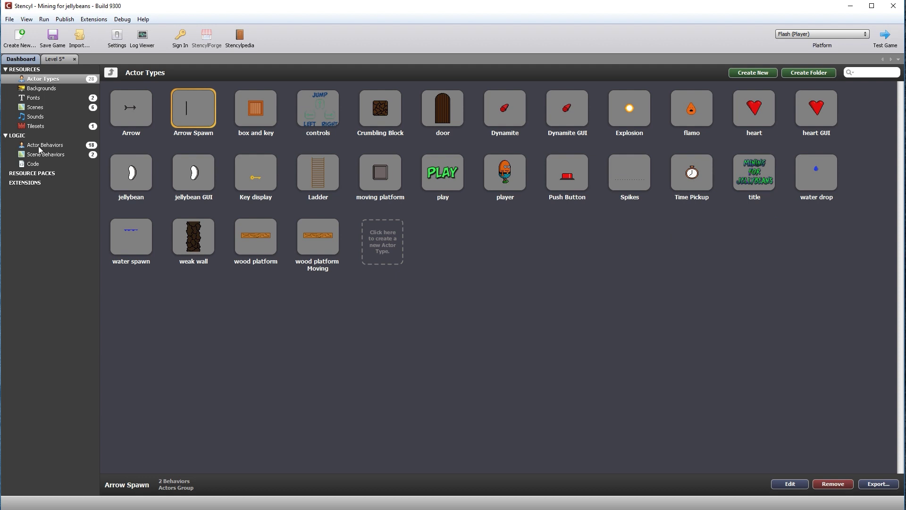
left_click(41, 145)
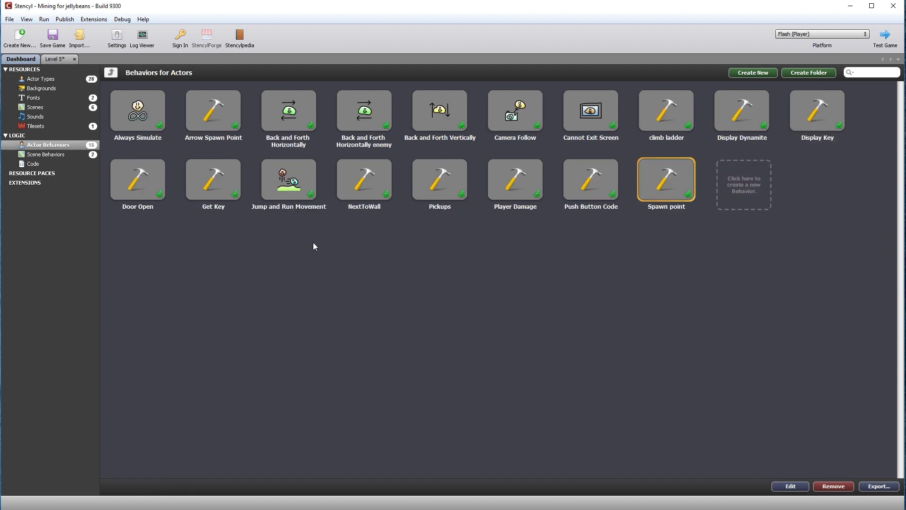
double_click(517, 184)
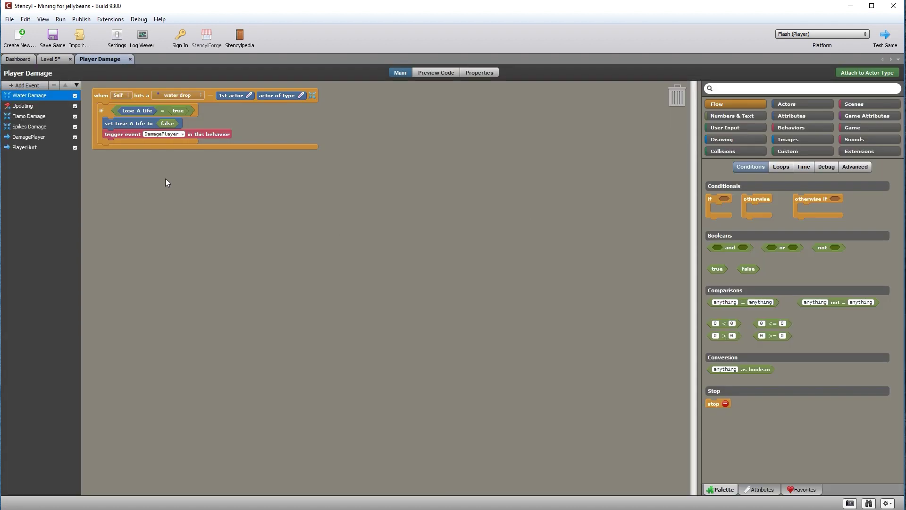
left_click(28, 118)
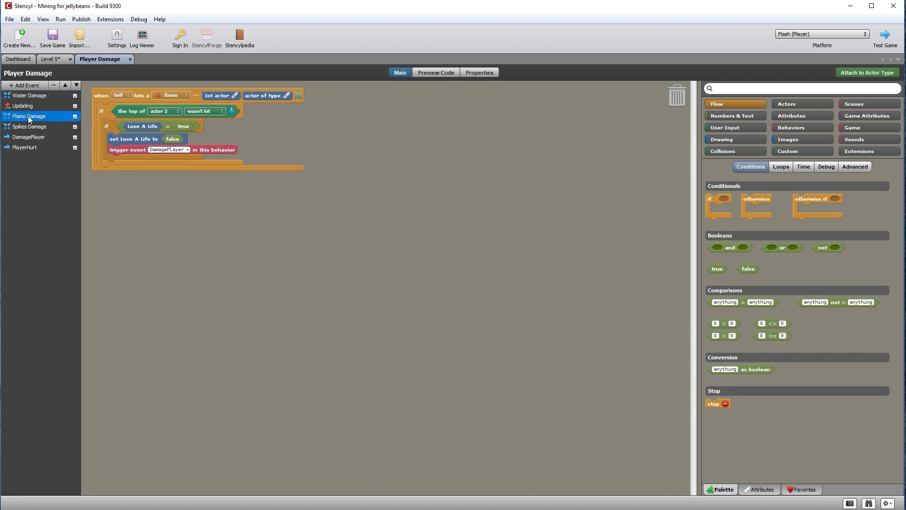
right_click(27, 117)
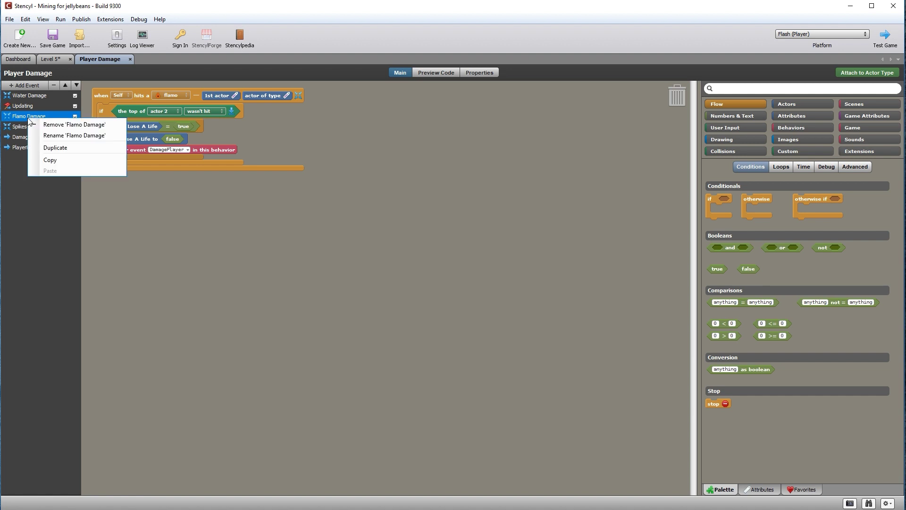
left_click(58, 150)
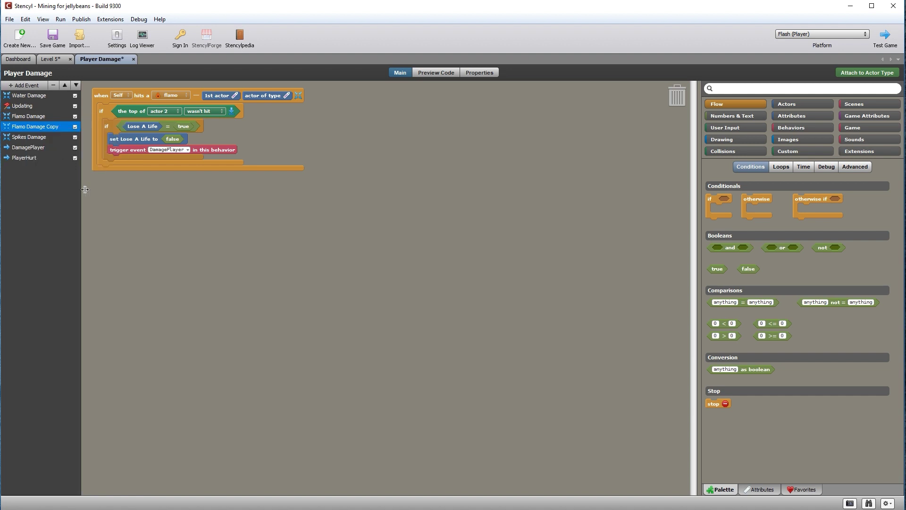
Rename the duplicated event as Arrow Damage and set the actor type it collides with to Arrow.
double_click(40, 128)
type("A")
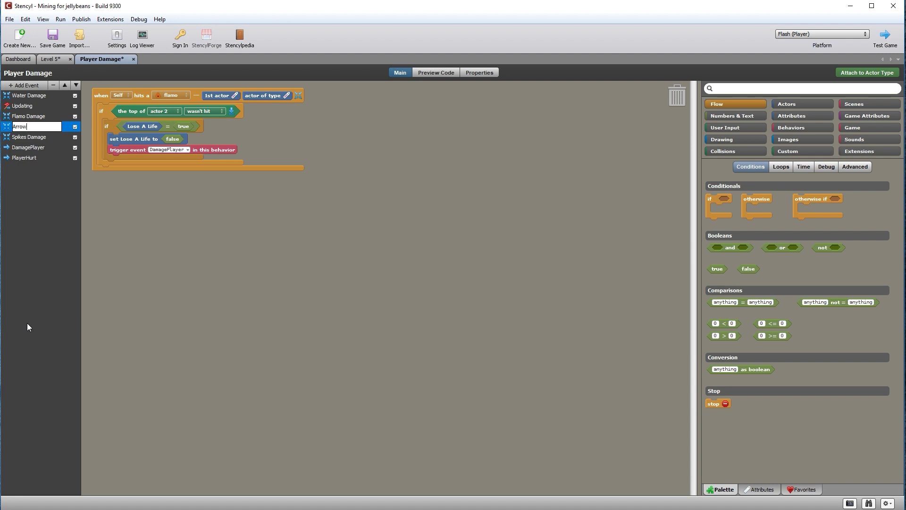
type("rrow Damage")
key("Return")
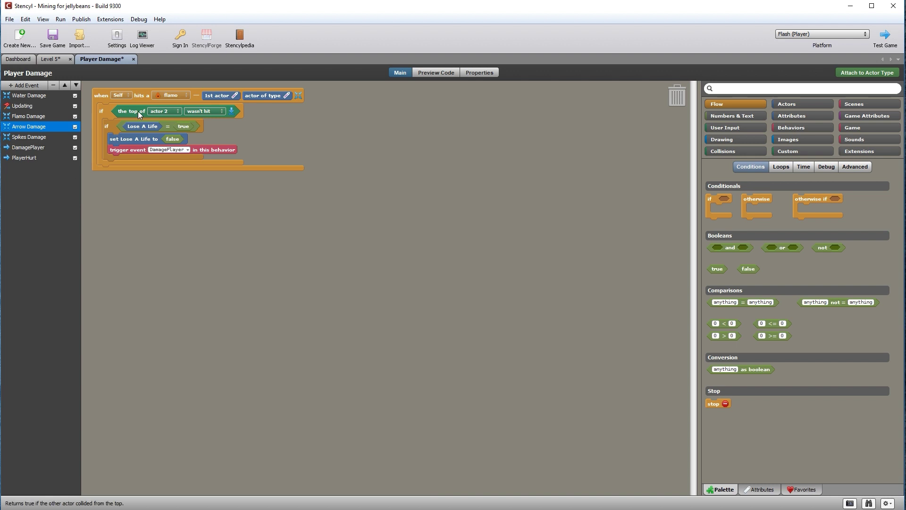
left_click(183, 94)
left_click(185, 94)
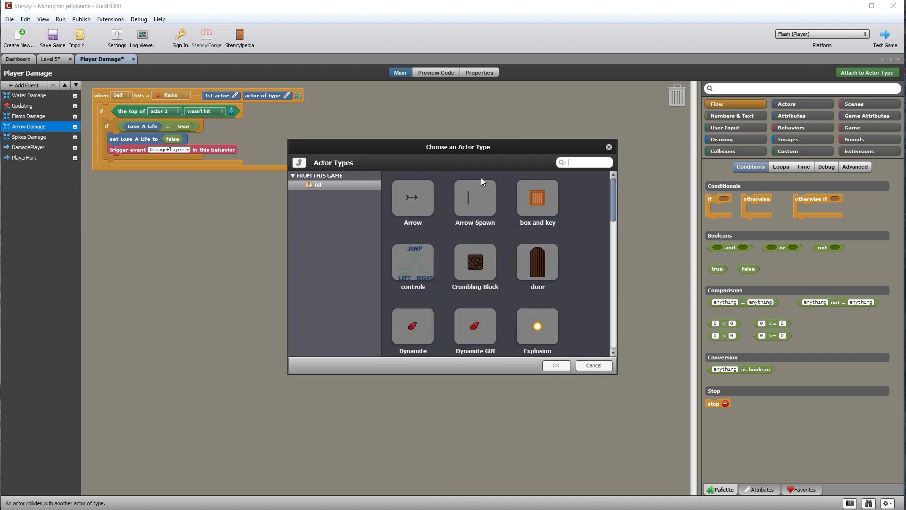
left_click(418, 195)
left_click(556, 366)
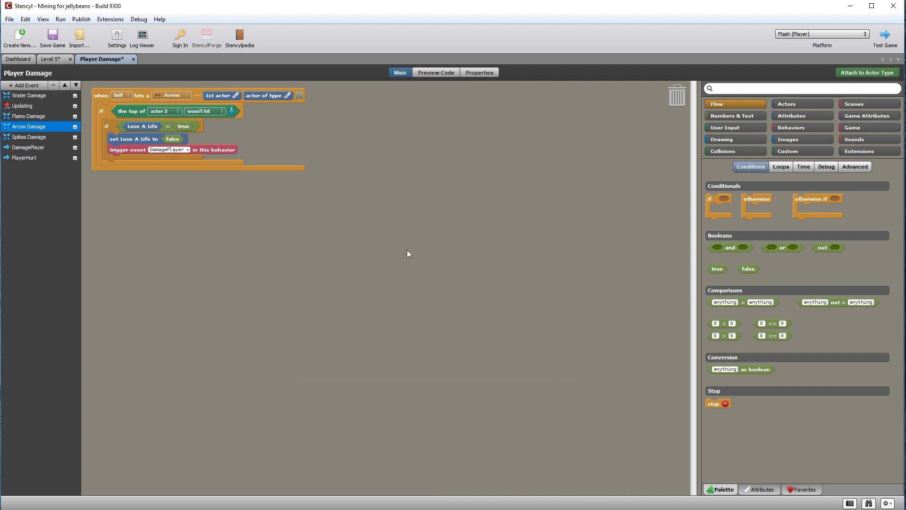
Replace the outer if condition of Arrow Damage with "the right side of actor 2 was hit" and discard the old top-of-actor-2 block.
left_click_drag(127, 112, 324, 141)
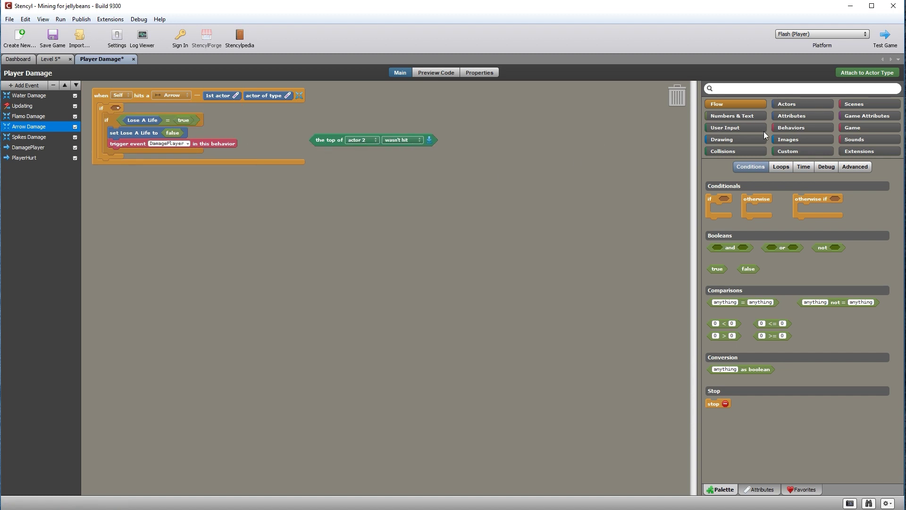
left_click(740, 150)
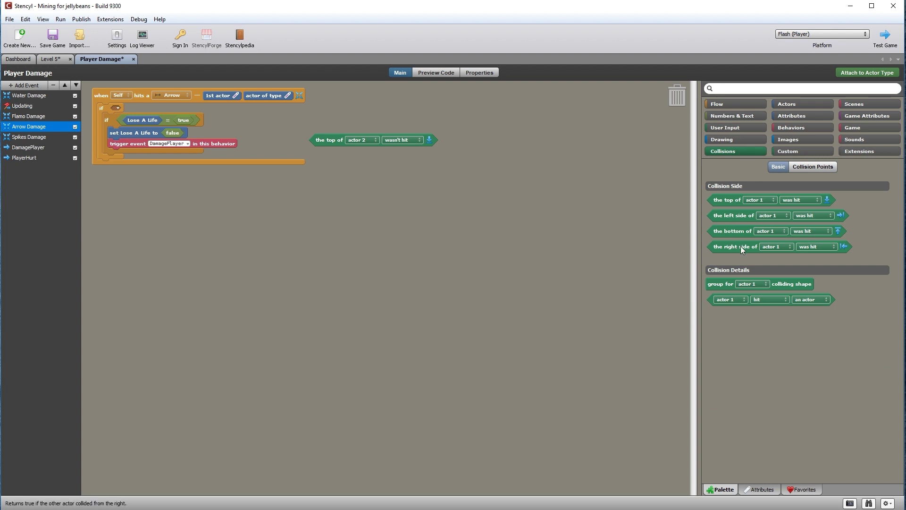
left_click_drag(735, 249, 138, 107)
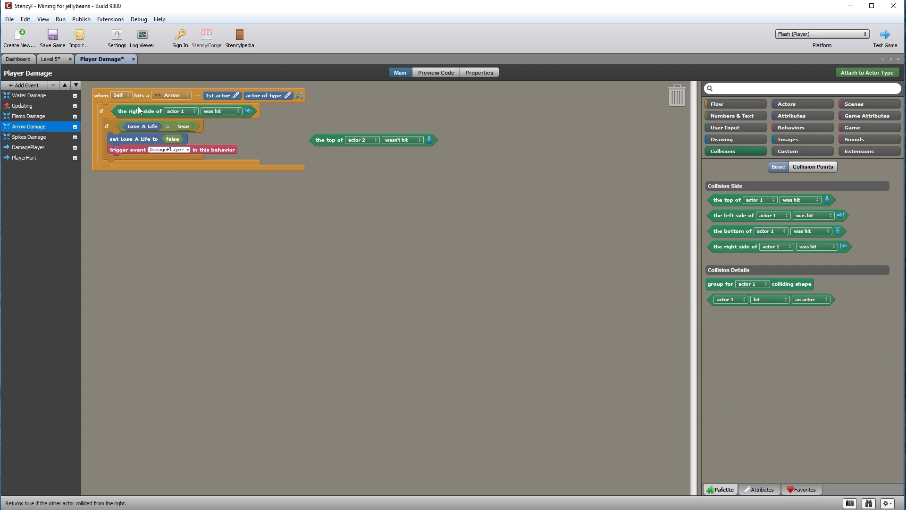
left_click(193, 112)
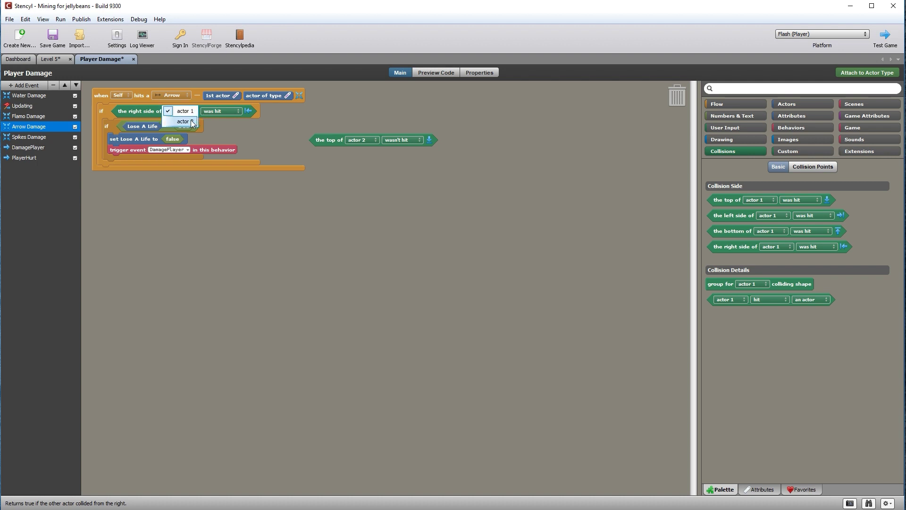
left_click(185, 123)
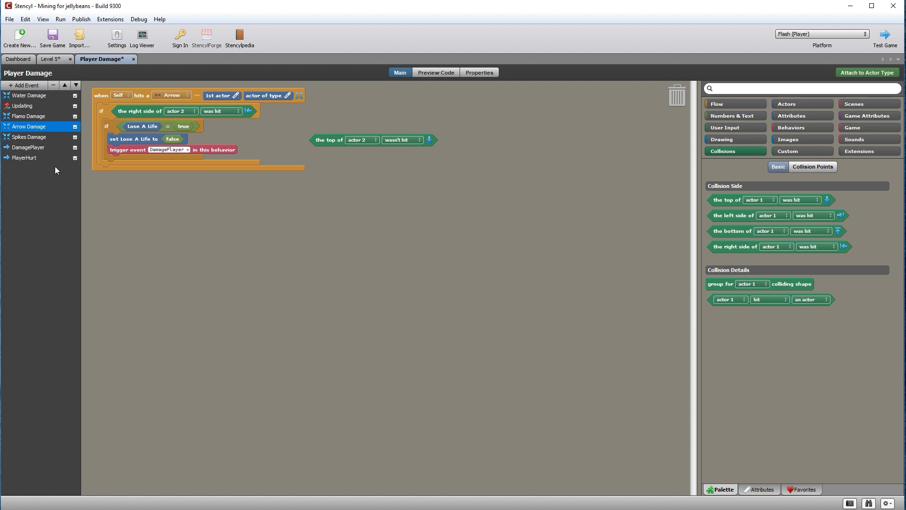
left_click_drag(327, 140, 589, 99)
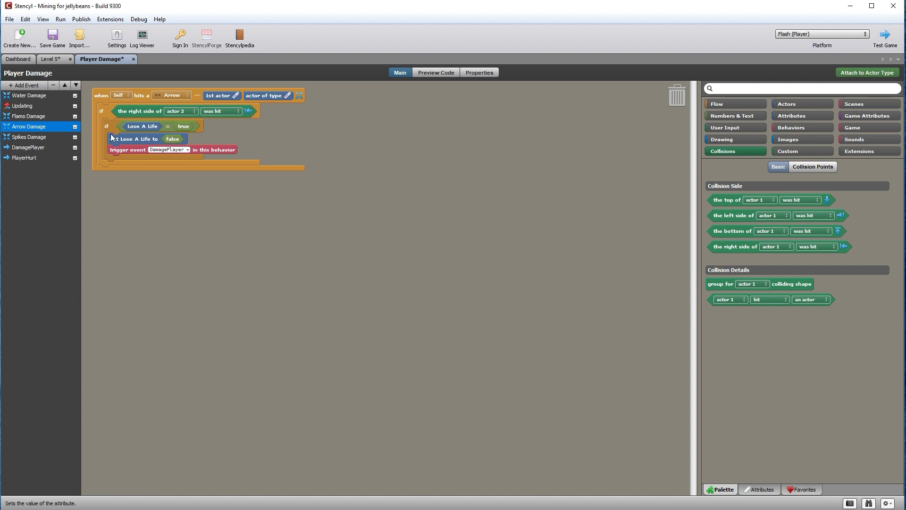
Duplicate the outer if block, delete the nested Lose A Life check from the copy, and place both blocks inside the Arrow collision event, copy last.
left_click_drag(101, 110, 154, 144)
right_click(154, 144)
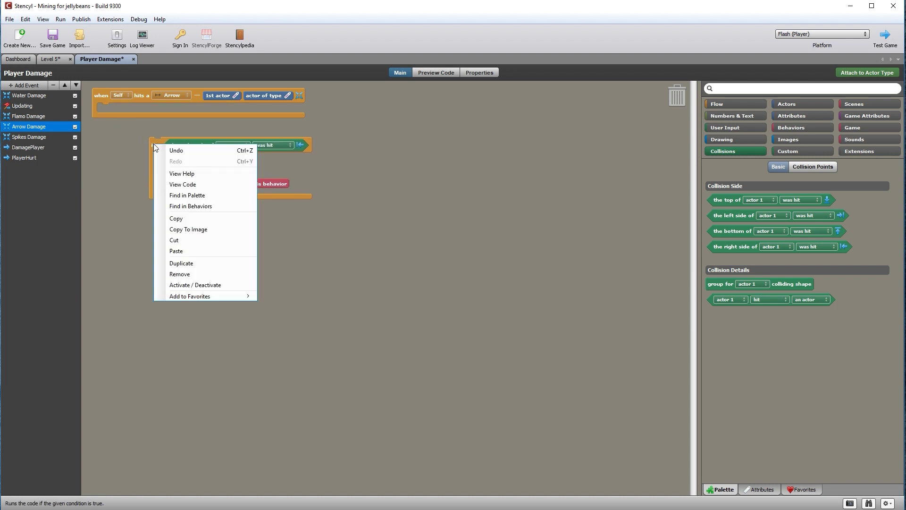
left_click(188, 264)
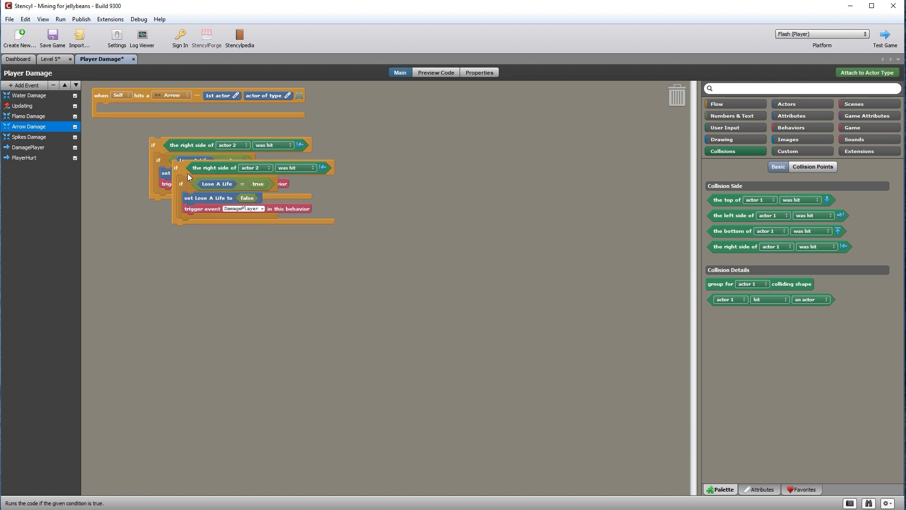
left_click(165, 221)
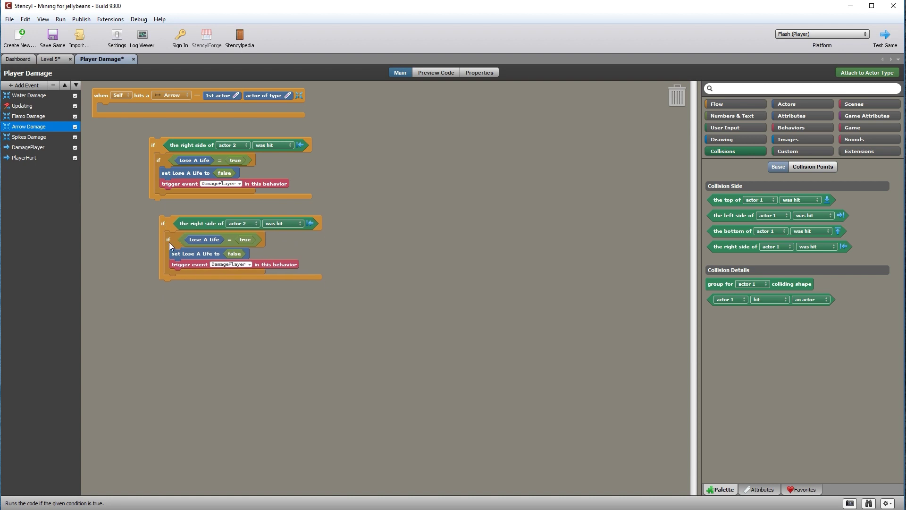
left_click_drag(169, 242, 647, 104)
left_click_drag(164, 221, 158, 203)
left_click_drag(154, 144, 105, 109)
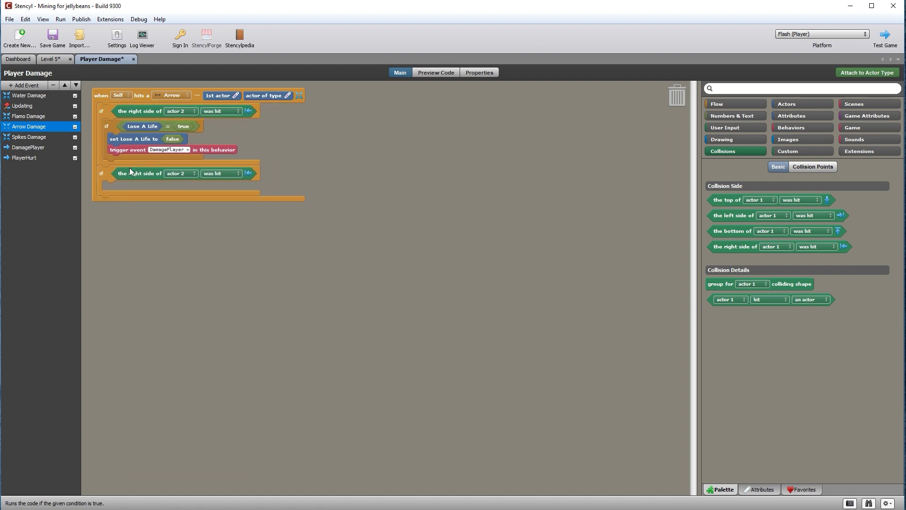
Set the second if condition to "wasn't hit" and put a kill block for Last Collided Actor inside it.
left_click(234, 175)
left_click(794, 104)
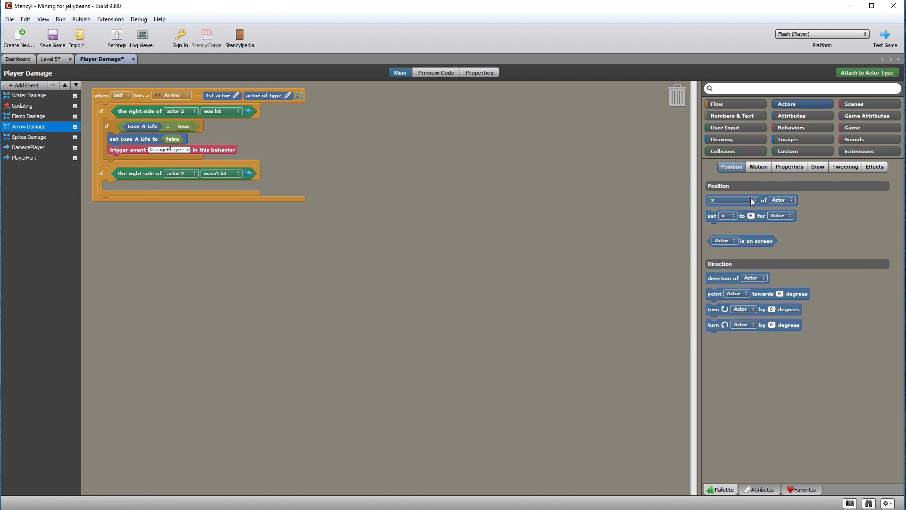
left_click(786, 168)
left_click_drag(712, 201, 116, 184)
left_click(124, 187)
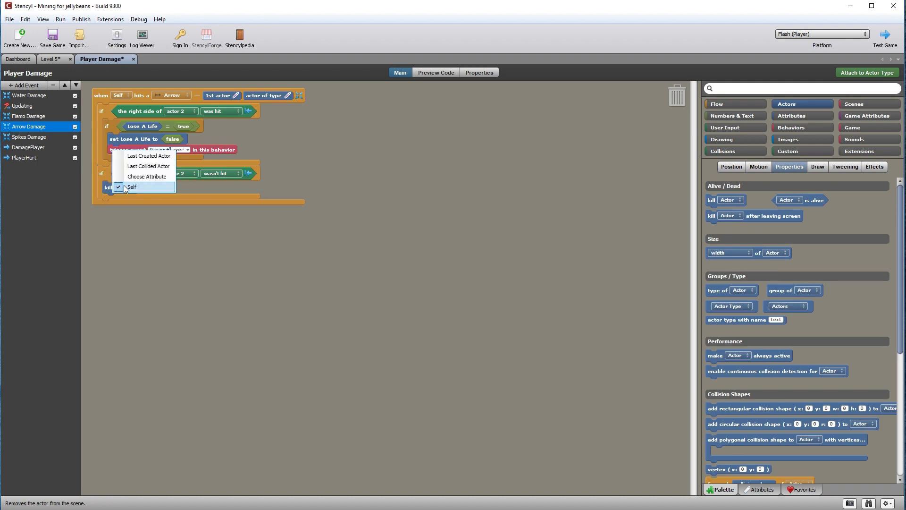
left_click(171, 168)
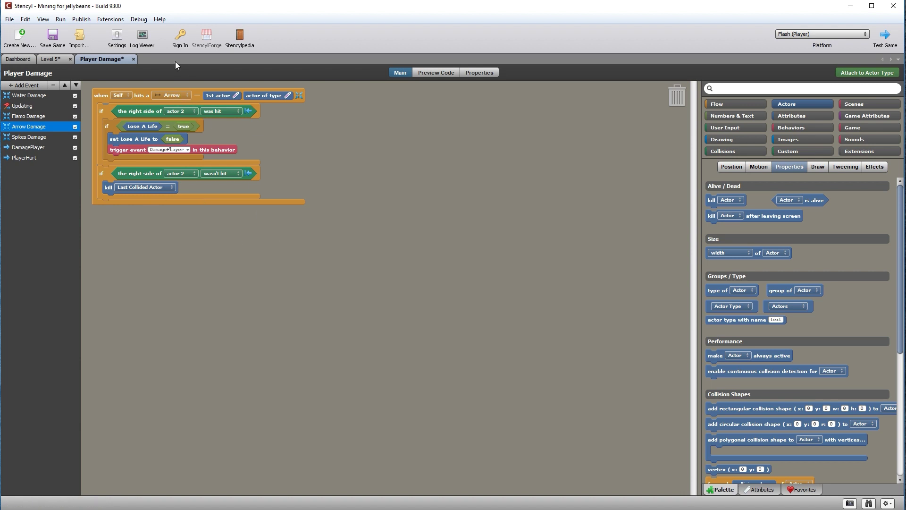
Test the Level 5 scene by moving the player into the arrows along the upper platform, close the test, and return to the Player Damage behavior.
left_click(53, 58)
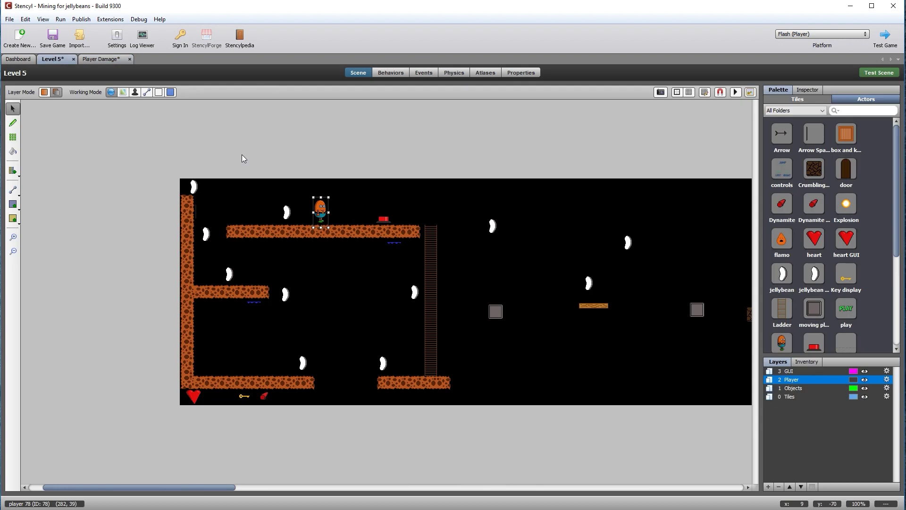
left_click(881, 73)
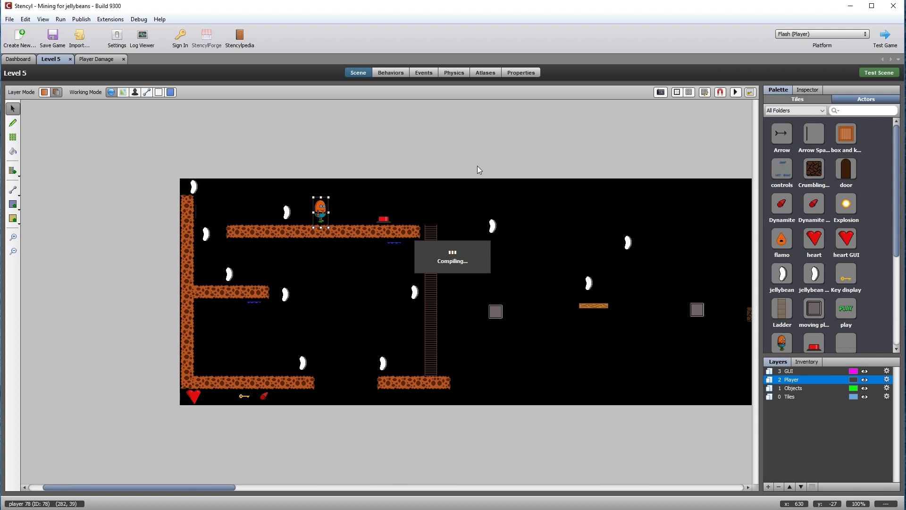
left_click_drag(228, 42, 326, 118)
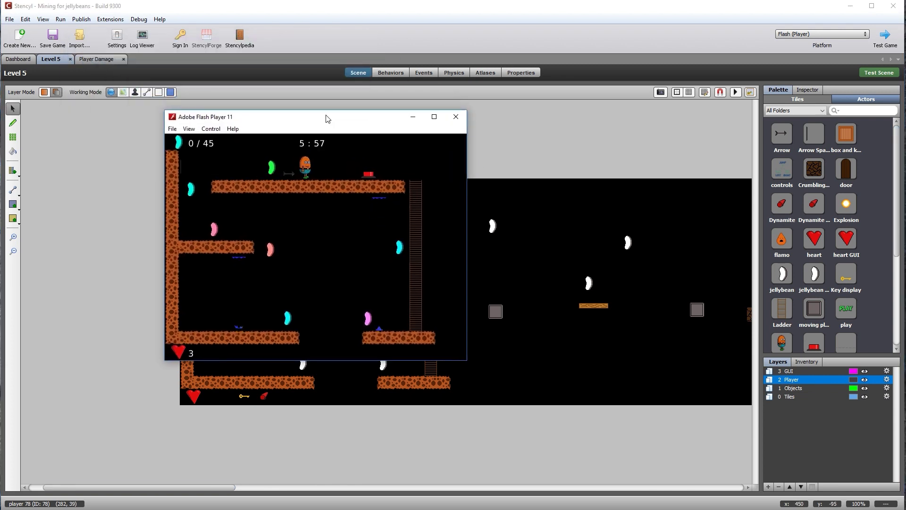
key("Right")
key("Left")
key("Left")
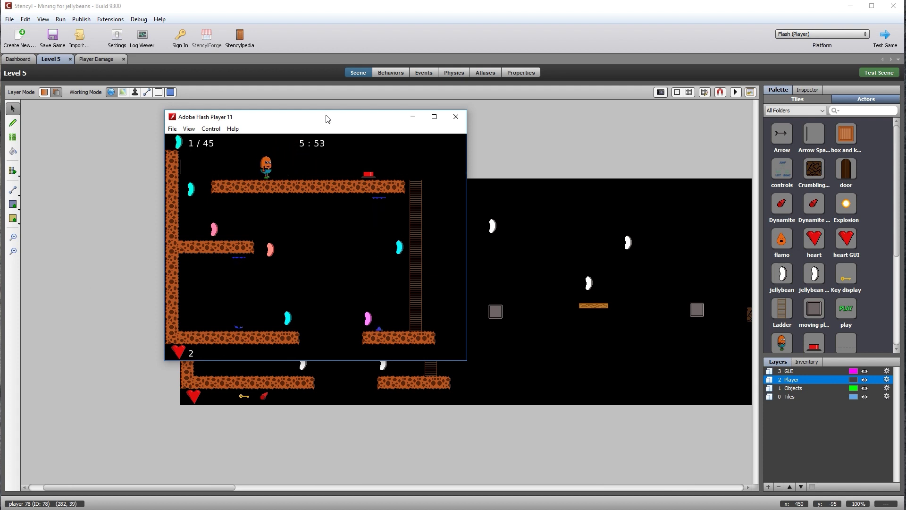
key("Up")
key("Right")
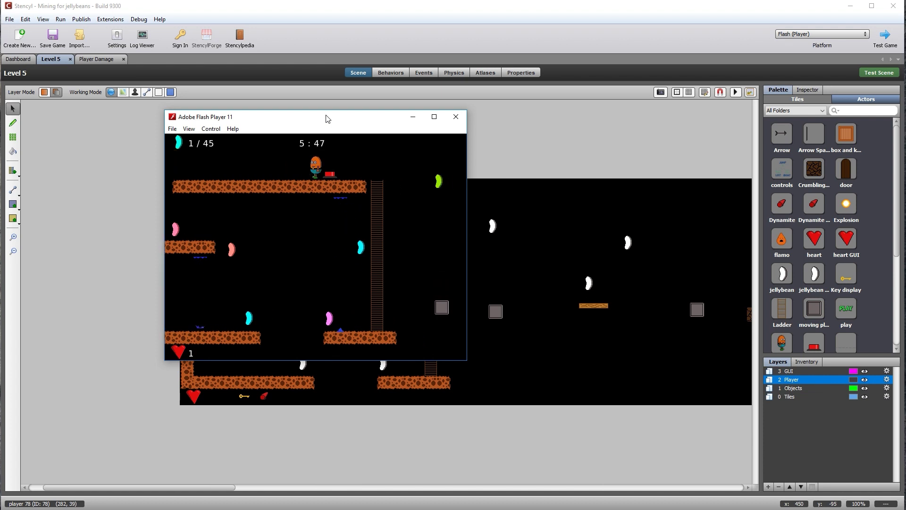
left_click(456, 117)
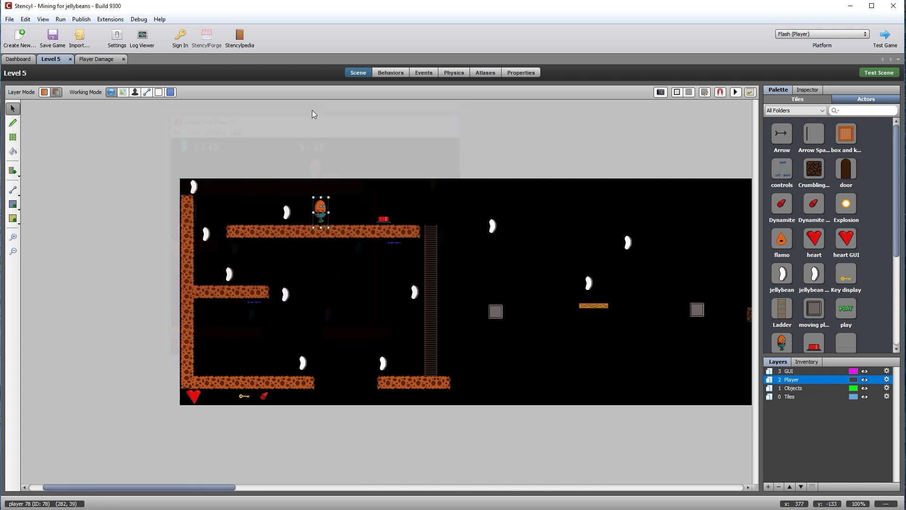
left_click(100, 61)
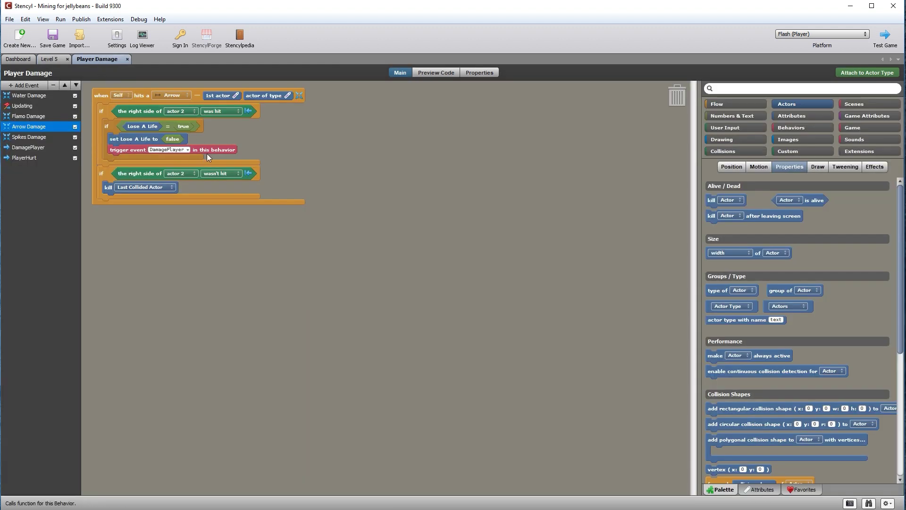
Add a kill block for Last Collided Actor between the set Lose A Life and trigger DamagePlayer blocks in Arrow Damage.
left_click_drag(708, 200, 115, 148)
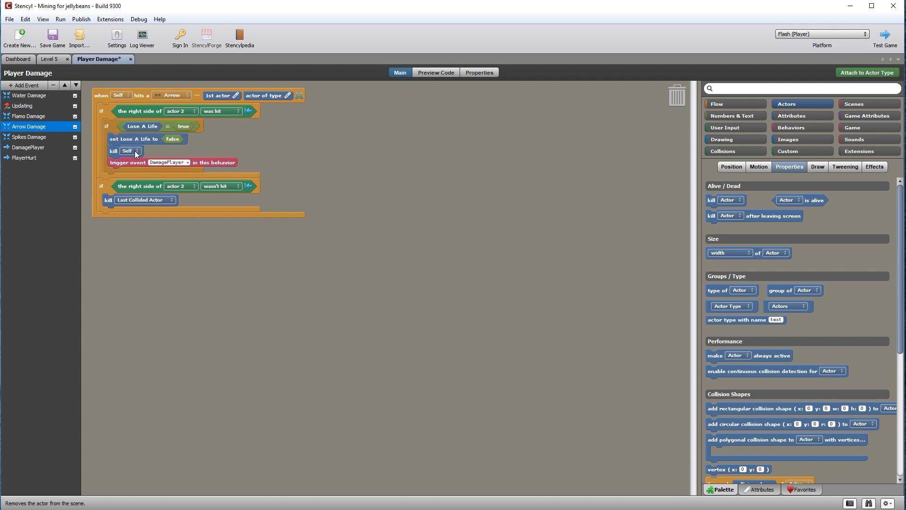
left_click(136, 151)
left_click(152, 131)
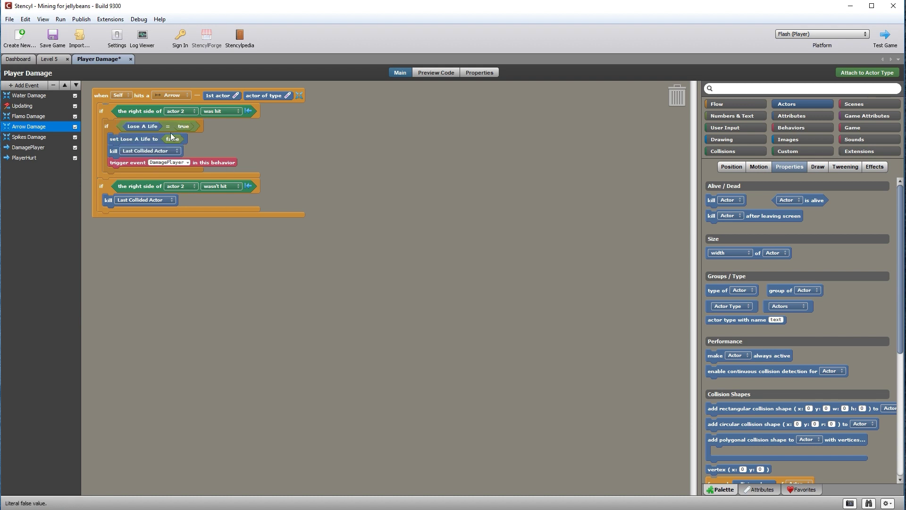
Test the Level 5 scene with the player standing in the arrows' path on the upper platform, and close the test.
left_click(49, 59)
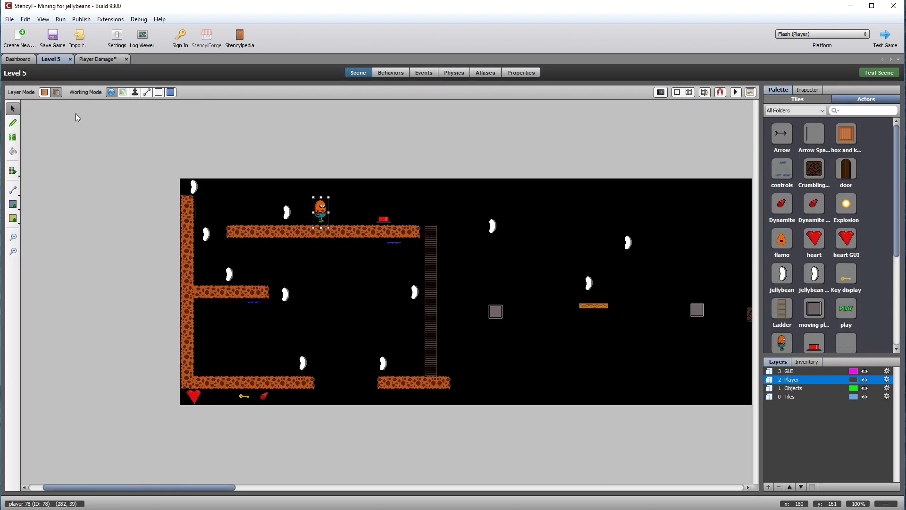
left_click(886, 75)
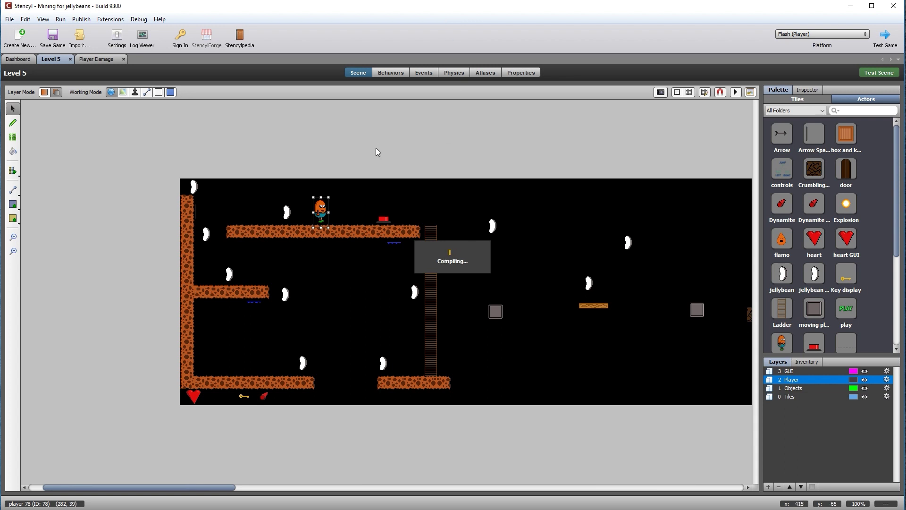
left_click_drag(250, 70, 397, 160)
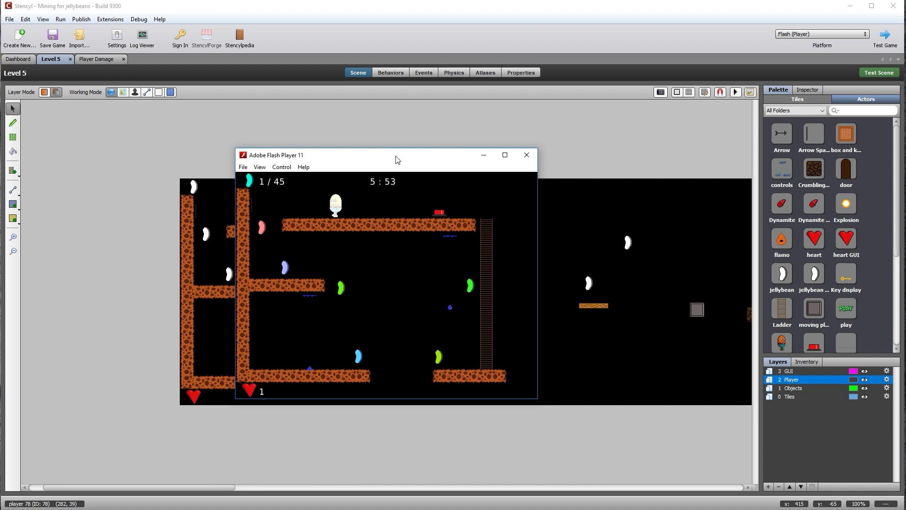
left_click(526, 154)
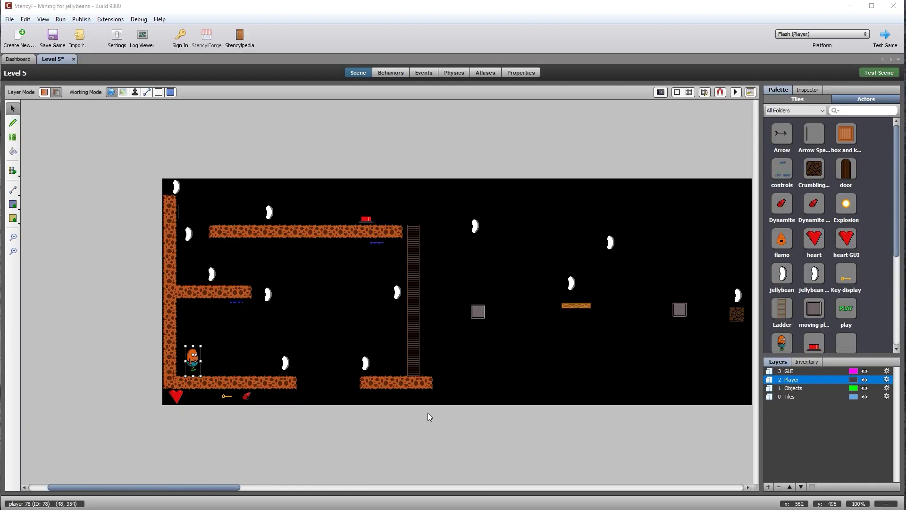
Move the Level 5 player onto the upper platform at about (146, 37) and open the Arrow Spawn Point actor behavior.
left_click_drag(195, 354, 241, 204)
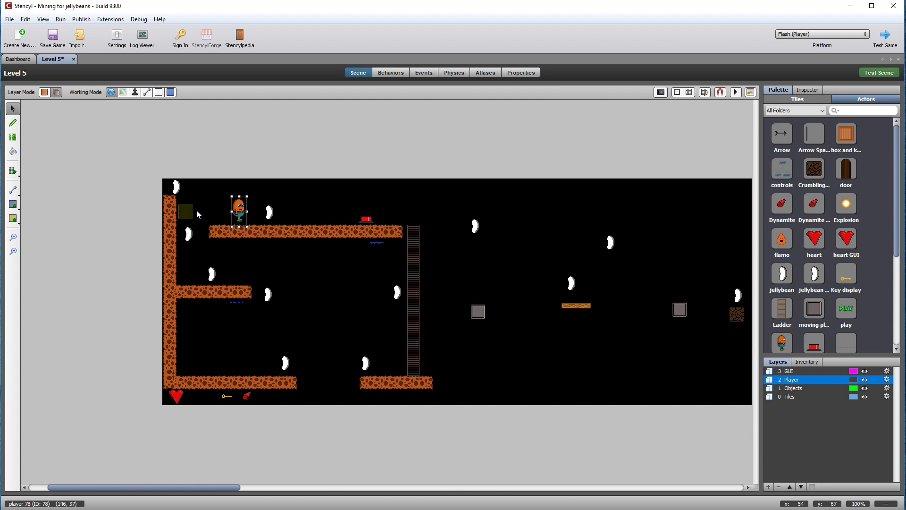
left_click(14, 60)
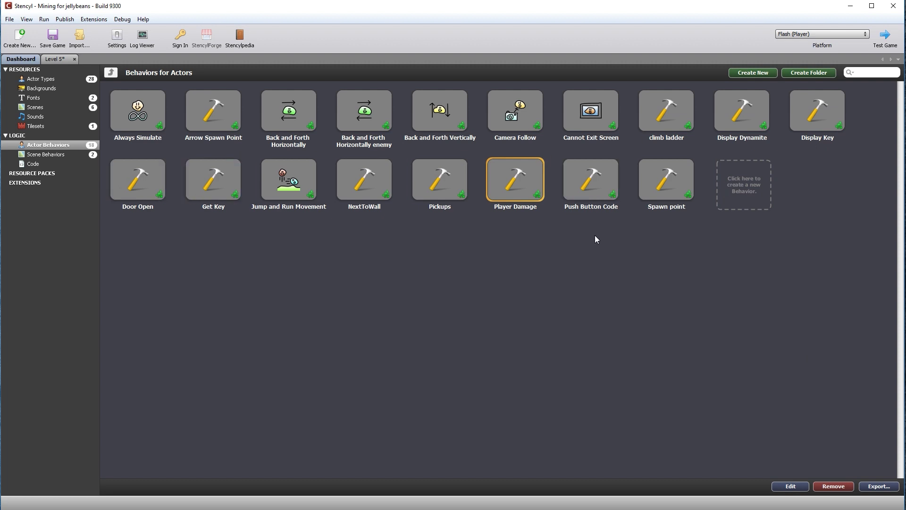
left_click(217, 117)
double_click(217, 117)
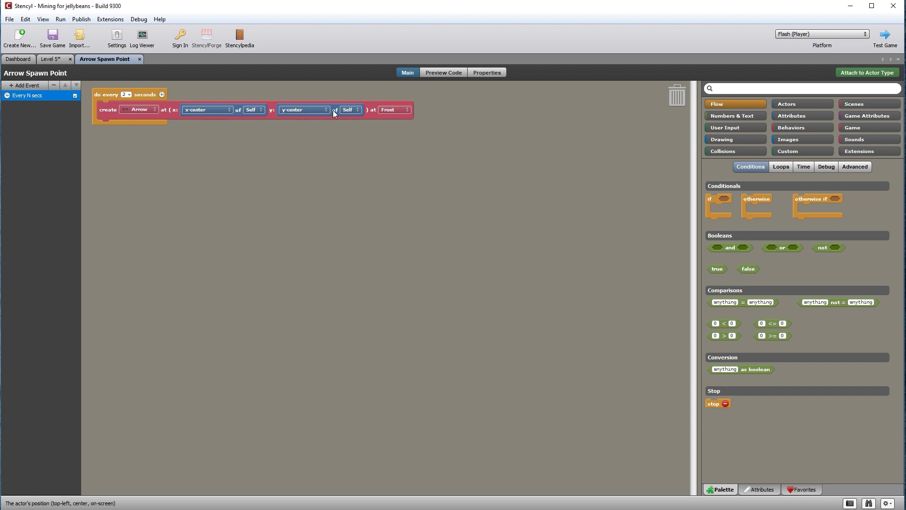
Change the y value of the create Arrow block to a subtraction of 10 from the y-center of Self.
left_click_drag(332, 109, 336, 147)
left_click(743, 118)
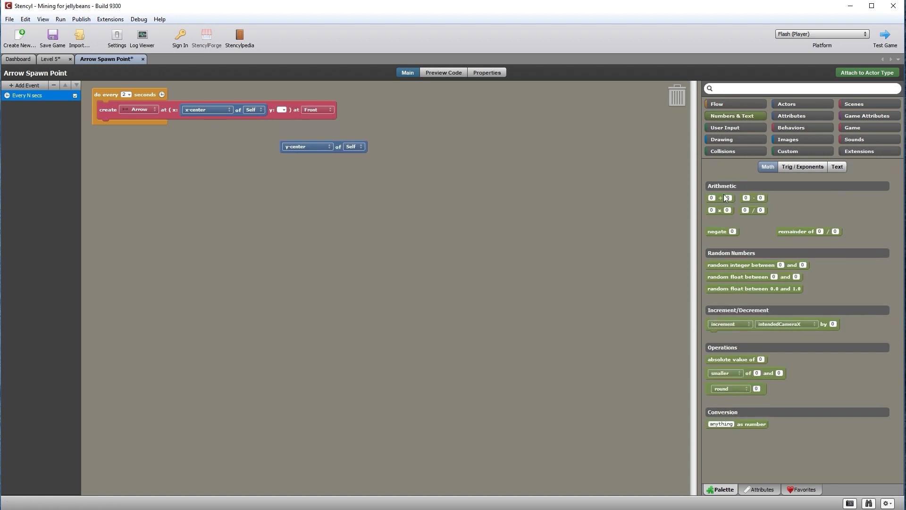
left_click_drag(754, 199, 395, 167)
left_click_drag(339, 147, 372, 169)
left_click(478, 169)
type("10")
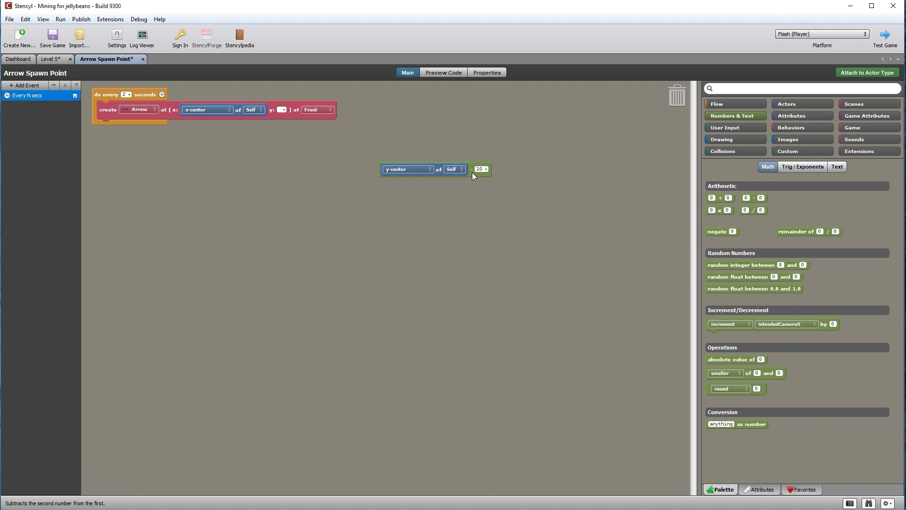
left_click_drag(472, 171, 288, 120)
Save and test the Level 5 scene, moving the player right on the upper platform and jumping to check the arrows' height.
left_click(50, 59)
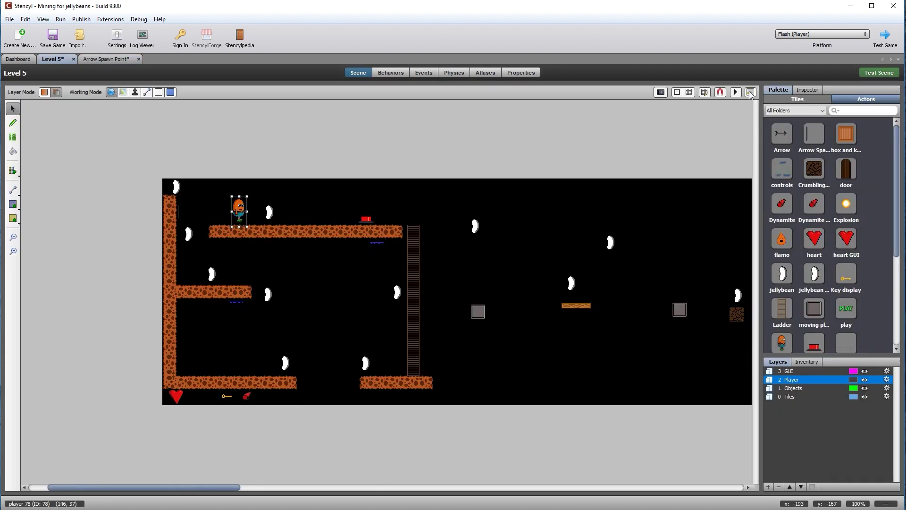
key("ctrl+s")
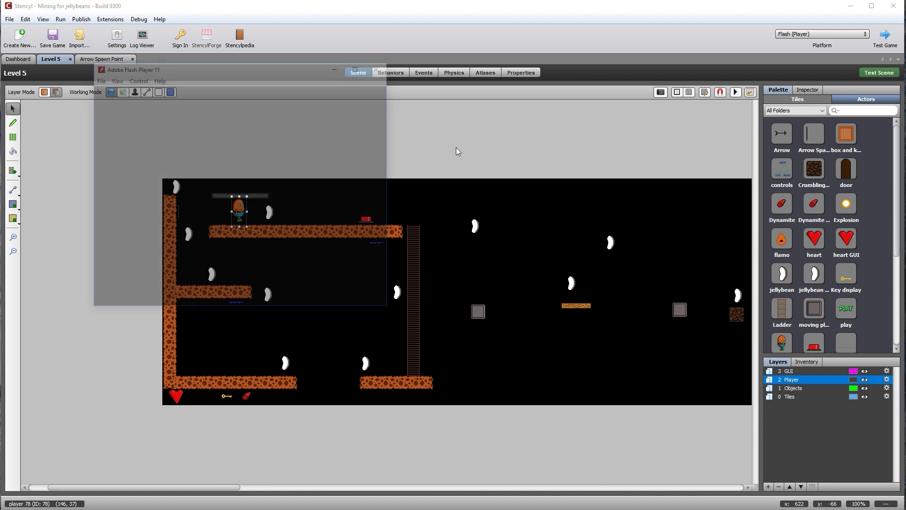
left_click_drag(305, 76, 395, 117)
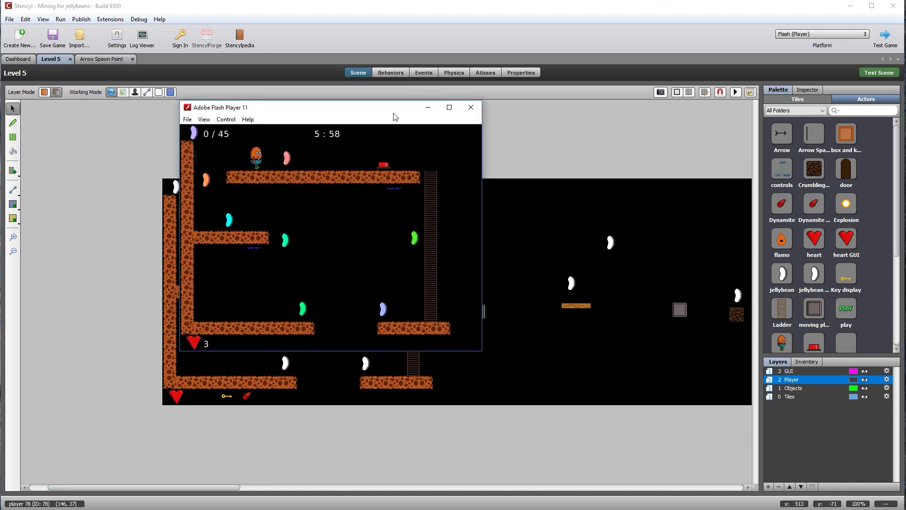
key("Right")
key("Right")
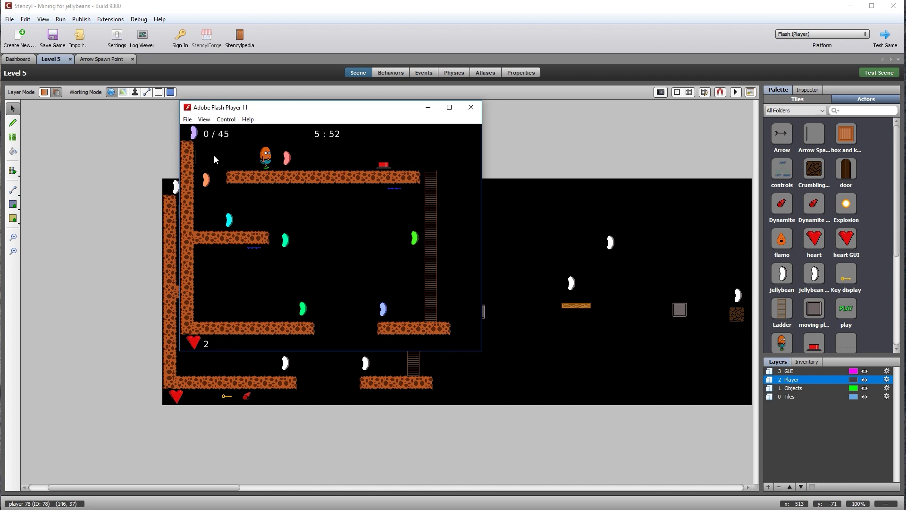
key("Up")
key("Up")
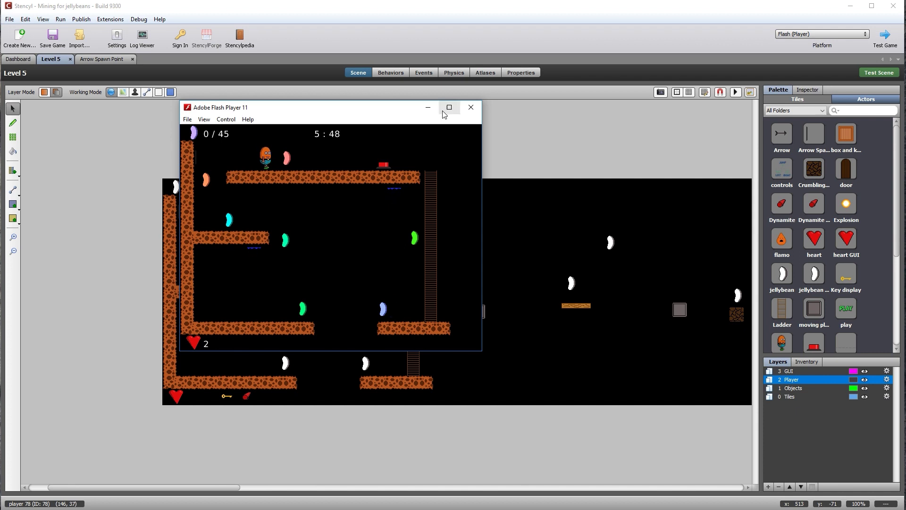